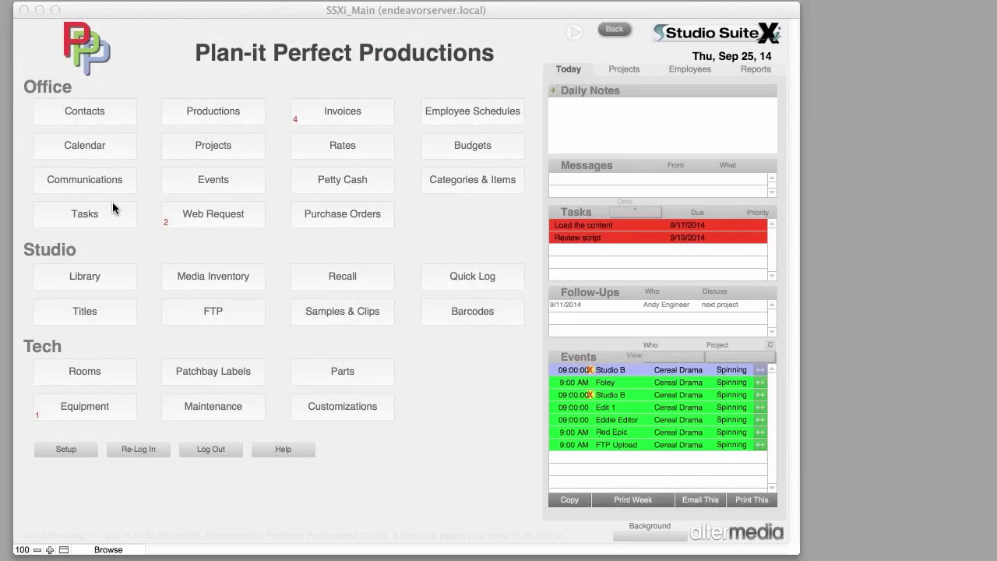
- Enter 'Pizza!' as today's daily note on the main dashboard
click(574, 118)
click(574, 119)
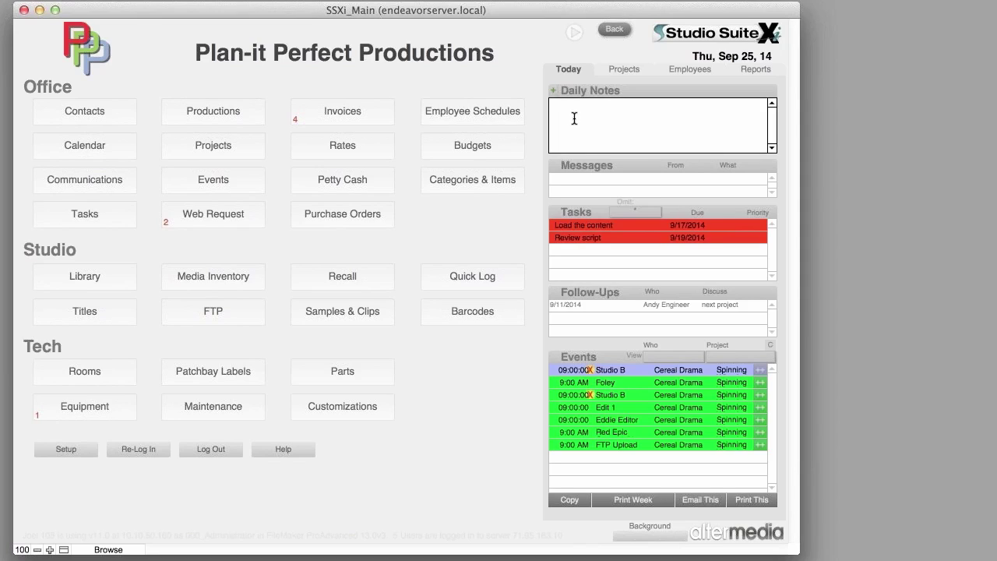
text(Pizza!)
key(Return)
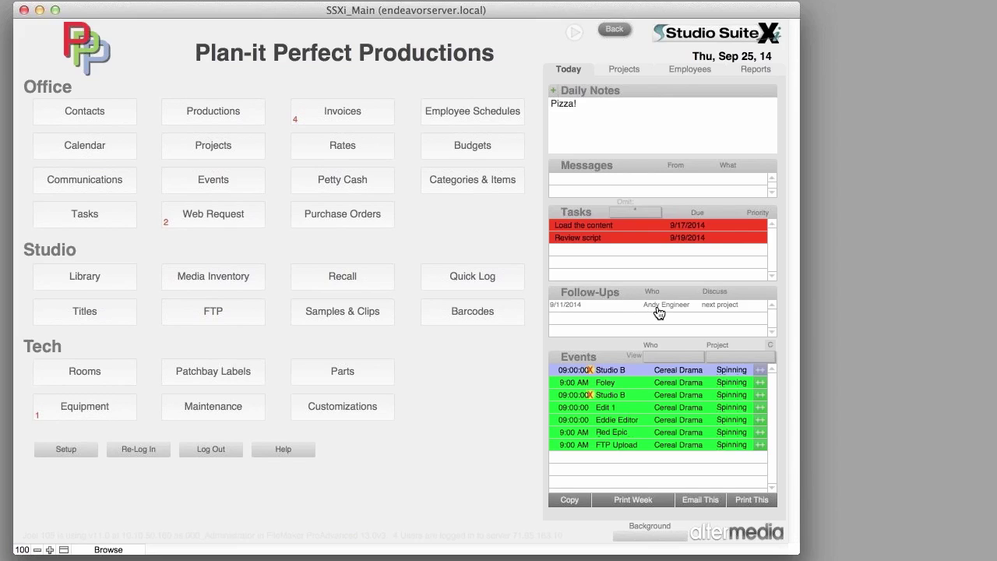
- Add a note line to the 9/11/2014 next-project follow-up and convert it to a call
click(658, 309)
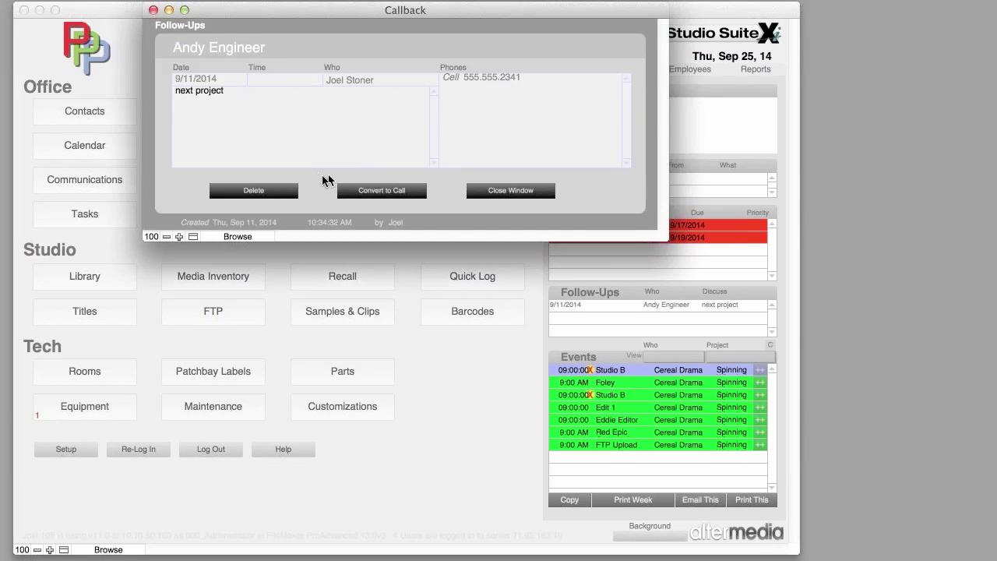
click(261, 124)
key(Return)
text(adlfkjbv lkjbsdfbs fgbdfgn)
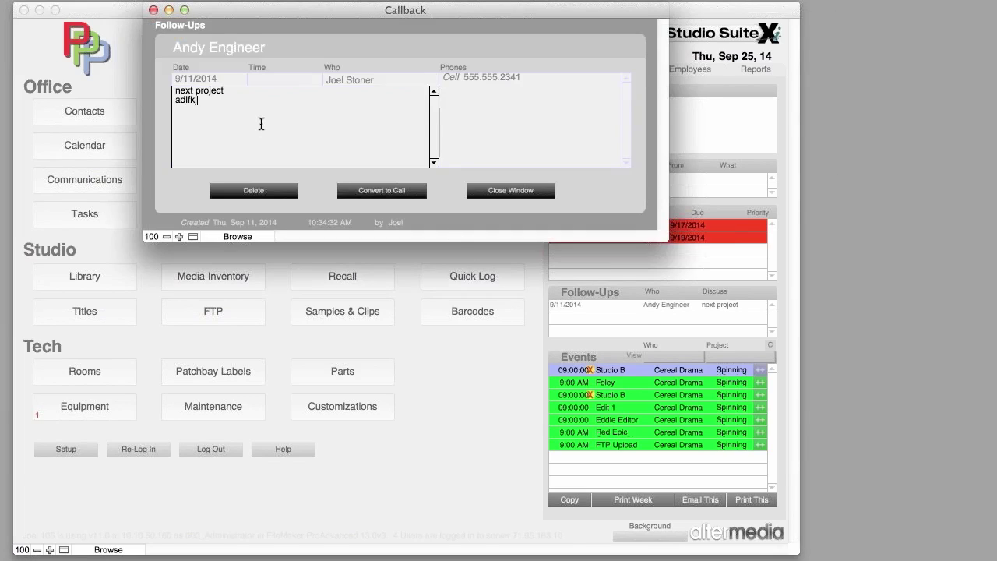
click(379, 193)
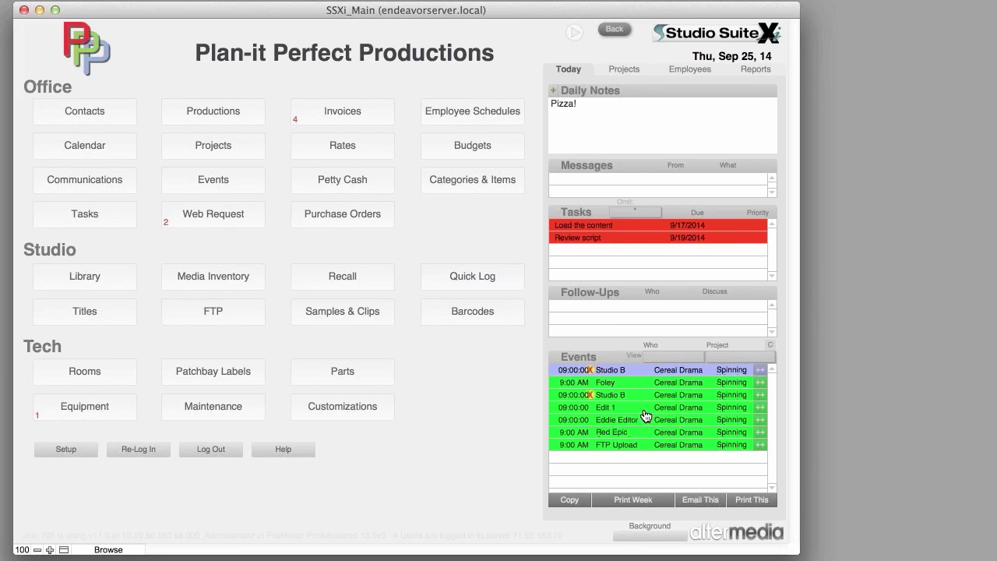
- Open the 9/25/2014 FTP Upload event and set its status to Complete
mouse_move(646, 415)
mouse_move(629, 440)
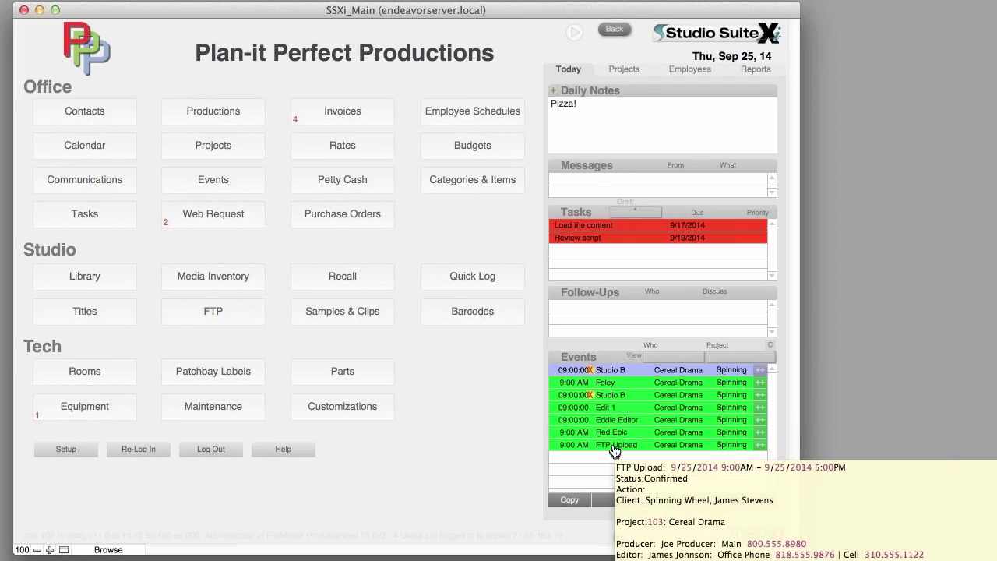
click(614, 448)
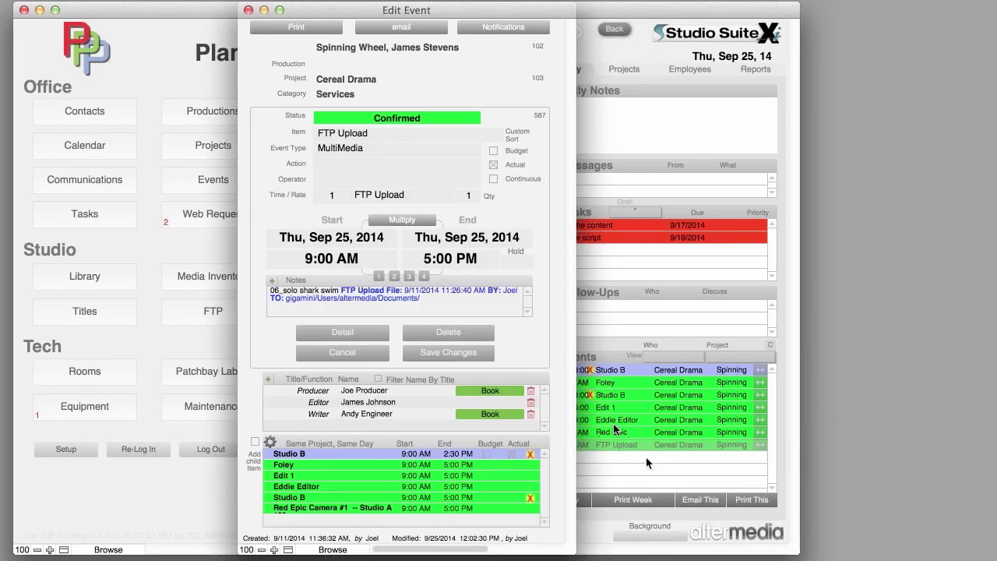
click(399, 121)
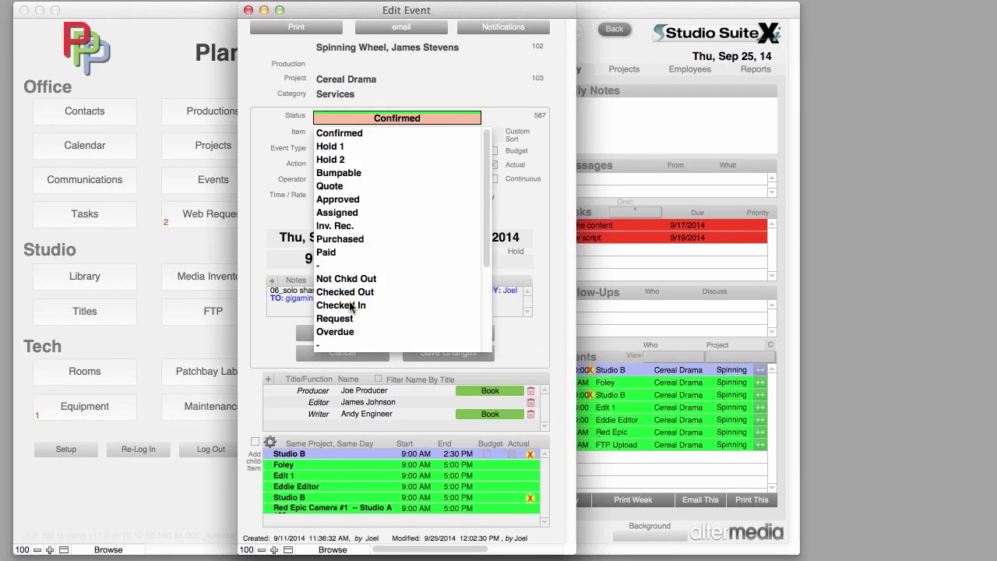
scroll(348, 304, down, 3)
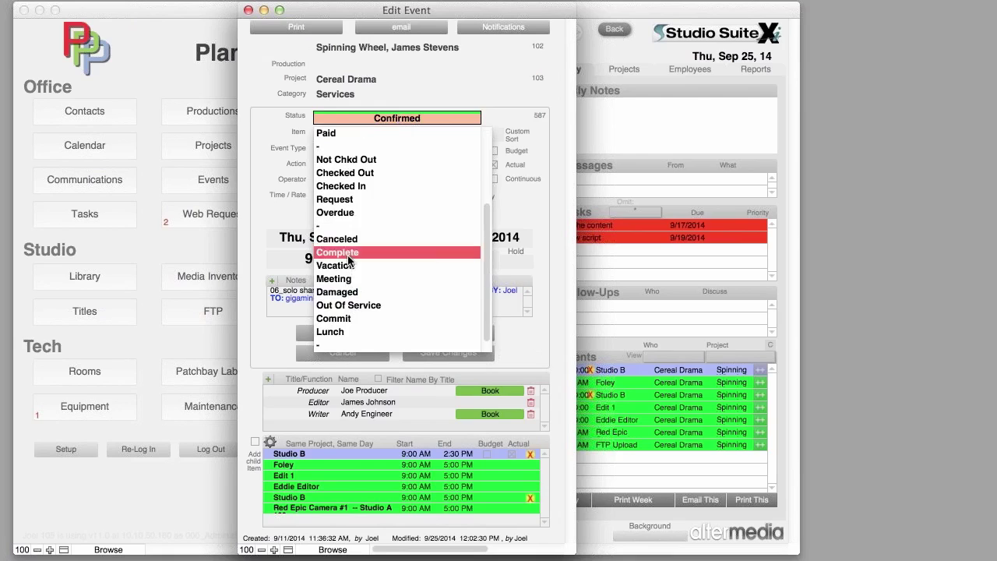
click(349, 253)
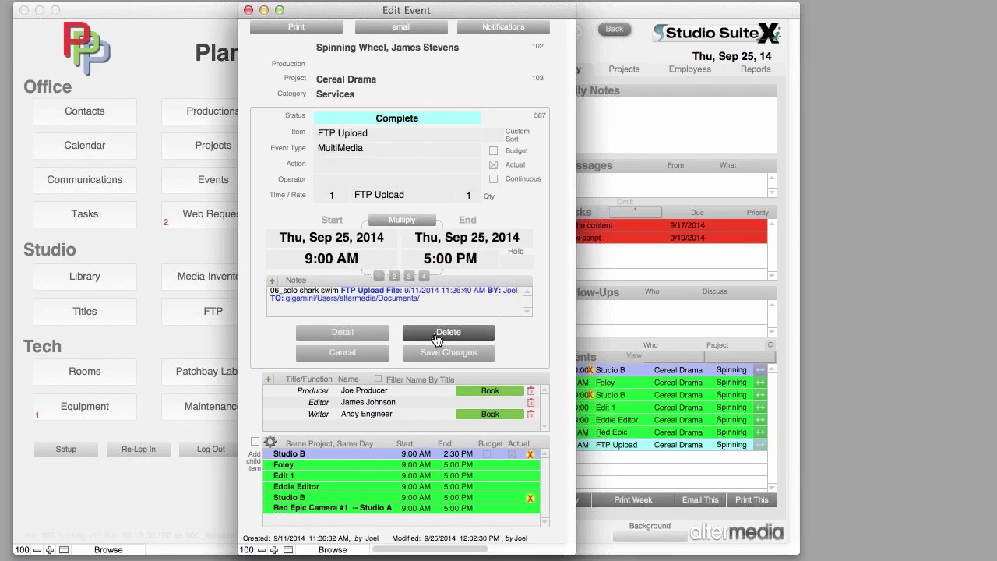
- Save the FTP Upload event, leaving the other same-day Cereal Drama events unchanged
click(437, 303)
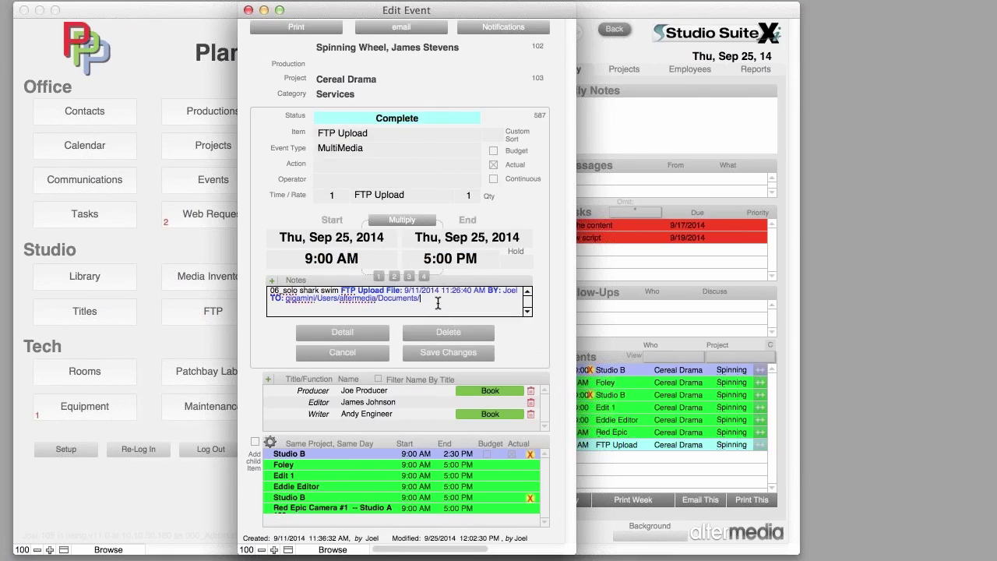
drag(439, 303, 250, 277)
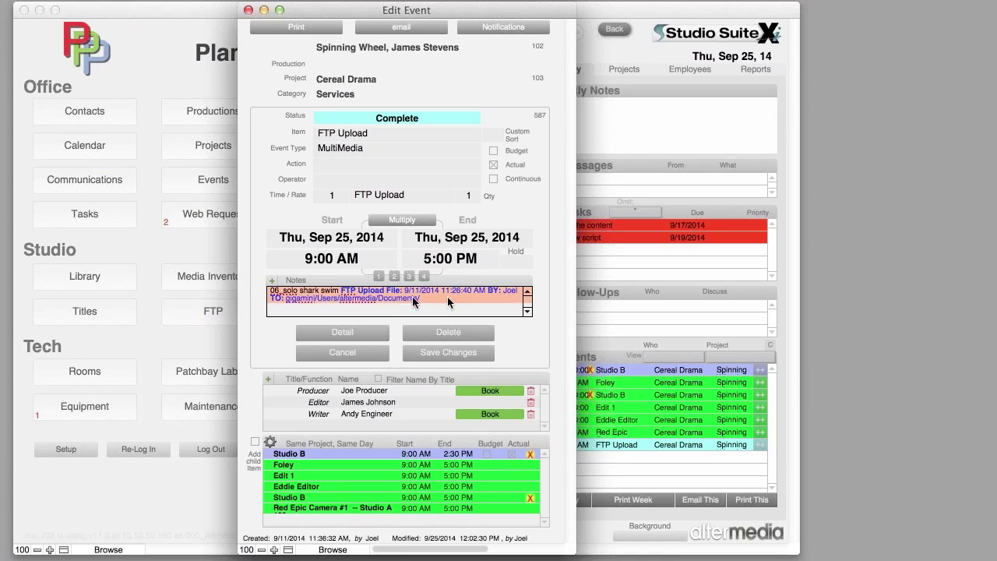
click(448, 354)
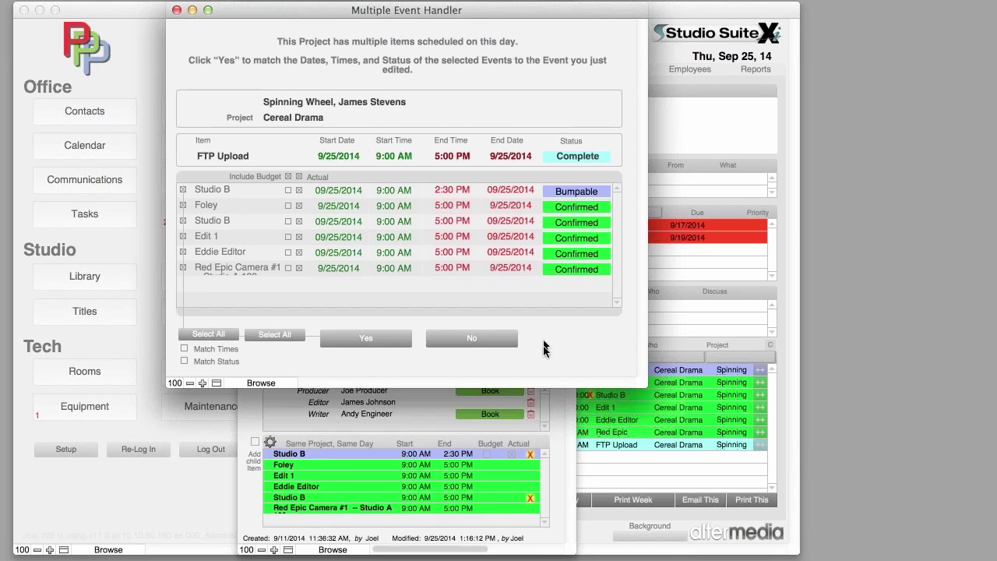
click(489, 340)
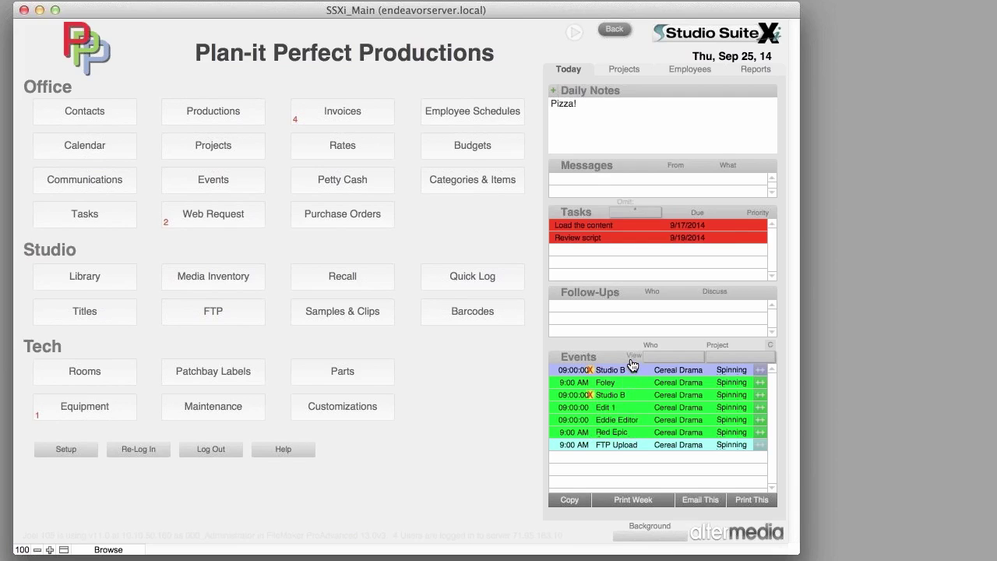
click(678, 358)
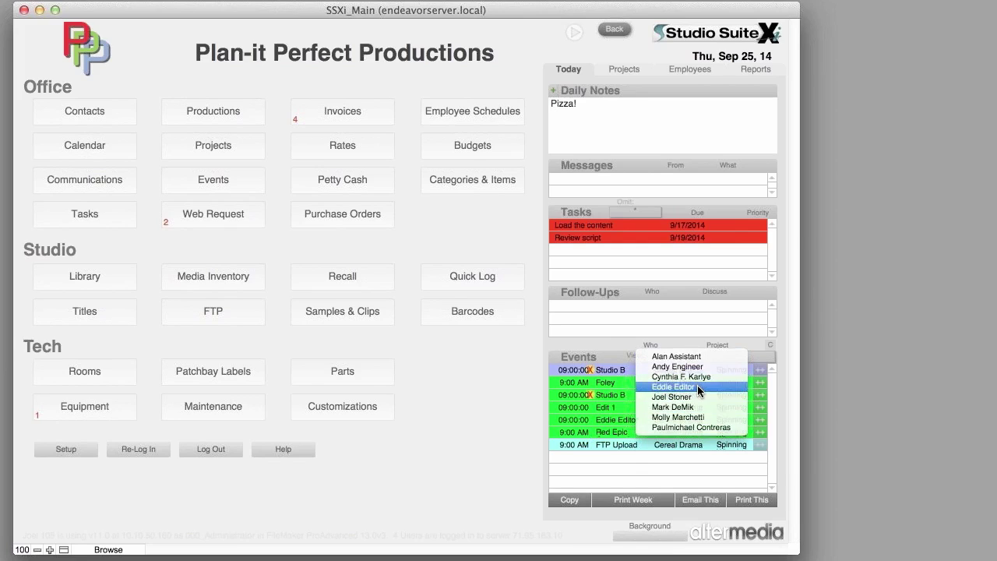
click(697, 385)
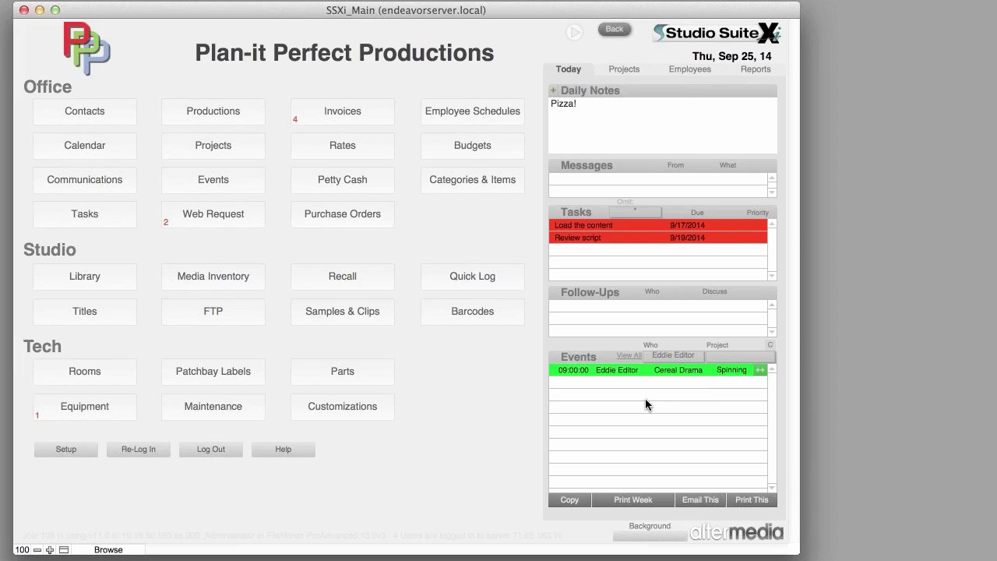
click(630, 356)
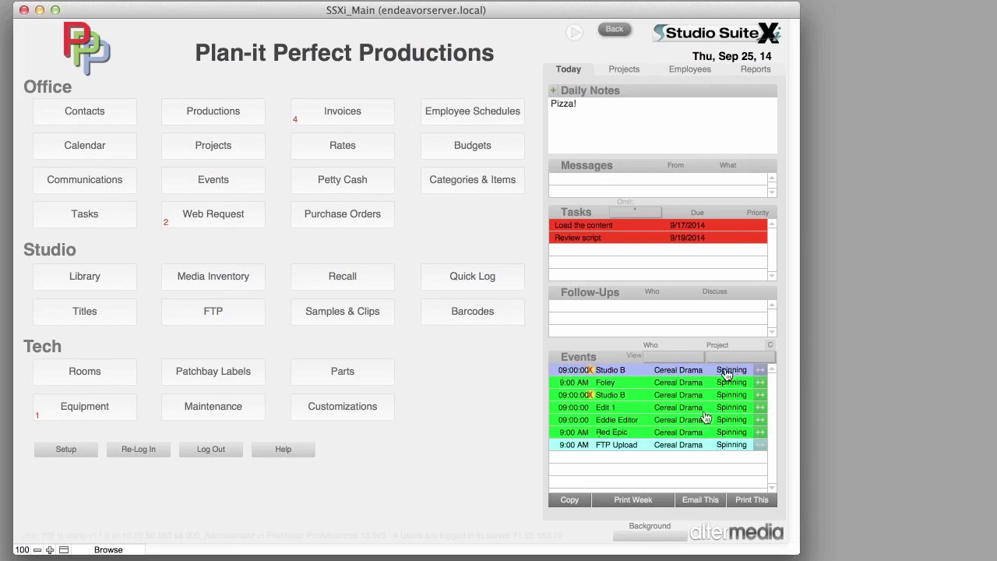
click(732, 357)
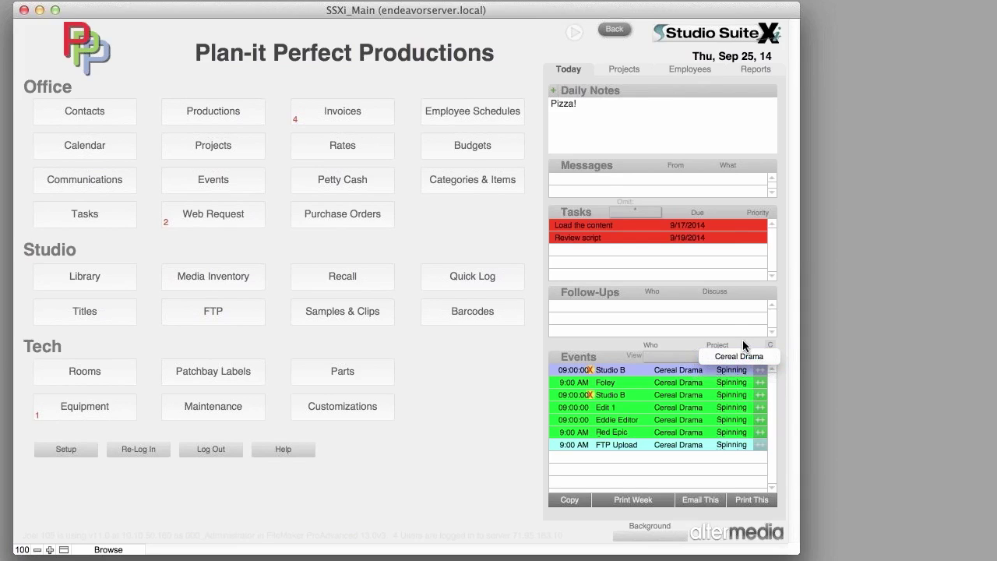
click(742, 340)
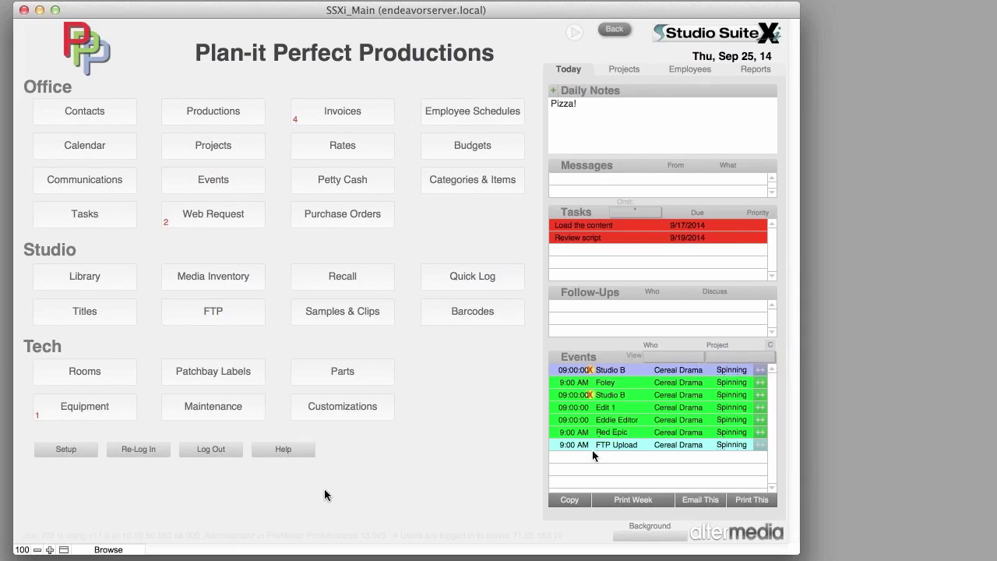
- In Setup, review the three company records and the Logos and Taxes settings
click(67, 450)
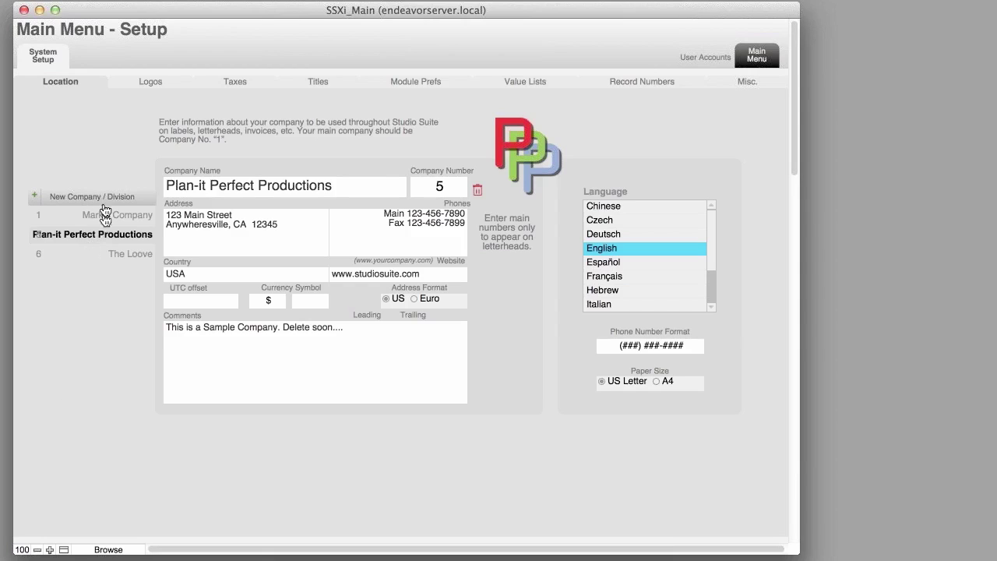
click(106, 215)
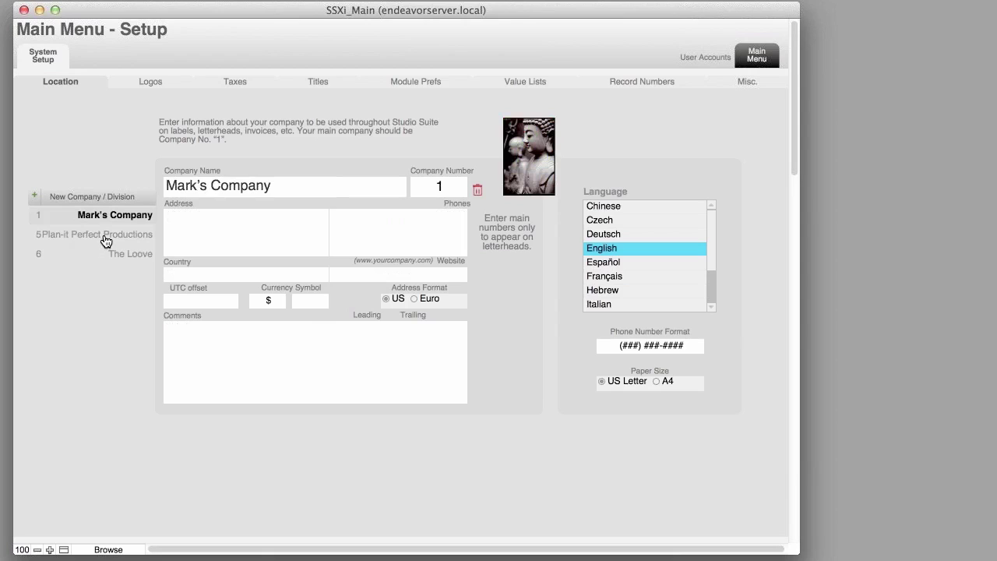
click(106, 238)
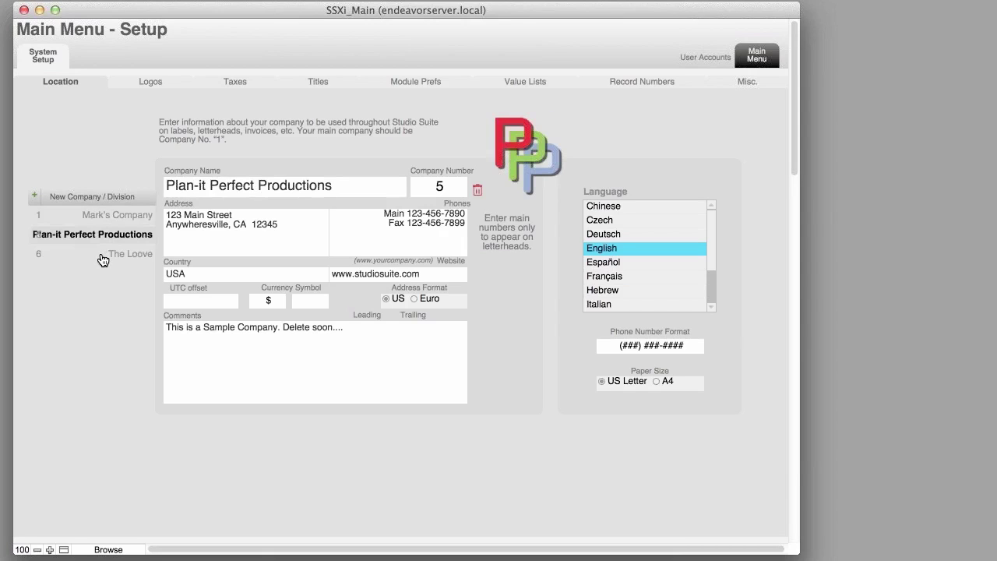
click(103, 257)
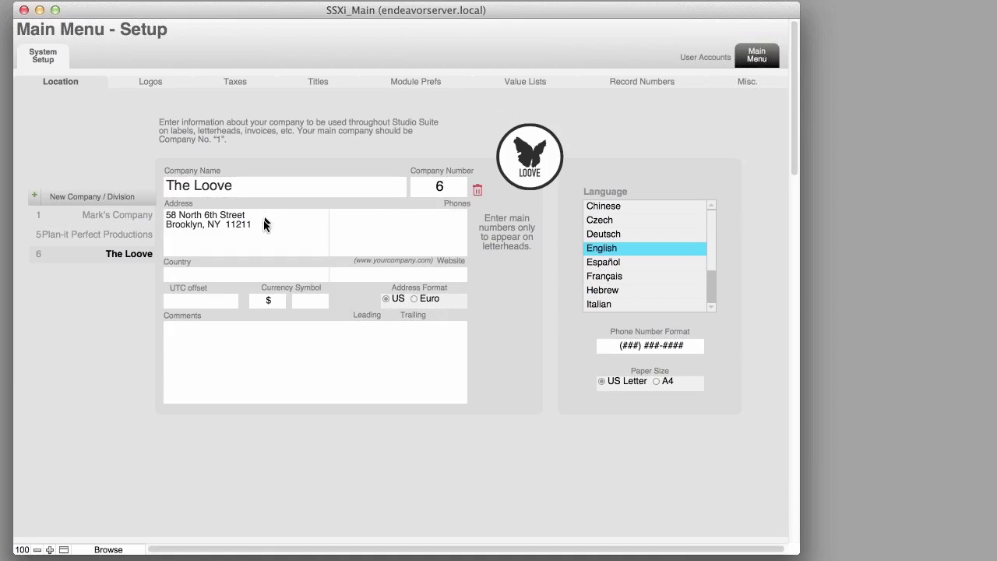
click(167, 84)
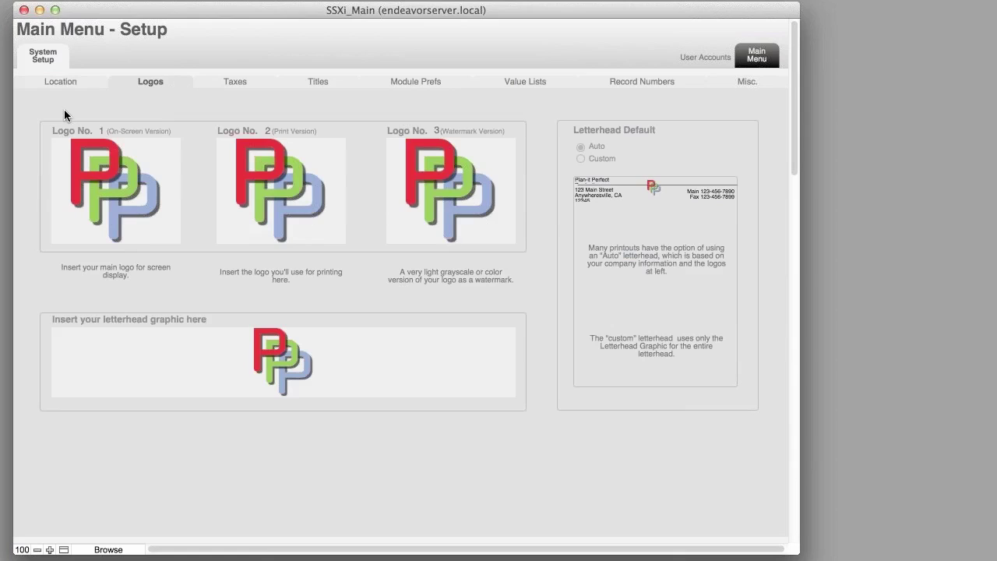
click(247, 79)
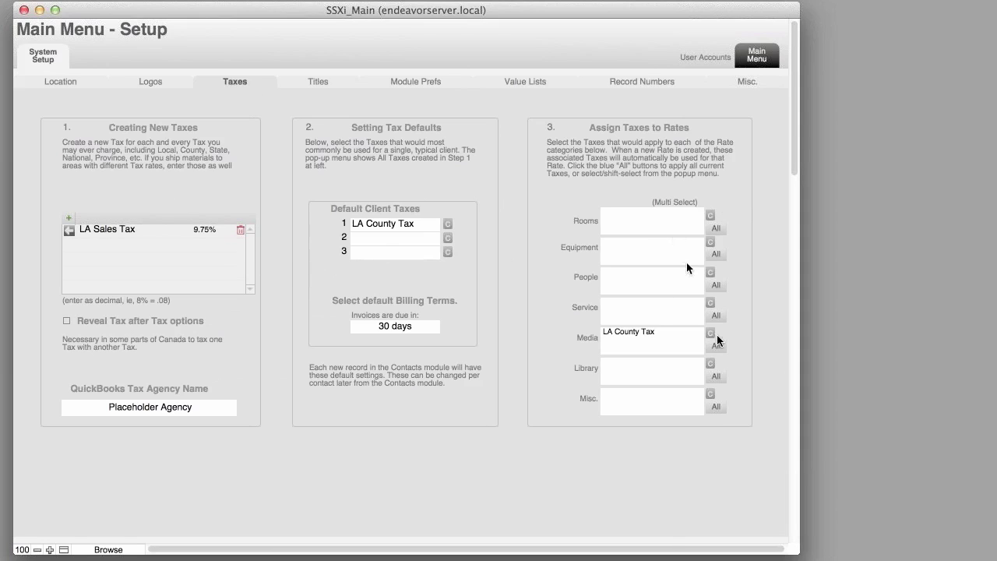
- Change the Engineer default project title to Camera, then show Module Prefs
click(312, 81)
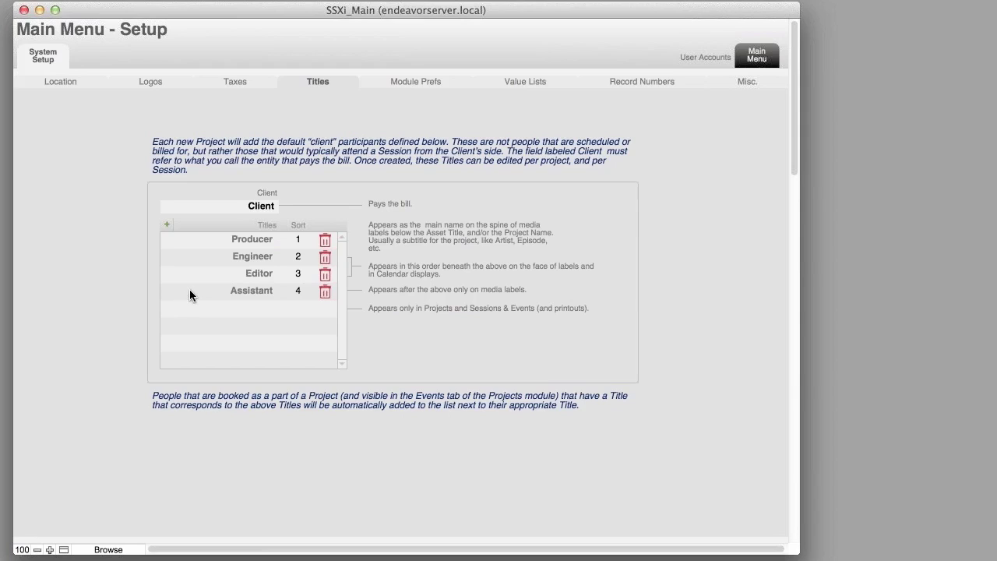
click(250, 257)
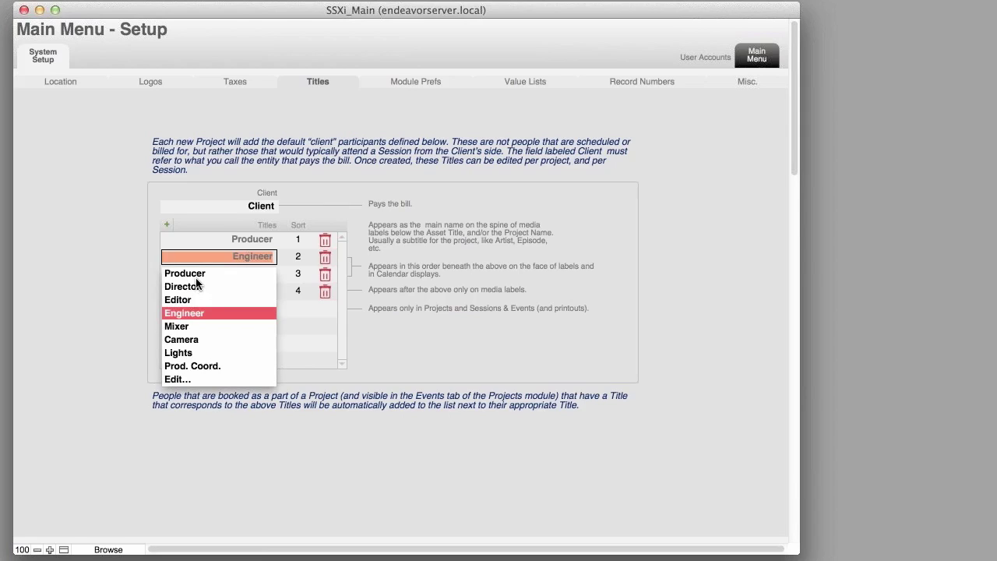
click(191, 342)
click(134, 293)
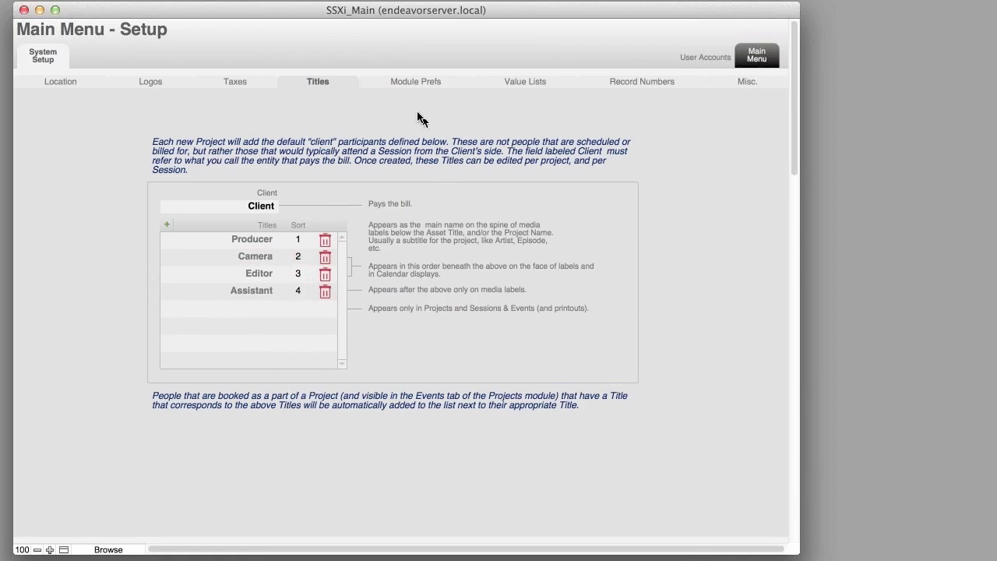
click(418, 83)
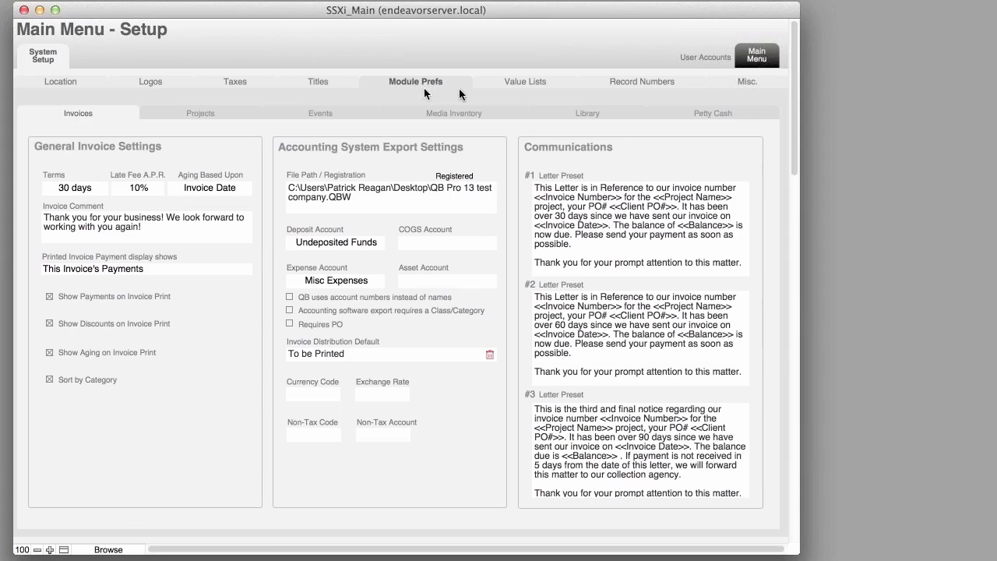
- Review one user account's permissions filtered to Invoices, then return to the main menu
click(677, 59)
click(705, 58)
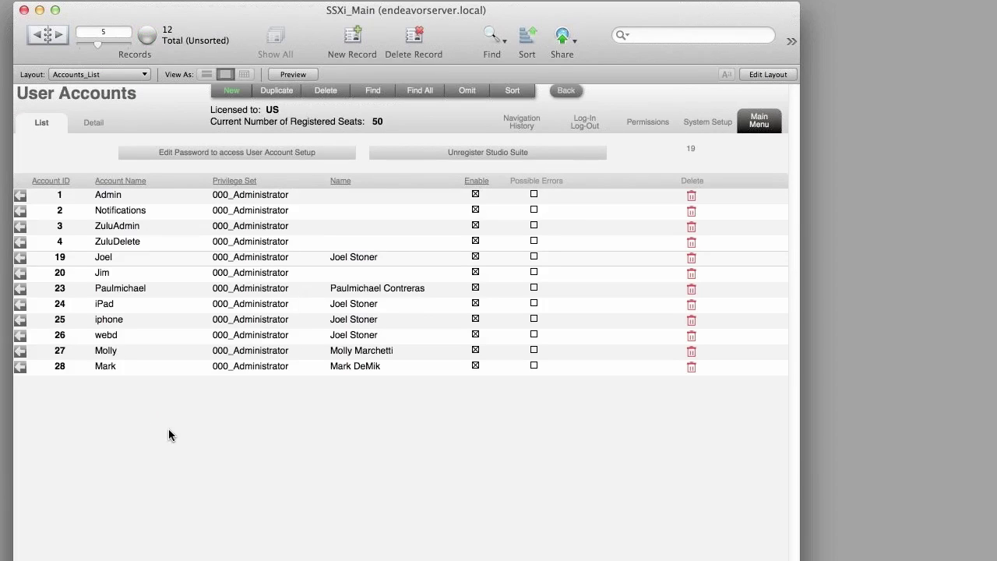
click(21, 350)
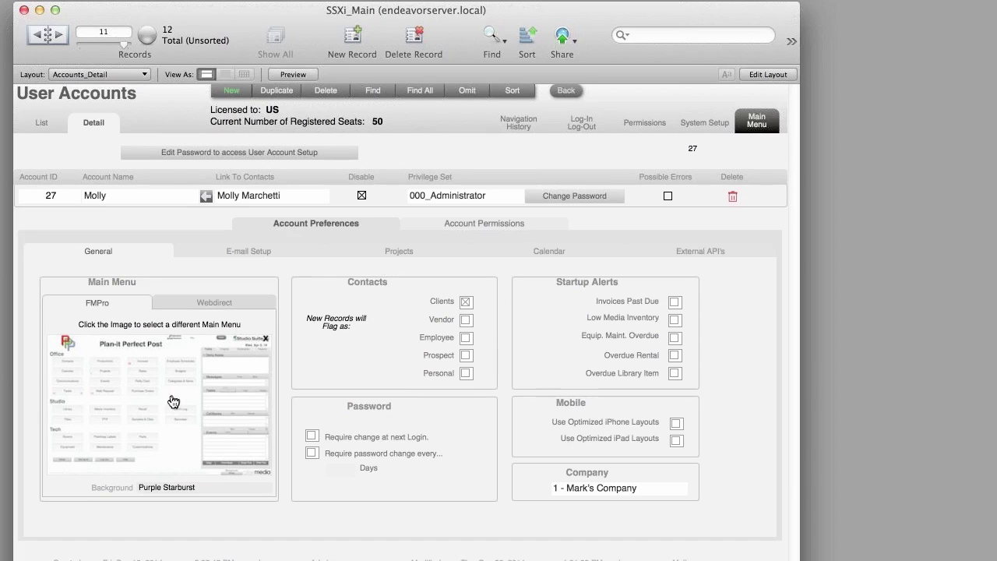
click(460, 224)
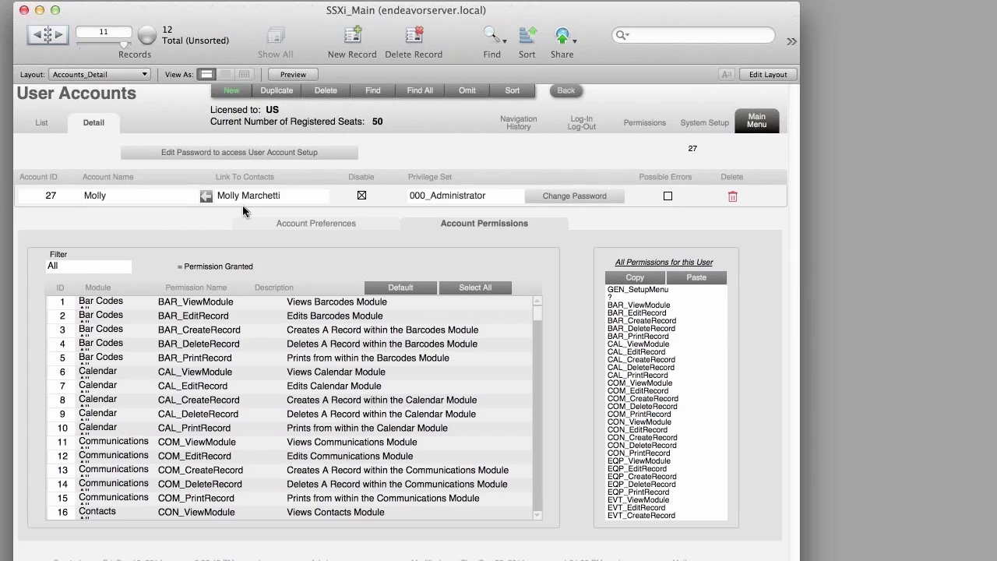
click(107, 267)
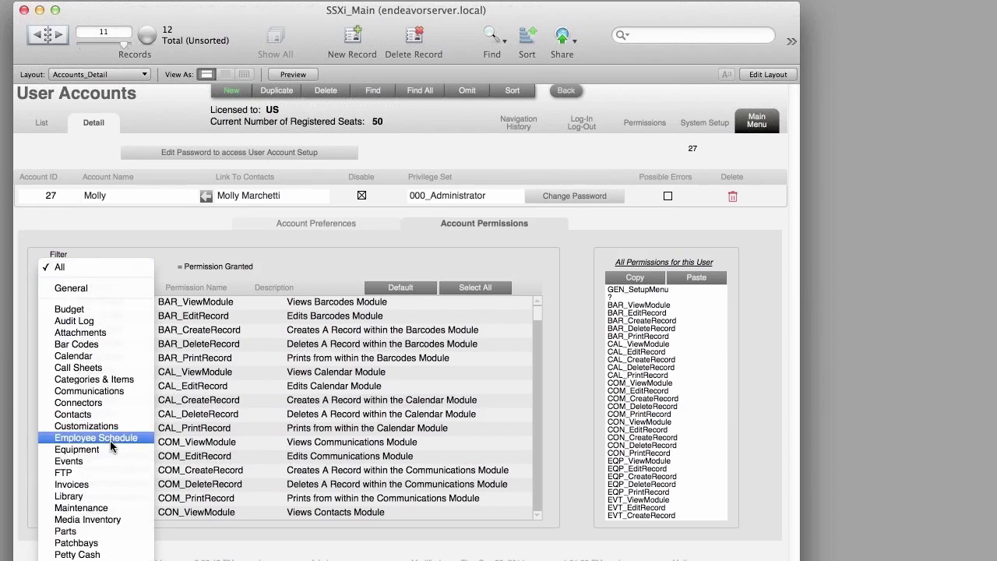
click(105, 484)
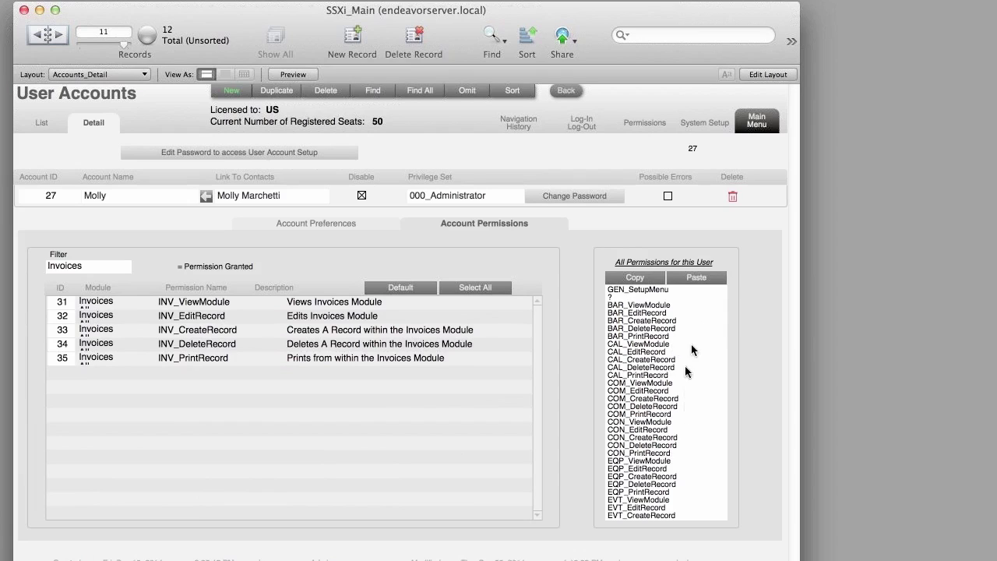
click(767, 127)
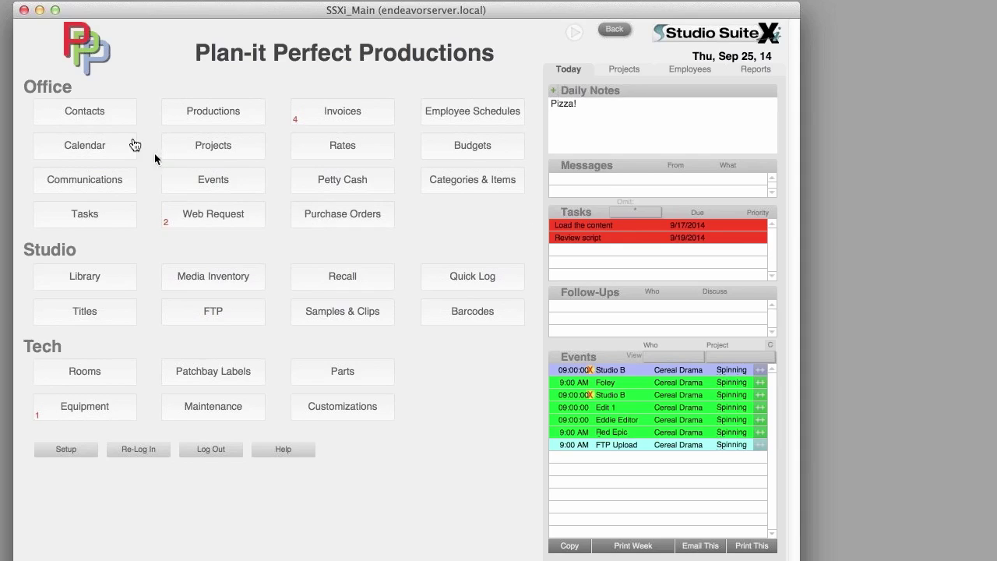
- In Contacts, add two follow-ups for the first contact, dated Oct 1 and Sep 25
click(104, 123)
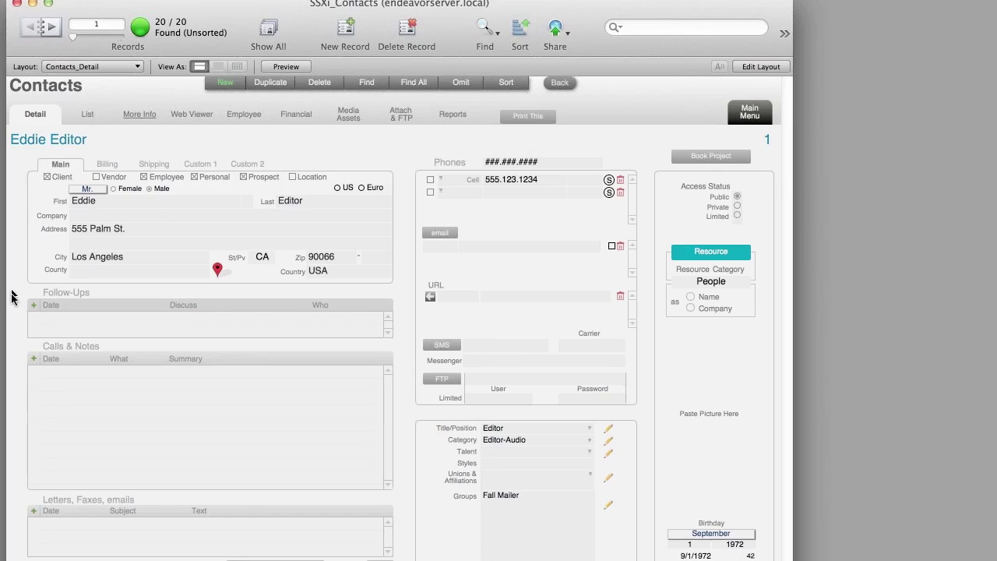
click(33, 325)
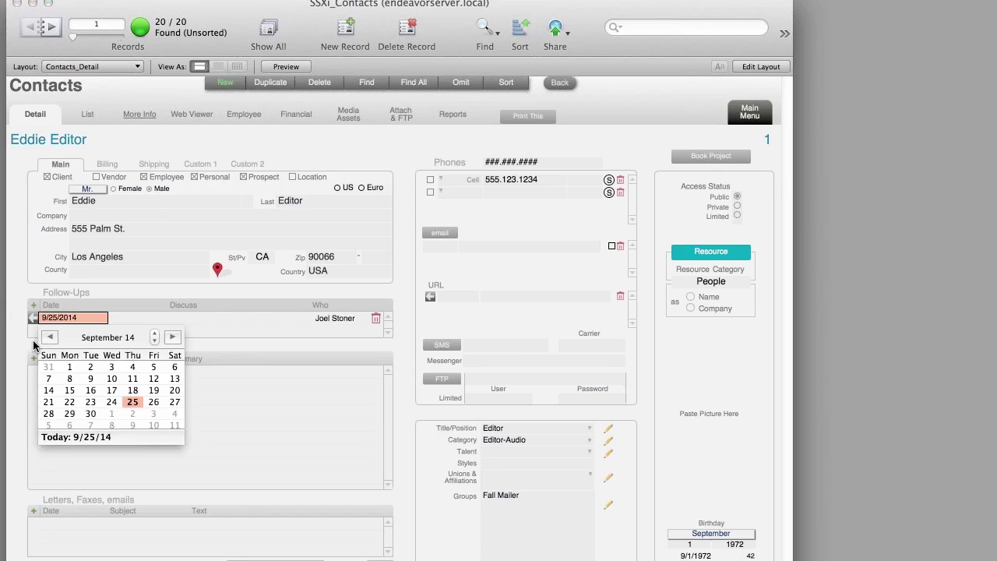
click(112, 415)
text(ergoih dporuhg sfgn)
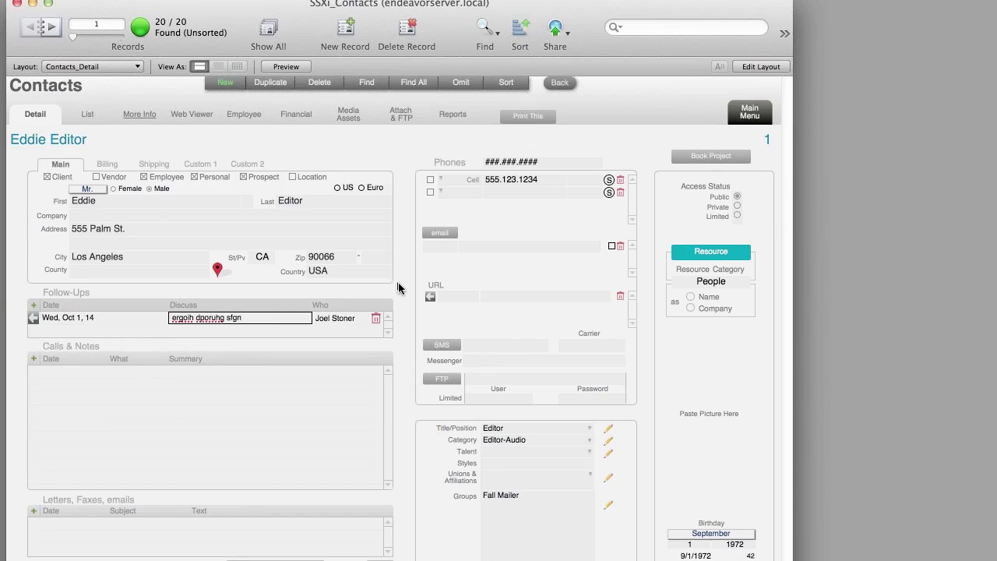
click(342, 307)
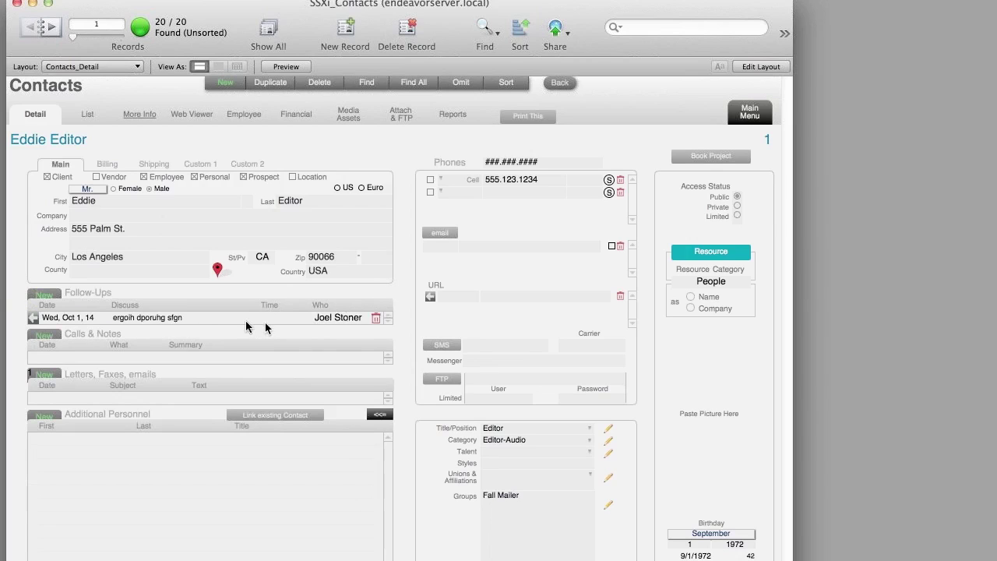
click(52, 300)
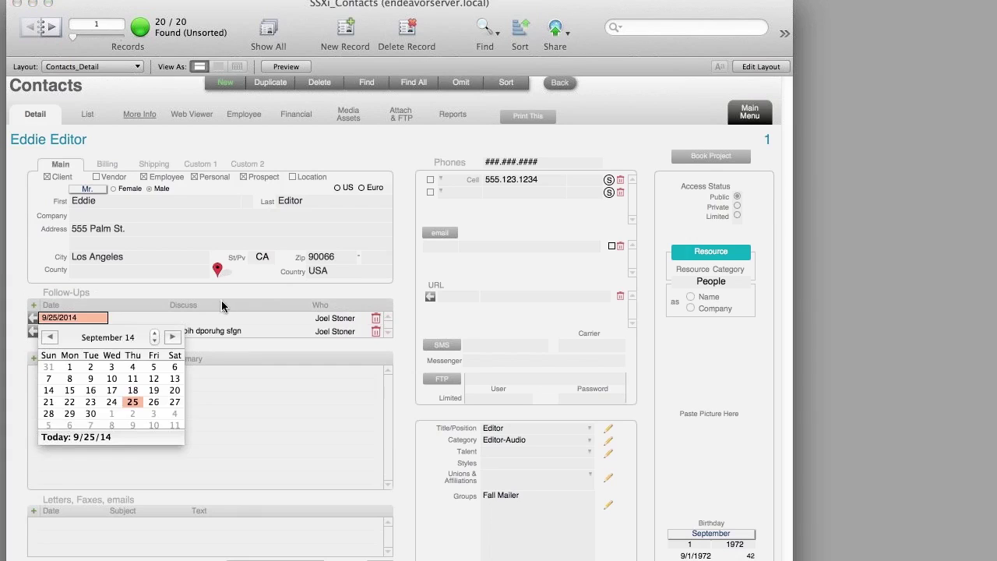
key(Escape)
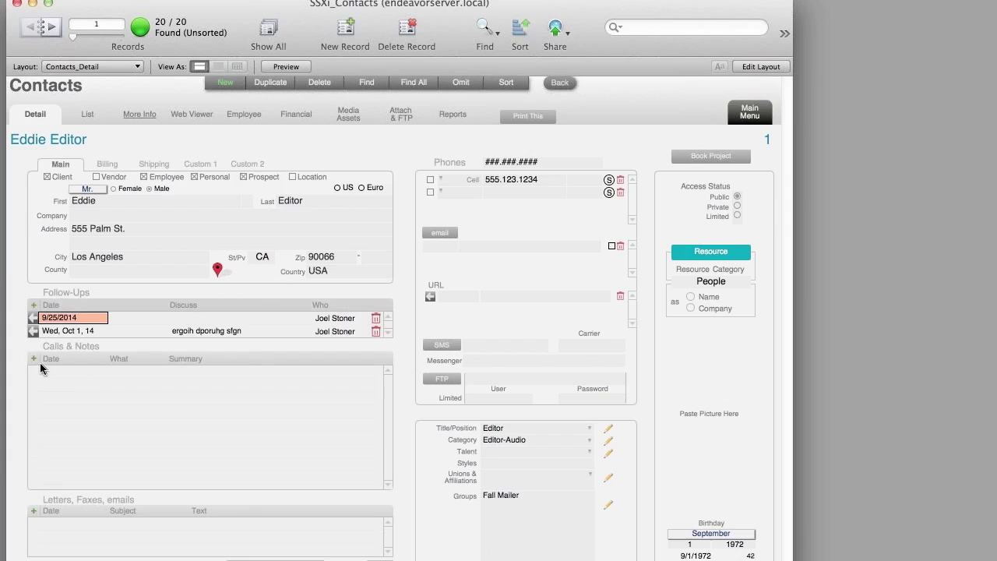
- Log an 'I Called' call note with a summary, then show the More Info page
click(37, 366)
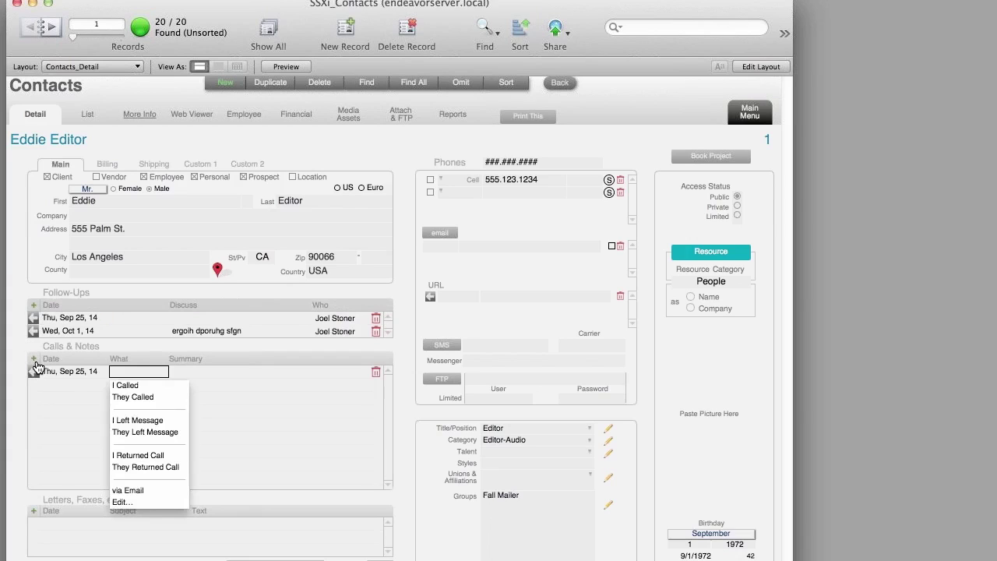
click(125, 386)
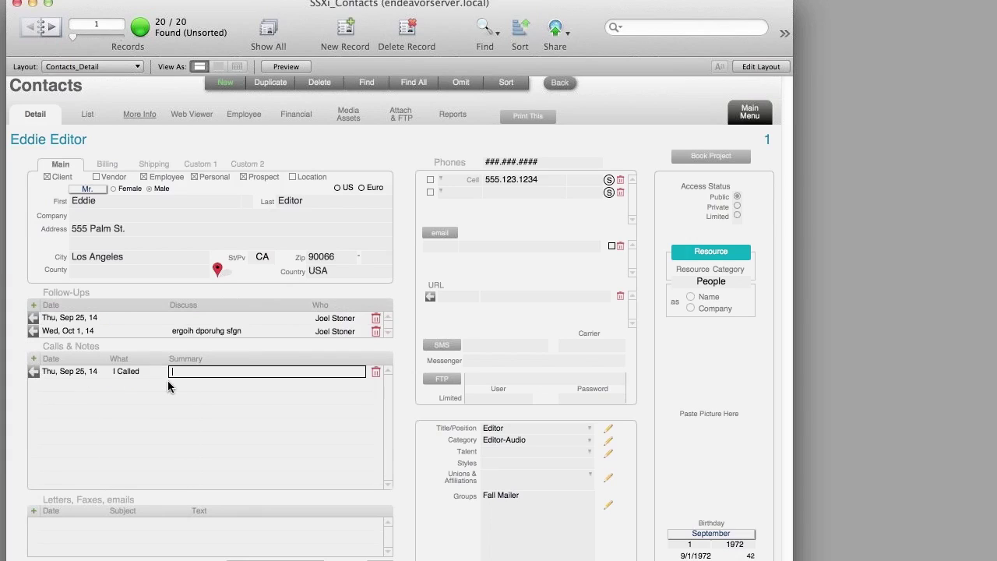
text(rthophmp ojusfg dsfgndfndn)
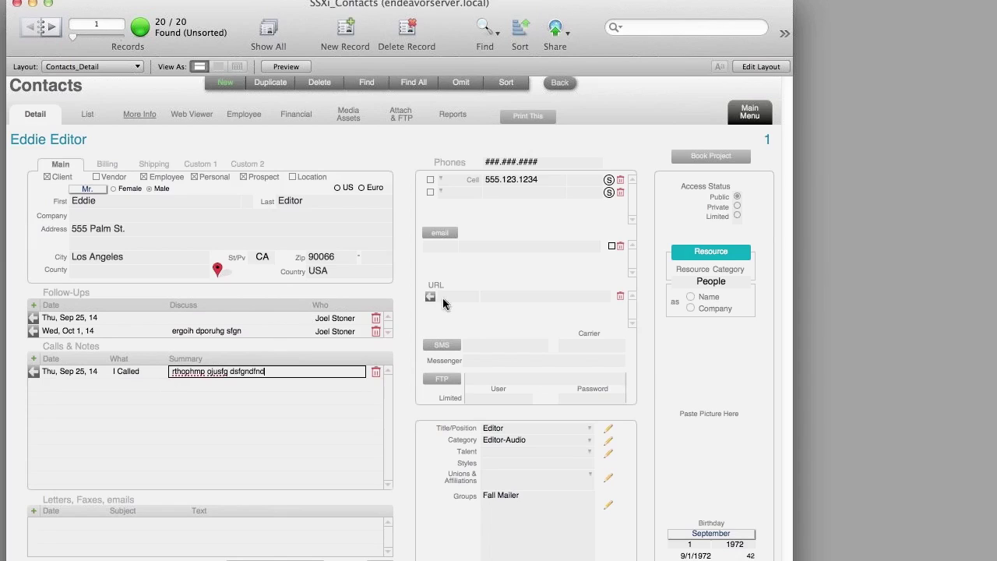
click(410, 291)
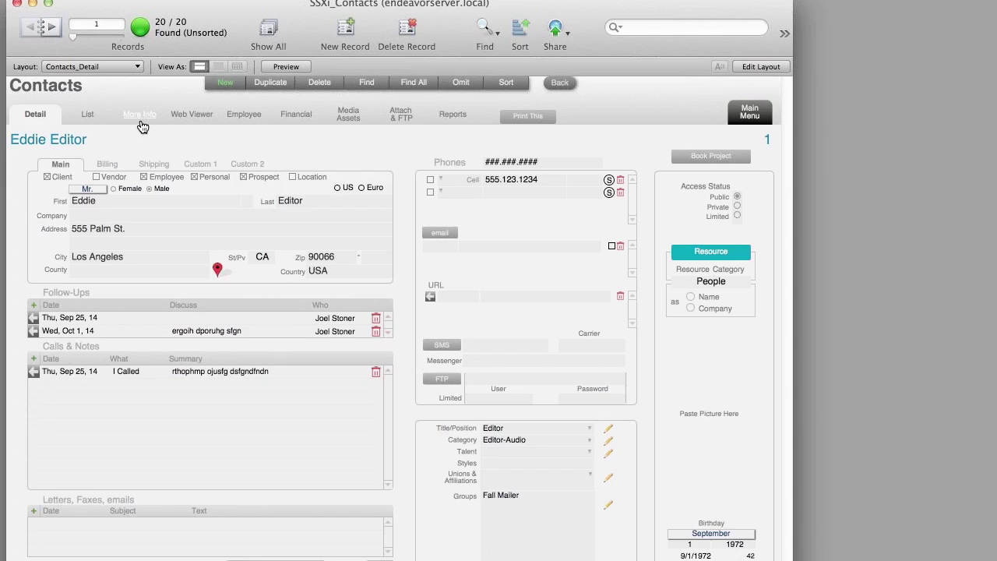
click(144, 123)
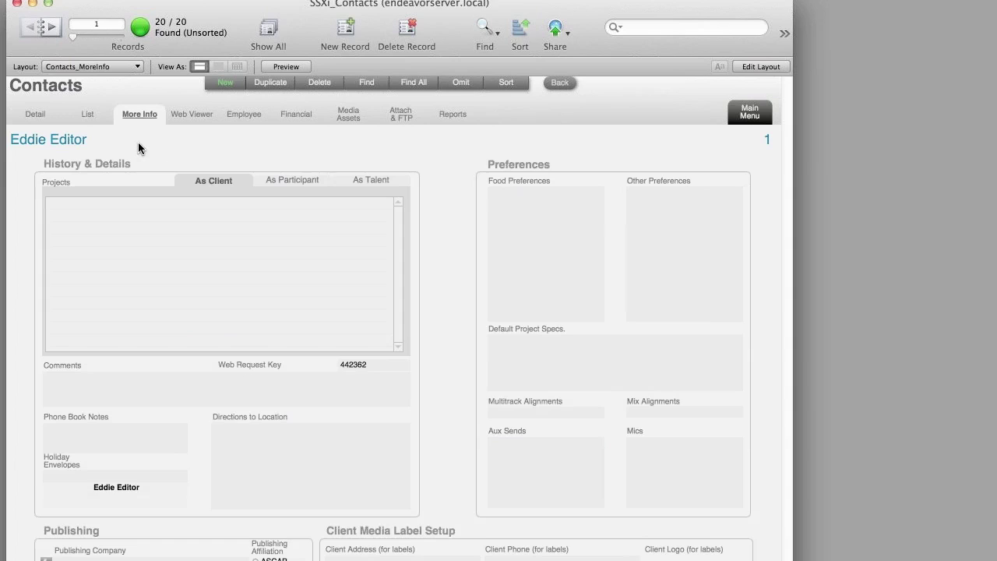
- Compare the contact's As Client, As Participant and As Talent project lists, then open Web Viewer
click(267, 178)
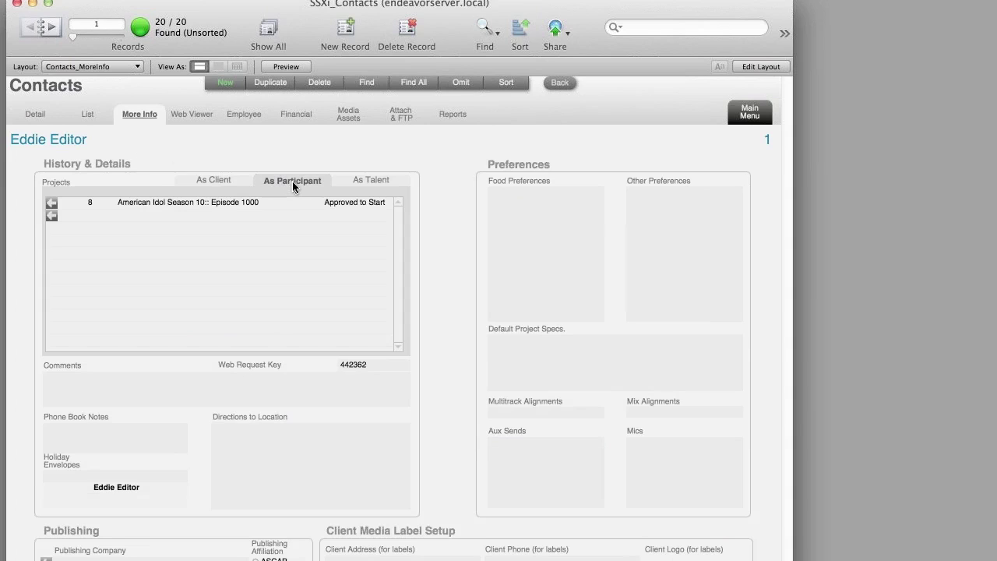
click(225, 180)
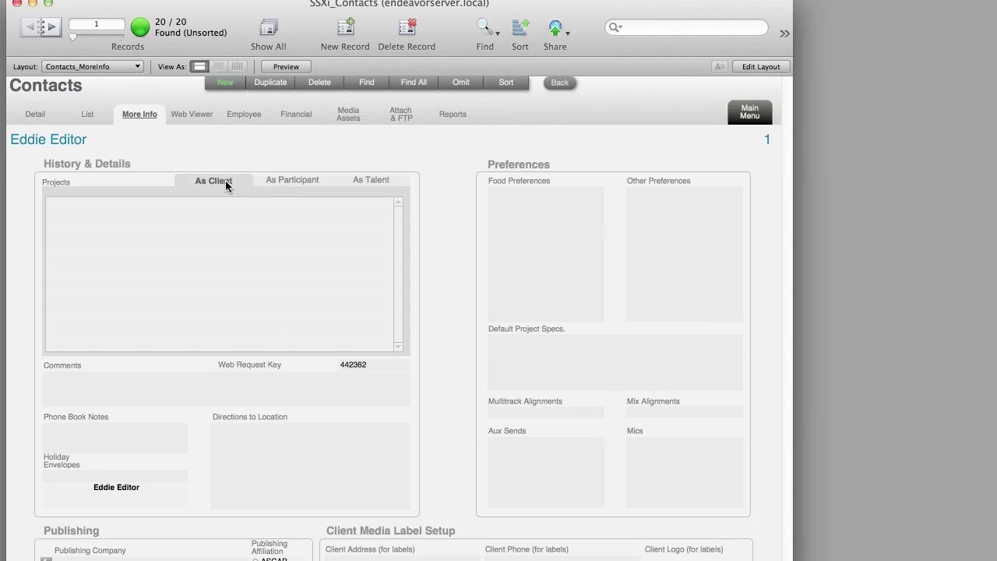
click(296, 183)
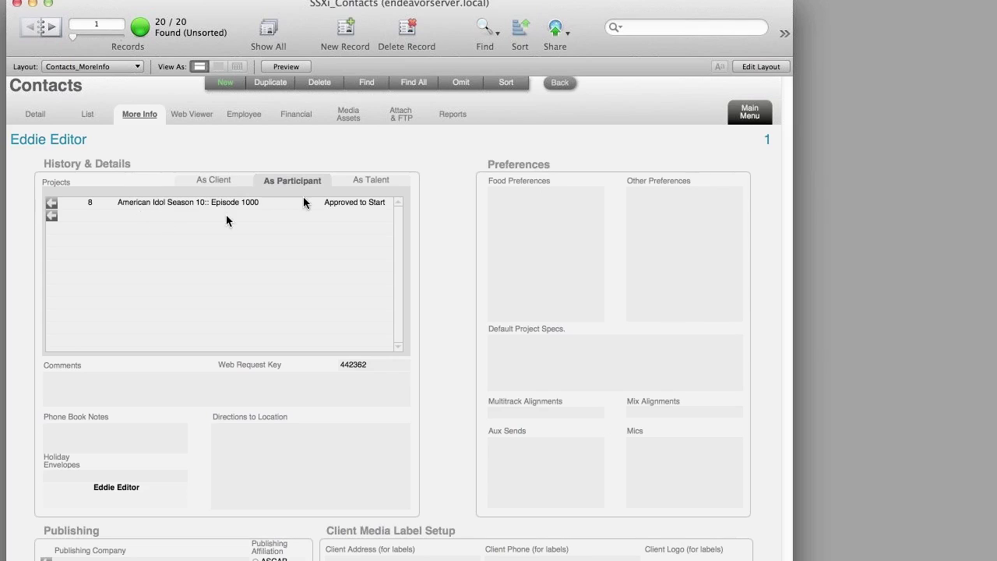
click(359, 176)
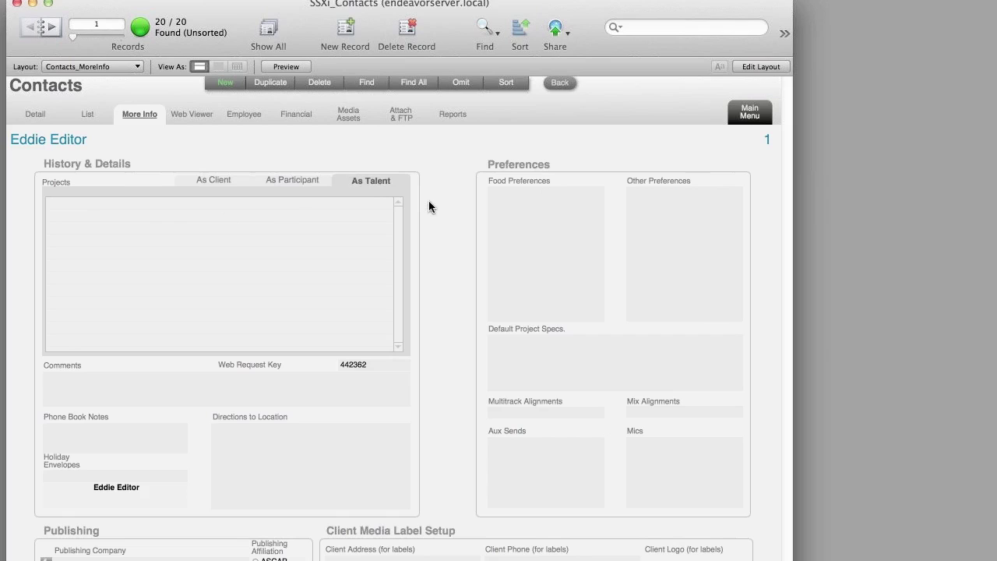
click(291, 183)
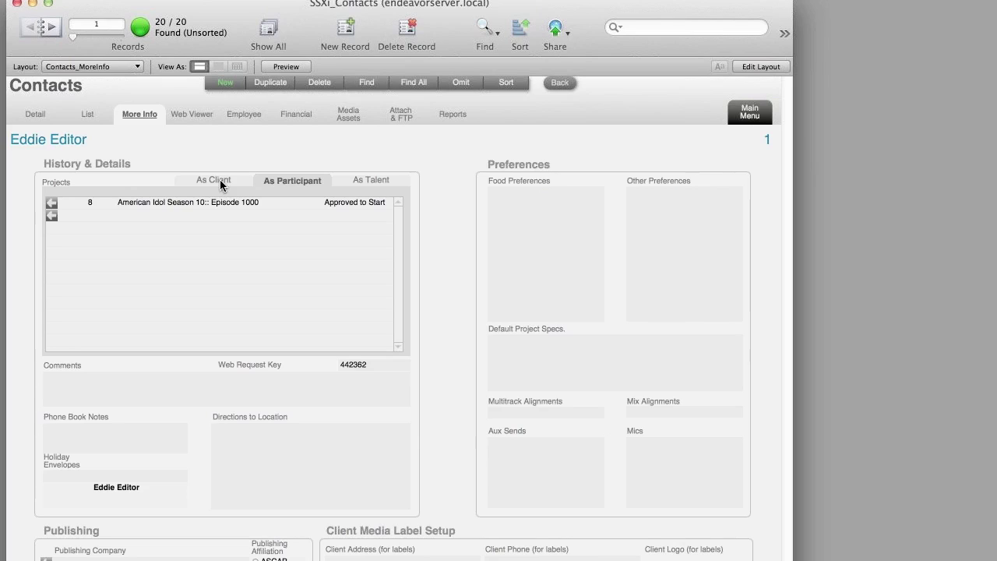
click(207, 128)
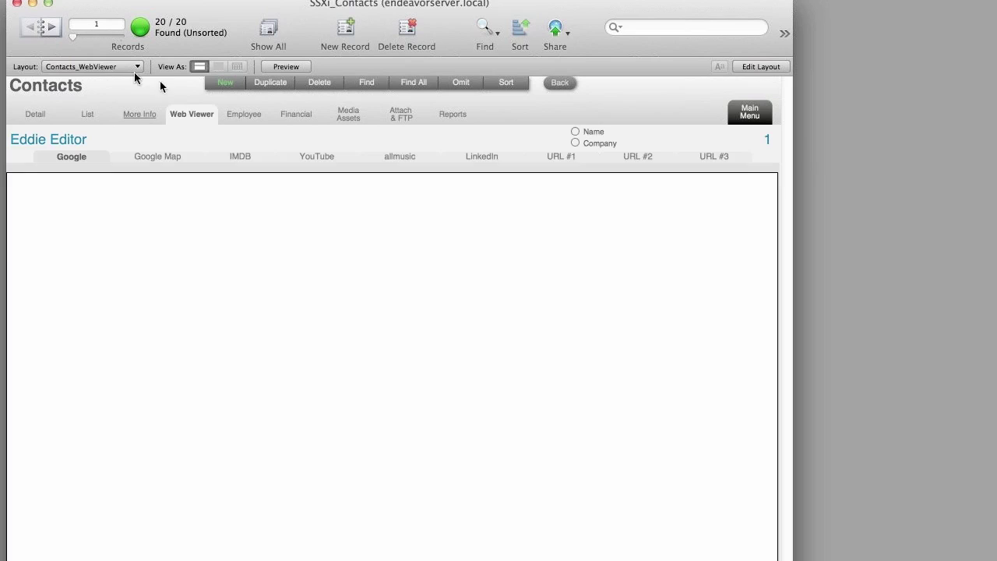
- Advance two records to Big Player Productions and search it on Google Map, IMDB, YouTube and allmusic
click(53, 28)
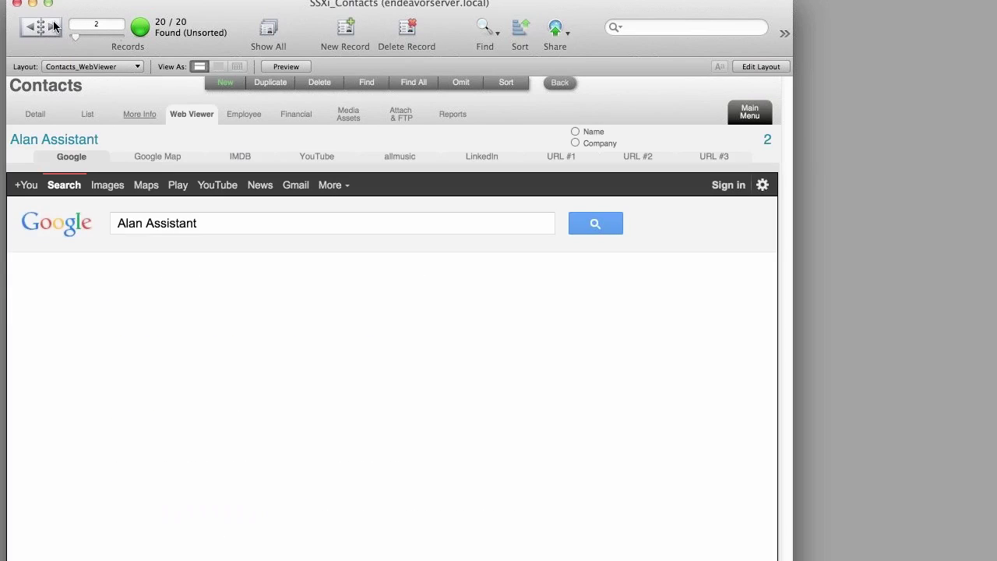
click(54, 27)
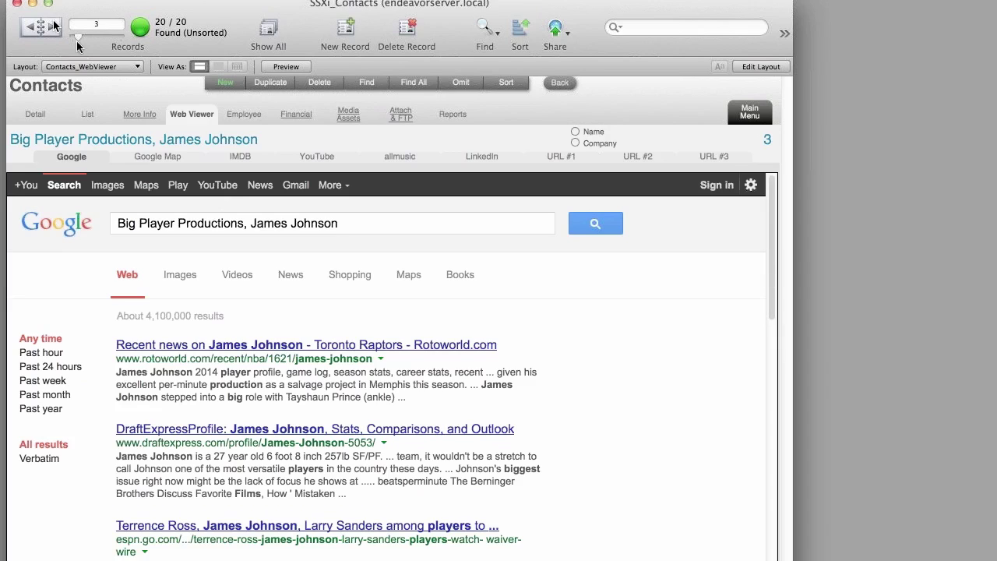
click(142, 153)
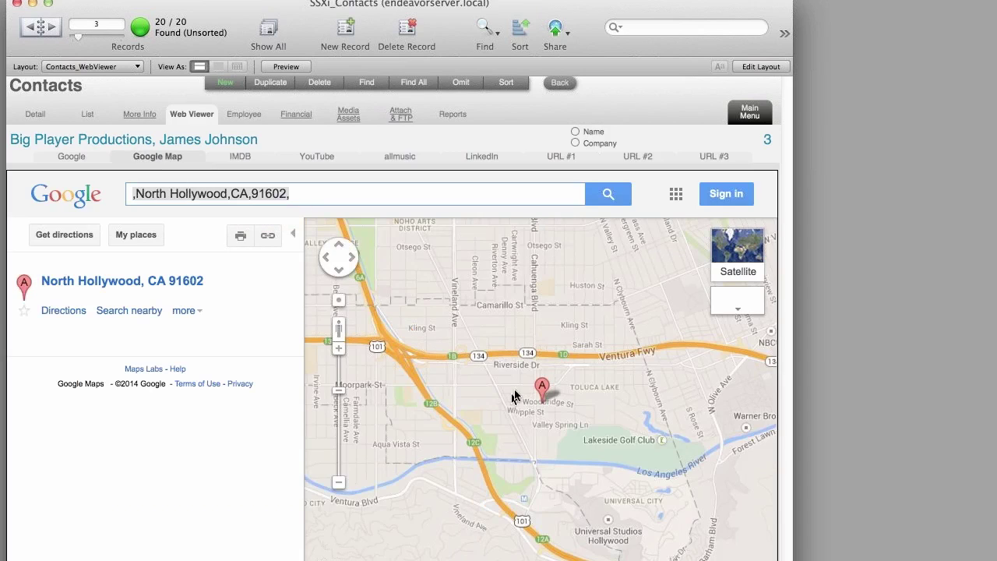
click(257, 157)
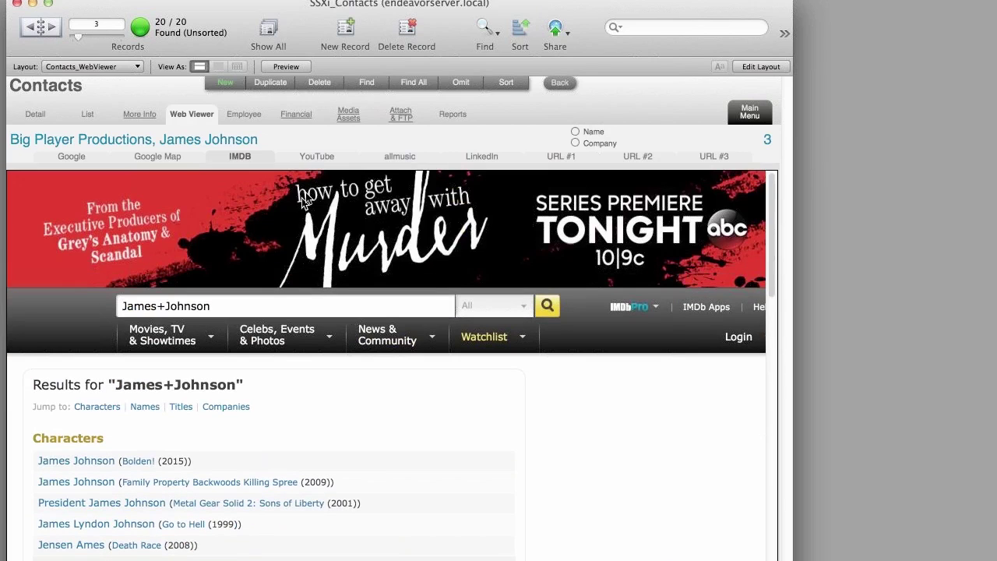
click(321, 159)
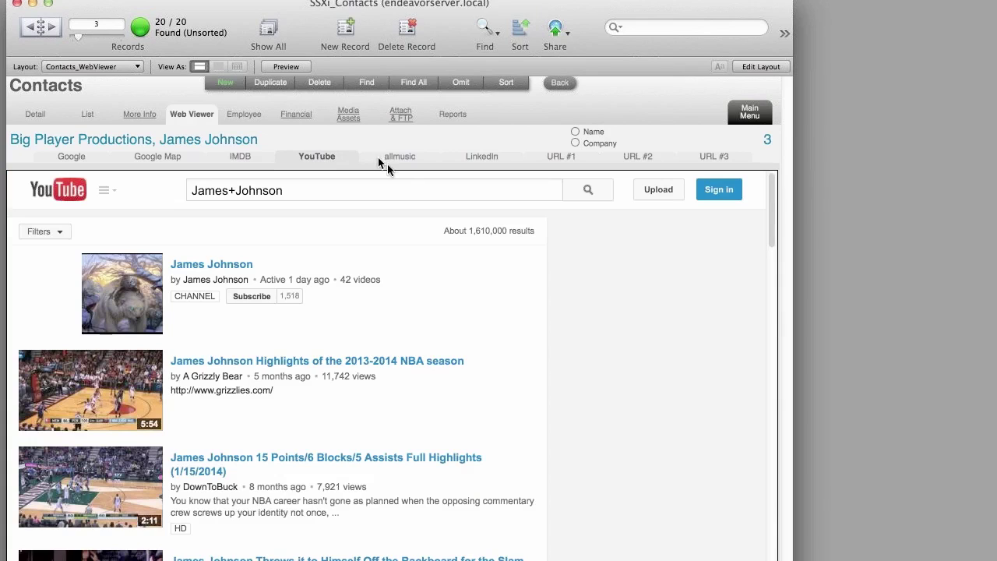
click(386, 159)
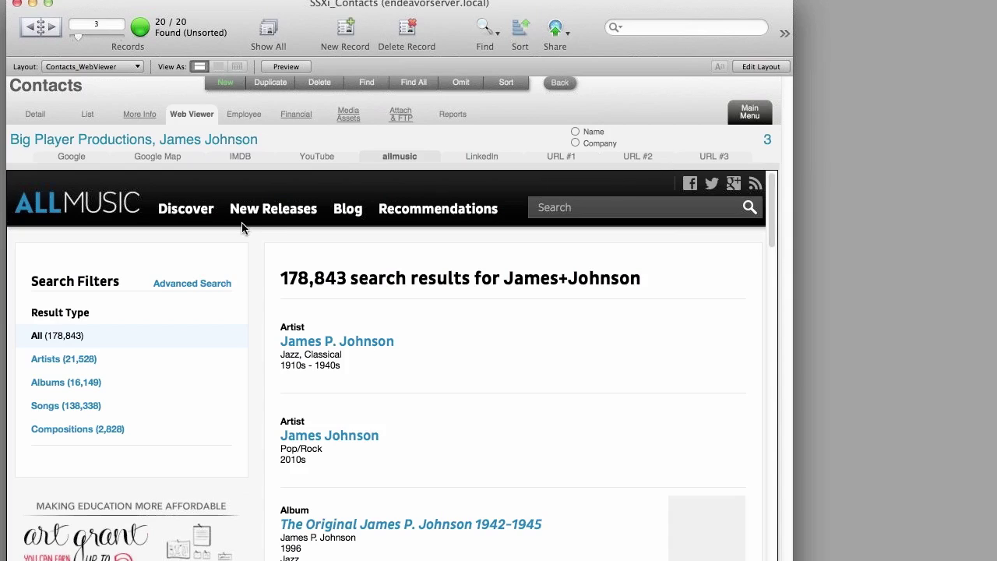
- Check Big Player Productions' employee billing rates, then view its Financial summary
click(247, 123)
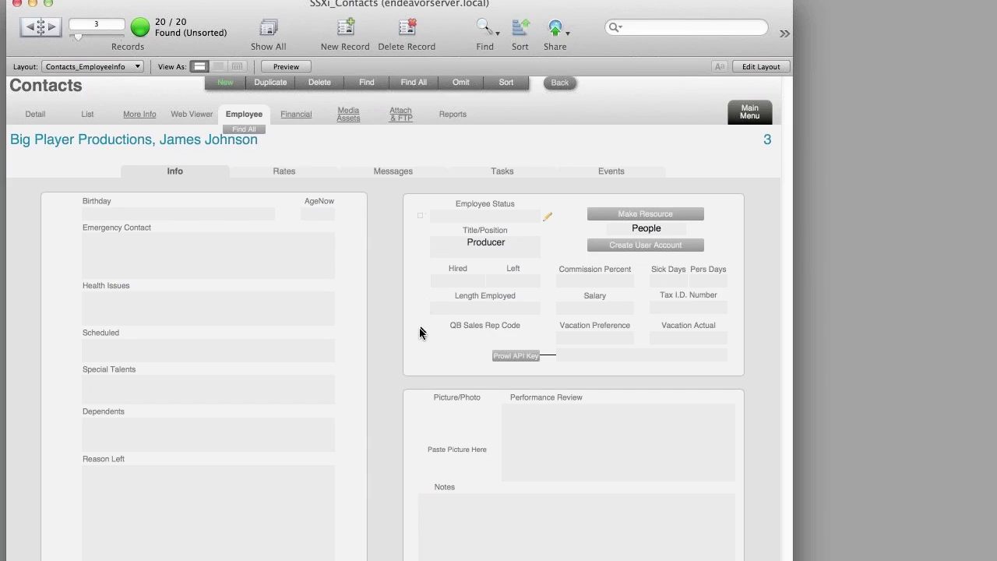
click(289, 172)
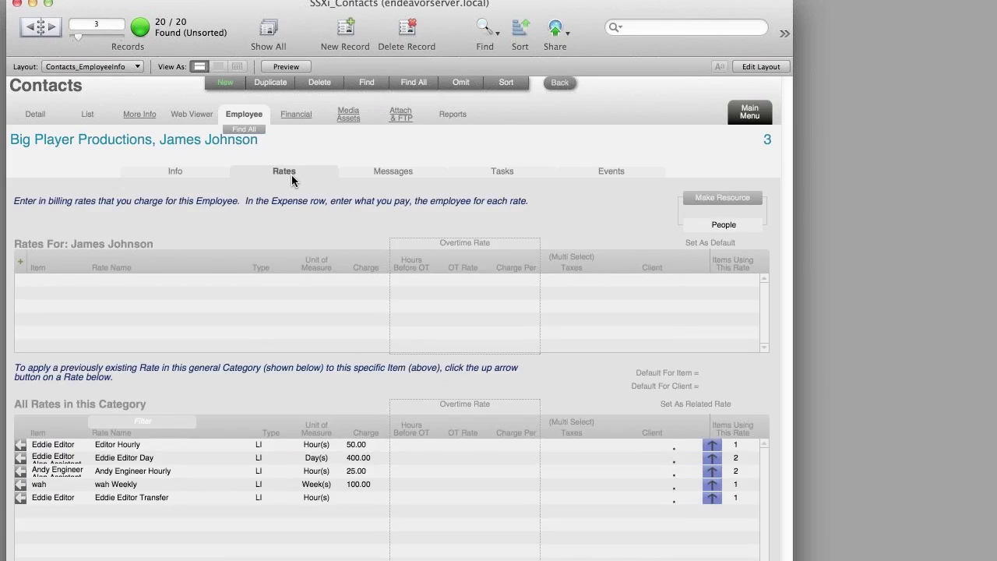
click(300, 119)
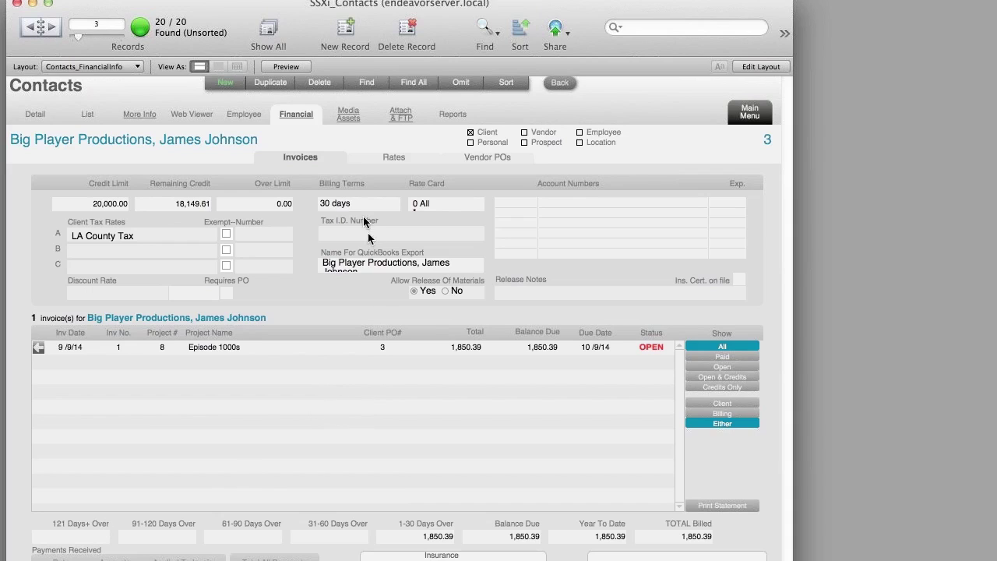
- Show the client's rates, then list the contact's media assets
click(374, 158)
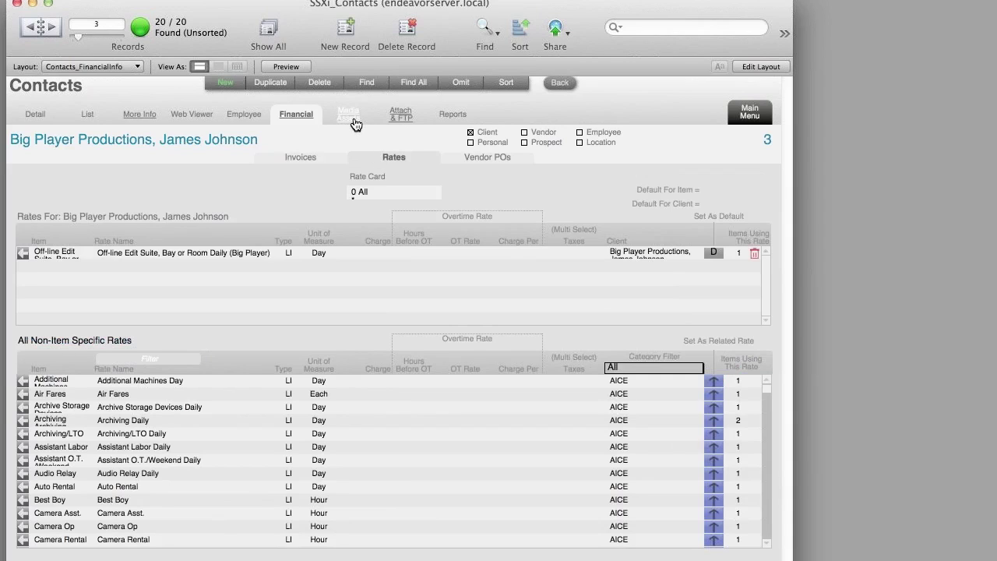
click(349, 117)
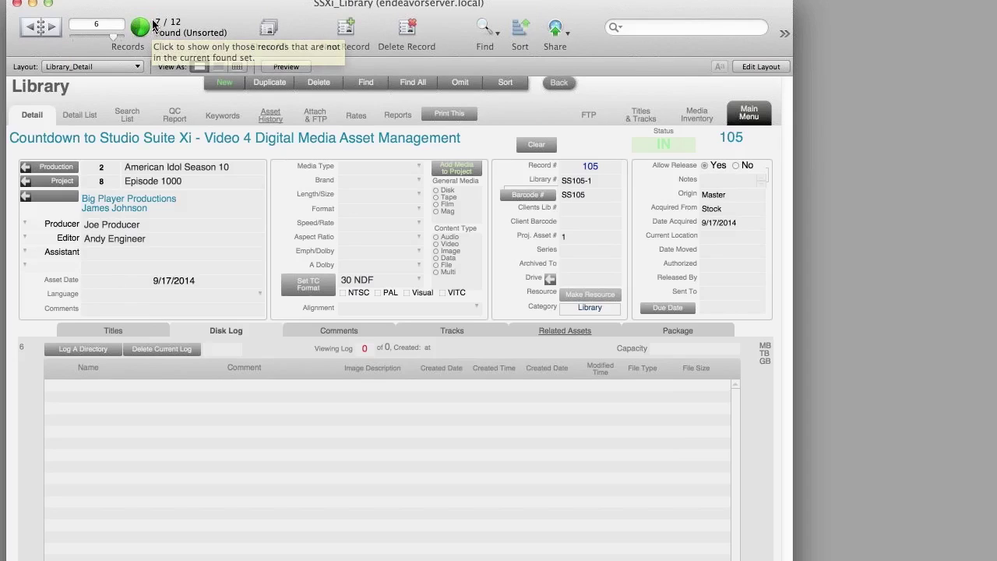
- Return to the Big Player Productions contact and list its attachment, SSX Work Order no prices.pdf
click(224, 82)
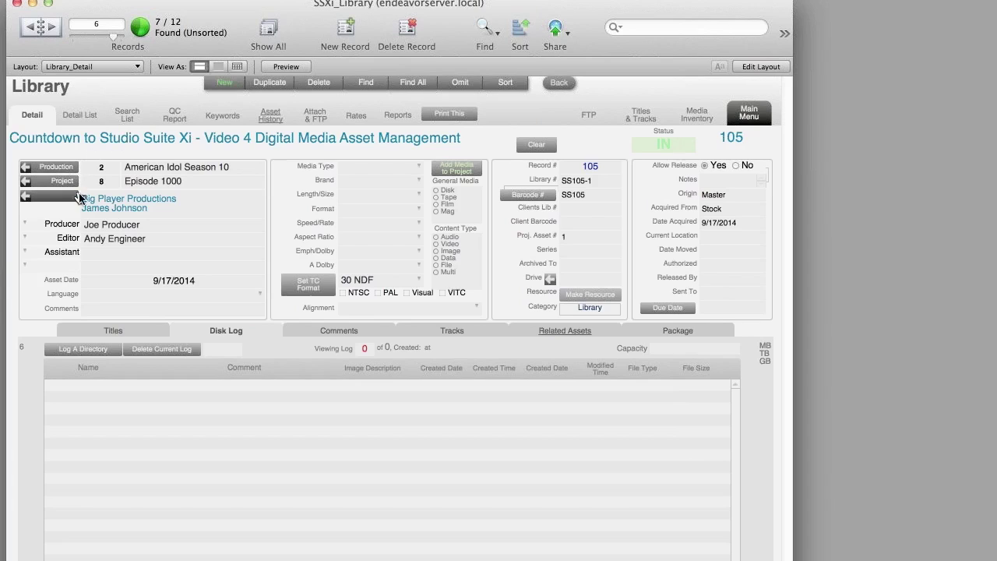
click(566, 84)
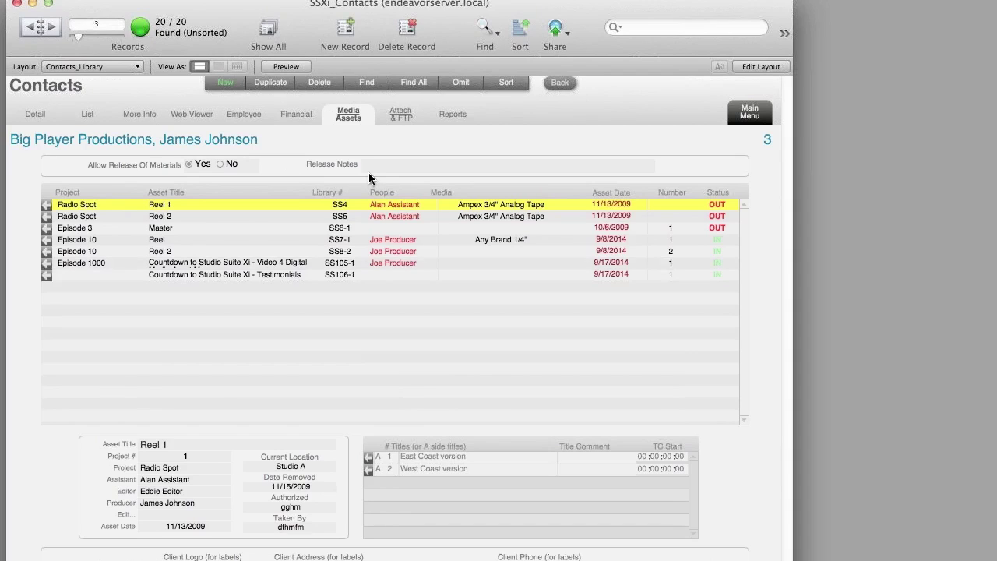
click(401, 124)
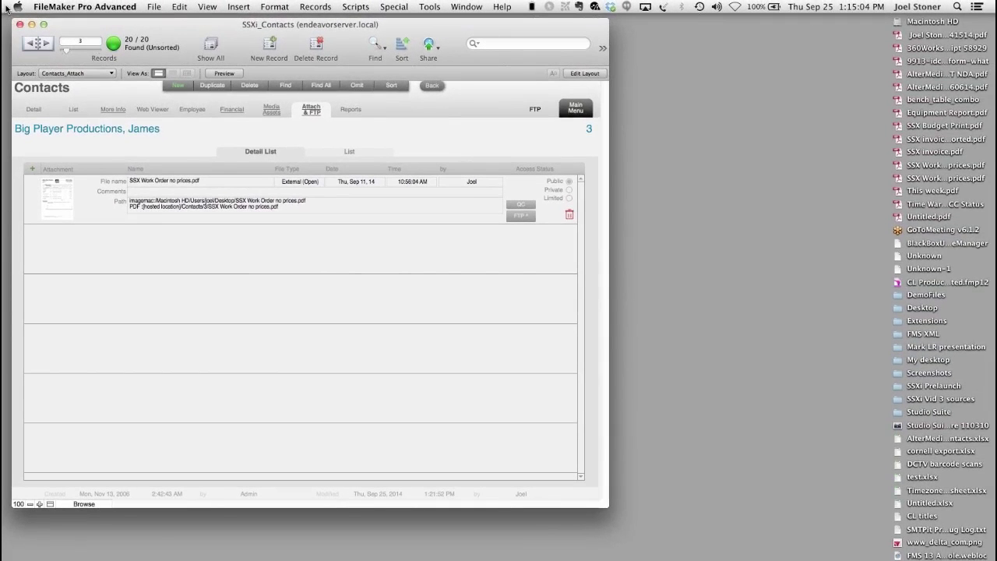
- Drag the work order, invoice, invoice exported and budget print PDFs onto the attachments, stored as Remote
drag(874, 127, 914, 166)
drag(898, 128, 258, 290)
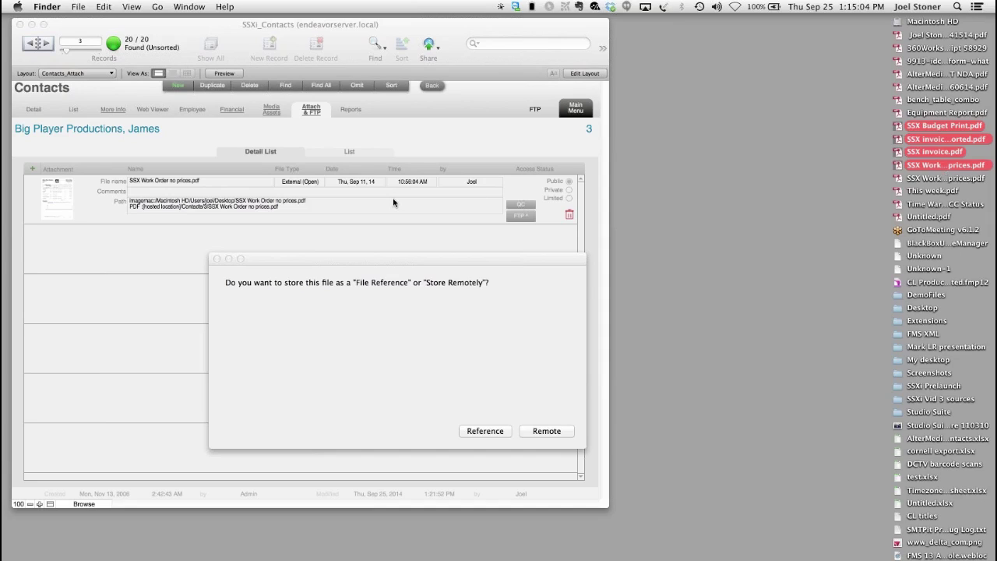
click(551, 431)
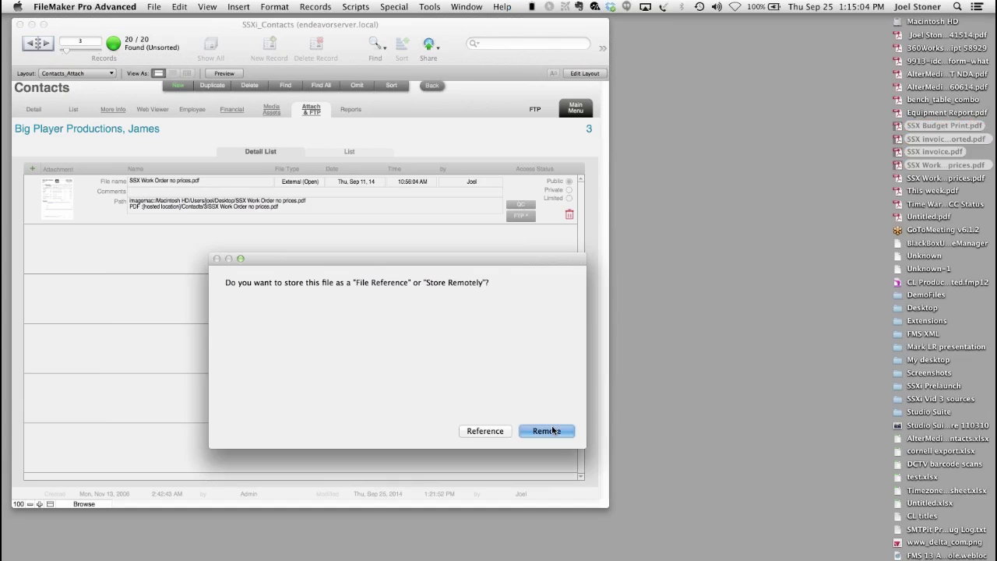
click(551, 430)
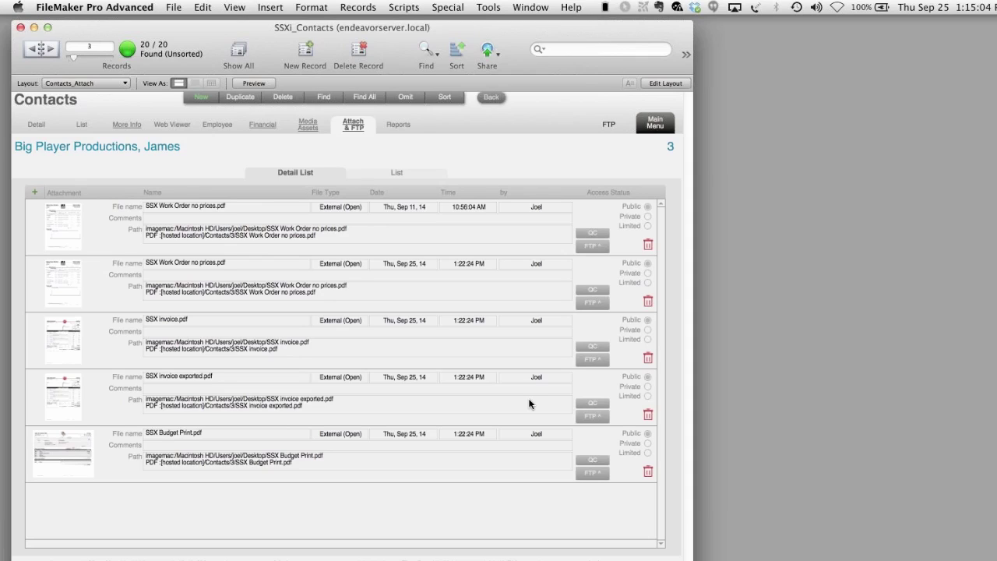
click(816, 237)
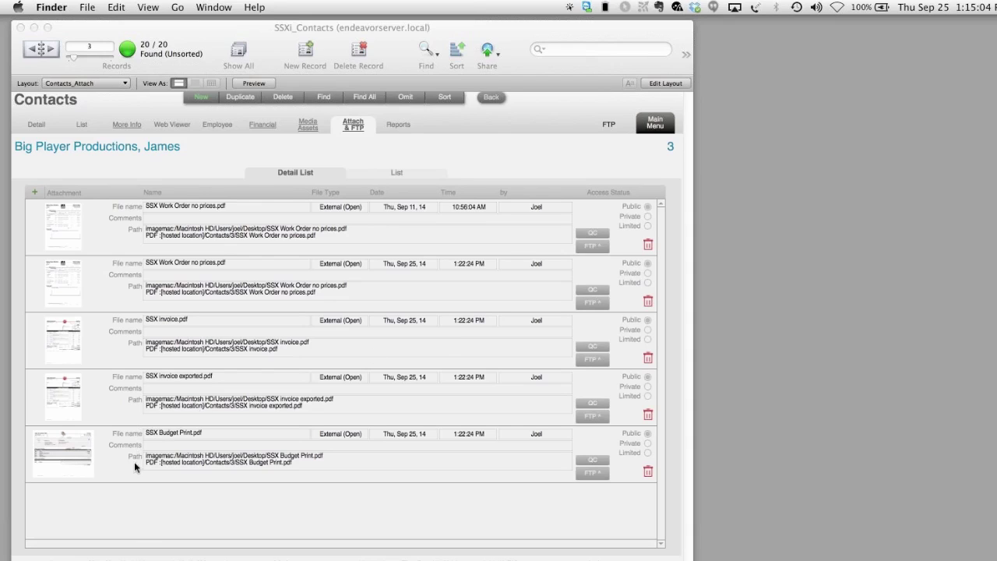
- On contact record 4, attach StudioSuiteXi-Logo-Final-20 2.tif and set its access to Limited
click(310, 467)
click(310, 467)
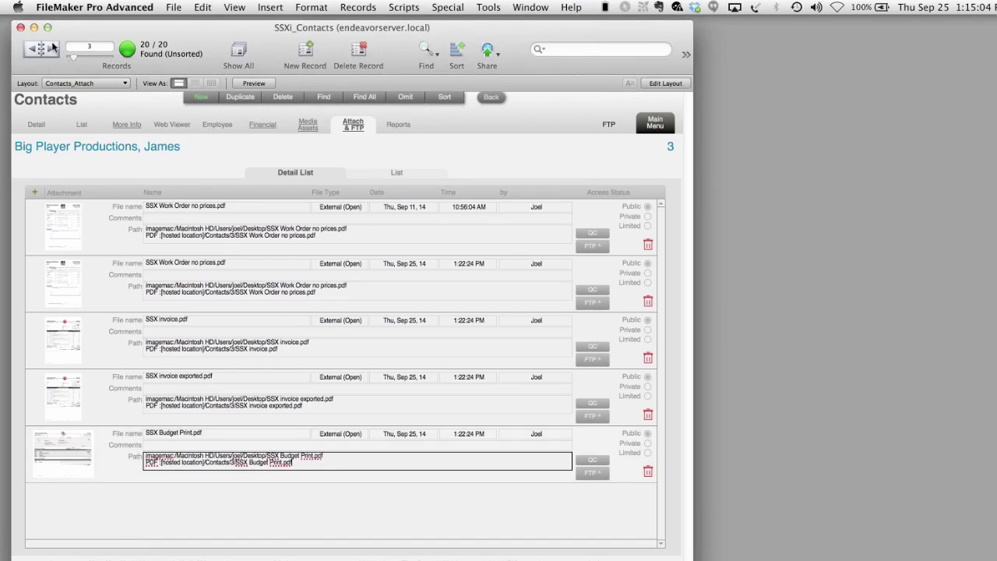
click(52, 48)
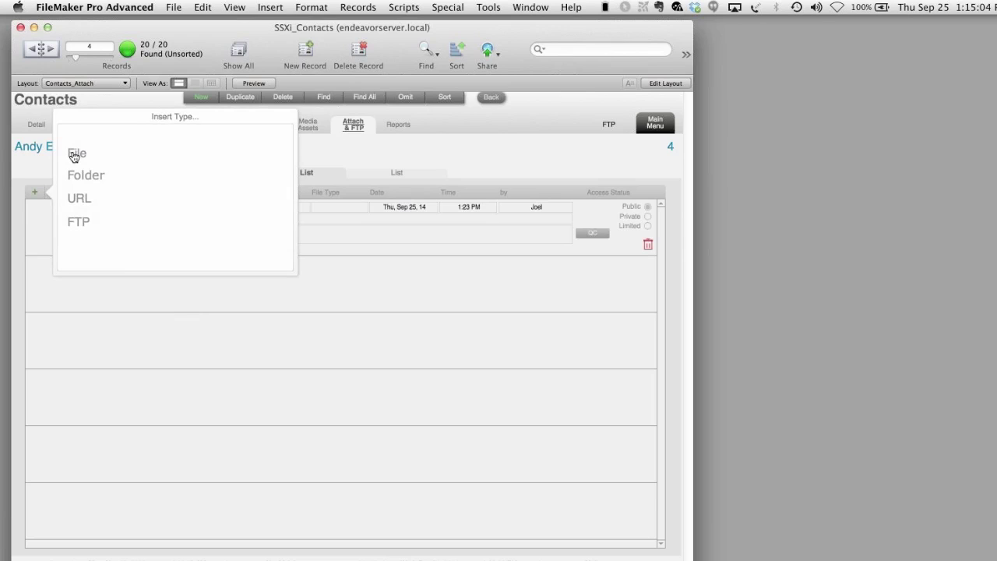
click(77, 156)
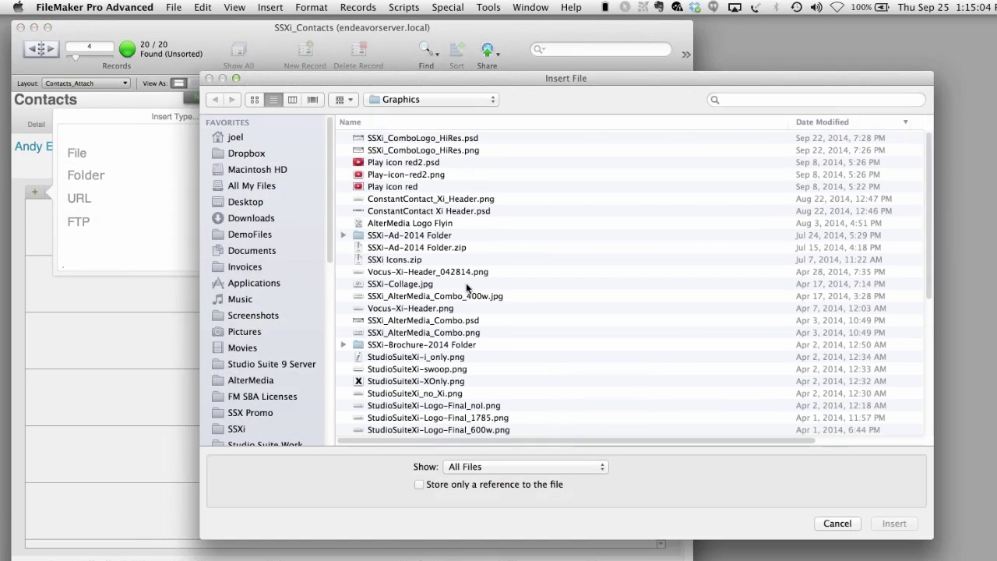
scroll(466, 283, down, 10)
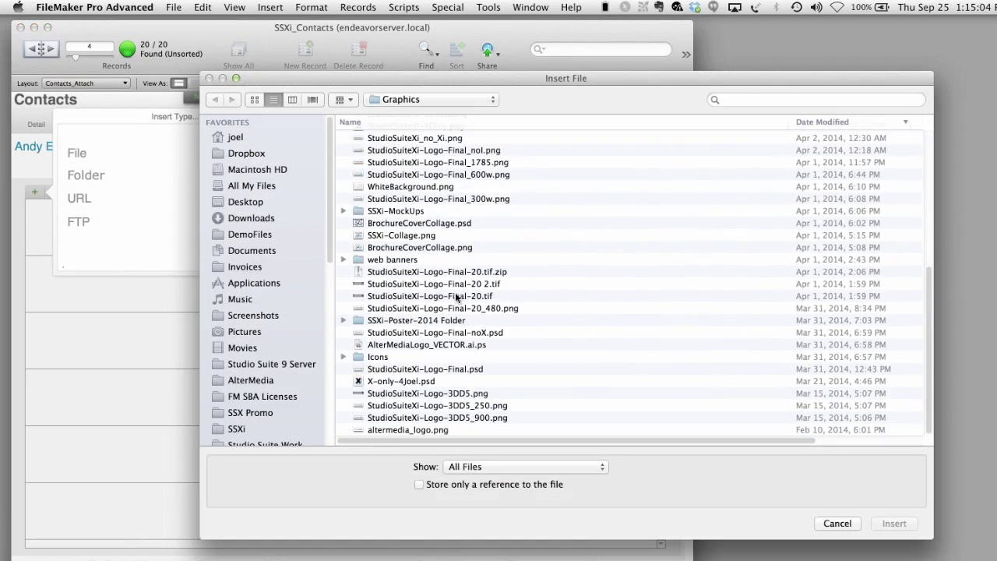
click(454, 284)
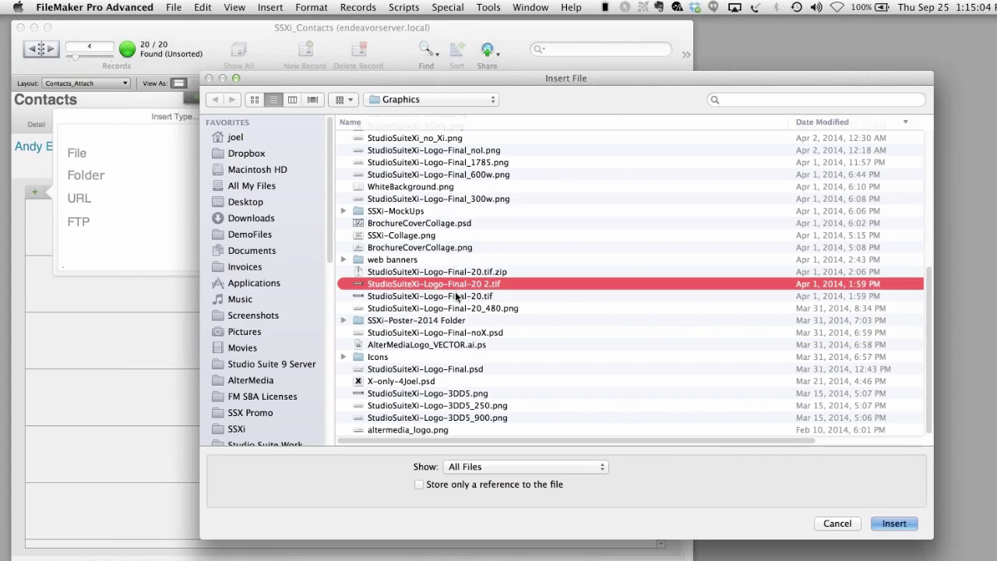
click(887, 520)
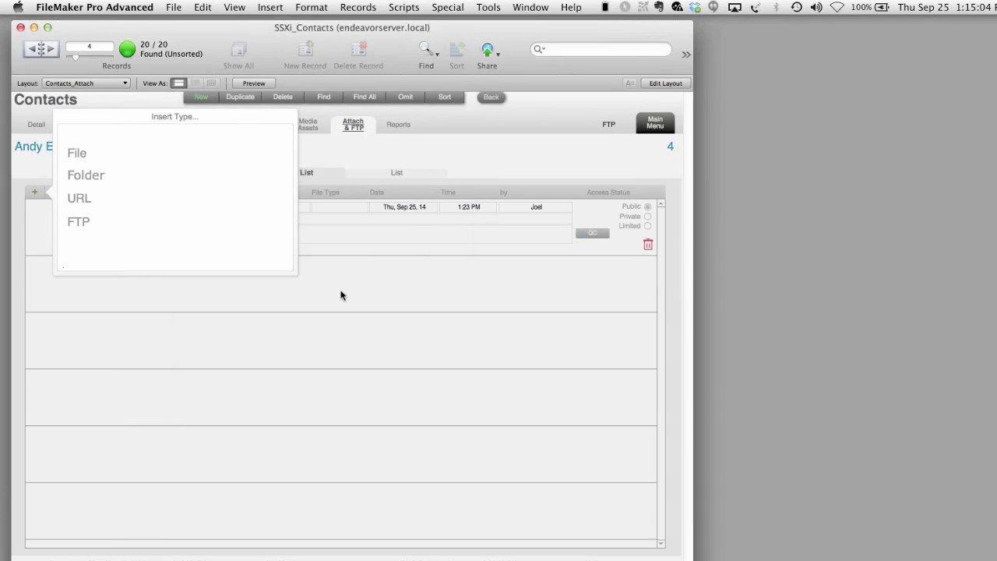
click(631, 246)
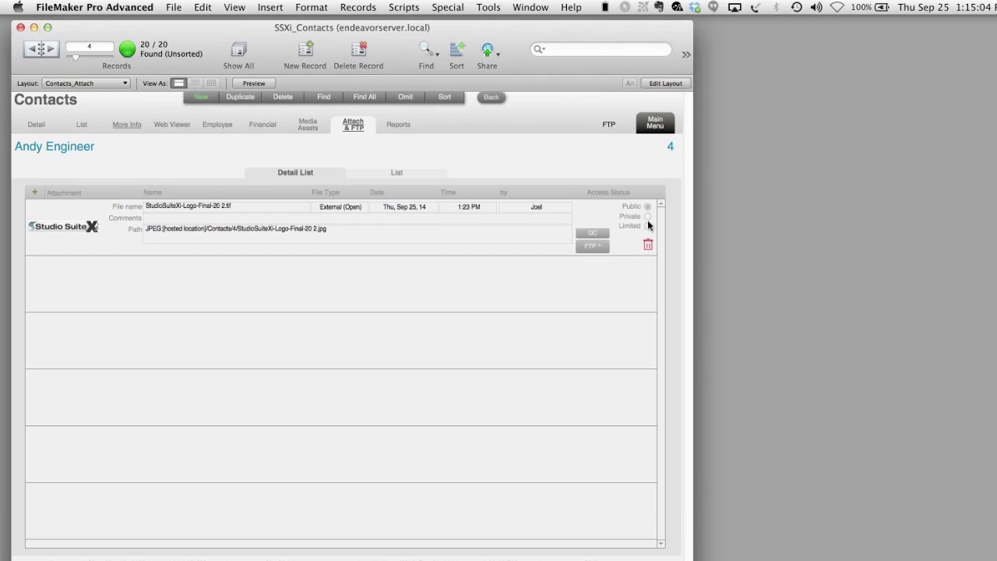
click(648, 226)
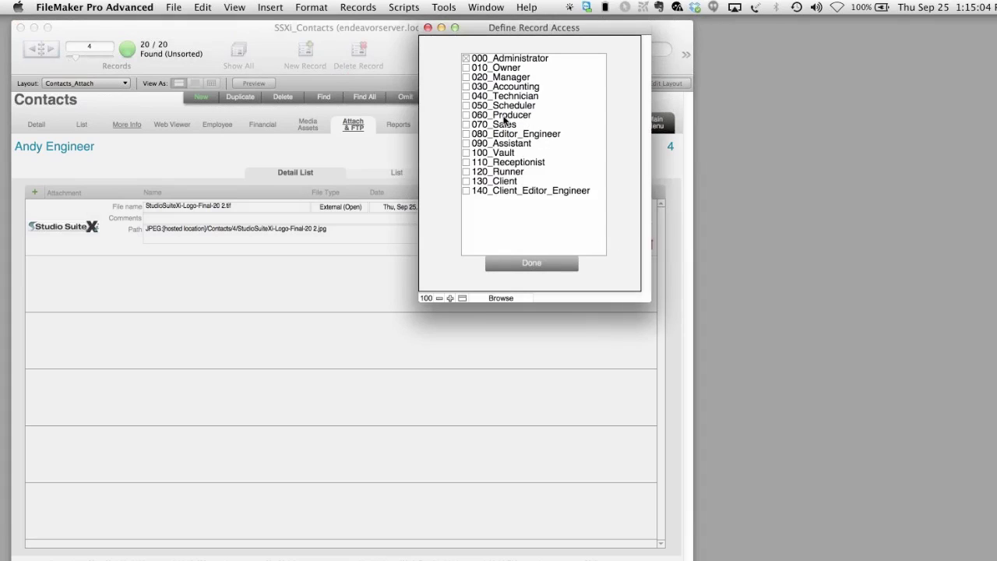
- Confirm the Limited access roles with Done and agree to FTP the logo attachment
click(521, 265)
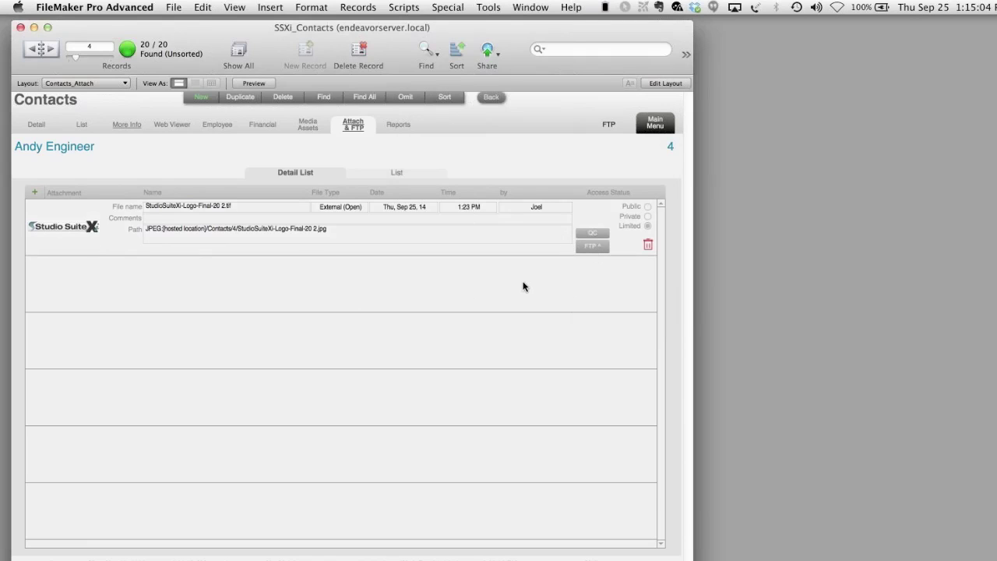
click(633, 495)
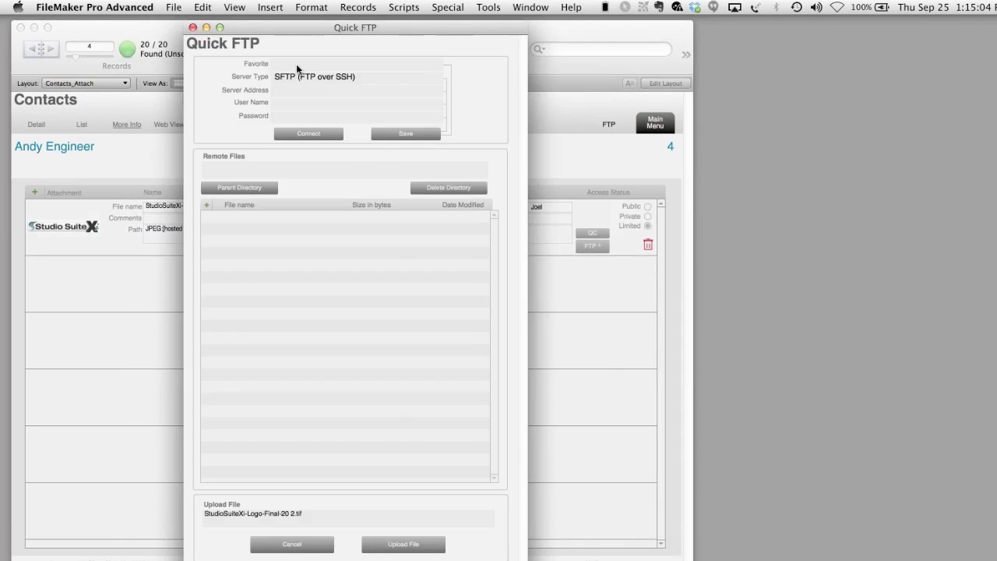
- Connect Quick FTP to the saved GigaMini server, then cancel without uploading the logo
click(297, 66)
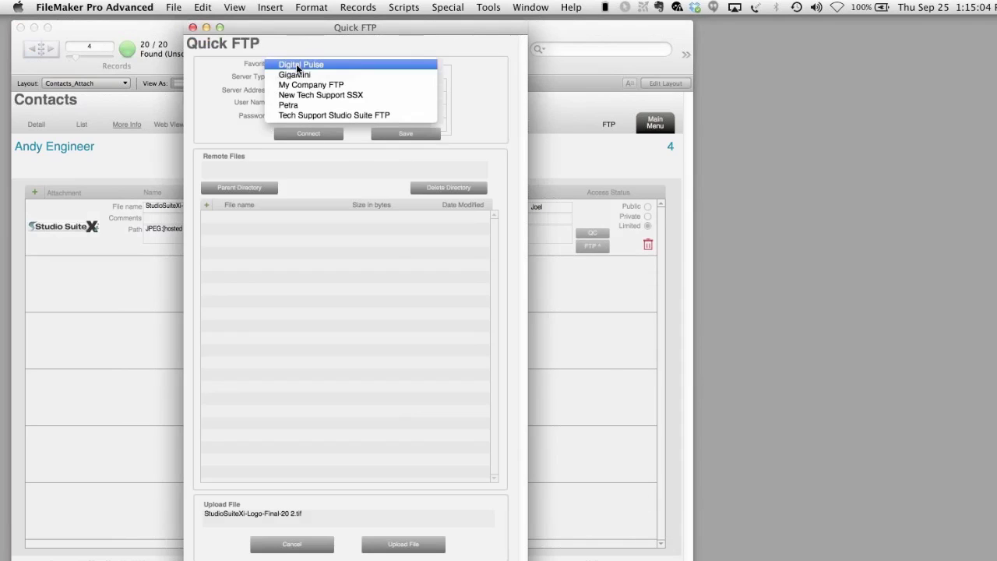
click(355, 76)
click(318, 137)
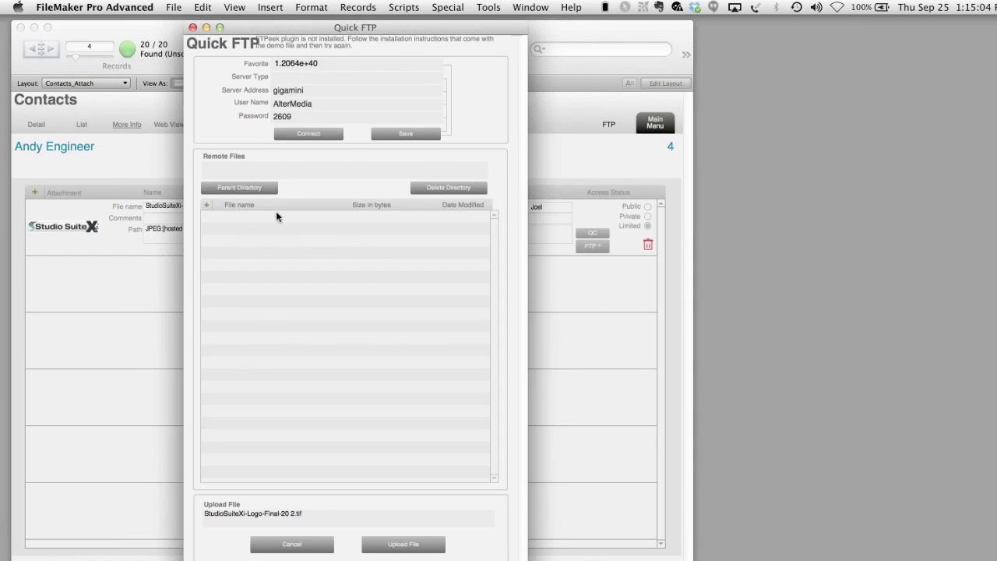
click(289, 545)
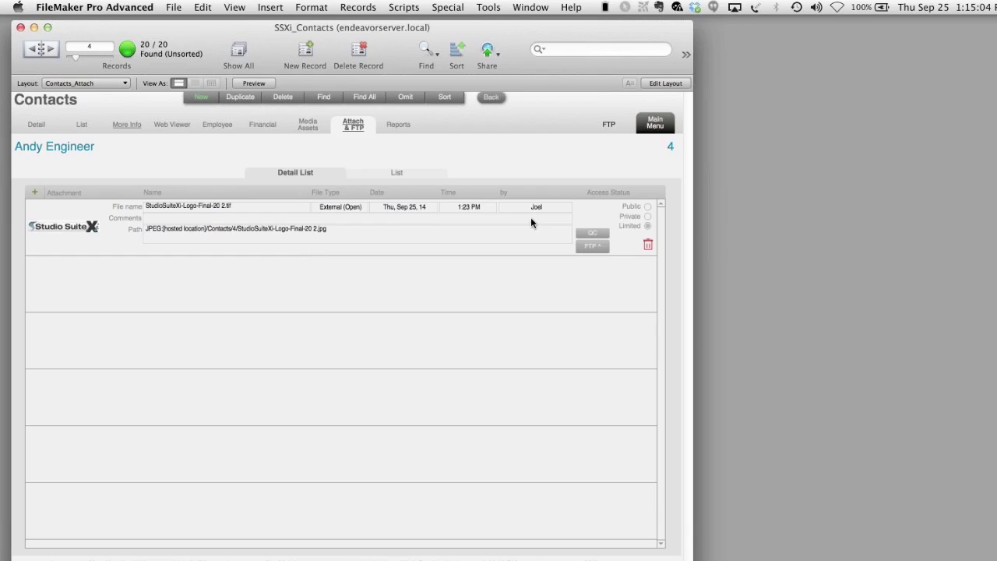
click(602, 234)
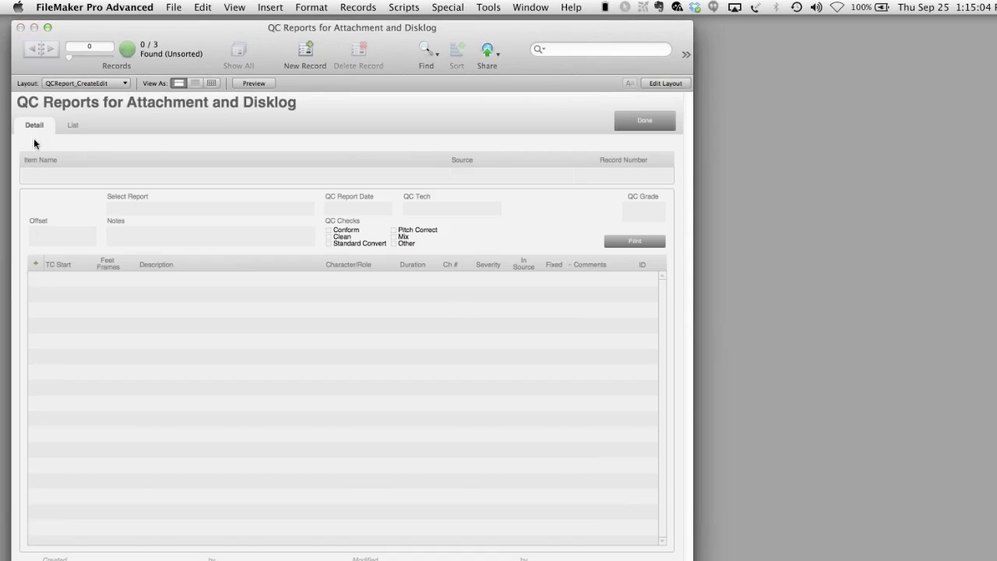
- Create a new QC report for the logo attachment named 'webinar'
click(33, 264)
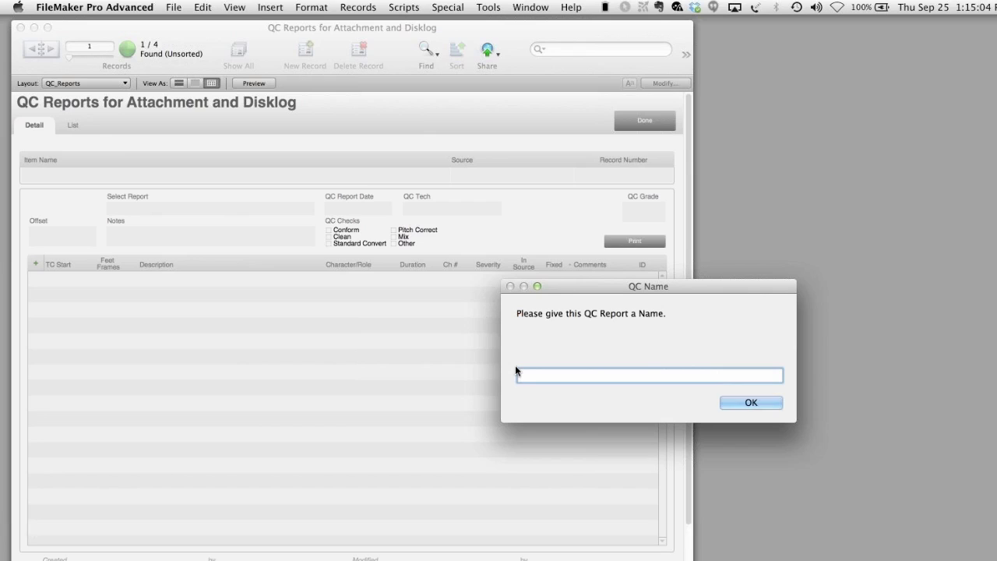
text(webinar)
- Fill the webinar report's two QC lines, giving the second line timecode 2345678 and role '7u67u'
click(739, 403)
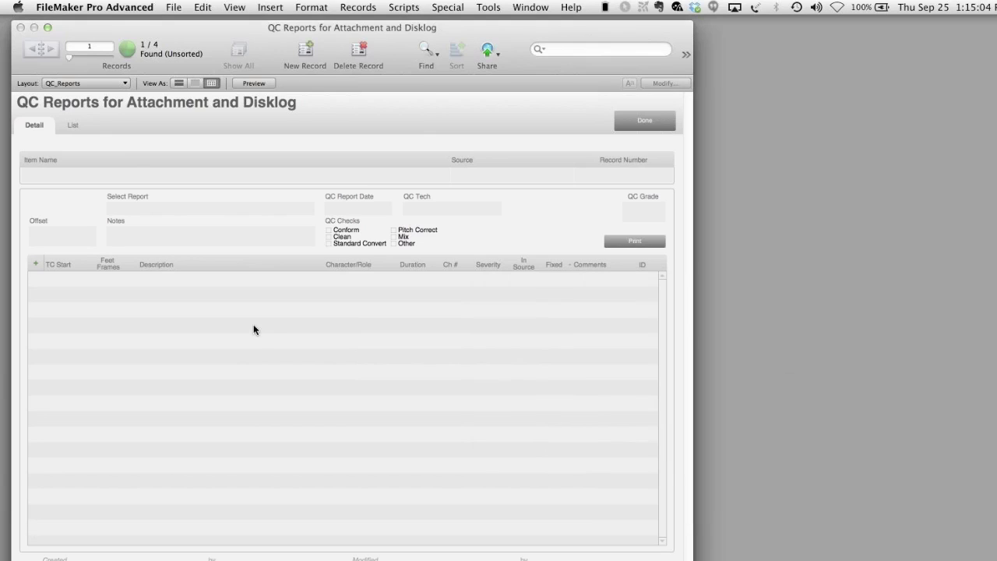
click(171, 278)
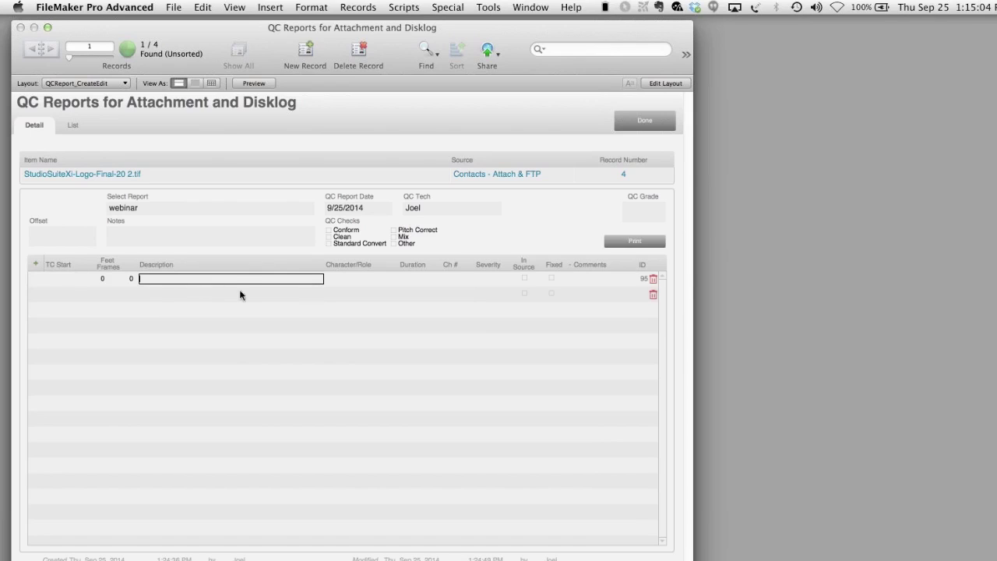
text(ergaergsefg)
click(246, 263)
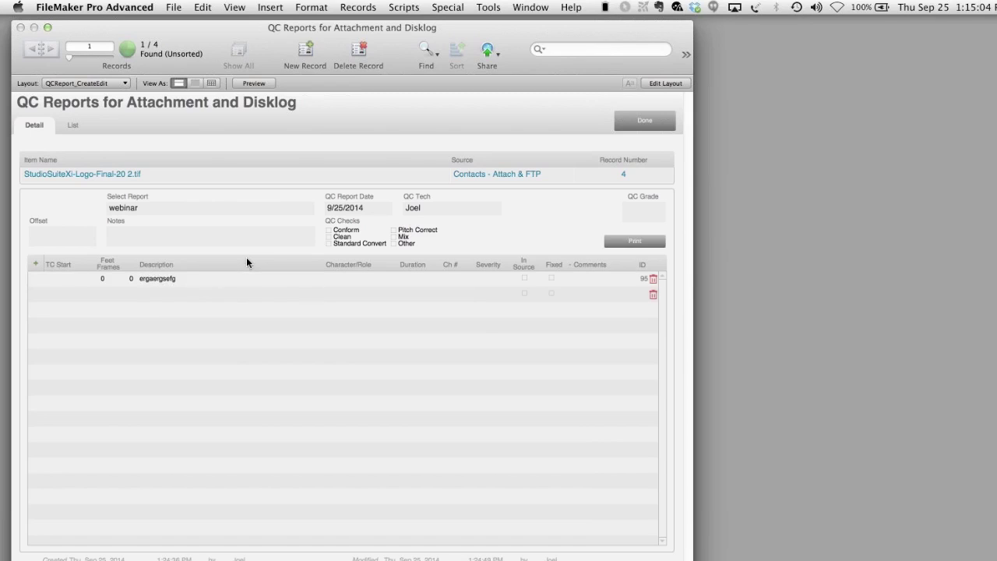
click(58, 291)
text(2345678)
click(164, 293)
text(687i678)
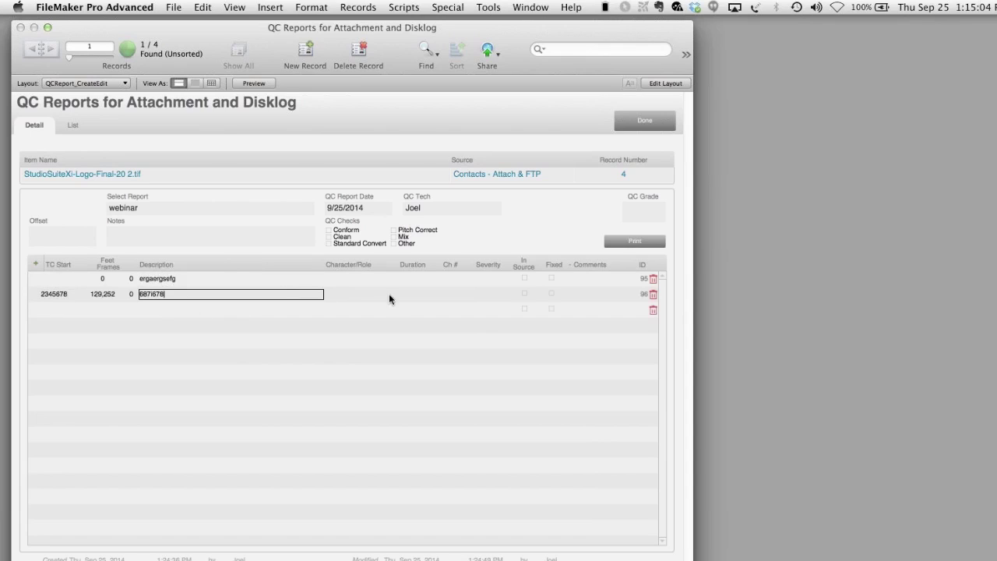
text(o67t8o7t)
click(351, 292)
text(7u67u)
click(418, 293)
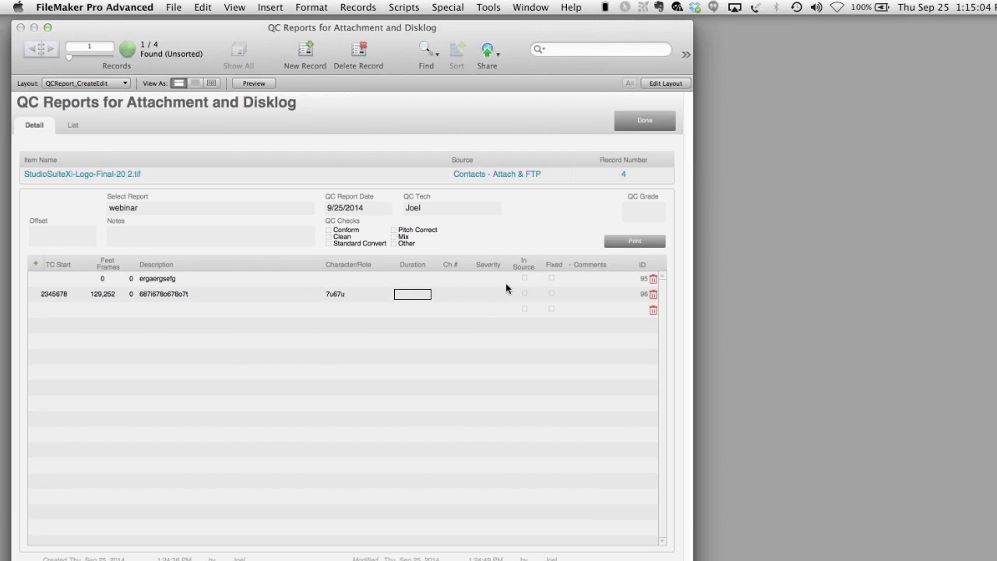
- Mark the first line In Source and Fixed, grade the report A, and preview its print
click(525, 278)
click(549, 279)
click(651, 211)
text(A)
click(620, 243)
click(679, 341)
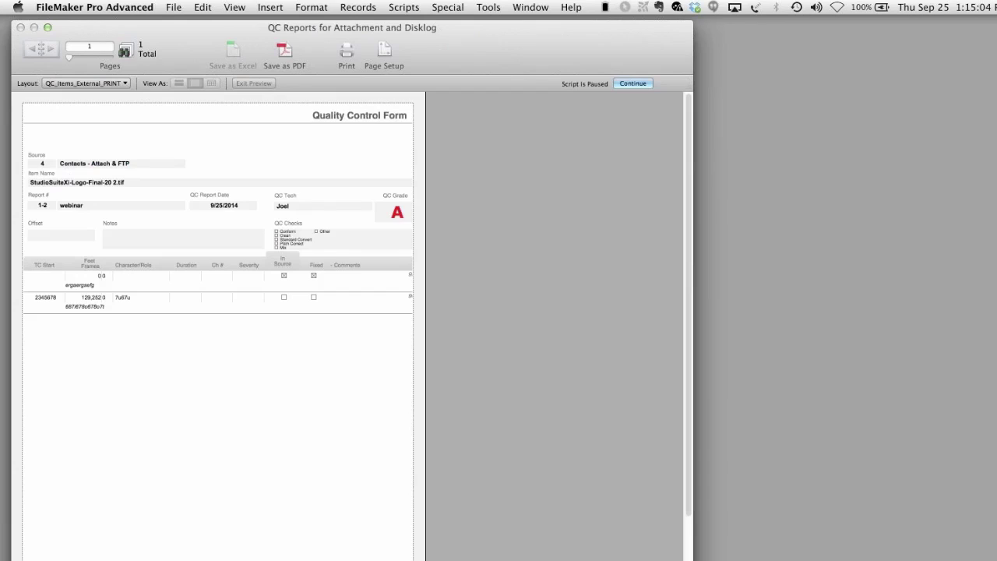
- Cancel printing the QC report
drag(693, 559, 692, 560)
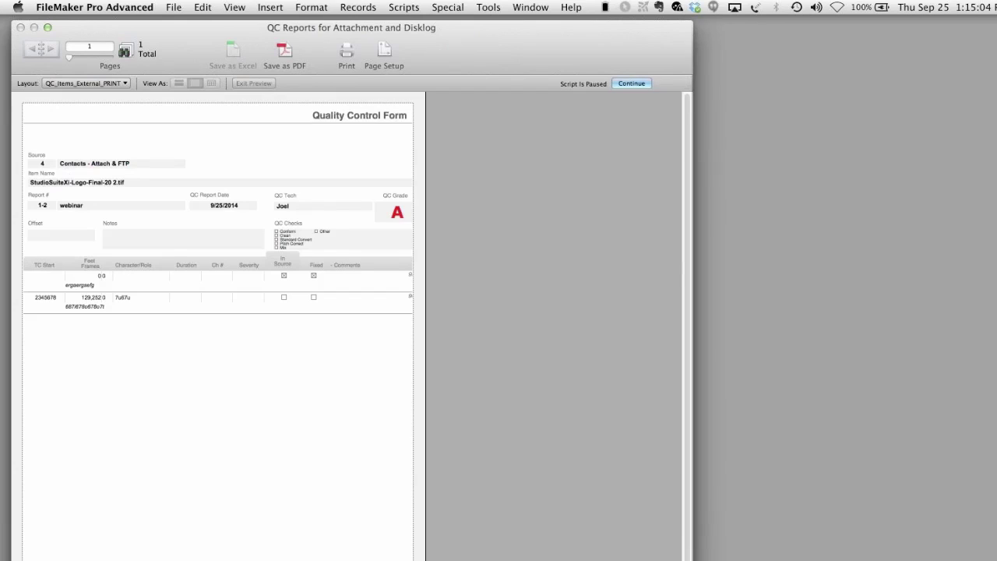
click(644, 84)
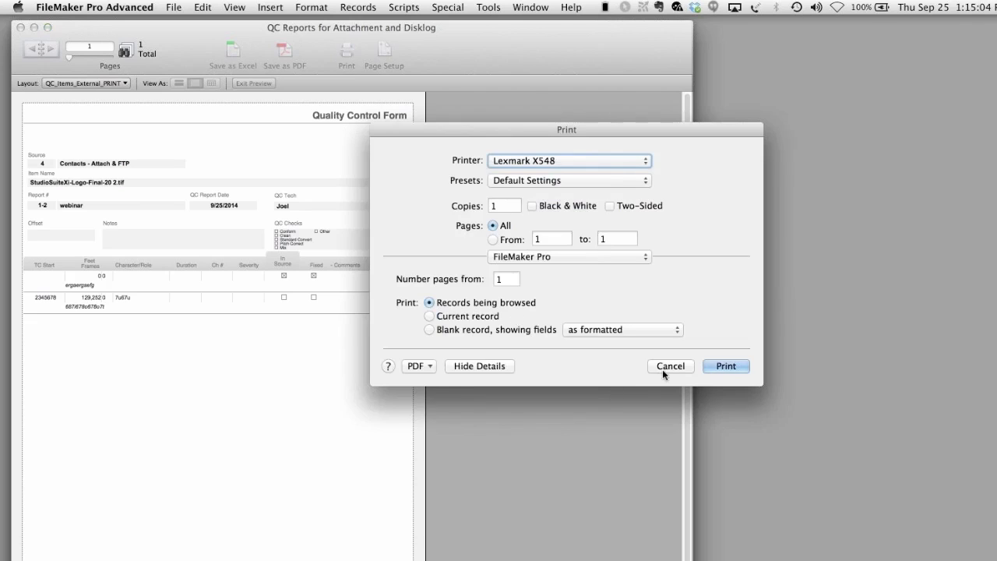
click(663, 371)
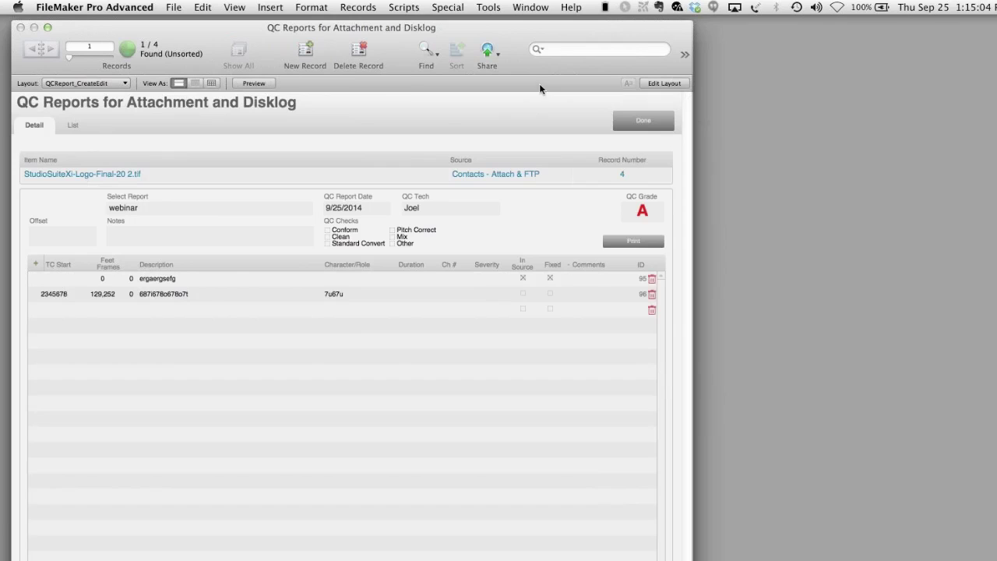
- Move the grey header object in Layout mode, undo it, and return to the contact's attachments
key(super+l)
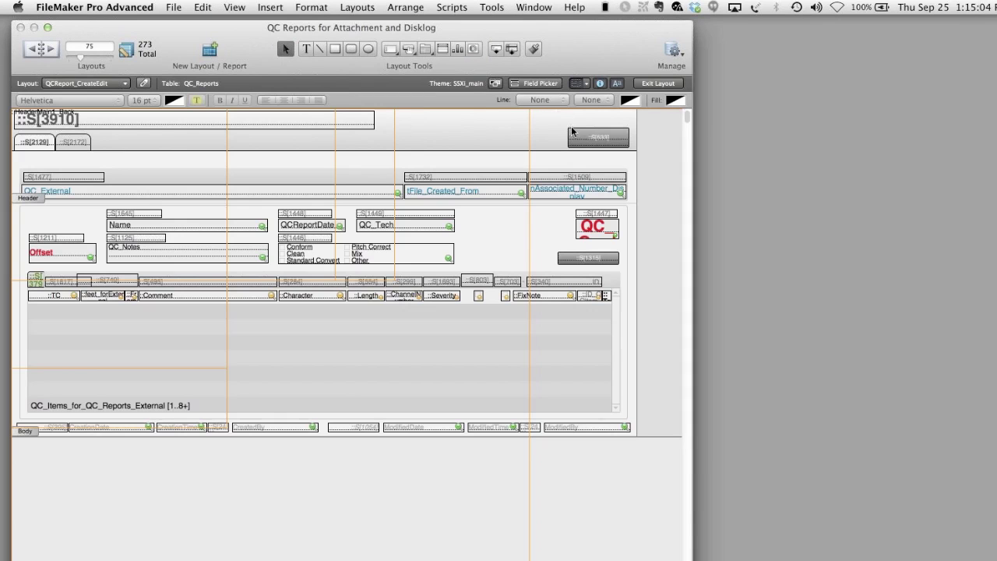
drag(572, 136, 461, 135)
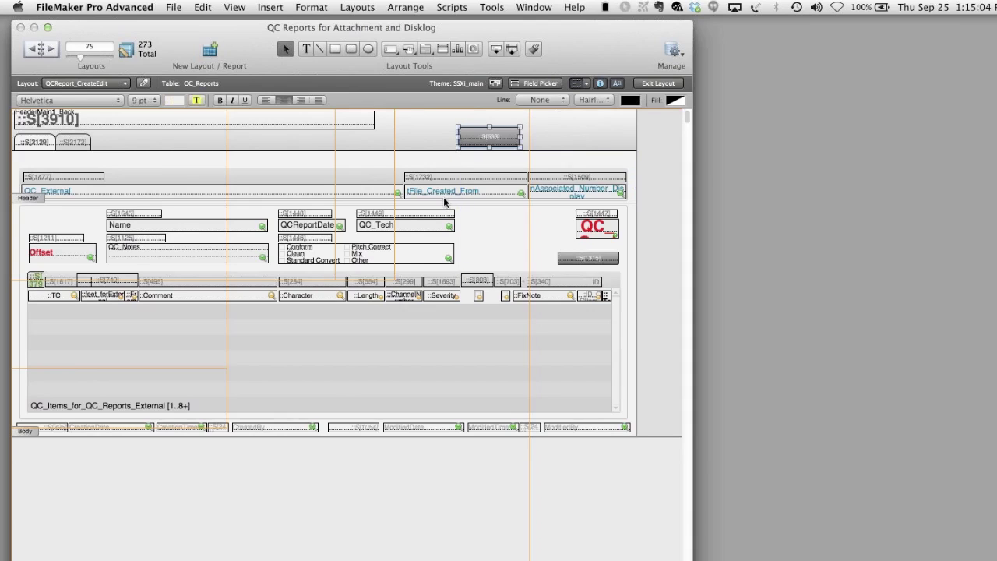
key(super+z)
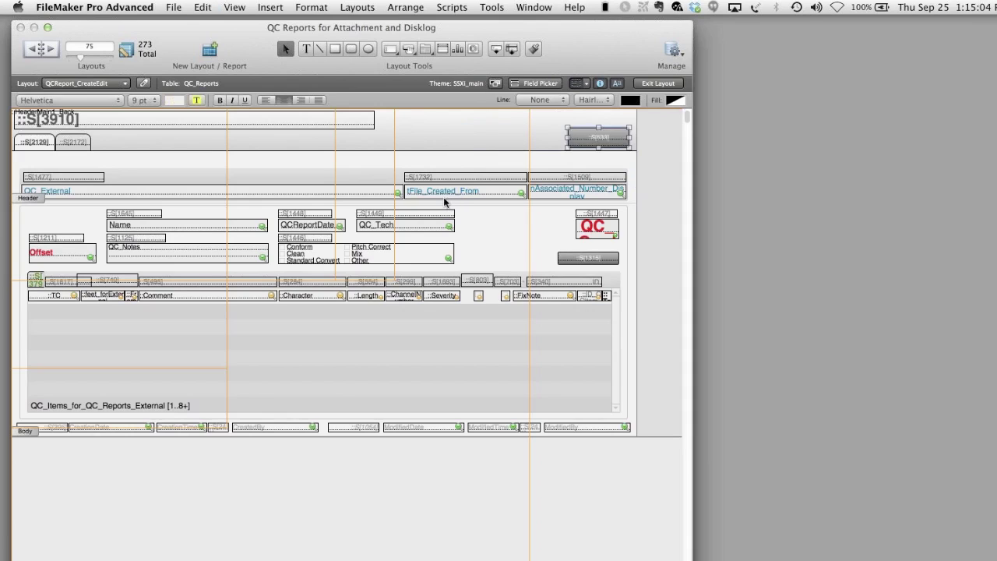
key(super+b)
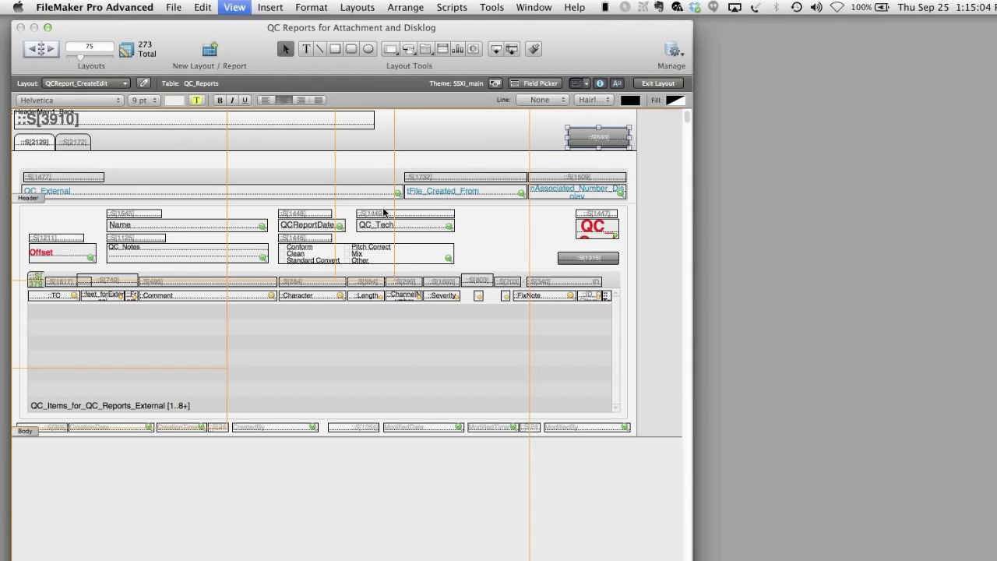
click(641, 123)
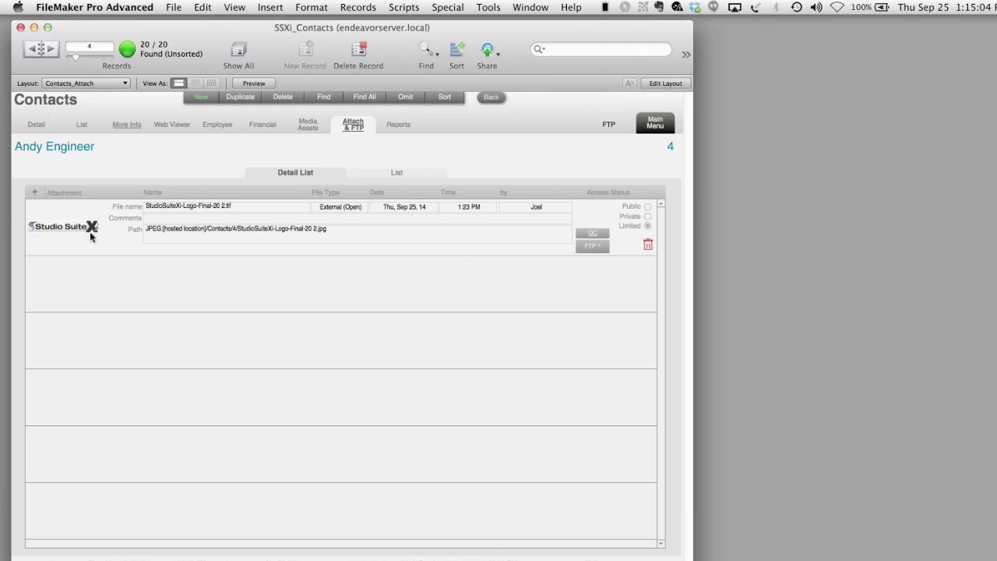
- Add a URL attachment for studiosuite.com, removing the extra leading 's' from its path
click(36, 196)
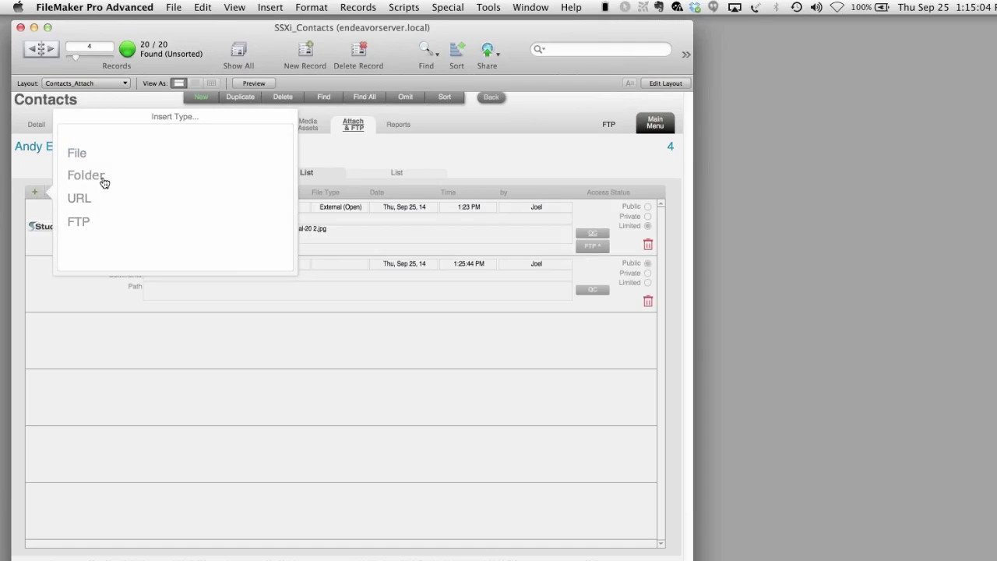
click(91, 198)
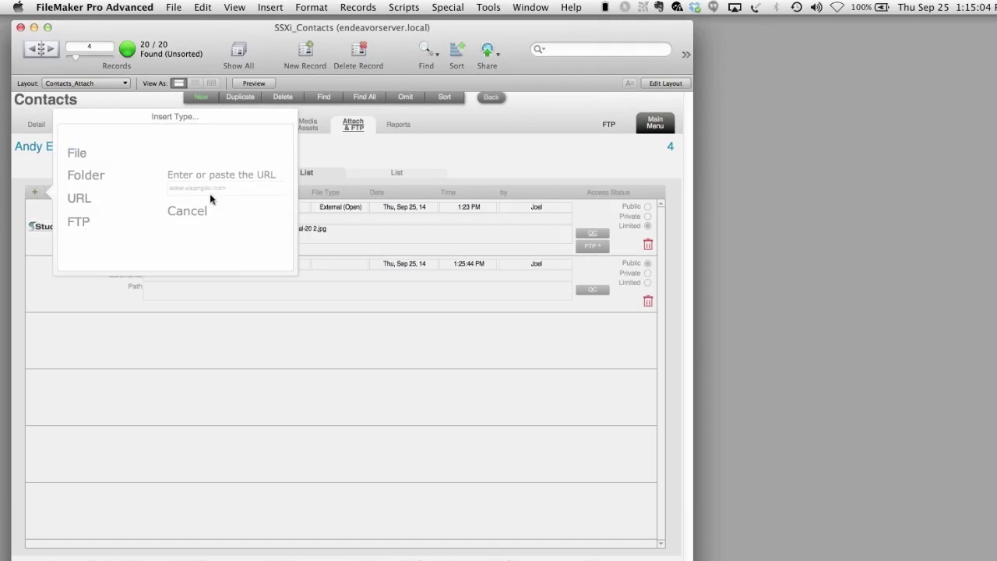
click(221, 191)
text(s)
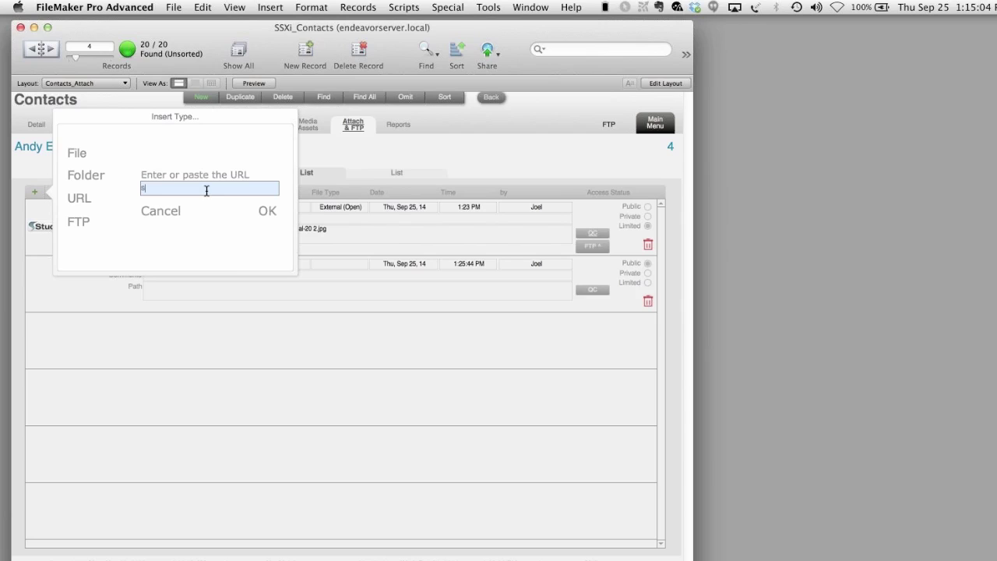
text(studiosuite.com)
click(269, 210)
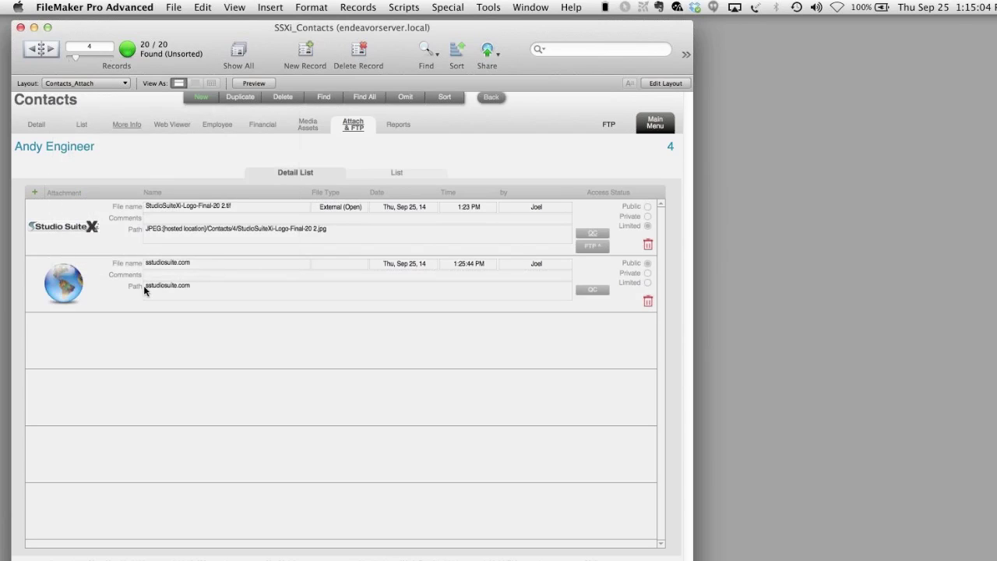
click(148, 287)
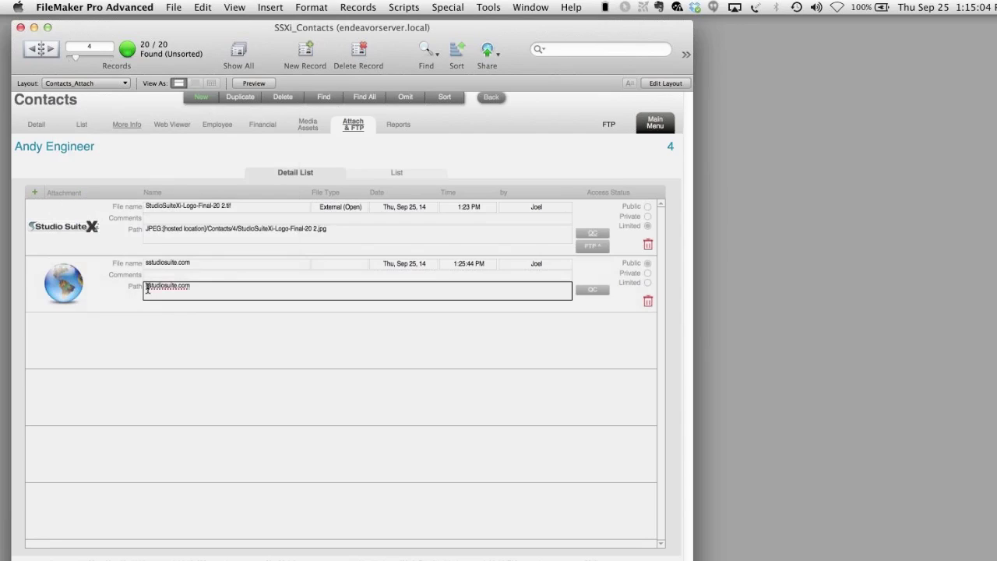
key(BackSpace)
click(241, 363)
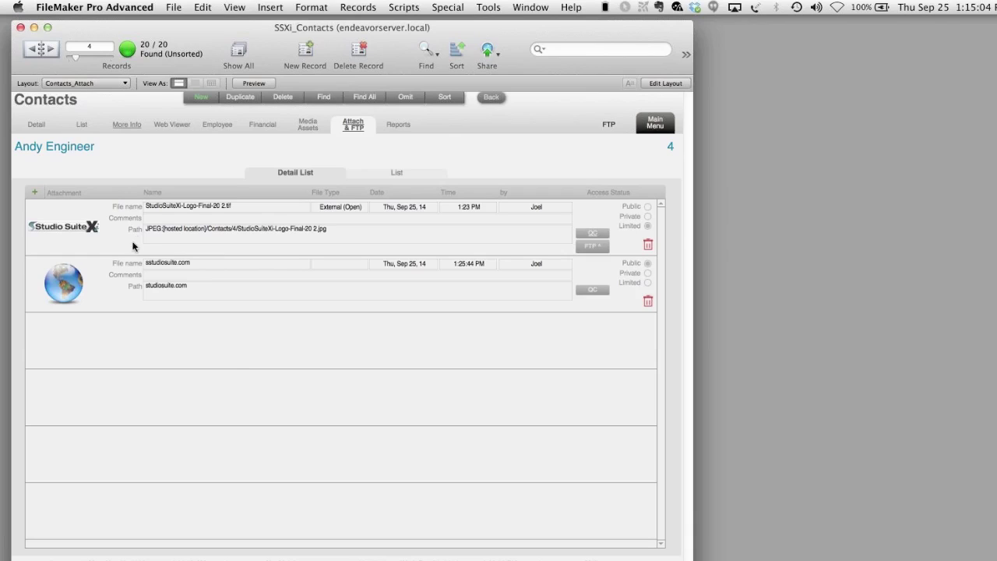
- Open the studiosuite.com link in the browser to check it, then close the browser
click(73, 290)
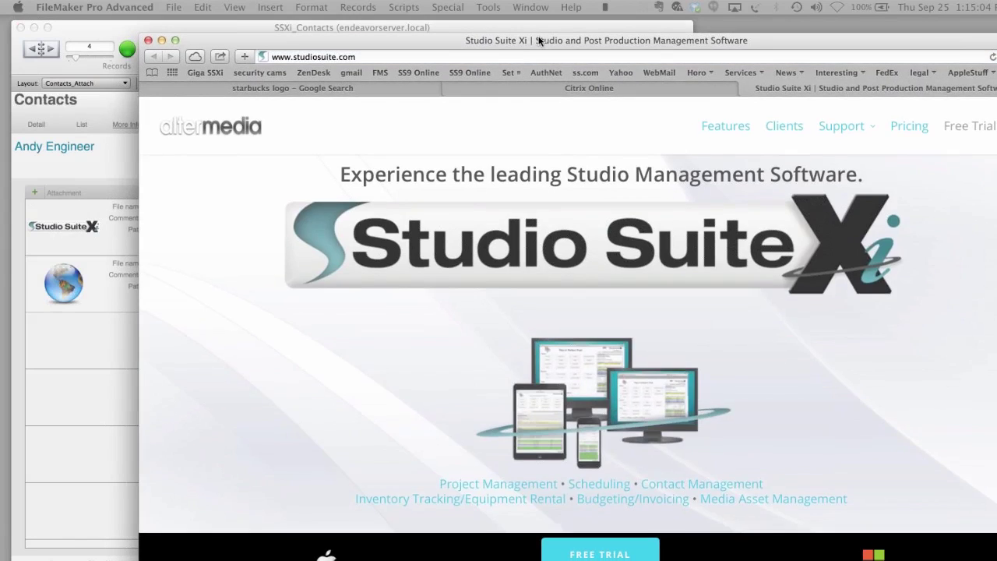
drag(539, 40, 537, 31)
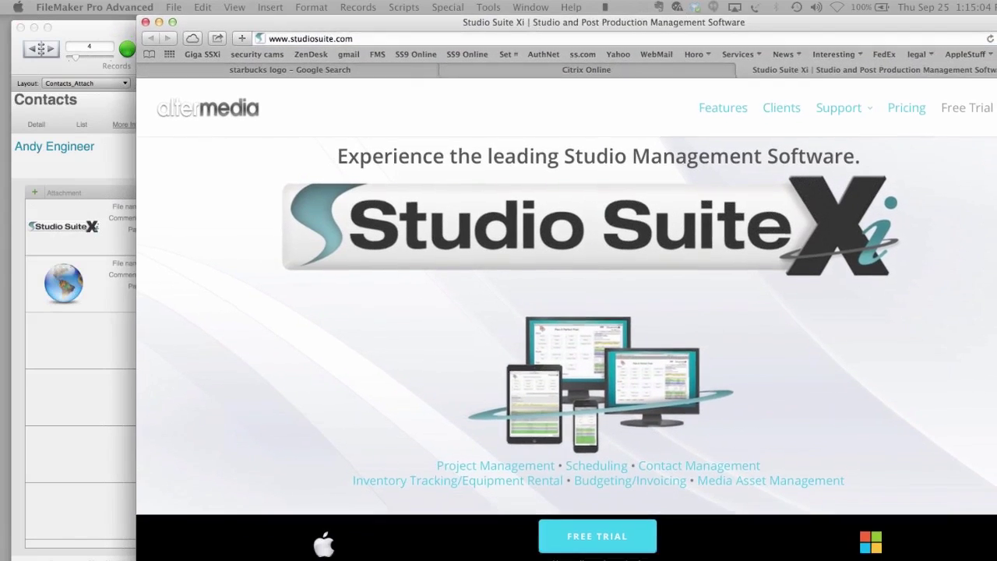
key(super+w)
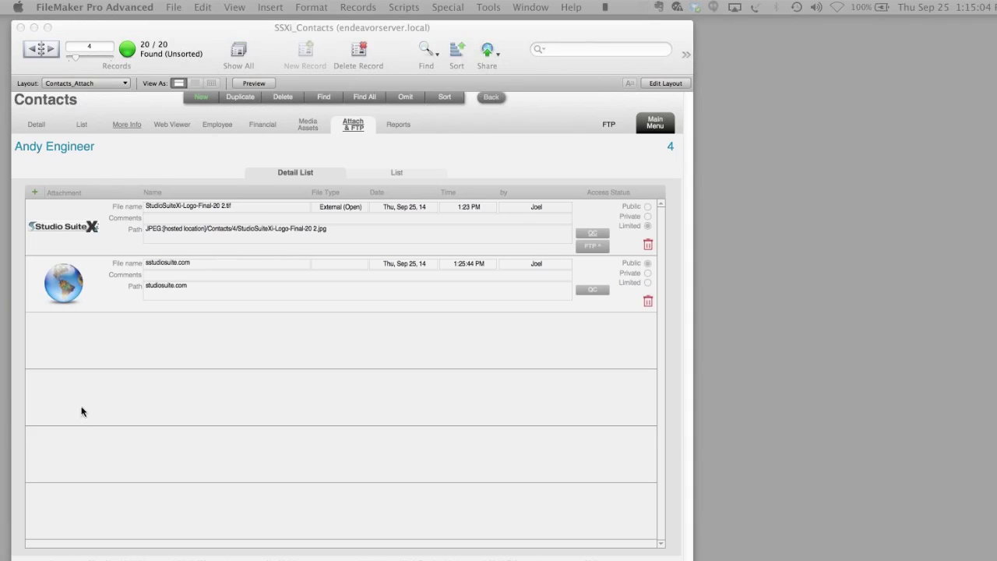
- Cancel the extra empty attachment and show the fourth contact's Reports print options
click(39, 194)
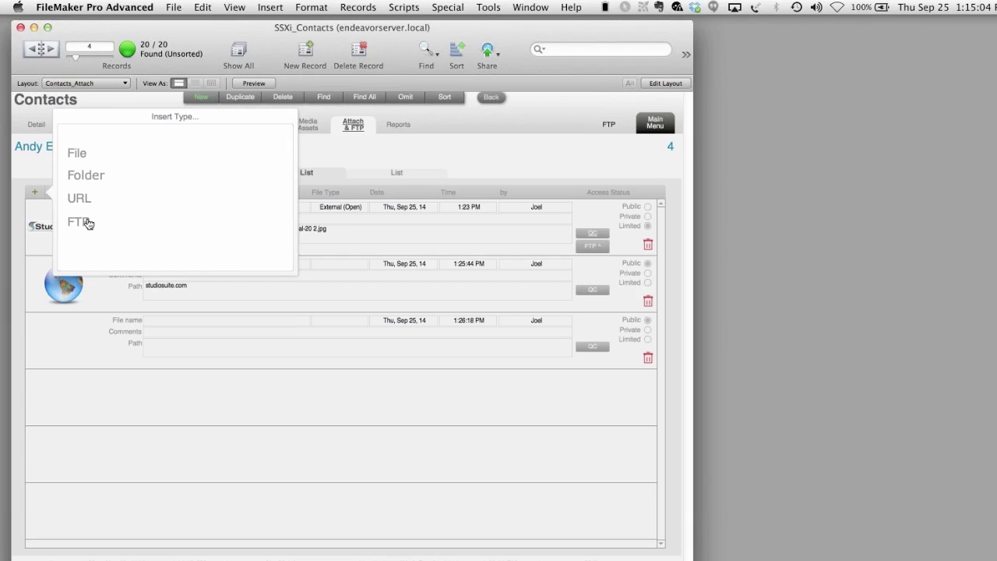
click(482, 163)
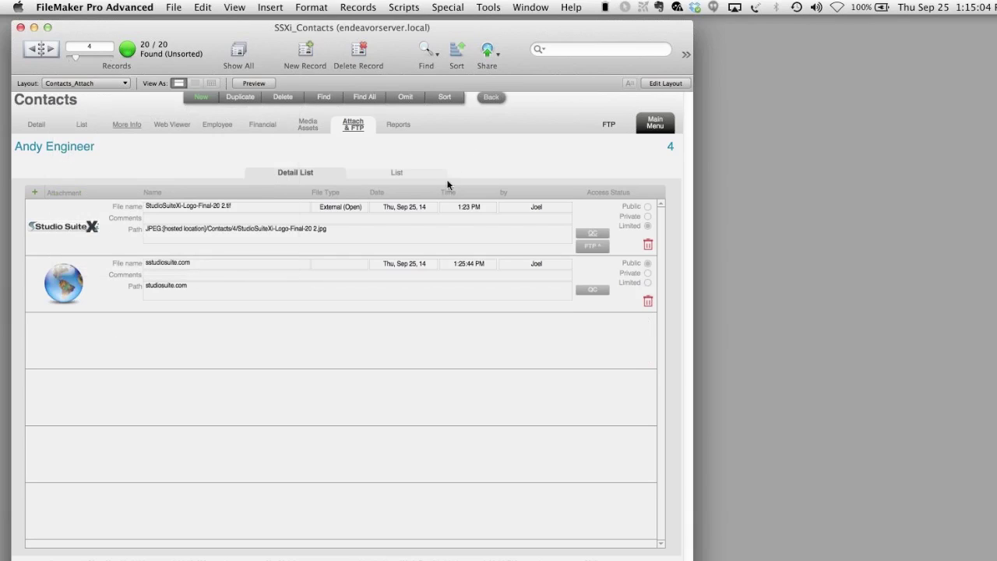
click(401, 127)
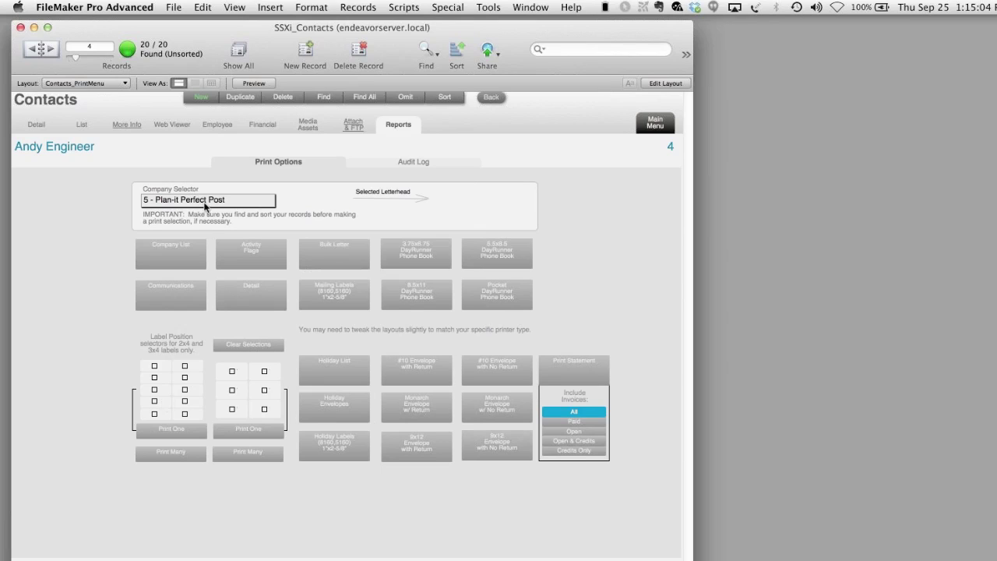
- Try The Loove and company 1 letterheads, then settle on 5 - Plan-it Perfect Productions
click(205, 201)
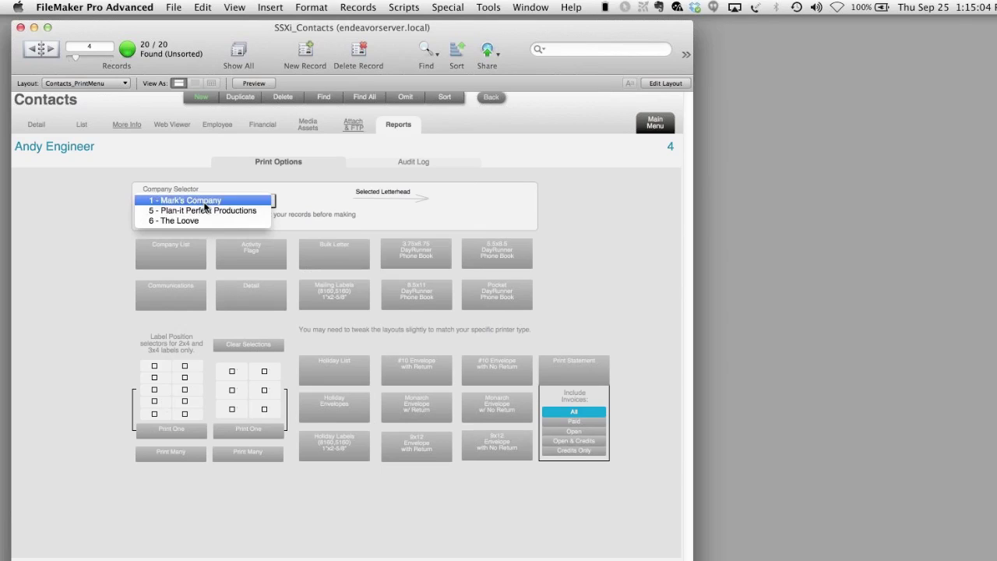
click(205, 210)
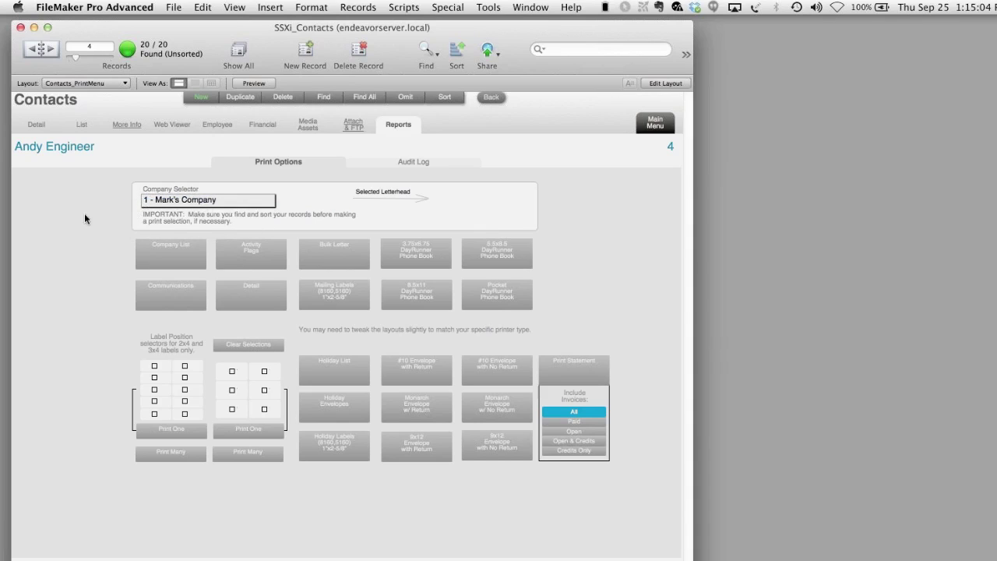
click(184, 204)
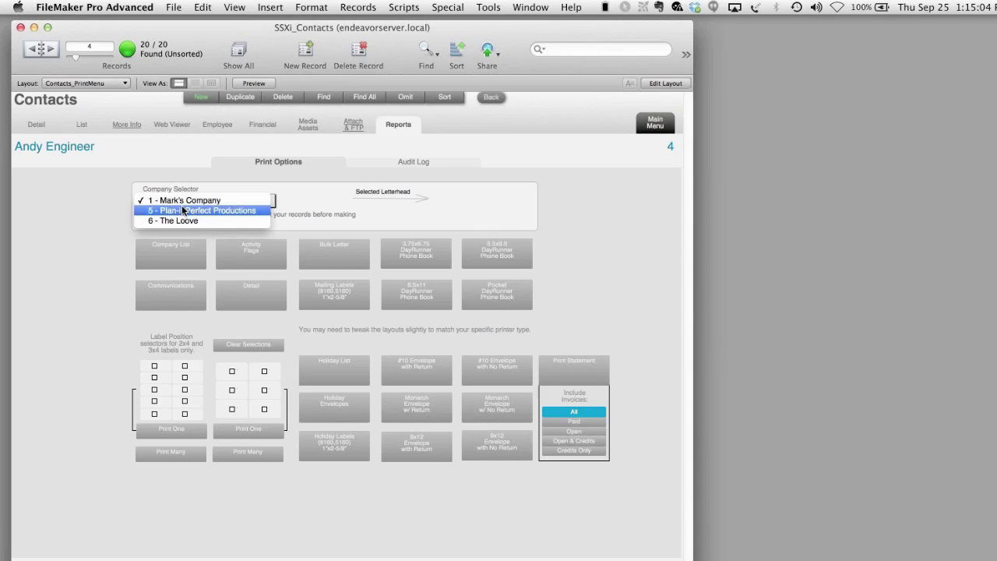
click(184, 210)
click(188, 205)
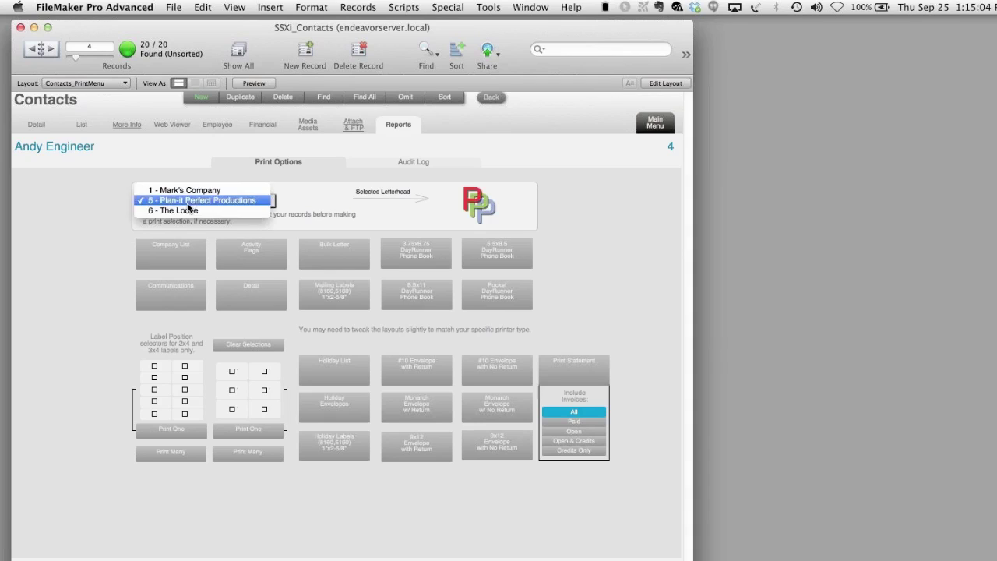
click(188, 210)
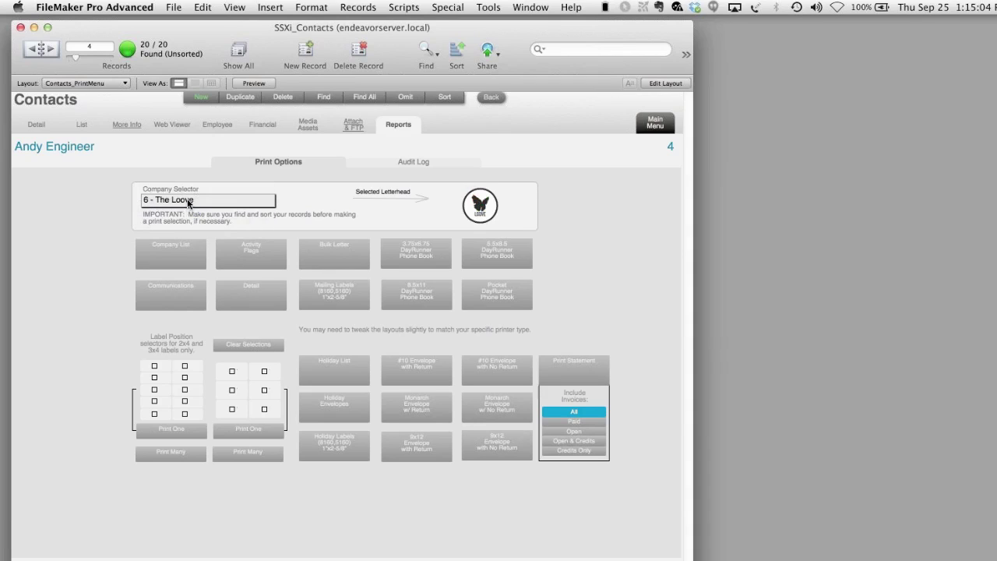
click(188, 204)
click(187, 177)
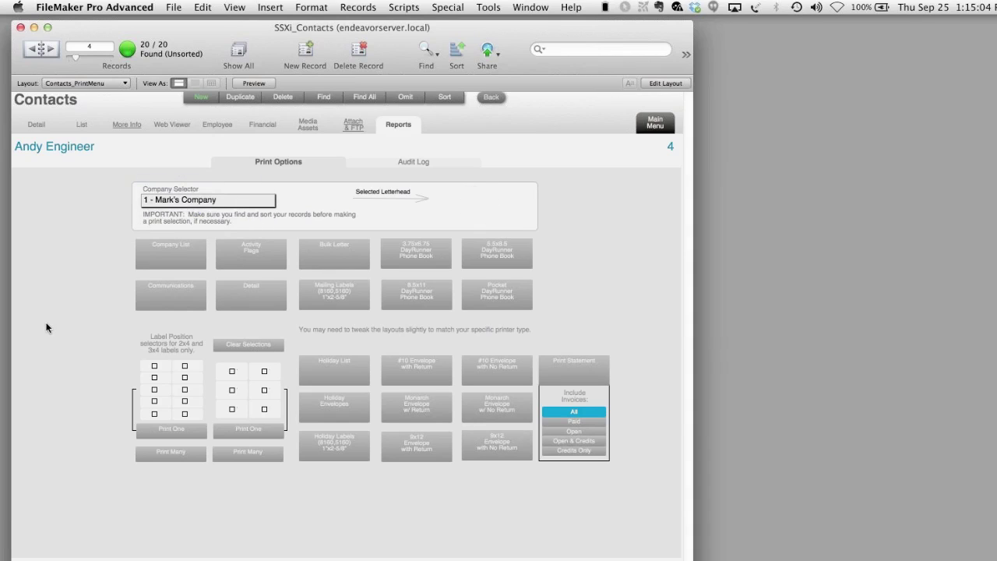
click(163, 204)
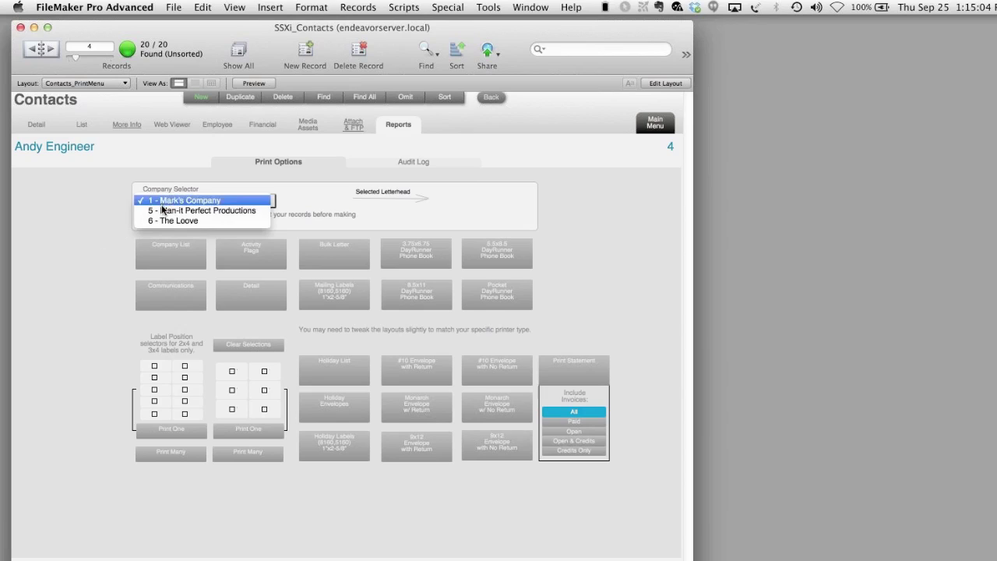
click(163, 211)
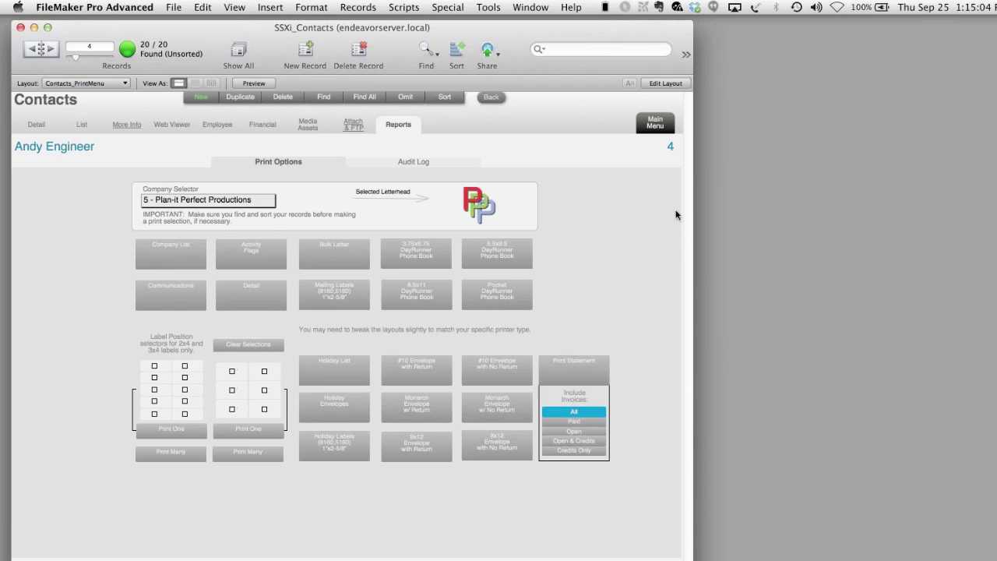
- Bring the database window forward and show the contact's Audit Log
click(747, 213)
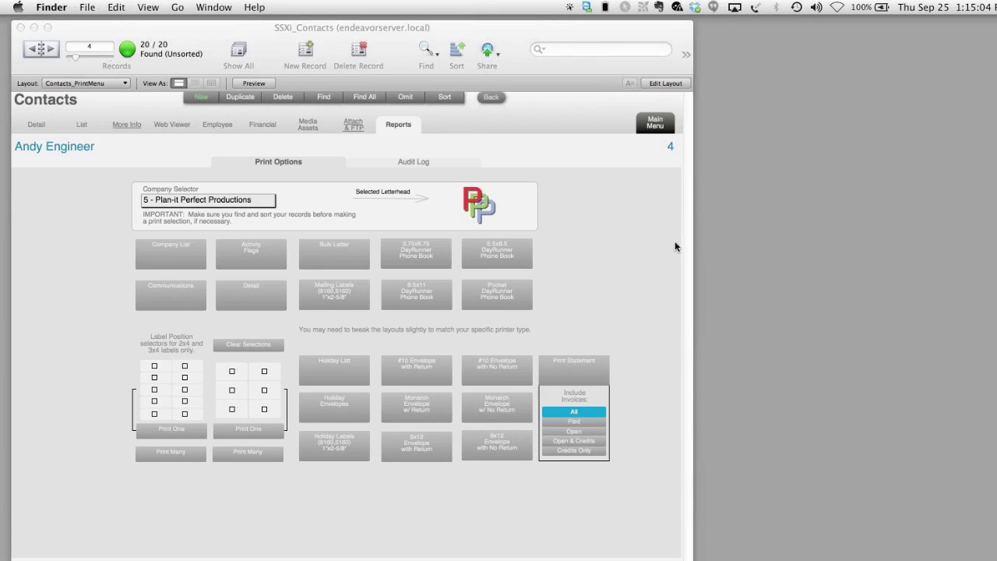
click(429, 163)
click(429, 162)
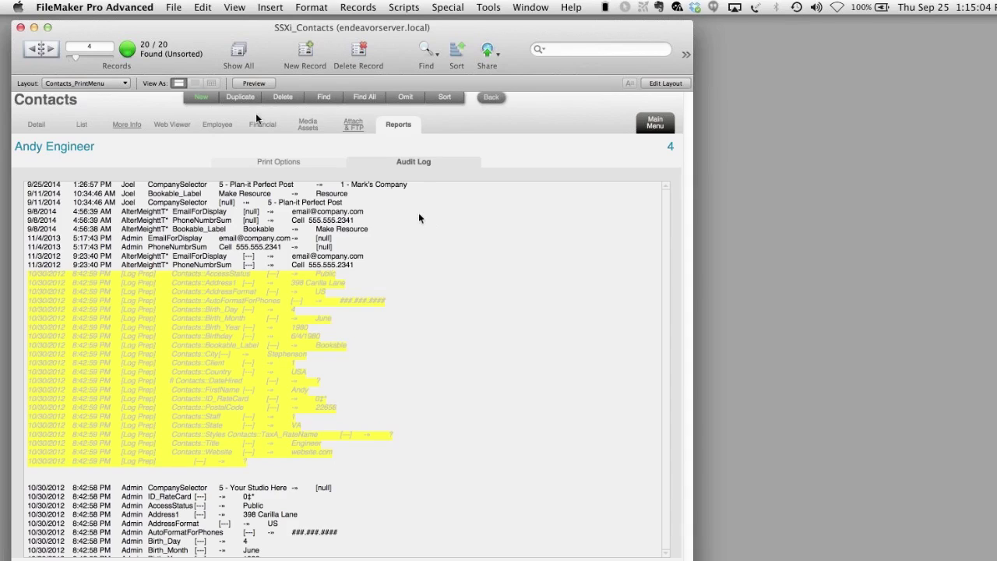
- Step back to the previous contact record, Big Player Productions
click(34, 48)
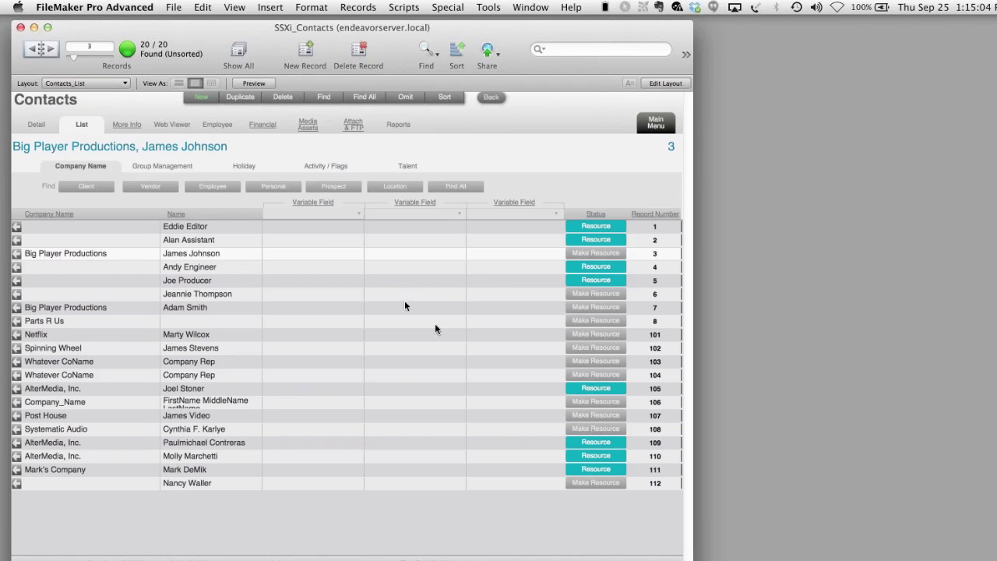
- Try the Client, Employee, Personal and Location contact filters, dismissing the no-match message
click(86, 187)
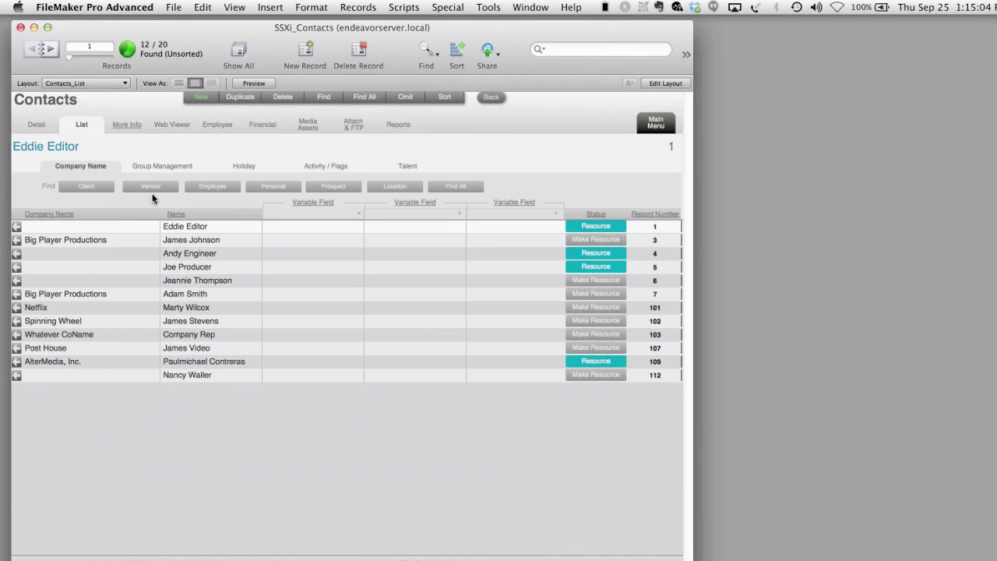
click(151, 188)
click(196, 189)
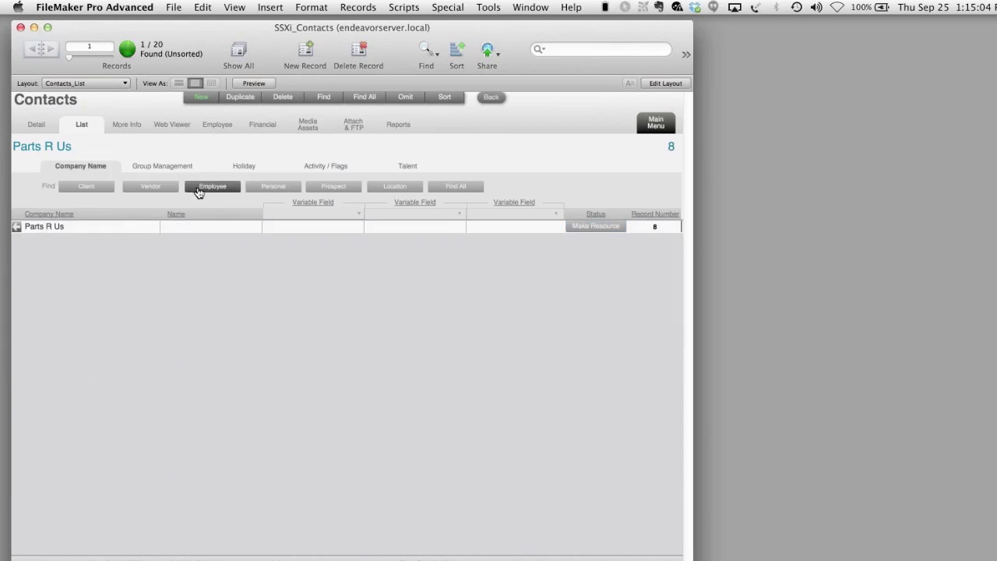
click(285, 190)
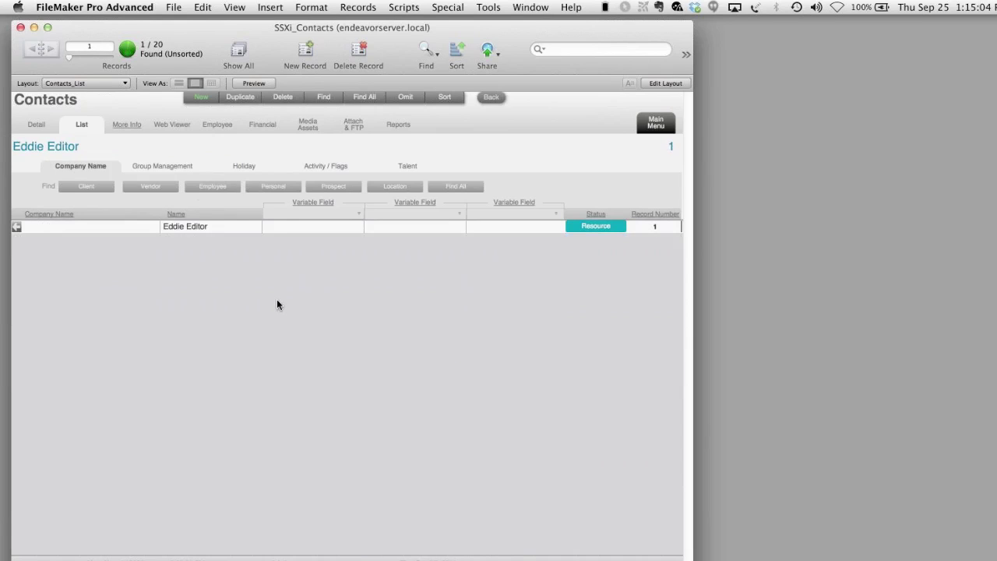
click(395, 187)
click(522, 244)
- Show all 20 contacts and sort by Status with resources listed first
click(375, 99)
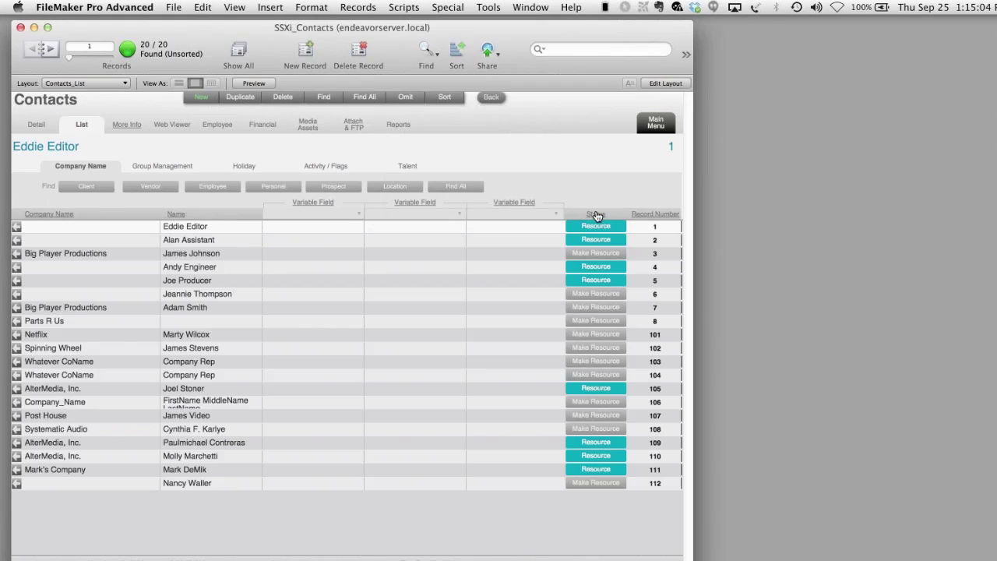
click(596, 215)
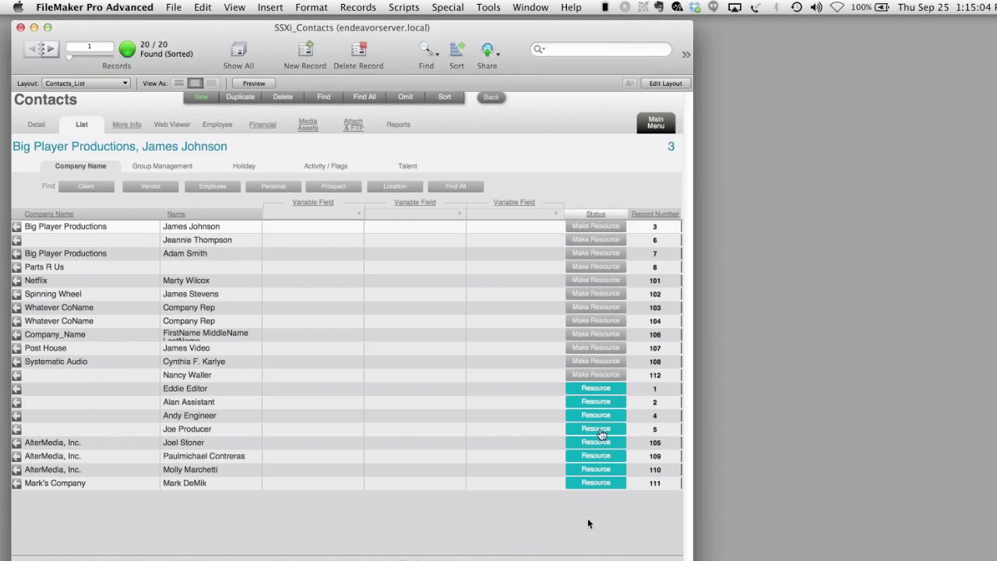
click(594, 215)
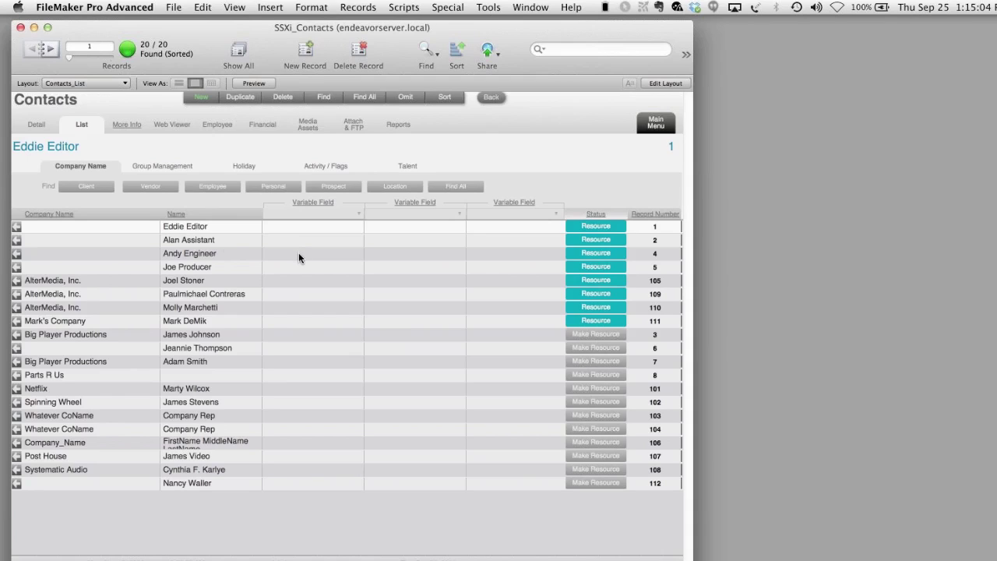
click(653, 123)
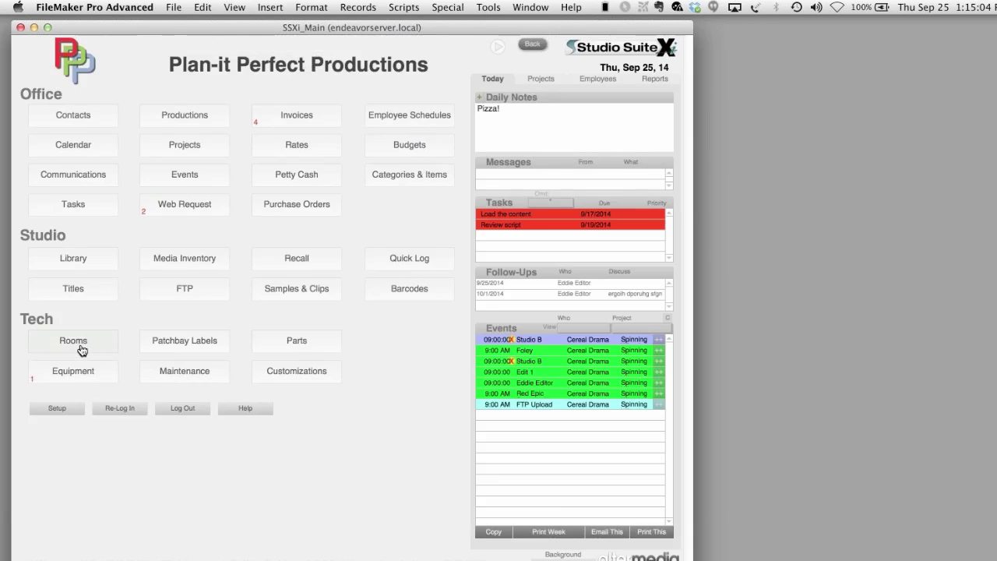
- Open Studio A from the Rooms list and view its four rates, e.g. Hourly 100.00
click(98, 332)
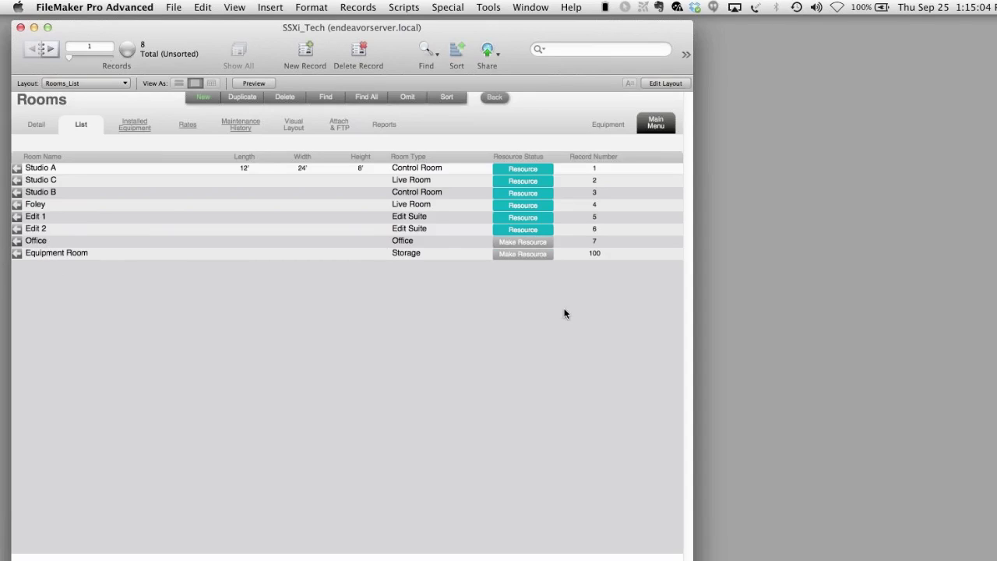
click(17, 170)
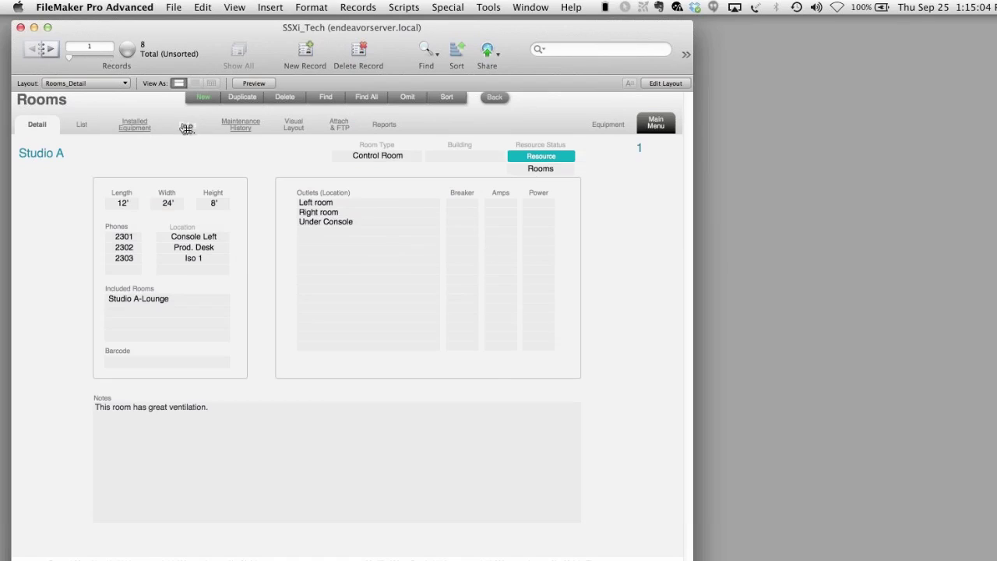
click(194, 149)
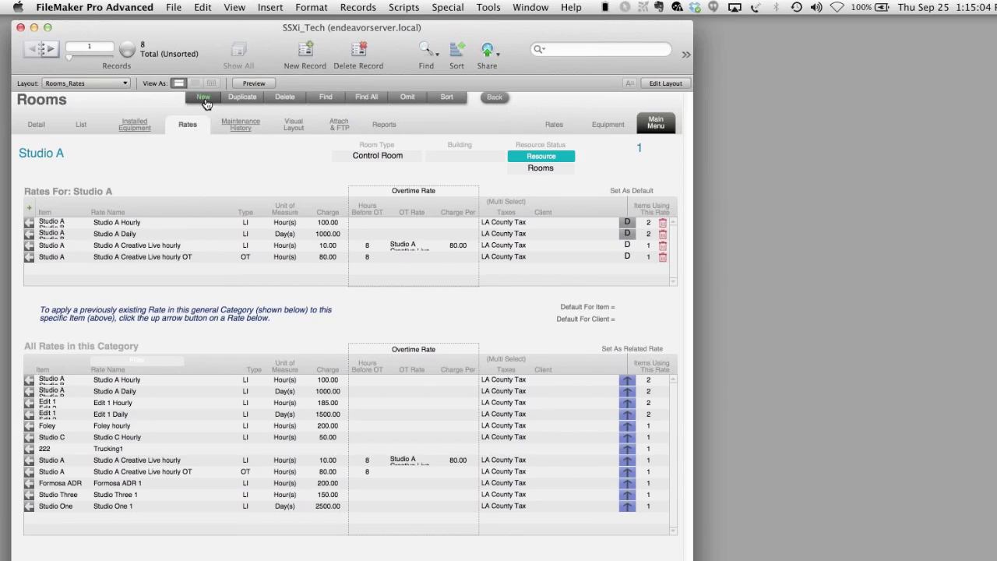
- Create a new room record named 'Edit 2 for Webinar'
click(204, 99)
text(Edit 2)
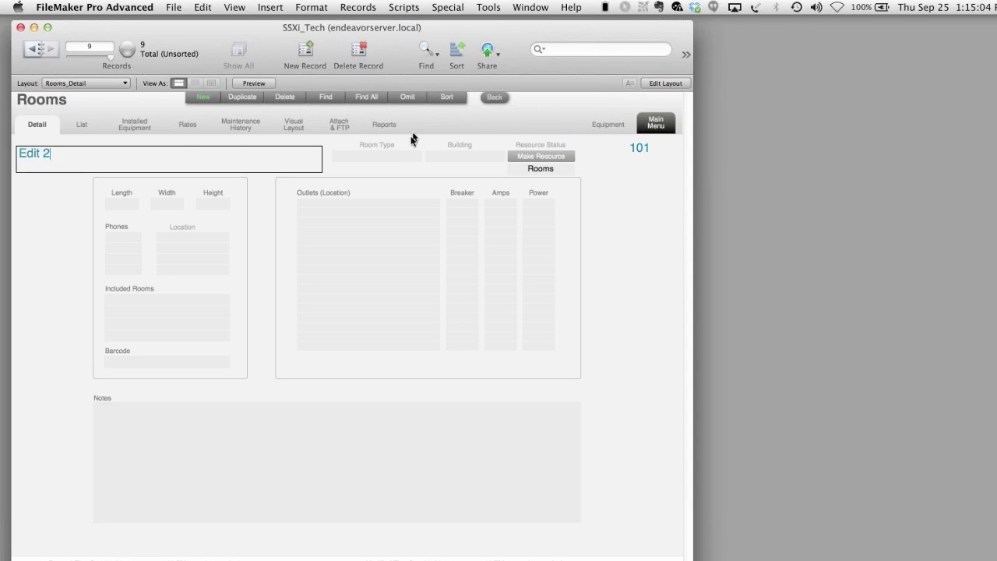
click(399, 154)
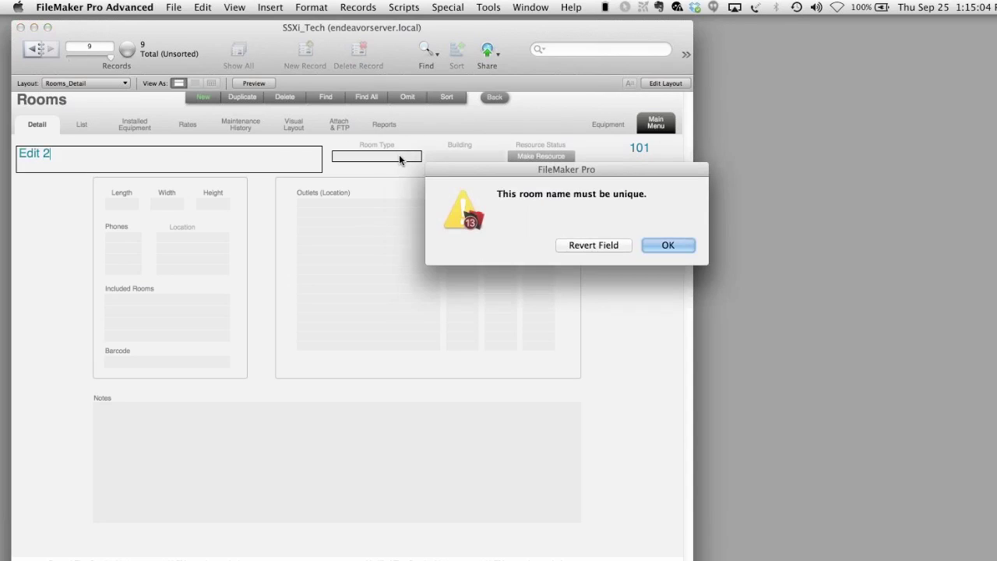
click(666, 246)
text(f)
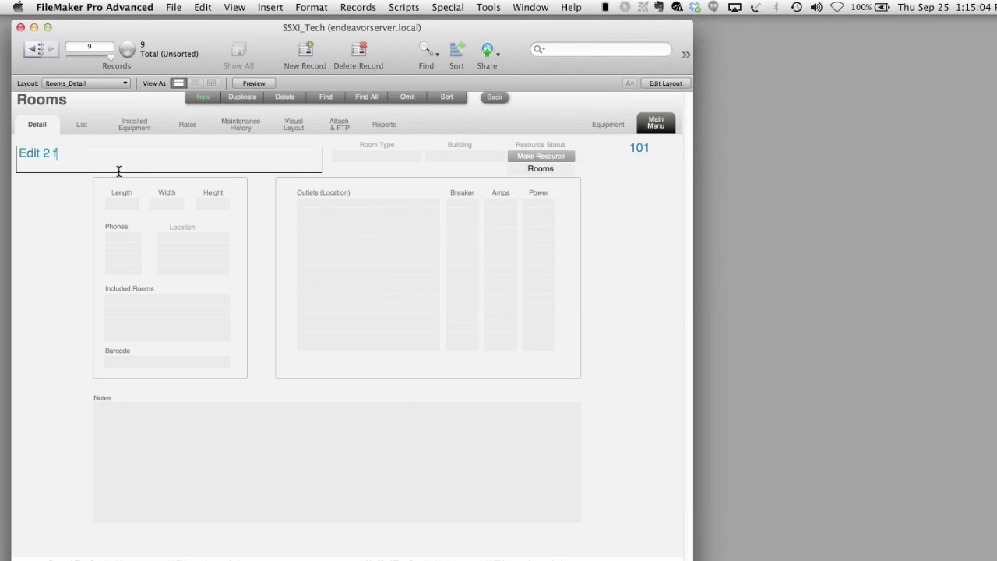
text(or Webinar)
click(398, 167)
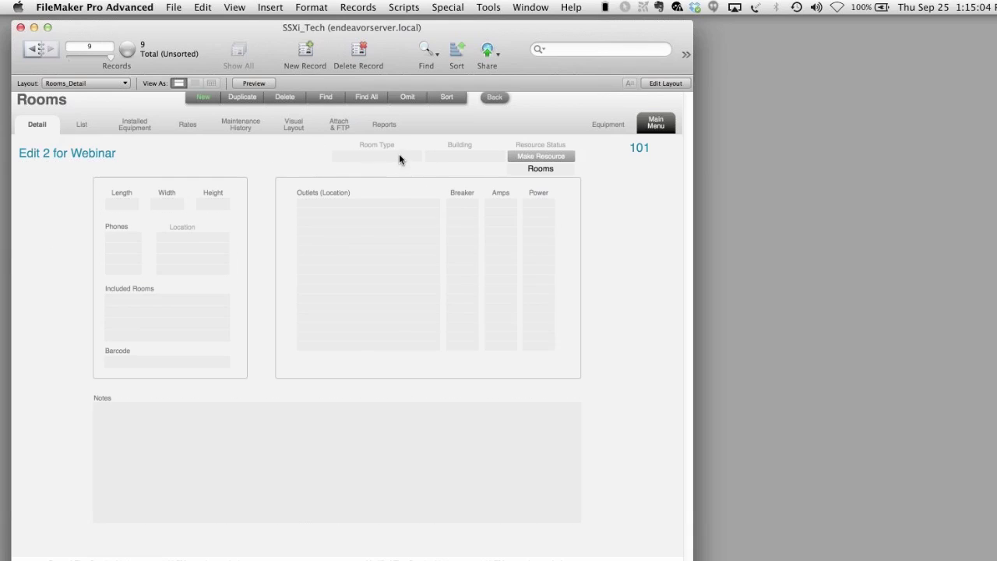
- Make it an Edit Suite in Building 1 and a calendar resource
click(399, 156)
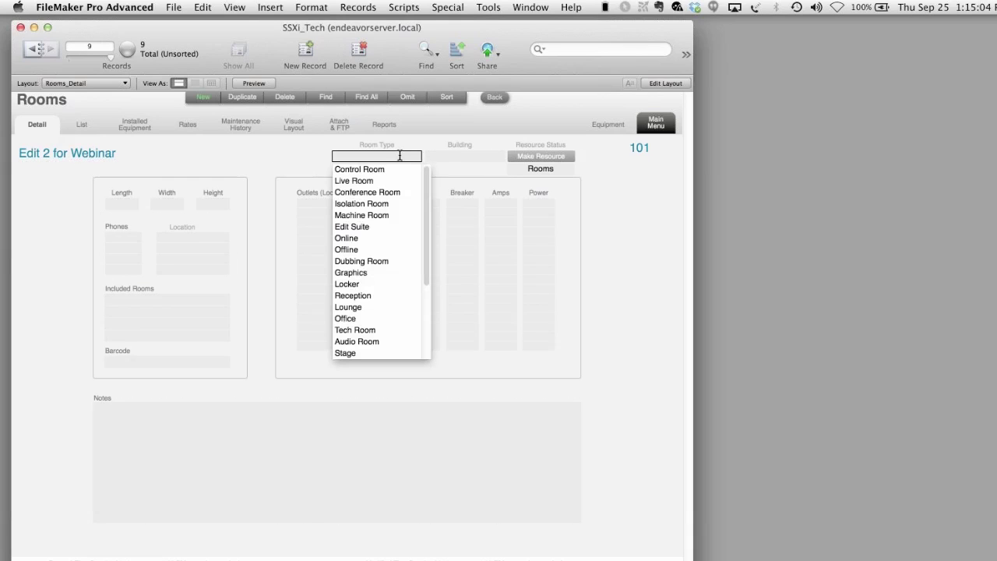
click(375, 225)
click(476, 156)
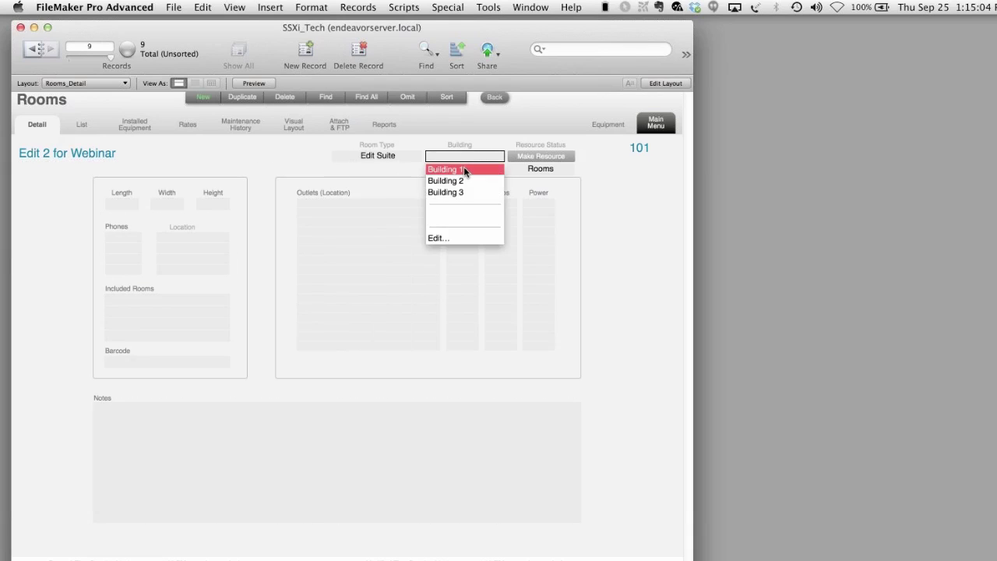
click(464, 169)
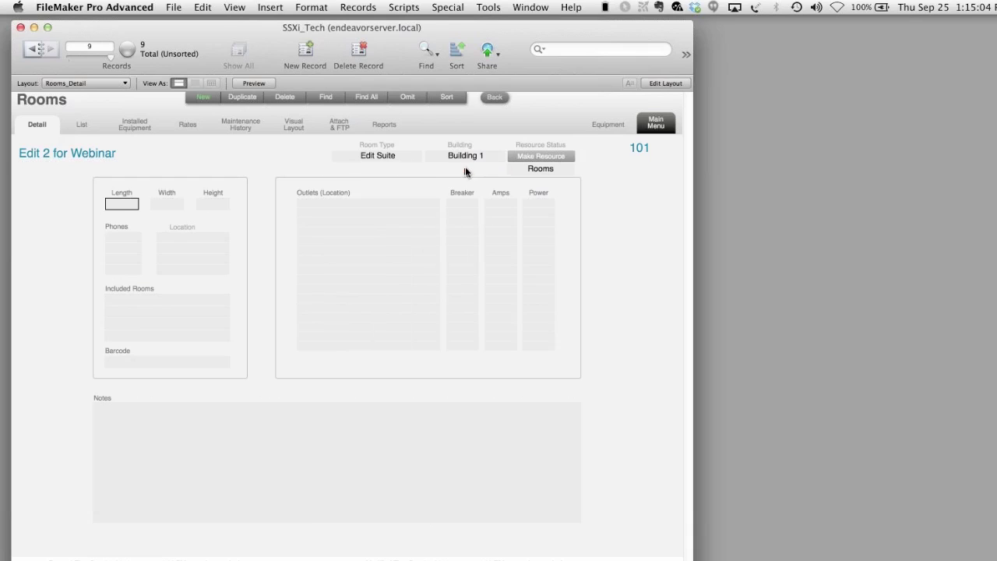
click(554, 157)
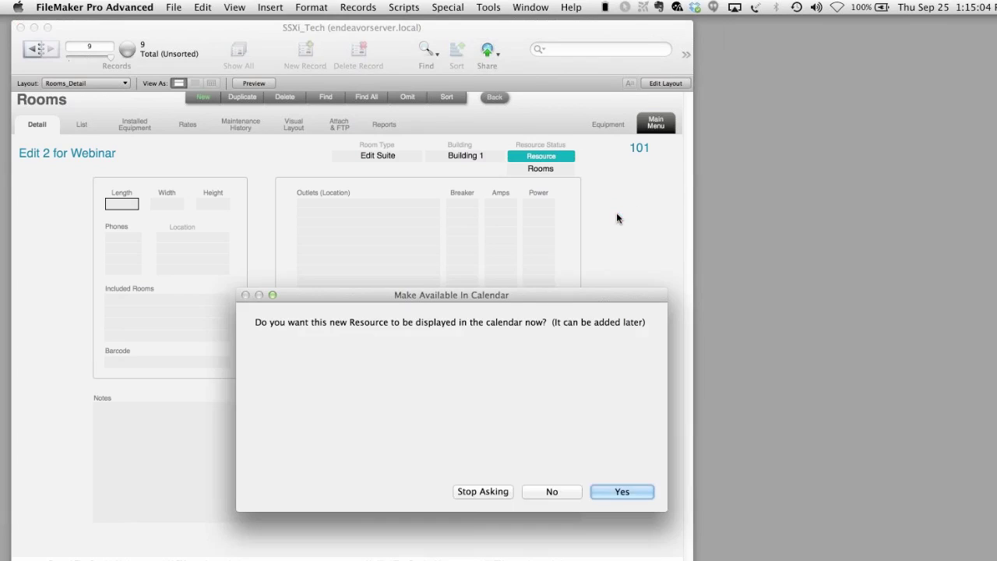
click(613, 489)
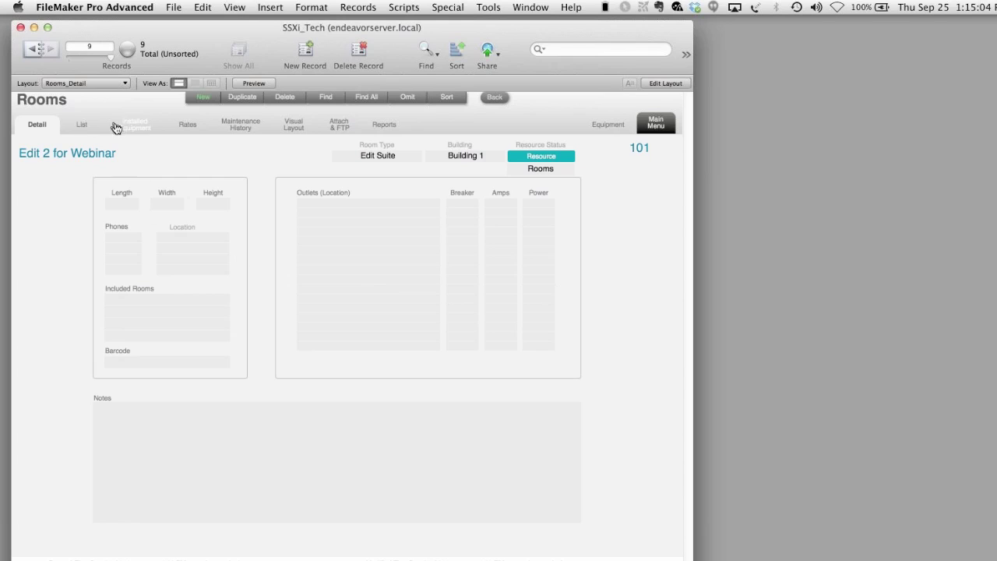
- Add a Regular rate for the room and rename it to 'hourly'
click(187, 129)
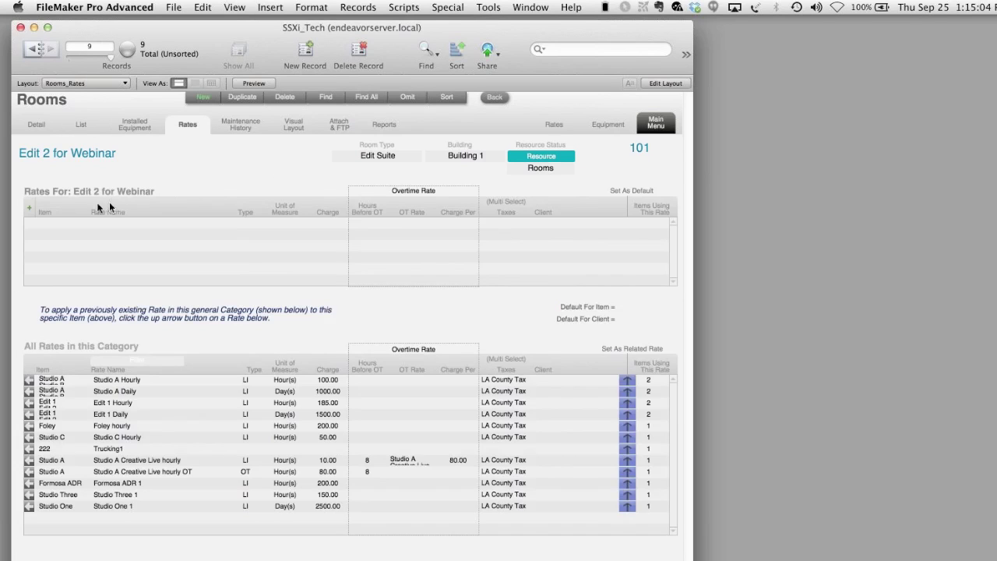
click(33, 214)
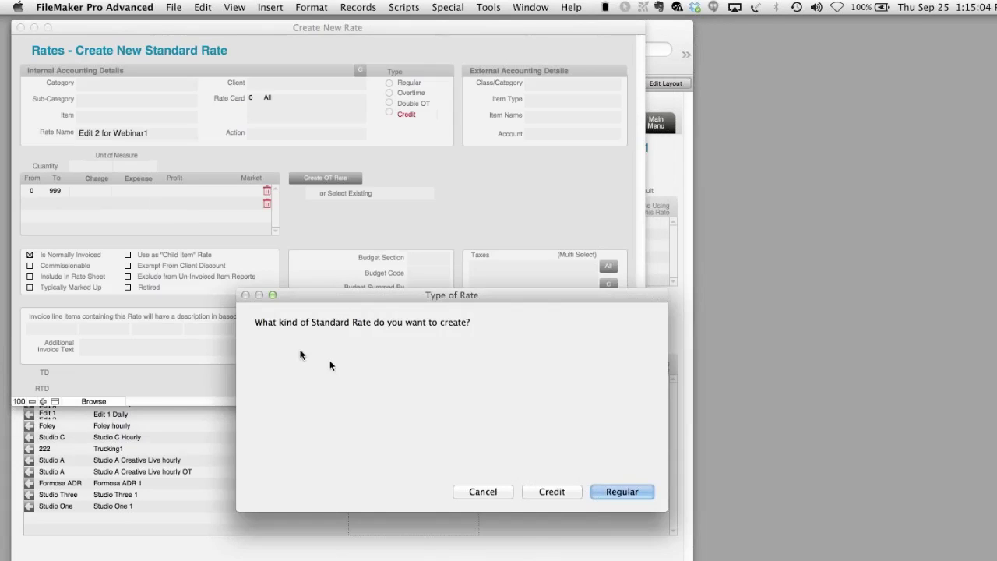
click(622, 491)
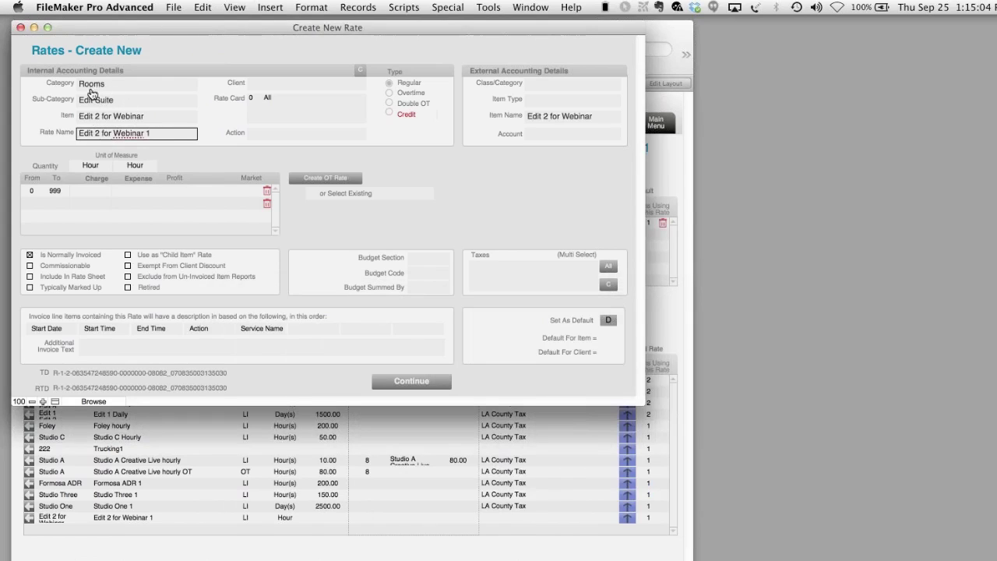
double_click(148, 135)
text(hourly)
- Enter charge 100.00, expense 5.00 and market 150.00 for the hourly rate
click(83, 190)
text(1)
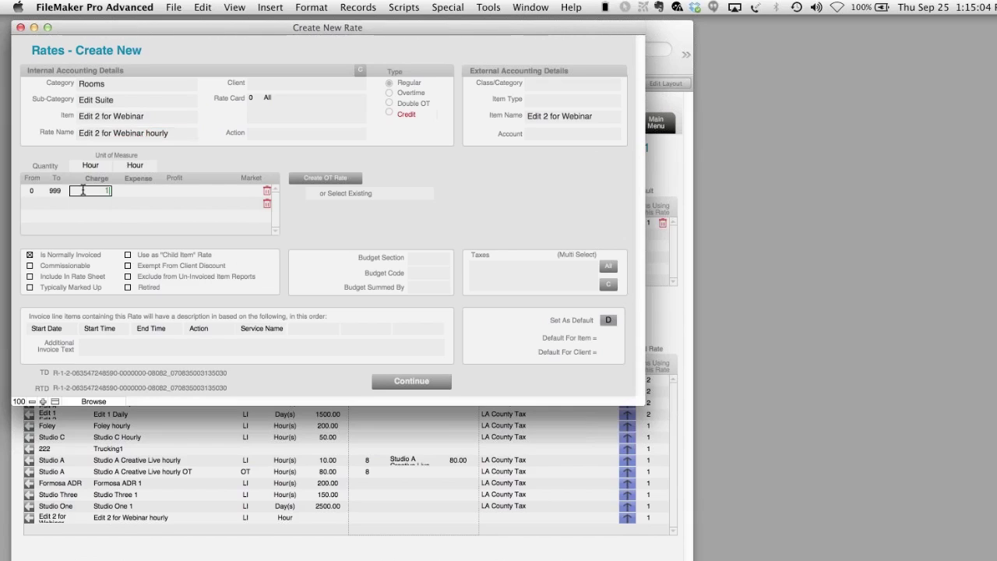
text(00)
click(133, 192)
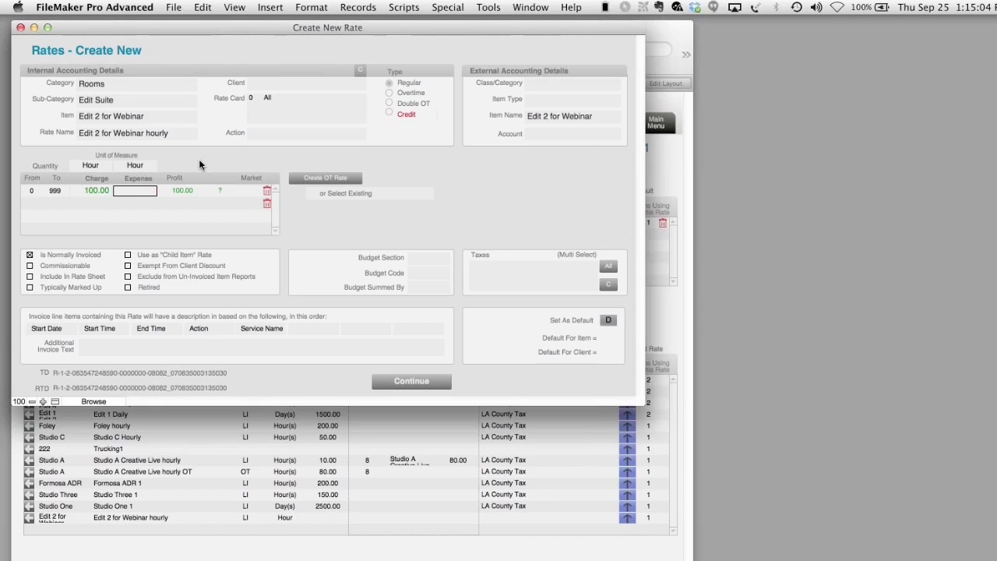
text(5)
key(Return)
click(249, 194)
text(150)
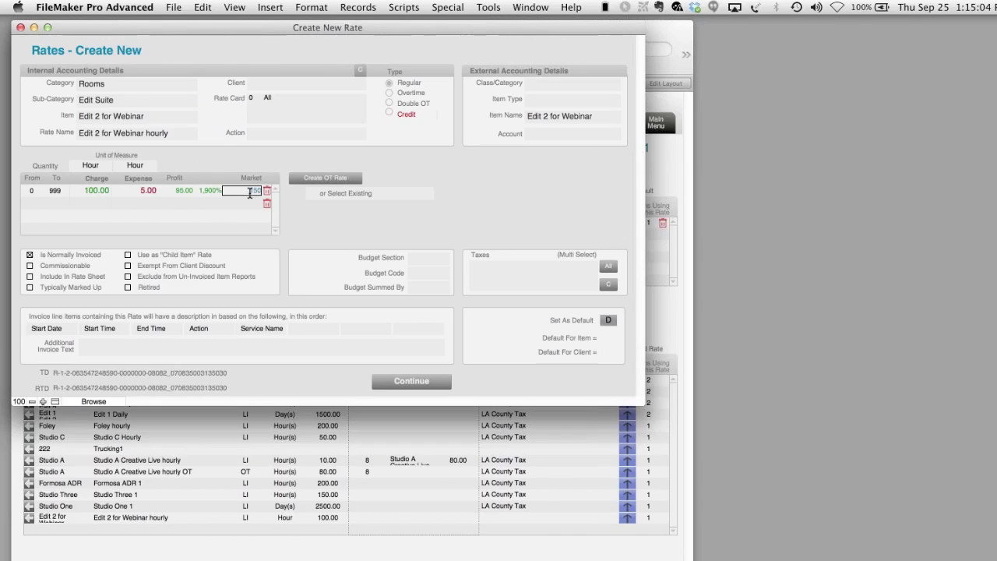
click(223, 156)
- Assign Big Player Productions as the rate's client and keep the rate card at 0 All
click(276, 84)
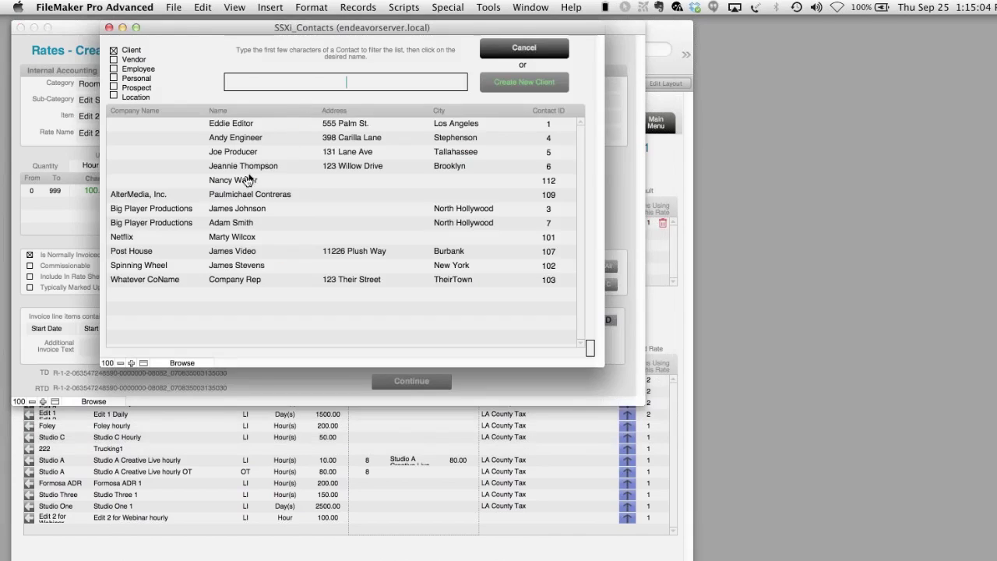
click(246, 223)
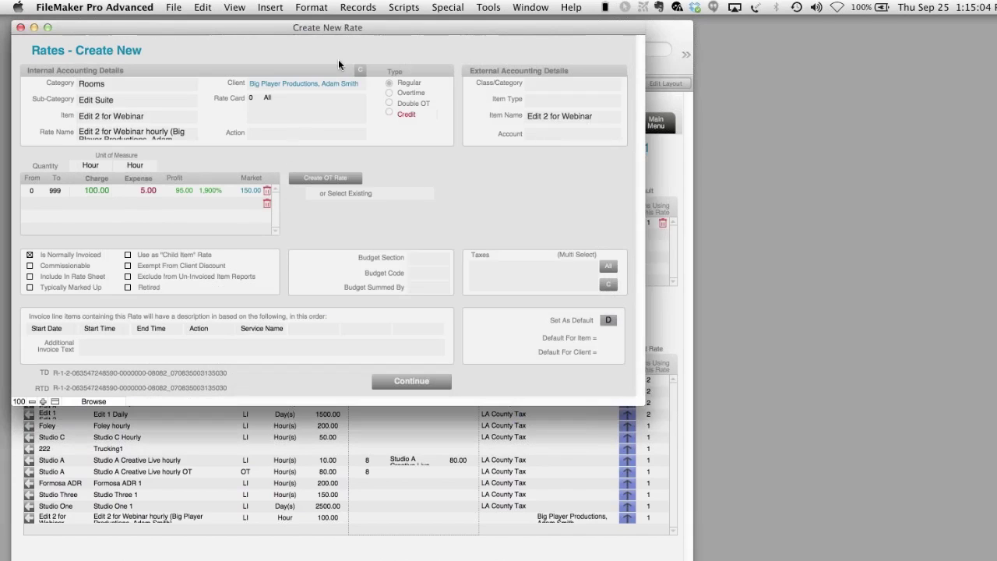
click(253, 133)
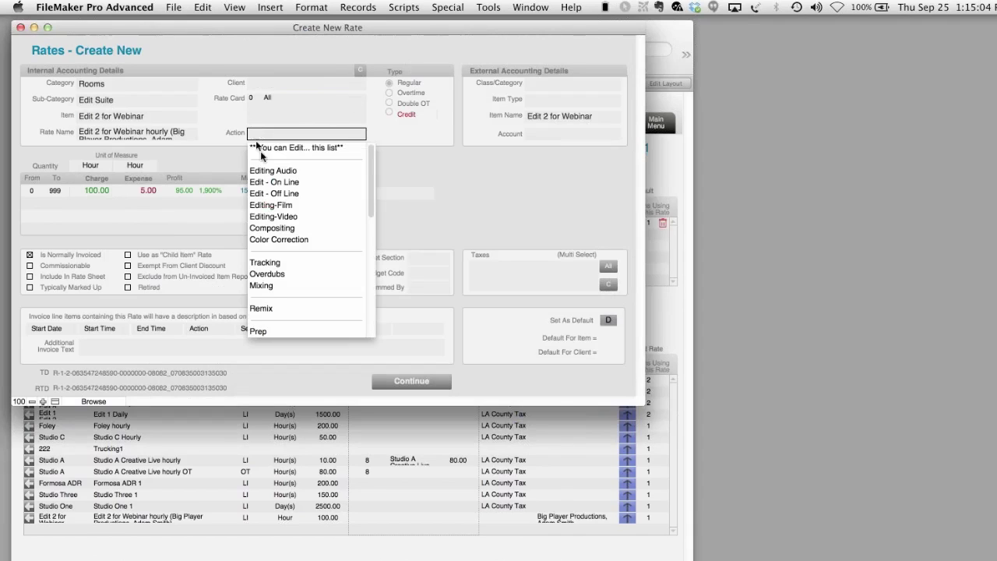
scroll(294, 231, down, 6)
scroll(296, 235, down, 5)
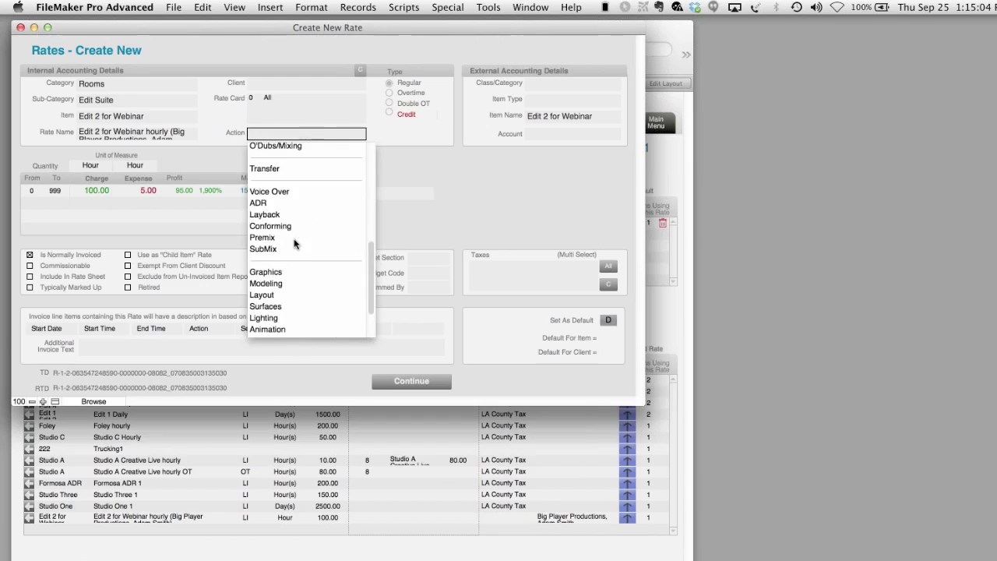
scroll(297, 238, up, 5)
scroll(298, 243, down, 1)
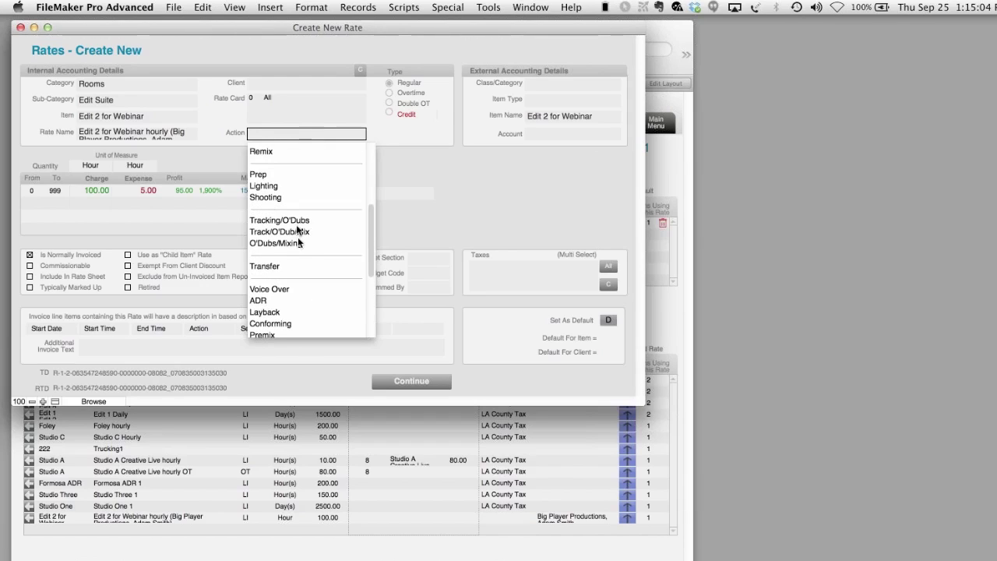
click(375, 107)
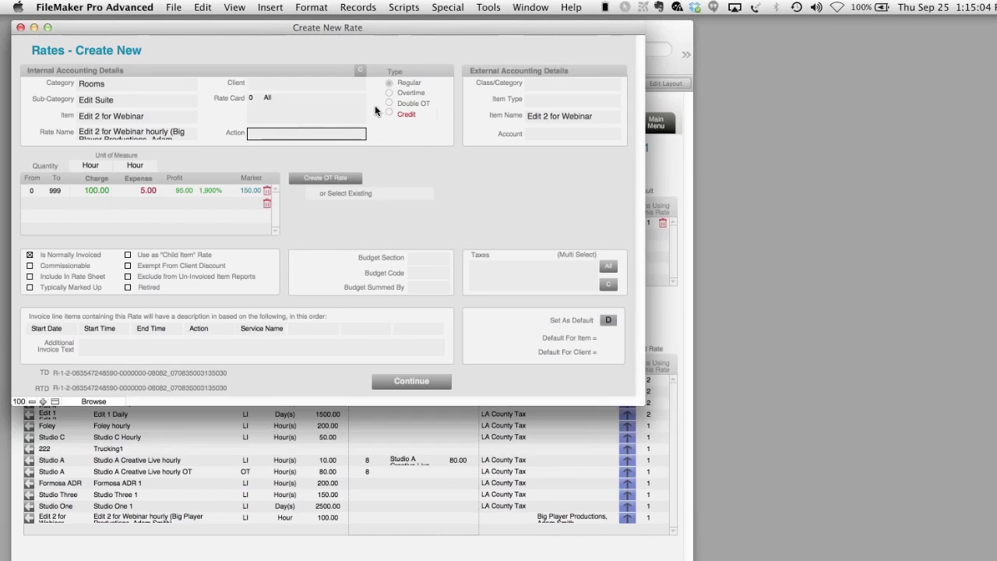
click(275, 100)
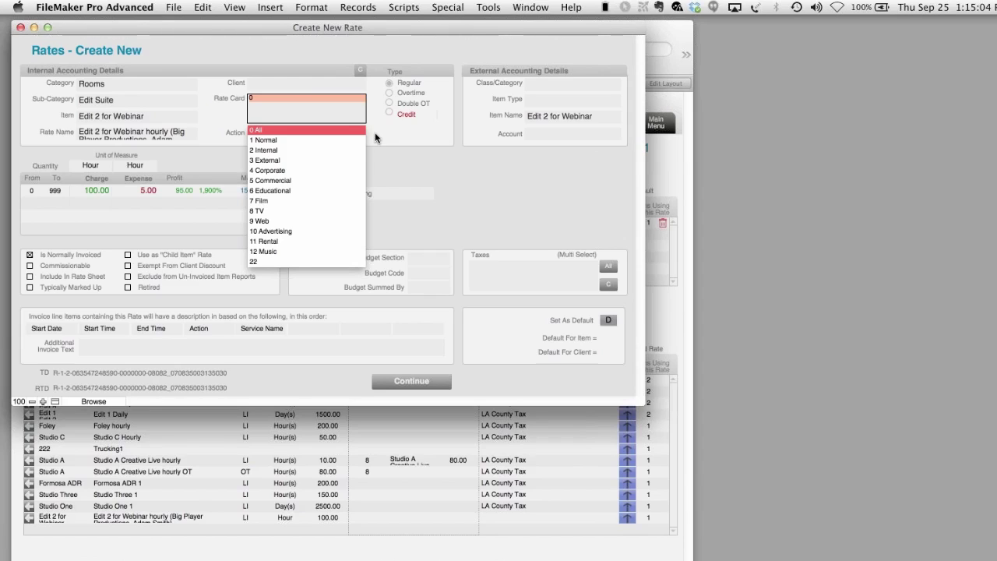
click(375, 138)
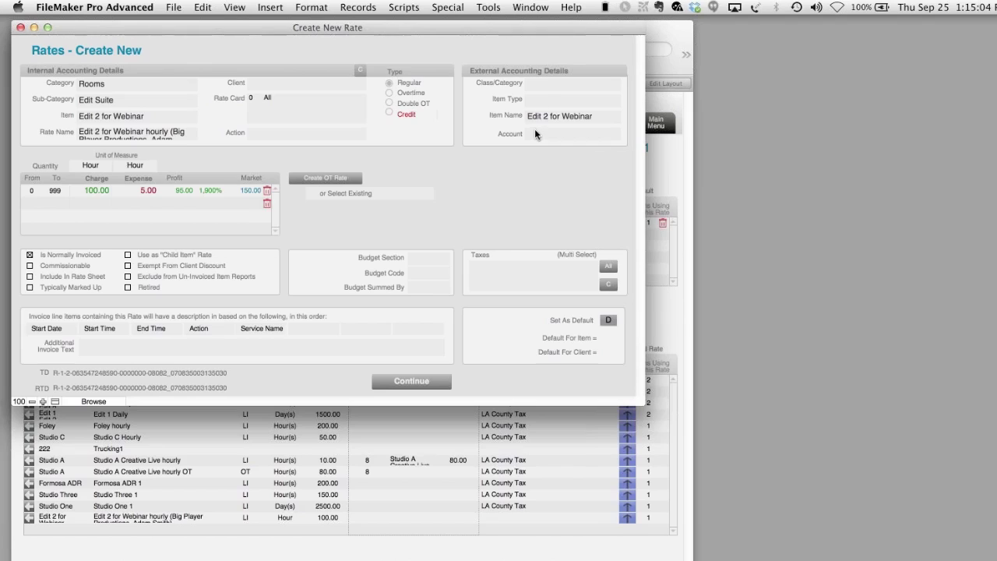
- Replace the external item name with 'Studio Time' and set the account to Services
click(540, 87)
click(554, 99)
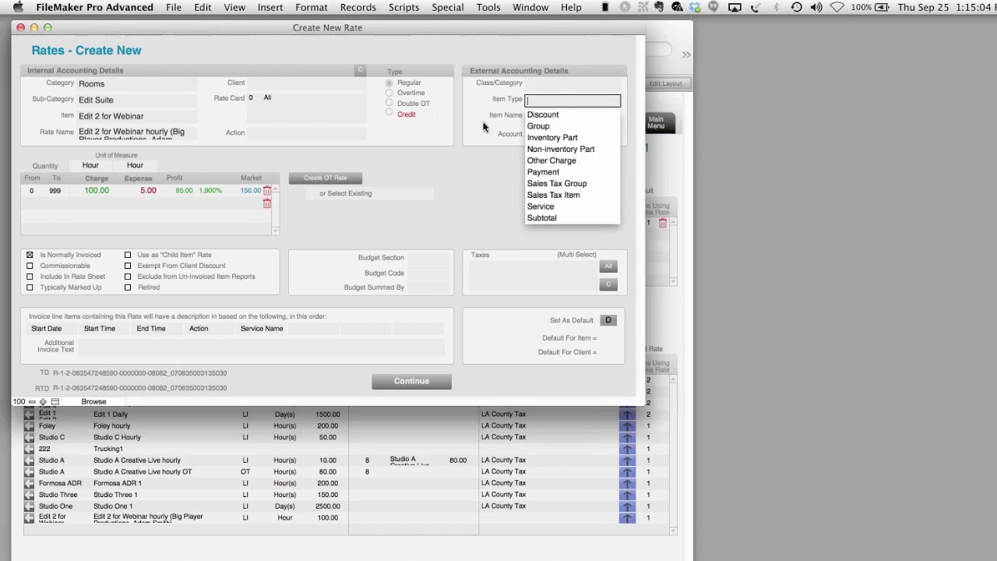
click(542, 109)
click(543, 118)
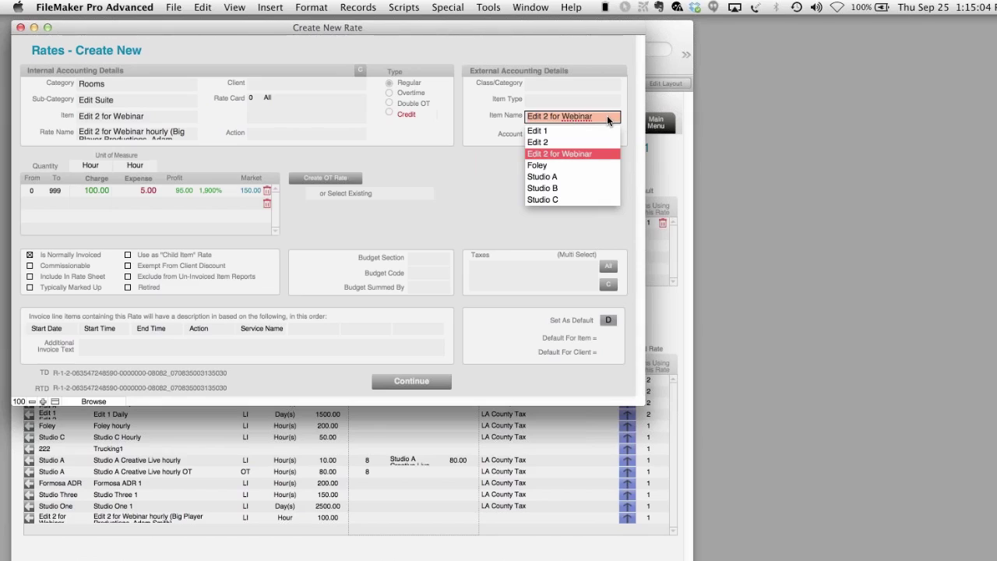
click(607, 115)
drag(590, 116, 489, 118)
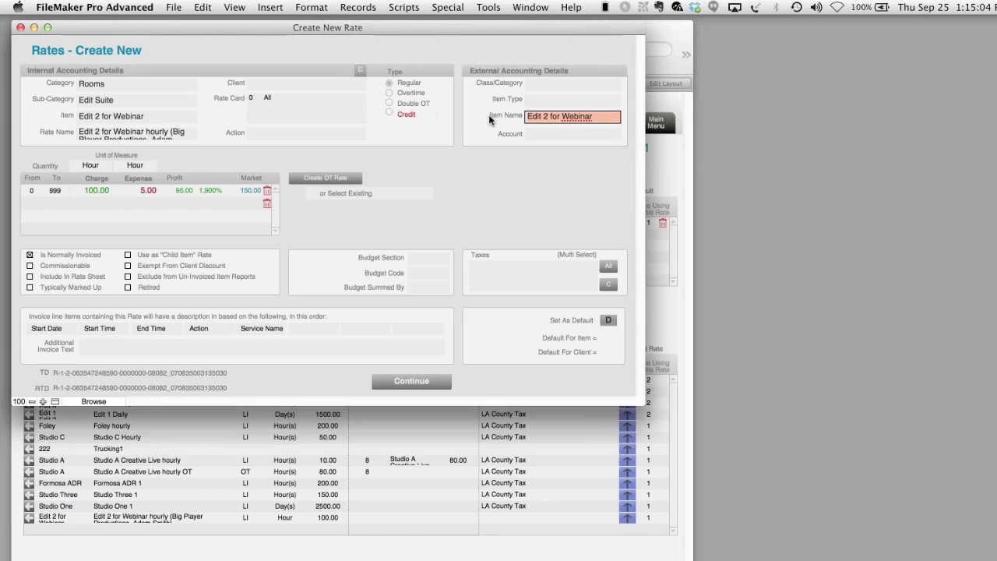
text(Studio T)
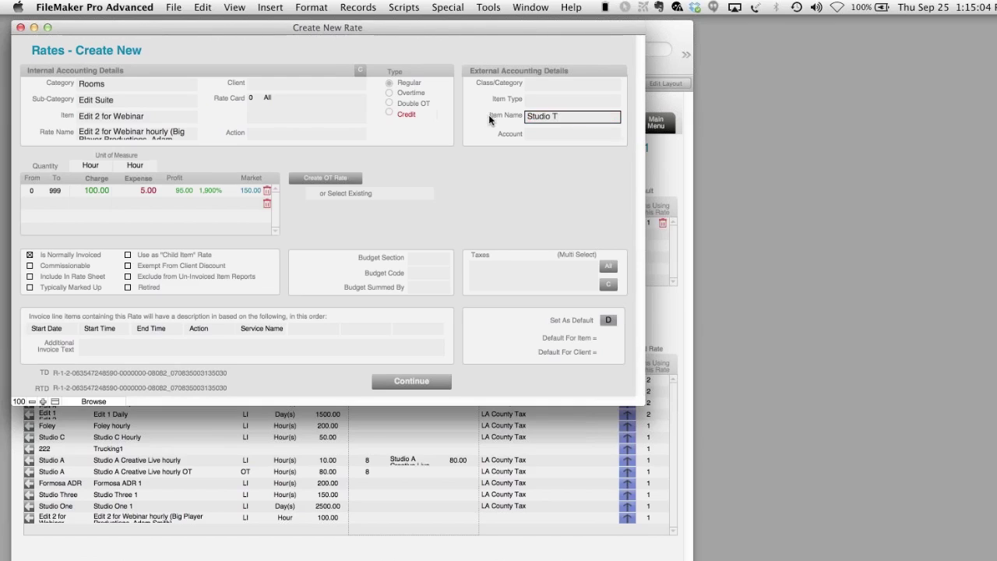
text(ime)
click(461, 104)
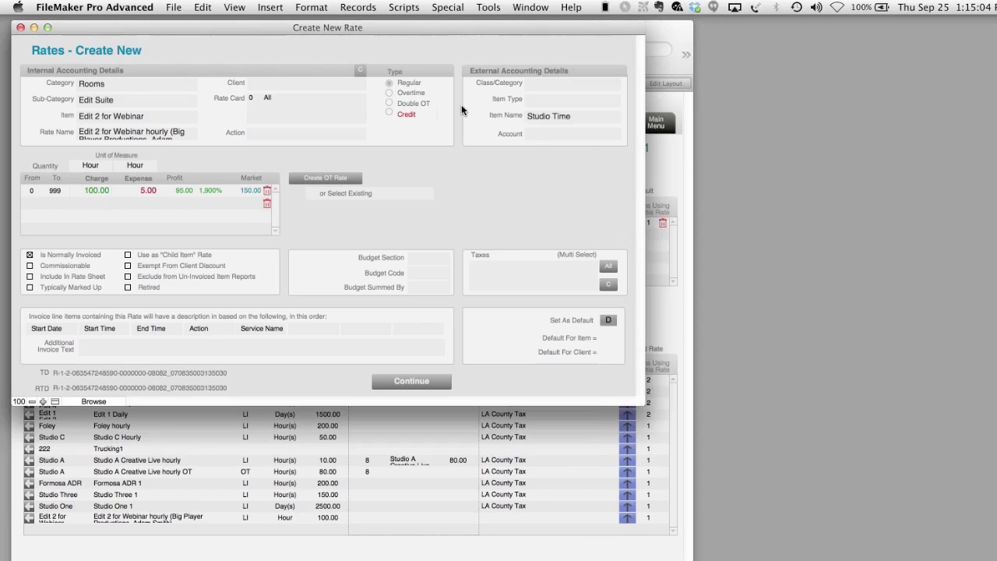
click(531, 134)
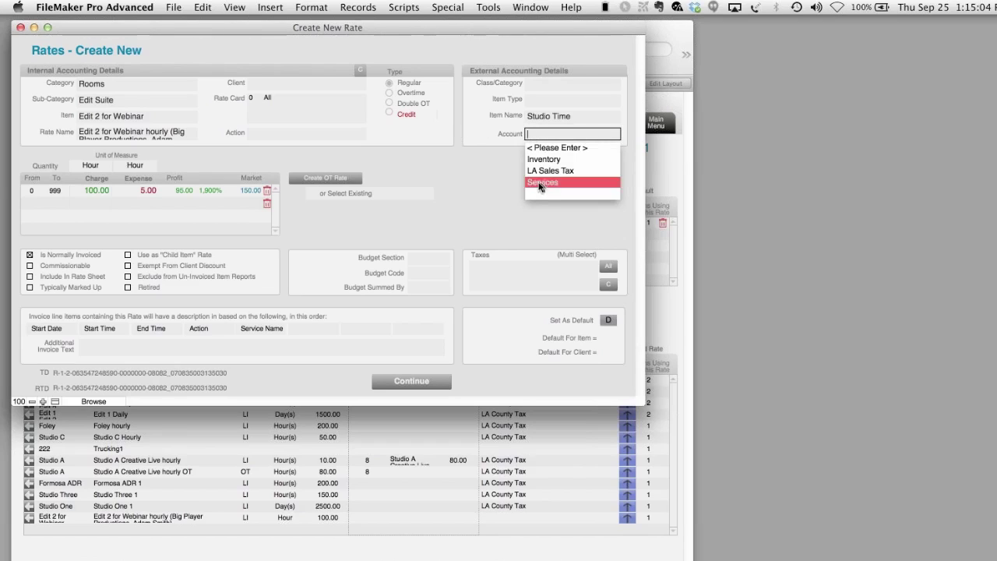
click(541, 182)
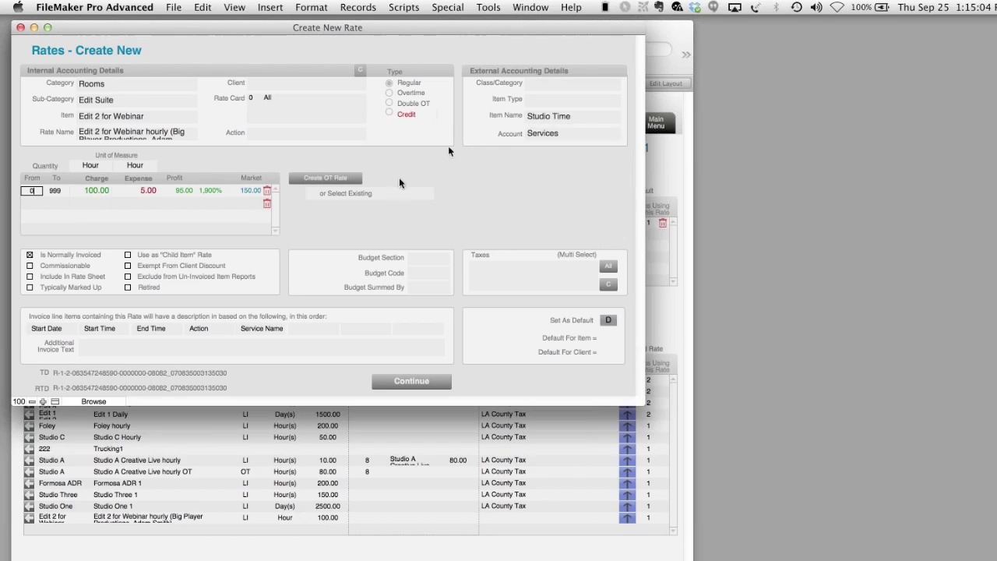
- Create an overtime rate starting after 120 hours with expense threshold 5
click(343, 184)
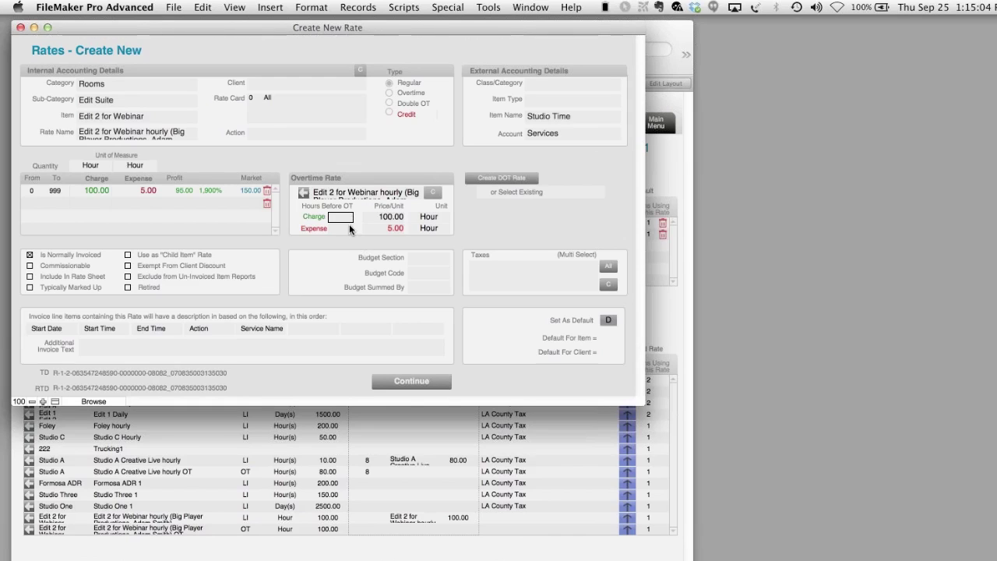
text(120)
click(348, 229)
text(5)
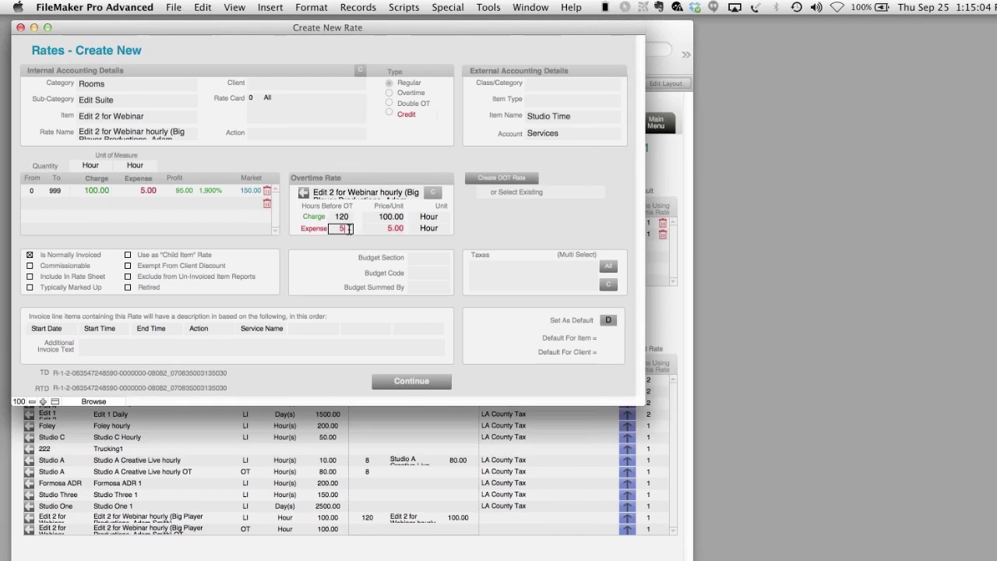
click(383, 158)
- Create a double overtime rate starting after 150 hours with expense threshold 5
click(532, 180)
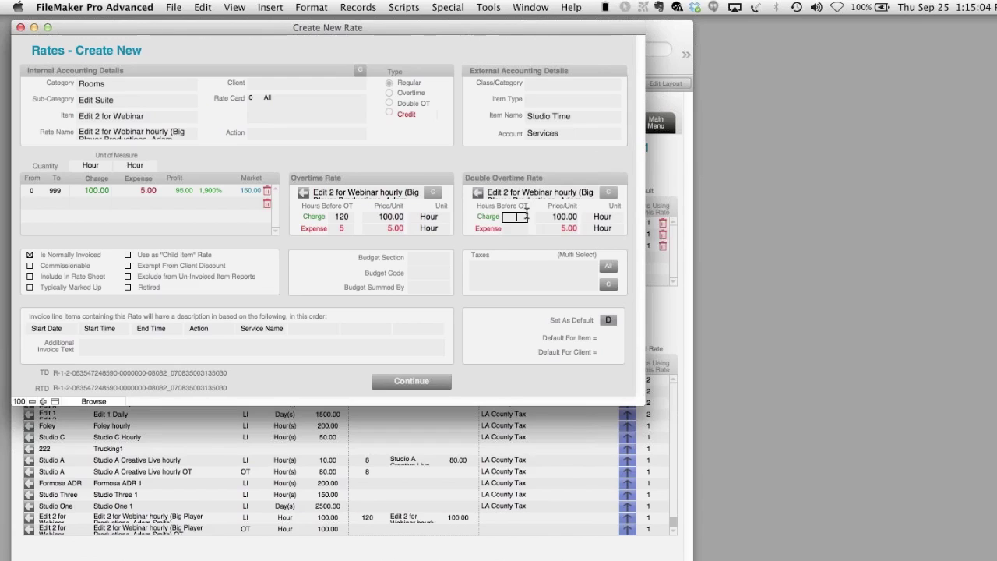
text(150)
click(519, 230)
text(5)
click(512, 154)
- Save the hourly rates and start a new Regular rate billed per Day
click(377, 380)
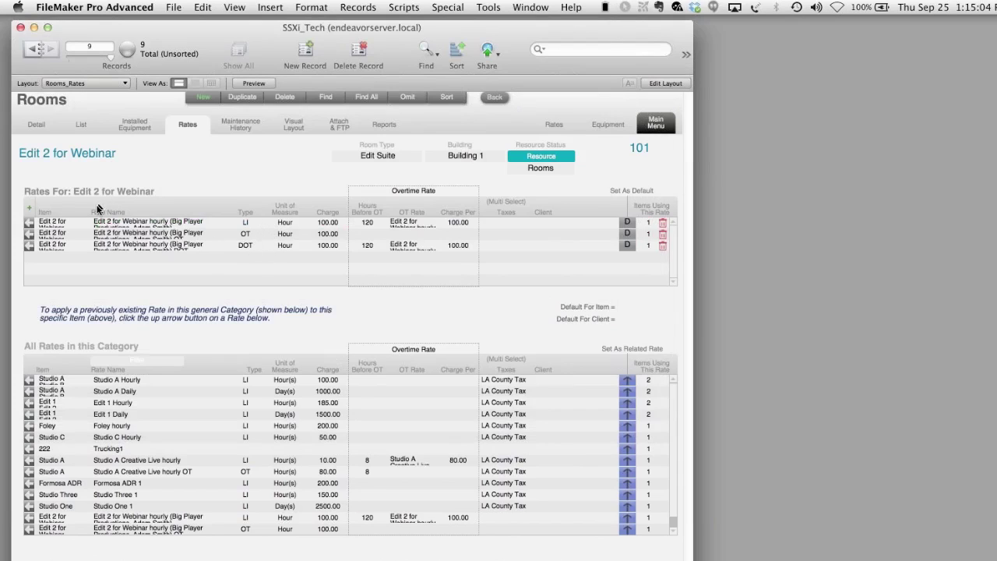
click(29, 207)
click(412, 381)
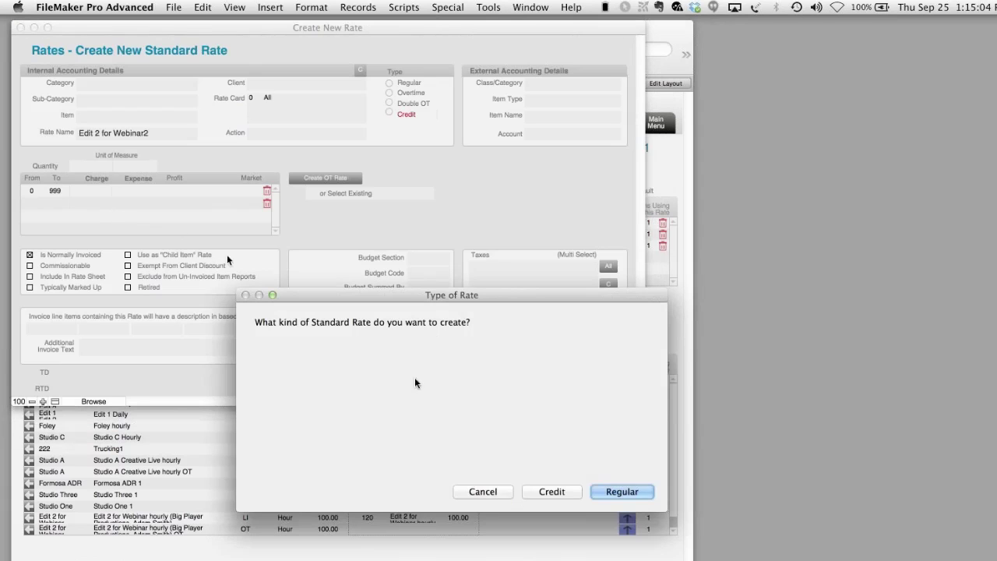
click(648, 493)
click(101, 165)
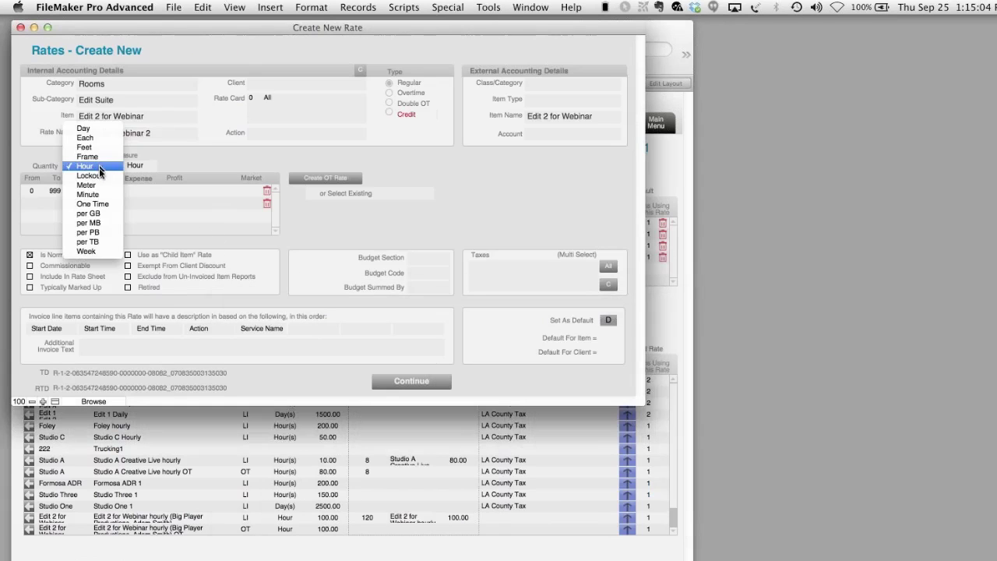
click(100, 129)
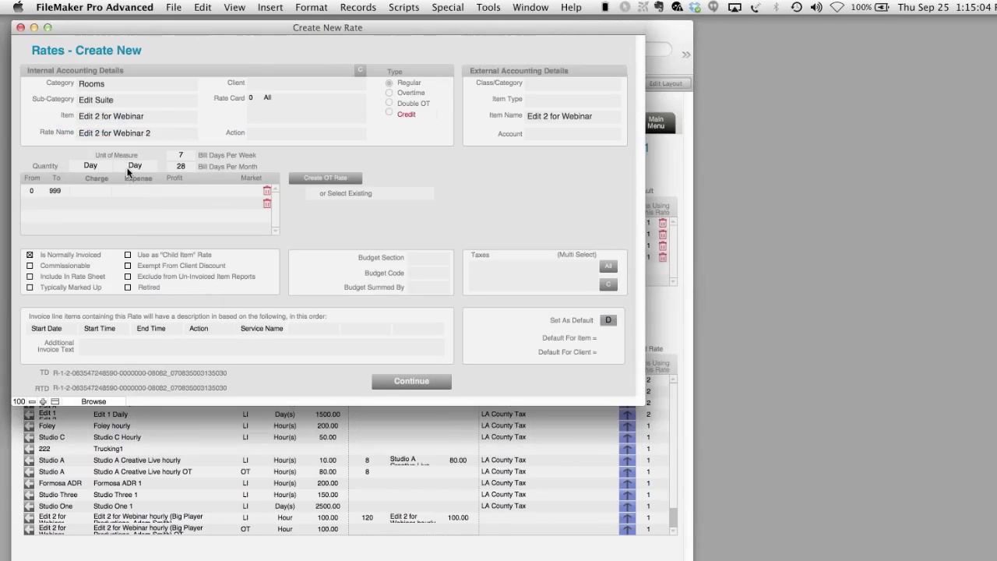
- Enter charge 1,000.00, expense 50.00 and market 1,500.00 for the daily rate
click(86, 191)
text(1,00)
text(000)
key(Tab)
text(50)
click(240, 192)
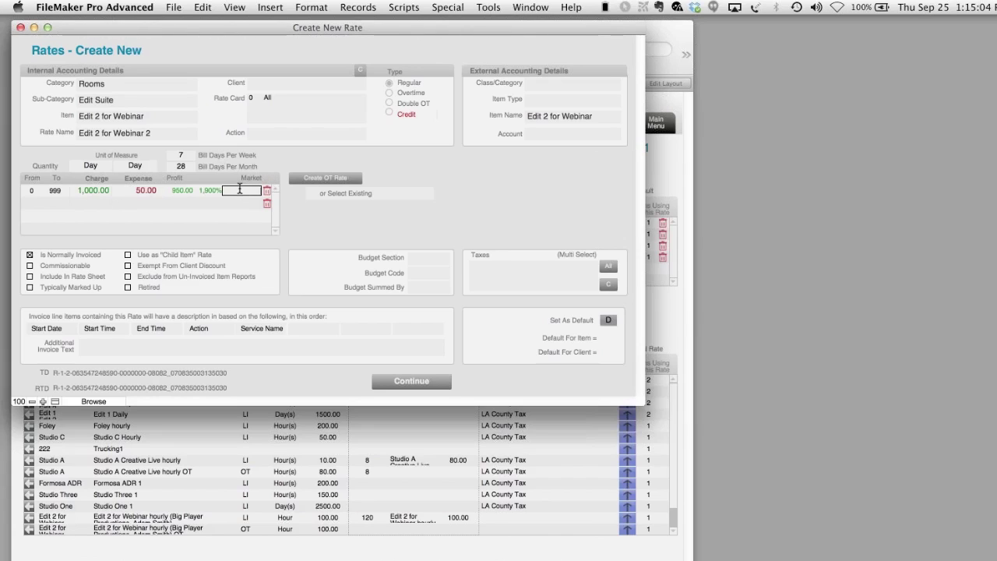
text(1,50)
text(00)
click(287, 148)
- Reuse the hourly overtime and double overtime rates, then save the daily rate
click(339, 191)
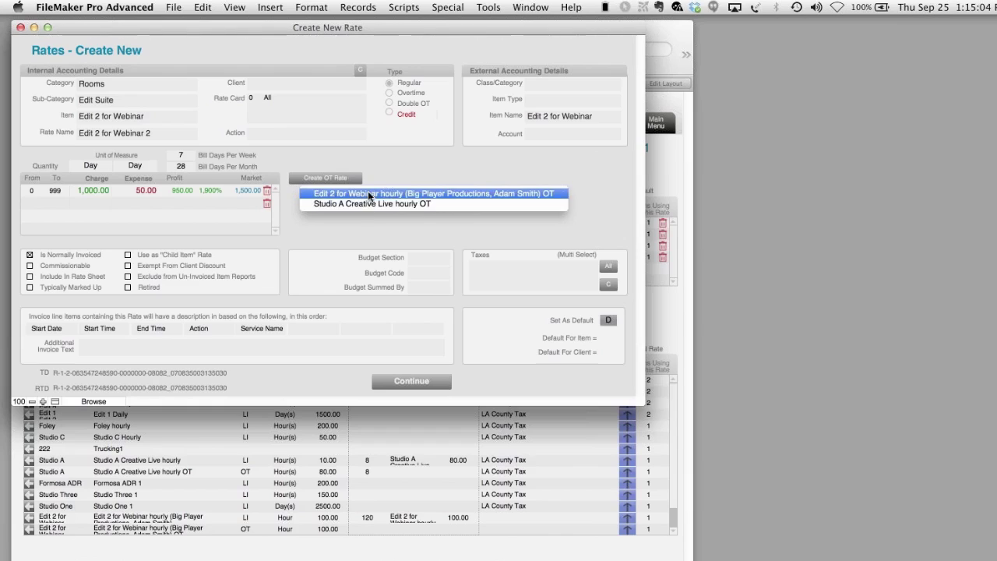
click(367, 192)
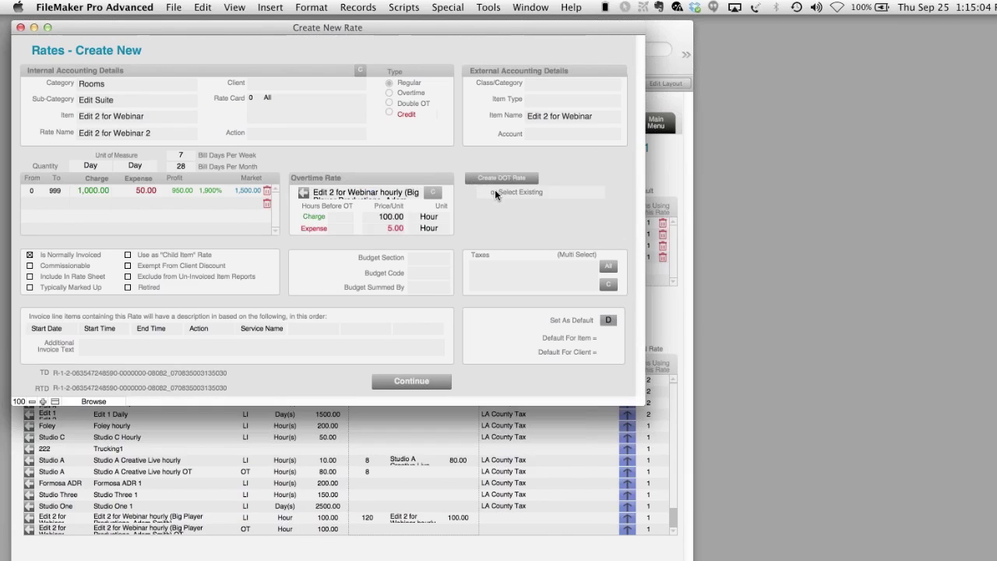
click(494, 191)
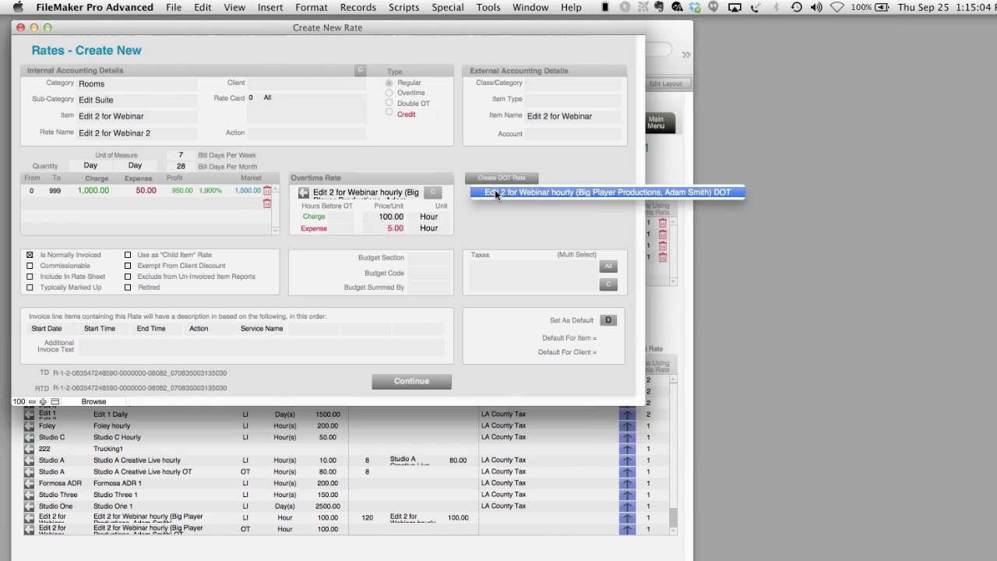
click(593, 156)
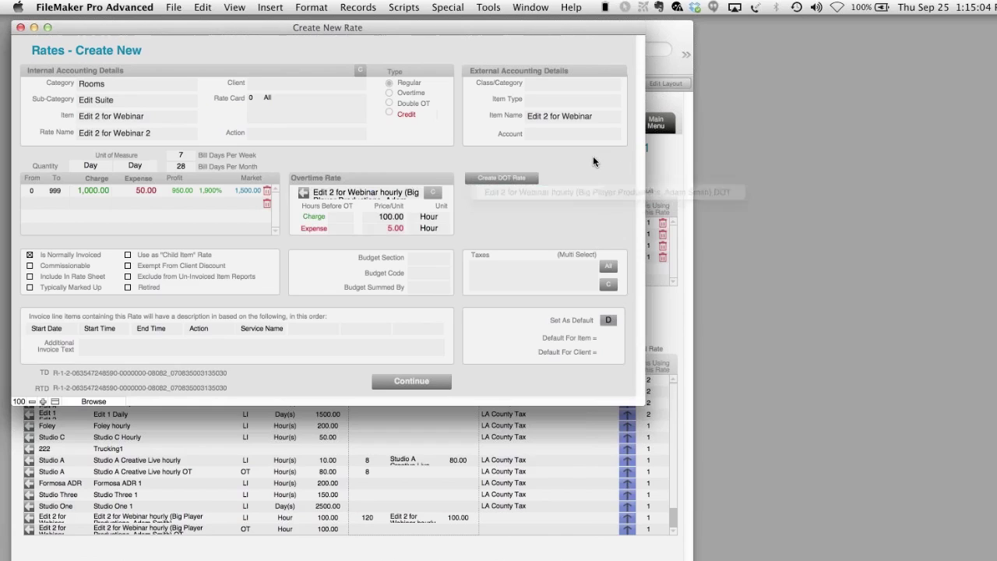
click(569, 191)
click(569, 192)
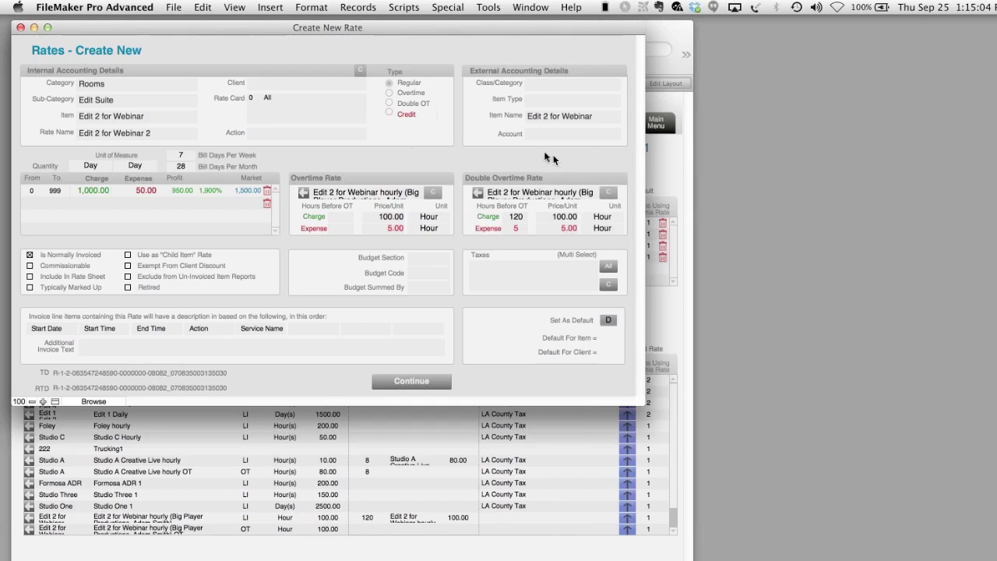
click(403, 382)
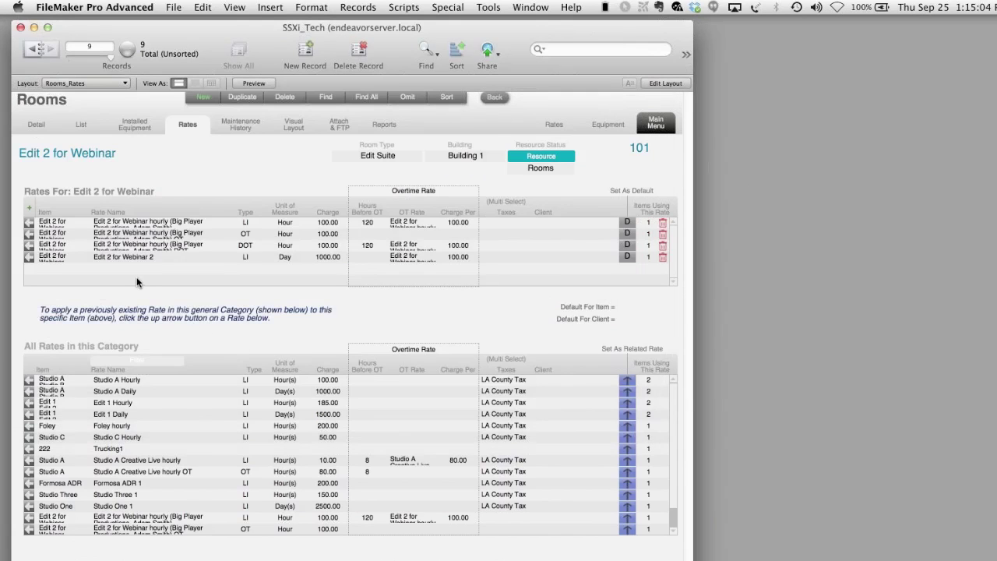
- Rename the new rate to 'Daily' and save it
click(29, 256)
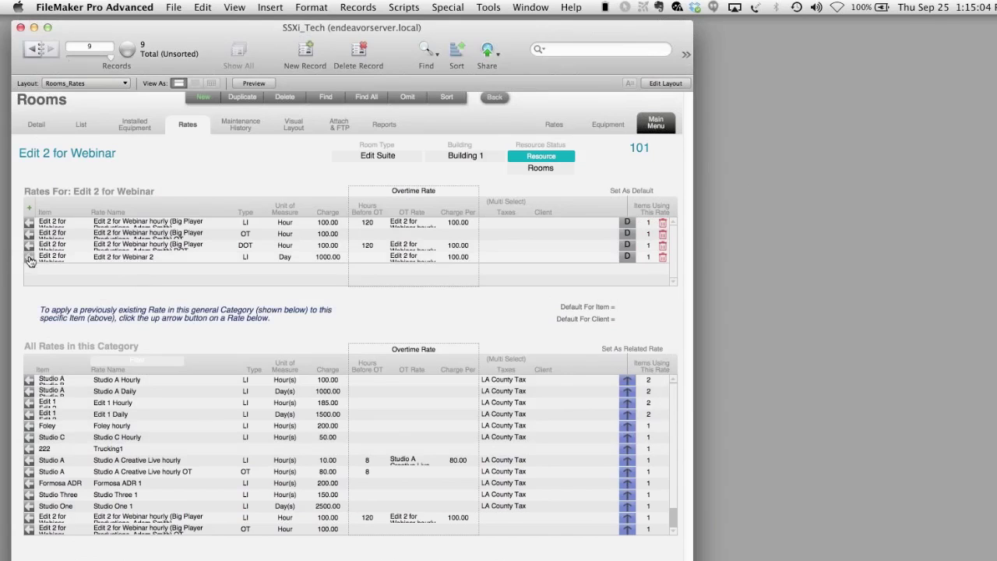
click(173, 133)
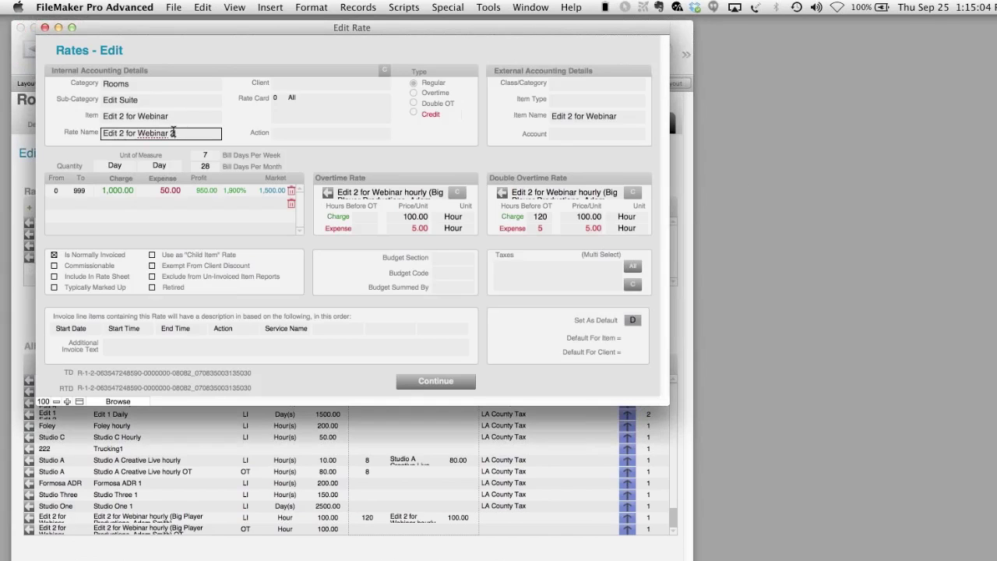
text(Daily)
click(444, 382)
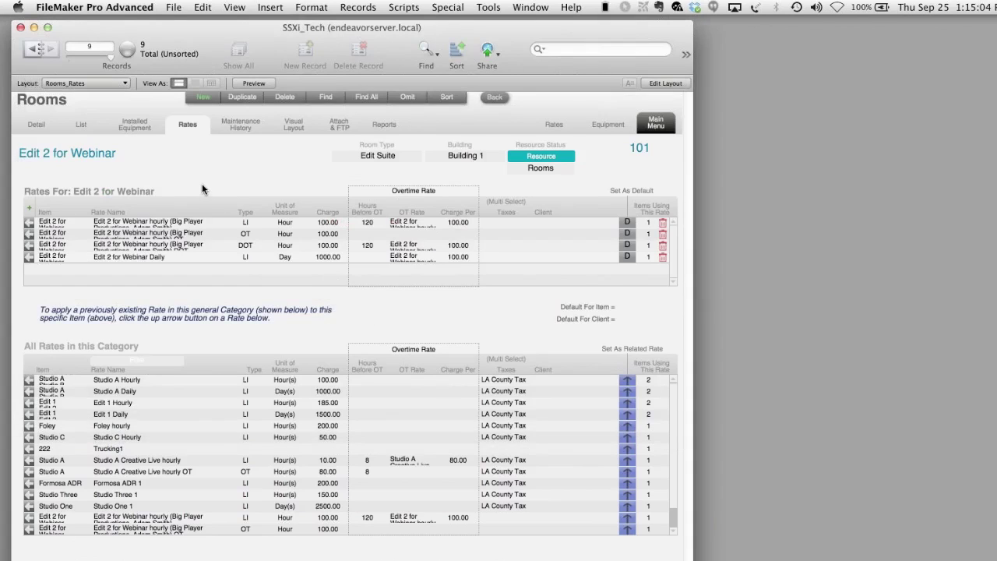
click(241, 134)
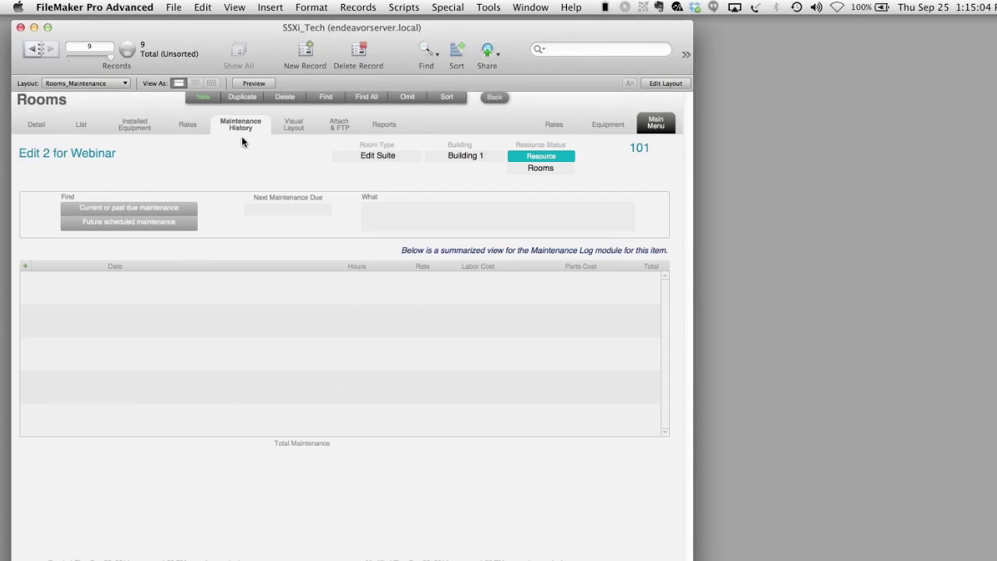
- Start a new maintenance report with problem 'lightbulb' and priority 1
click(25, 267)
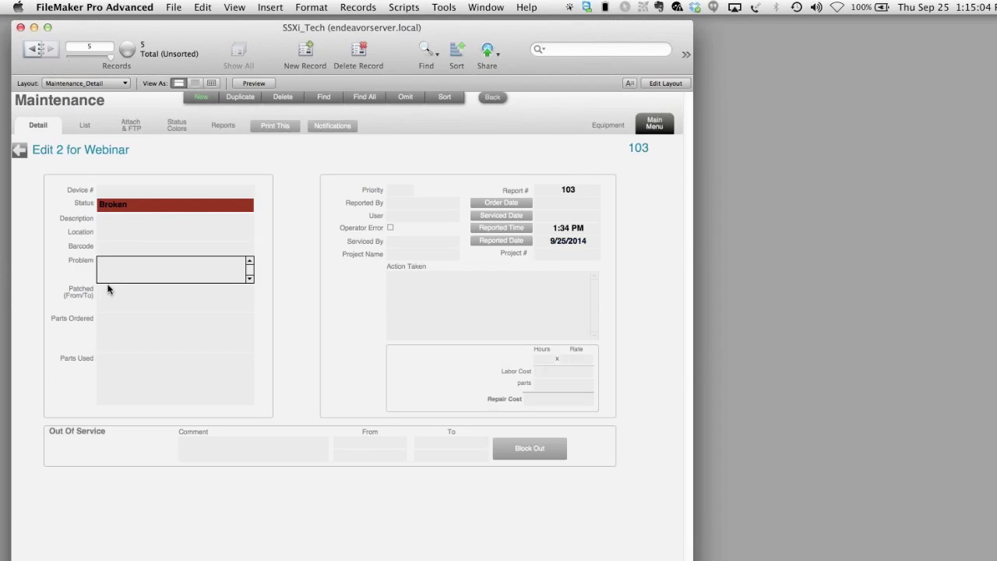
text(lightbulb)
click(288, 190)
click(400, 190)
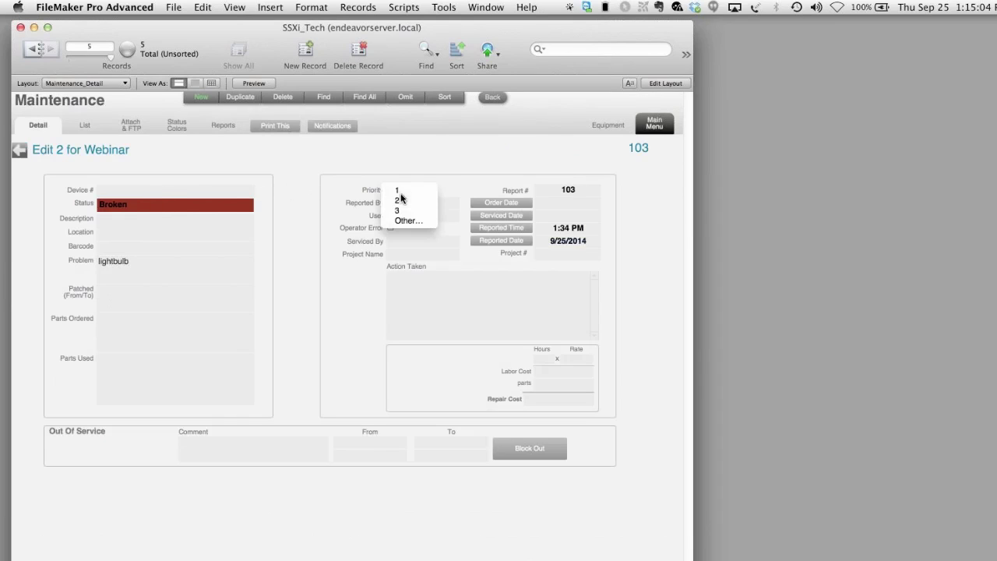
click(399, 192)
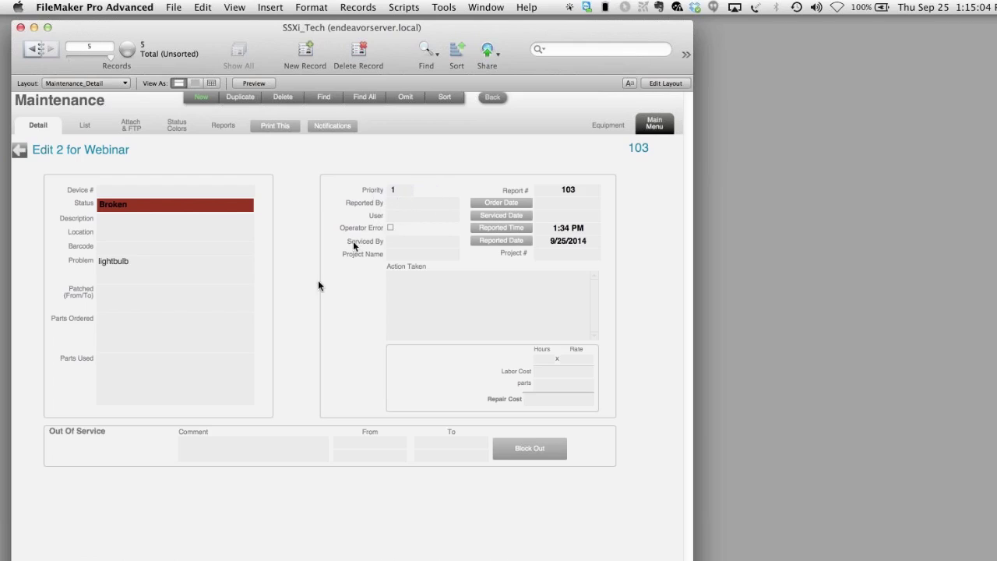
- Enter action taken 'changed', 1 labour hour at rate 10.00, and parts cost 2.00
click(441, 306)
text(c)
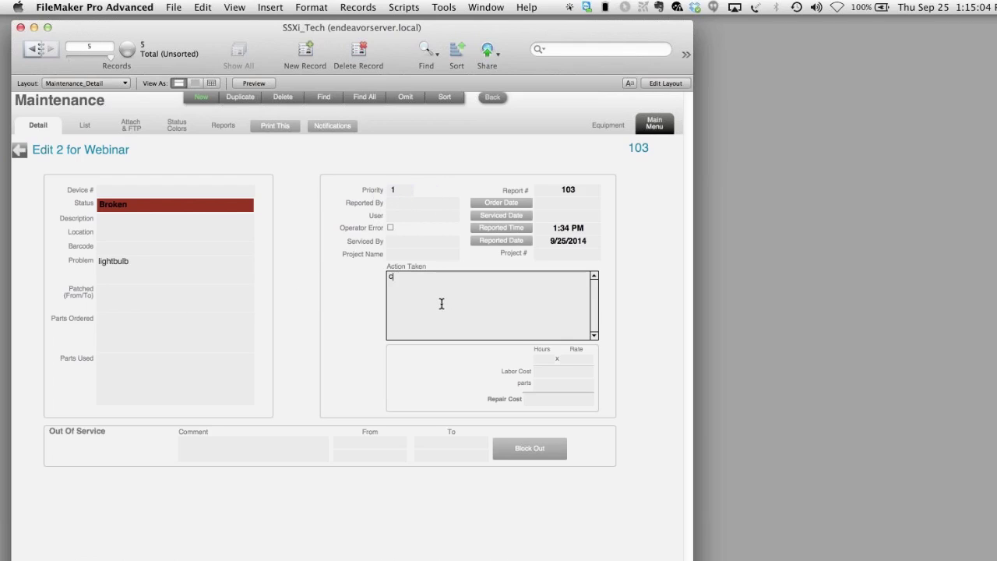
text(hanged)
click(343, 304)
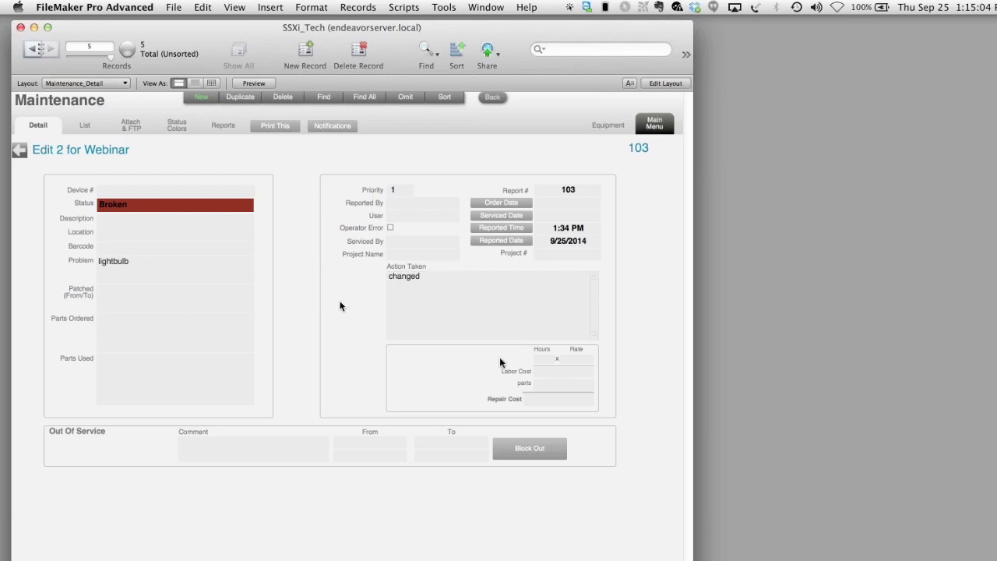
click(547, 360)
text(1)
key(Tab)
text(10)
click(477, 377)
click(557, 383)
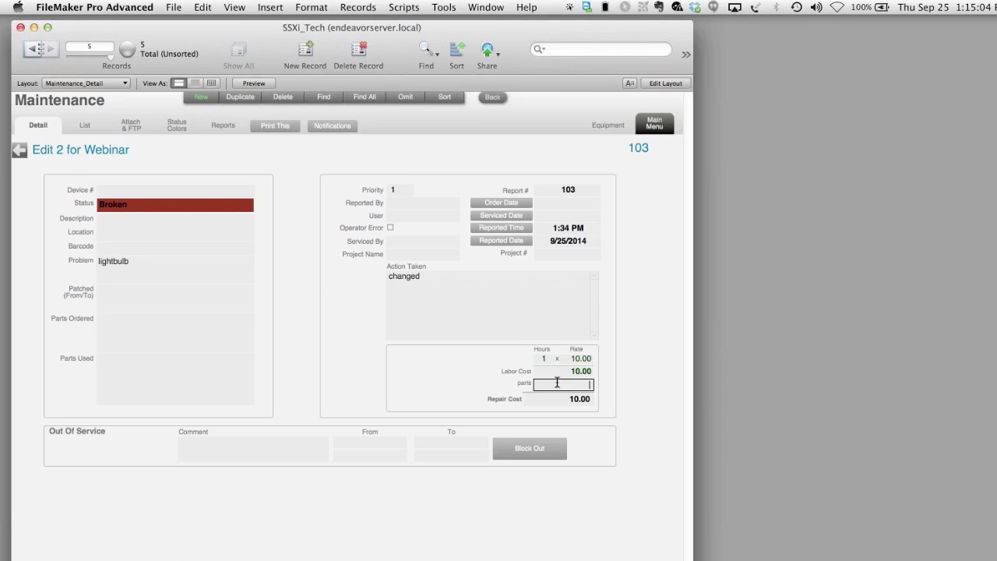
click(440, 343)
click(333, 128)
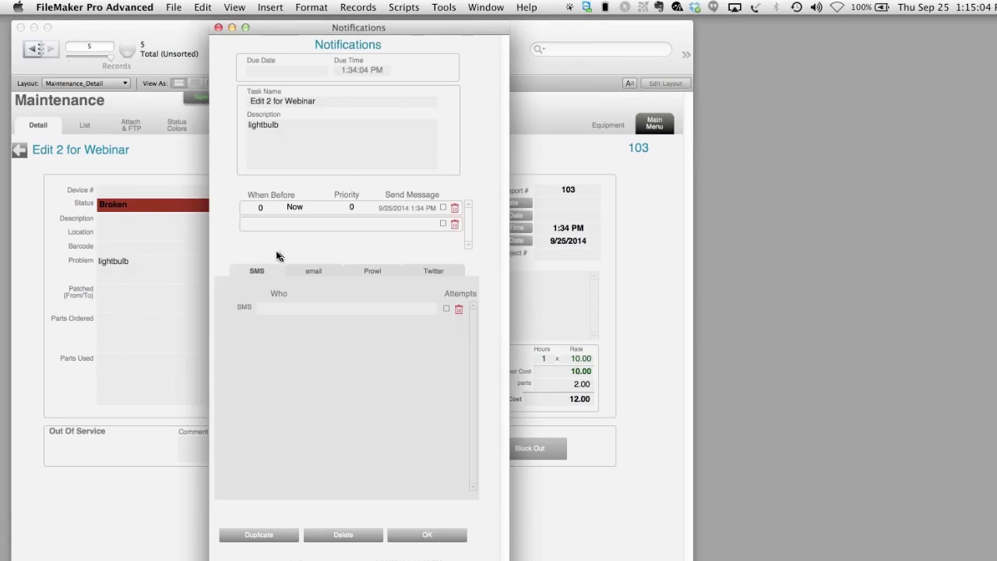
- Choose one contact for the SMS alert and the engineer contact for email
click(271, 313)
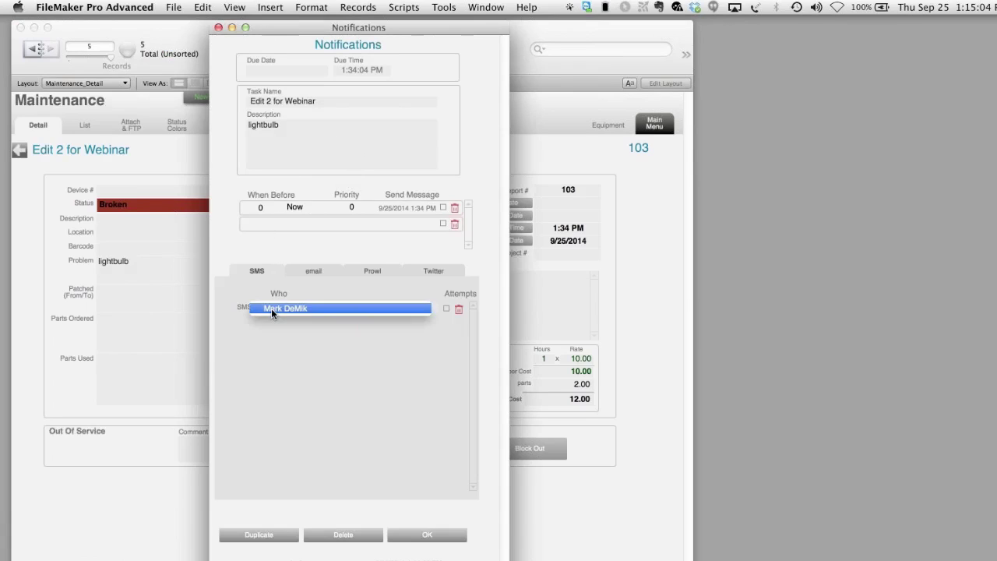
click(276, 313)
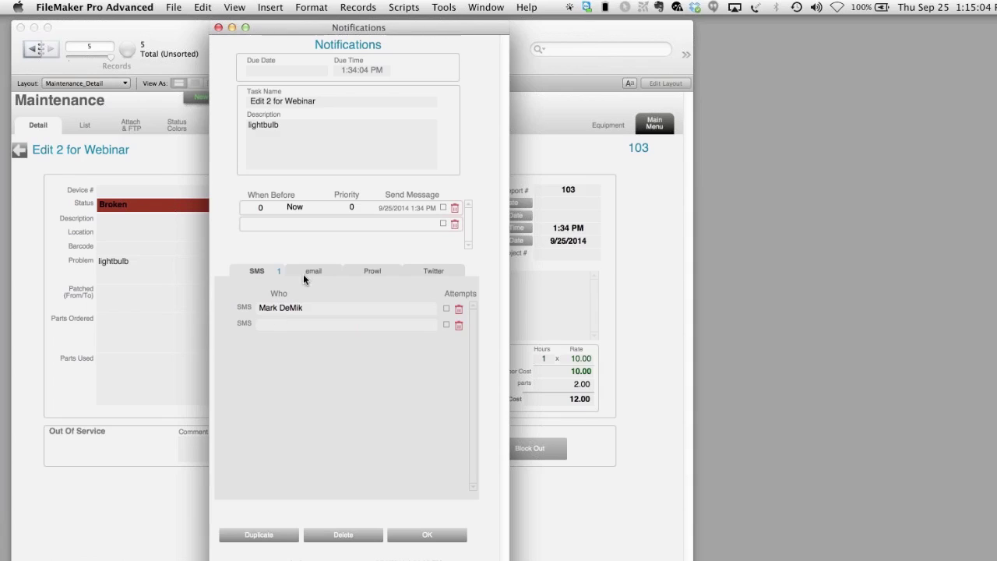
click(308, 271)
click(275, 309)
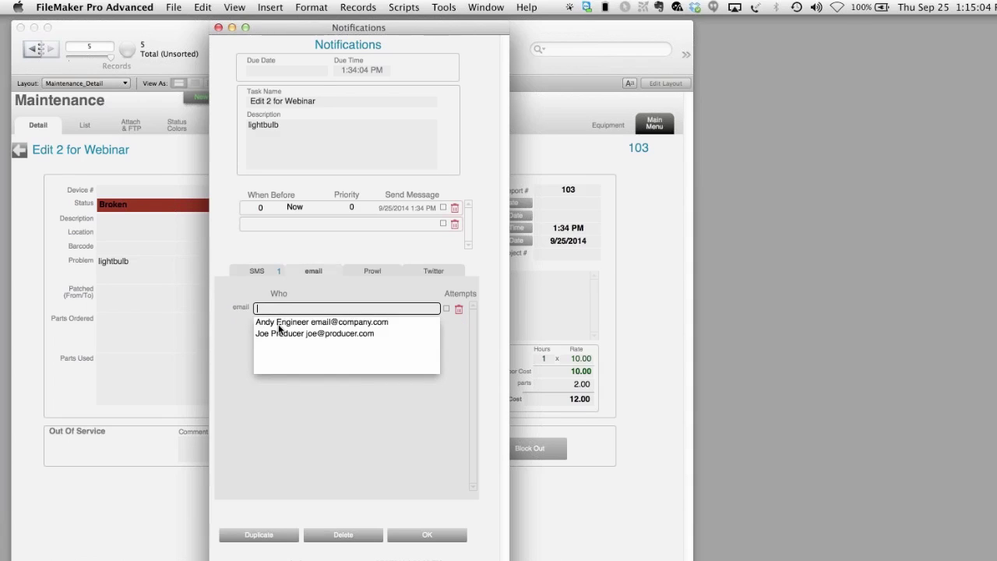
click(281, 326)
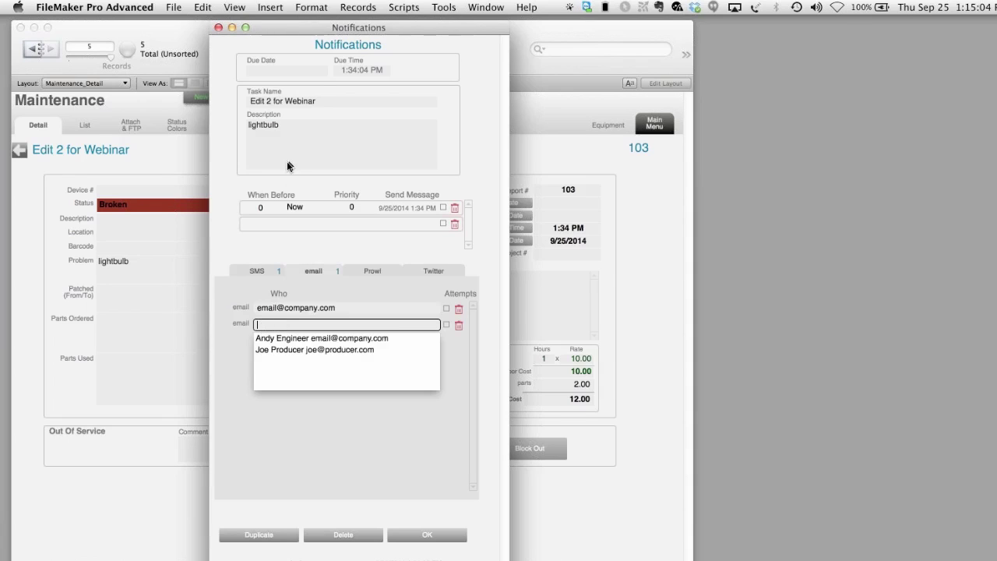
- Delete the extra 1-minute reminder row and save the notifications
click(259, 224)
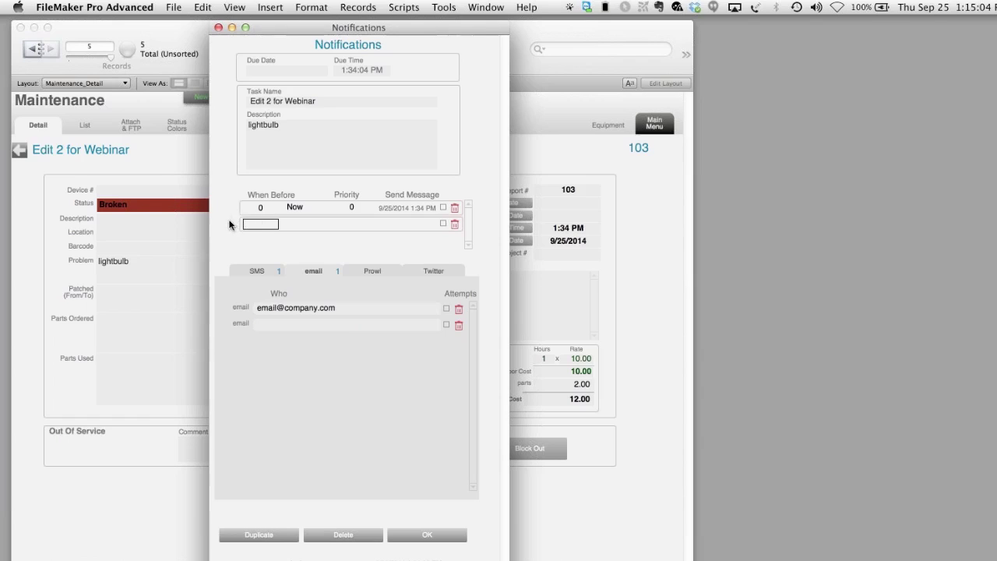
text(1)
click(290, 225)
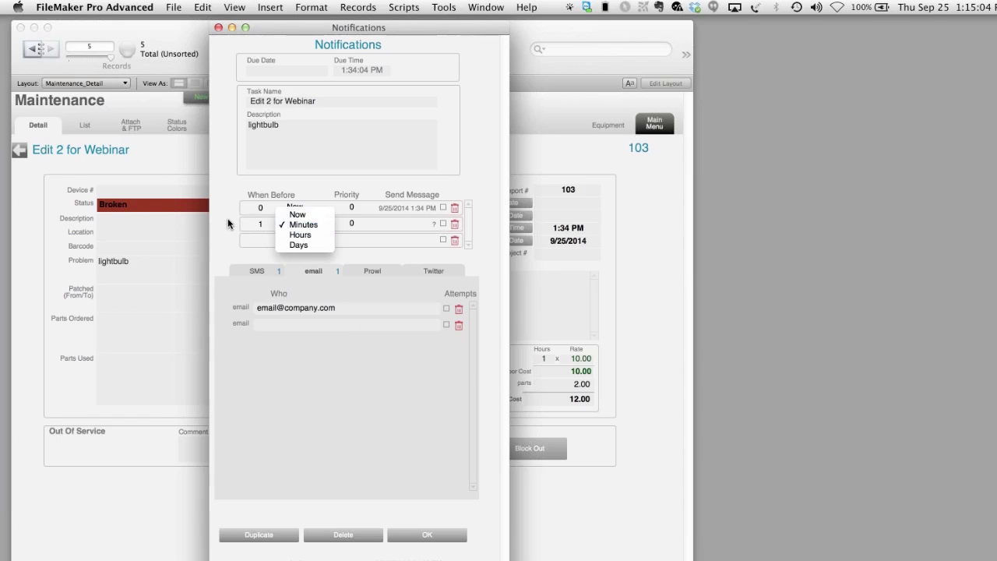
click(303, 224)
click(454, 225)
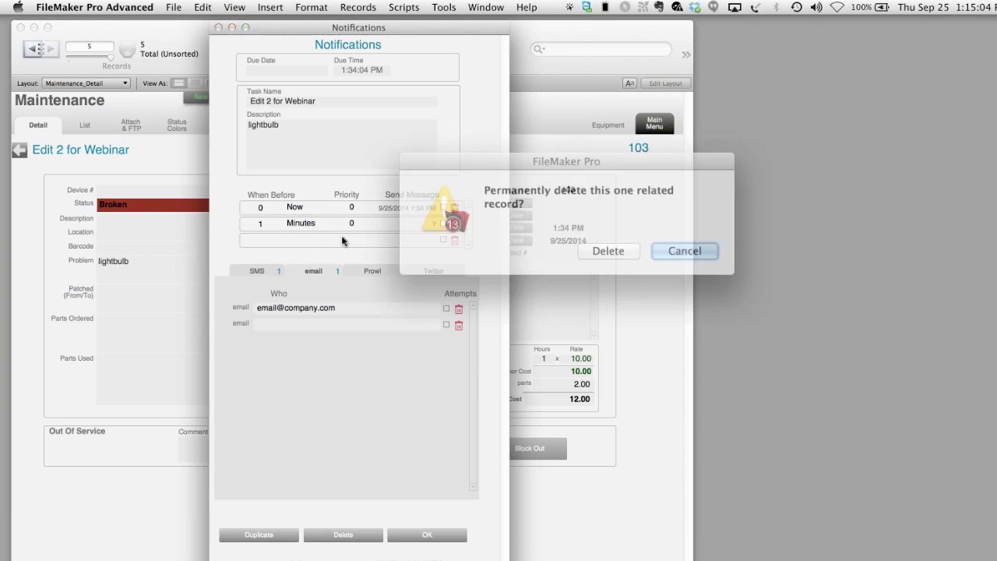
click(608, 250)
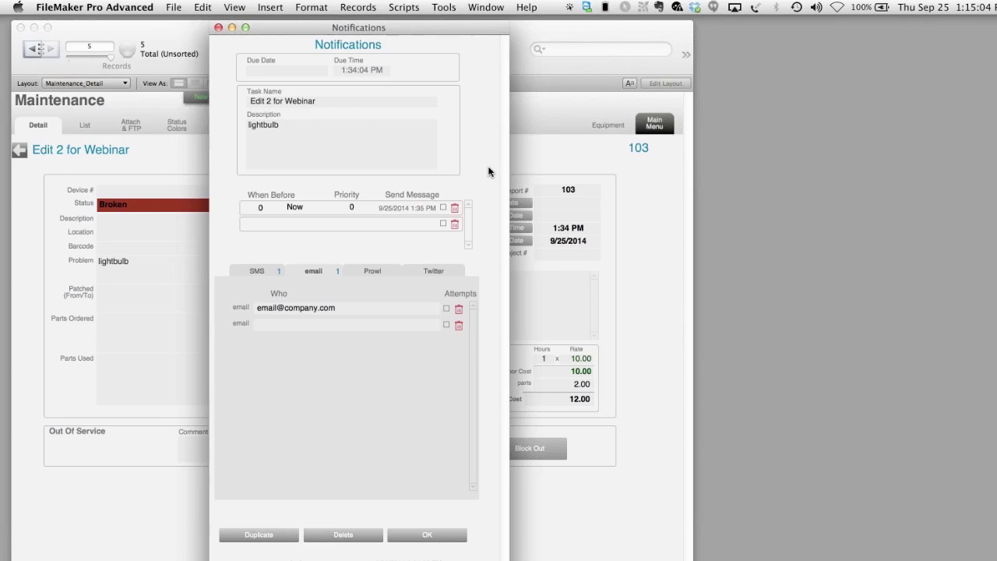
click(438, 537)
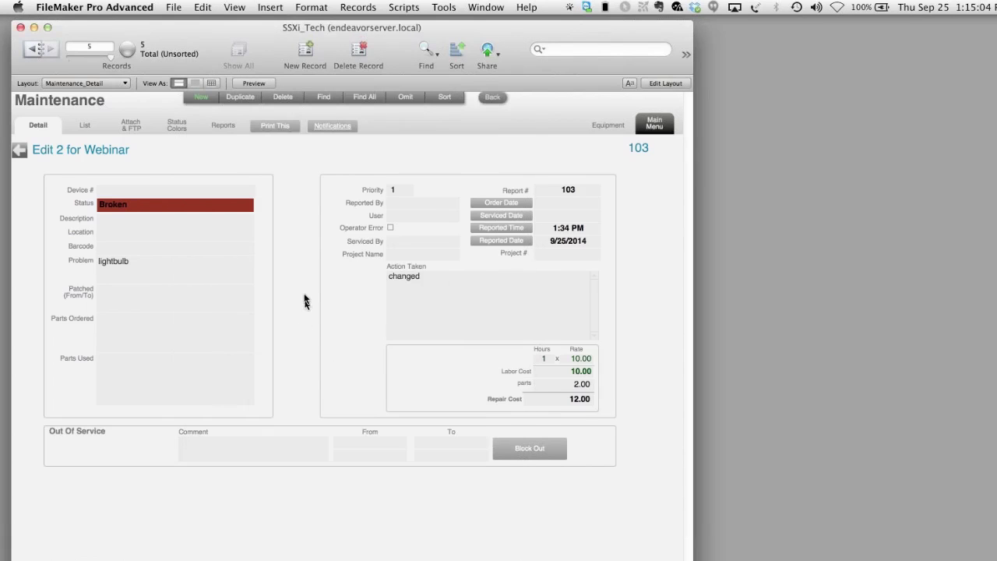
- Set report 103's status to Fixed
click(463, 290)
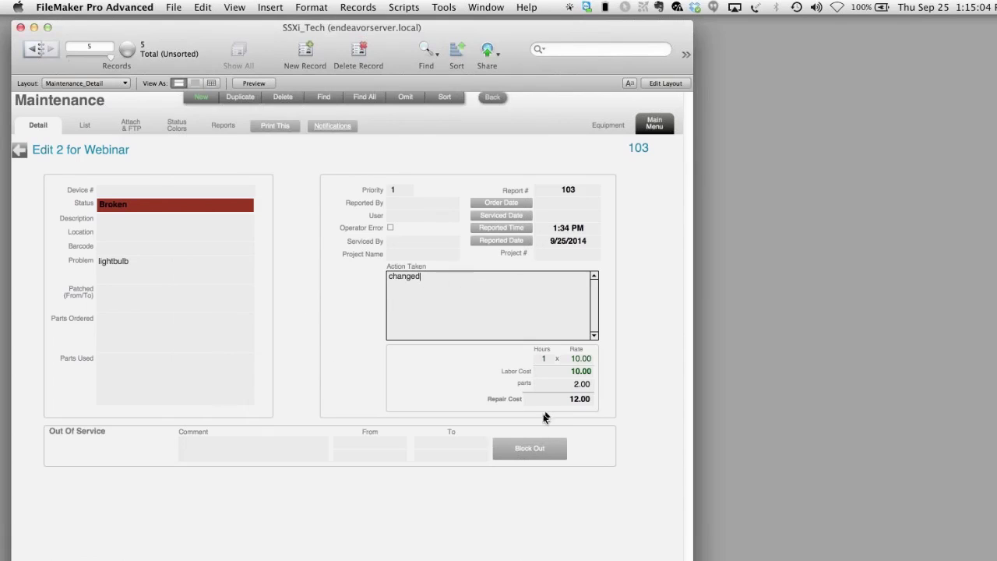
click(159, 205)
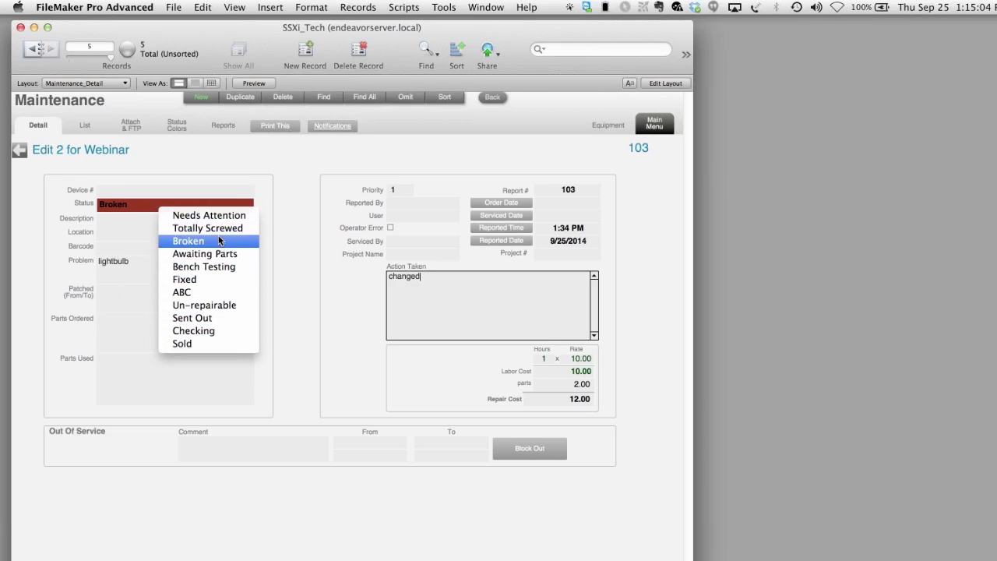
click(272, 265)
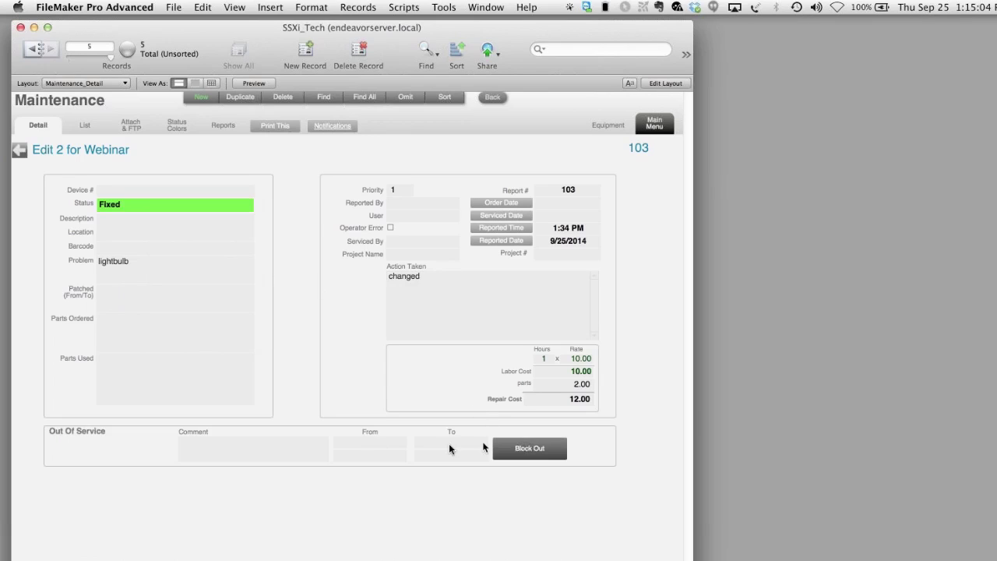
- Set out of service from 9/25/2014 6:00 AM to 10/2/2014 2:30 PM, then return to the room
click(343, 442)
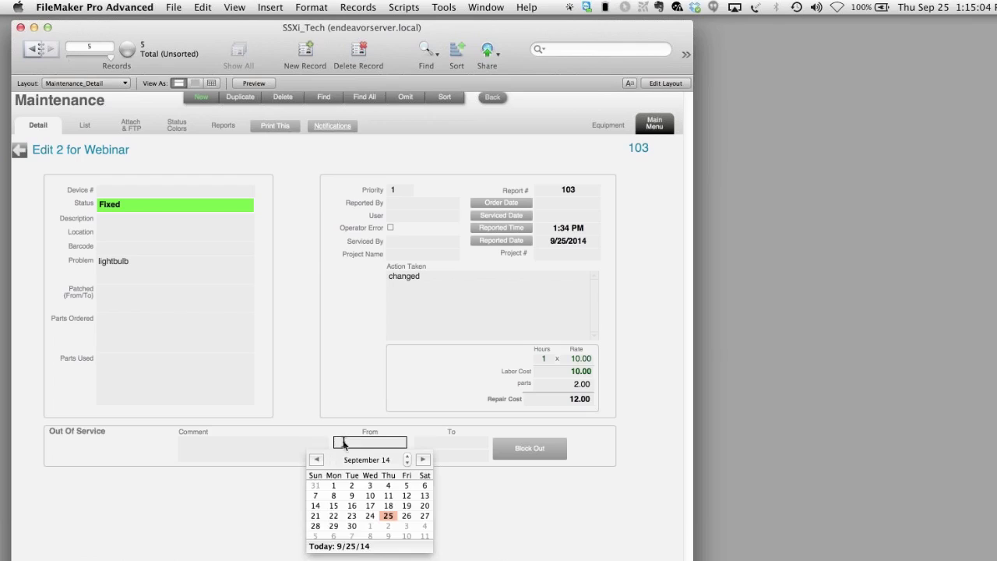
click(388, 516)
click(452, 444)
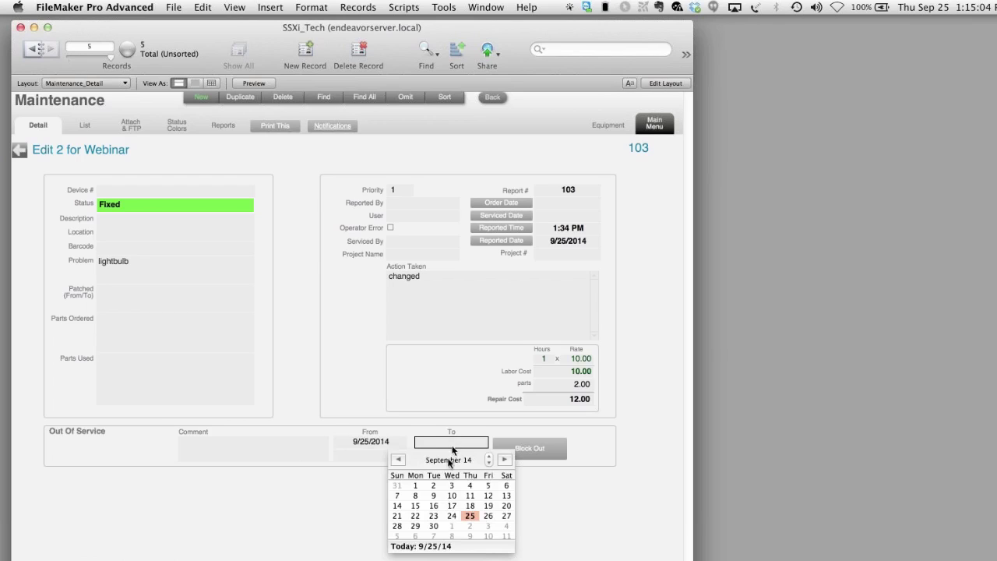
click(466, 528)
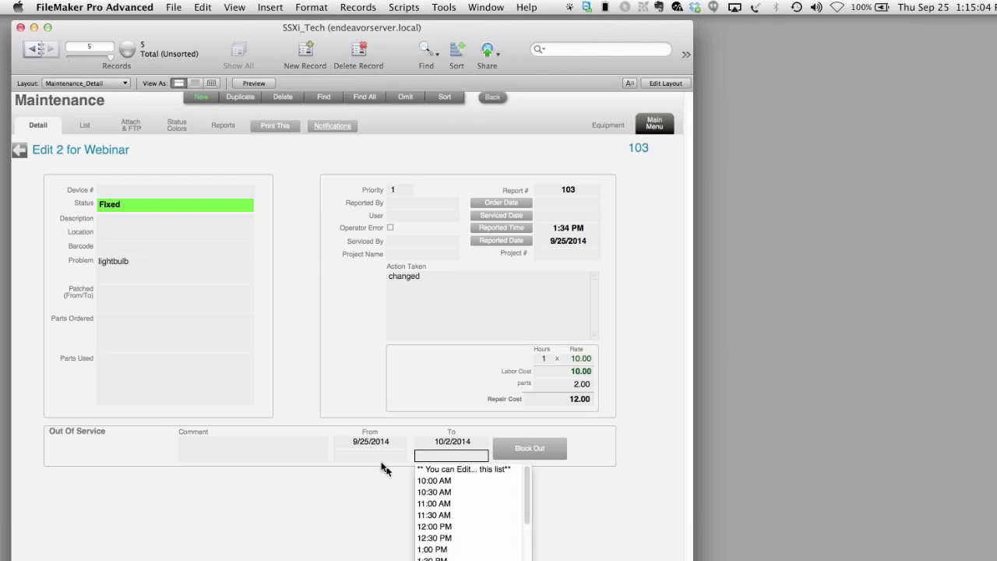
click(374, 455)
click(363, 479)
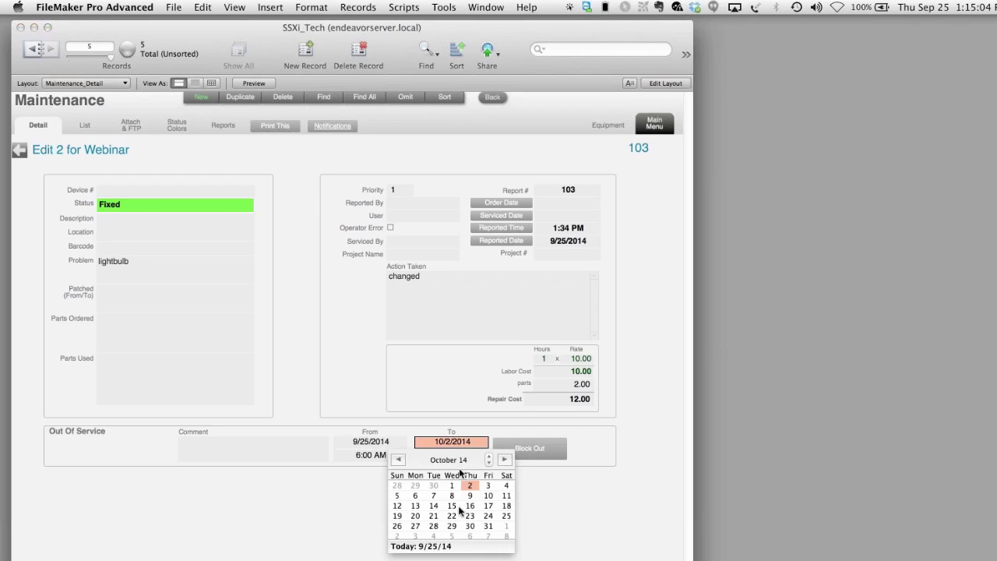
click(294, 504)
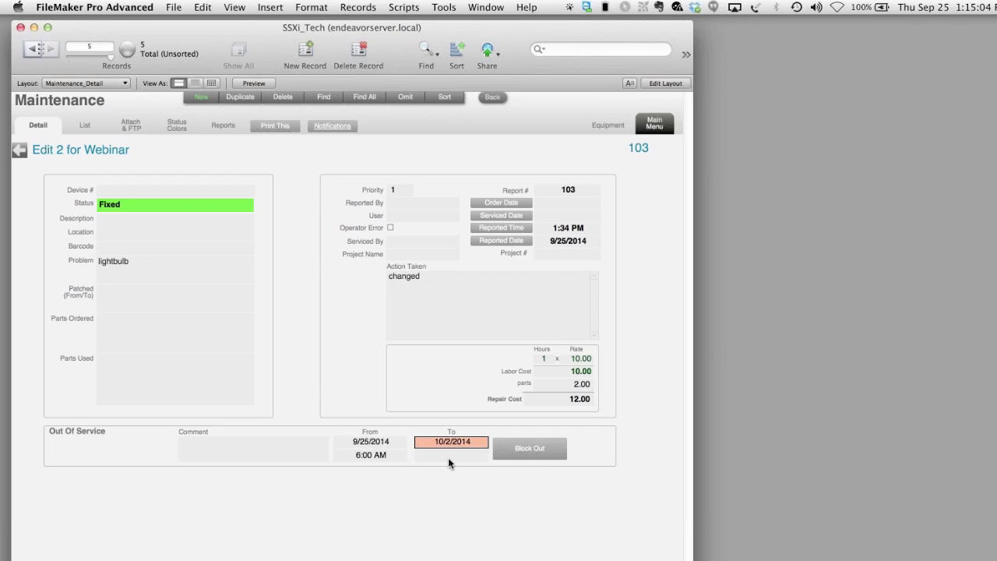
click(448, 456)
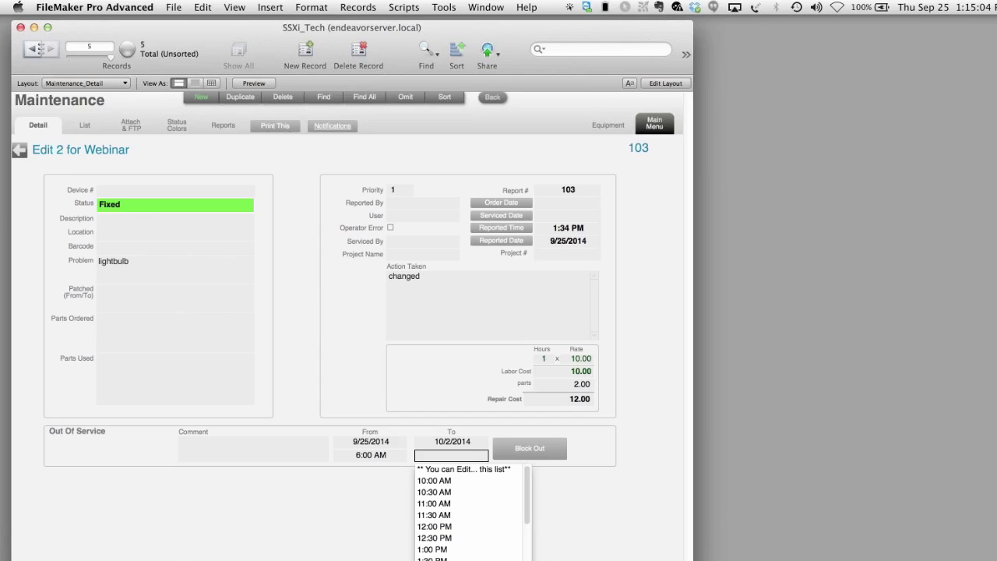
click(441, 560)
click(587, 492)
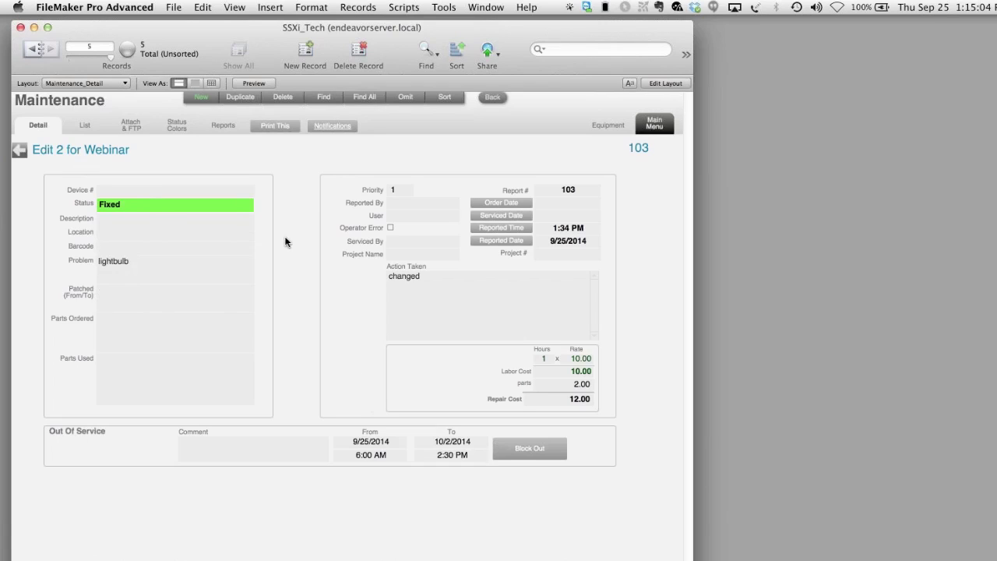
click(18, 152)
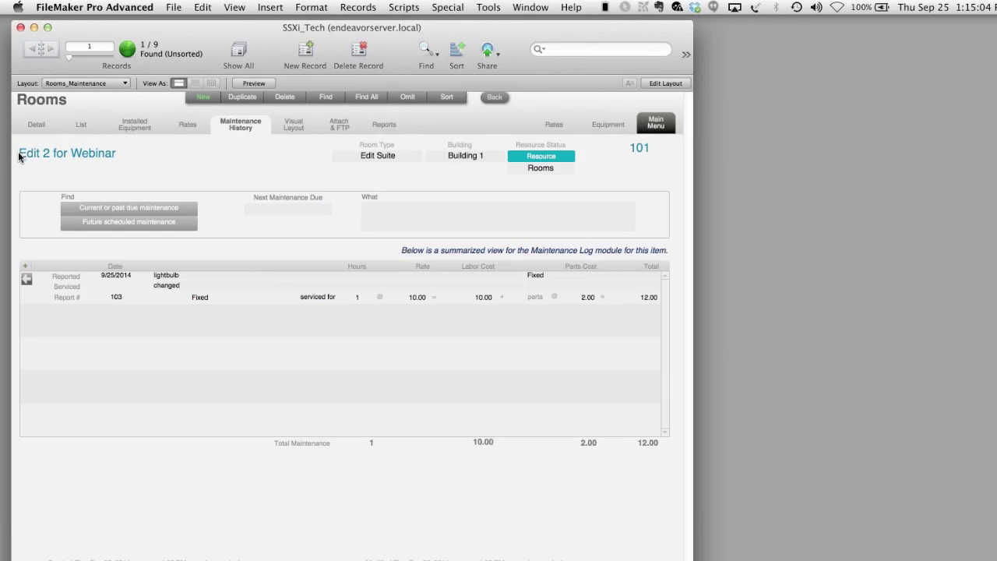
- Browse the room's Visual Layout, Attach & FTP and Installed Equipment tabs
click(305, 141)
click(263, 322)
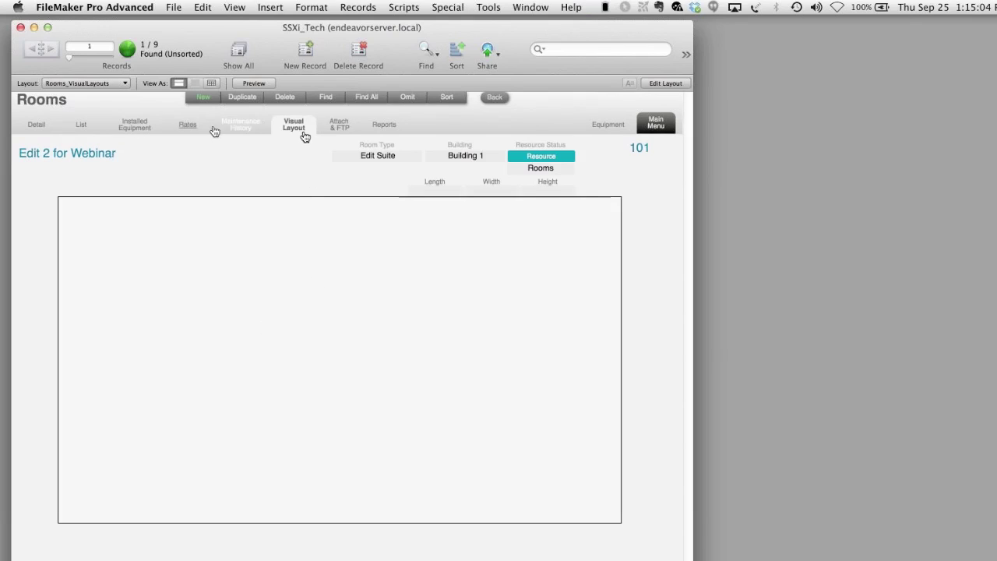
click(342, 130)
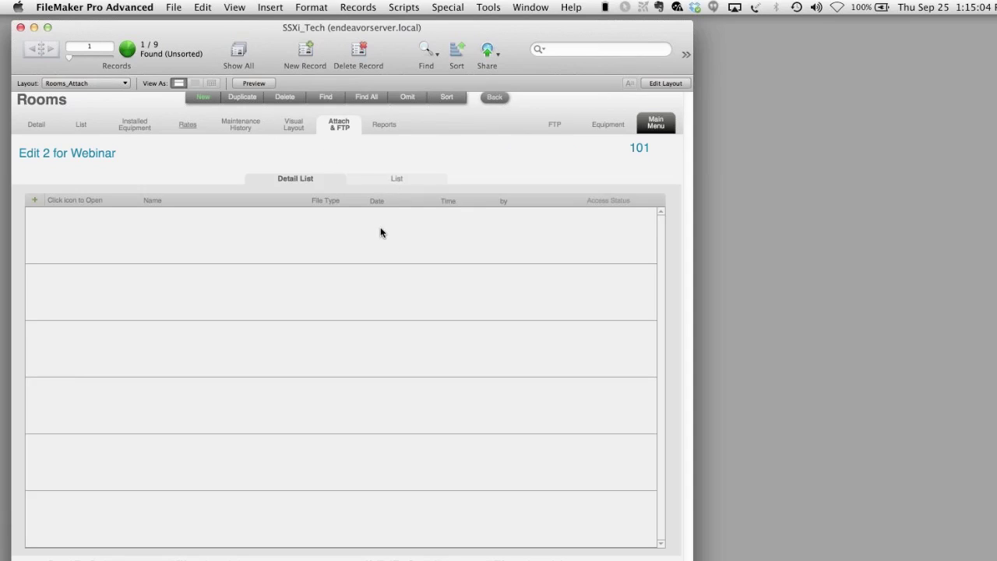
click(129, 134)
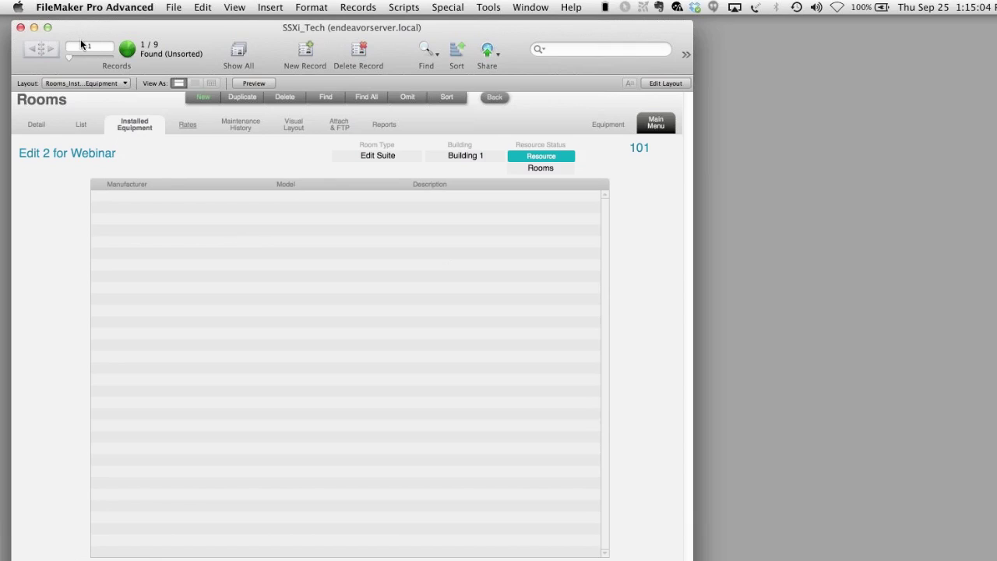
- Show all rooms, step back to Studio A, and open its Red Epic Camera #1 100 record
key(super+j)
click(24, 50)
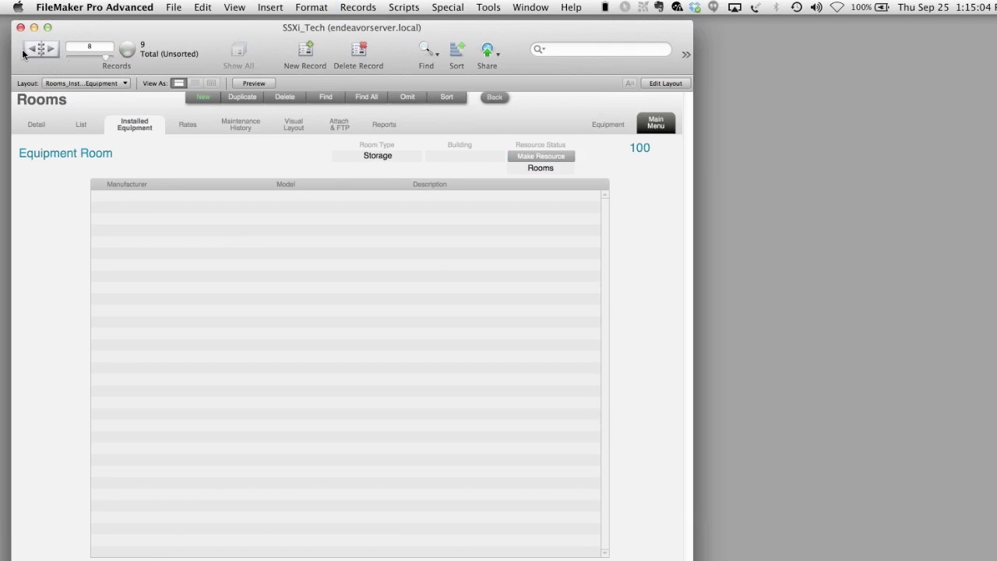
click(23, 50)
click(24, 51)
click(24, 51)
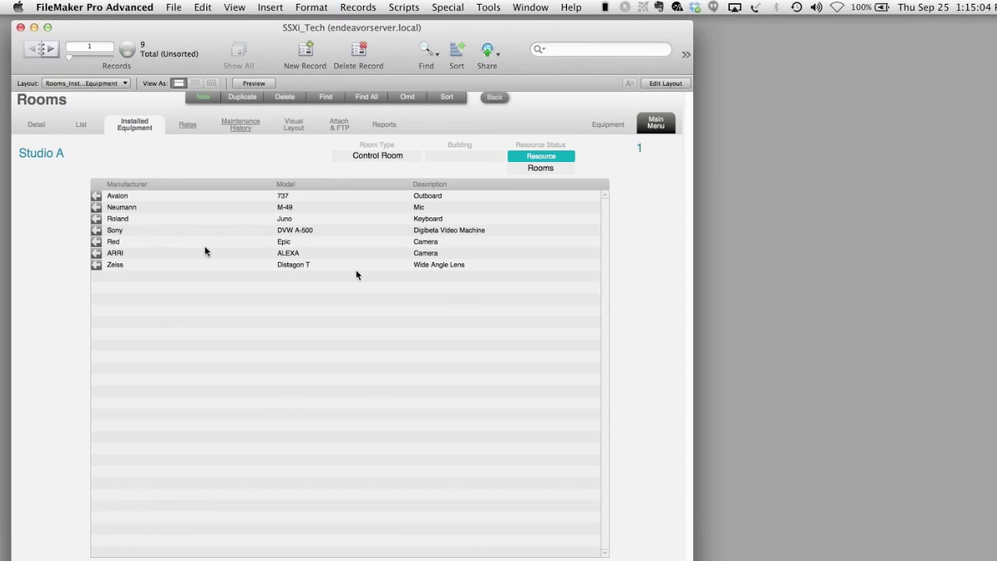
click(97, 242)
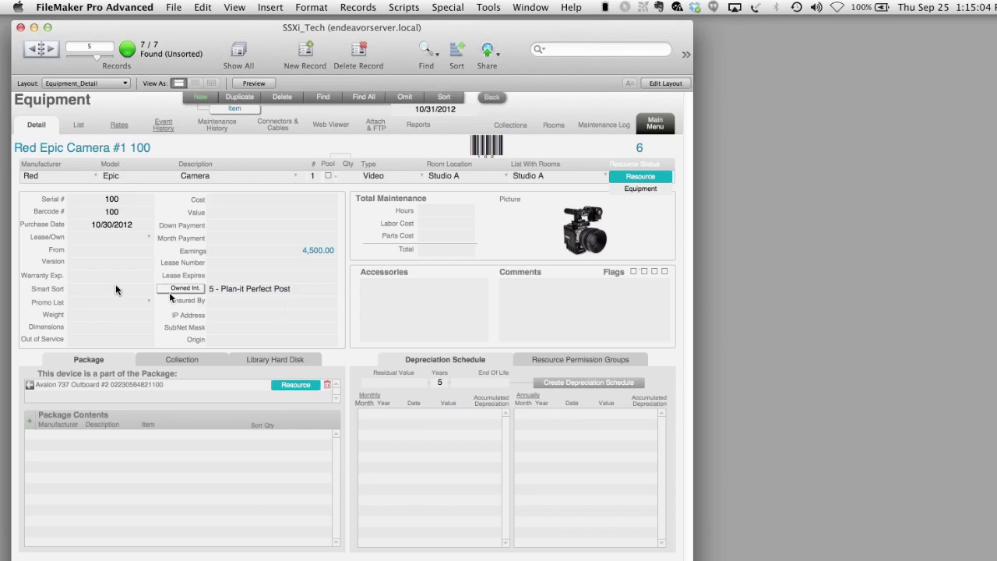
- Set the Red Epic camera's Promo List to Yes and its weight to 5
click(124, 235)
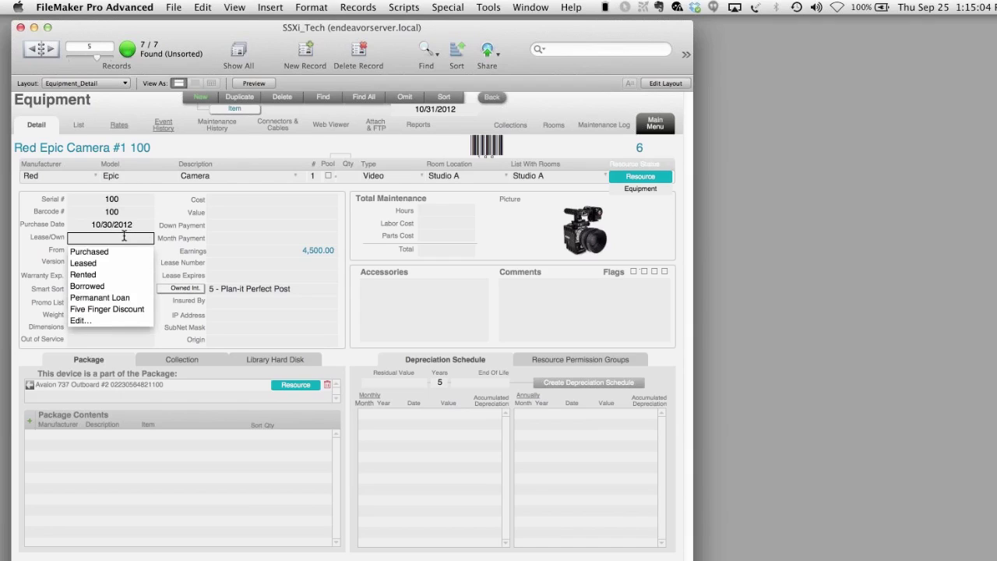
click(35, 253)
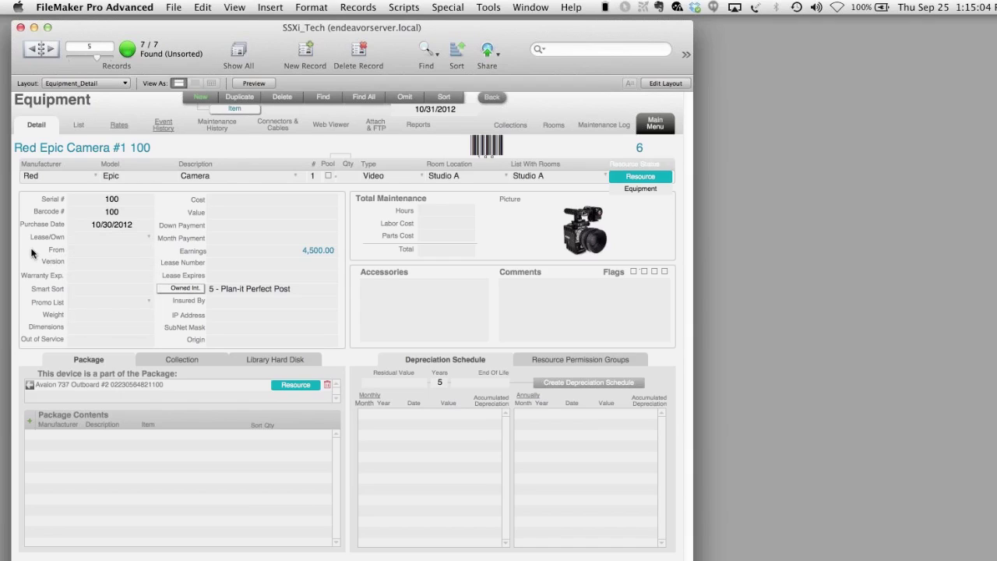
click(109, 307)
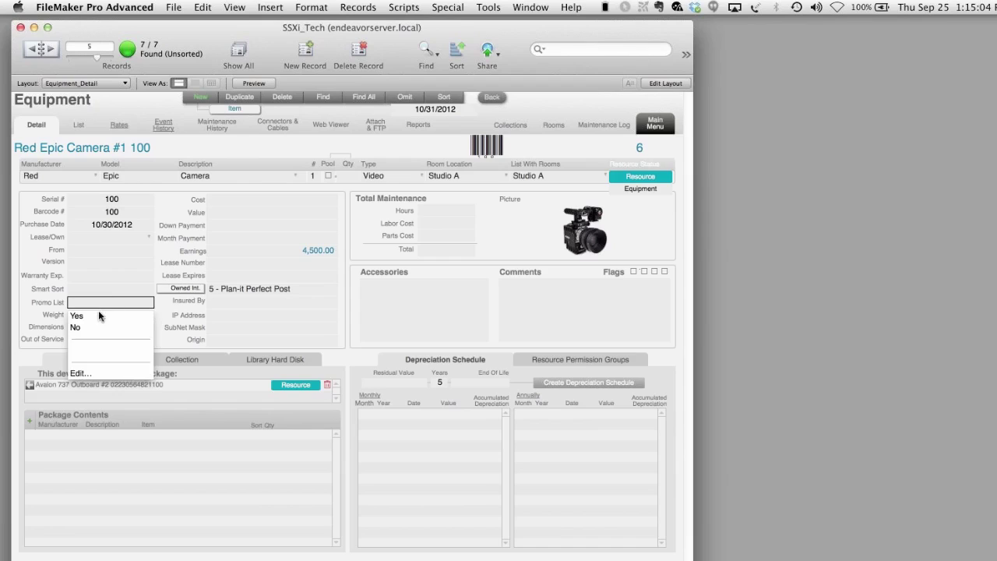
click(98, 315)
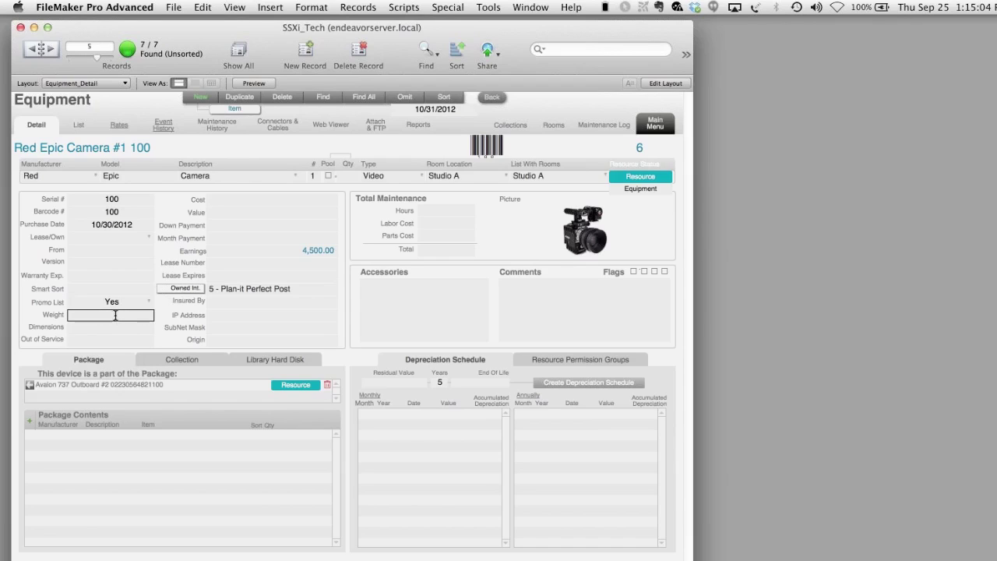
text(5)
click(166, 307)
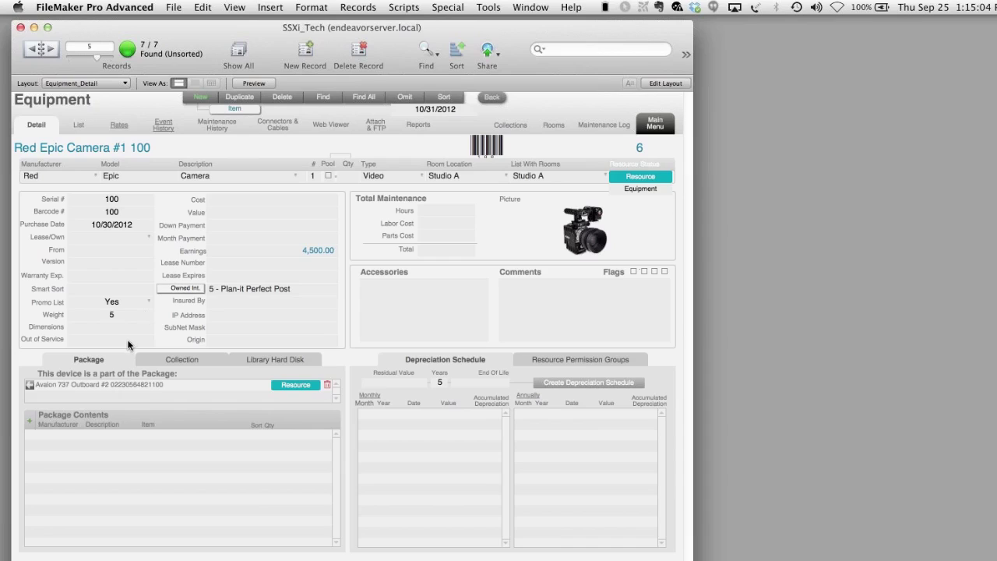
- Leave Value and payment fields empty and keep Plan-it Perfect Post as owner
click(233, 212)
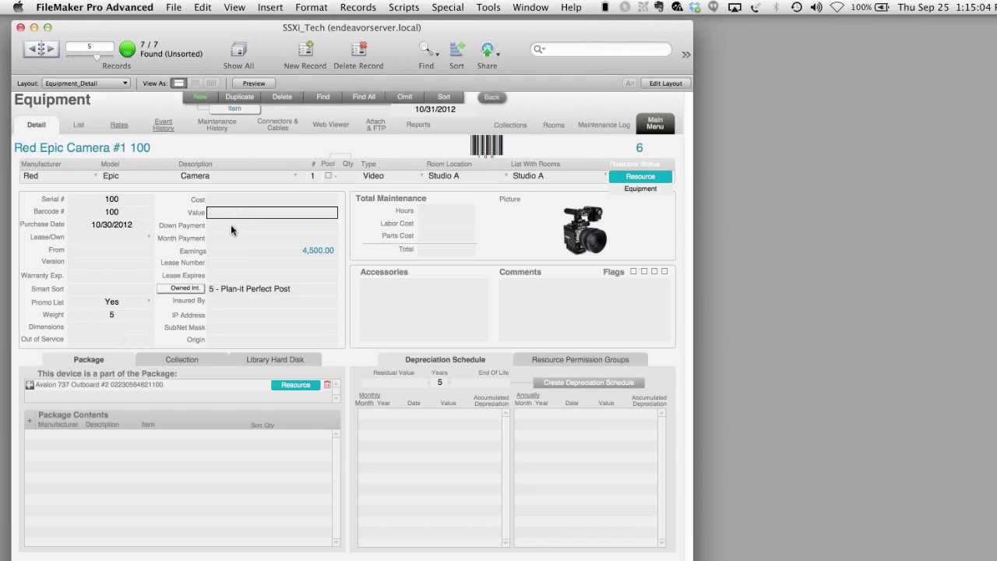
click(231, 224)
click(233, 238)
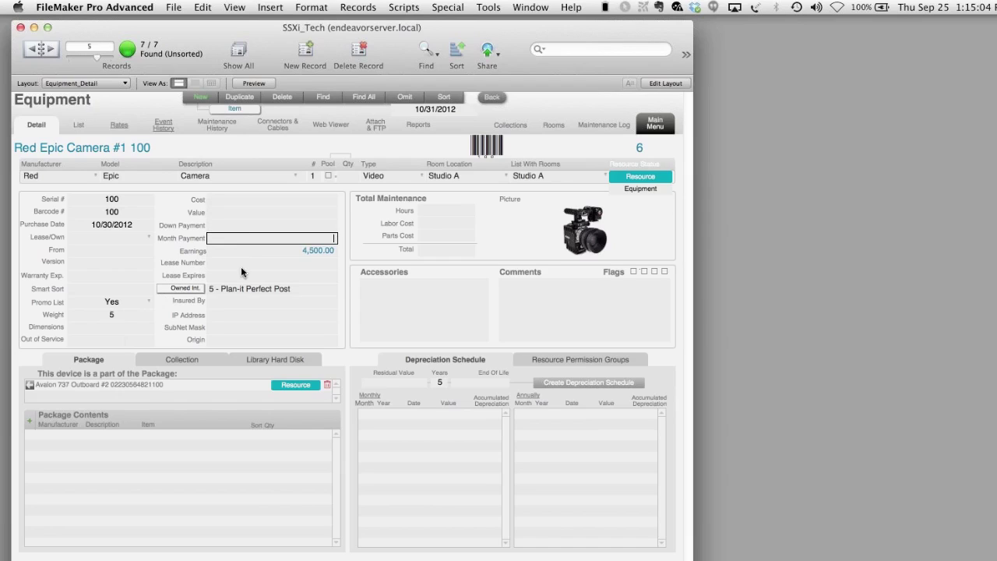
click(285, 254)
click(226, 291)
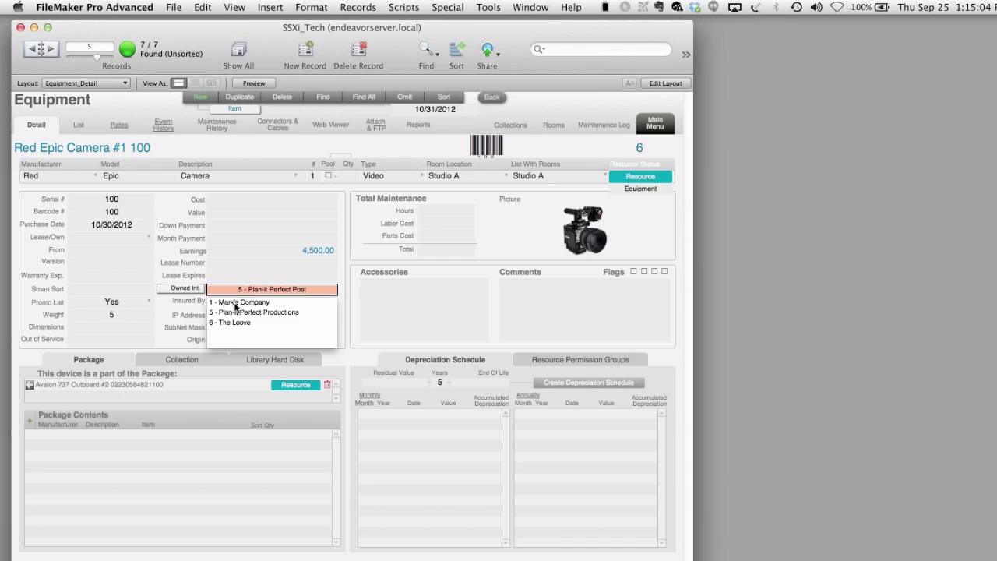
click(352, 260)
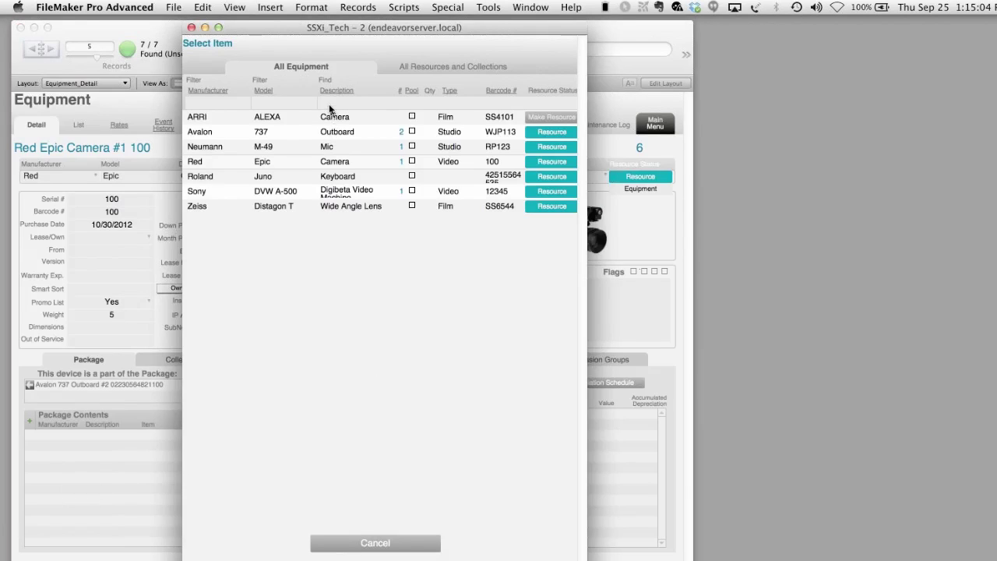
- Add Camera Op to the package contents by searching 'cam' in All Resources and Collections
click(461, 66)
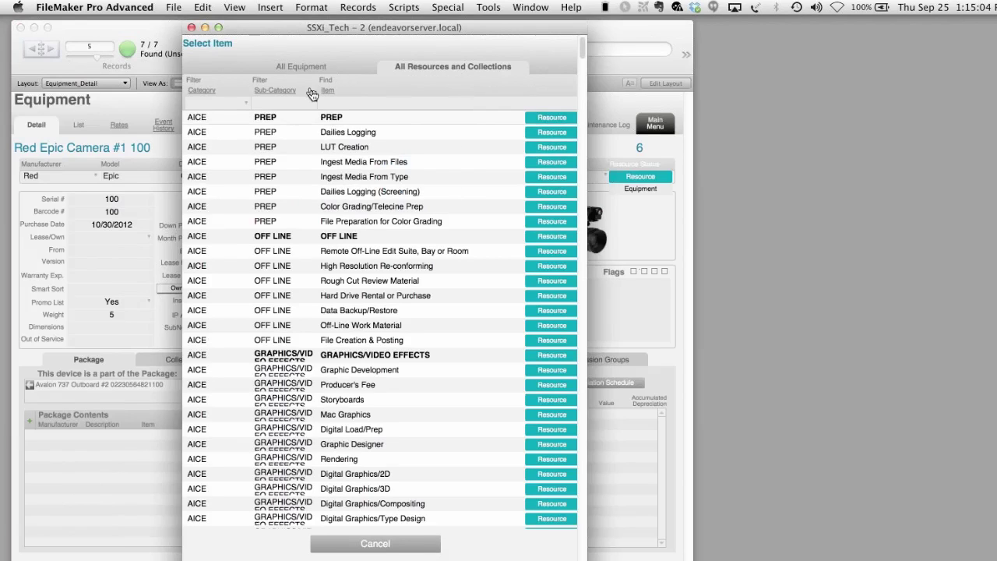
click(328, 102)
text(cam)
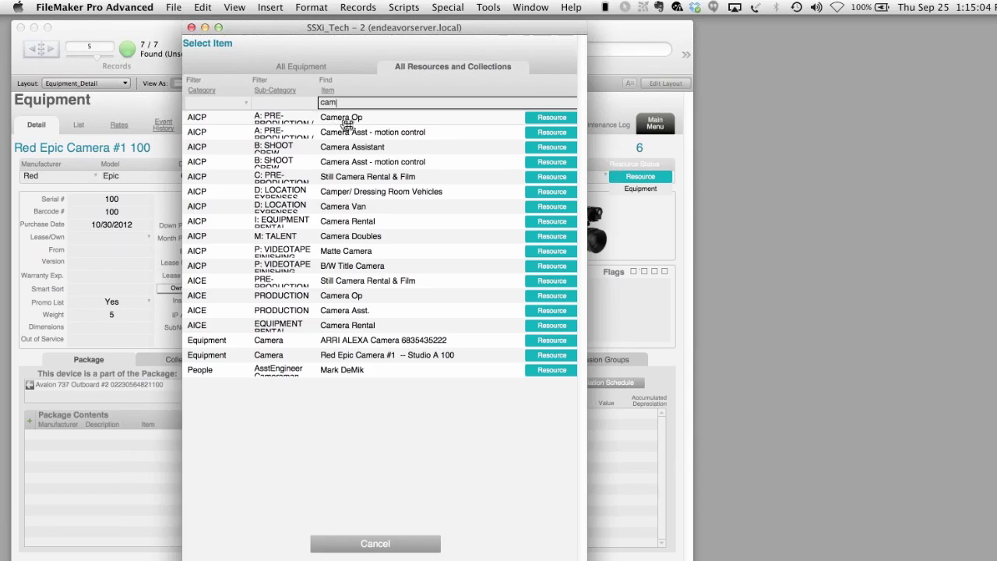
click(341, 118)
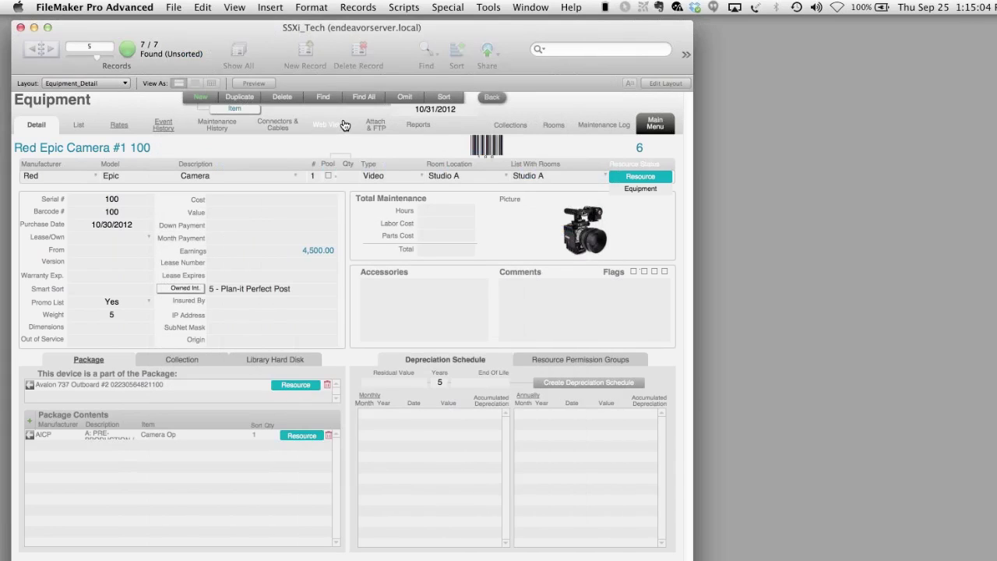
- Add the Zeiss Distagon T wide angle lens using the Equipment category filter
click(31, 433)
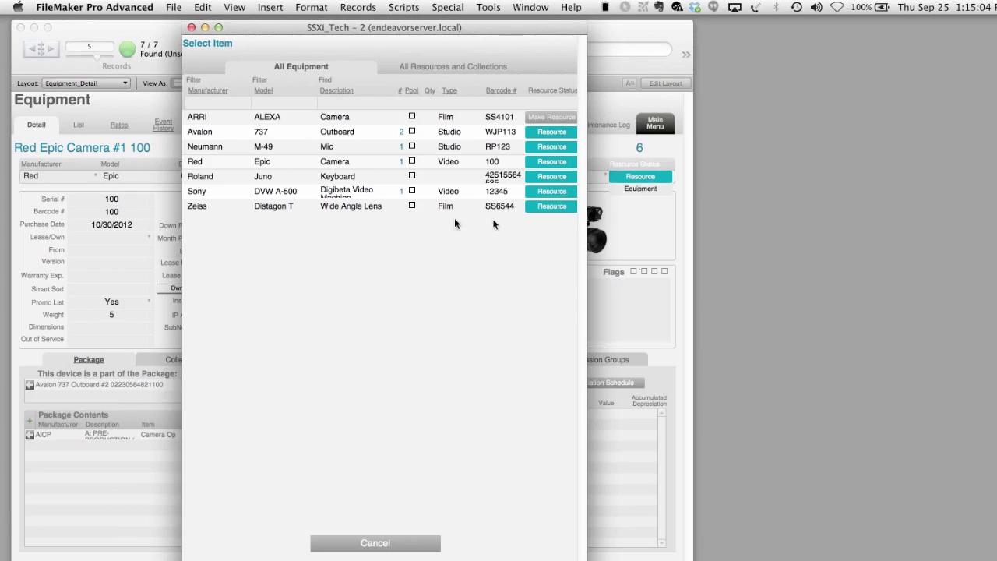
click(477, 70)
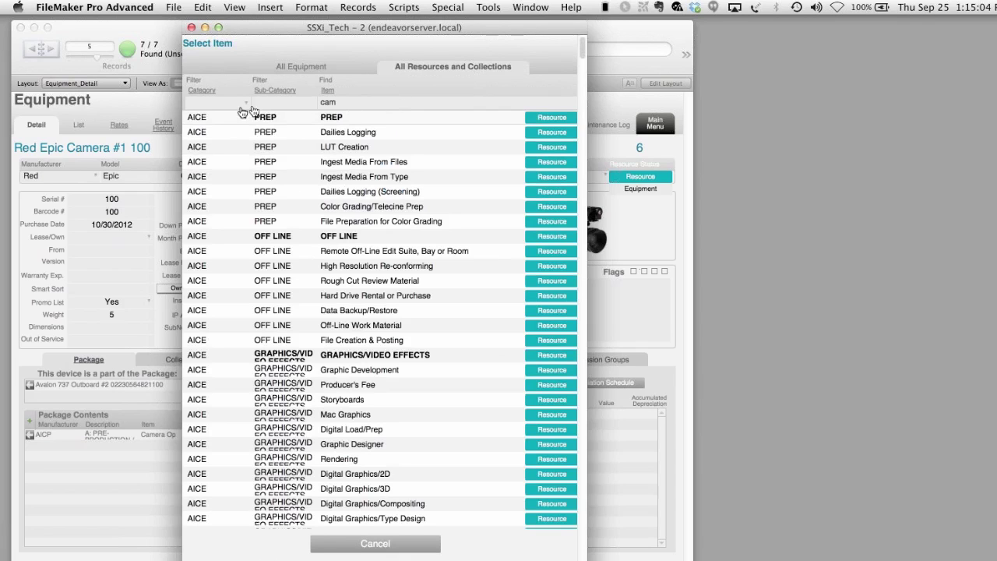
click(218, 105)
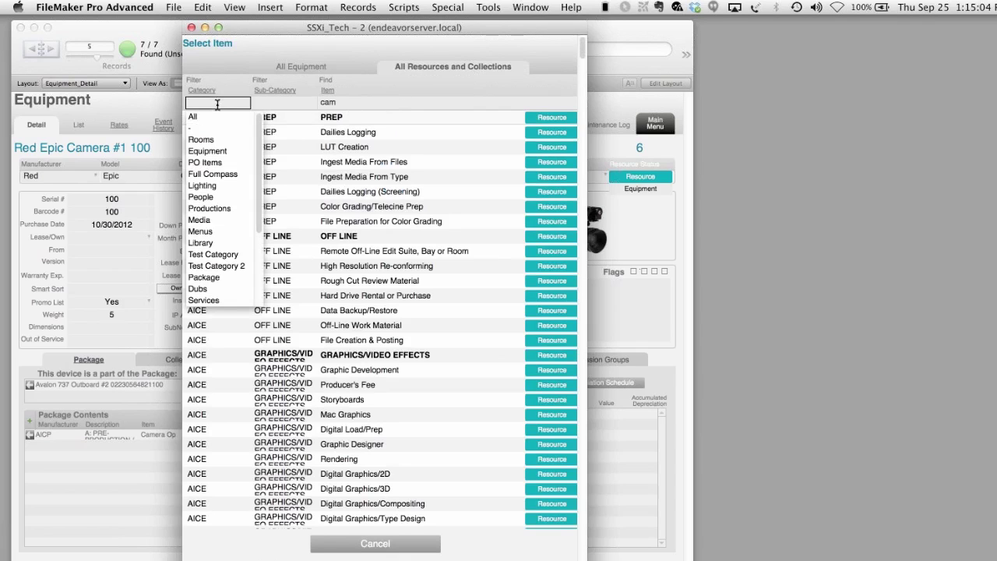
click(216, 153)
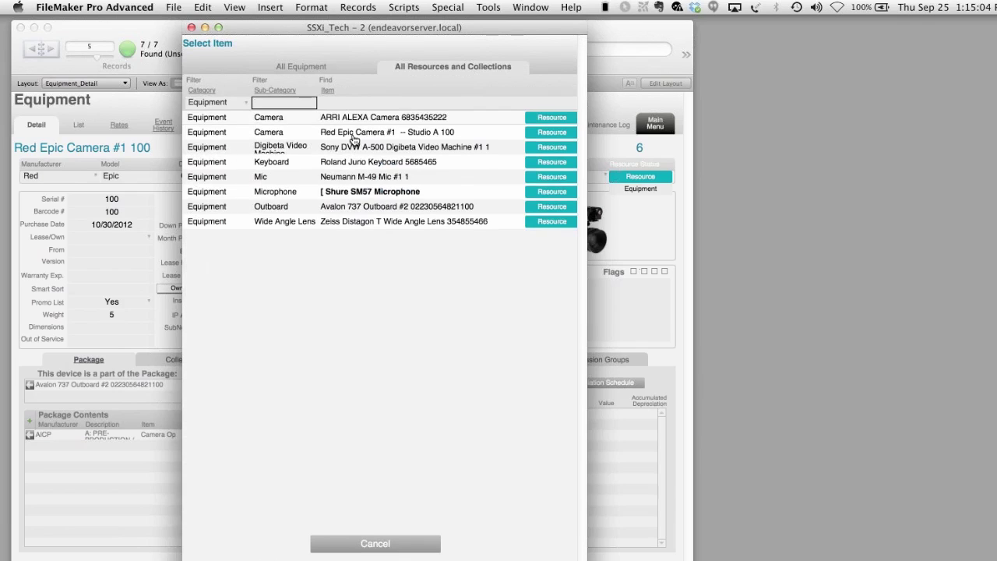
click(356, 224)
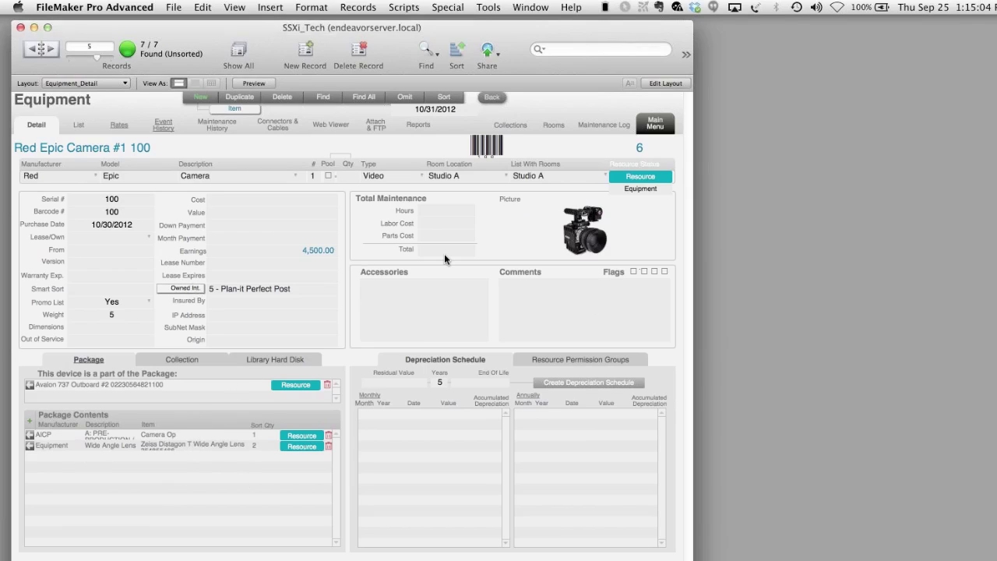
click(440, 294)
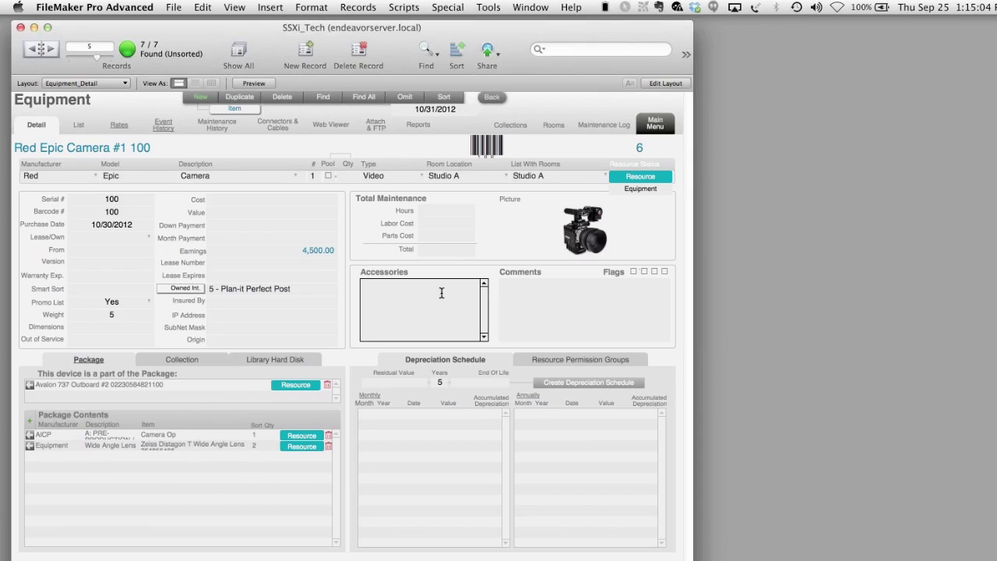
- Enter a cost of 40,000 and a residual value of 20,000 for the camera
click(558, 291)
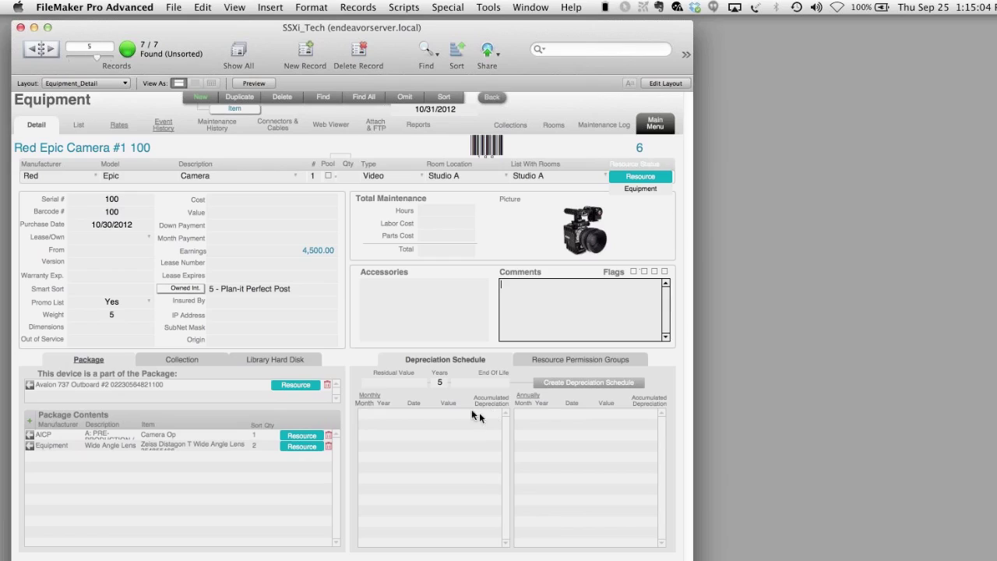
click(276, 200)
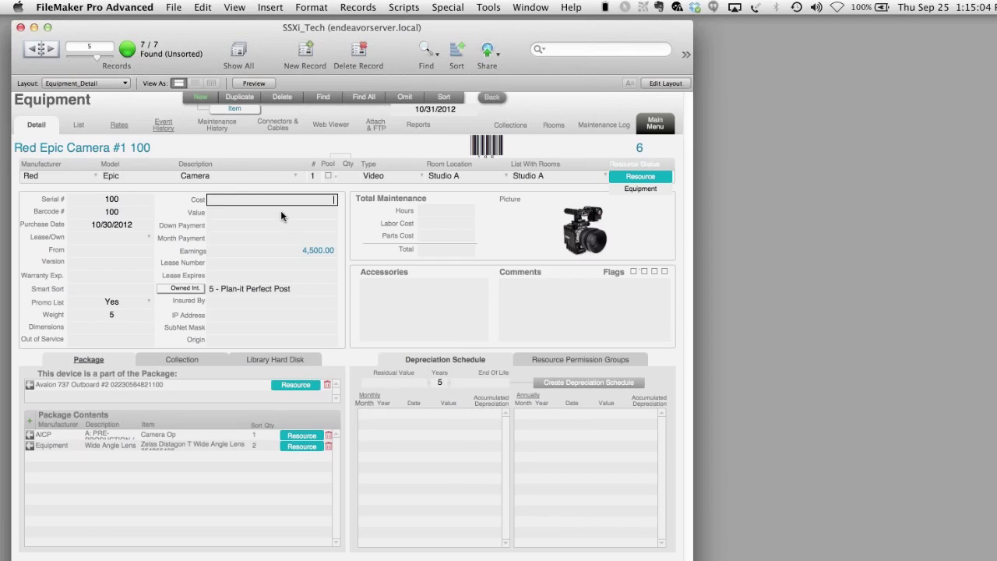
text(40000)
key(Return)
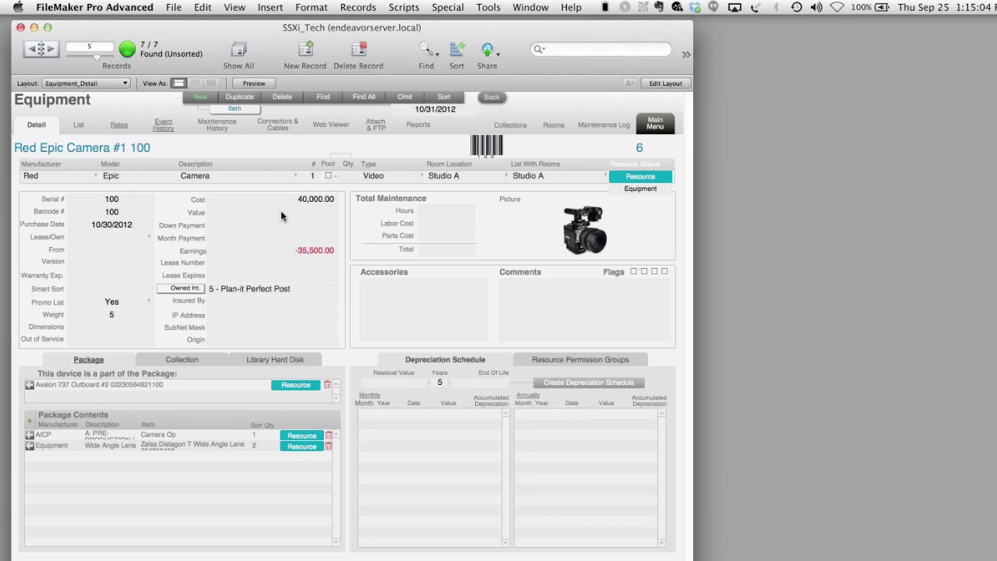
click(397, 383)
text(20000)
key(Return)
- Generate the depreciation schedule and show the camera's resource permission groups
click(606, 387)
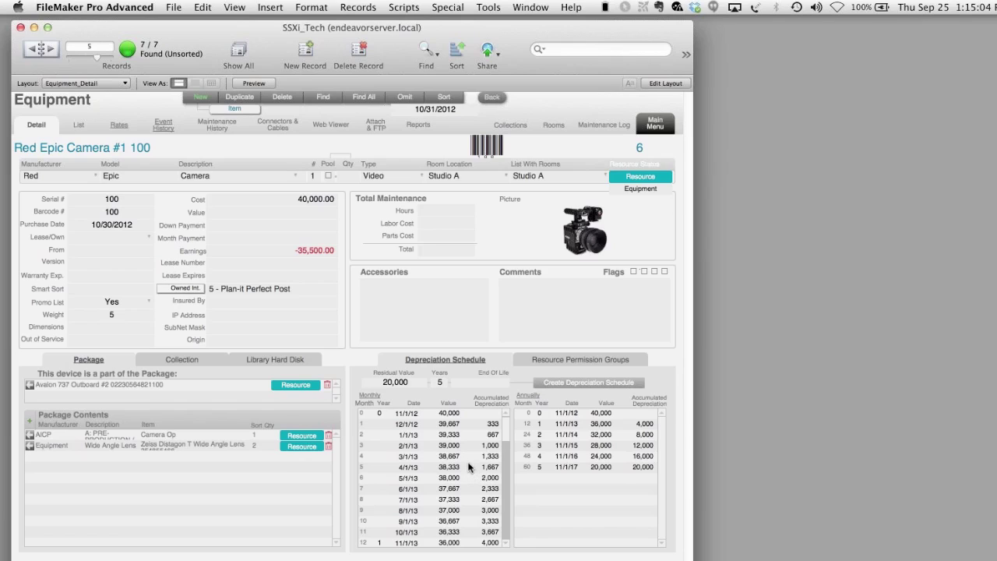
scroll(468, 466, down, 10)
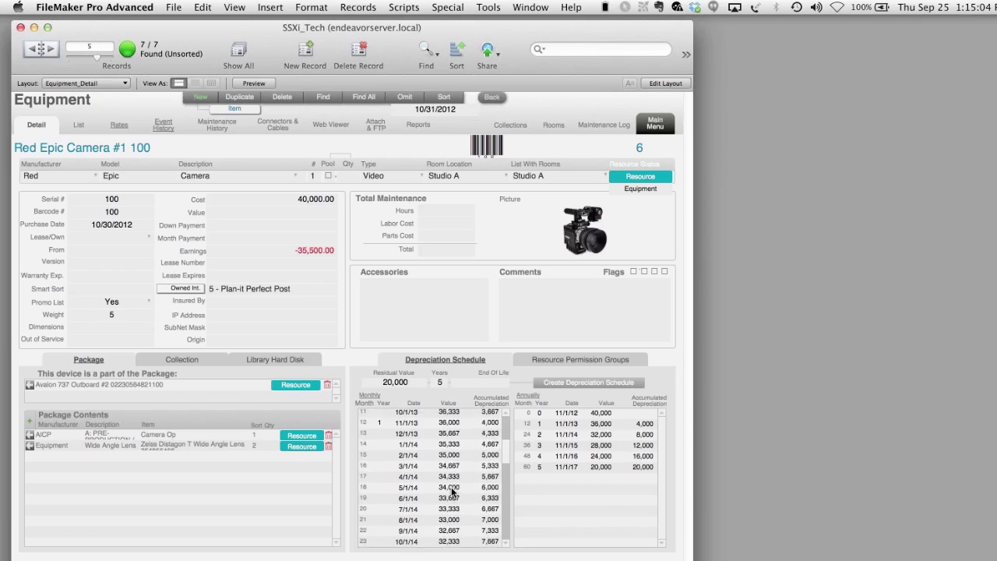
scroll(452, 493, up, 10)
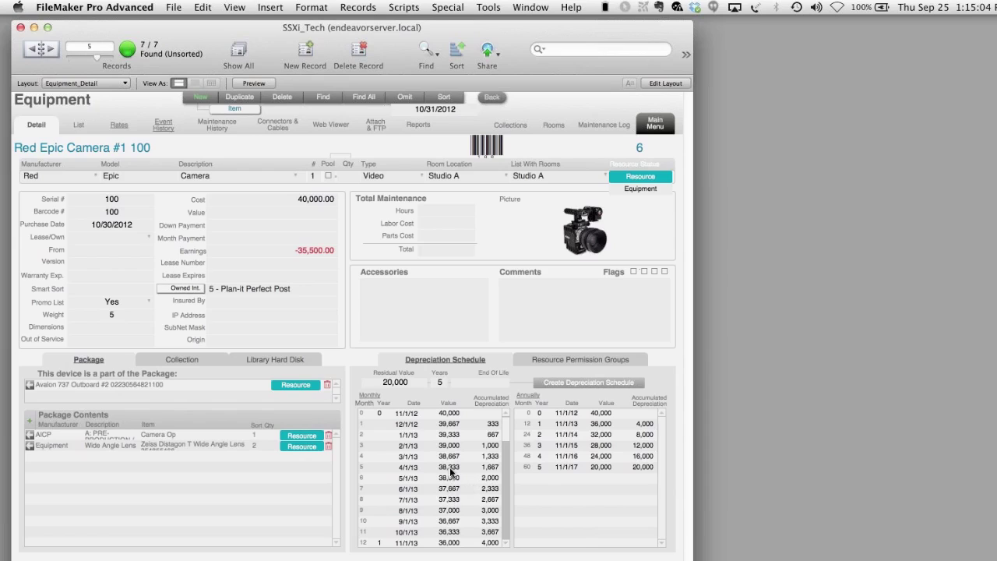
click(594, 359)
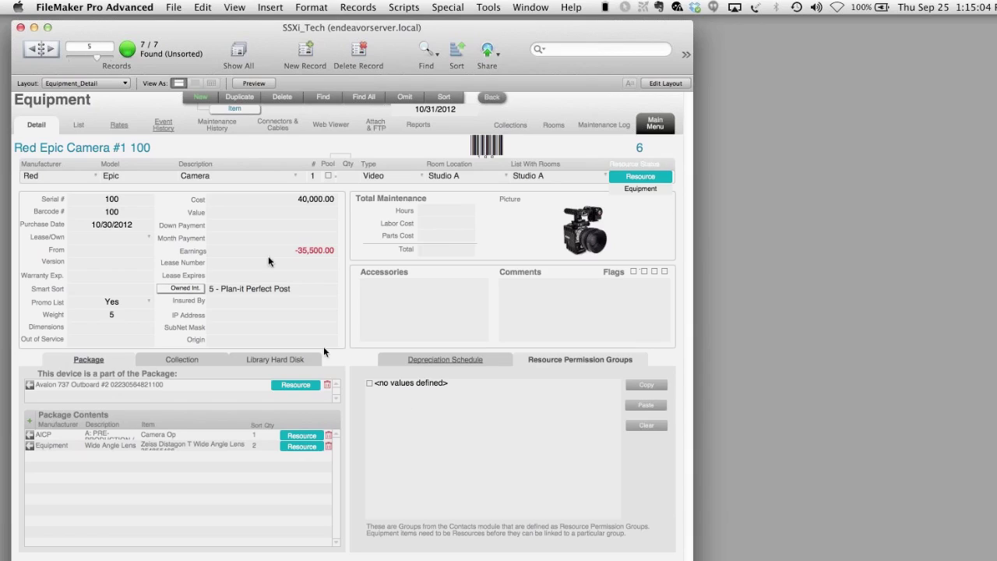
- Set up a quick rate with Day unit, _Day suffix and .1 percent of value
click(119, 125)
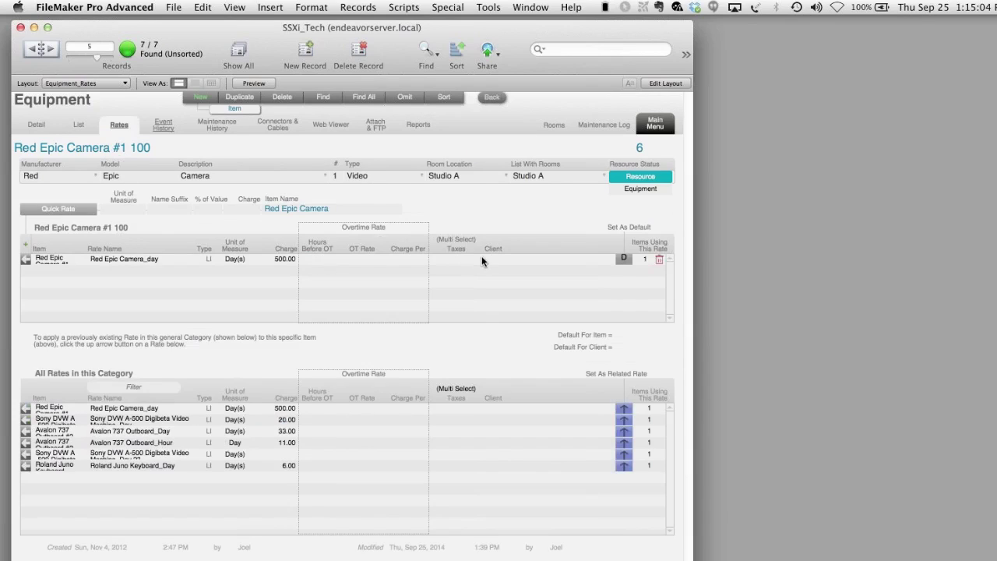
click(116, 210)
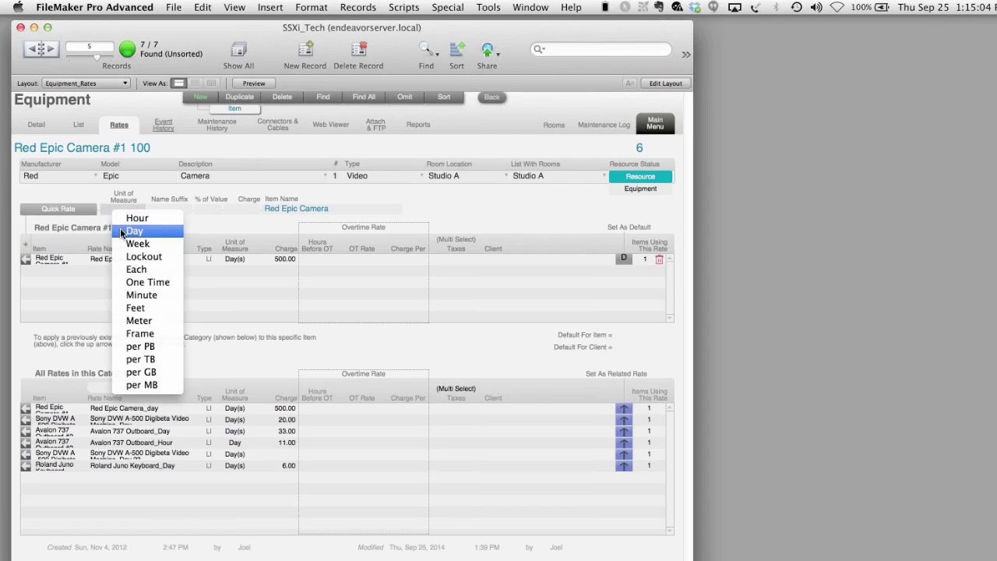
click(123, 231)
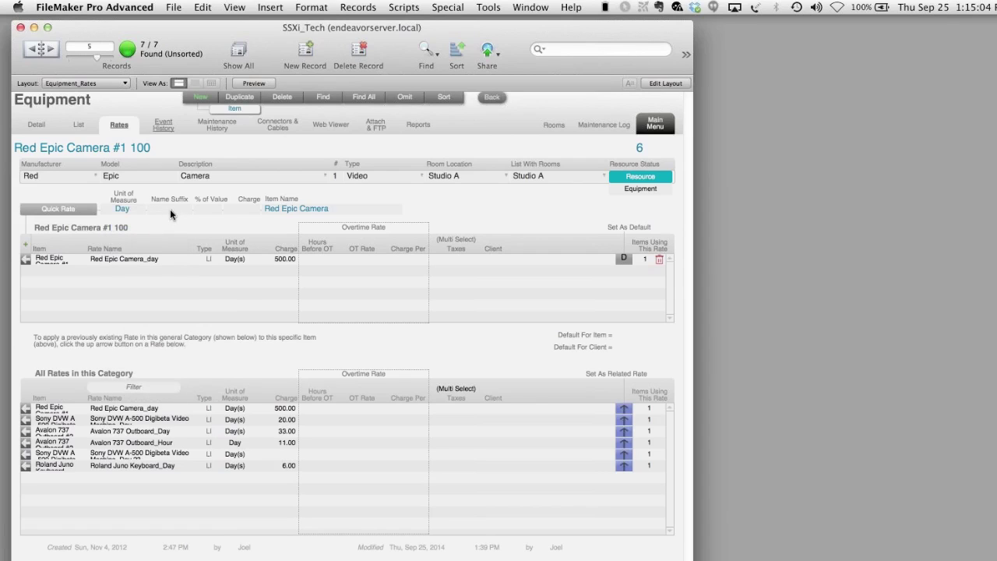
click(170, 209)
click(172, 221)
click(211, 208)
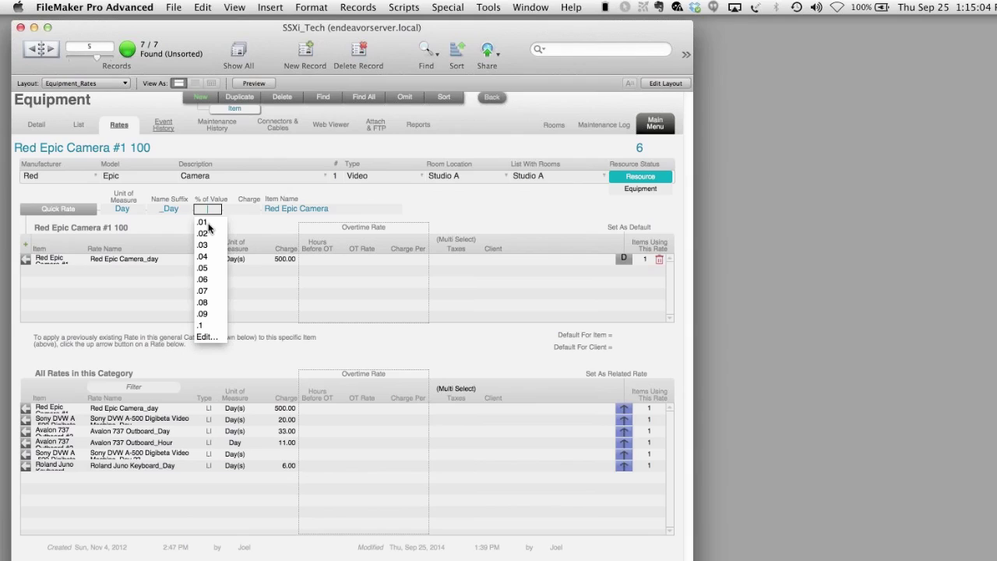
click(207, 326)
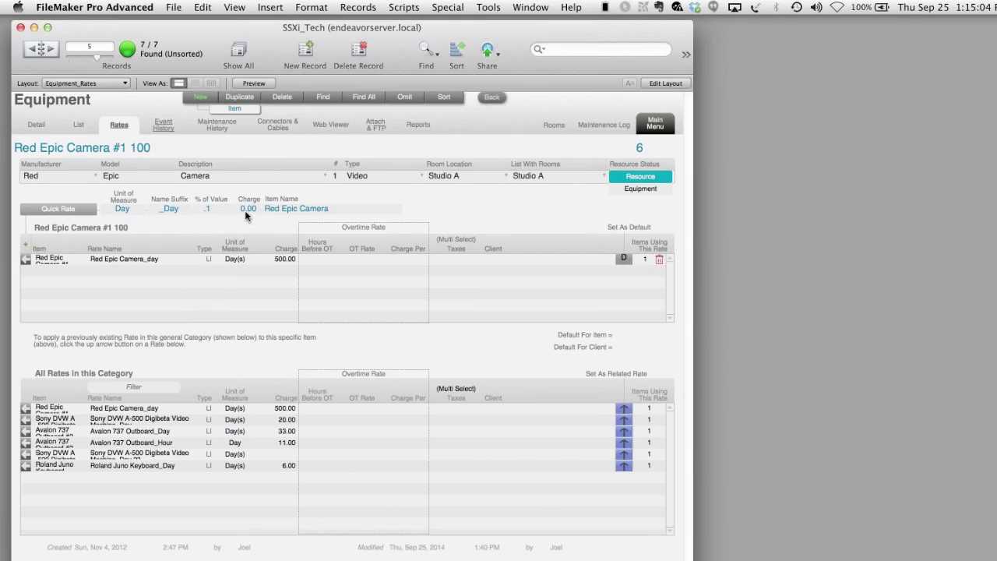
click(200, 210)
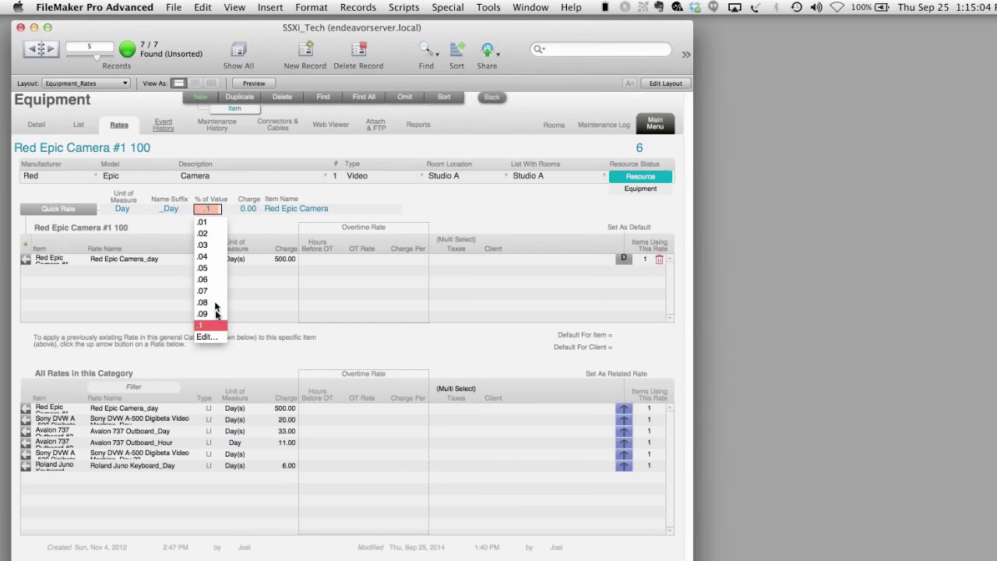
click(230, 248)
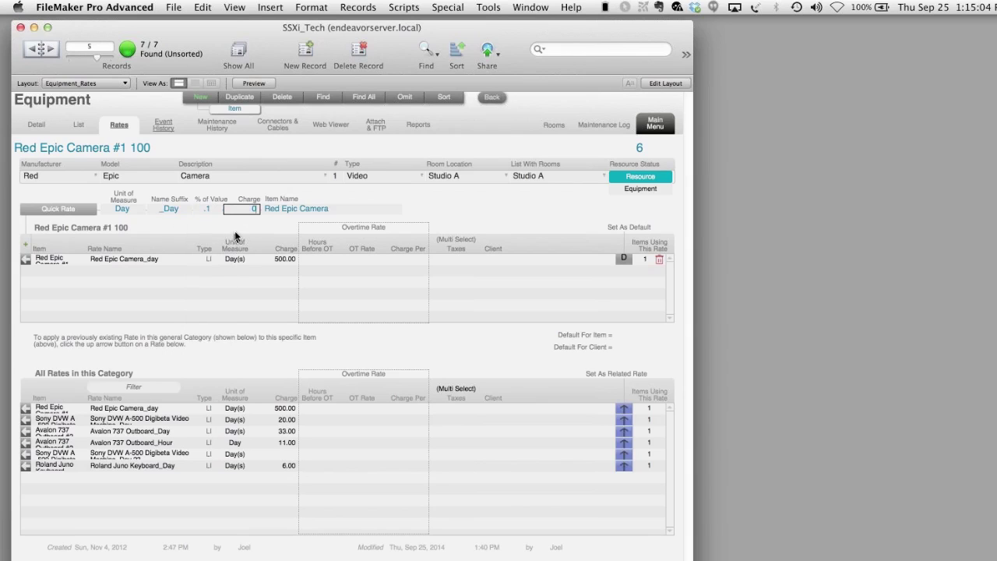
- Enter a 400 charge to create the Red Epic Camera_Day 2 rate
click(242, 208)
text(400)
click(89, 207)
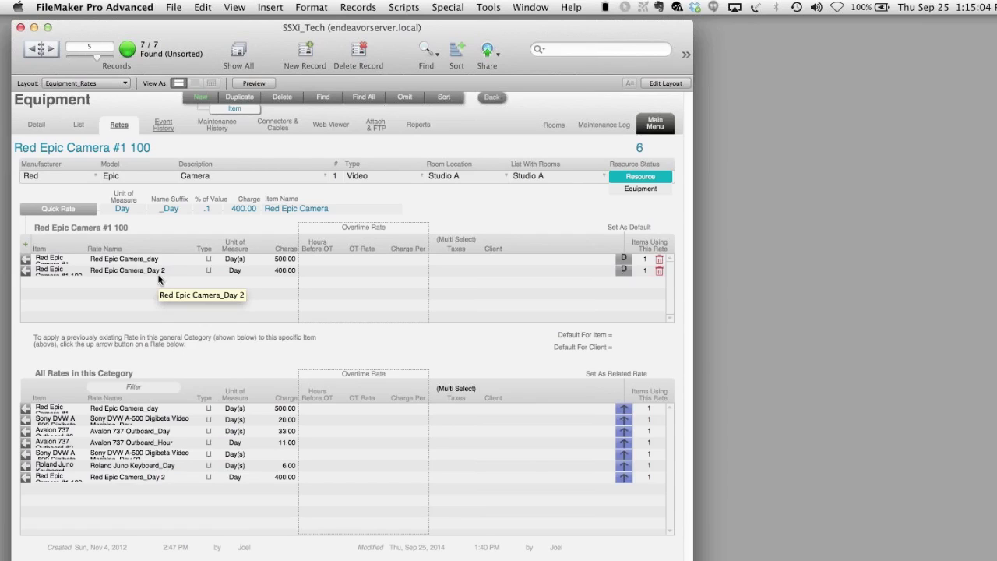
click(25, 271)
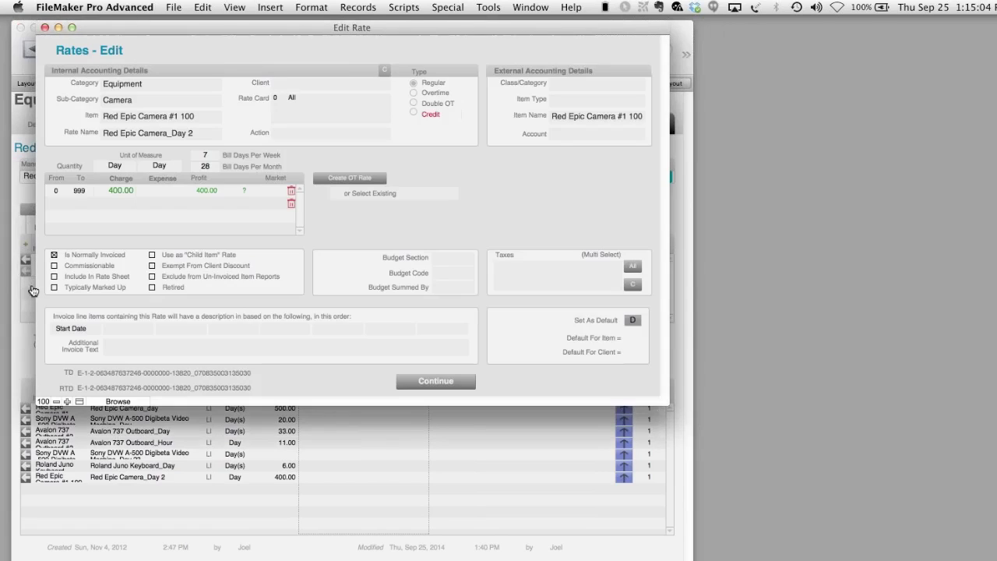
- Change the Day 2 rate's bill days per month from 28 to 12, then view event history
click(201, 157)
click(213, 166)
drag(212, 166, 200, 167)
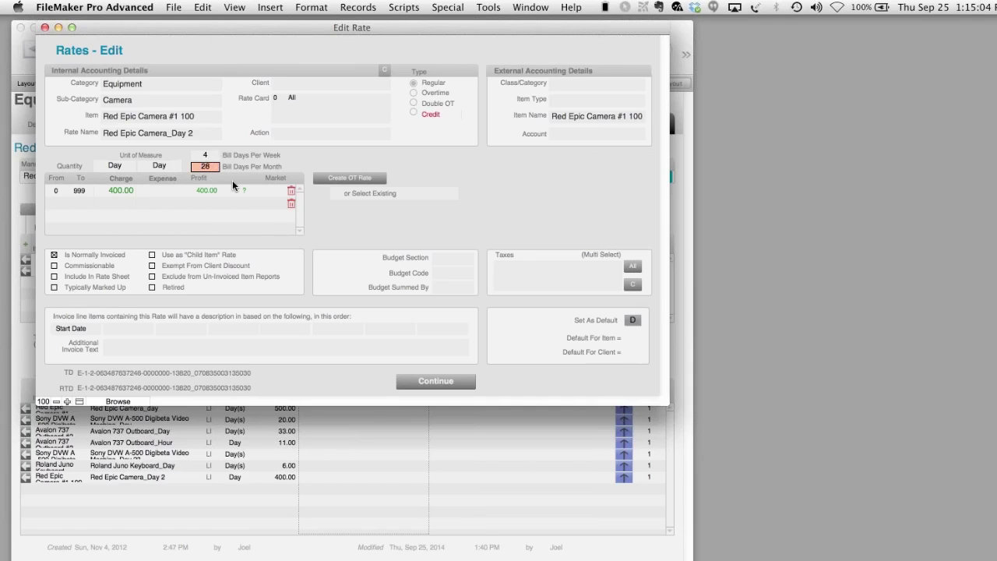
text(12)
click(303, 156)
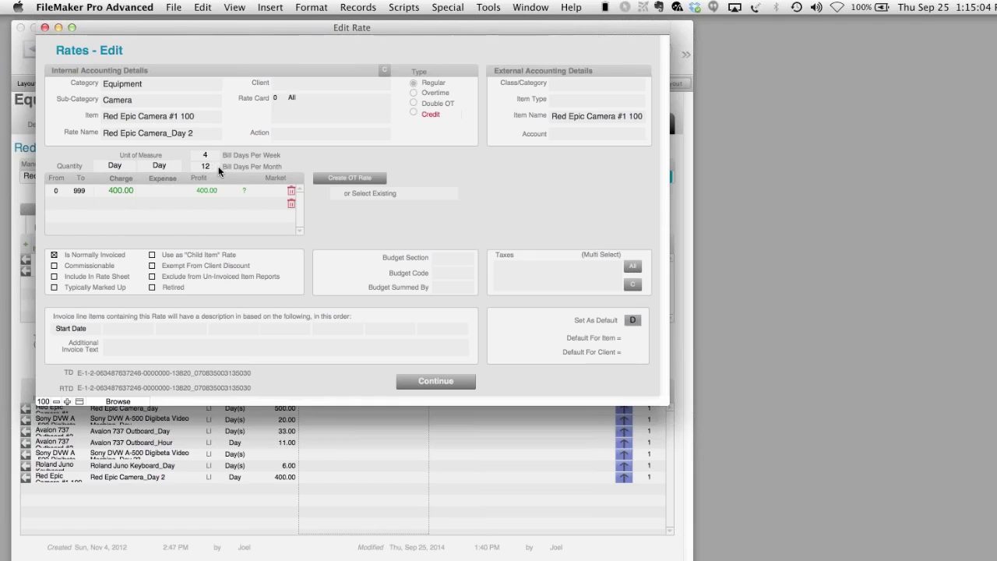
click(424, 381)
click(425, 382)
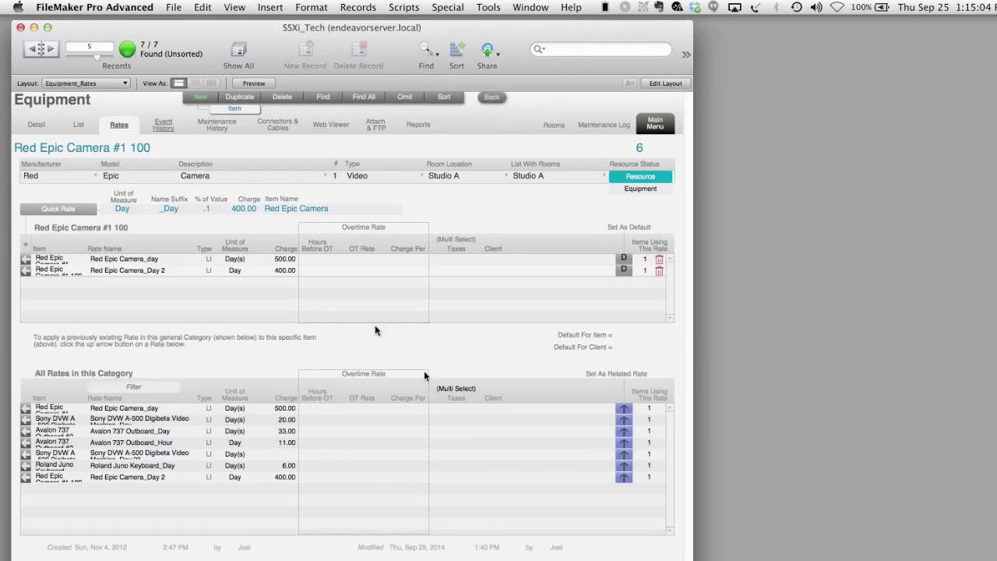
click(169, 131)
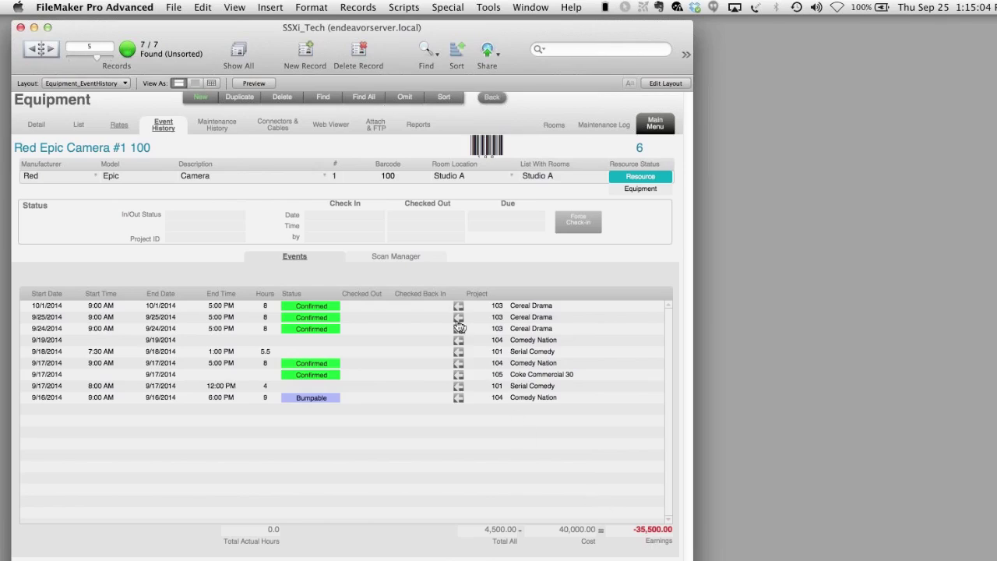
- Log barcode SS4101 as scanned in the Equipment Room with a 'scratched' comment
click(404, 257)
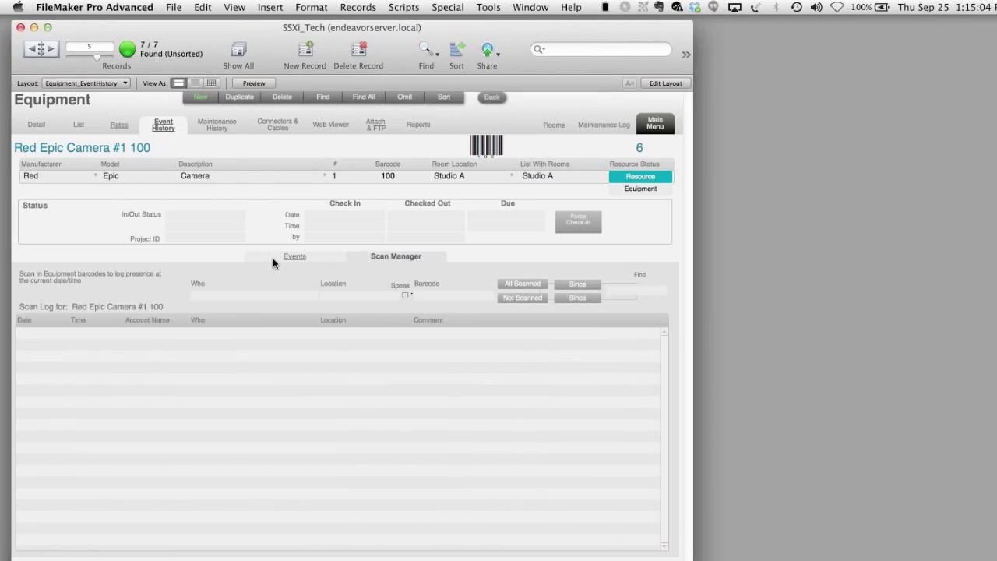
click(209, 297)
click(327, 296)
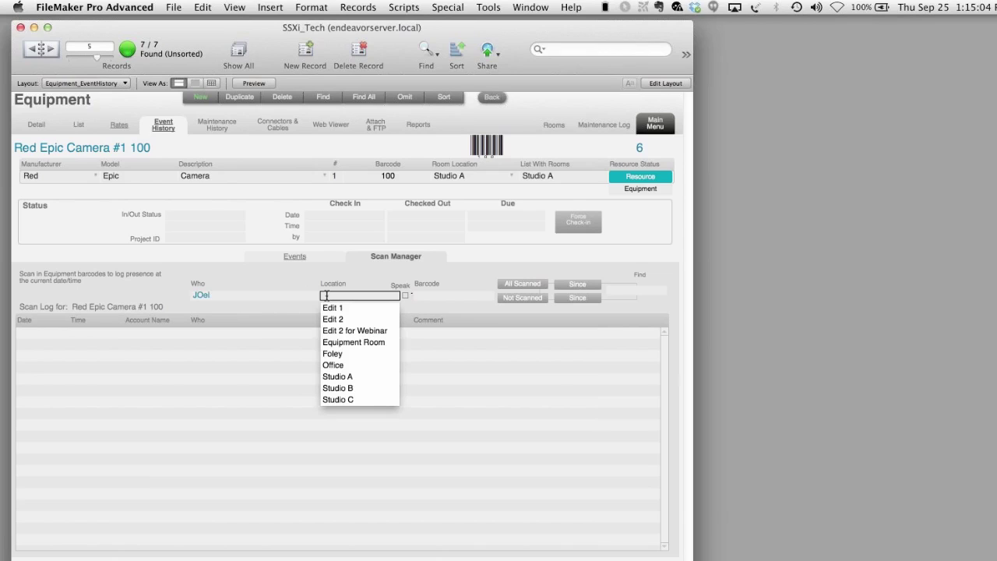
click(335, 343)
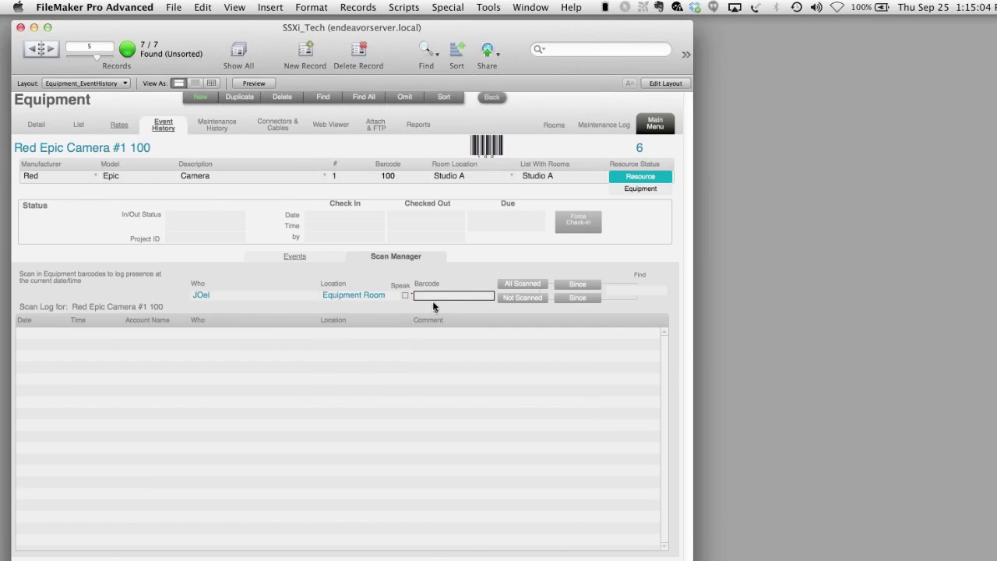
click(47, 49)
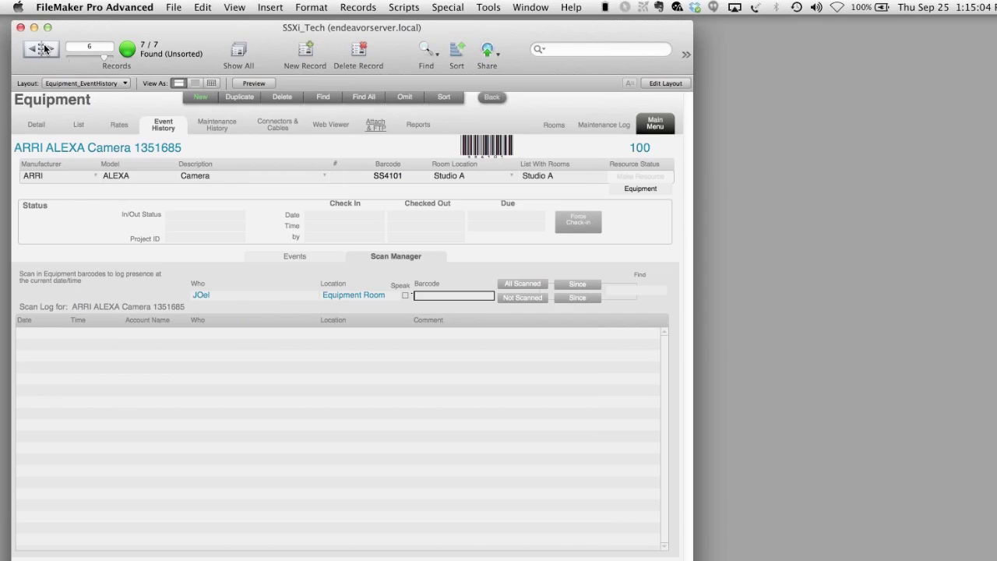
click(32, 49)
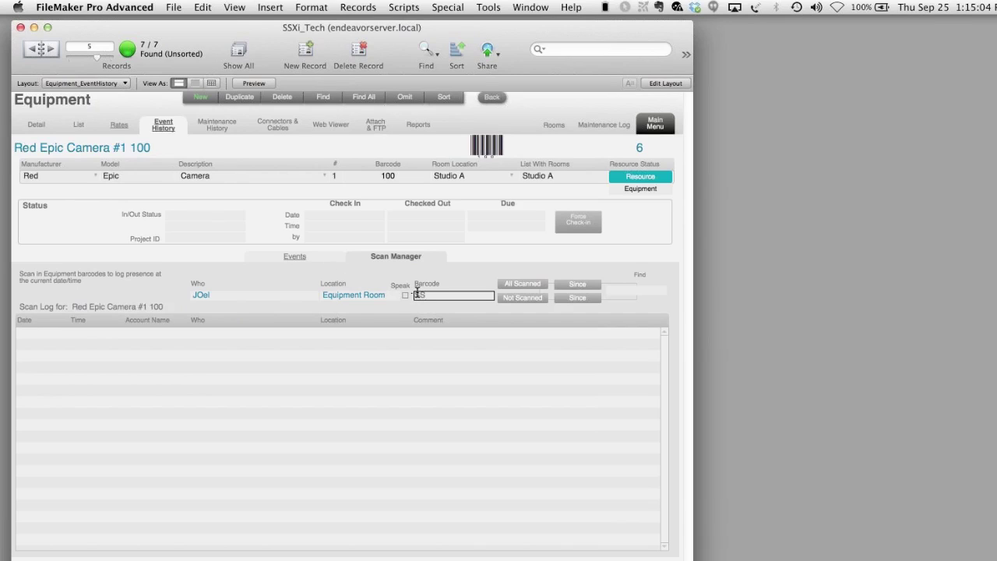
text(01)
key(Return)
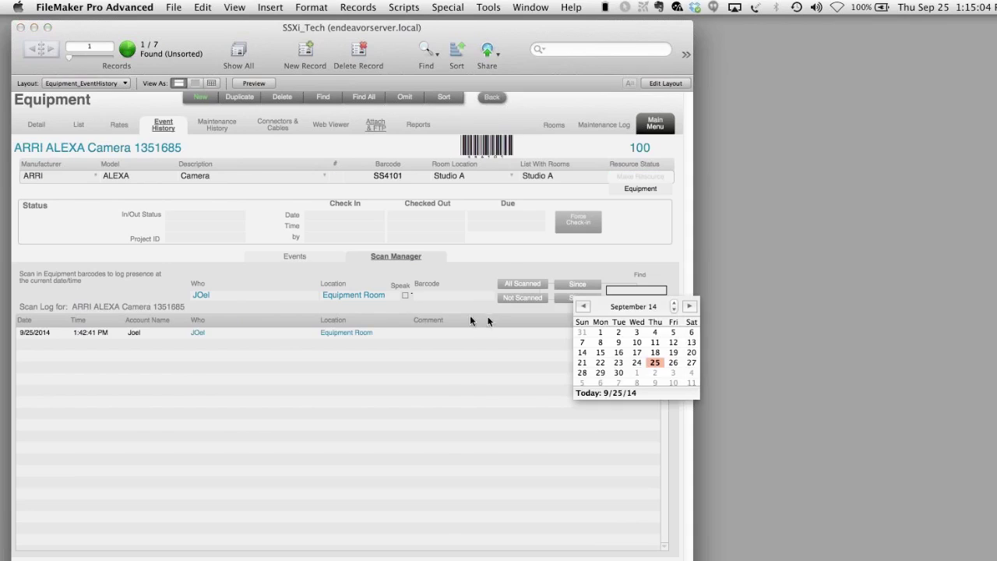
click(505, 260)
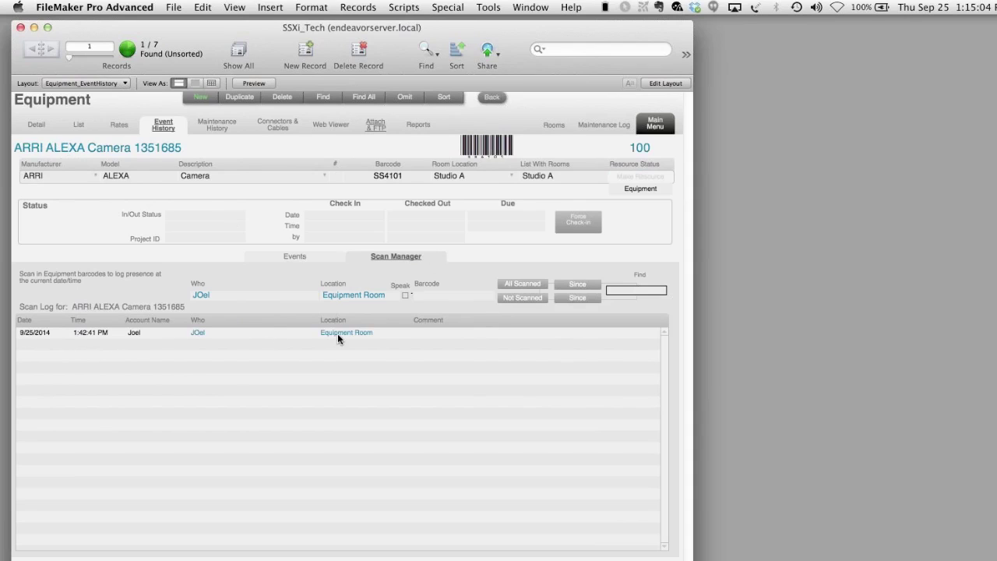
click(427, 333)
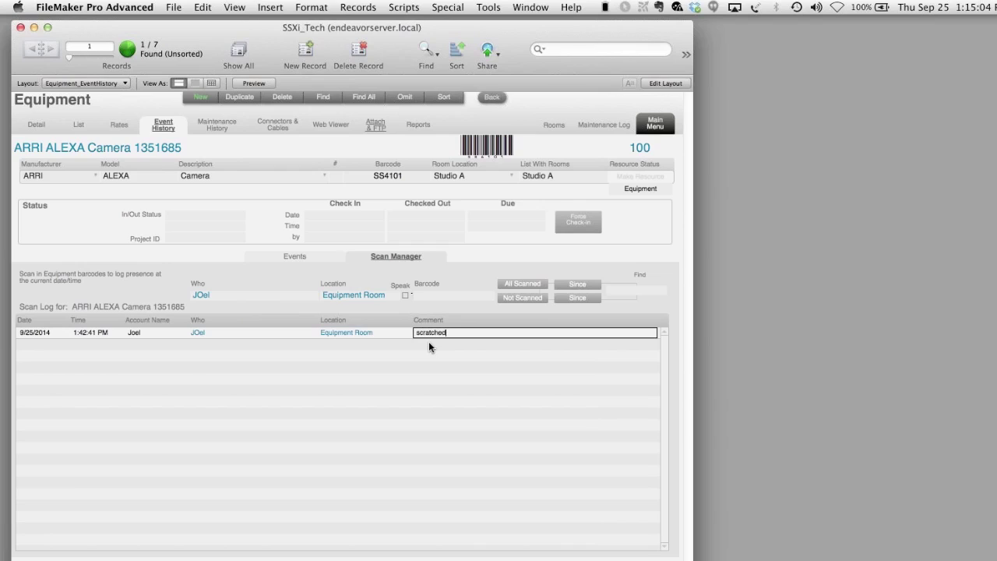
click(429, 343)
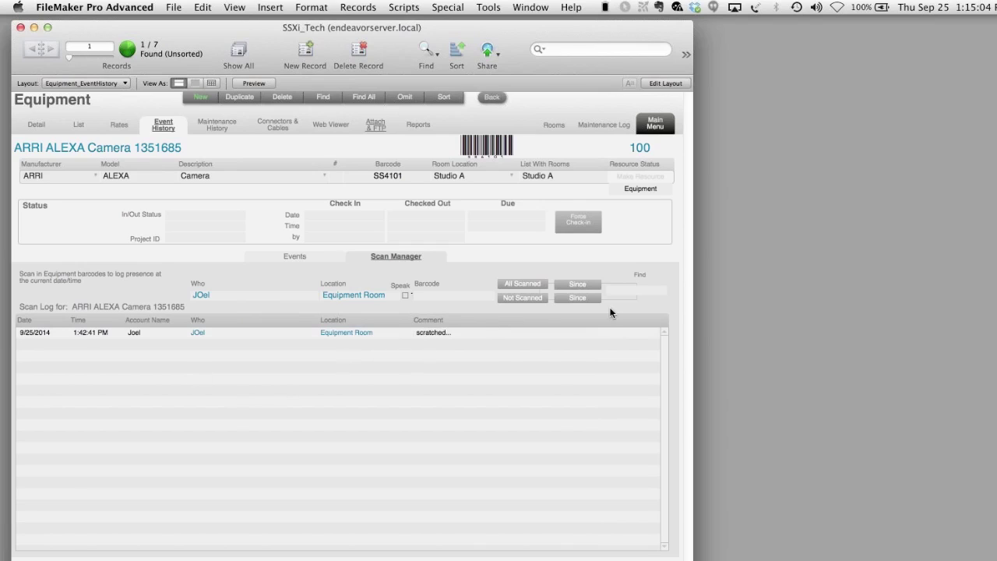
- List the equipment not scanned since 9/1/2014
click(535, 292)
click(628, 289)
click(602, 332)
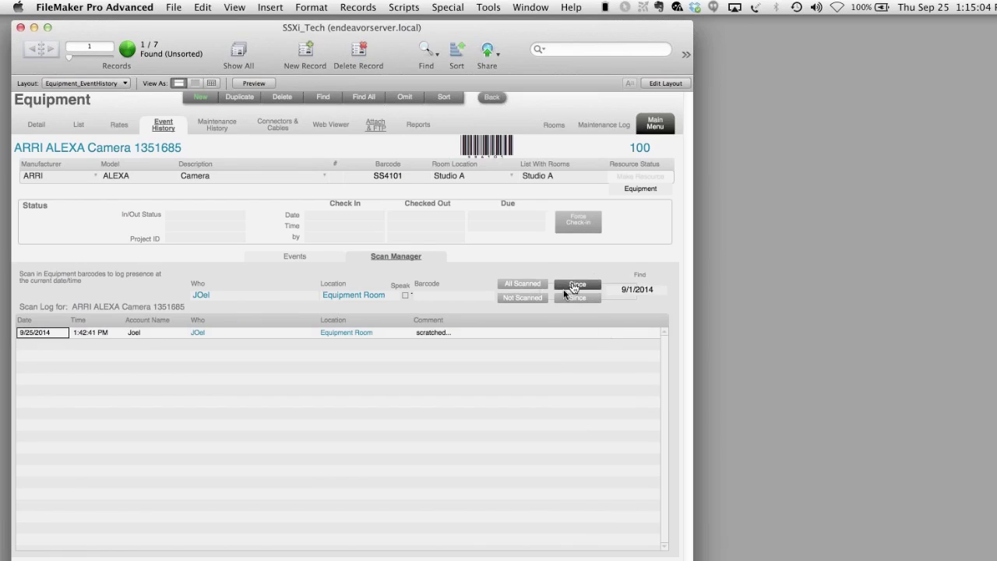
click(533, 301)
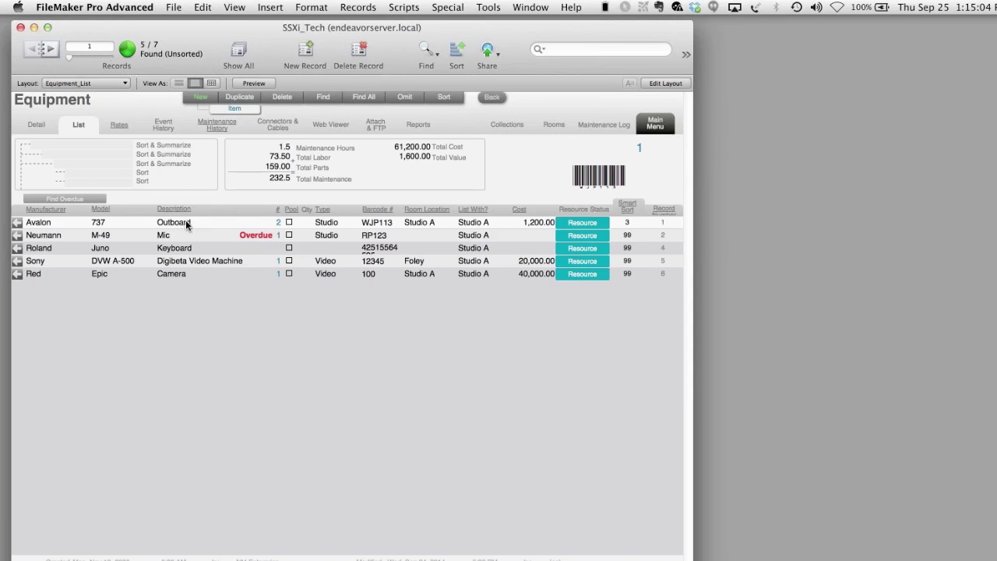
- Show all equipment sorted by Description and open the Avalon 737 Outboard #2 maintenance history
key(super+j)
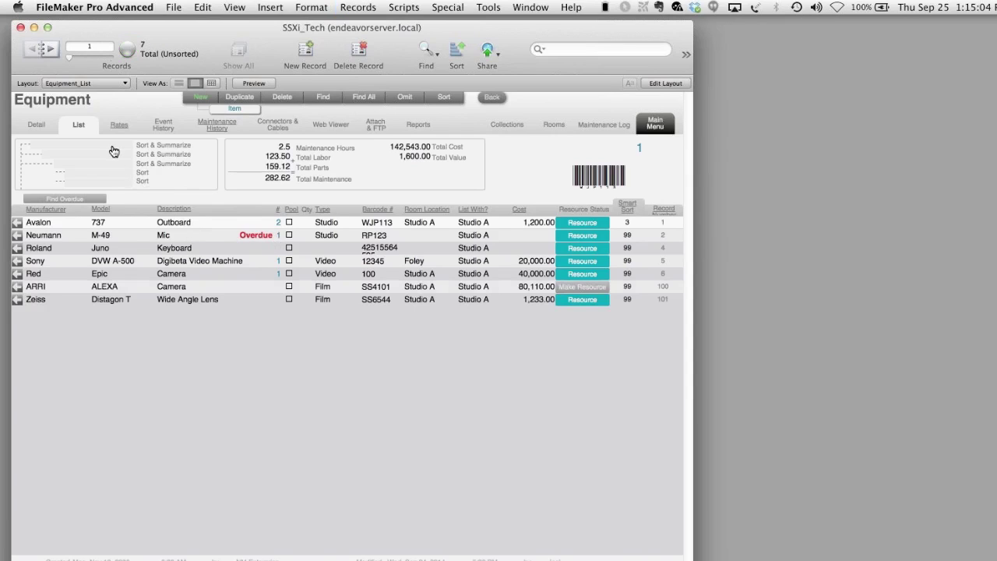
click(112, 146)
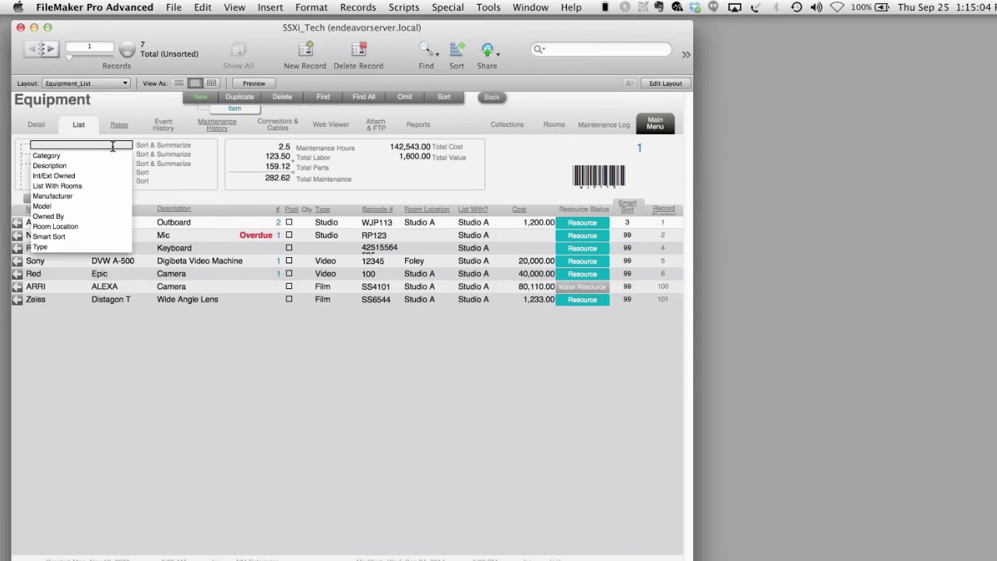
click(56, 165)
click(173, 442)
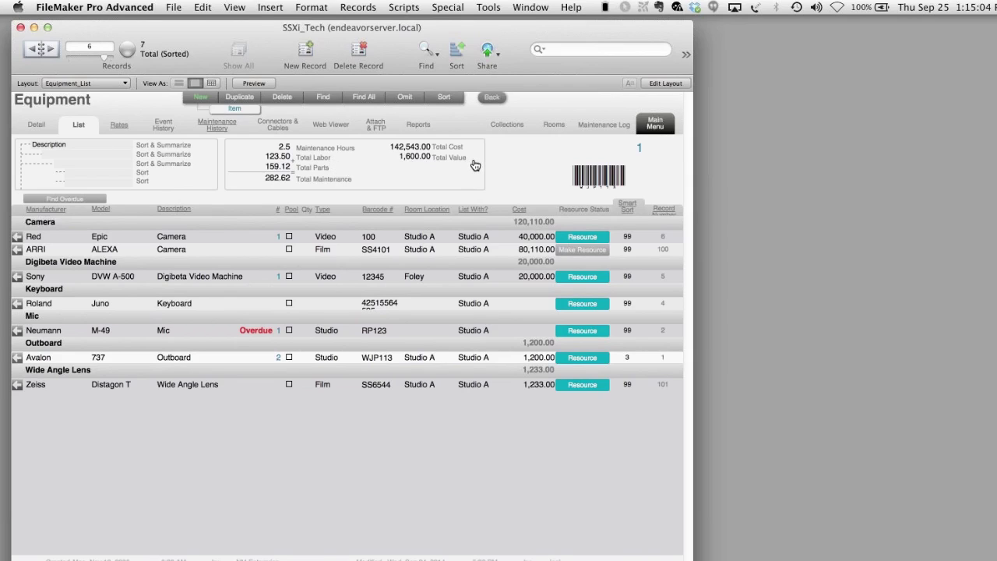
click(214, 133)
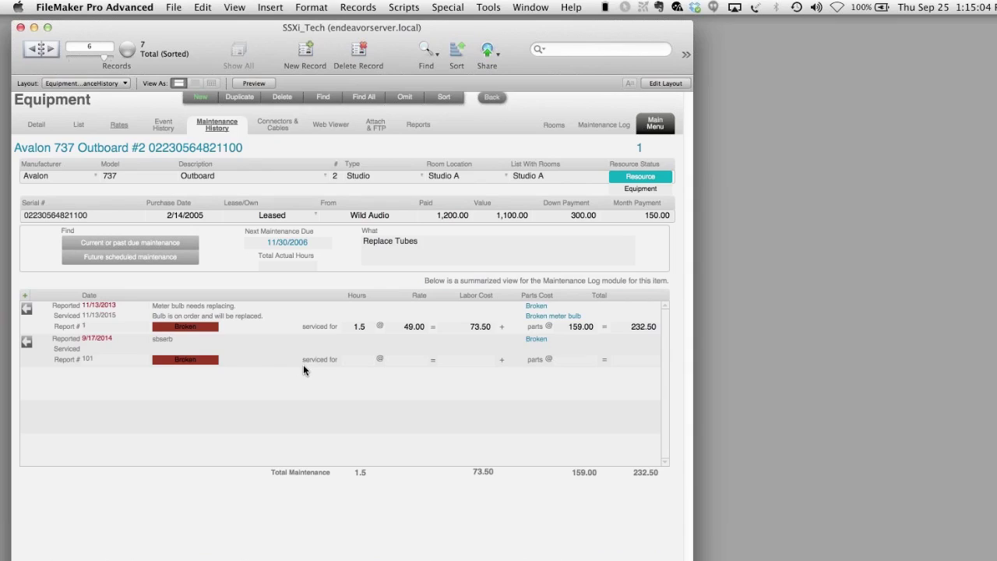
- Change the Avalon 737's next maintenance due date to 11/30/2014
click(311, 244)
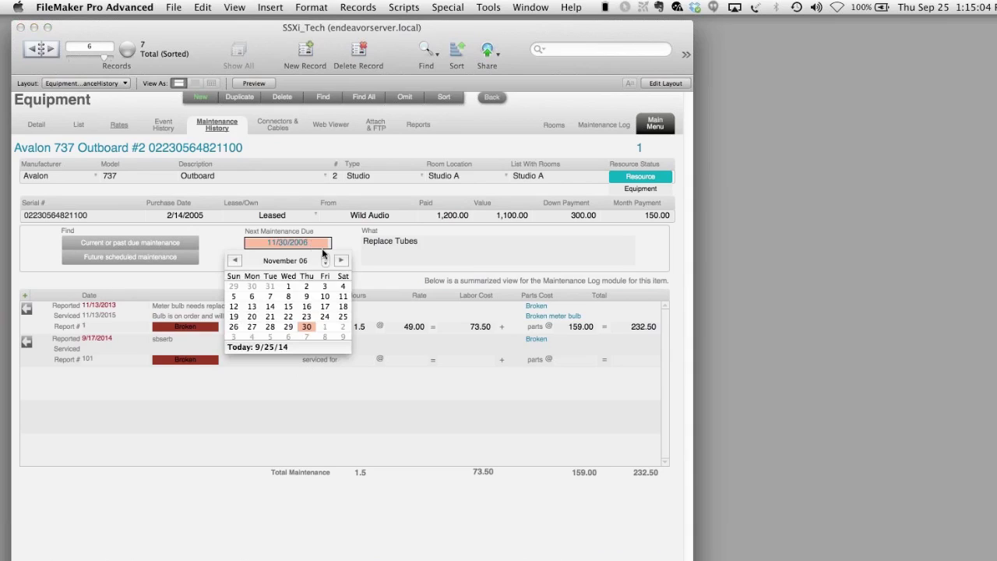
click(317, 247)
key(BackSpace)
key(BackSpace)
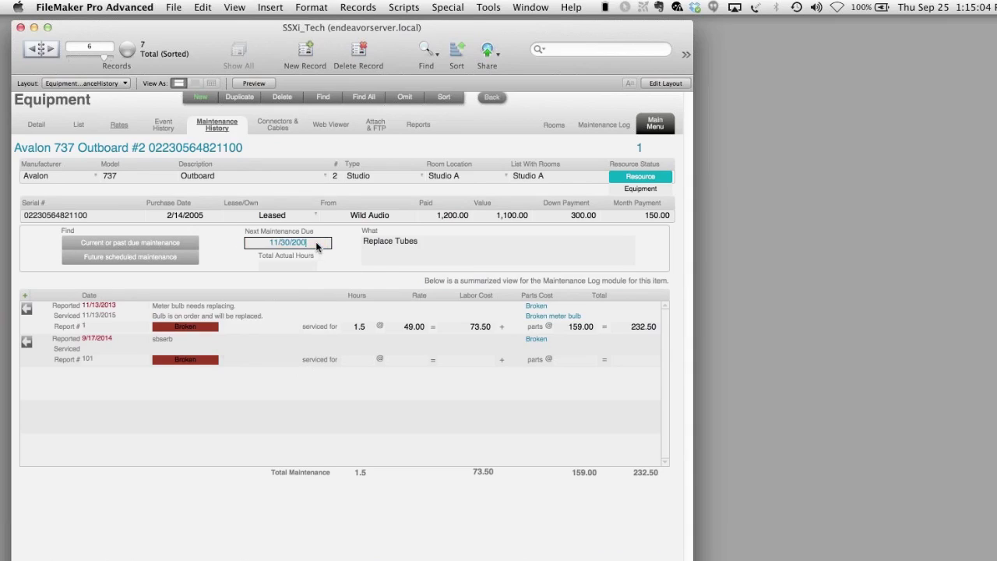
text(14)
key(Return)
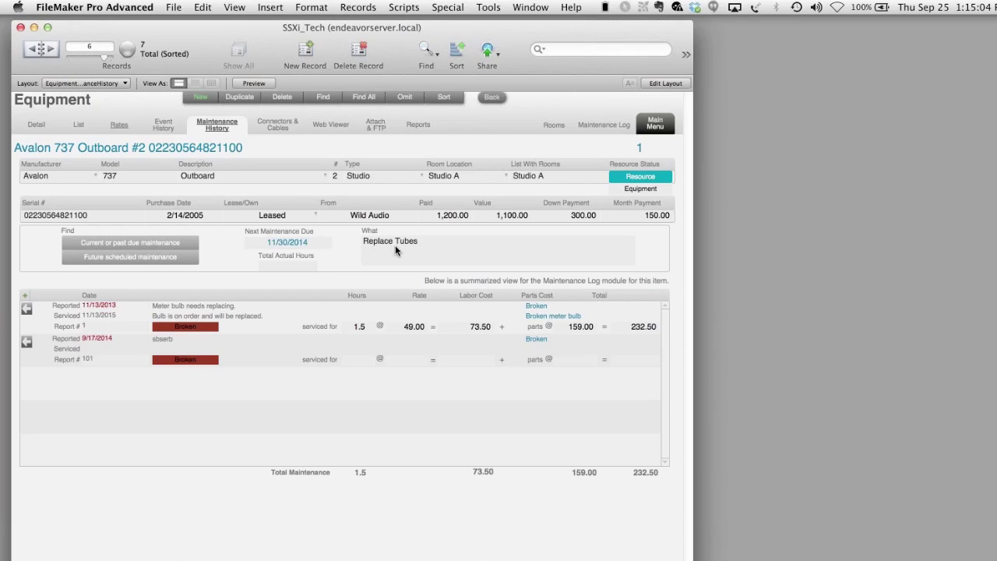
- Find past-due and future maintenance items, then load a web search for Avalon 737
click(166, 248)
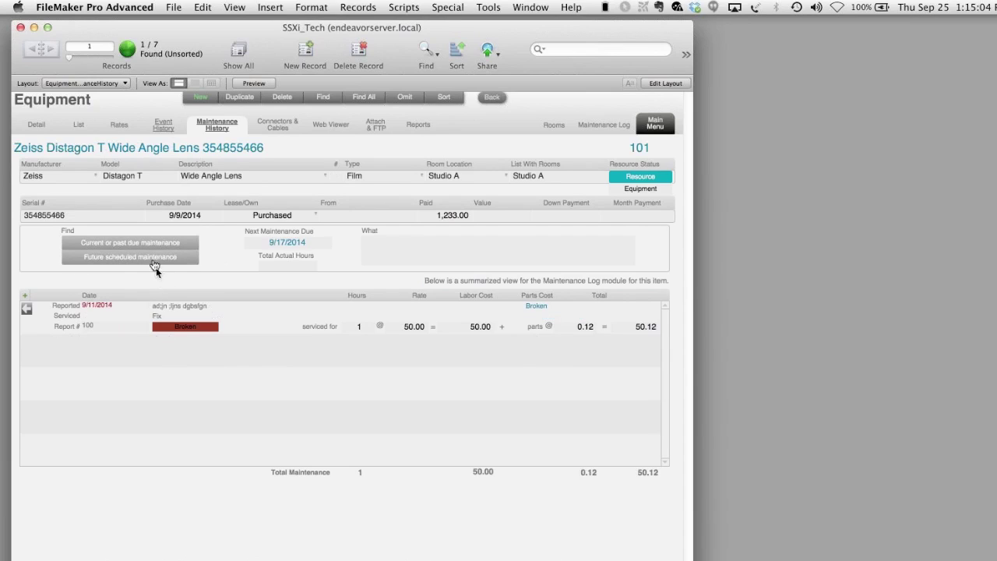
click(155, 259)
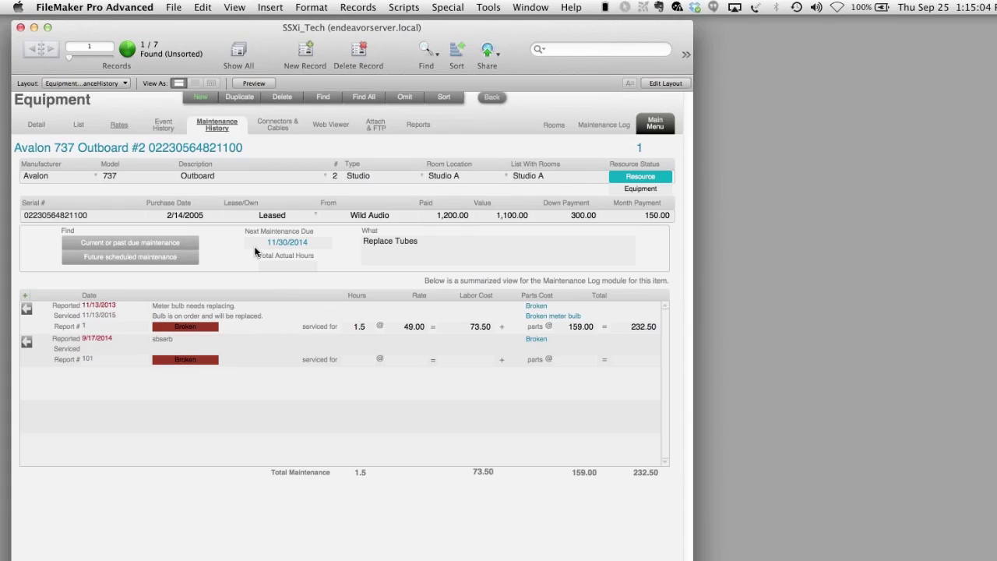
click(345, 129)
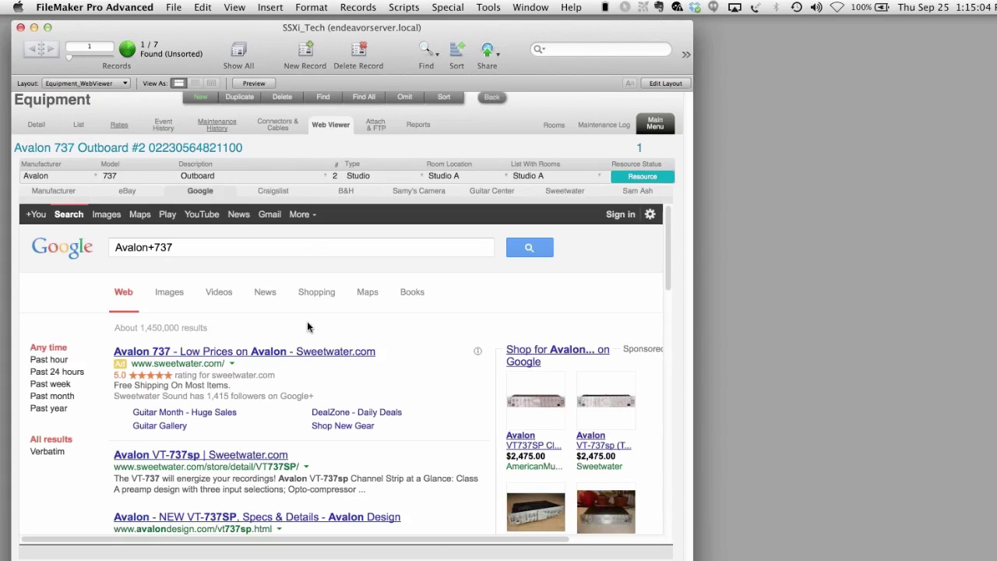
- Show all equipment and search eBay for the Roland Juno
key(super+j)
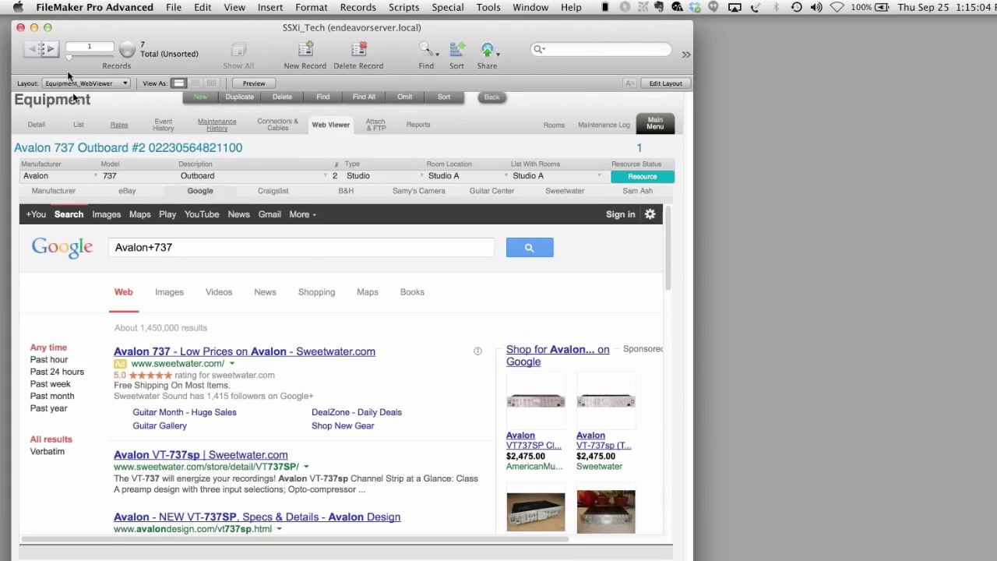
click(53, 49)
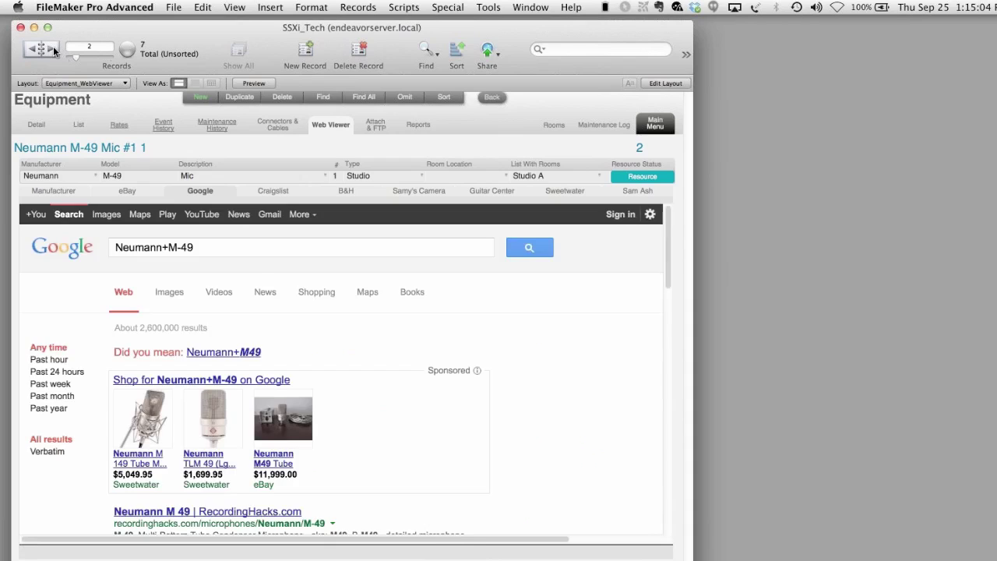
click(53, 49)
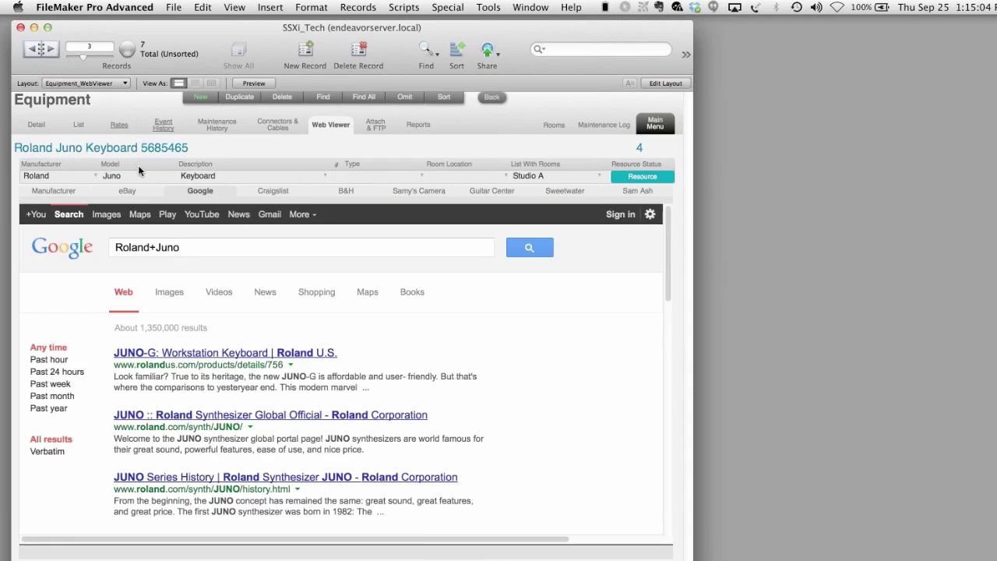
click(139, 192)
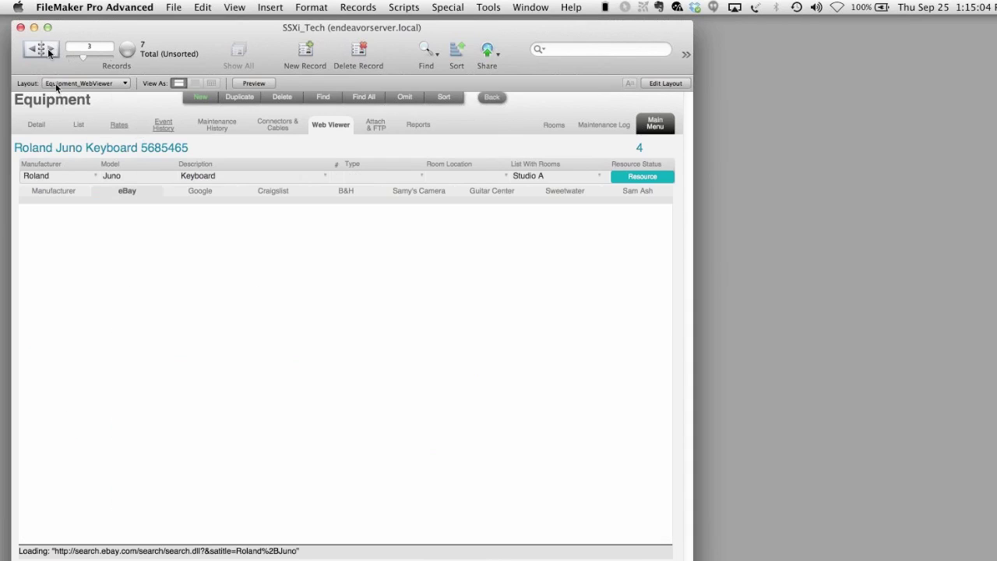
- View Craigslist, Google and the Neumann manufacturer site for the Neumann M-49 Mic
click(35, 49)
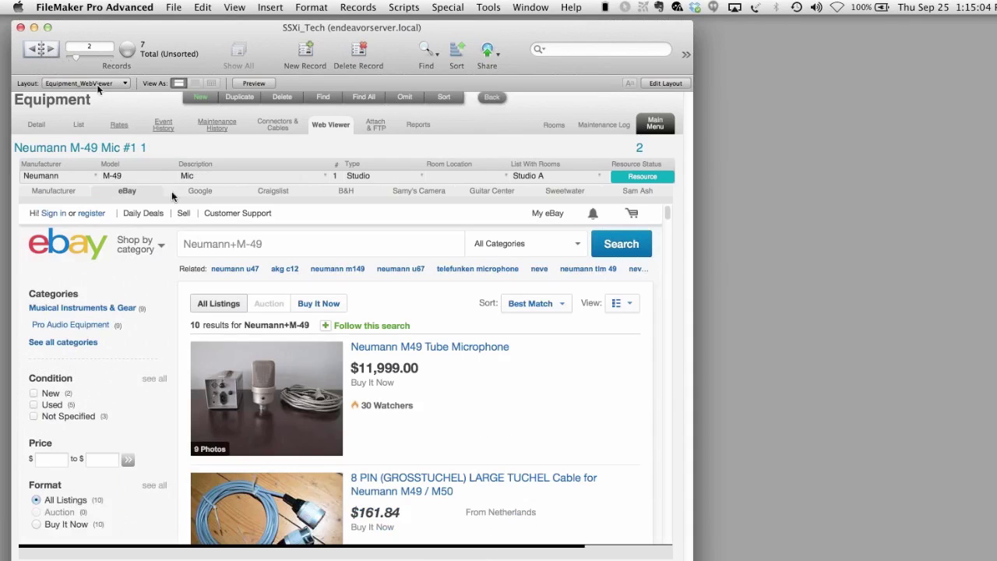
scroll(411, 429, down, 2)
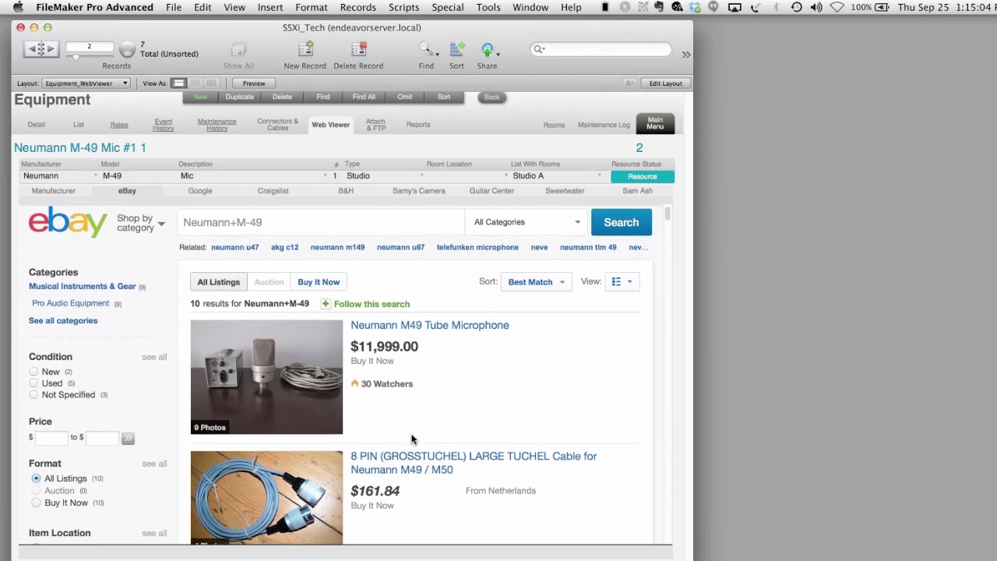
scroll(409, 413, down, 1)
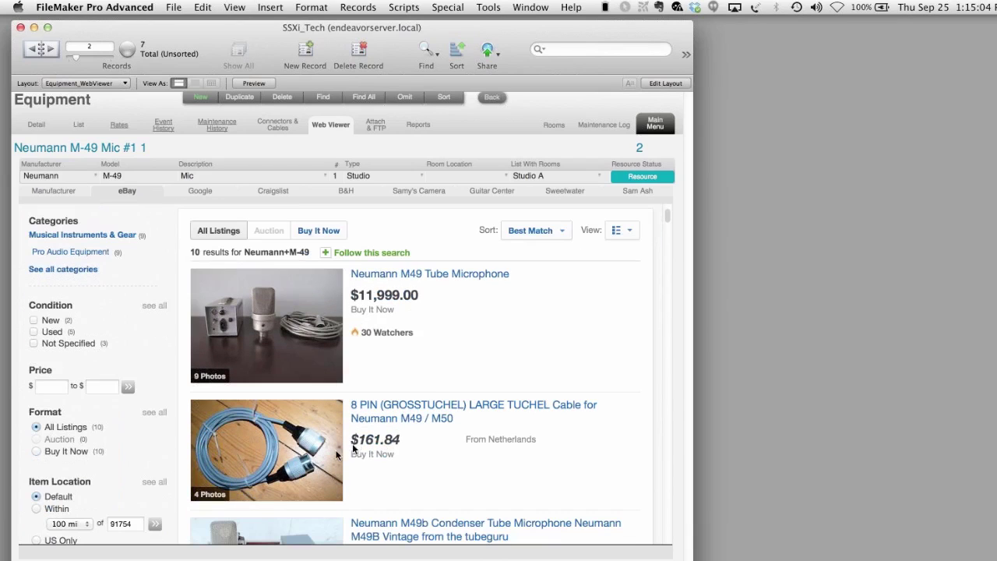
scroll(387, 458, down, 4)
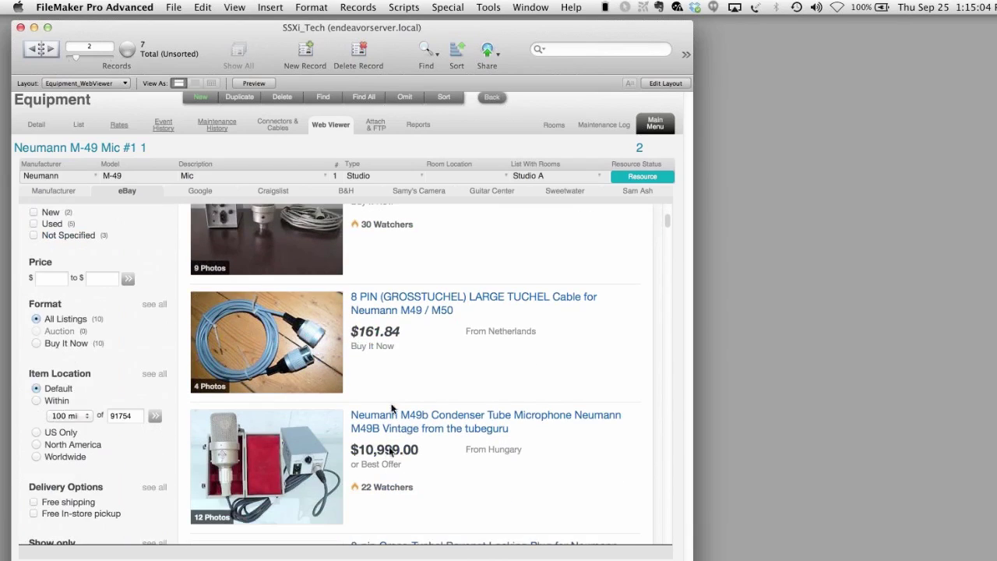
click(259, 193)
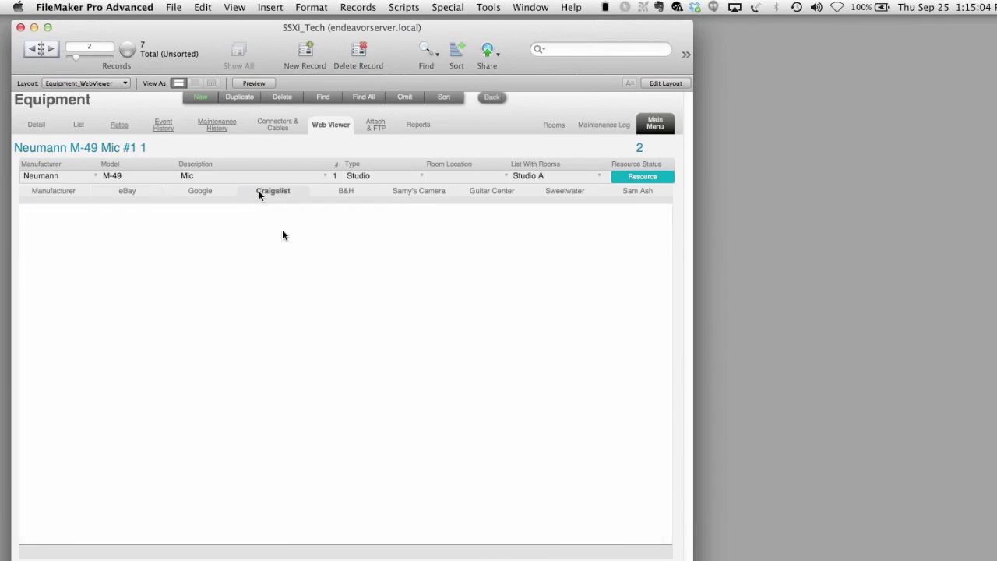
click(212, 193)
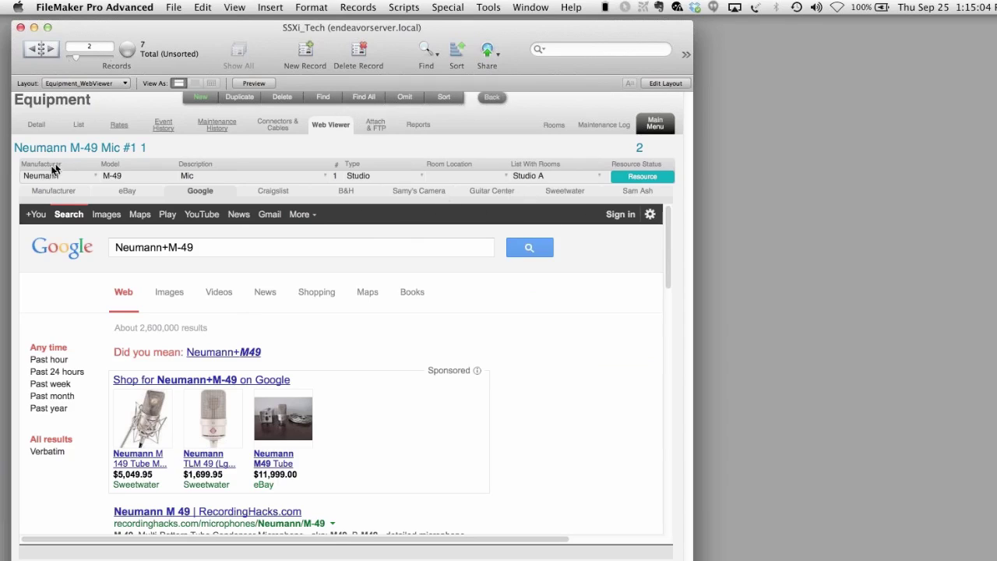
click(61, 192)
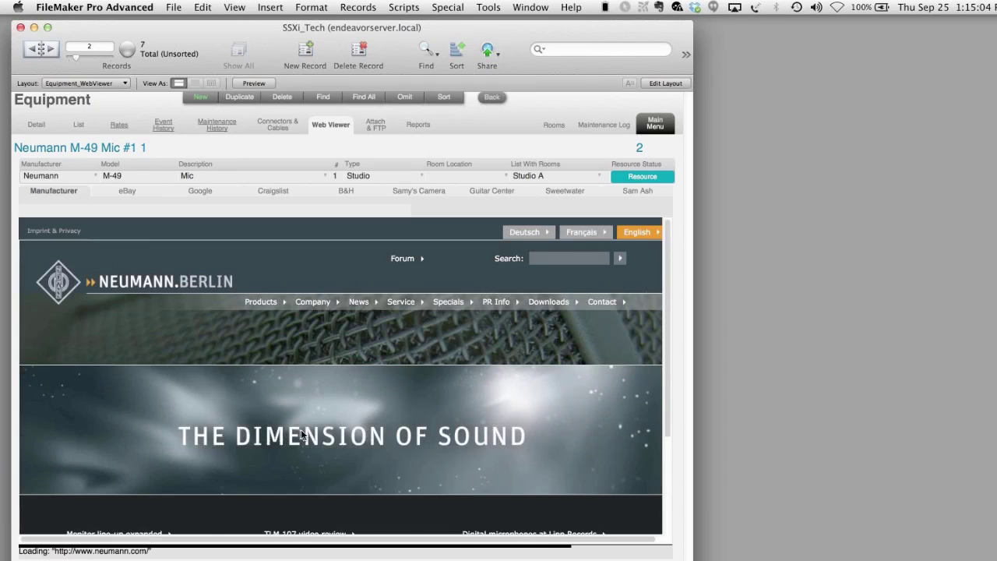
scroll(301, 434, down, 5)
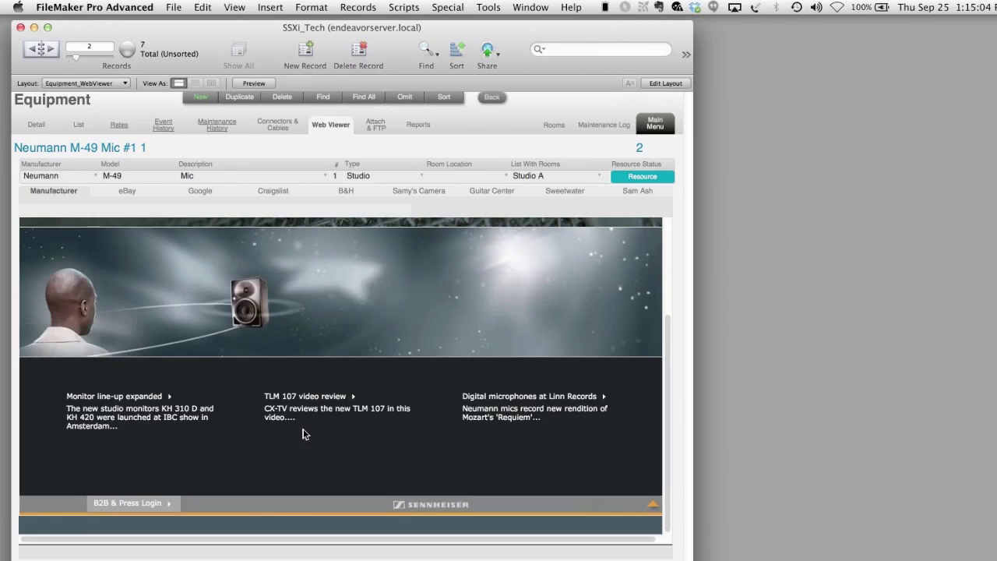
scroll(303, 428, up, 5)
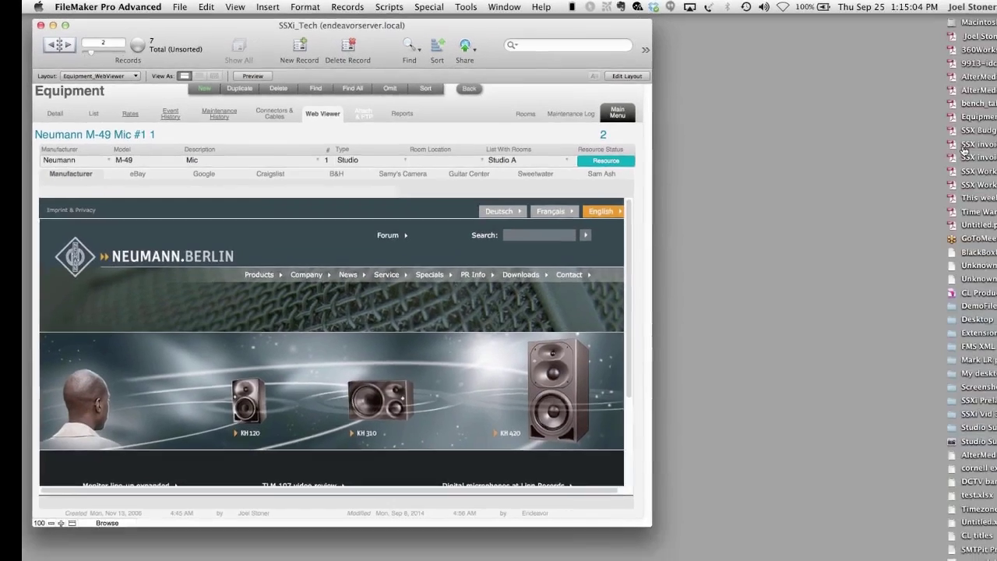
- Attach SSX Budget Print.pdf as a remotely stored file, then show the Reports options
click(373, 130)
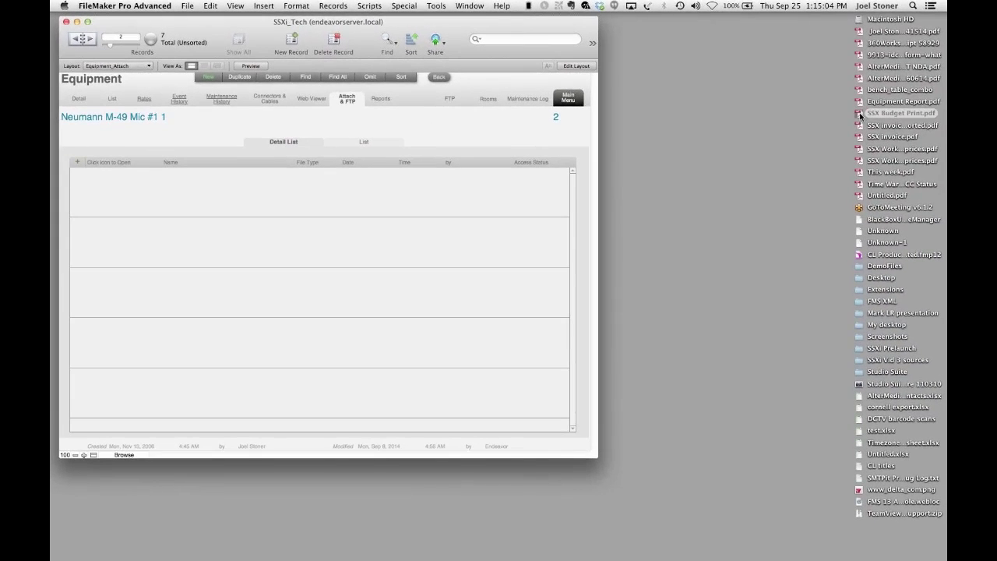
drag(860, 115, 232, 187)
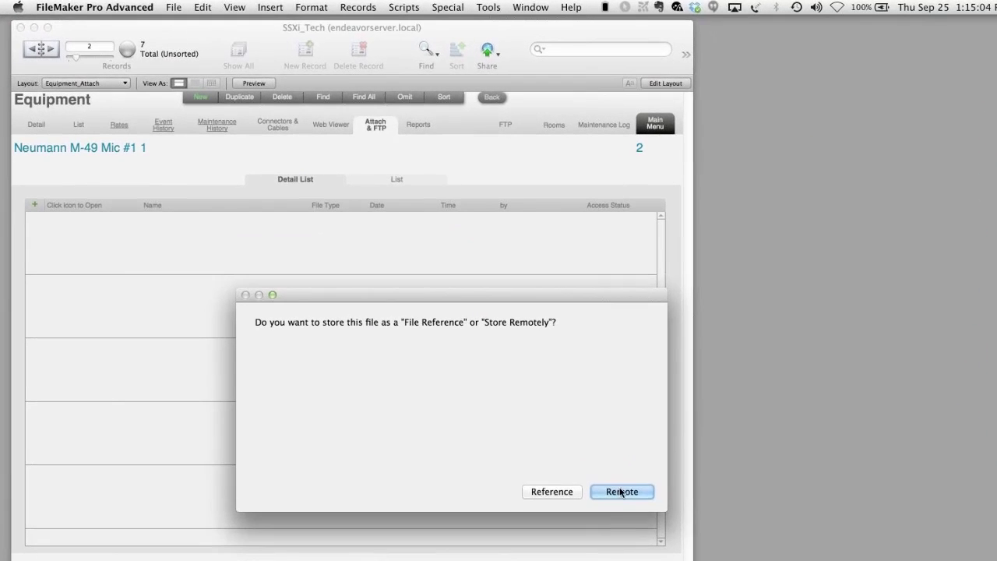
click(617, 493)
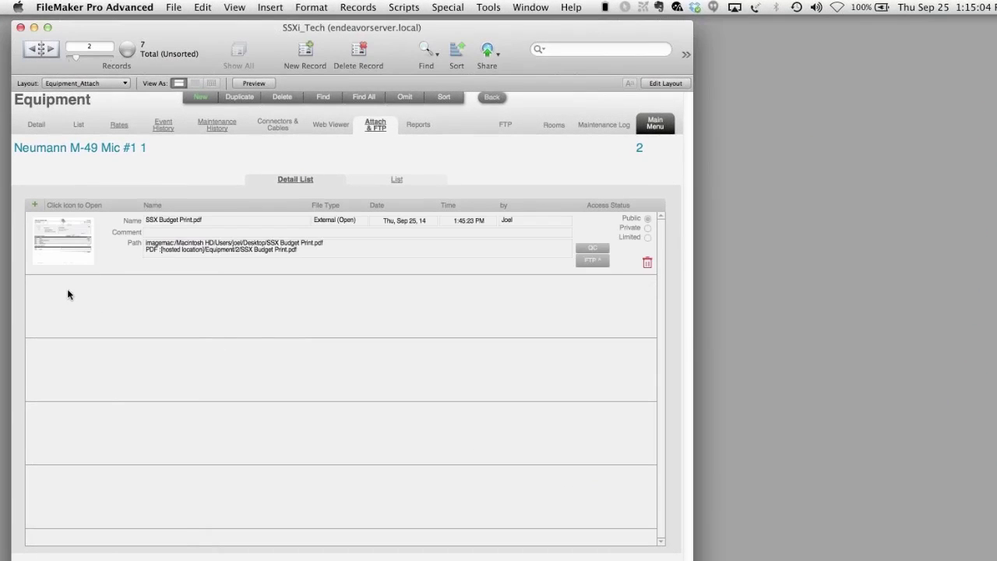
click(419, 126)
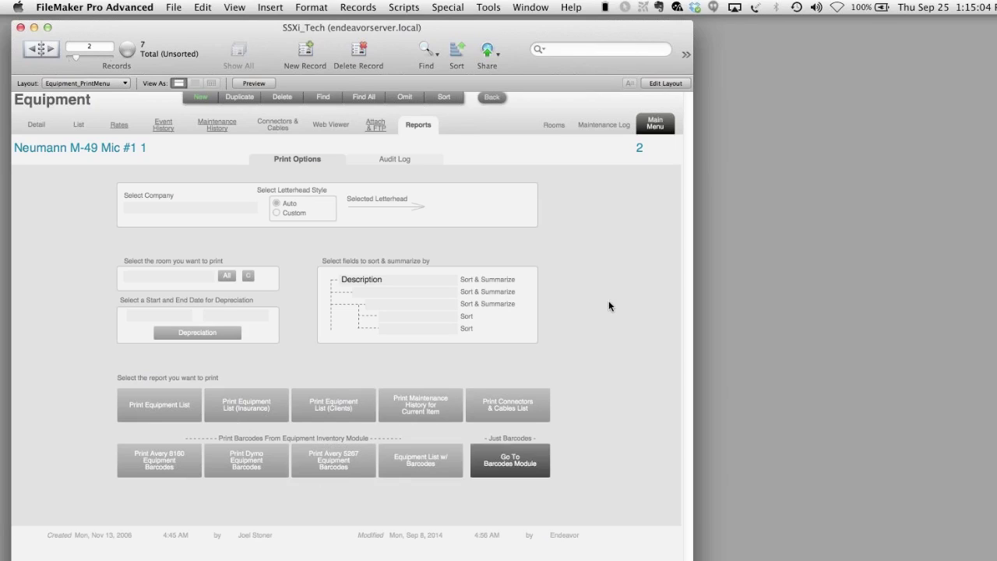
- Pick 5 - Plan-it Perfect Productions as the report company and go back to the main menu
click(207, 218)
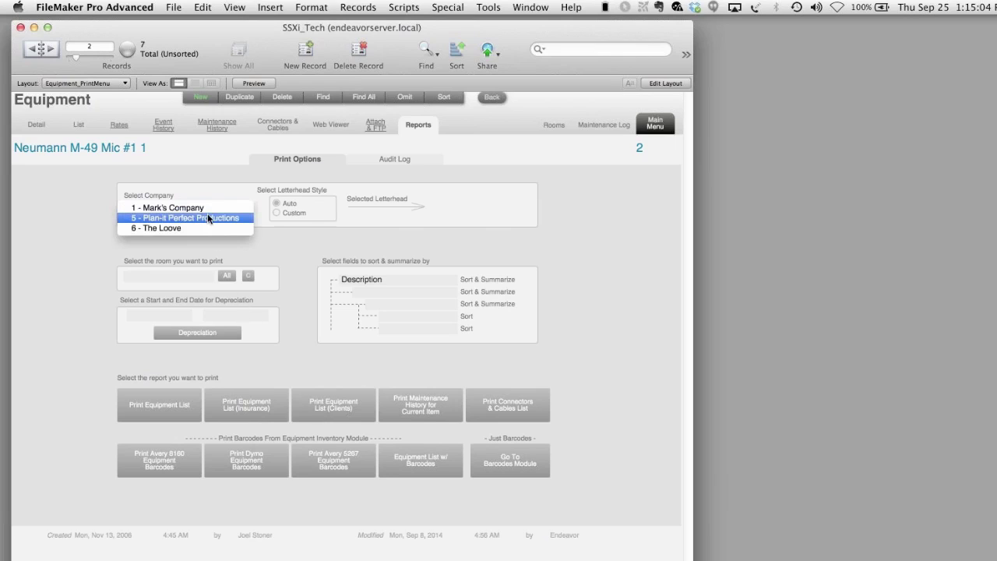
key(Return)
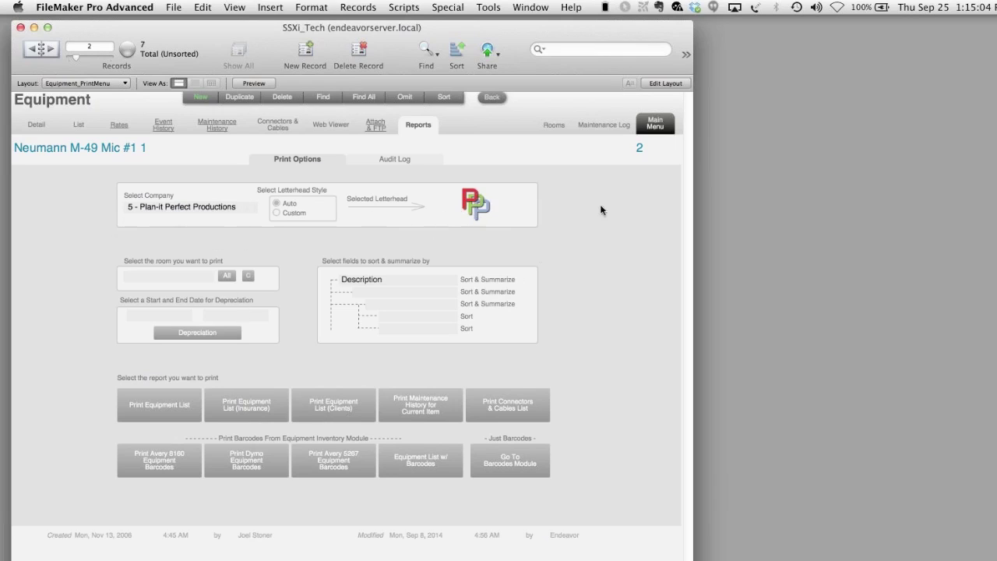
click(663, 130)
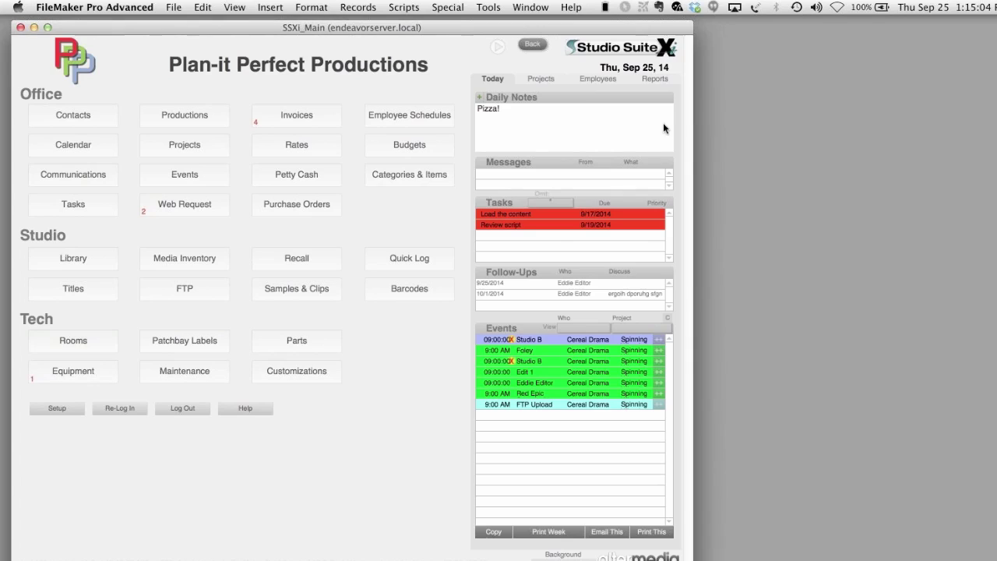
click(429, 181)
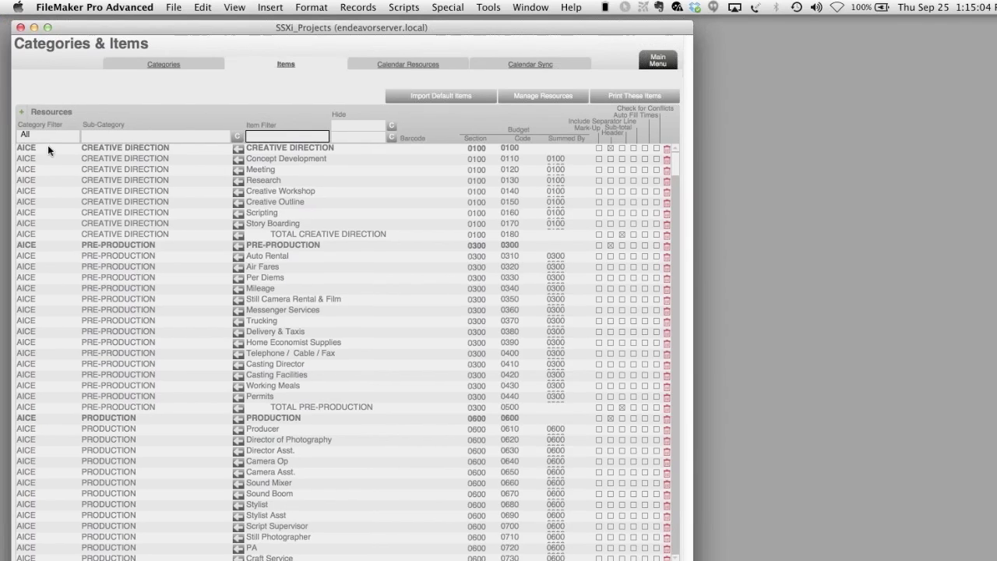
- Filter the item list to Services and select the Hole digging and Sandwich eating items
click(48, 139)
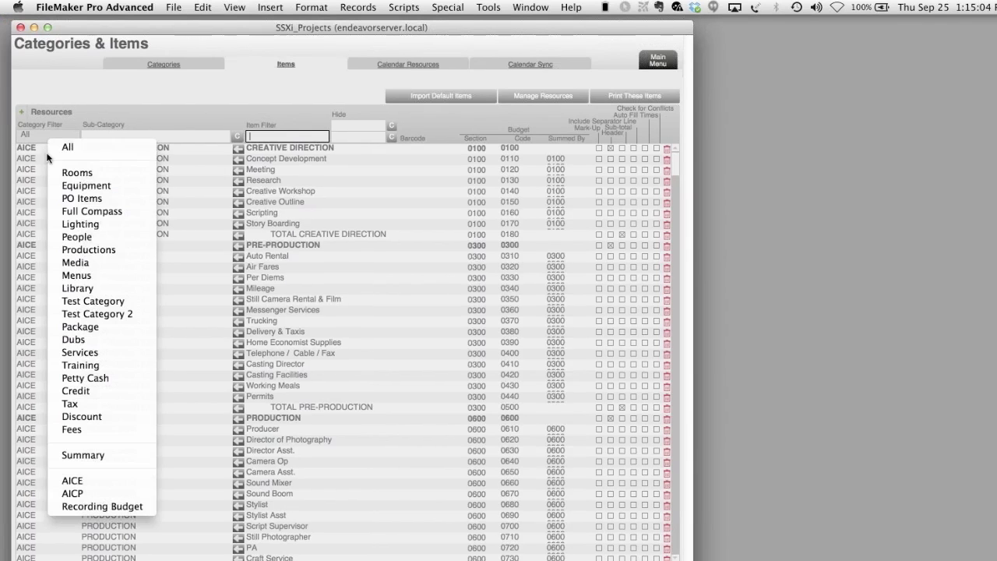
click(62, 356)
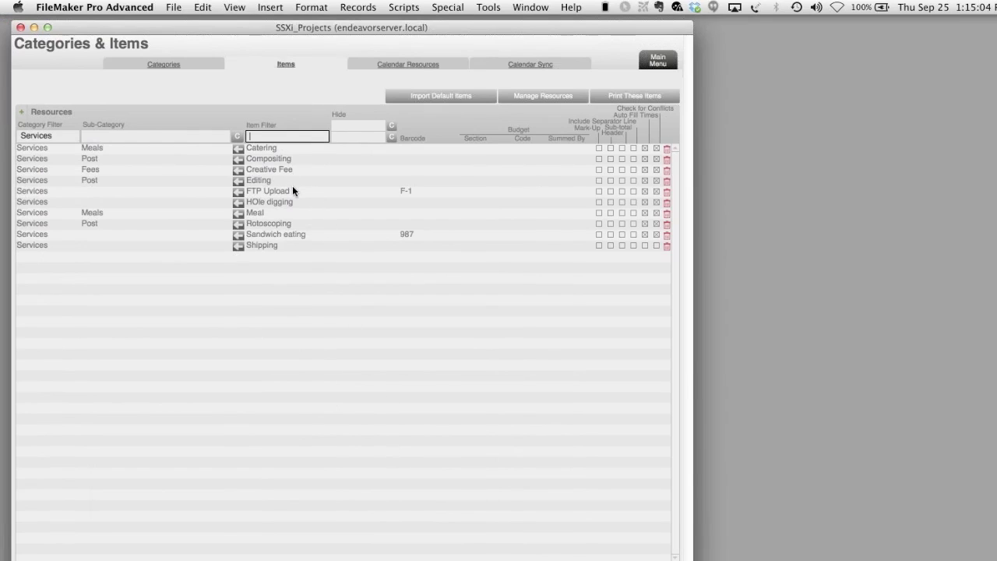
click(295, 205)
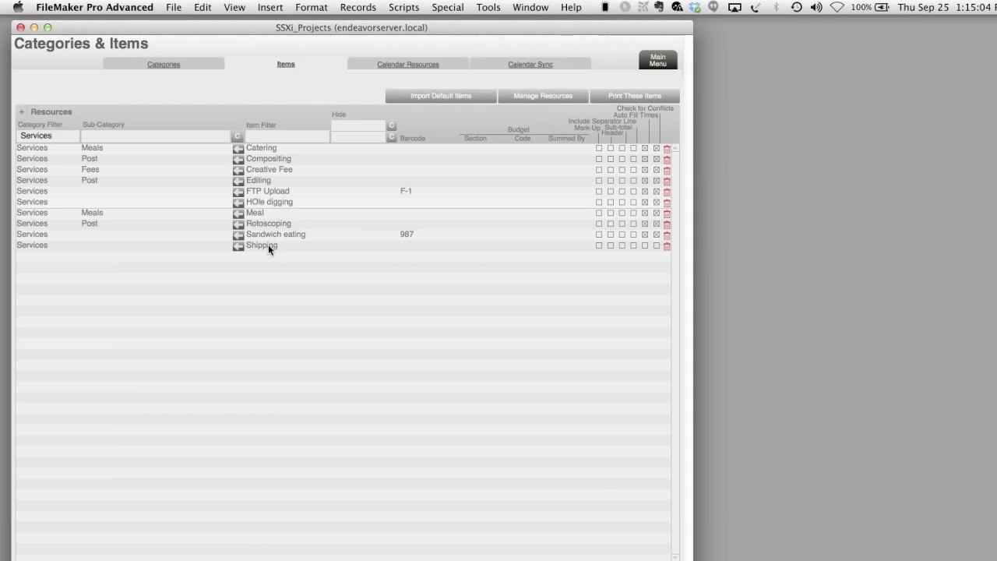
click(302, 237)
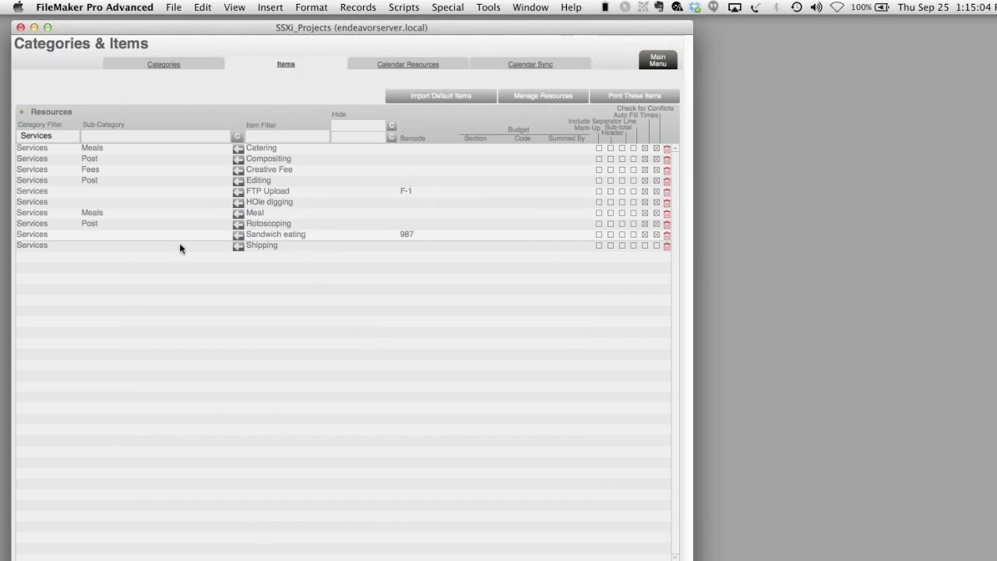
click(23, 113)
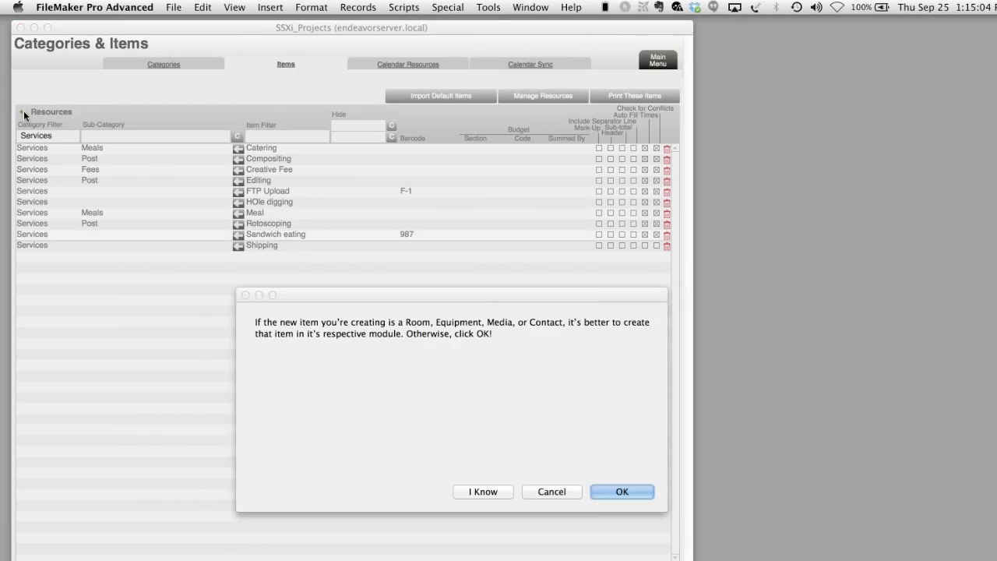
- Start a new Services resource item and name it 'Doing a webinar!'
click(617, 484)
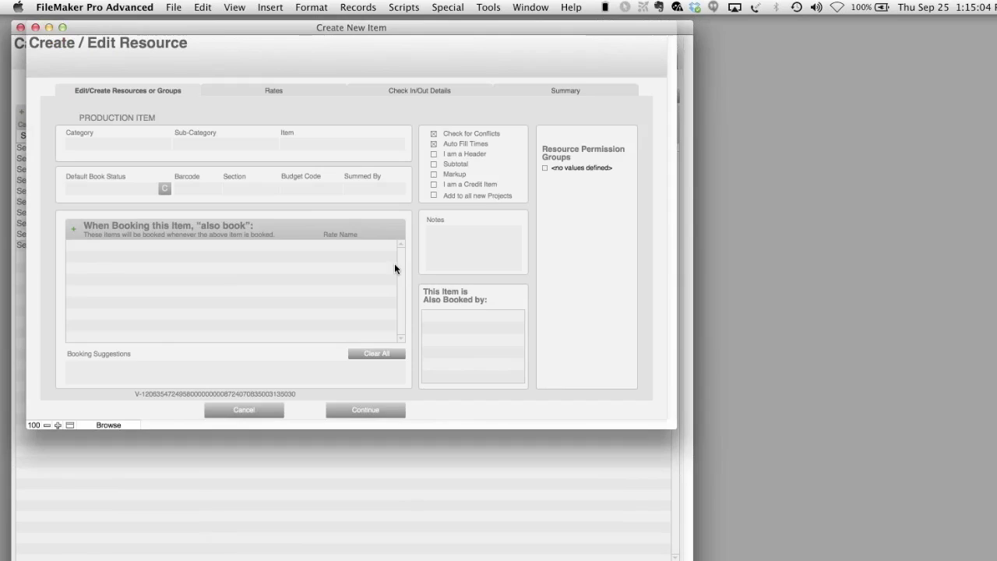
click(91, 143)
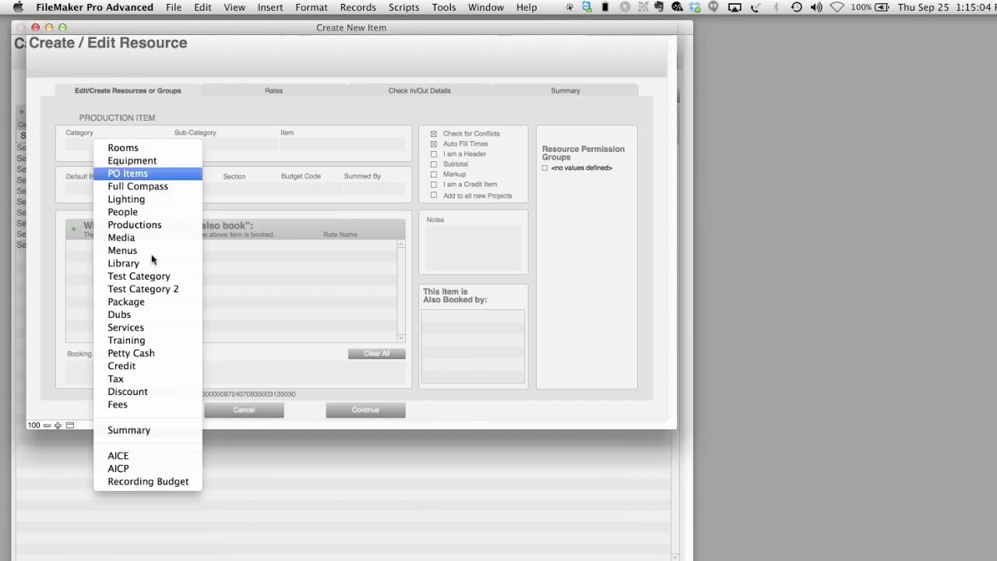
click(146, 325)
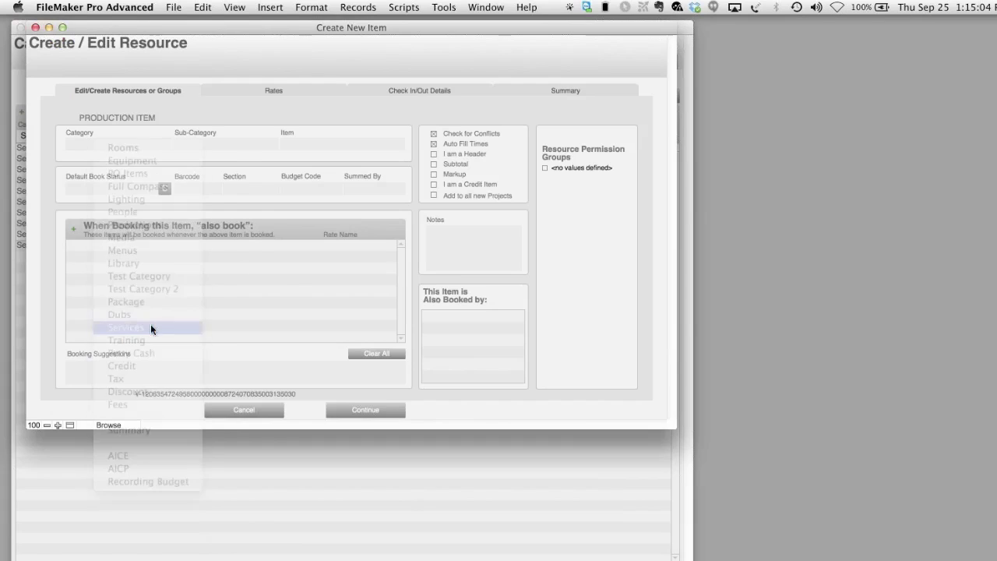
click(320, 144)
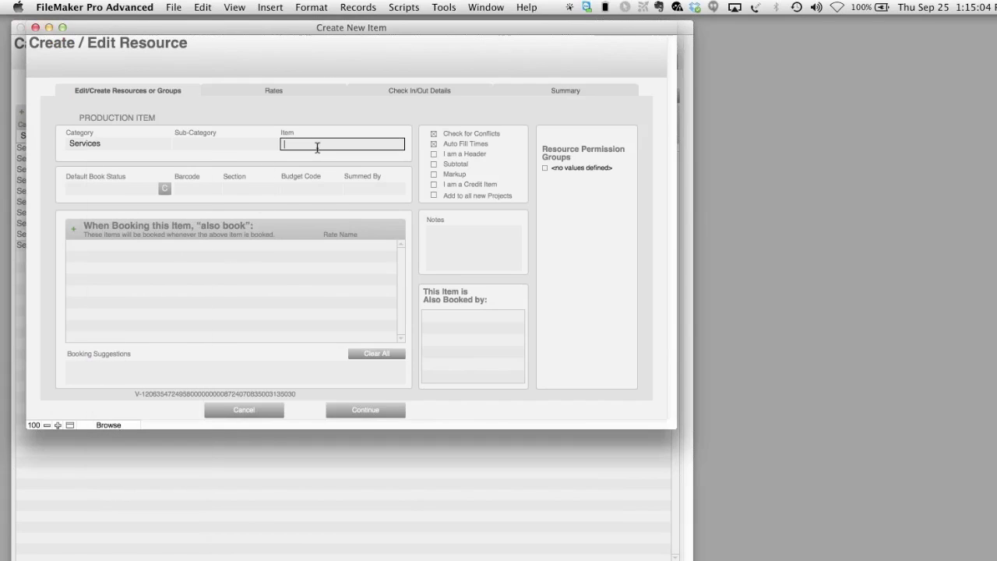
text(Doing a h)
text(ebinar!)
- Set a staff member to auto-book with the item, then save it from the Rates tab
click(74, 235)
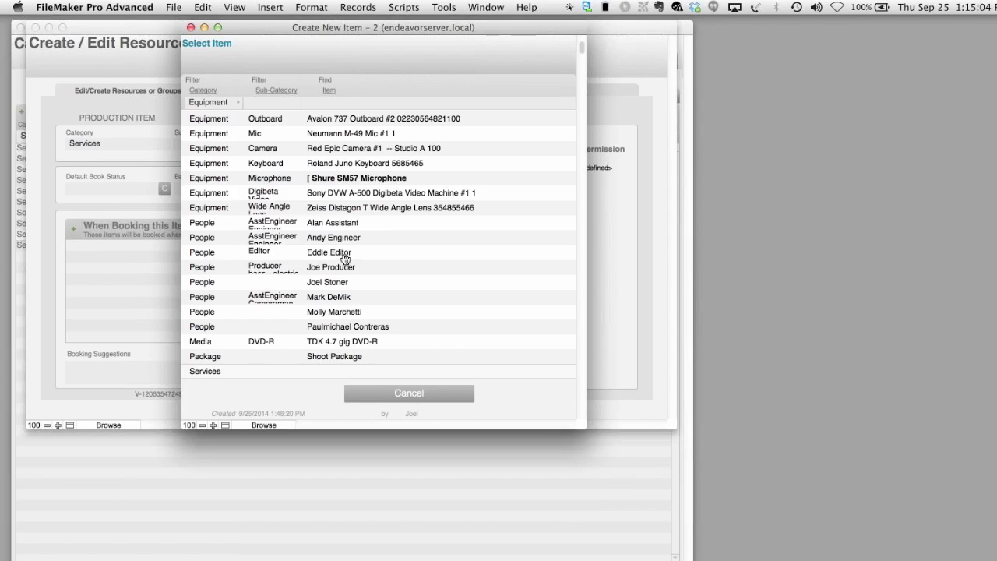
click(343, 283)
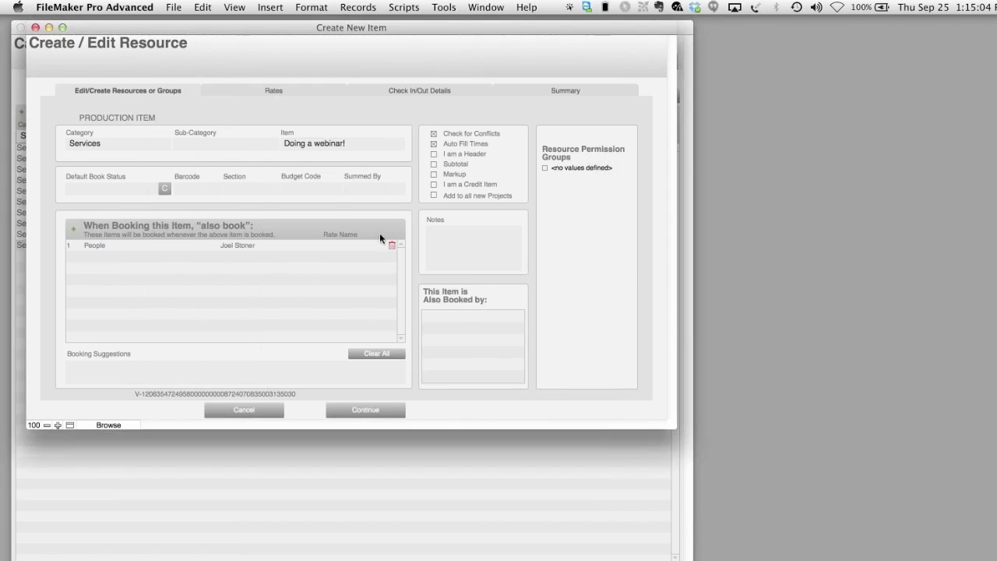
click(279, 92)
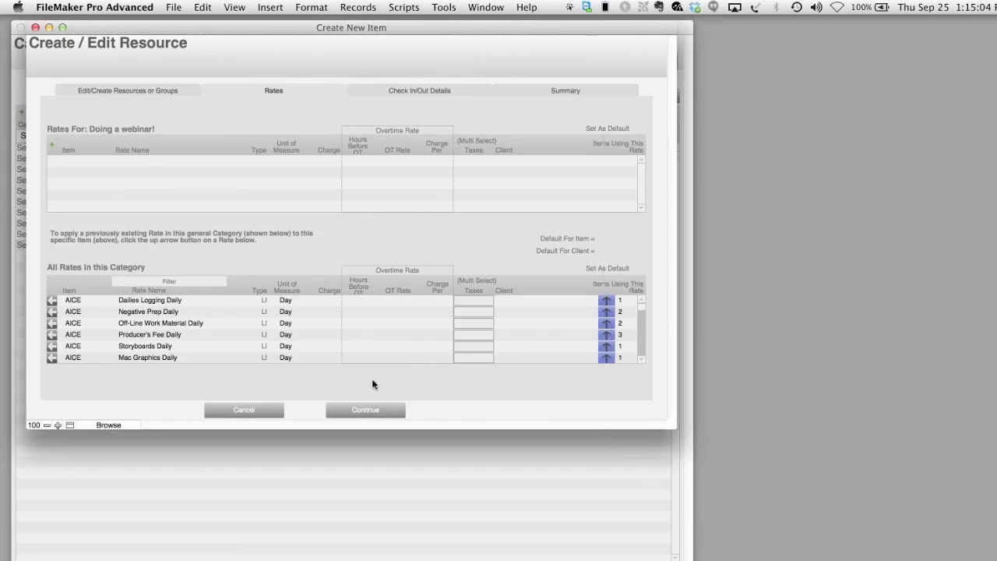
click(369, 413)
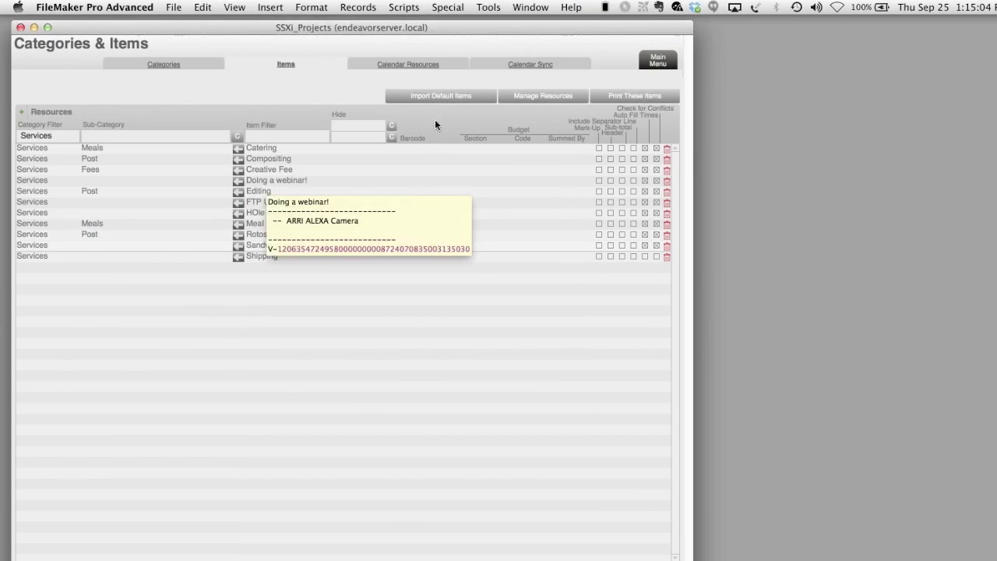
- Open the Calendar from the main menu, then reposition and enlarge its window to show 21–27 Sep 2014
click(651, 66)
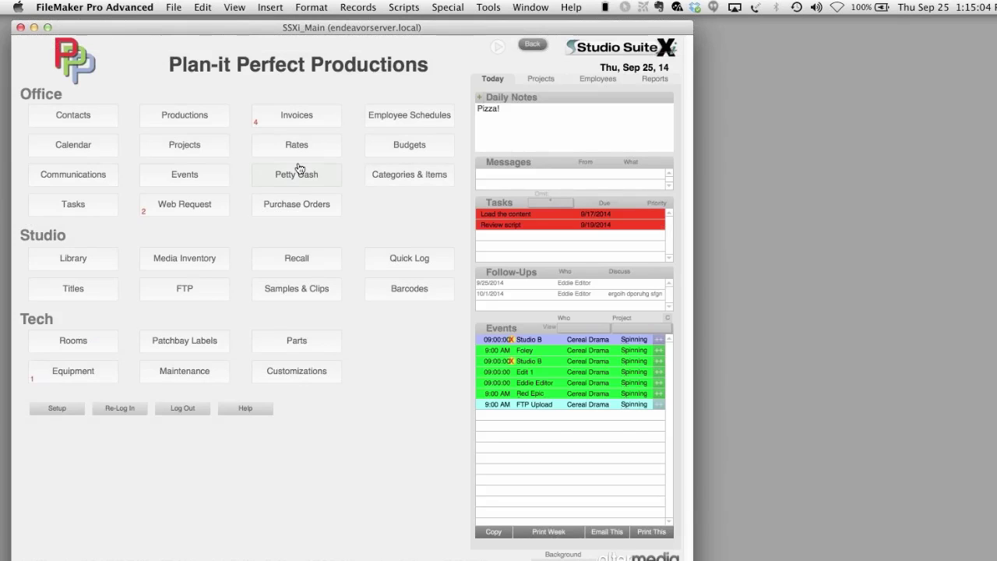
click(100, 149)
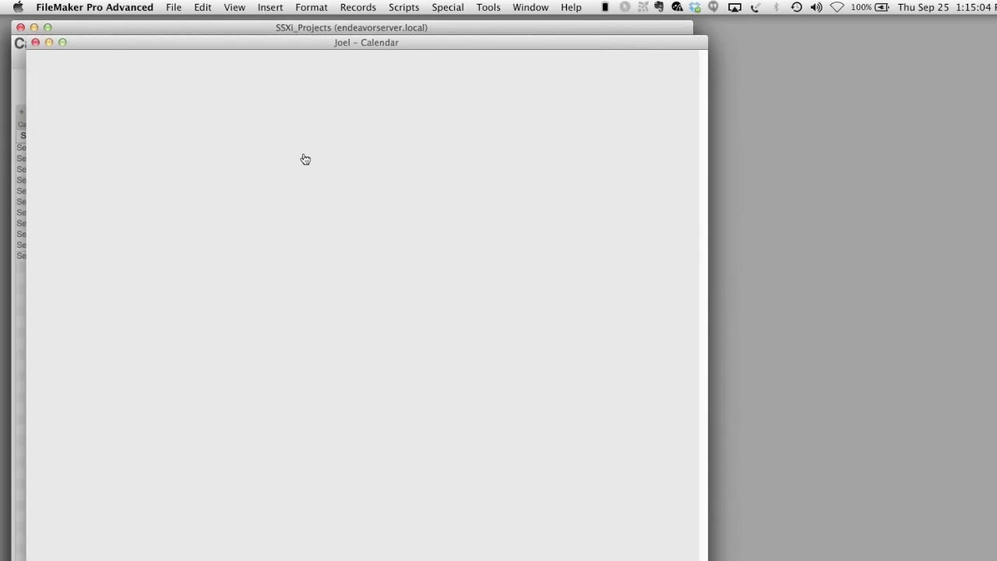
drag(232, 44, 357, 79)
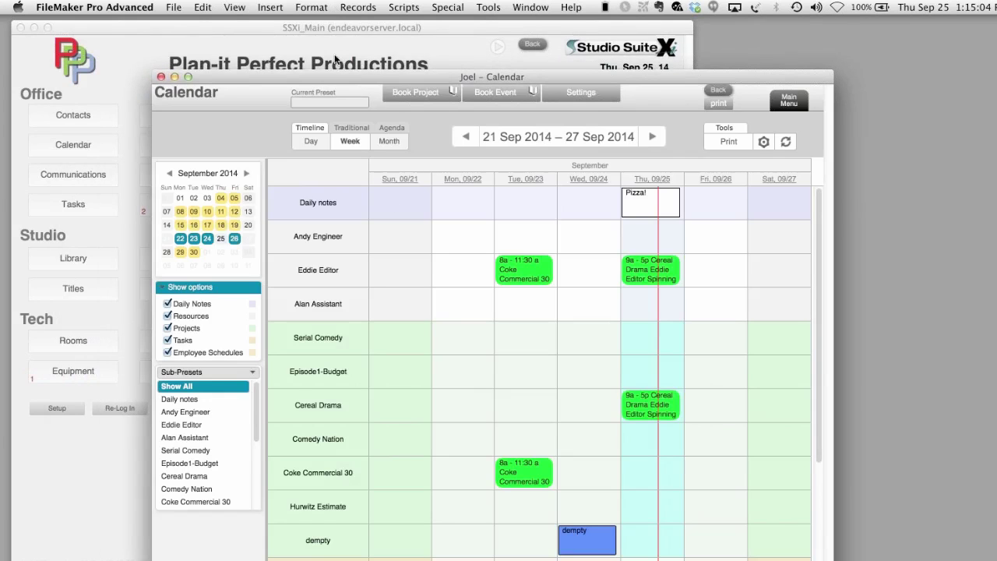
drag(334, 74, 399, 77)
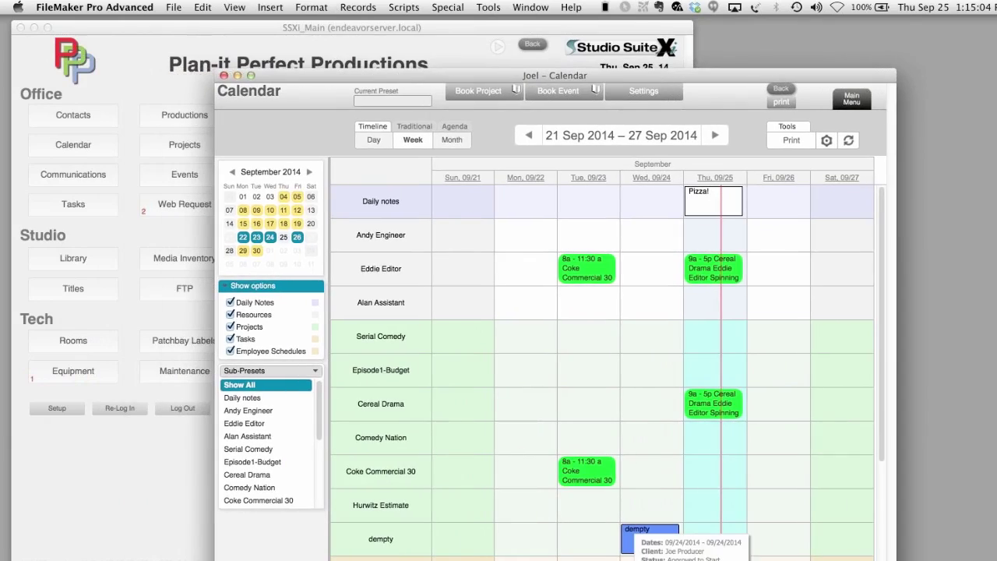
drag(895, 560, 995, 558)
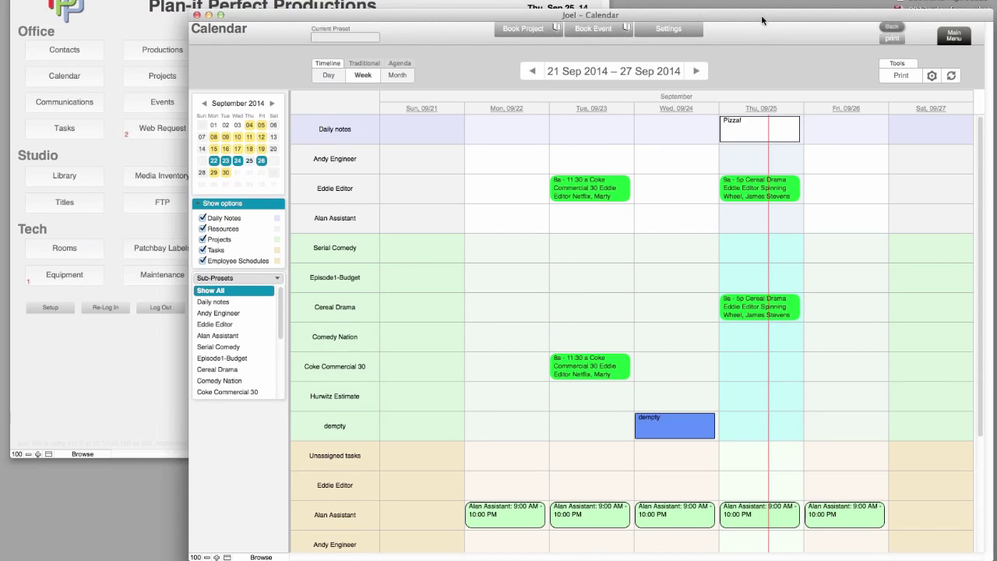
drag(762, 20, 743, 95)
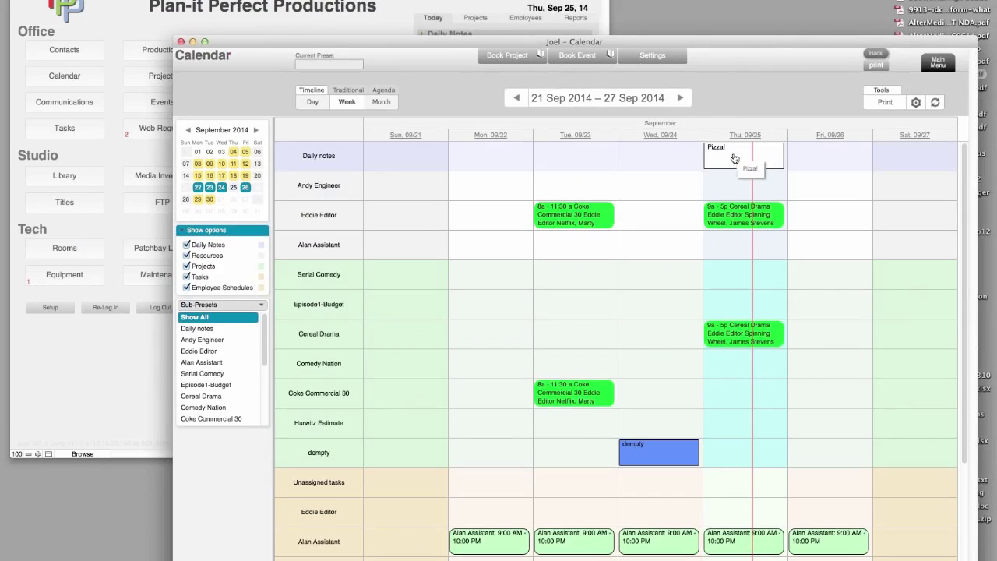
- Append 'is all gone!' to Thursday 25 Sep's 'Pizza!' daily note and save it
click(731, 155)
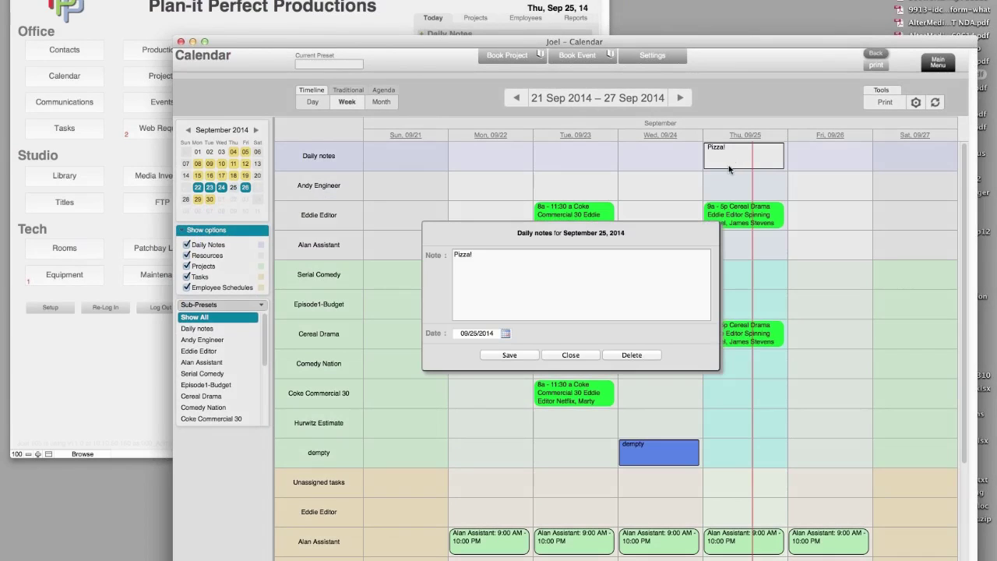
text(is all gone!)
click(526, 355)
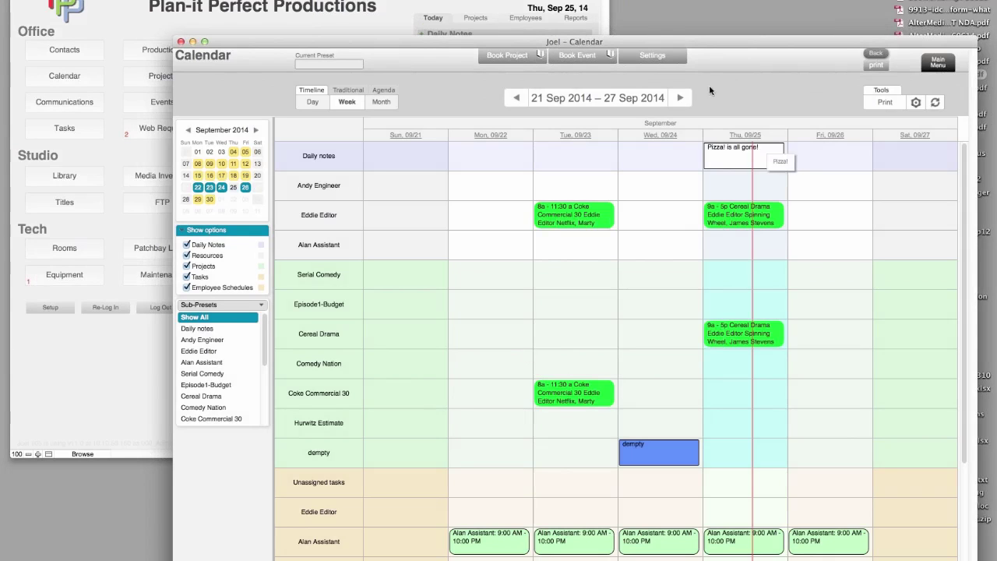
drag(702, 42, 701, 75)
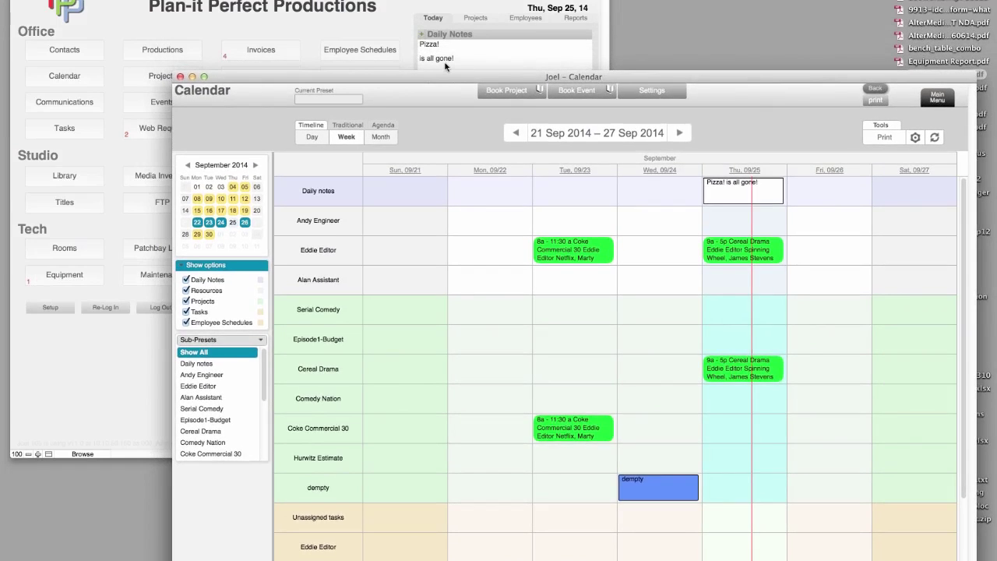
drag(746, 77, 742, 15)
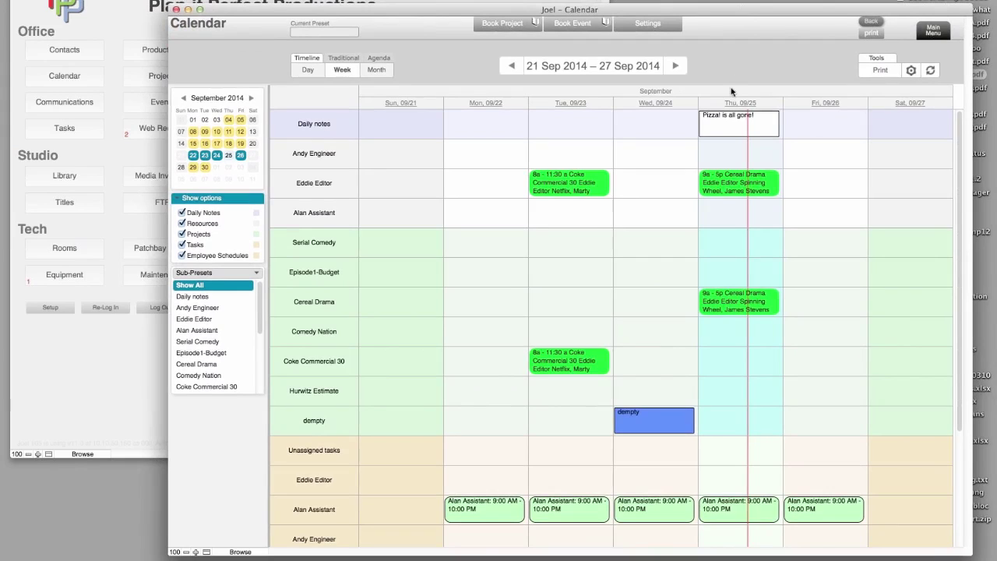
- Uncheck Daily Notes and Resources in Show options, keeping the All preset selected
click(183, 212)
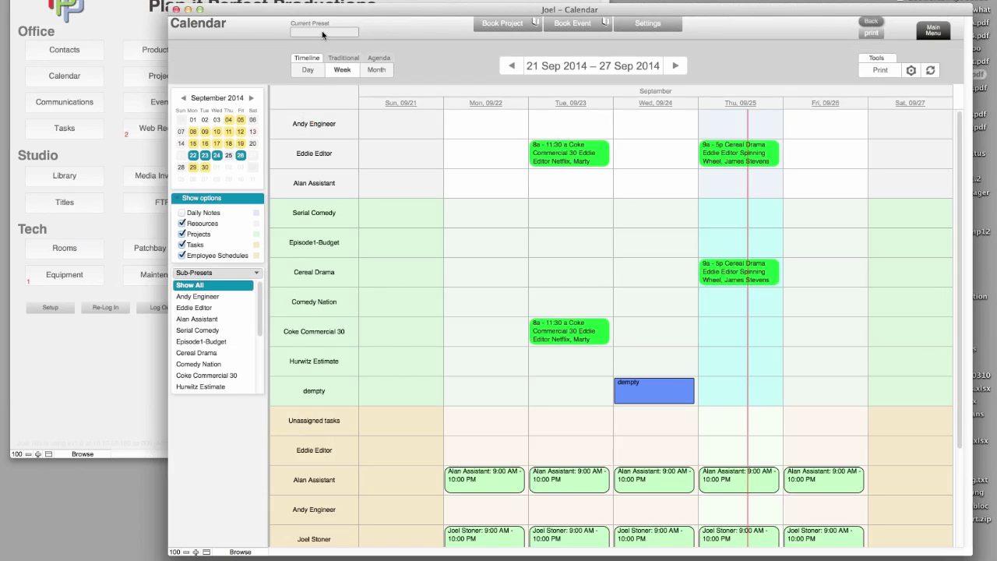
click(323, 33)
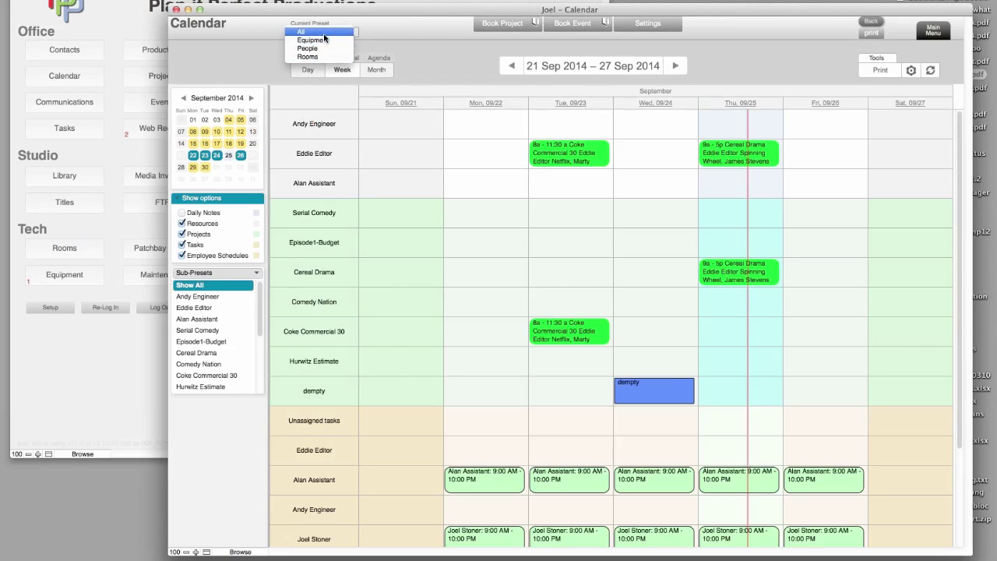
click(324, 34)
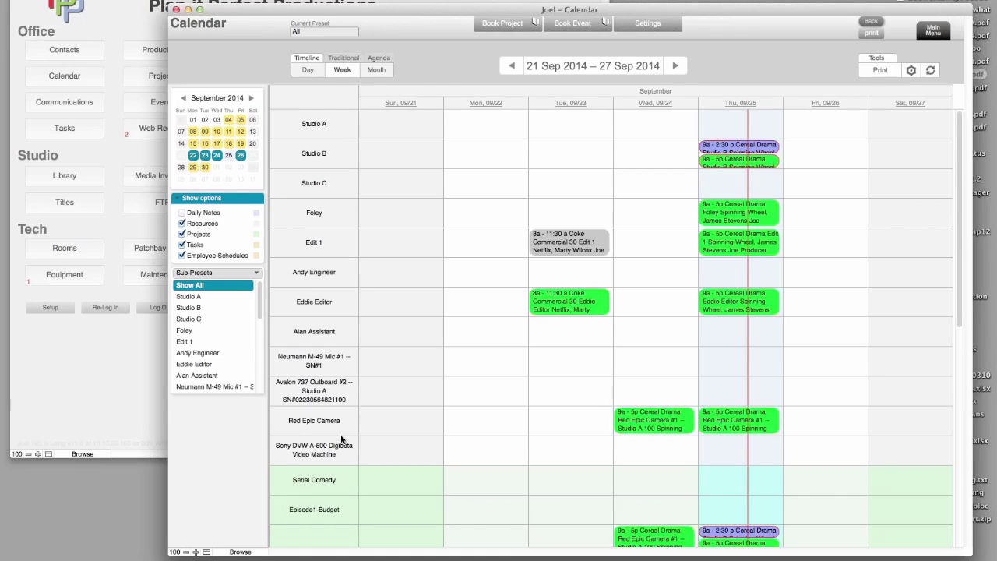
click(182, 224)
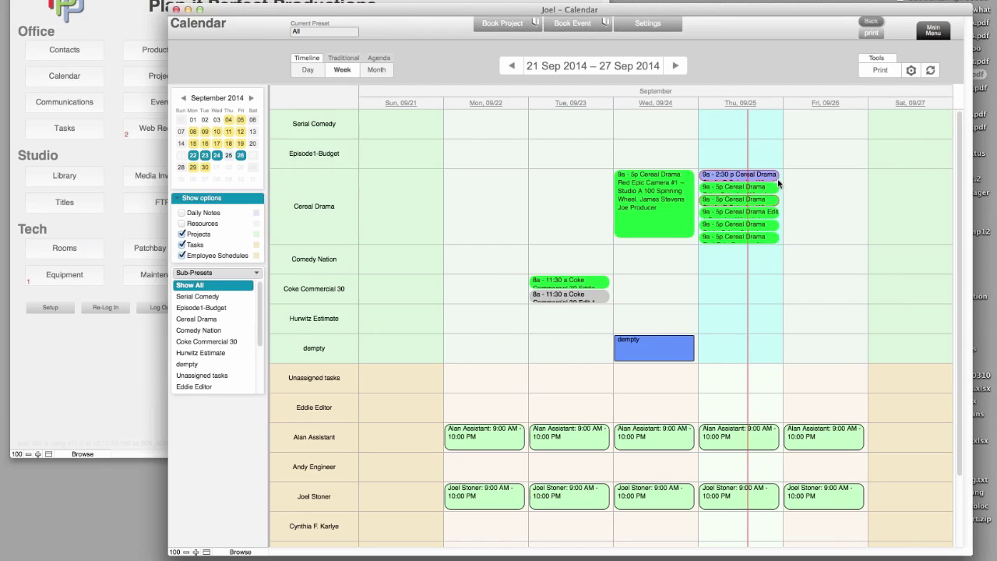
mouse_move(776, 202)
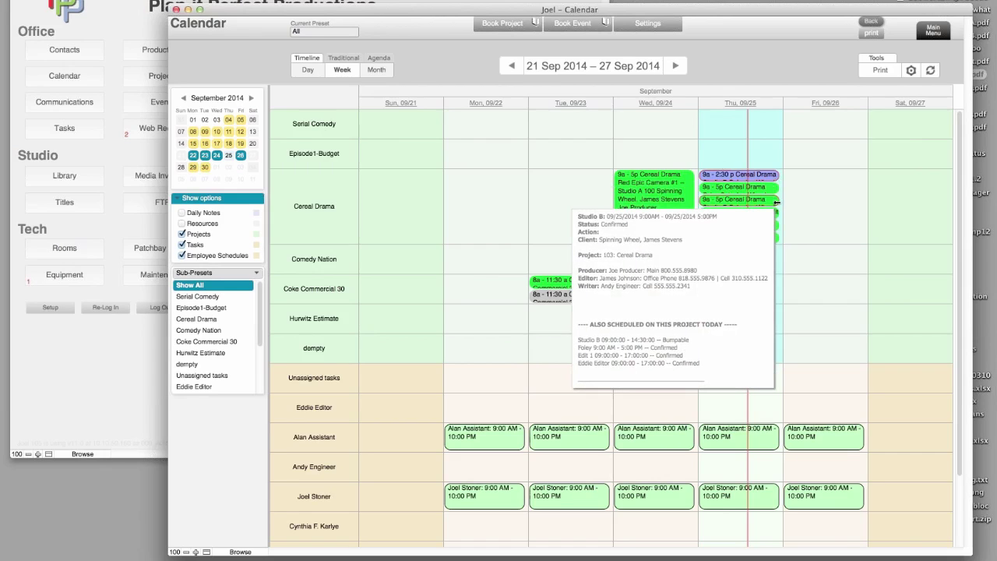
mouse_move(773, 181)
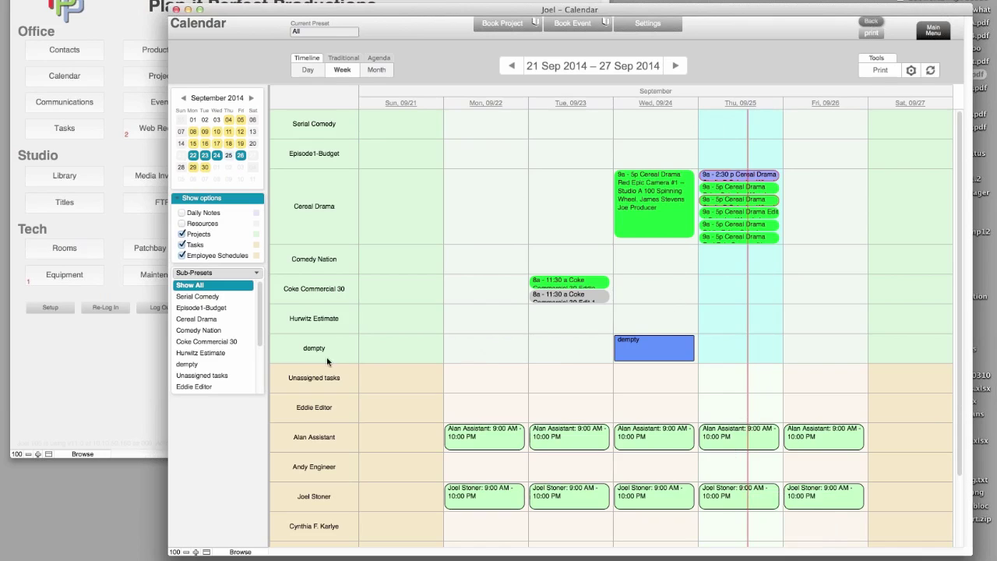
mouse_move(623, 358)
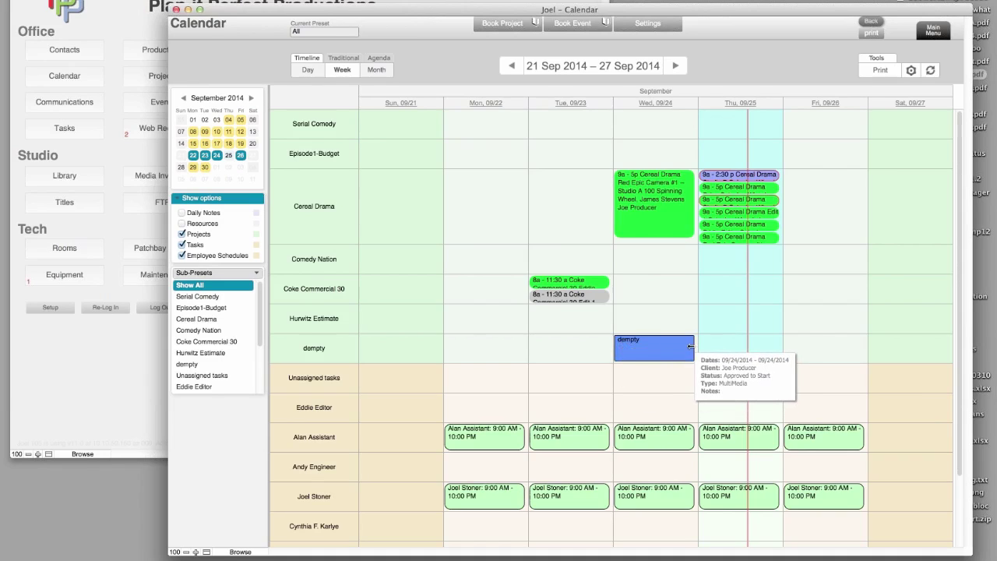
- Extend the dempty booking from Wednesday through Friday, then uncheck Projects in Show options
drag(690, 348, 832, 348)
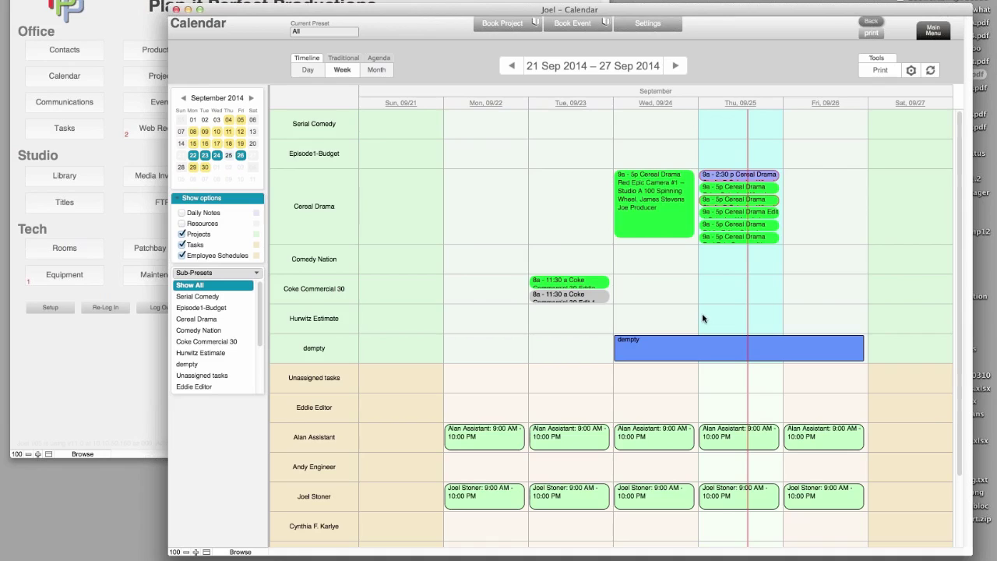
mouse_move(658, 200)
mouse_move(658, 350)
scroll(418, 327, down, 1)
click(183, 234)
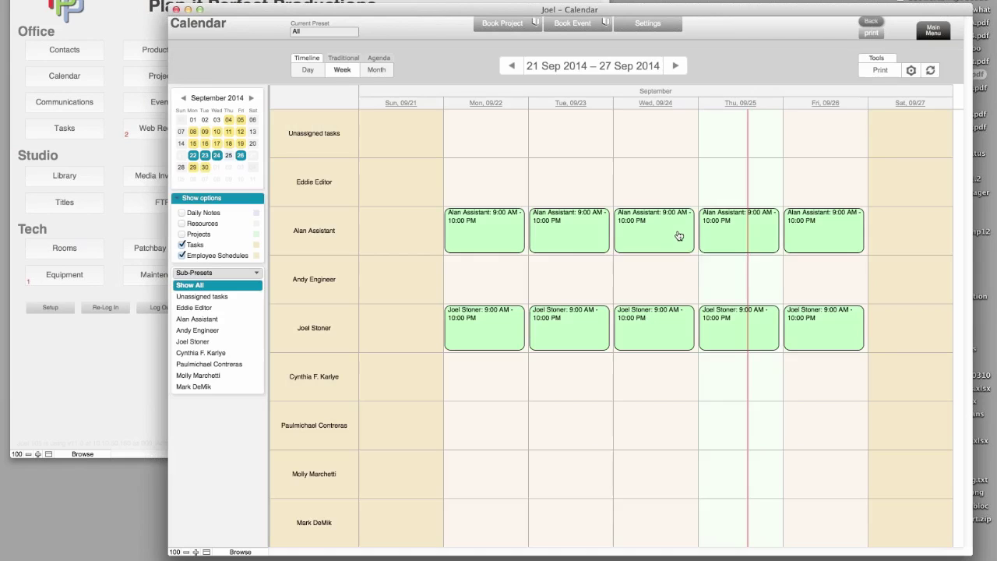
- Create a task named 'empty trash' on Wednesday 24 Sep and save it
mouse_move(679, 242)
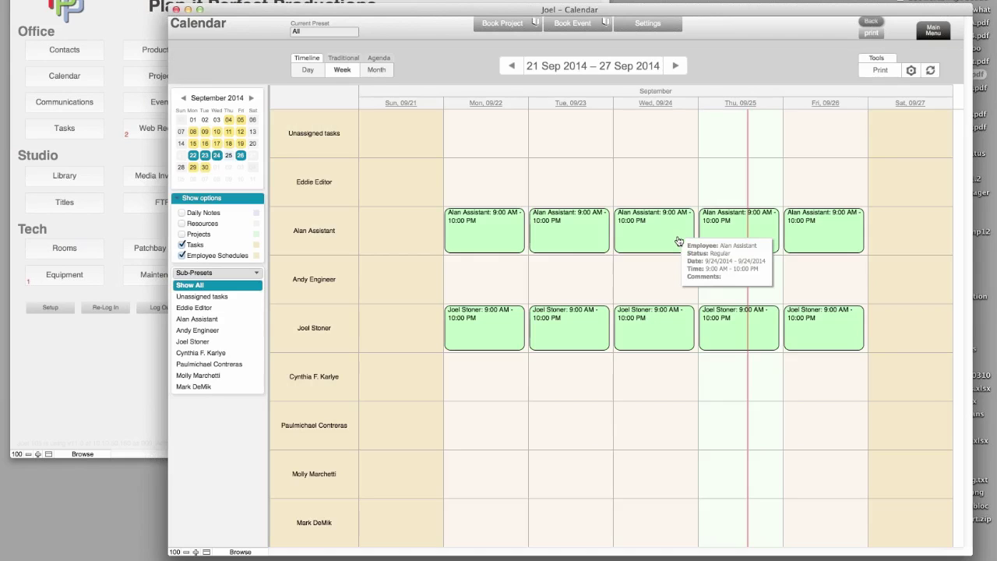
click(639, 181)
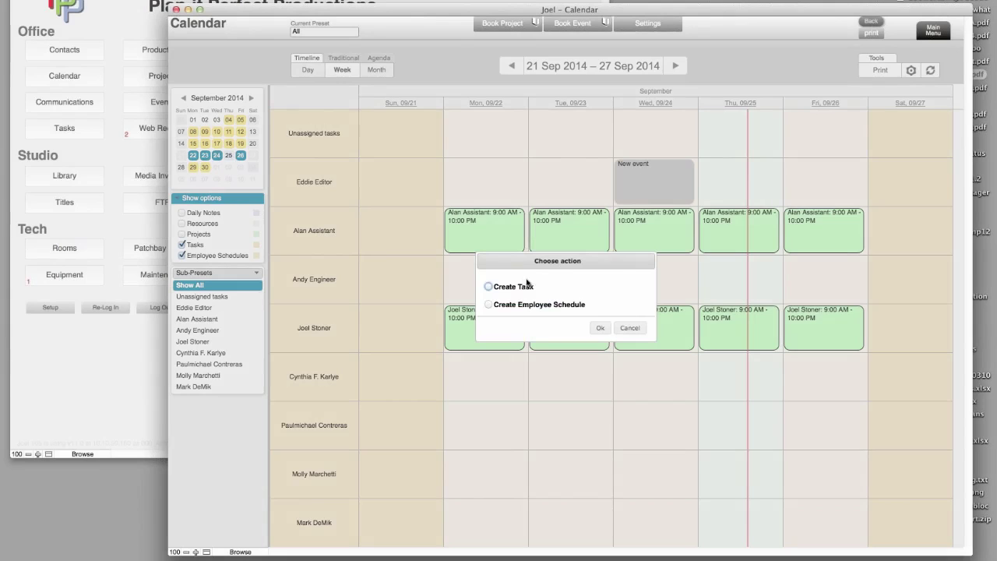
click(488, 287)
click(600, 328)
click(514, 161)
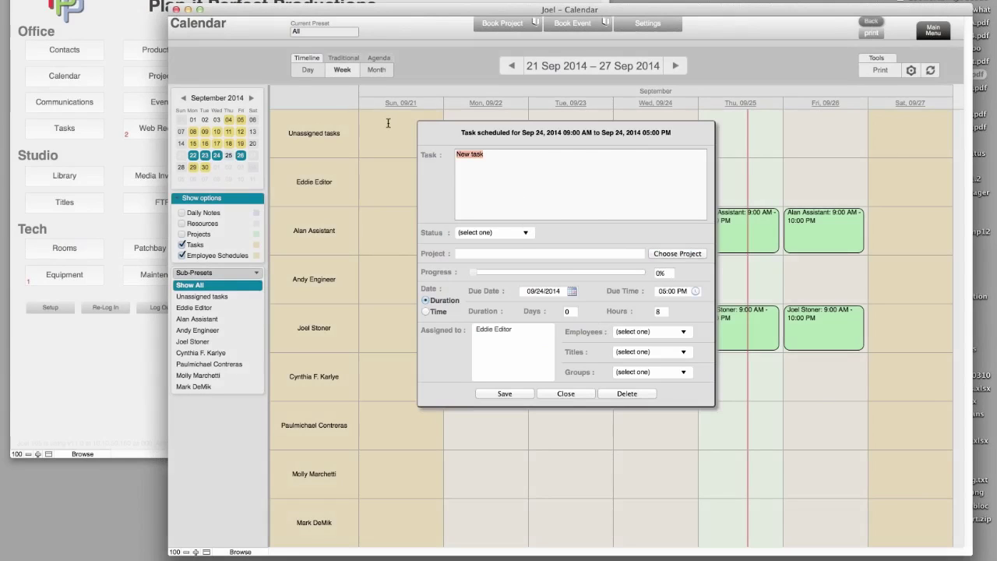
text(e)
click(496, 395)
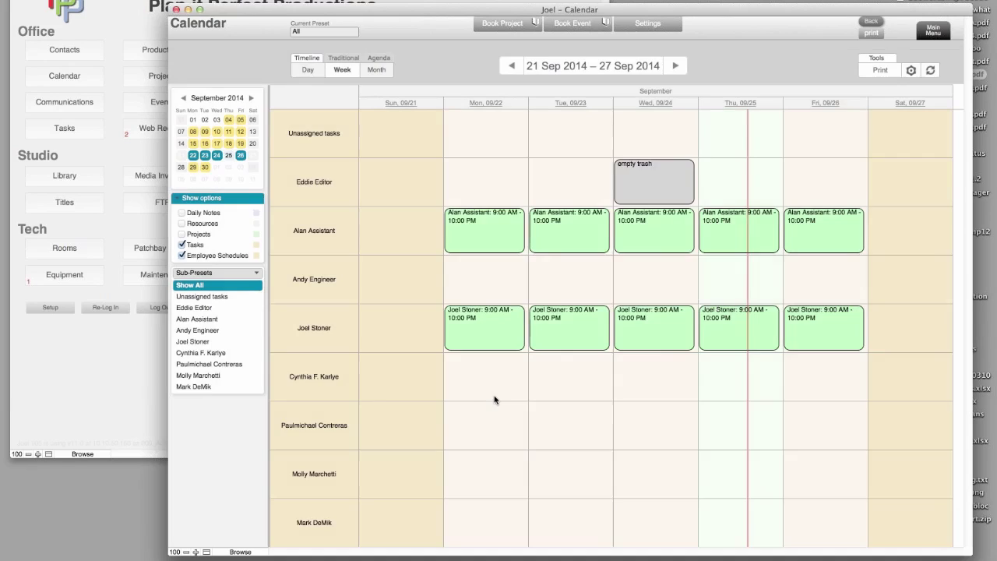
- Assign a second employee to the 'empty trash' task and save
click(653, 194)
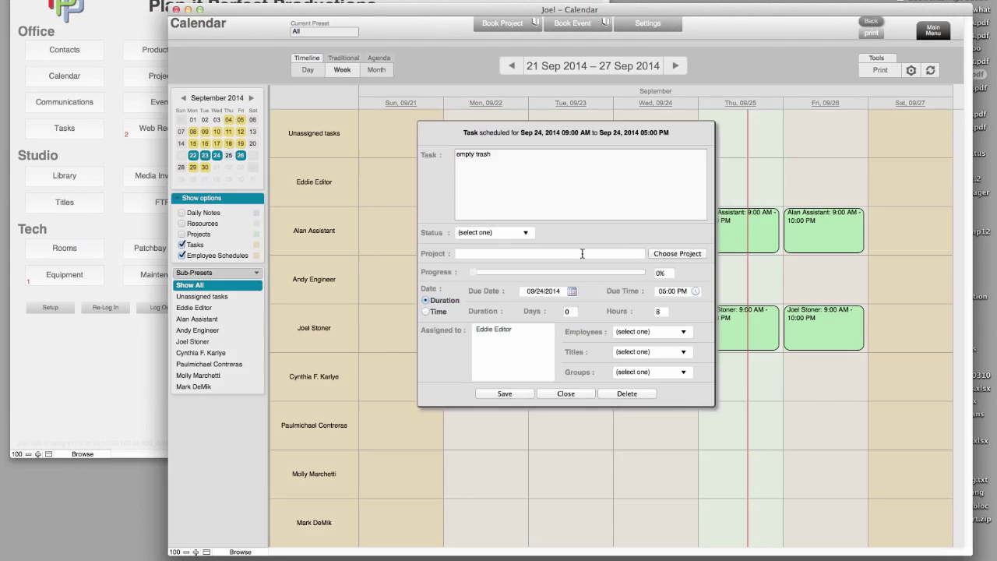
click(642, 332)
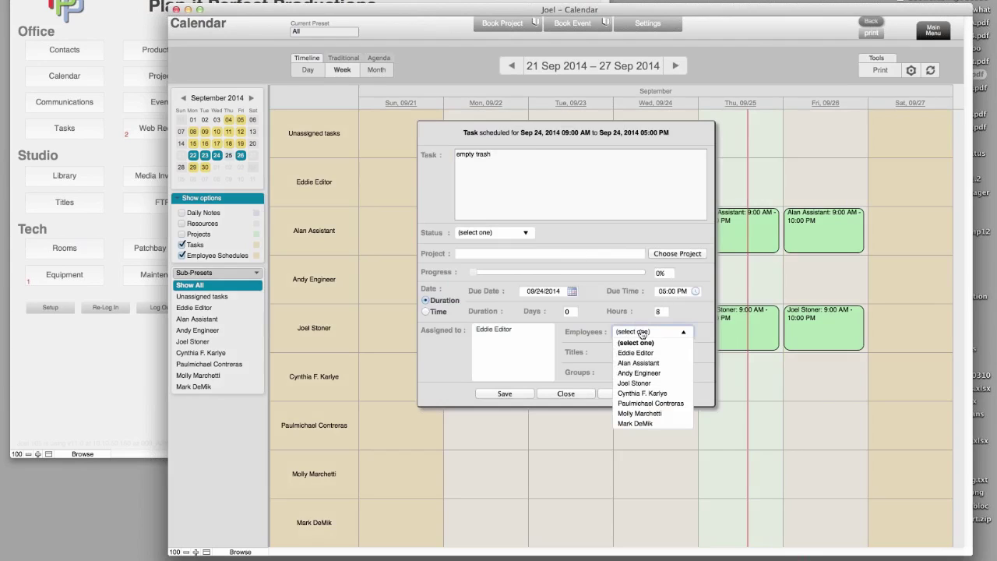
click(643, 383)
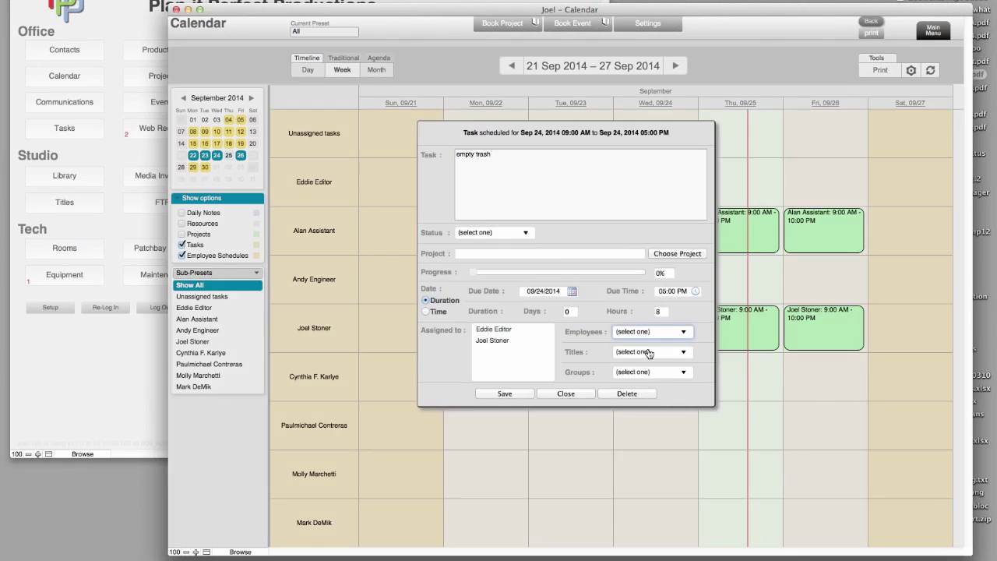
click(516, 393)
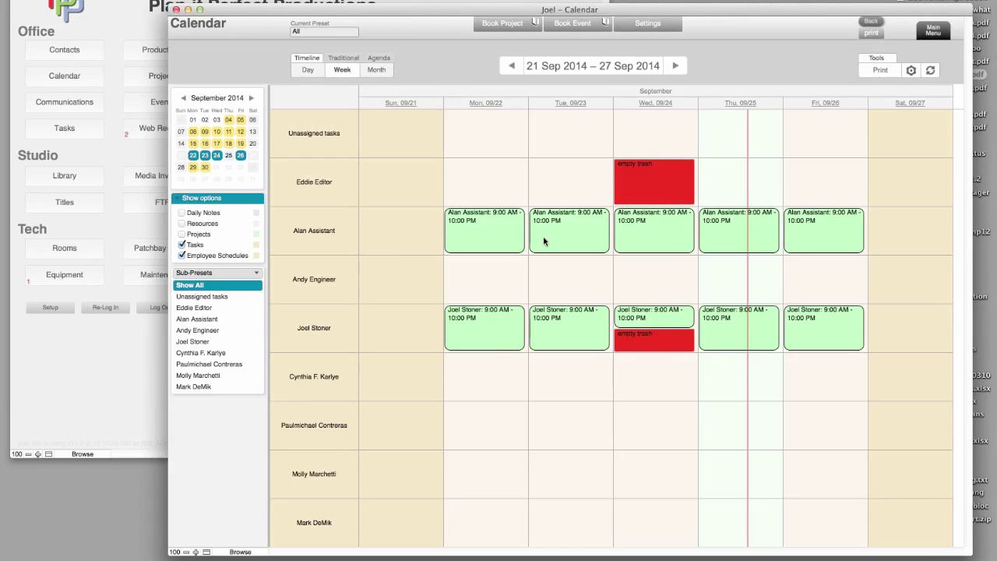
- Hide tasks, turn daily notes, resources and projects back on, then open Calendar Settings
click(182, 245)
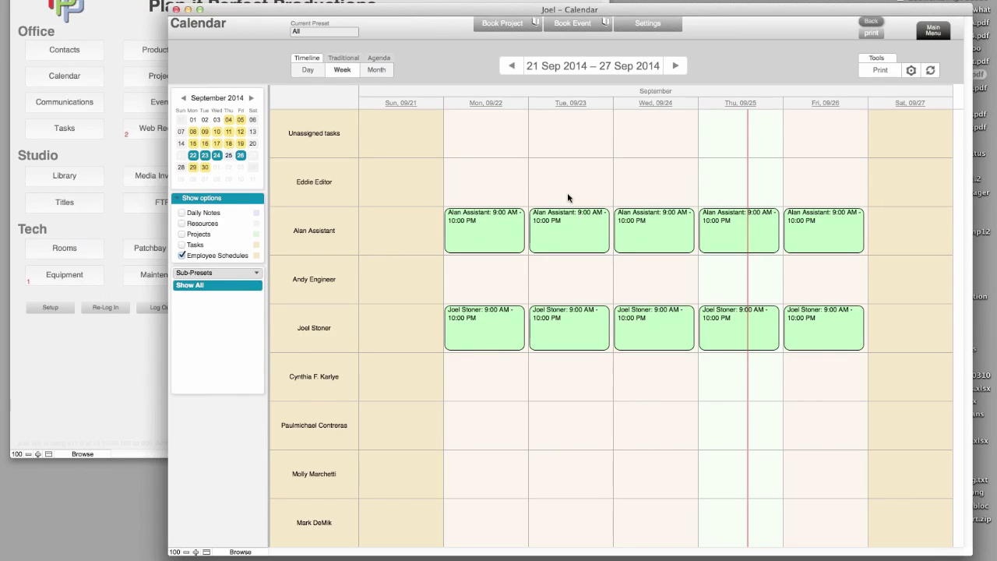
click(182, 212)
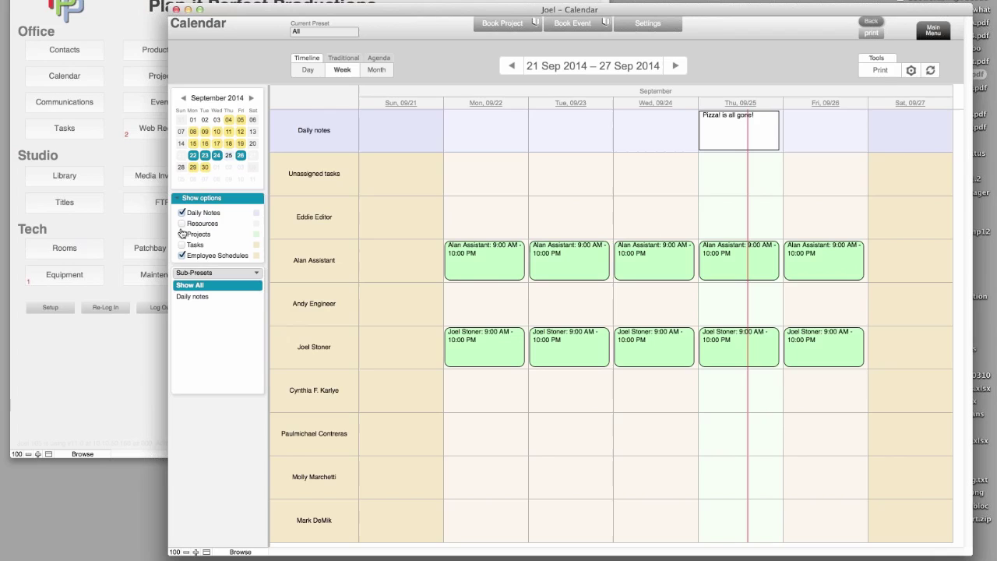
click(182, 223)
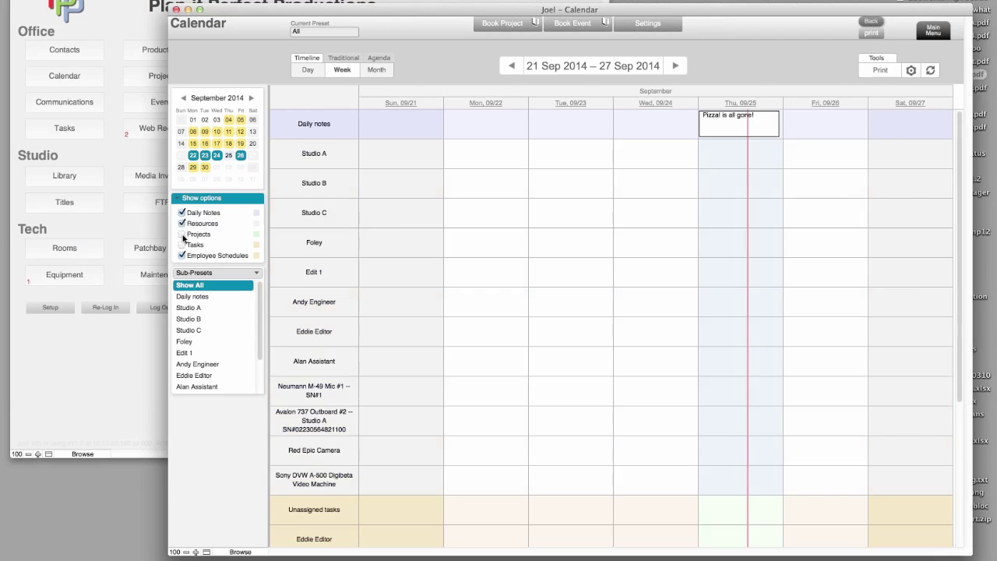
click(183, 234)
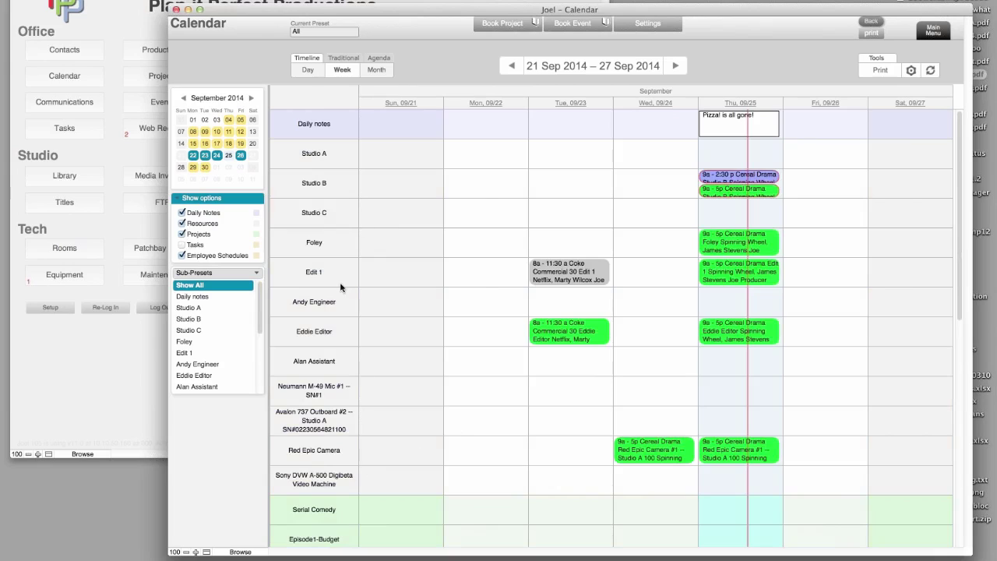
click(664, 30)
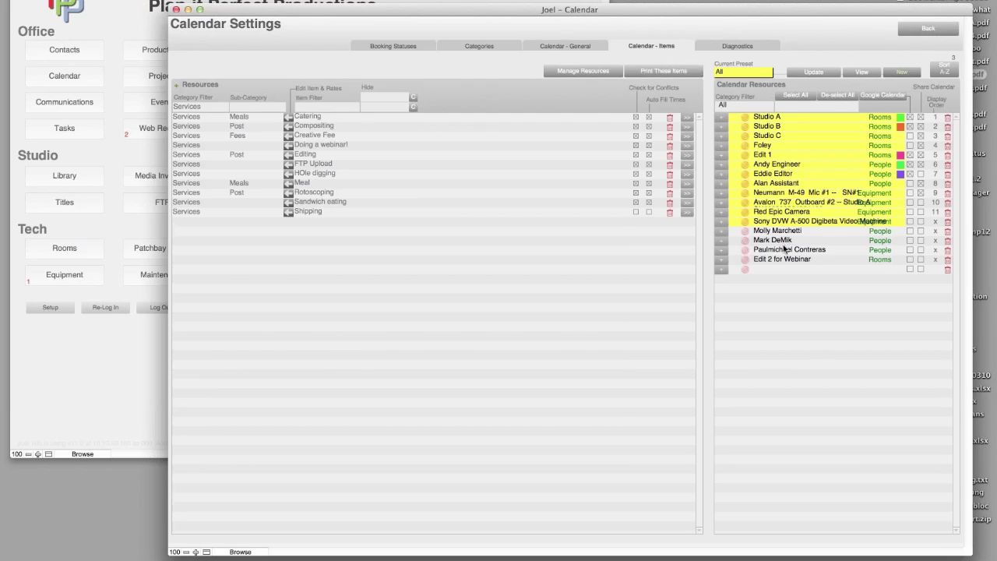
- Filter resources to People, add the staff member to Calendar Resources, and update the All preset
click(180, 107)
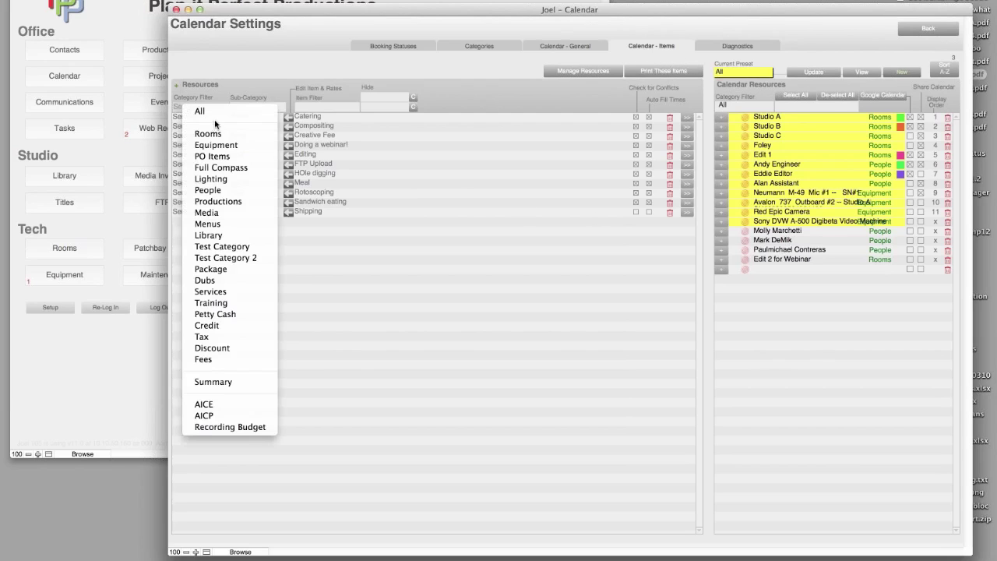
click(226, 191)
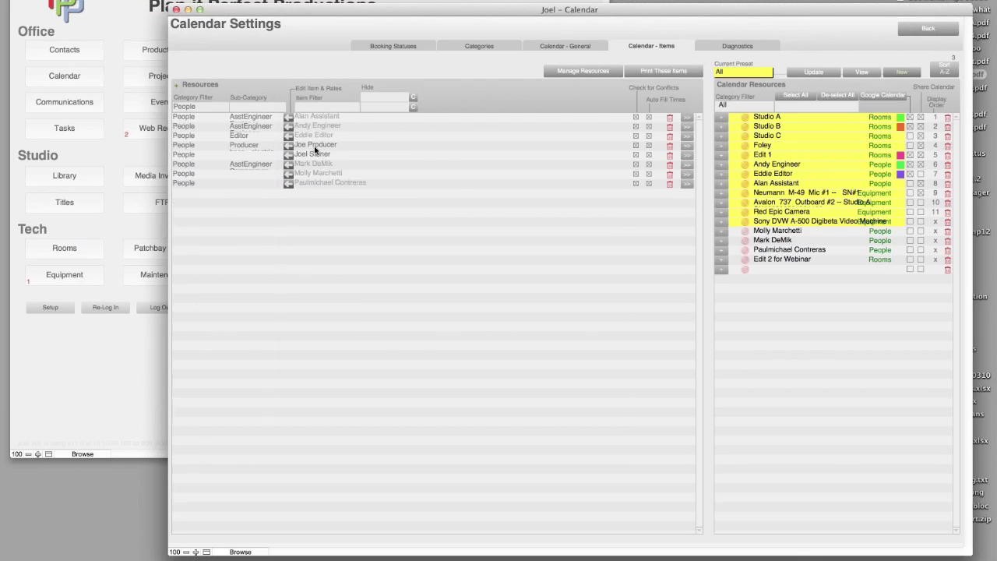
drag(310, 153, 743, 95)
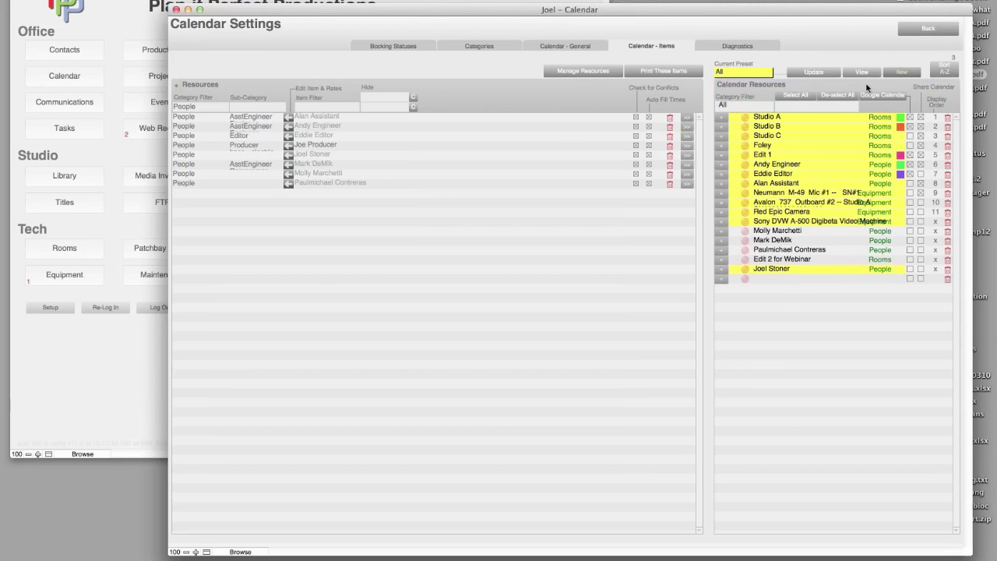
click(815, 76)
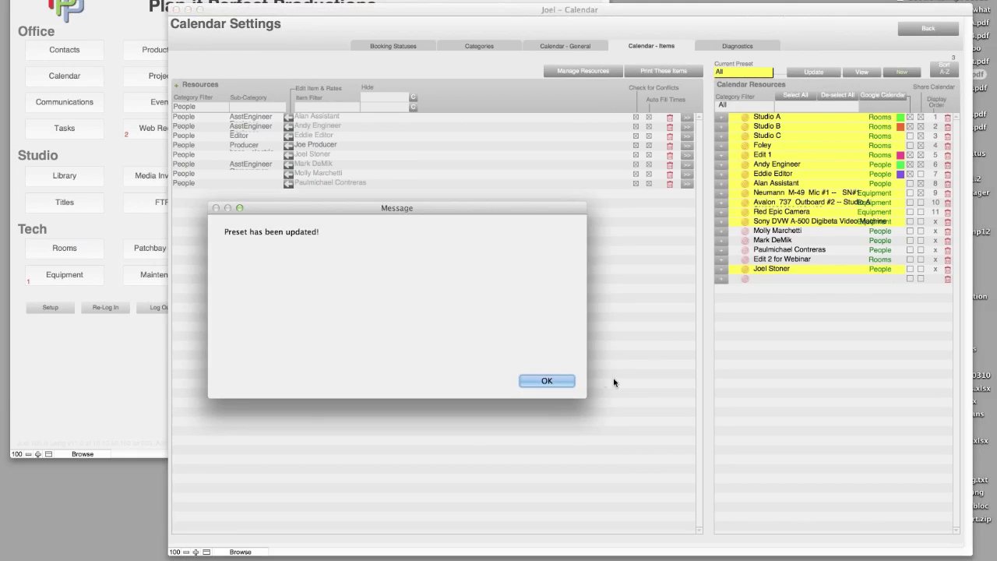
click(570, 384)
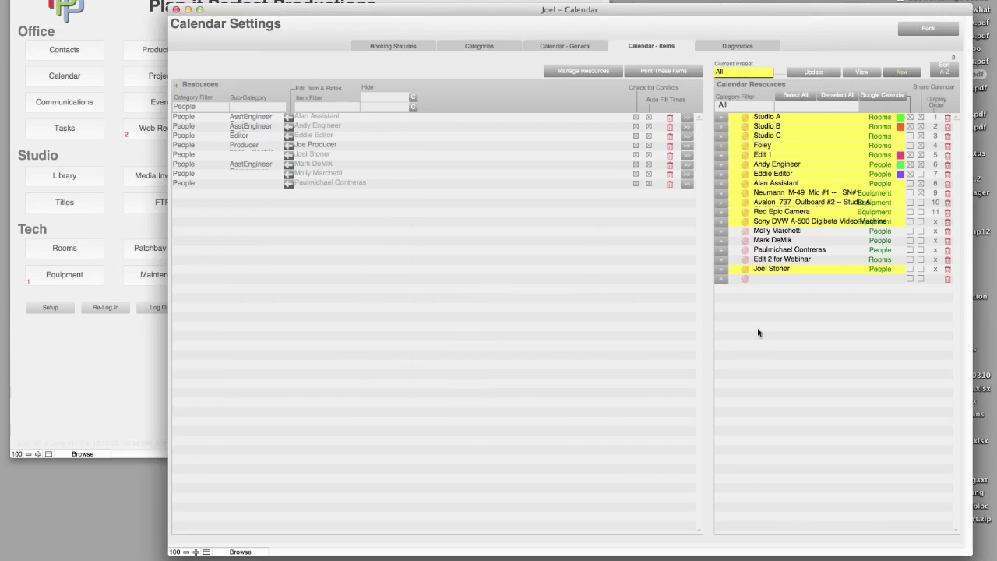
- Switch to the People preset and update it to include the new staff member
click(752, 73)
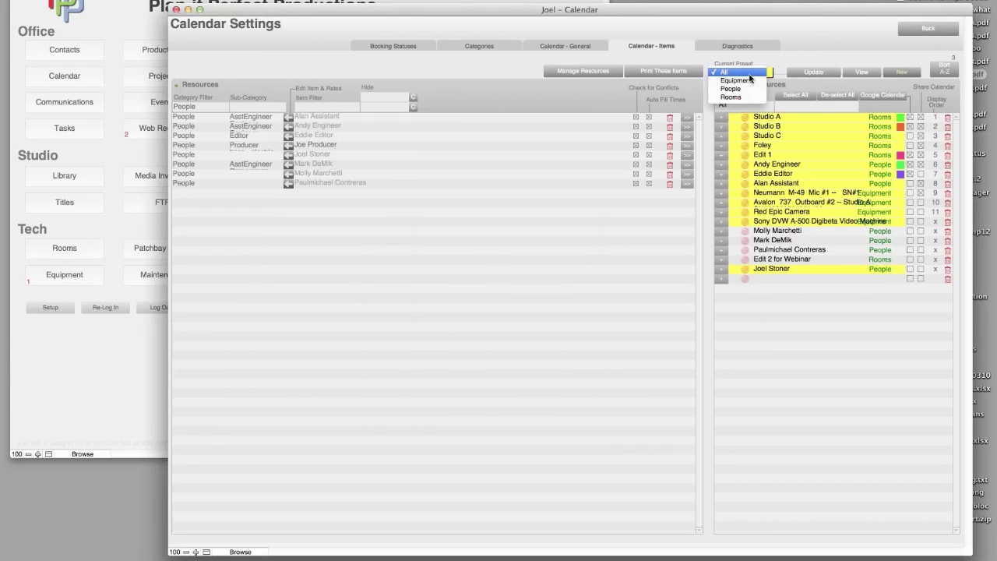
click(747, 88)
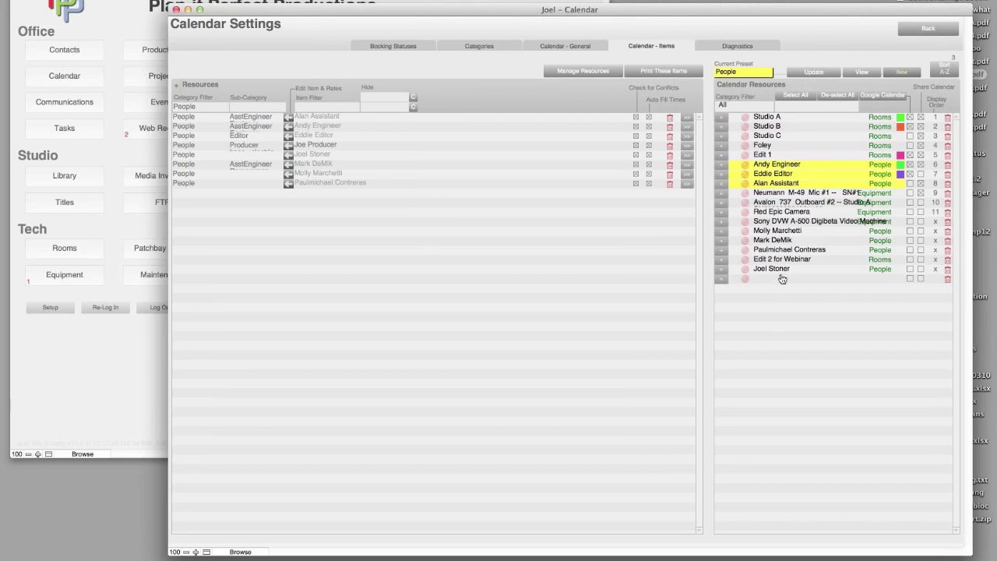
click(818, 73)
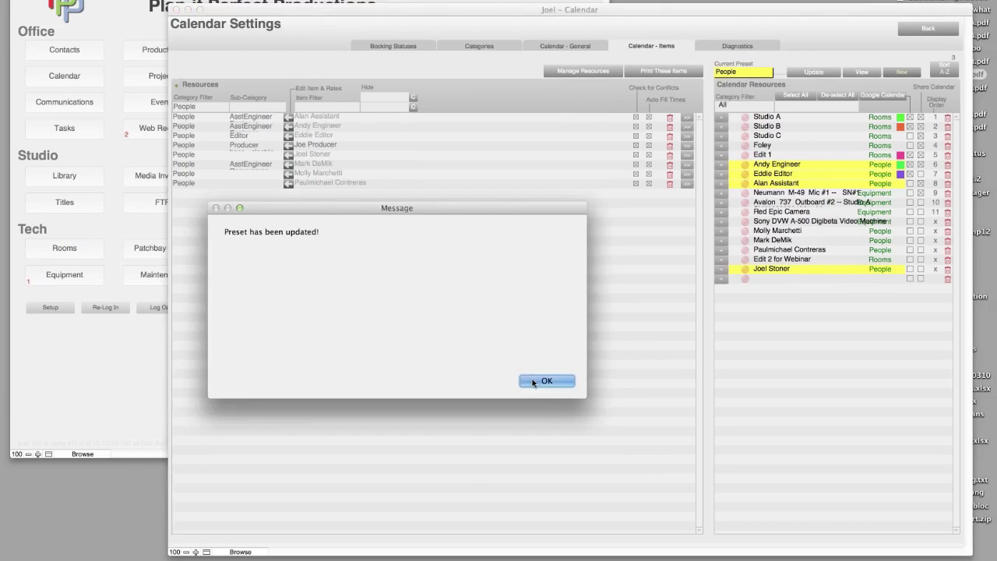
click(534, 380)
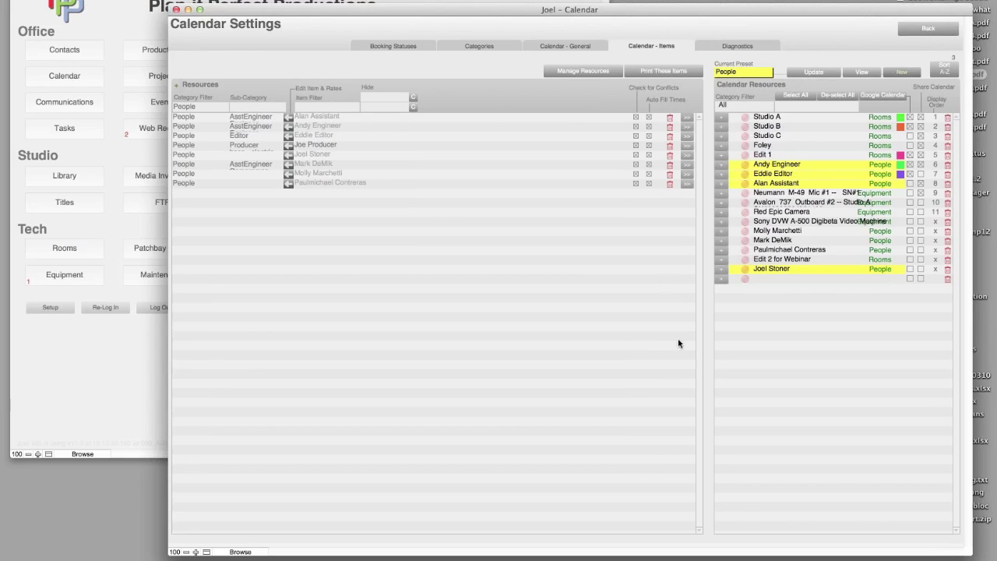
click(204, 108)
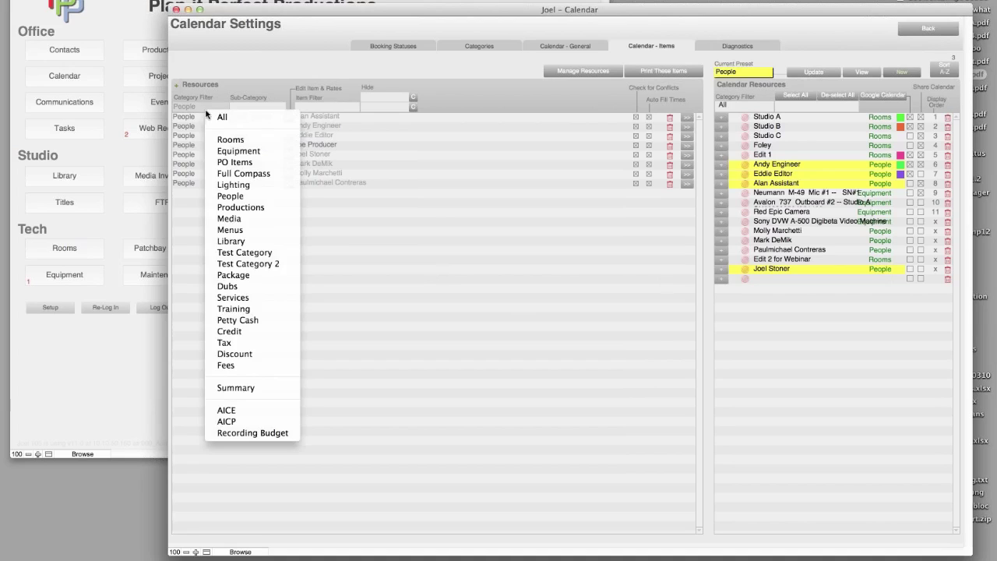
- Filter the settings' resource list to Equipment, then to AICE, and scroll through the AICE items
click(230, 151)
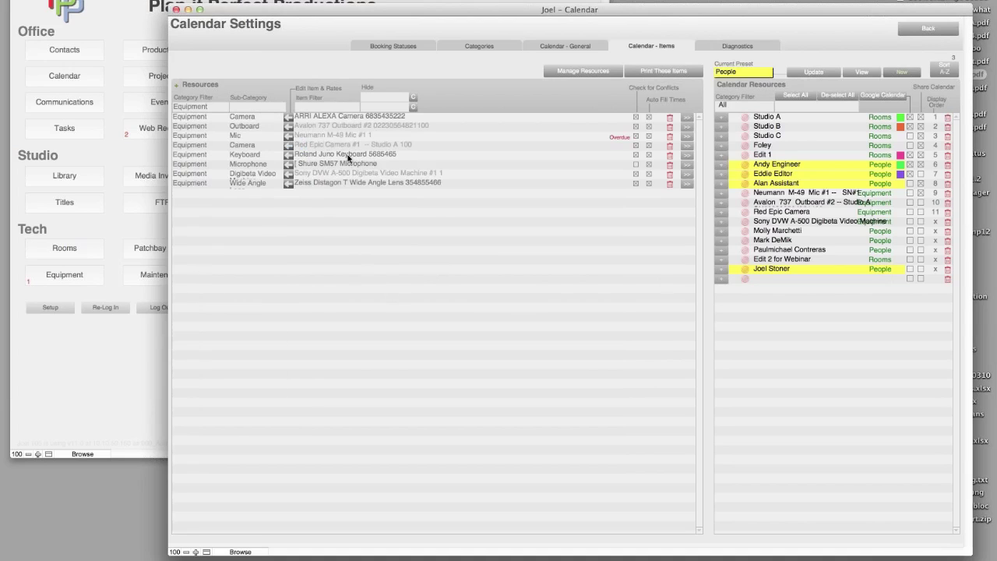
mouse_move(374, 187)
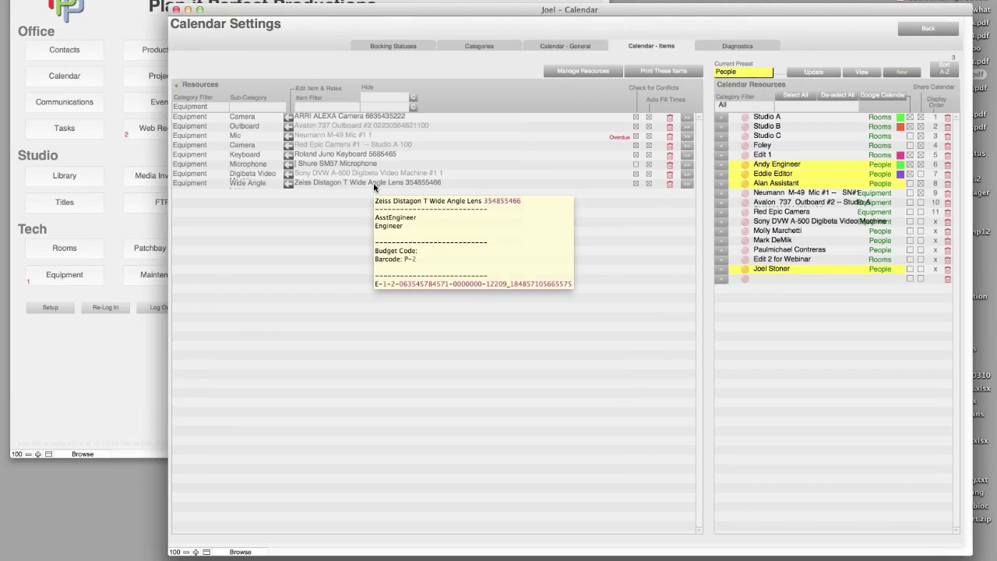
click(209, 109)
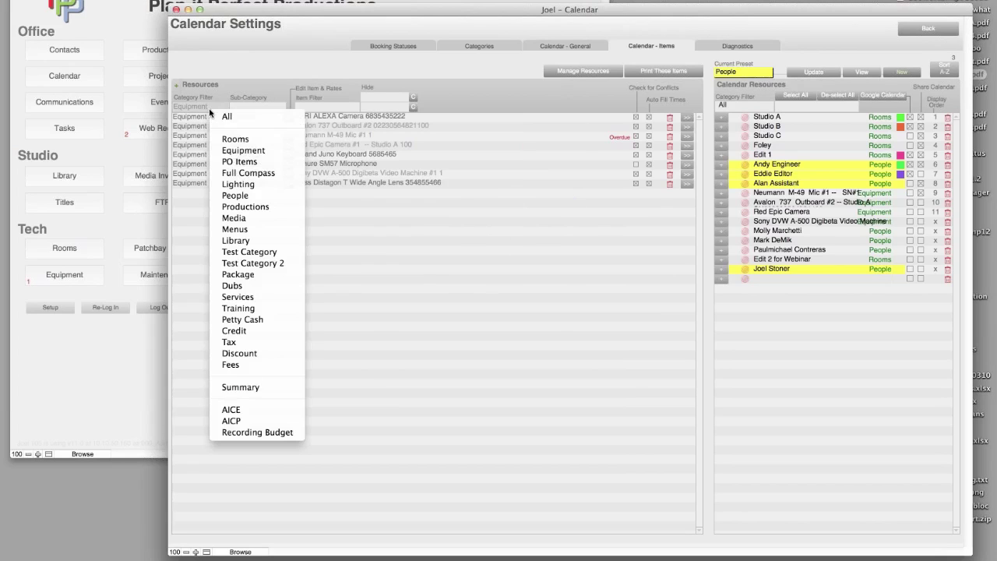
click(257, 410)
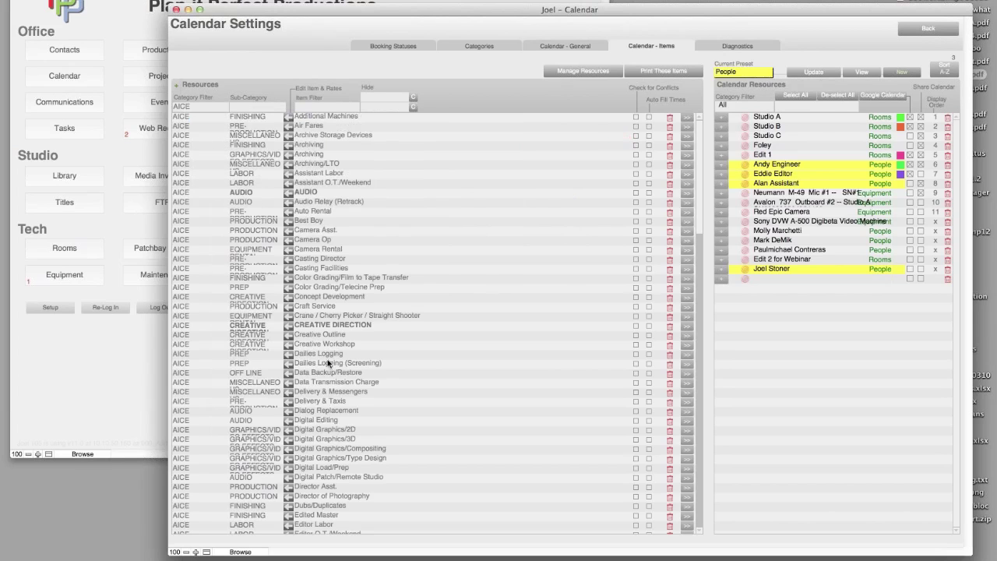
scroll(402, 296, down, 20)
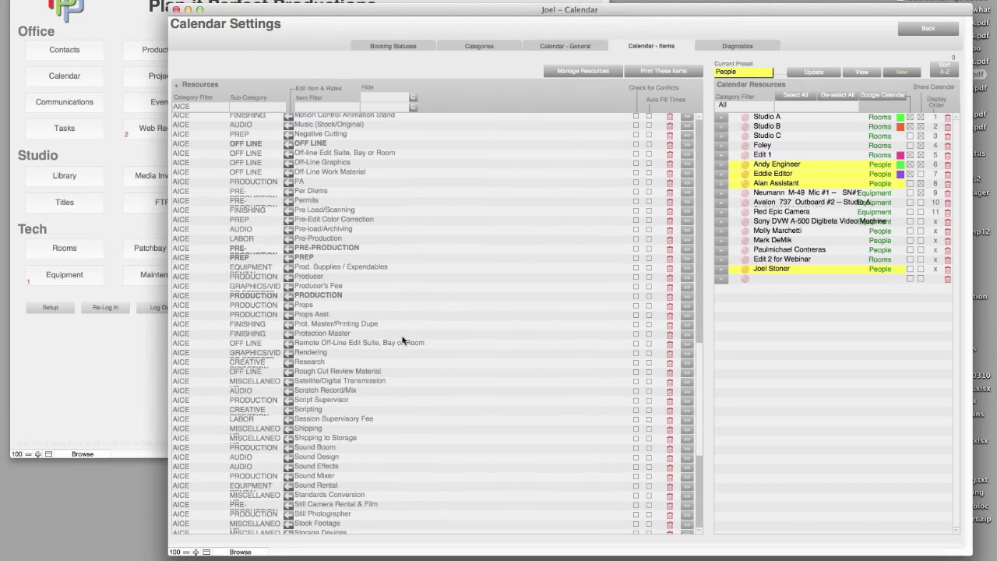
scroll(402, 338, up, 20)
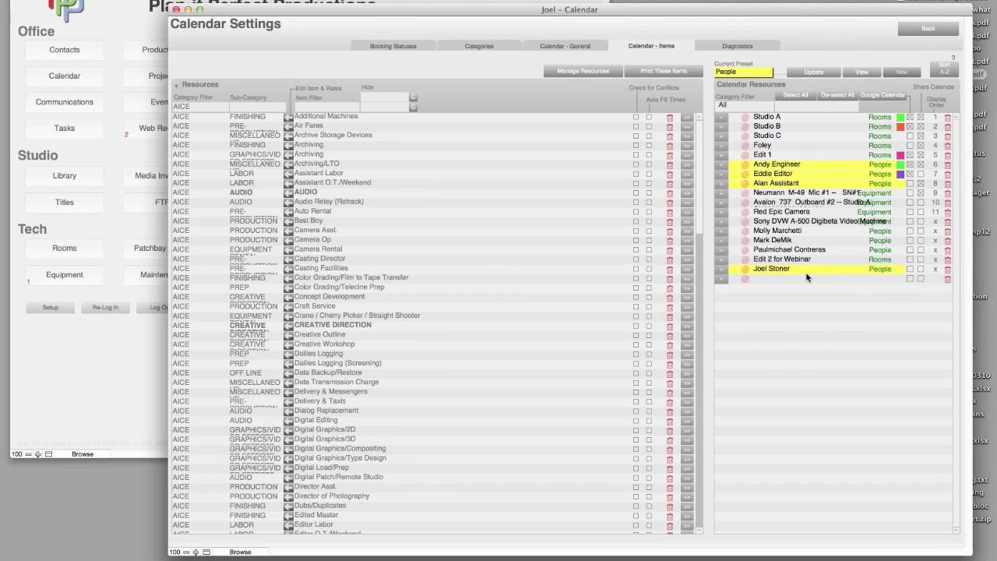
click(903, 269)
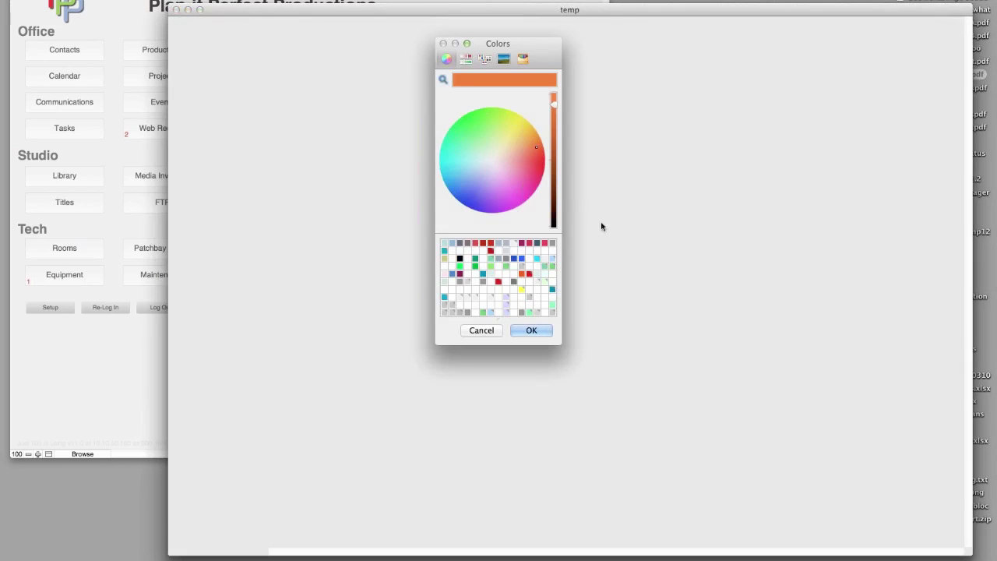
- Give the new staff member a pale peach calendar colour and switch the preset back to All
click(508, 150)
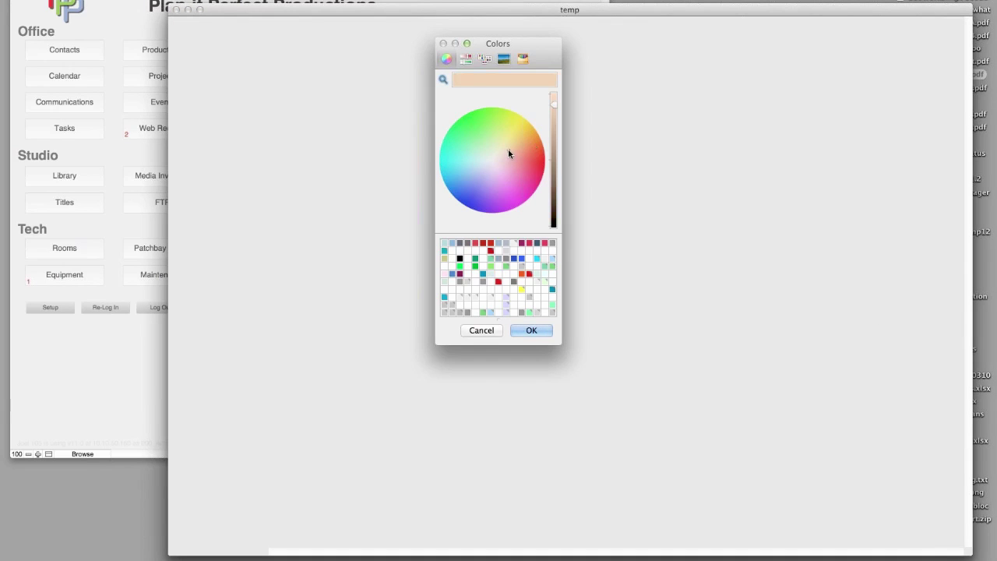
click(536, 330)
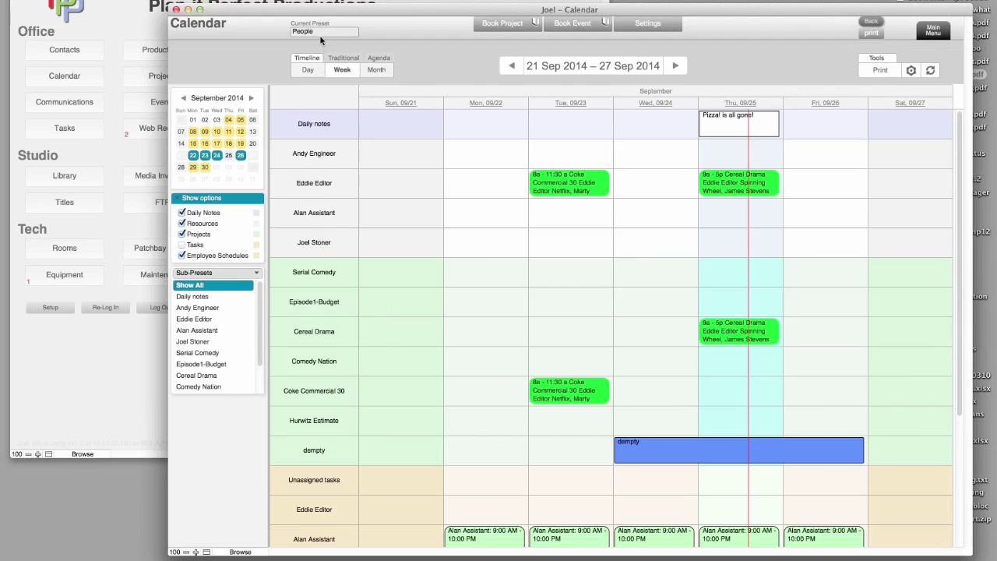
click(321, 36)
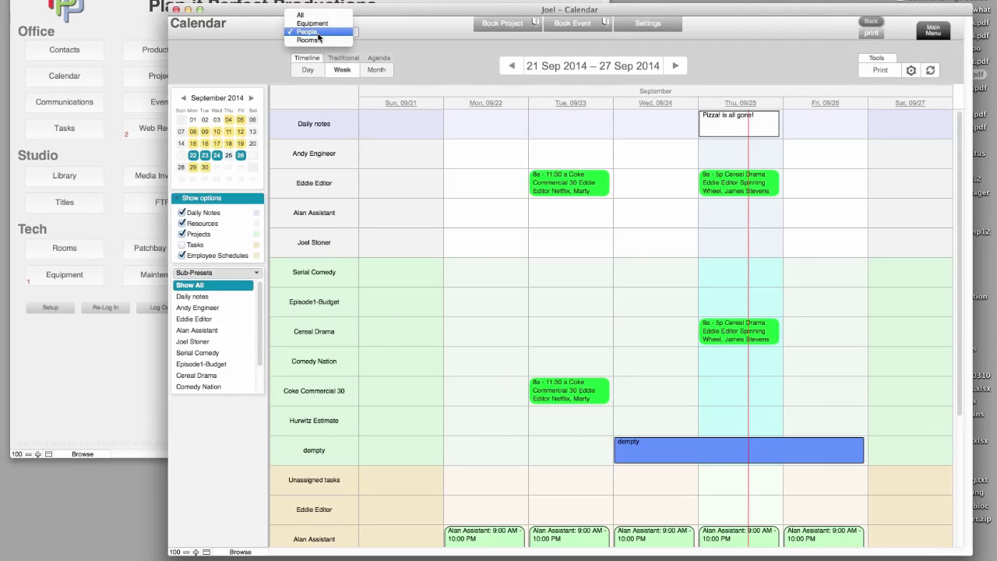
click(303, 15)
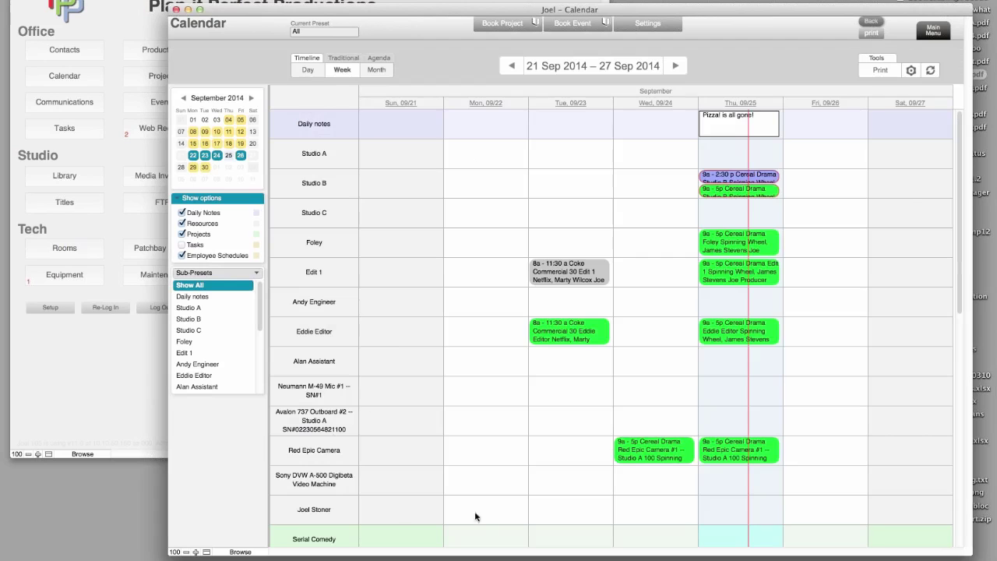
- Set the staff member's display order to 5 in Calendar Settings and re-sort resources by it
click(649, 24)
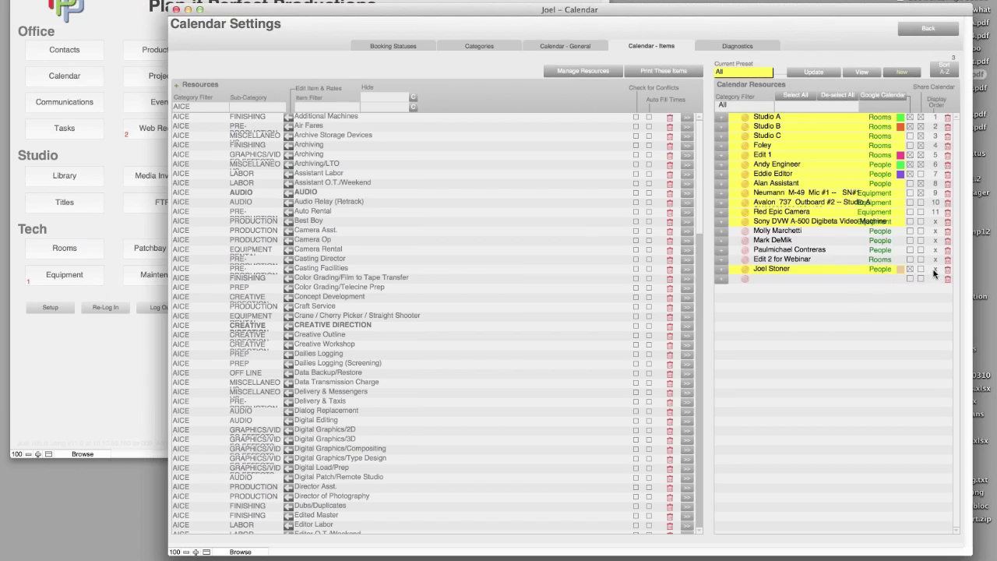
click(934, 270)
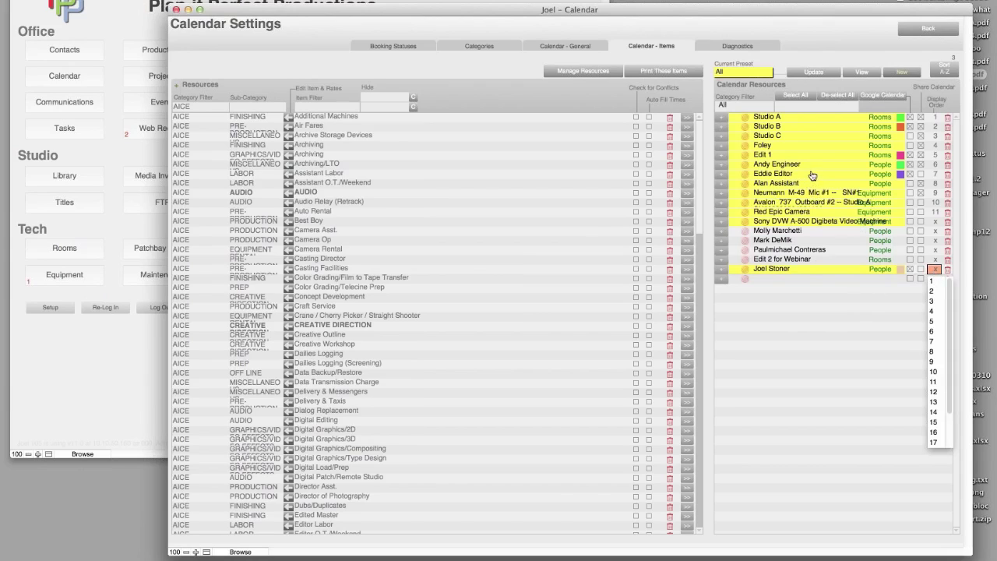
click(931, 321)
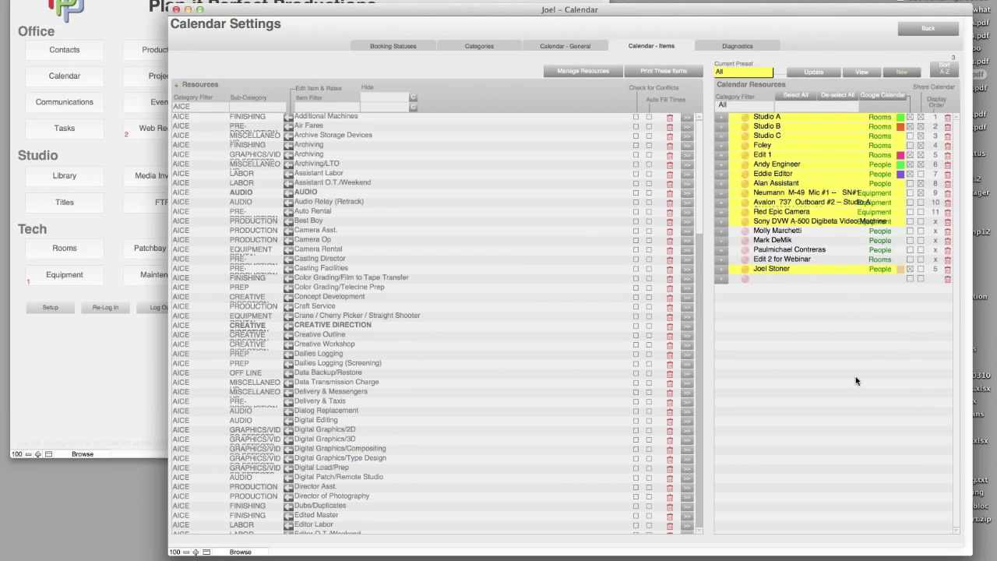
click(833, 33)
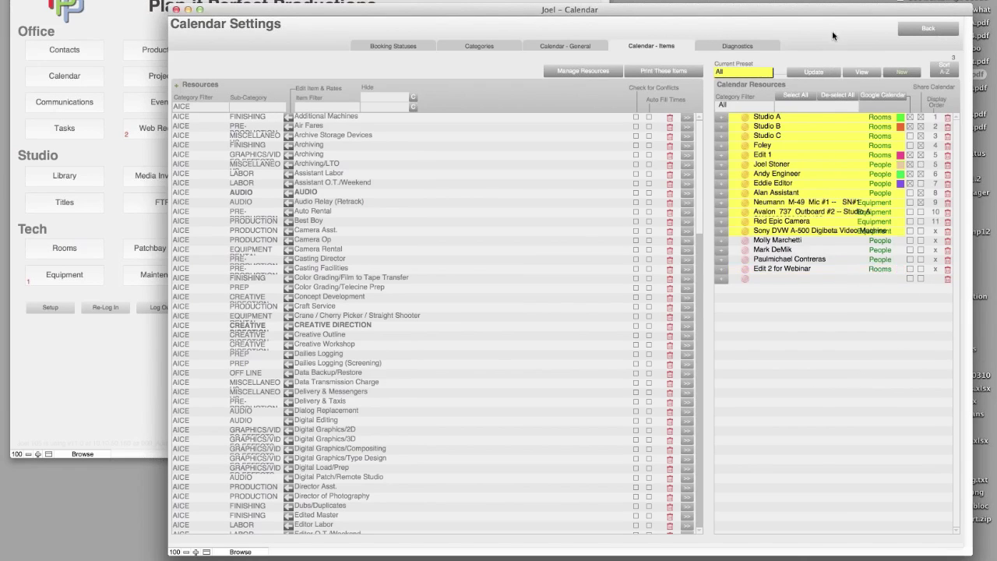
- Browse September weeks, toggling between one staff member's and all bookings, ending on the current week
click(937, 32)
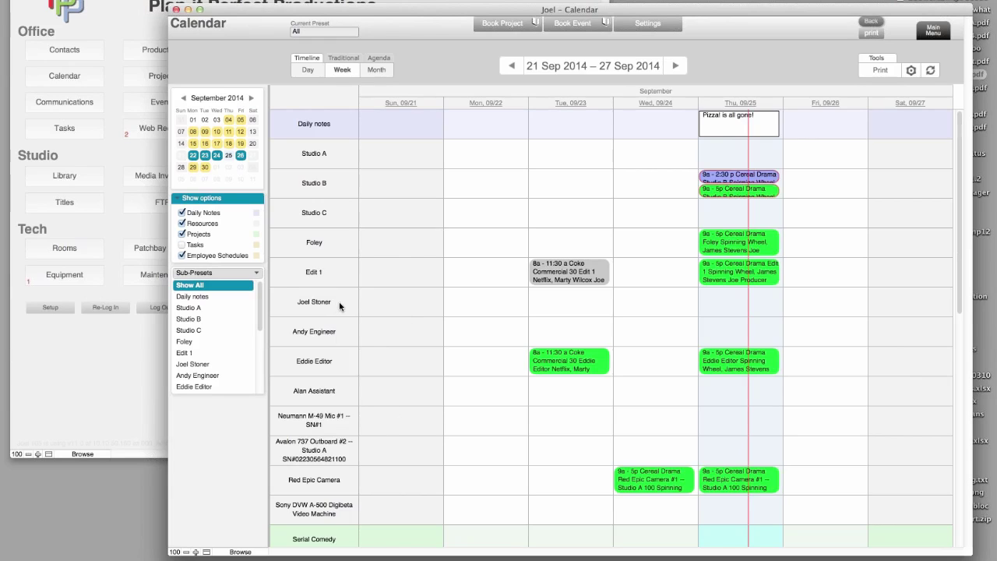
click(211, 365)
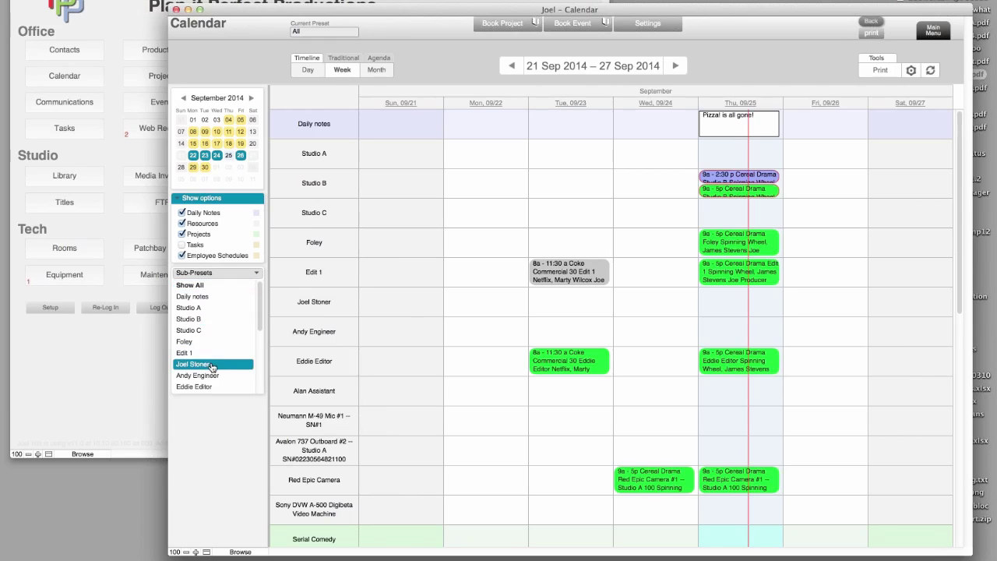
click(516, 70)
click(516, 70)
click(673, 66)
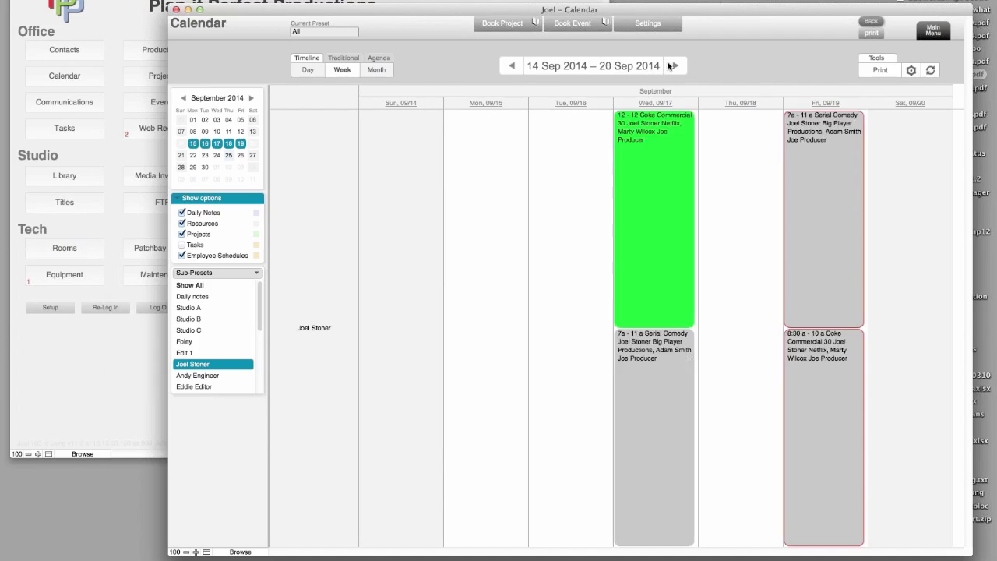
click(673, 67)
click(514, 69)
click(187, 287)
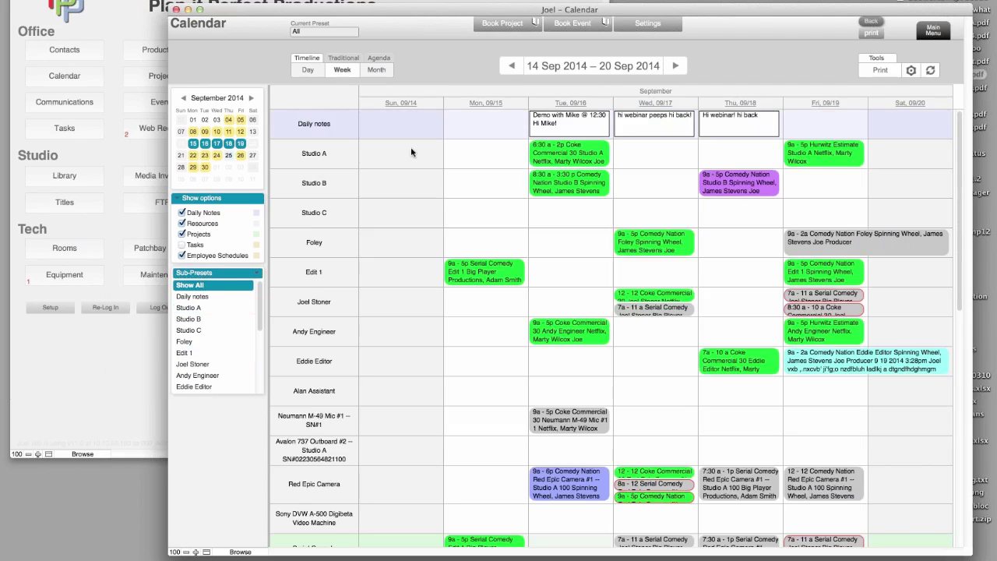
click(514, 69)
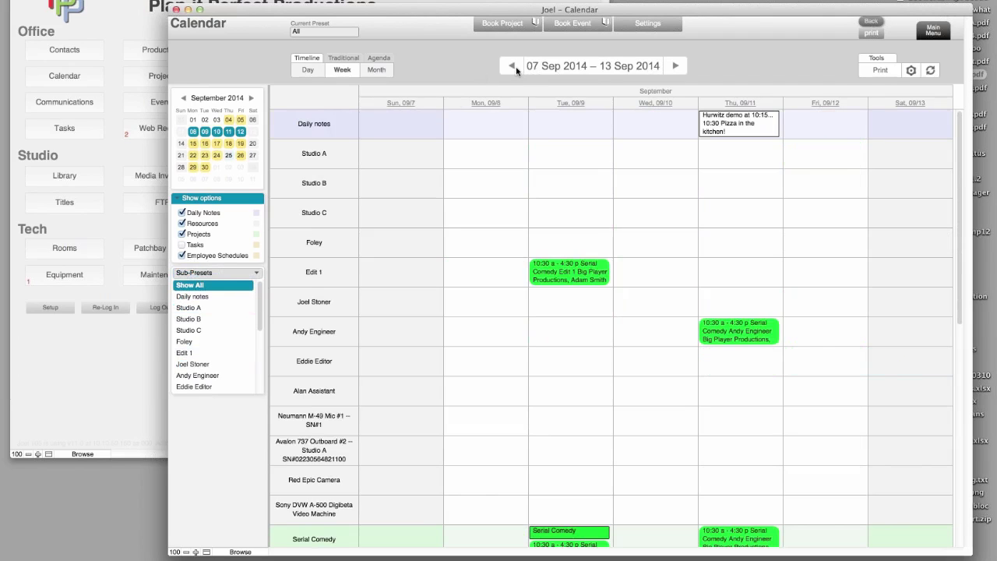
click(514, 69)
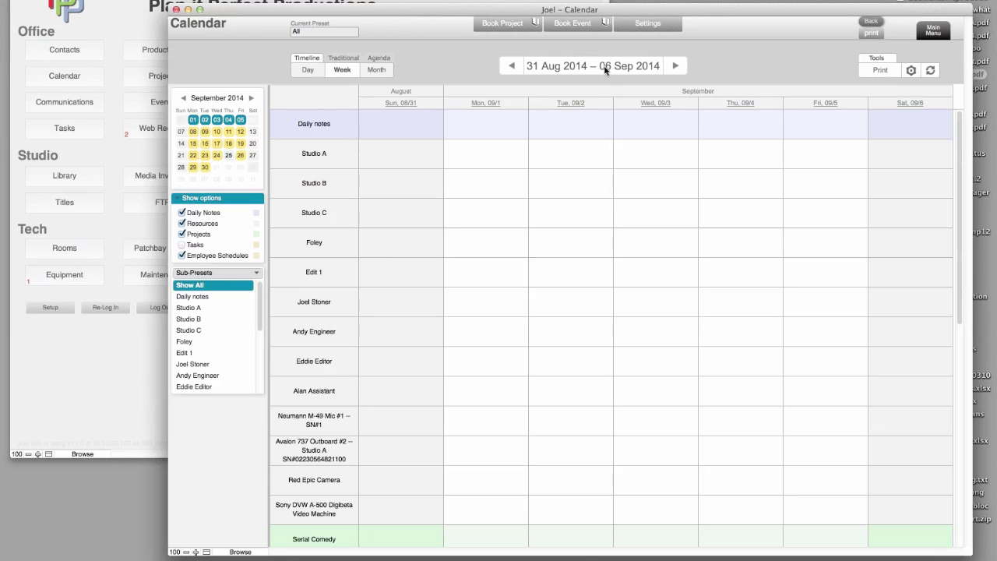
click(606, 69)
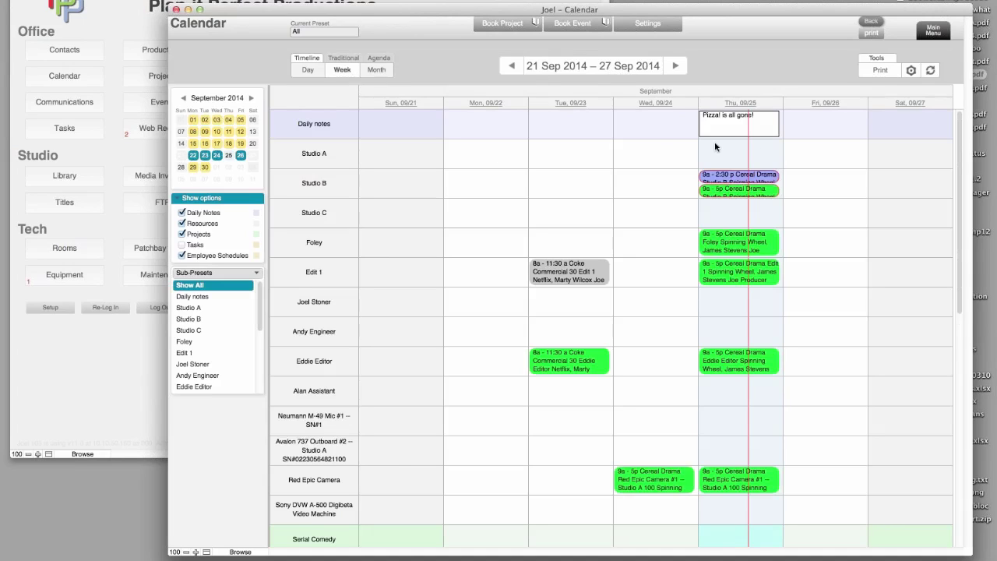
- On the Thu 25 Sep day timeline, move the 9a–5p Cereal Drama booking from Studio B to Studio C
click(736, 107)
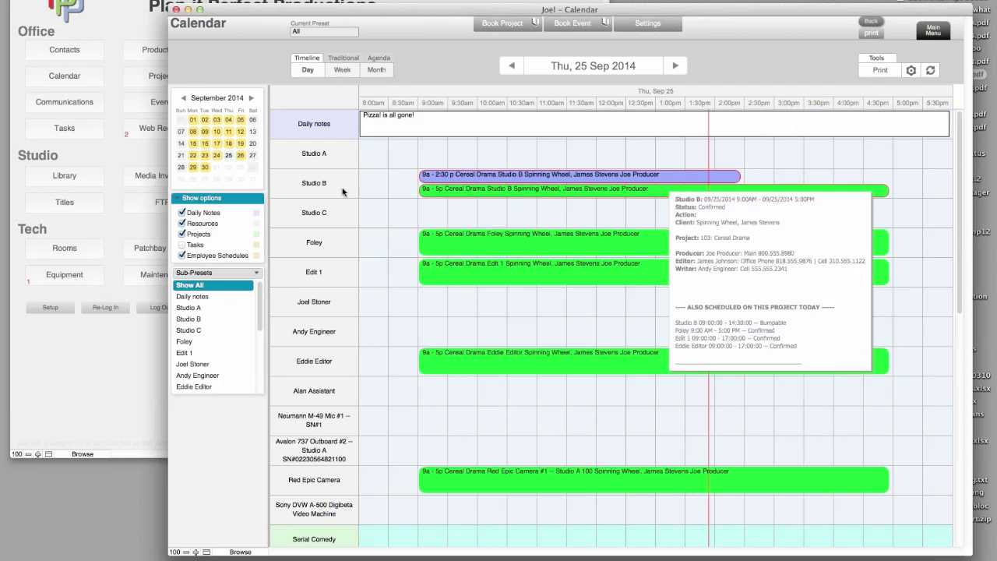
mouse_move(433, 192)
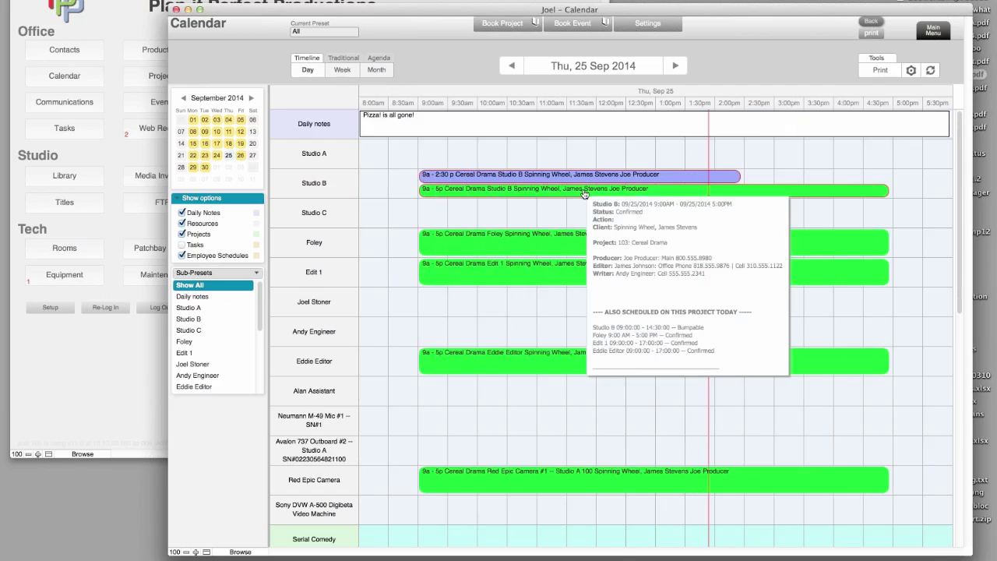
drag(583, 208, 585, 211)
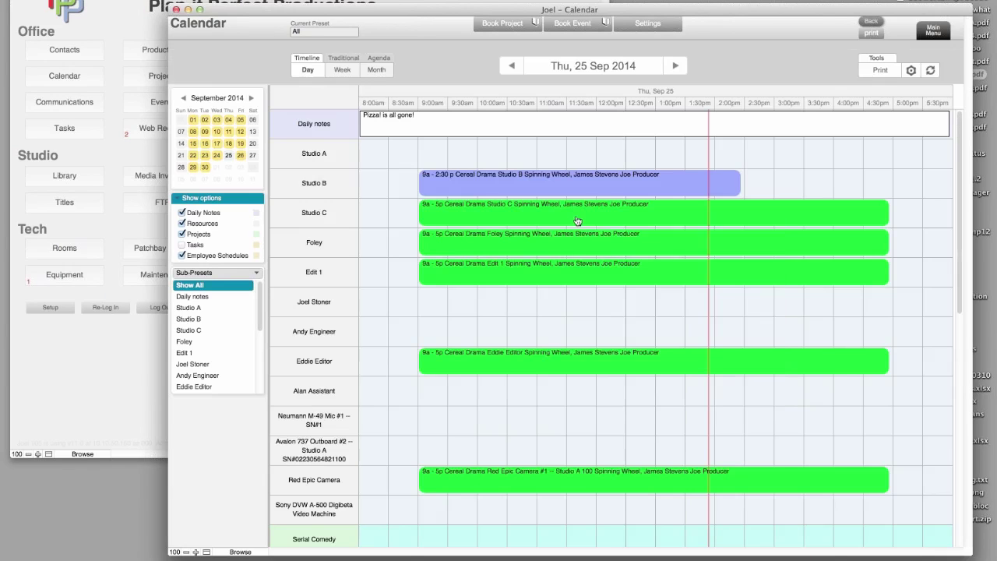
mouse_move(492, 204)
- Switch the timeline to month view and browse August 2014 before returning to September
click(374, 70)
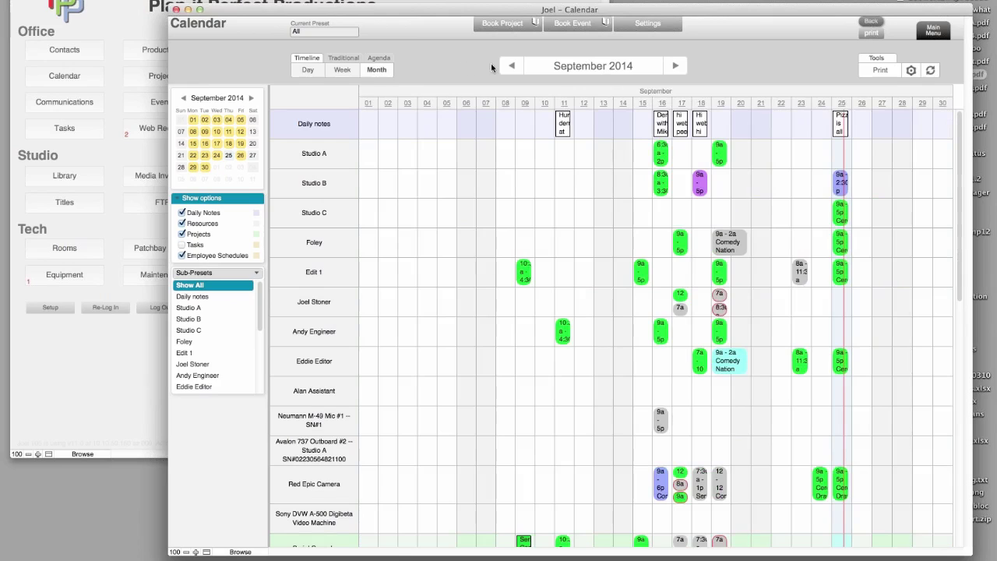
click(511, 66)
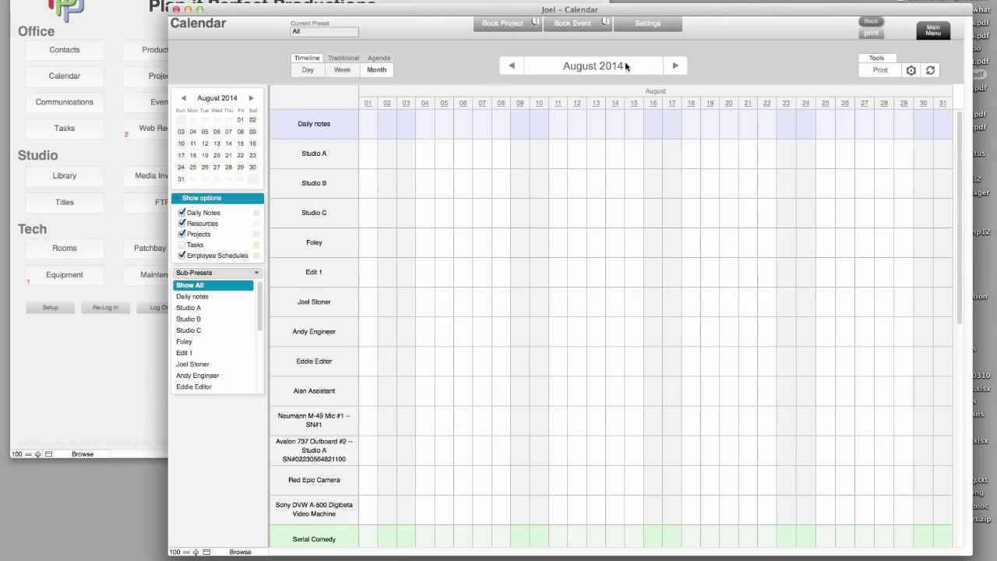
click(611, 65)
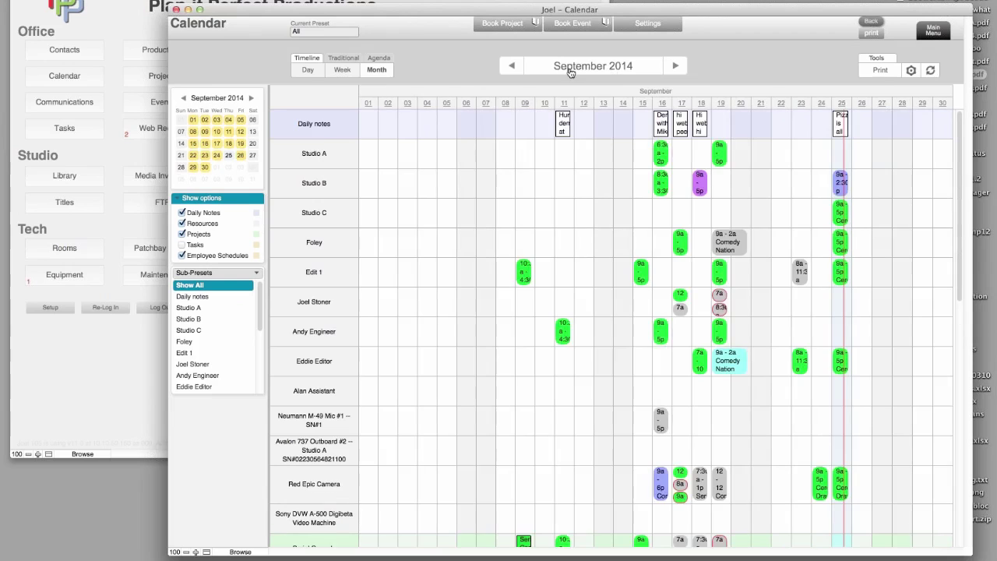
- Browse the traditional layout's month grid, week, Mon 01 Sep day and 2014 year views
click(352, 59)
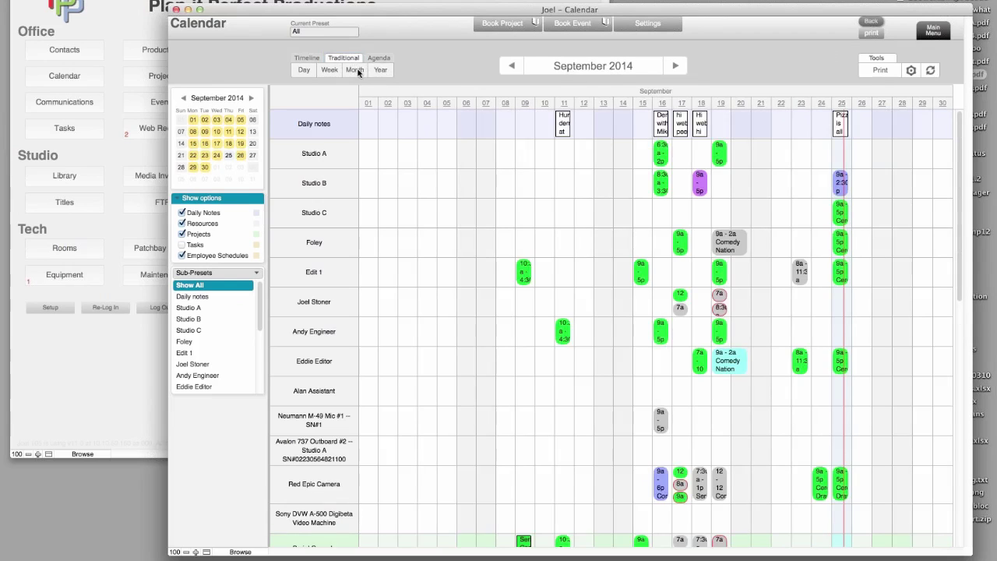
click(358, 71)
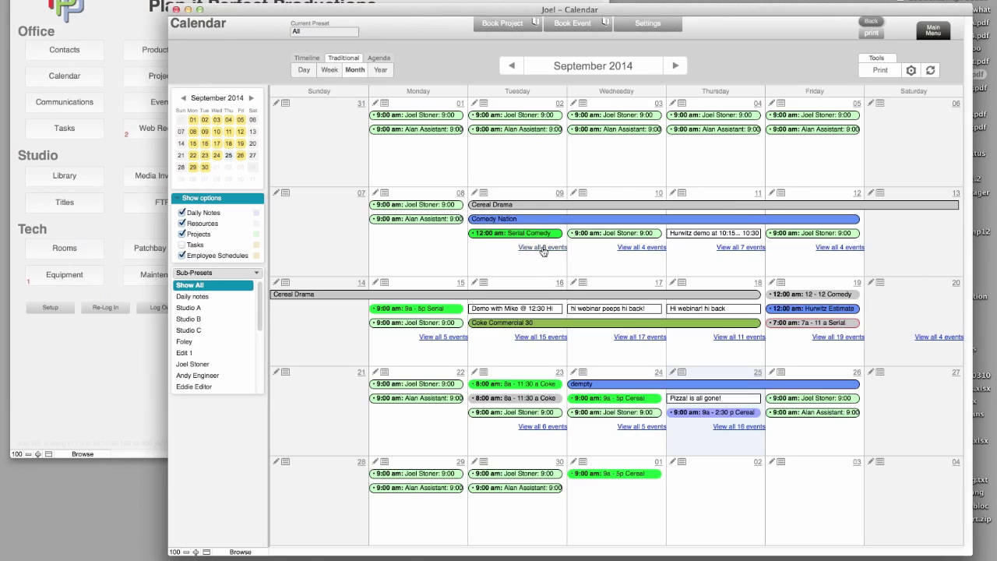
mouse_move(541, 236)
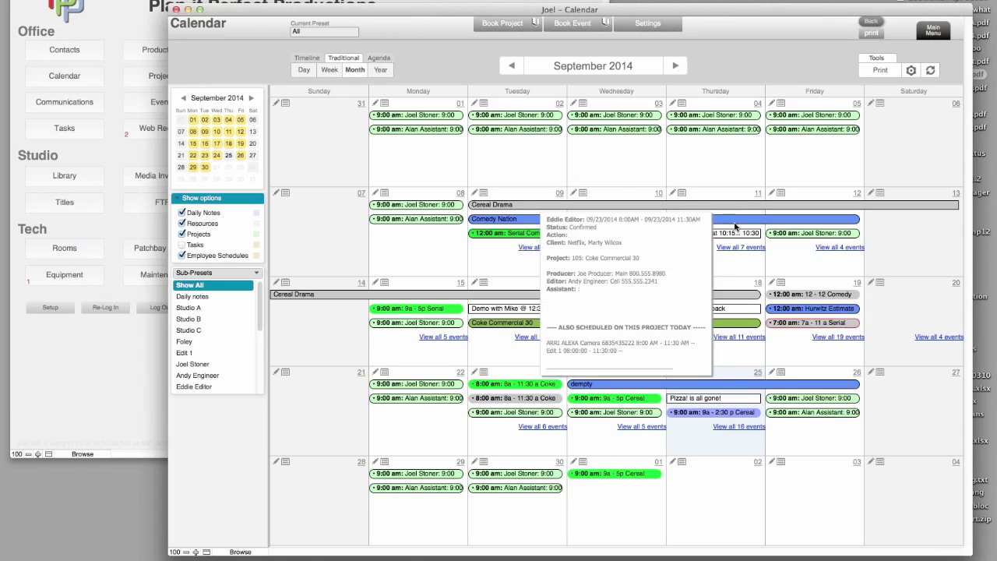
click(329, 70)
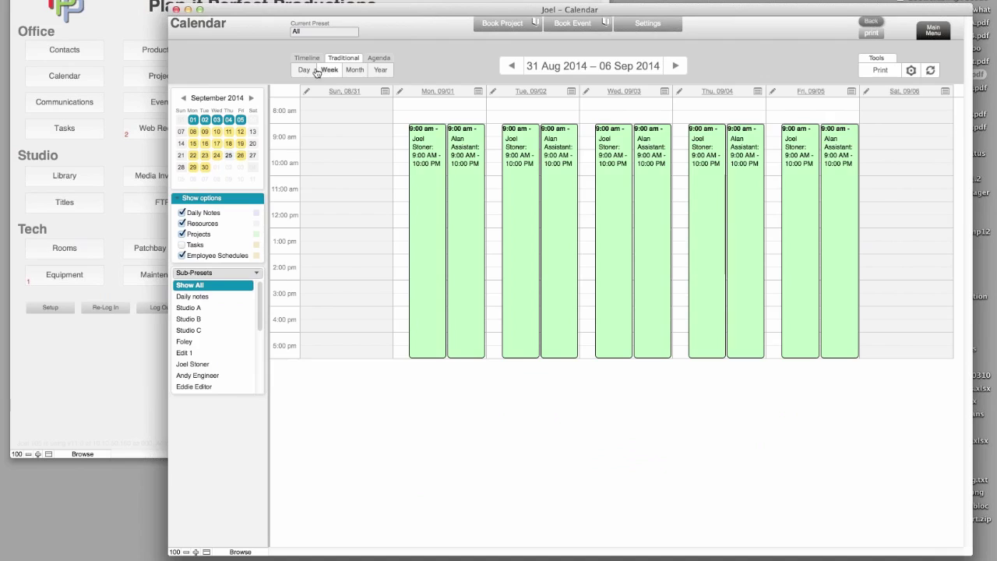
click(309, 73)
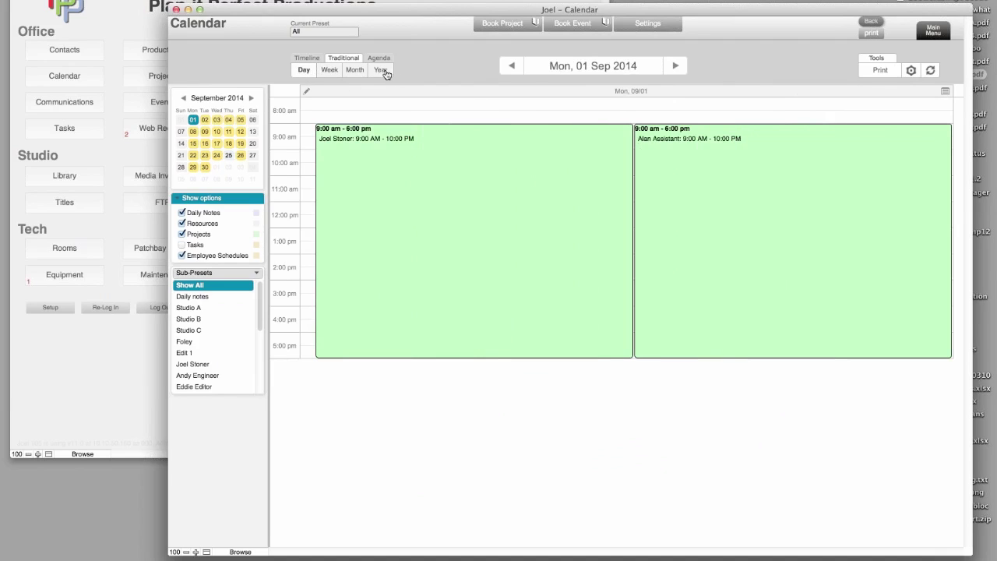
click(383, 72)
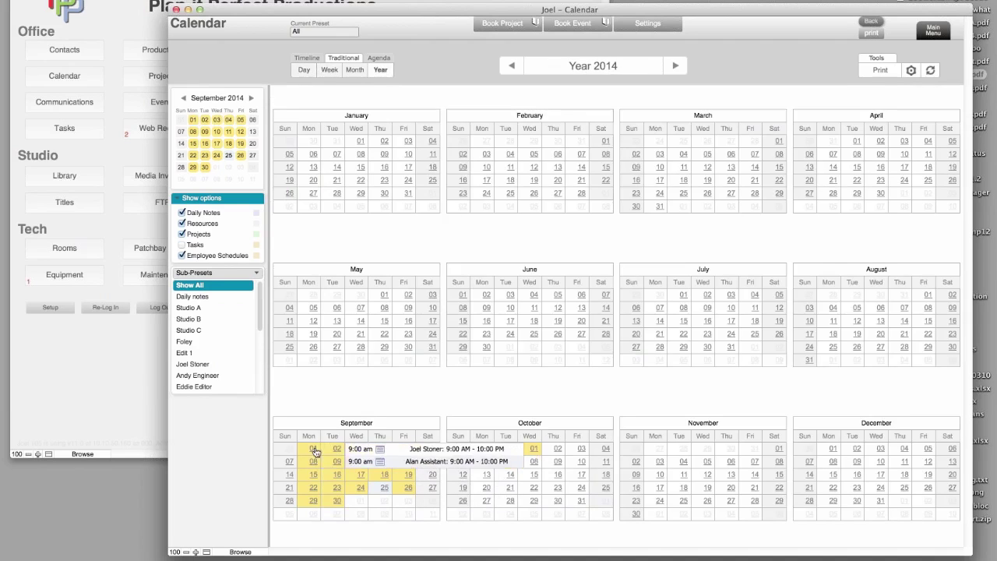
- View the one-week agenda for 07–13 Sep, then return to the resource timeline's current week
click(385, 59)
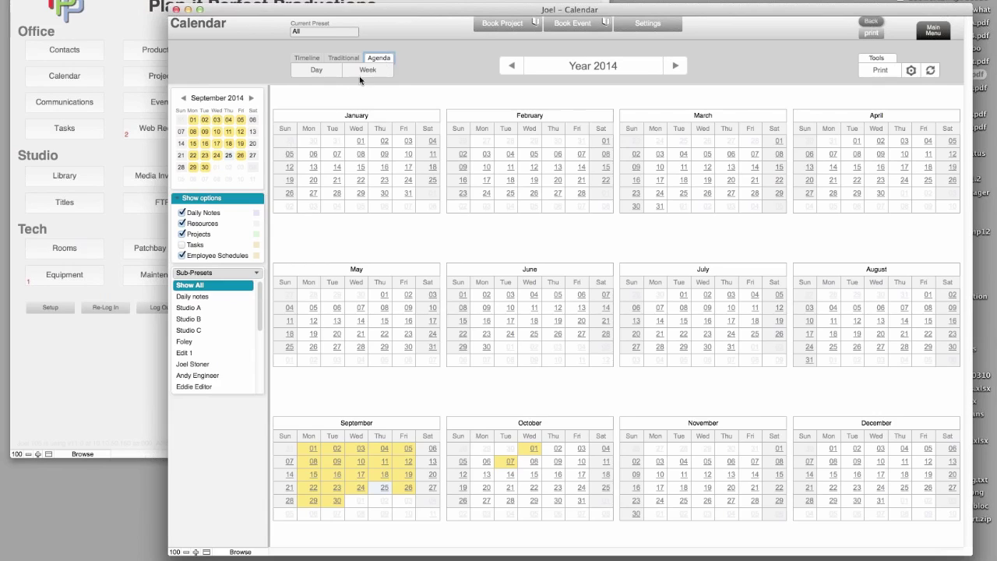
click(367, 70)
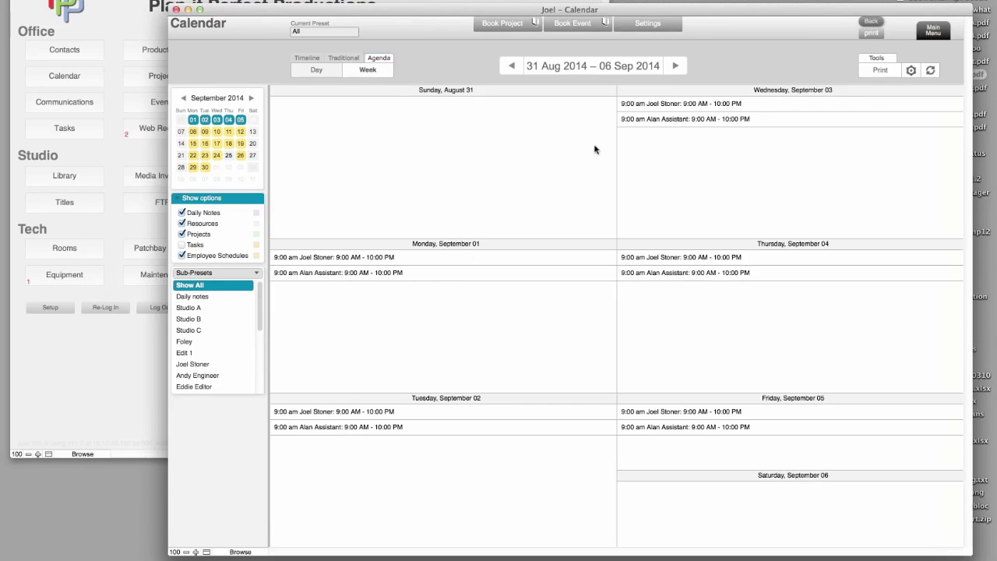
click(675, 67)
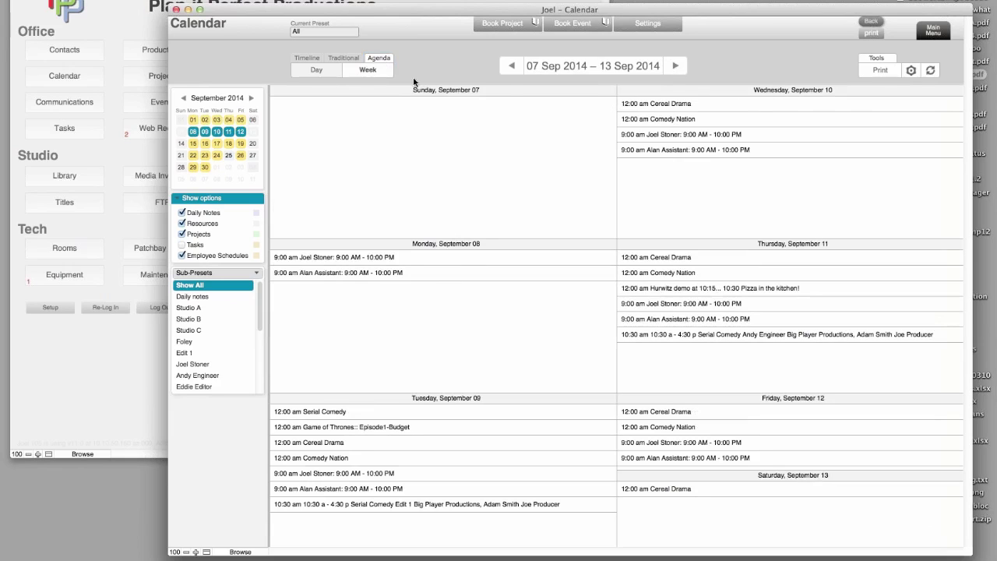
click(308, 60)
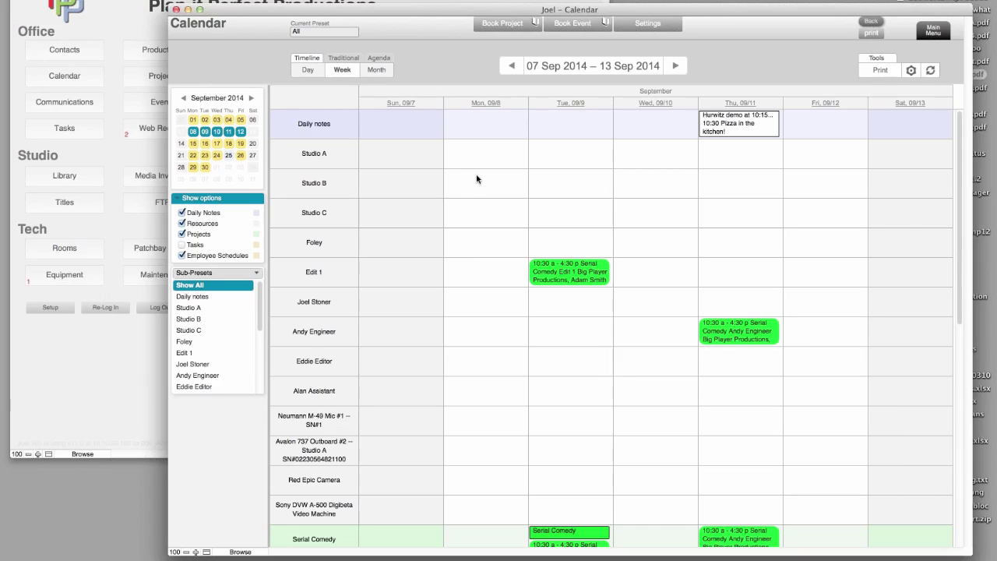
click(621, 71)
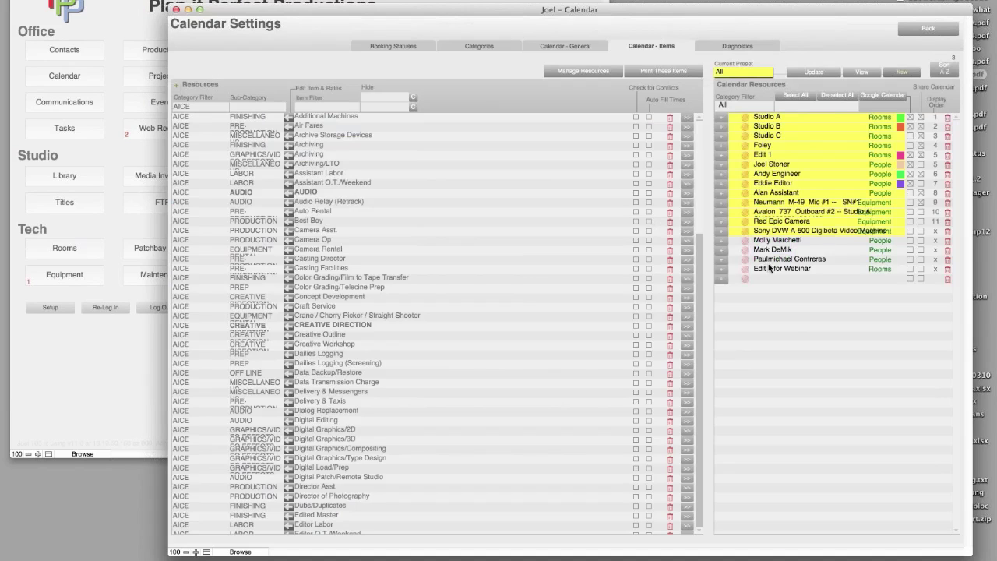
- Include the Edit 2 for Webinar resource among the calendar's resources
click(773, 270)
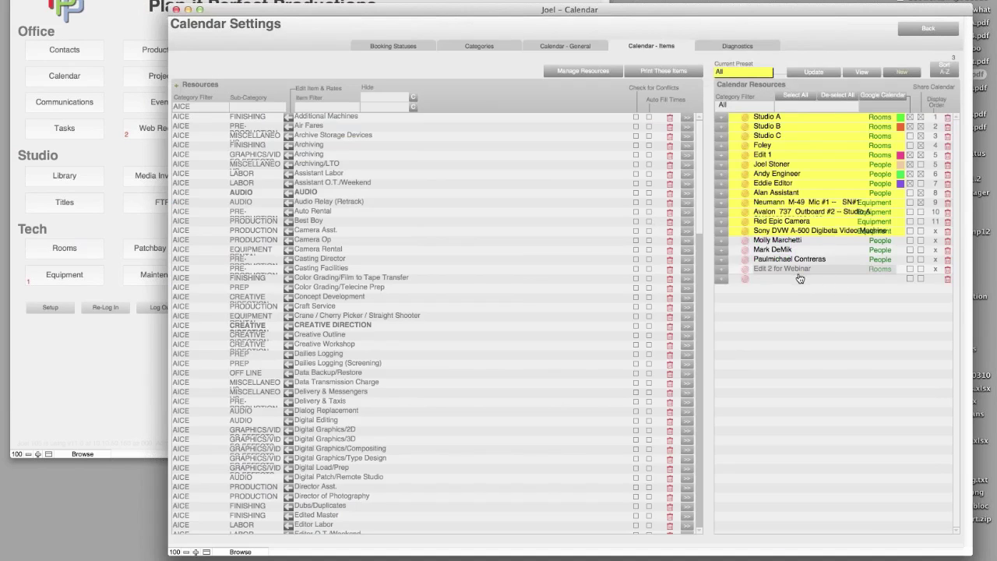
click(799, 272)
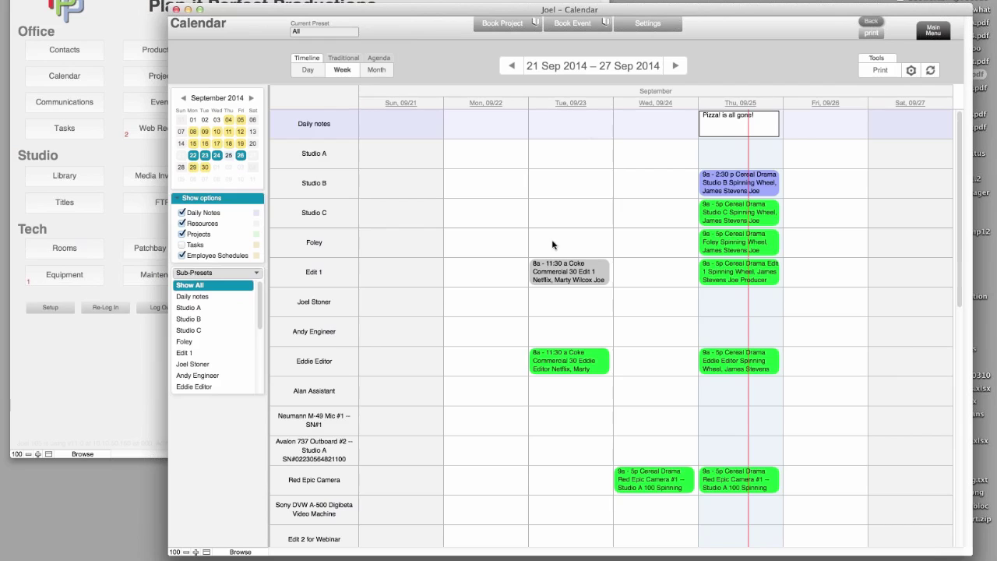
- In the 28 Sep–04 Oct week, drag New Events: Edit 2 for Webinar Mon–Thu, a staff member Monday, Red Epic Camera Tuesday
scroll(421, 525, down, 3)
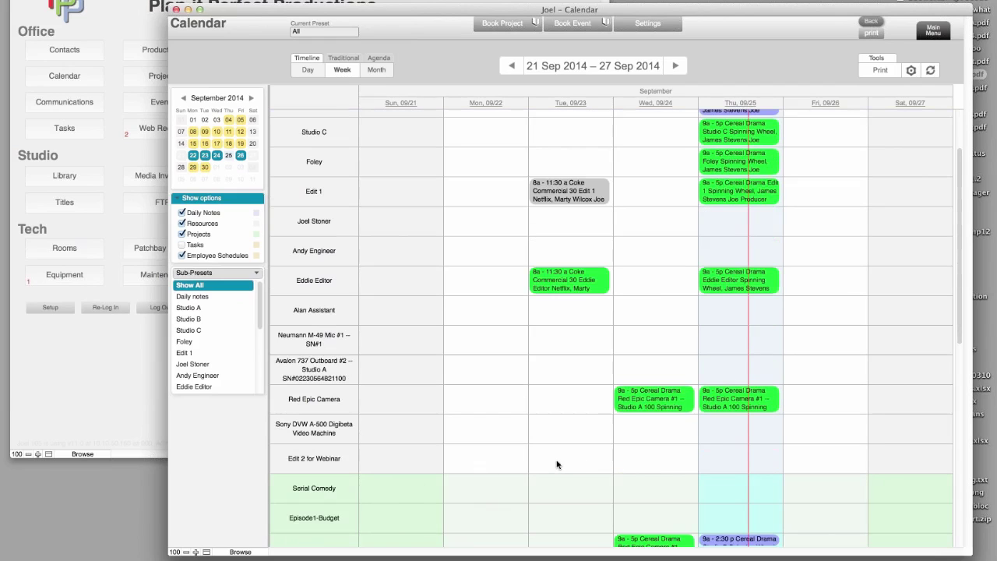
click(674, 66)
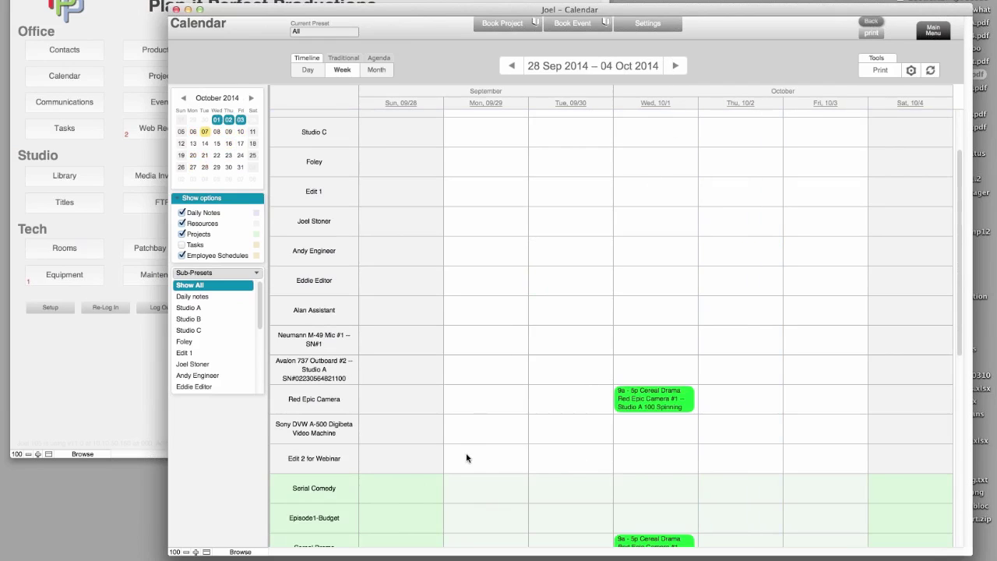
drag(467, 457, 634, 461)
drag(716, 463, 757, 468)
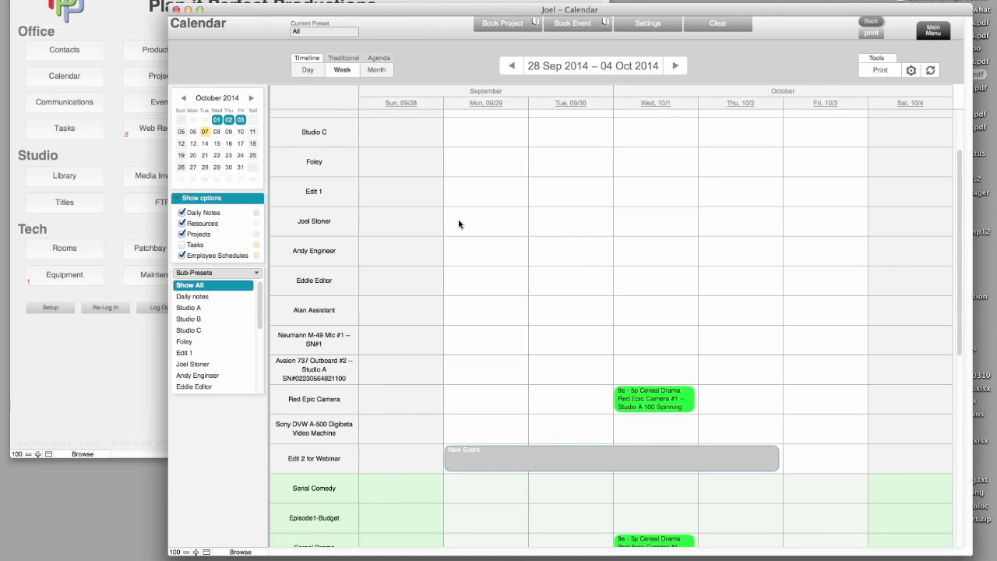
mouse_move(475, 226)
mouse_down()
mouse_move(498, 228)
mouse_move(518, 255)
mouse_move(562, 264)
mouse_up()
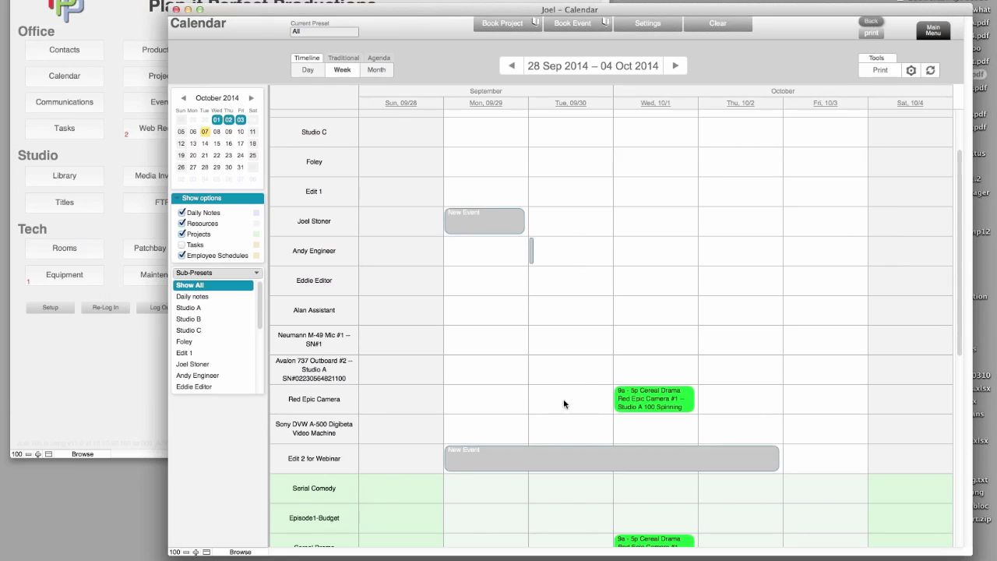
drag(549, 404, 606, 406)
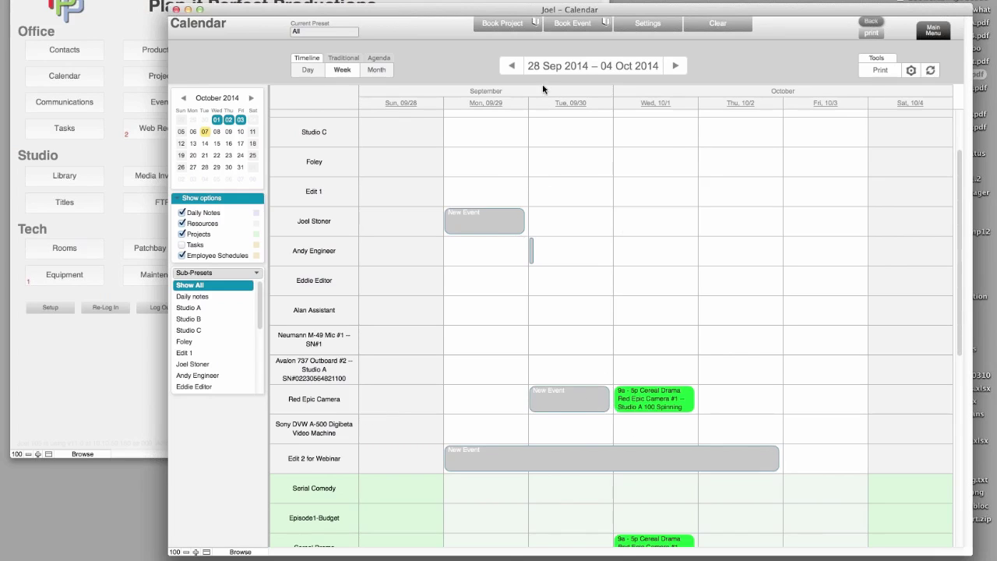
- Create a new project and pick its client from contacts filtered by 'je'
click(528, 27)
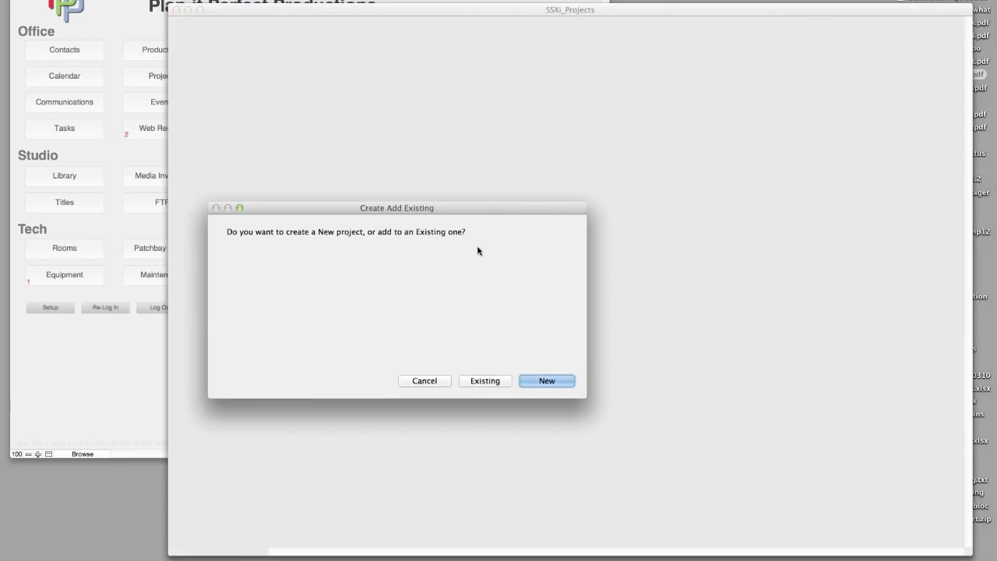
click(531, 381)
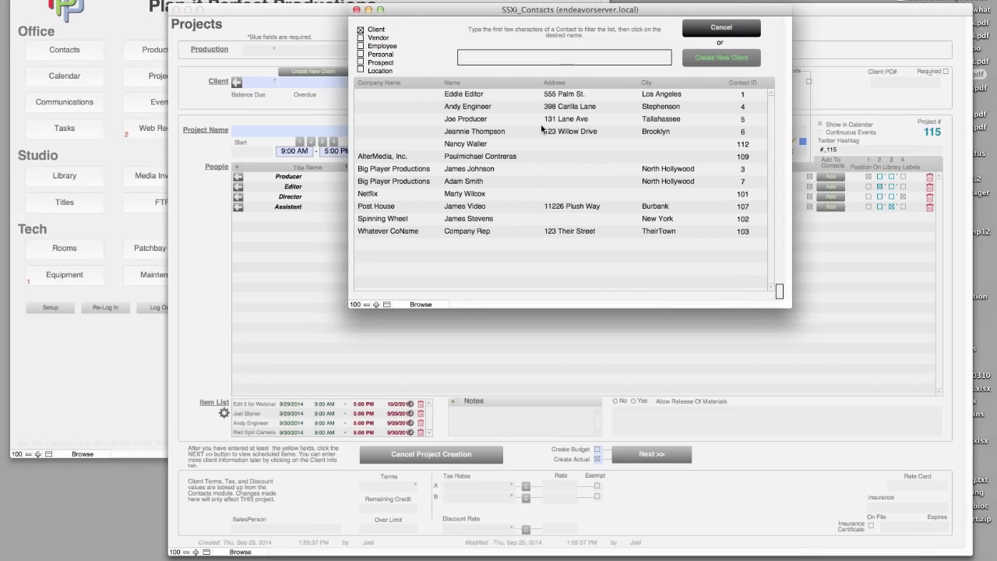
text(j)
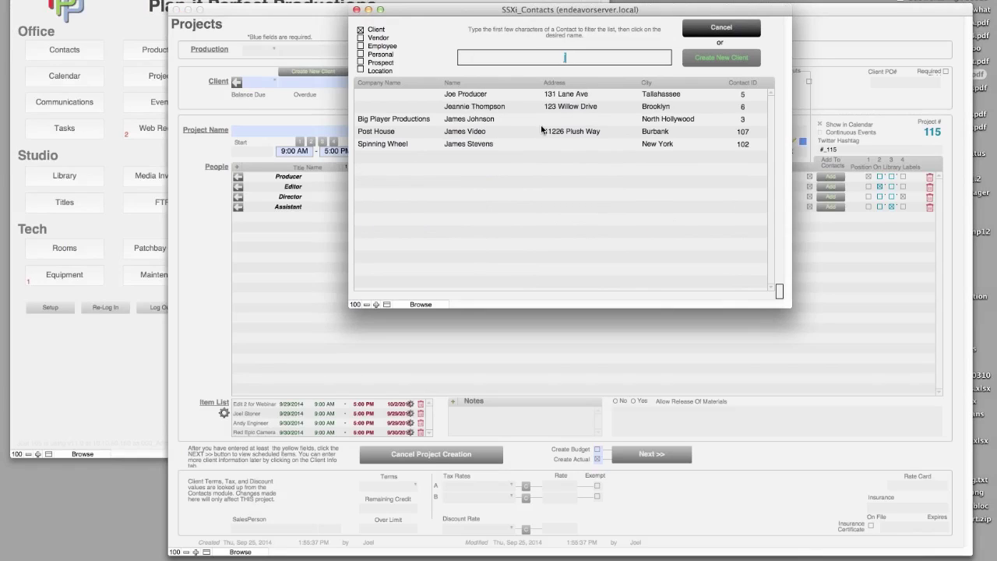
text(e)
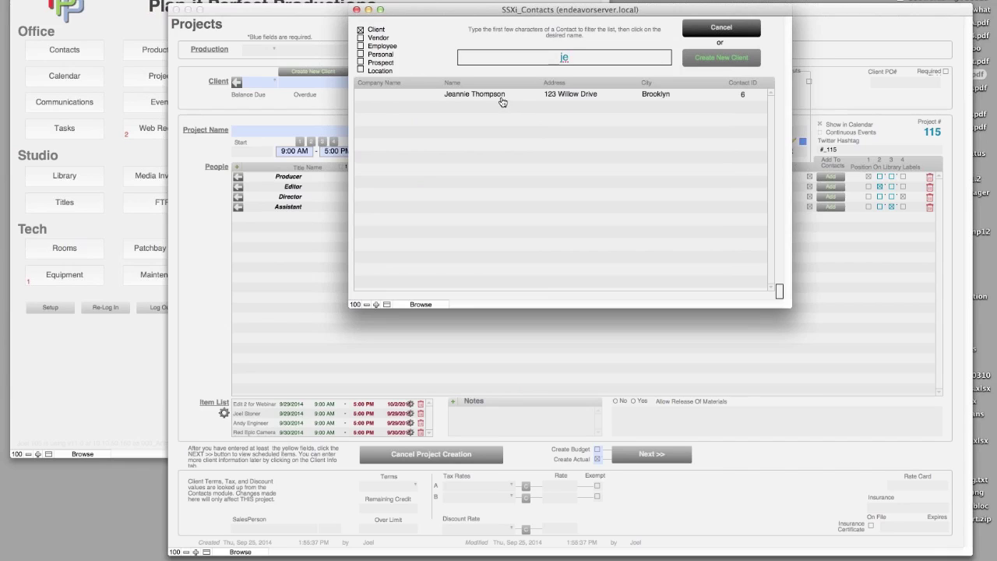
click(502, 95)
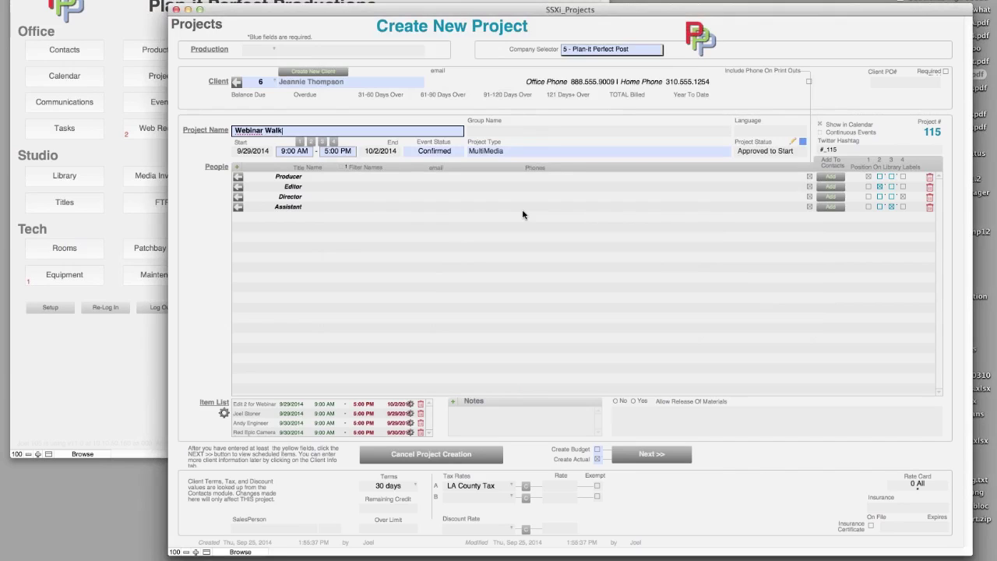
- Name the project Webinar Walkthru and review its company choices without changing them
click(193, 269)
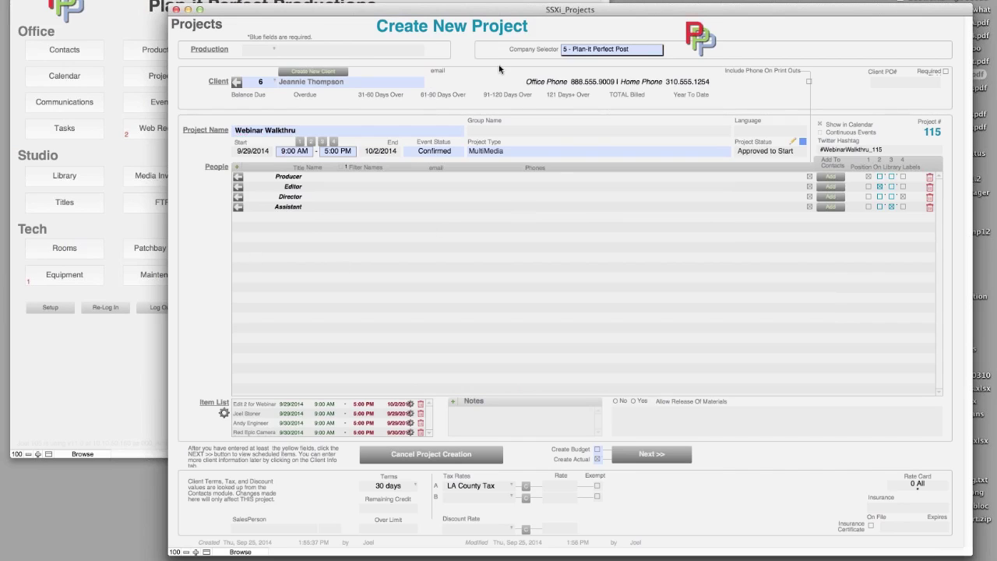
click(680, 459)
click(613, 51)
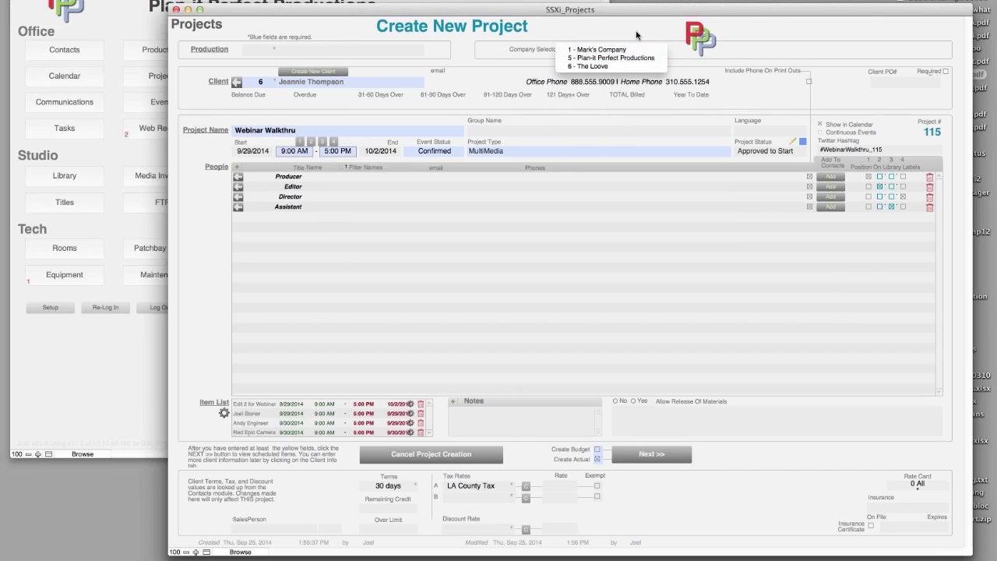
click(639, 32)
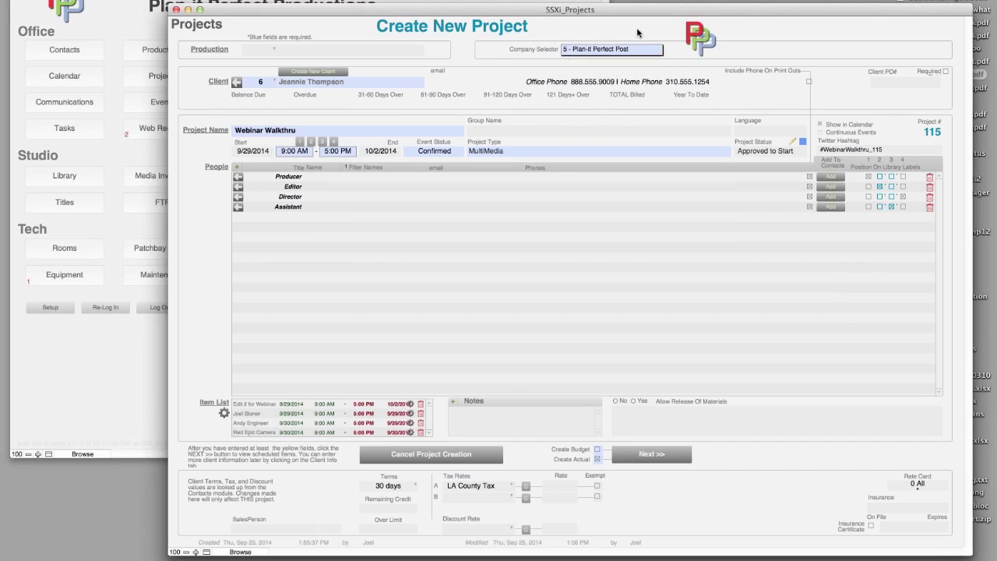
- Assign contacts to the Producer and Editor roles
click(319, 179)
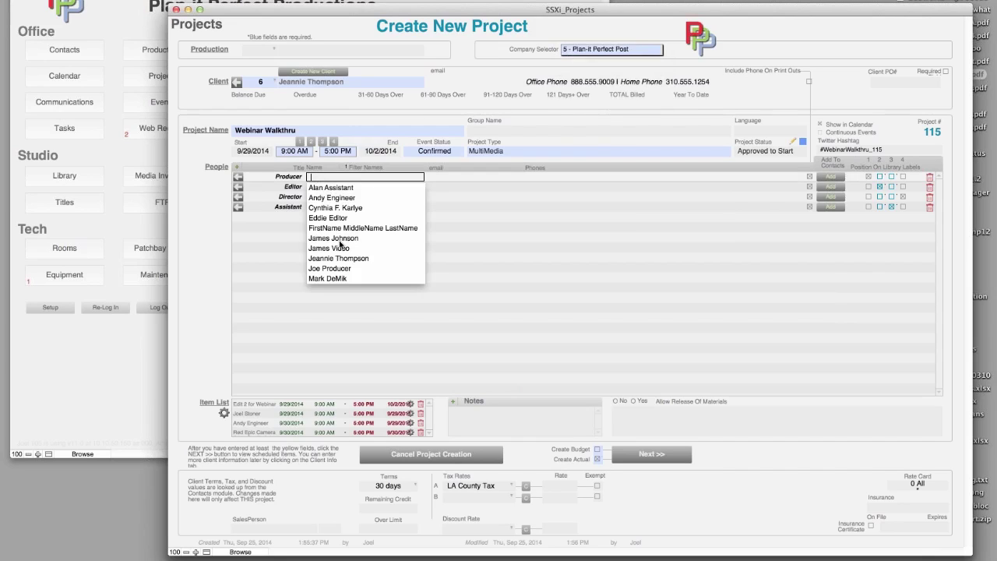
click(345, 268)
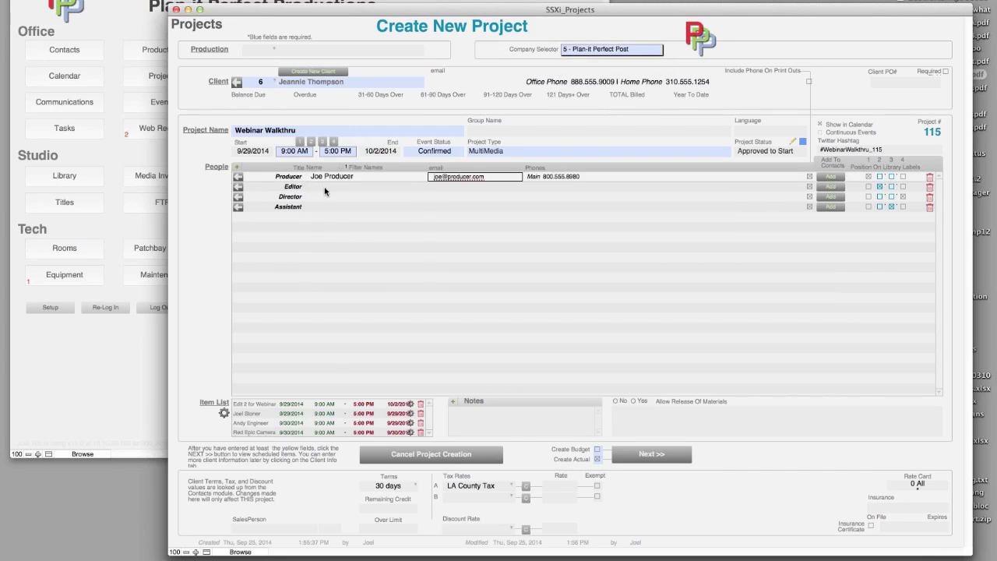
click(323, 187)
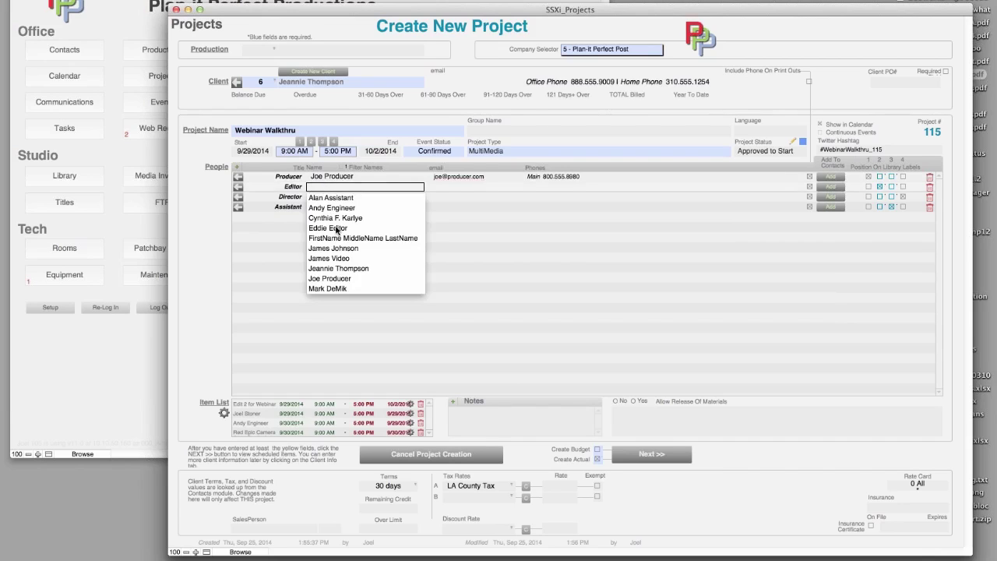
key(Escape)
click(329, 200)
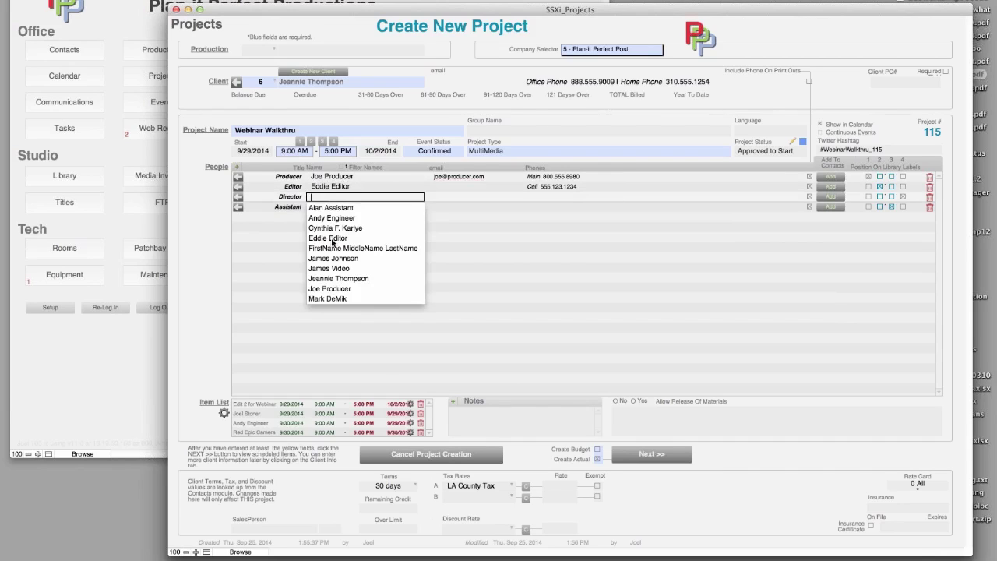
- Assign a Director contact, retitle that role to Writer keeping the same person, and commit the crew
click(331, 230)
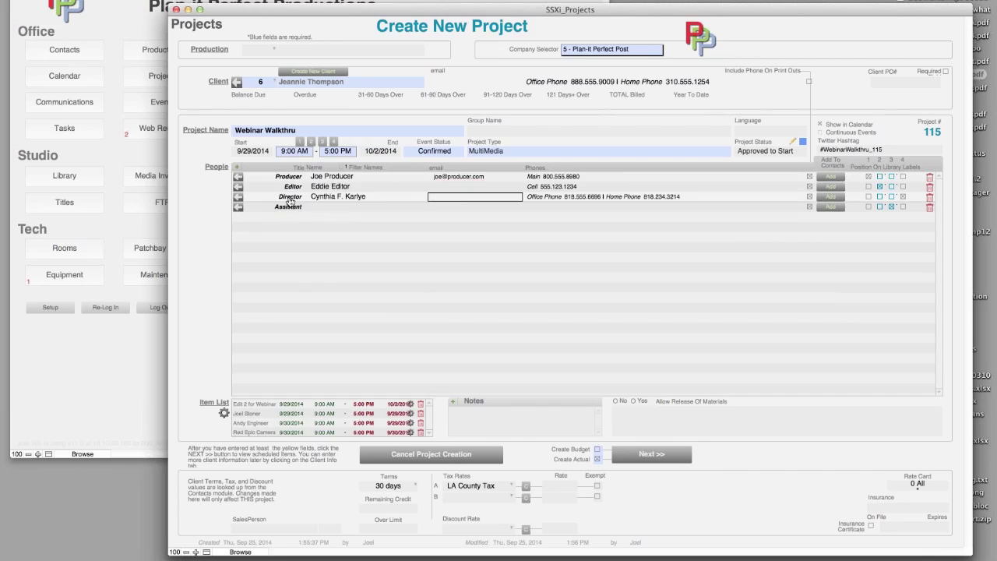
click(288, 198)
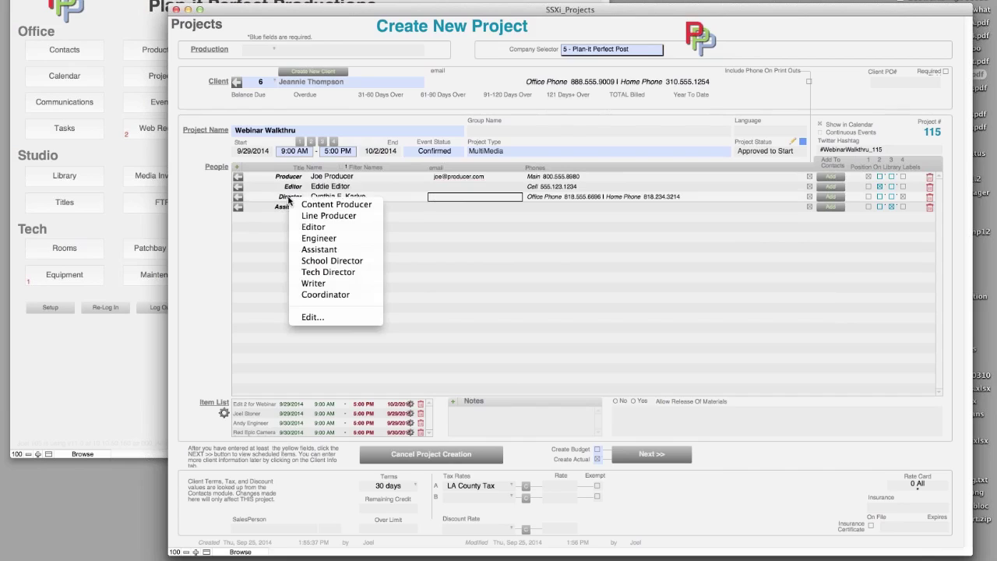
click(327, 283)
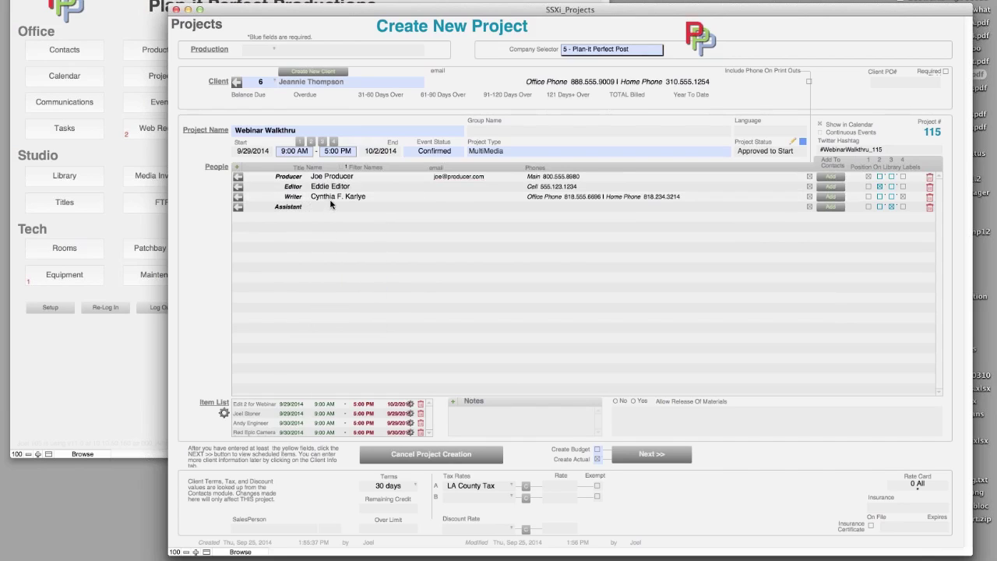
click(331, 198)
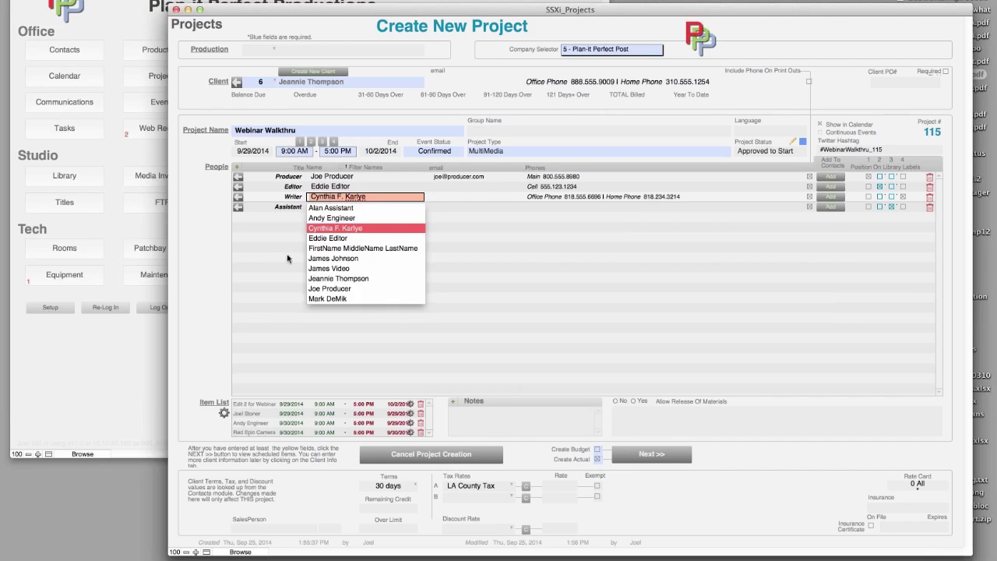
click(342, 167)
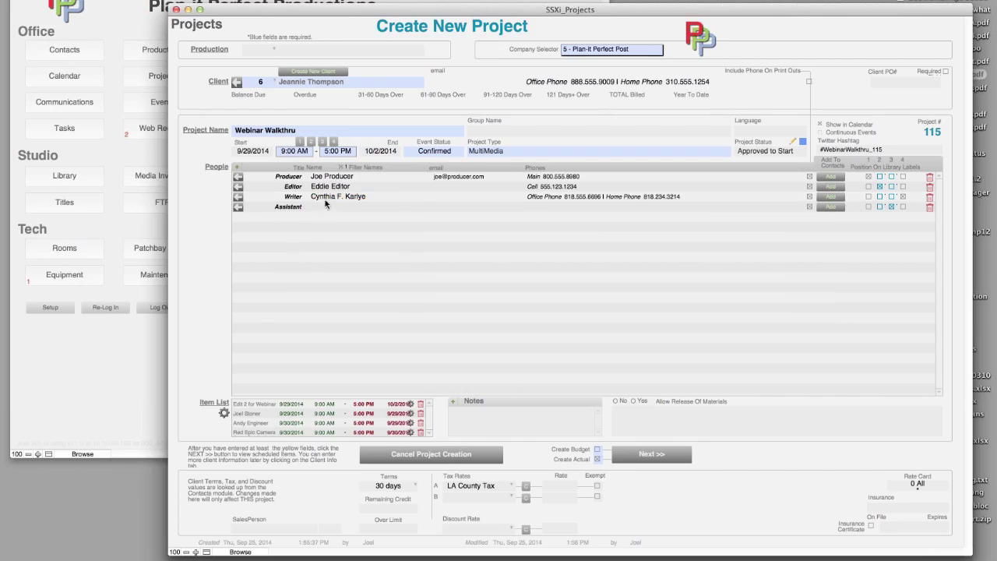
click(326, 198)
click(318, 243)
- Enter the new assistant's name in the Assistant row
click(326, 208)
click(304, 212)
click(312, 207)
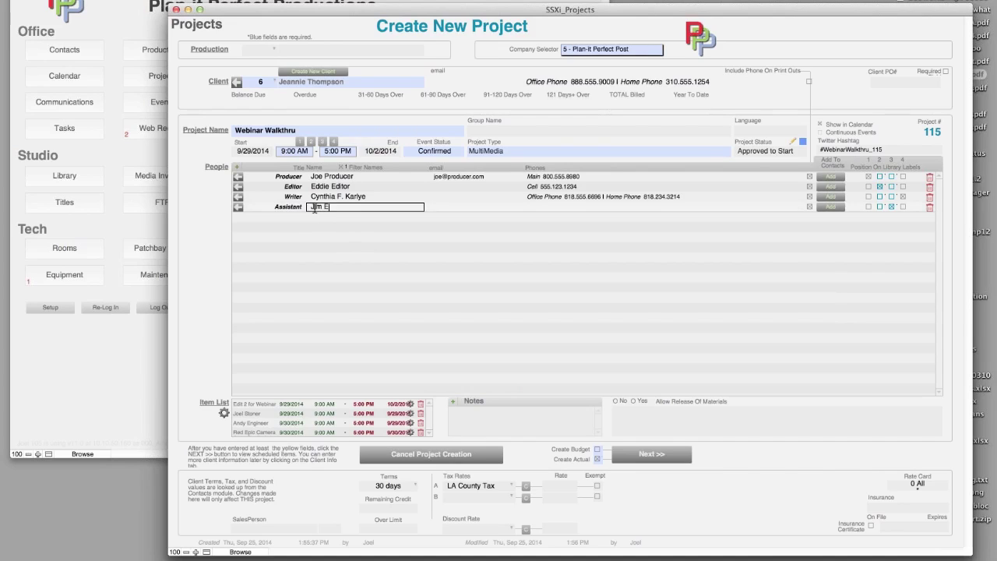
click(334, 260)
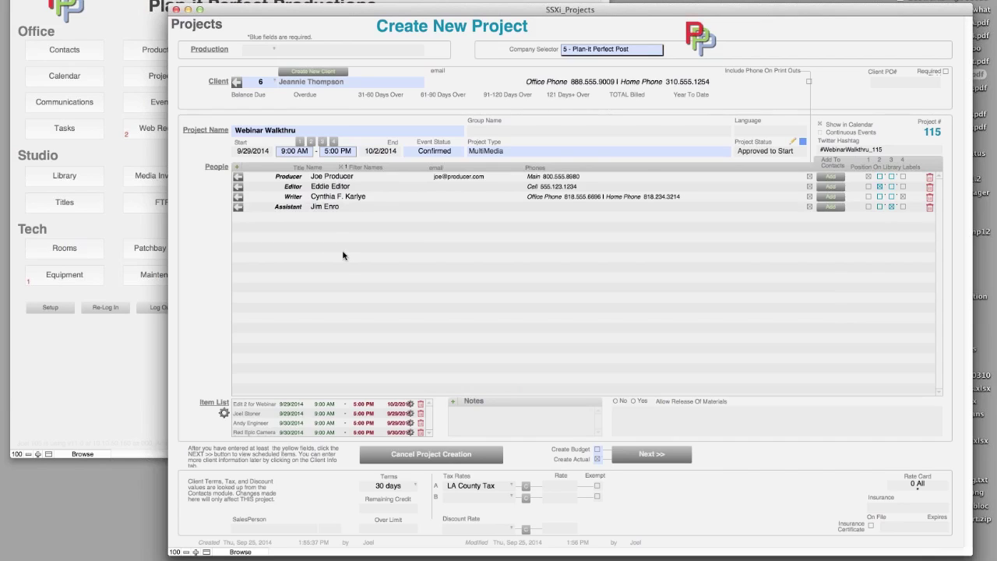
- Save the assistant as a new contact with their phone number and return to the project
click(835, 208)
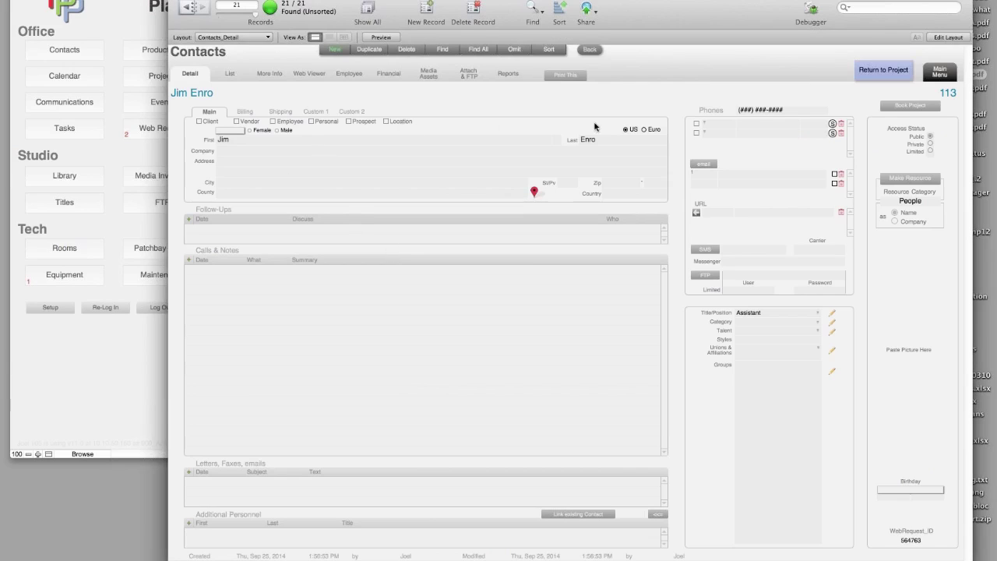
click(746, 125)
text(23456789)
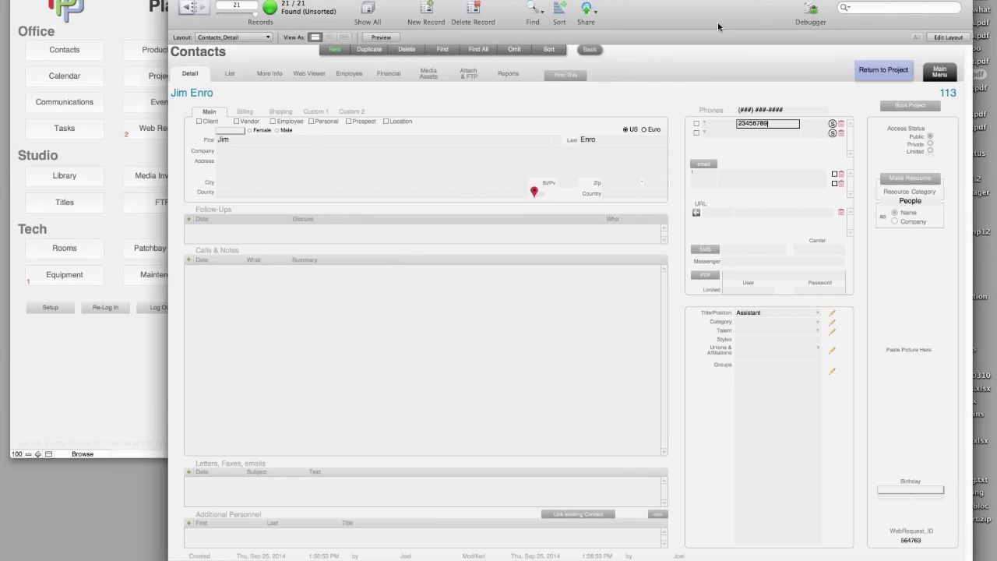
click(873, 74)
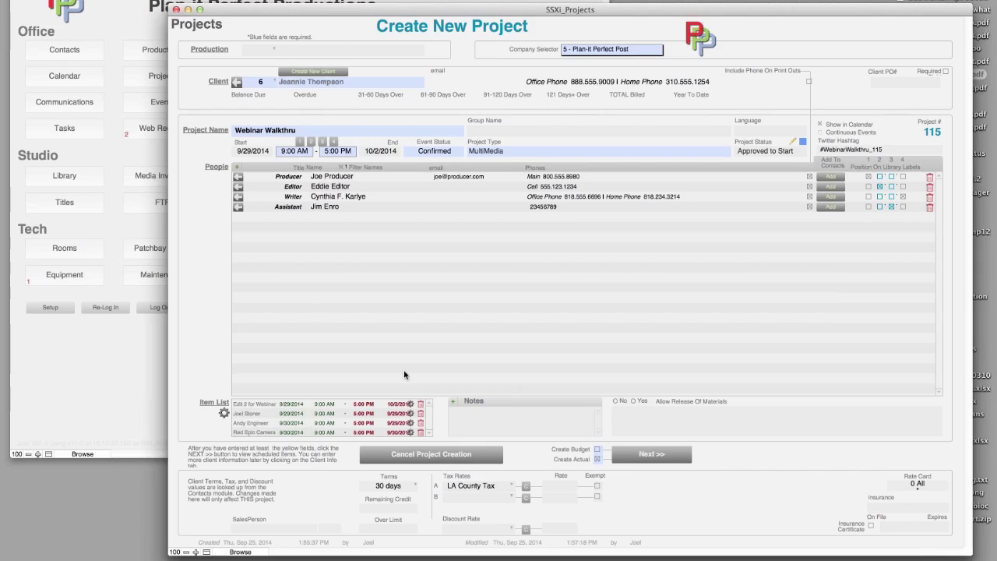
- Add a timestamped project note, keep the rate card at 0 All, and mark the insurance certificate on file
click(452, 401)
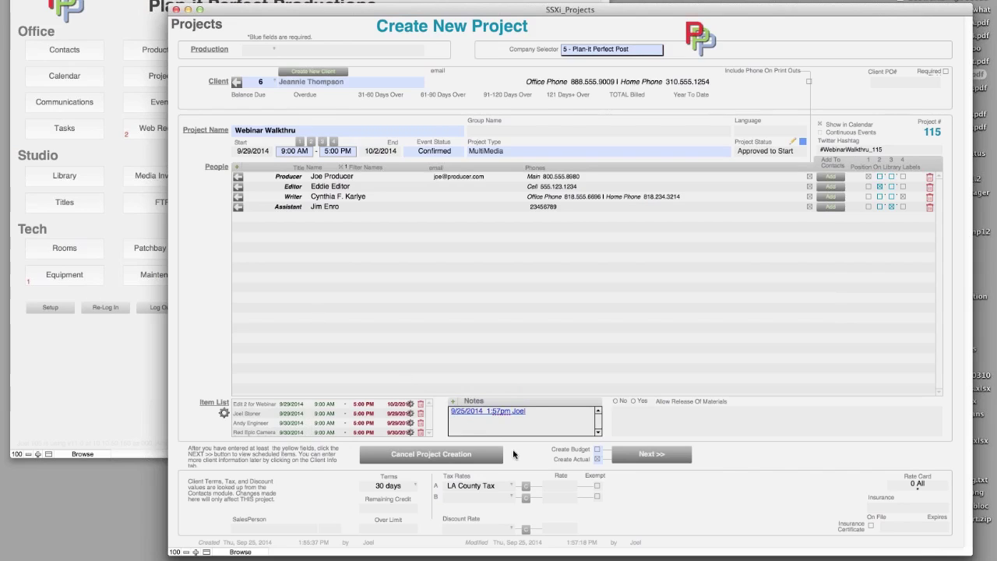
text(rf[j poij sdgjpj adgfbpij sfogij)
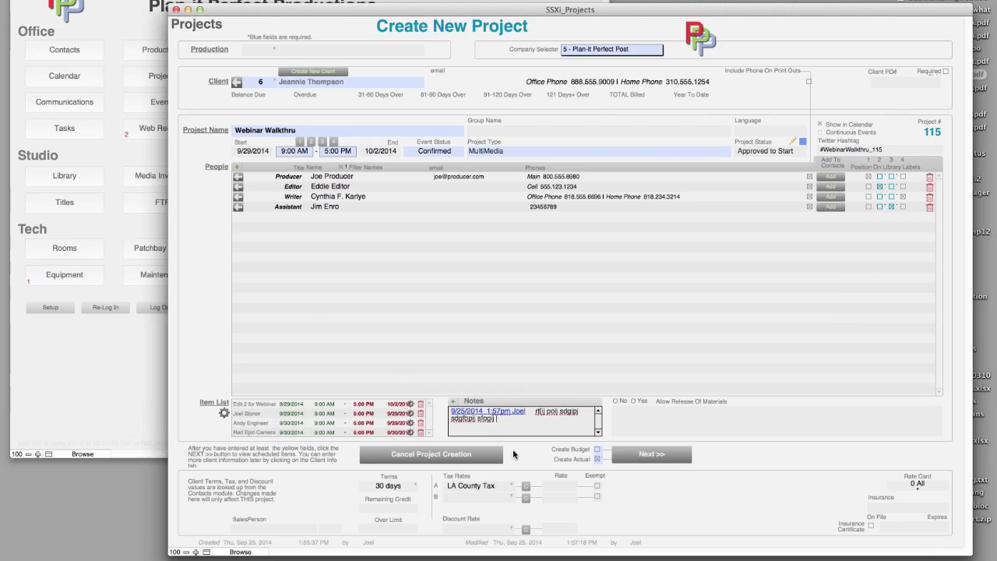
text( b;kmdfhnmfgjfmhv)
click(899, 484)
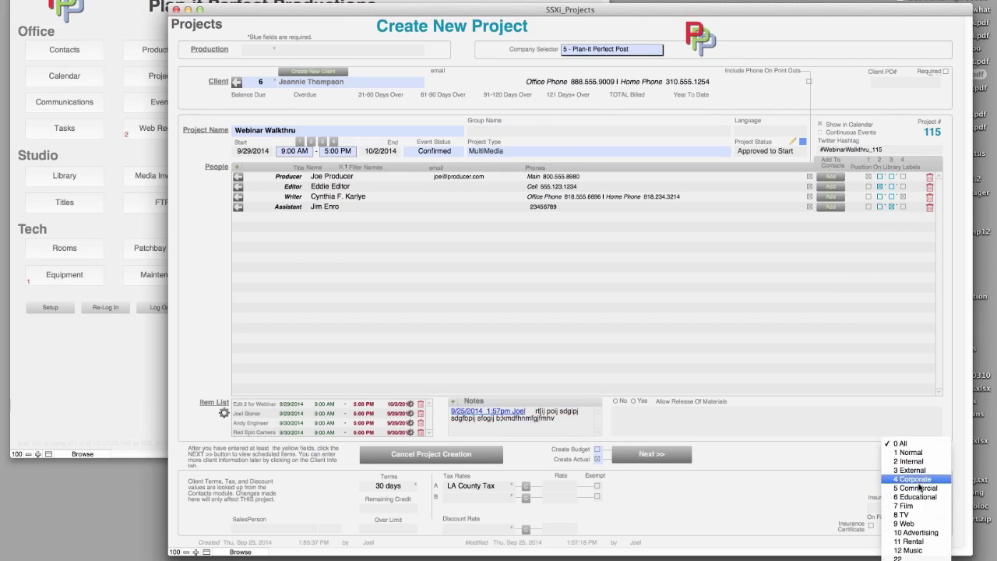
click(796, 463)
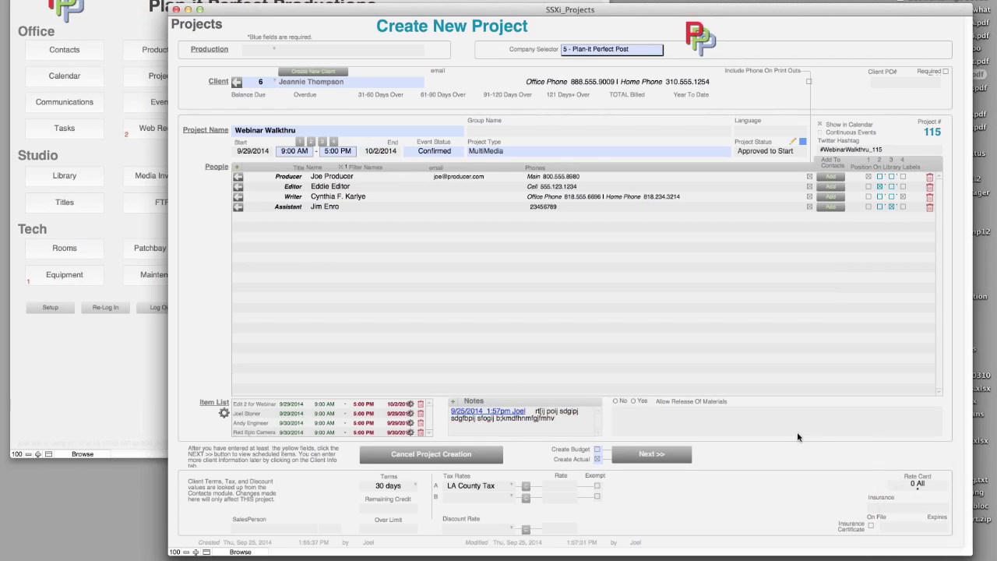
click(894, 507)
click(872, 526)
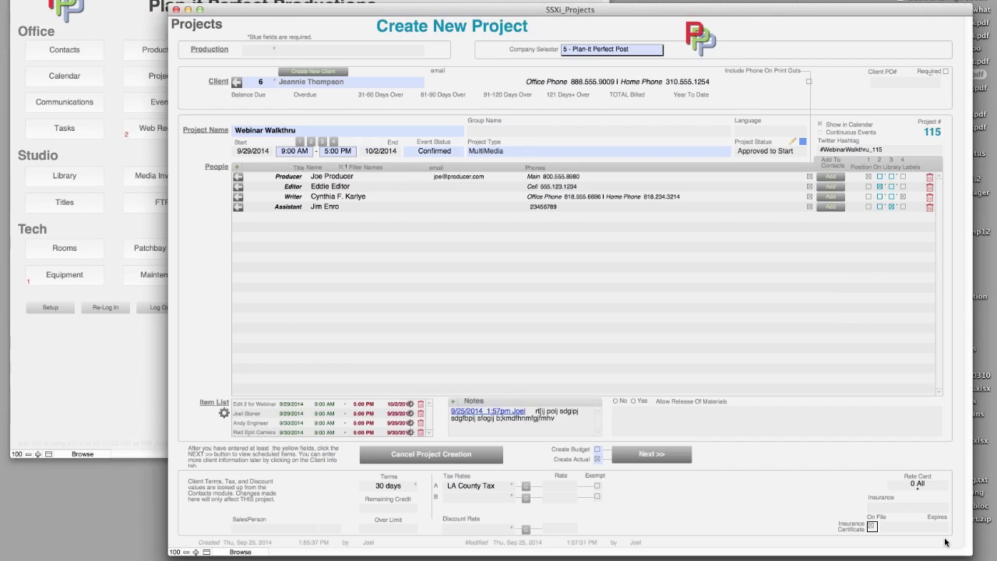
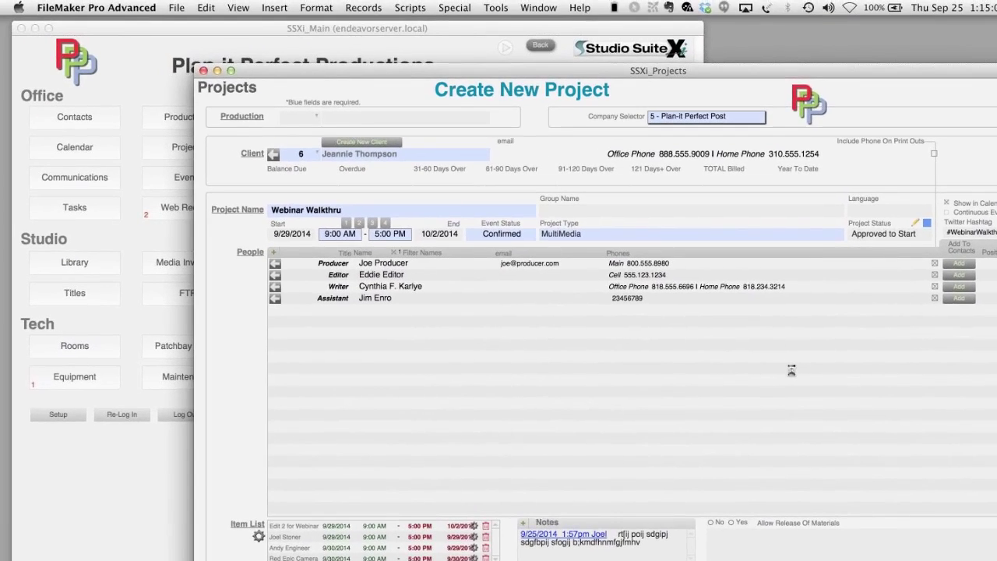
- Close the Create New Project window to return to the Webinar Walkthru events list
click(622, 503)
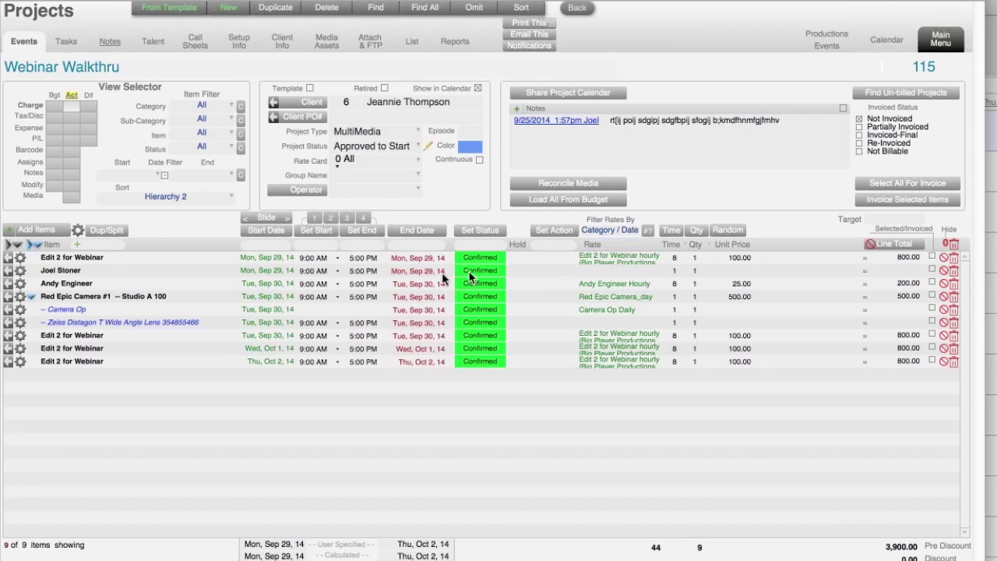
- End the first Edit 2 for Webinar booking and its matched linked booking at 11:30 PM, Sep 29
click(358, 255)
scroll(377, 368, down, 5)
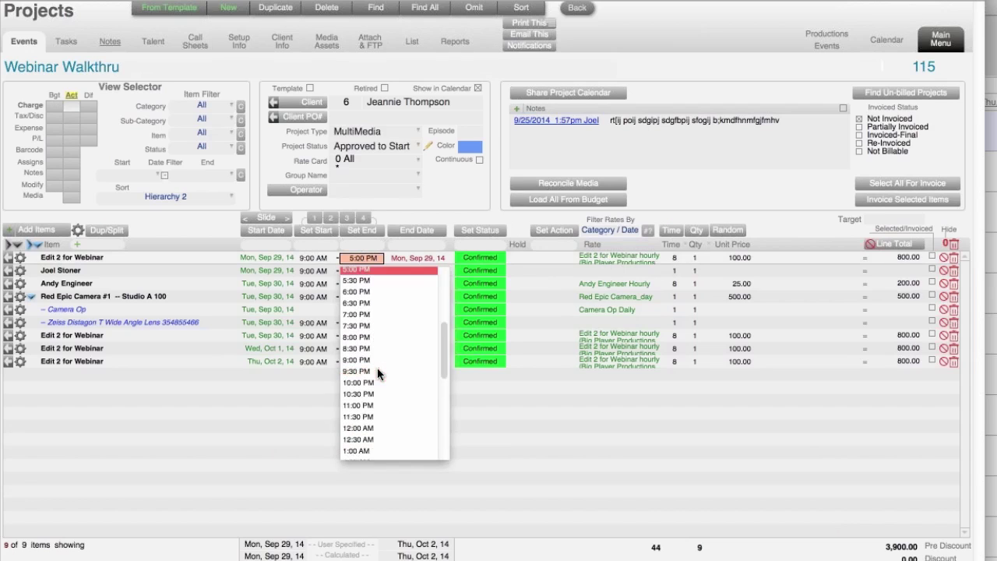
click(369, 421)
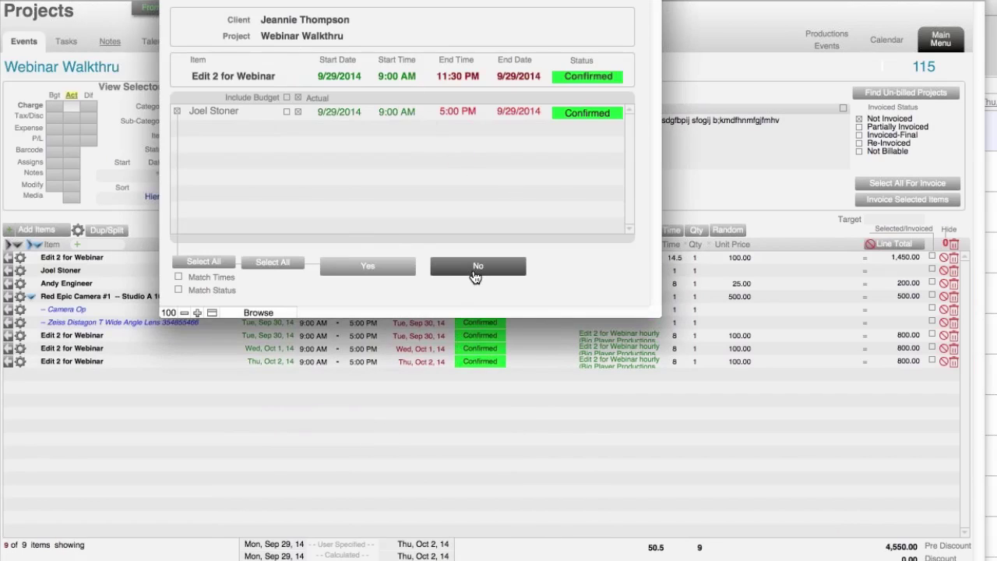
click(178, 278)
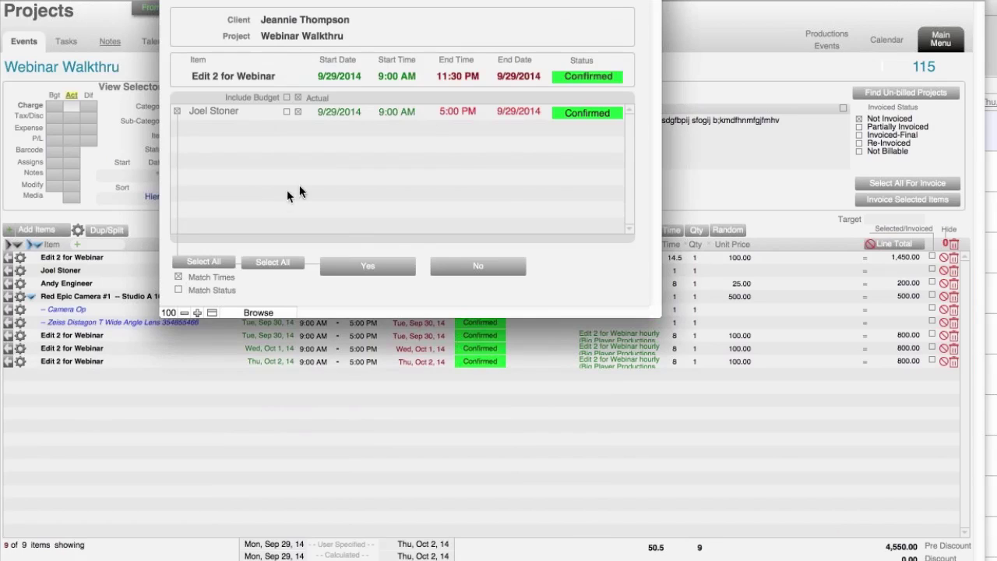
click(378, 270)
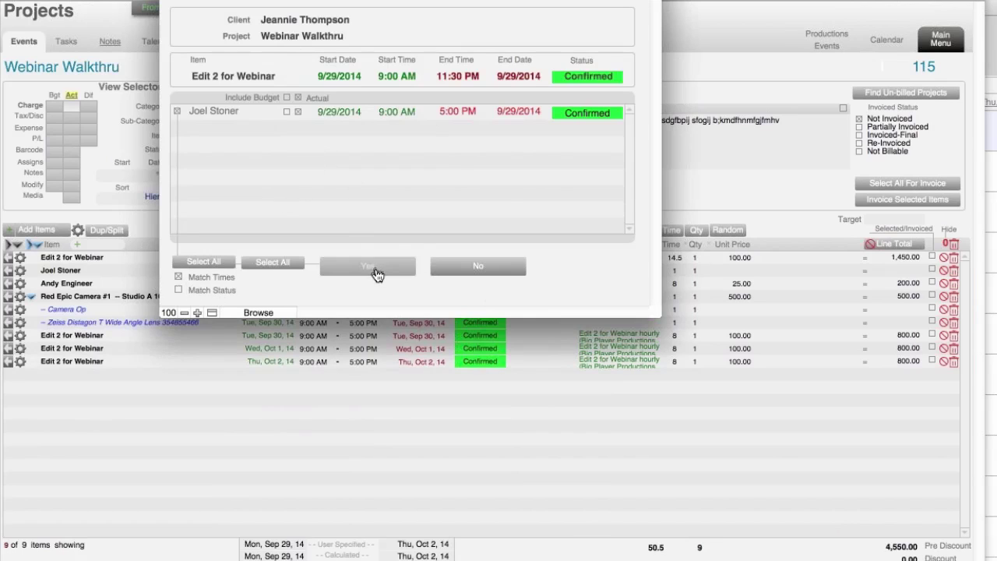
click(641, 496)
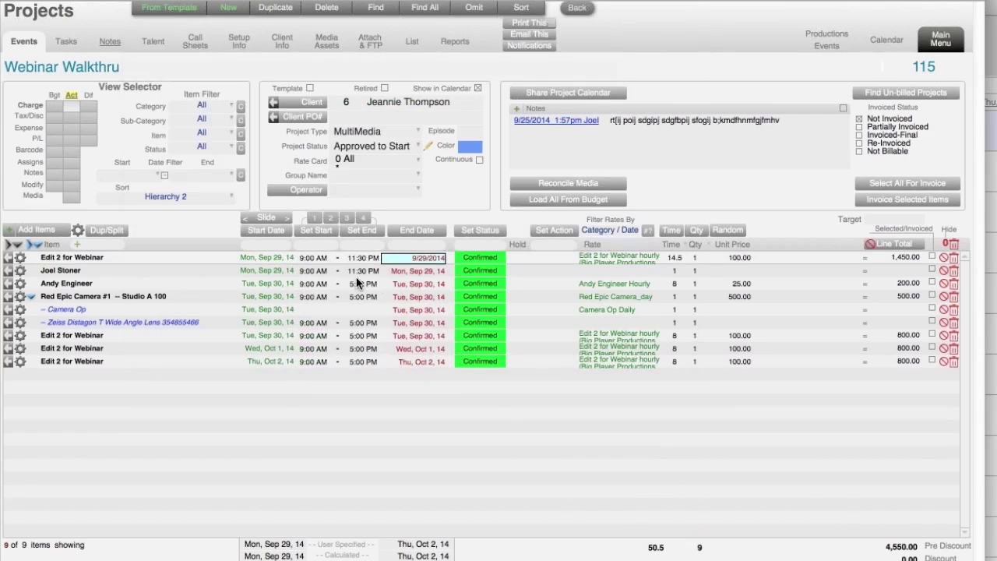
click(777, 224)
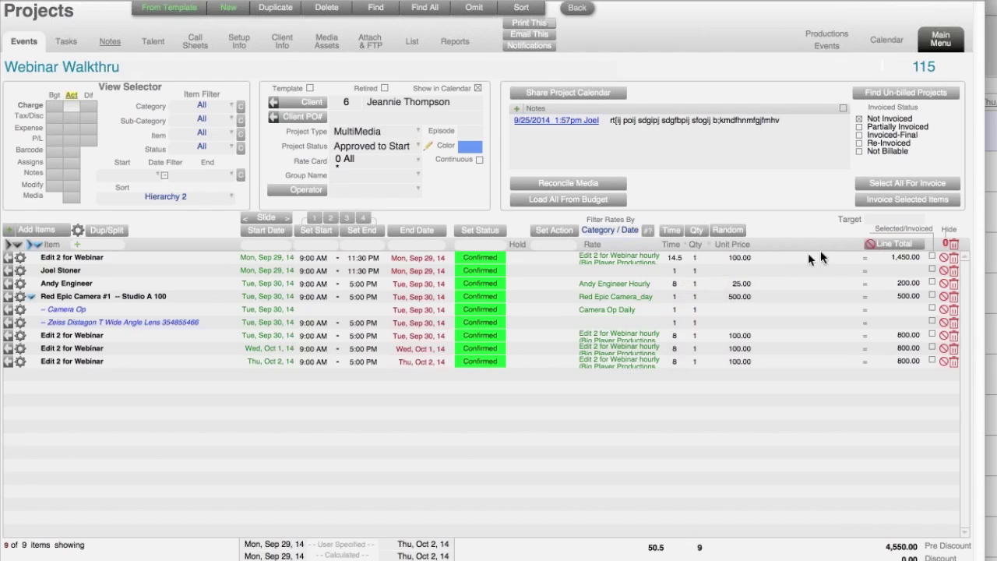
- Set the first Edit 2 for Webinar booking's unit price to 90
click(739, 258)
text(90)
key(Return)
- Under the Red Epic Camera package, price Camera Op at 250 and the Zeiss lens at 100
click(30, 295)
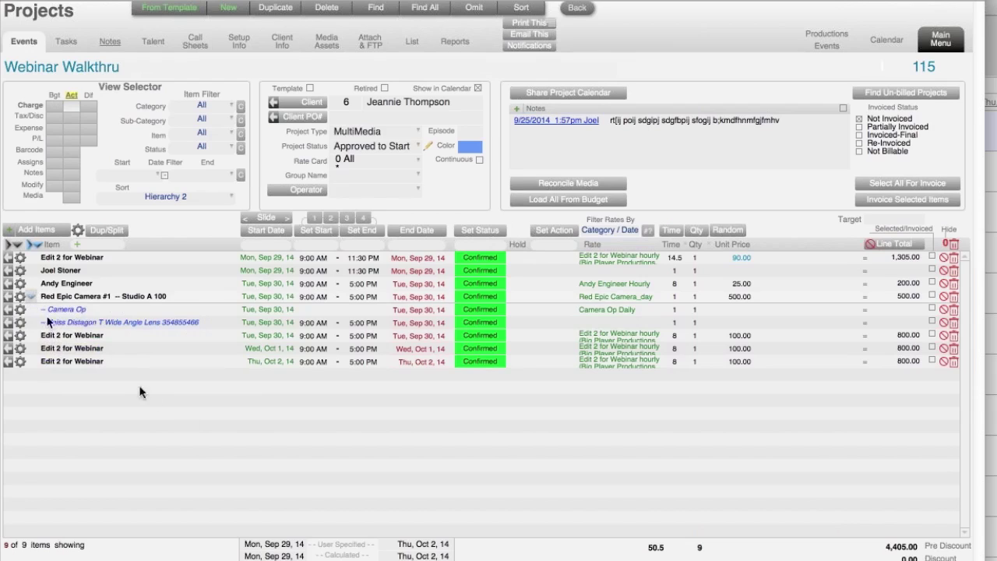
click(743, 309)
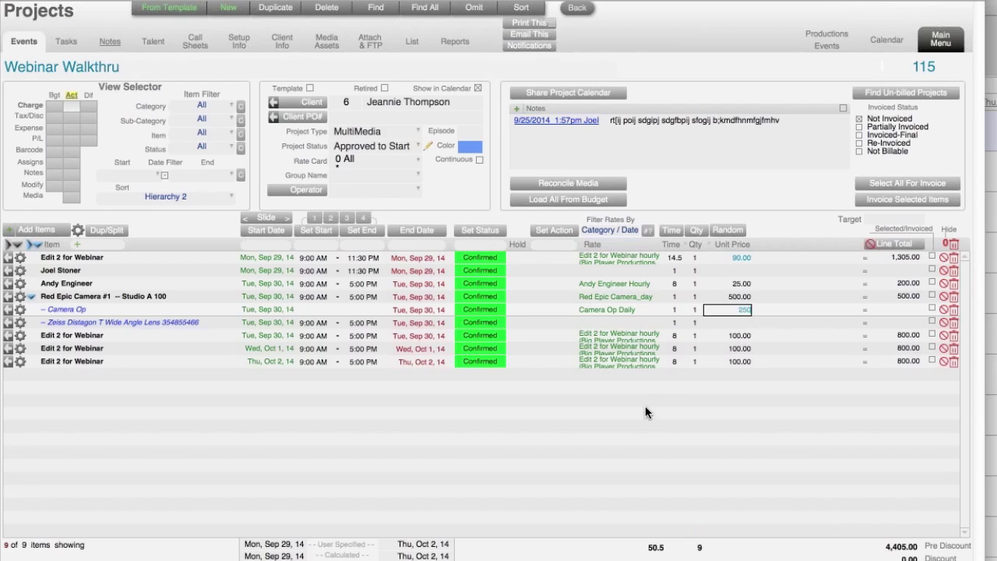
click(710, 324)
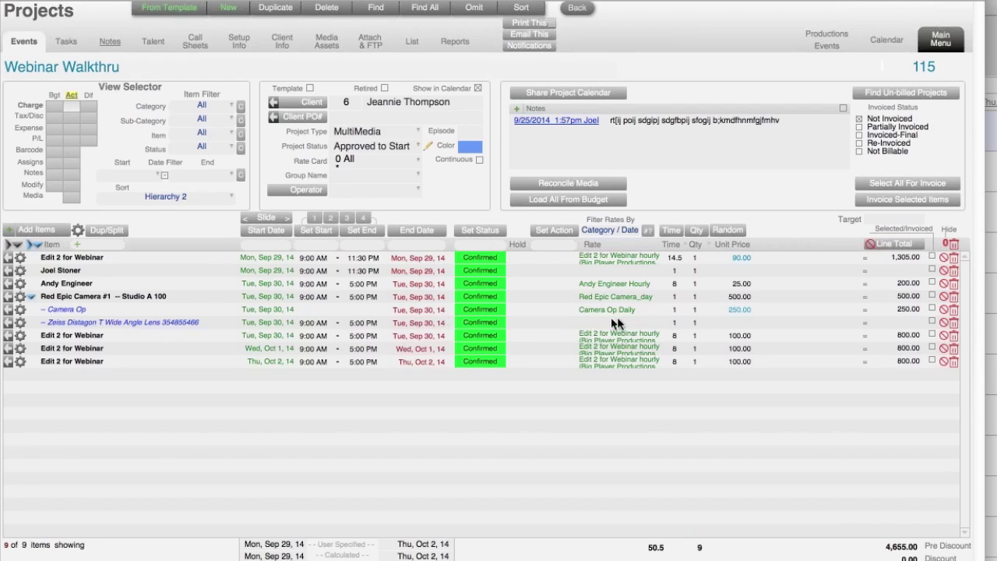
click(743, 324)
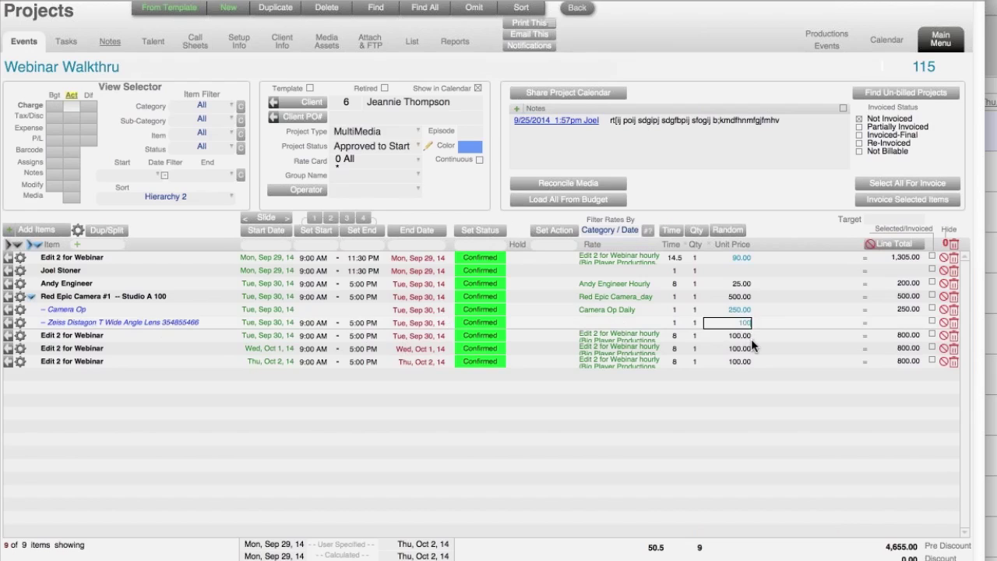
key(Return)
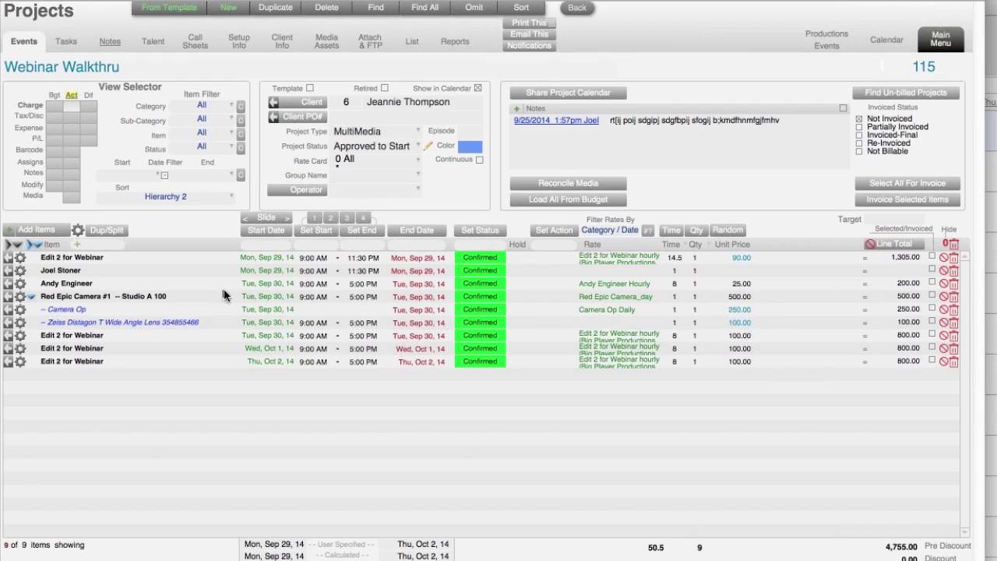
click(32, 296)
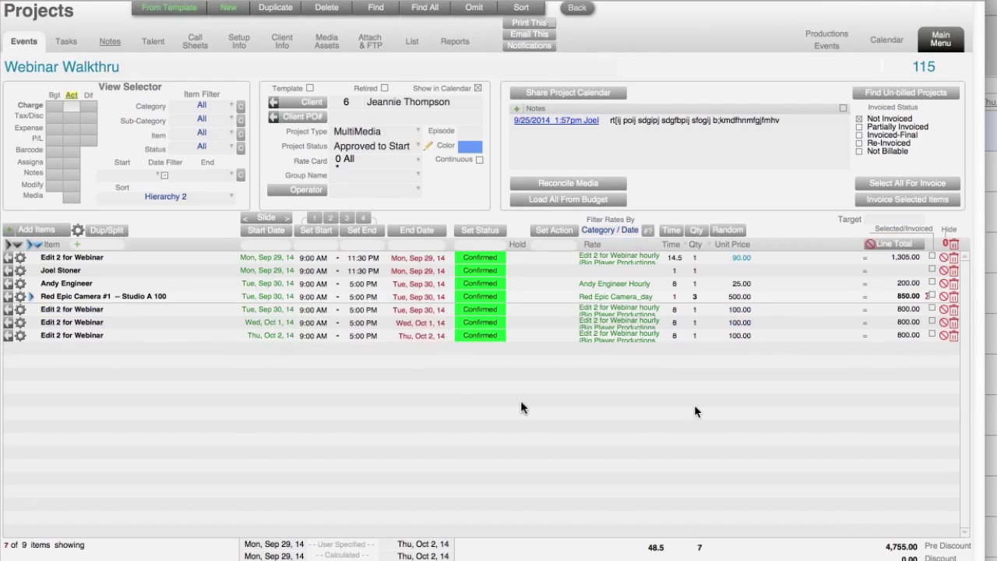
click(32, 297)
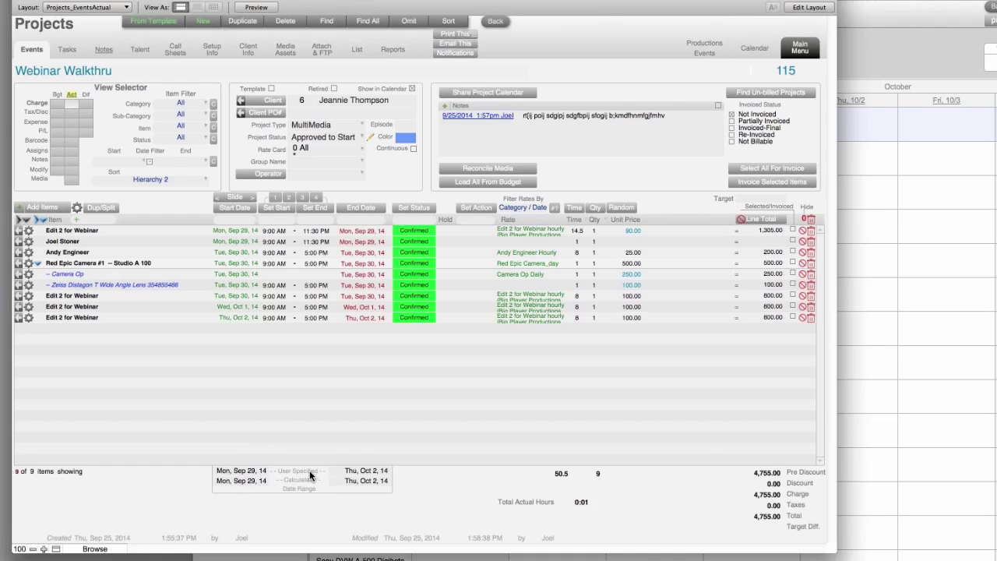
- Change the project's user-specified end date to Thu, Oct 9, 2014
click(360, 472)
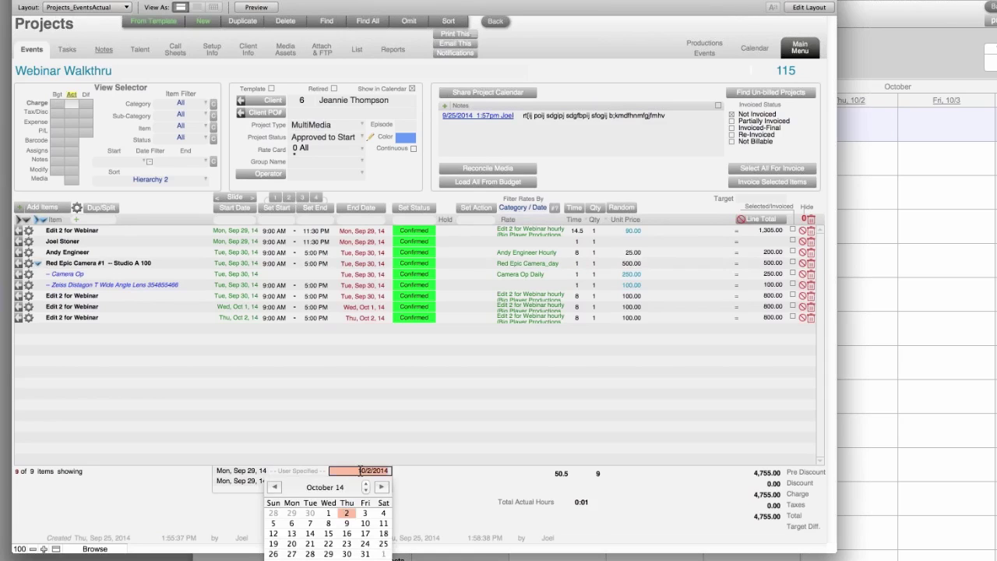
click(347, 523)
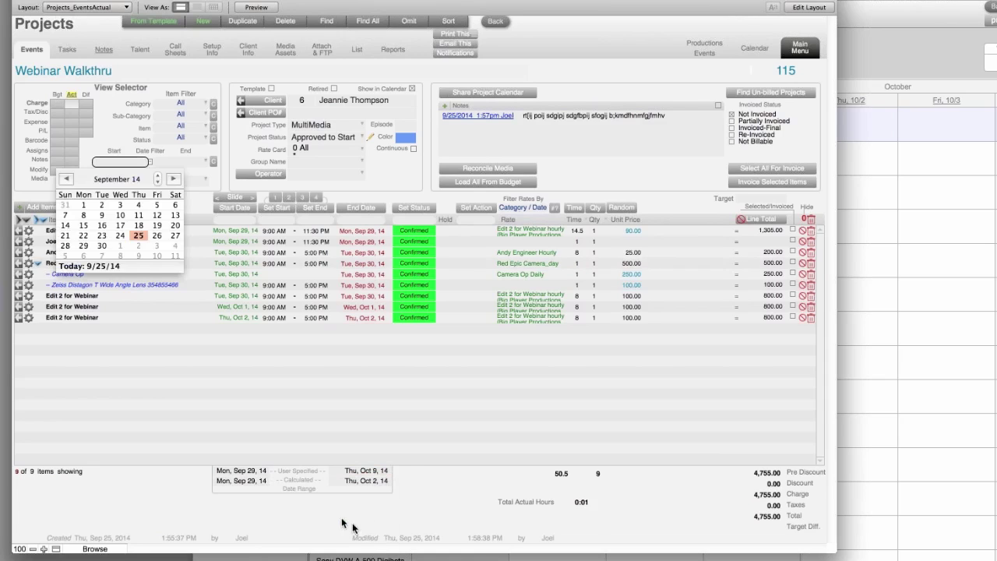
click(435, 480)
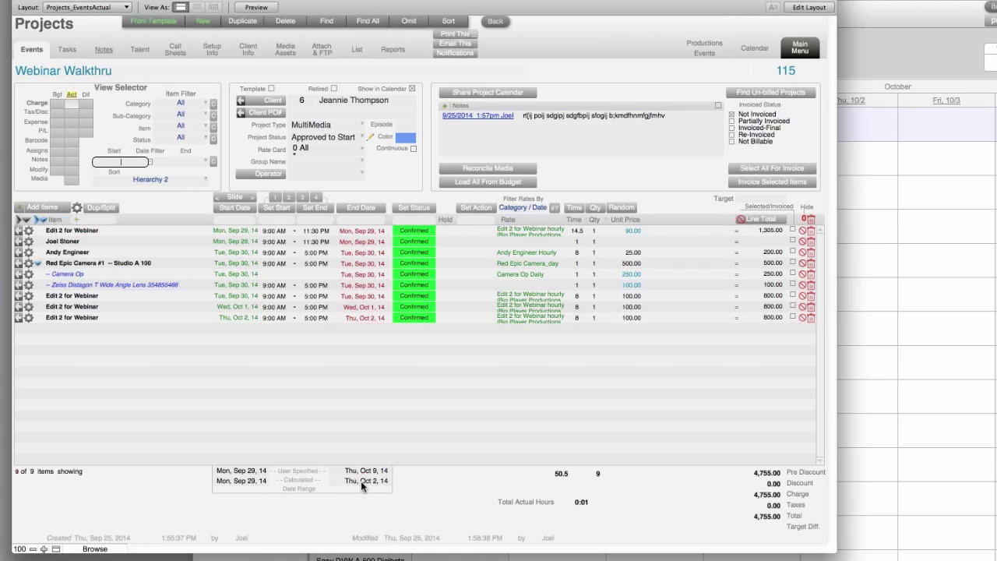
click(413, 476)
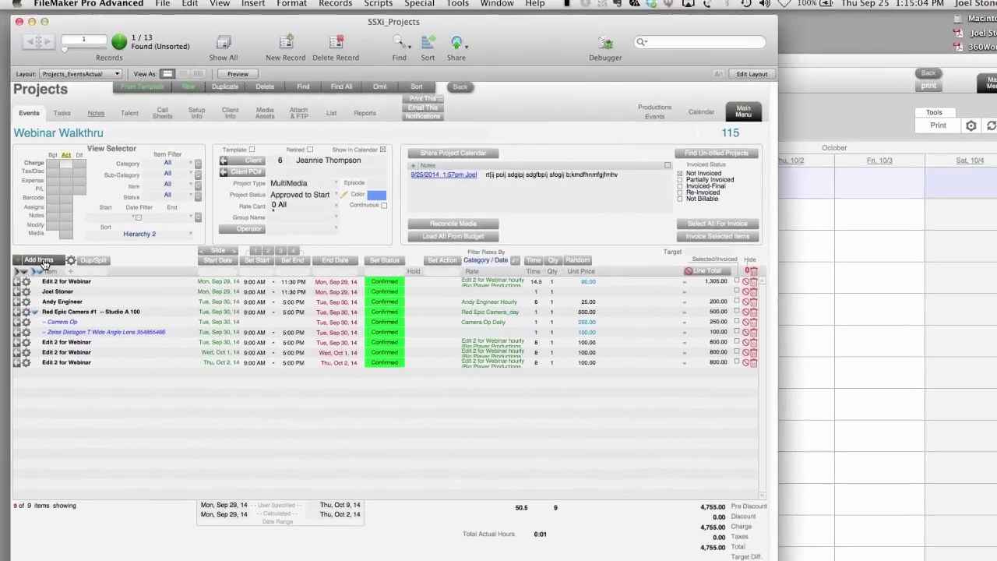
- Book Casting Director and the Sony DVW A-500 Digibeta deck (barcode 12345) for Sep 29–Oct 9
click(46, 208)
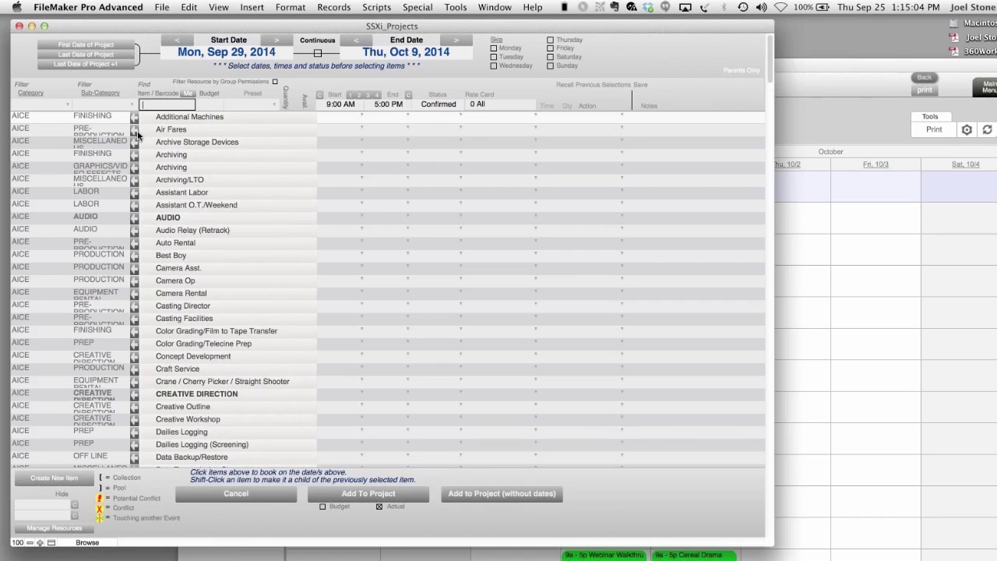
text(cast)
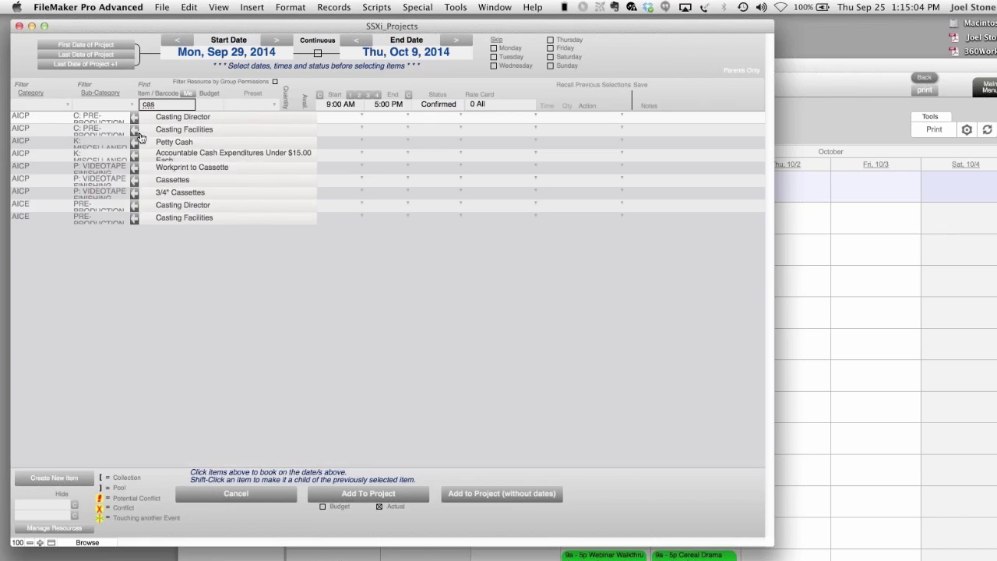
click(223, 118)
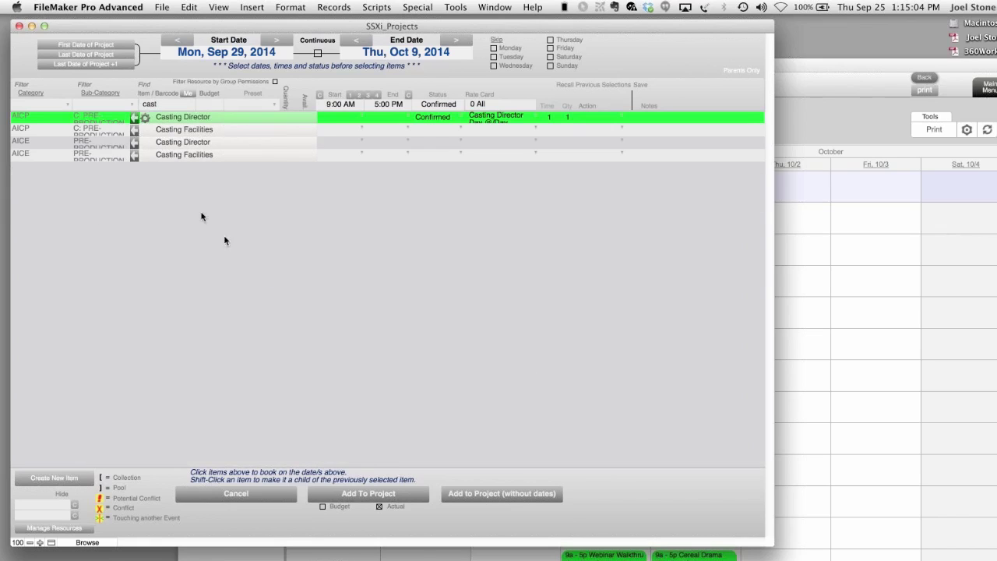
click(169, 104)
drag(170, 104, 66, 108)
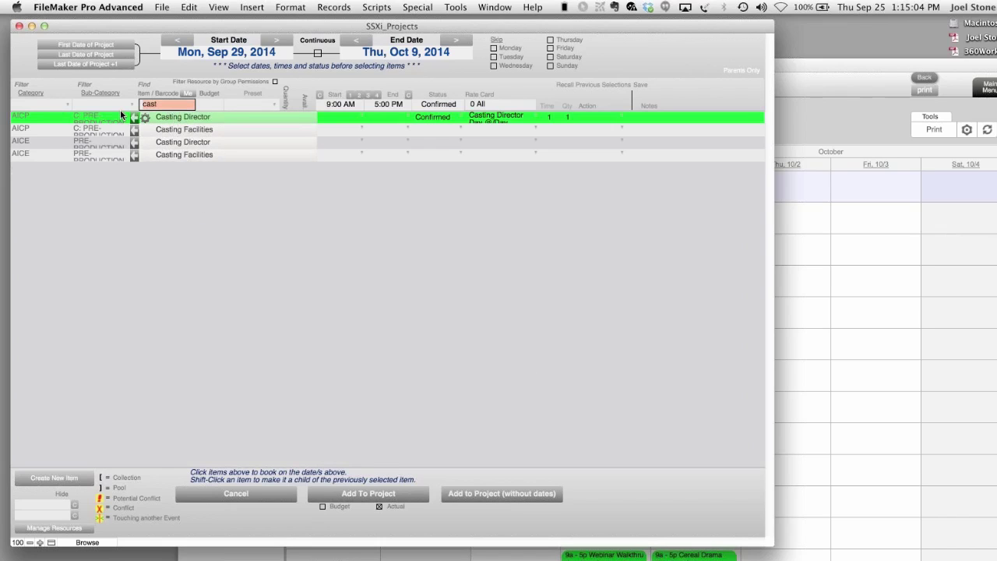
text(12345)
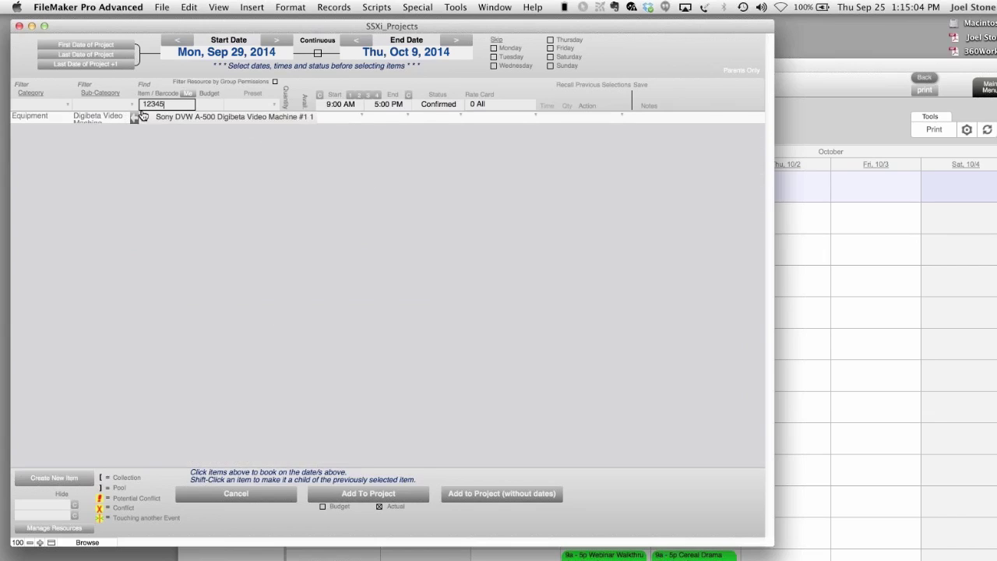
click(189, 121)
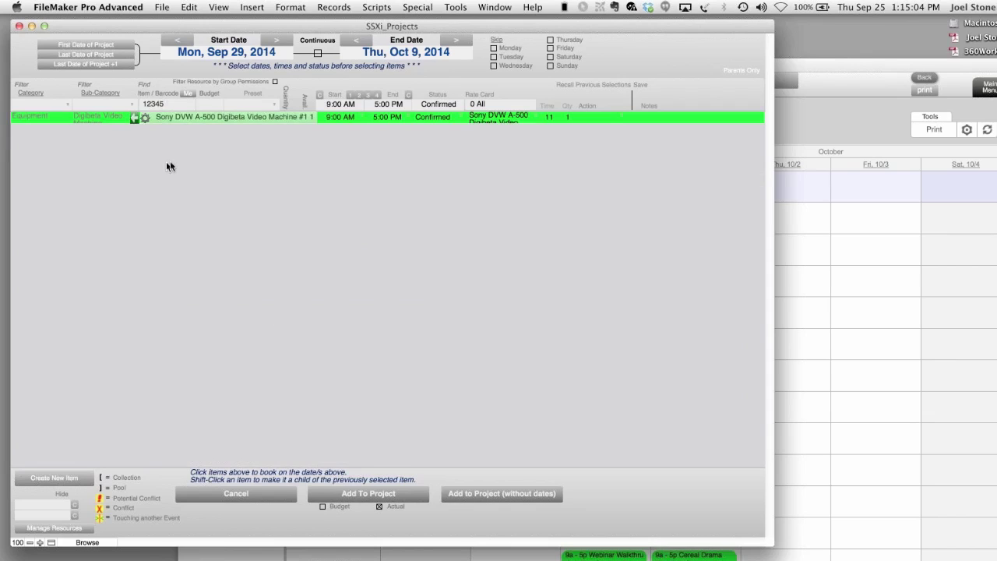
- Mark the current user, book Studio C from the Rooms category, and add the bookings to the project
click(189, 95)
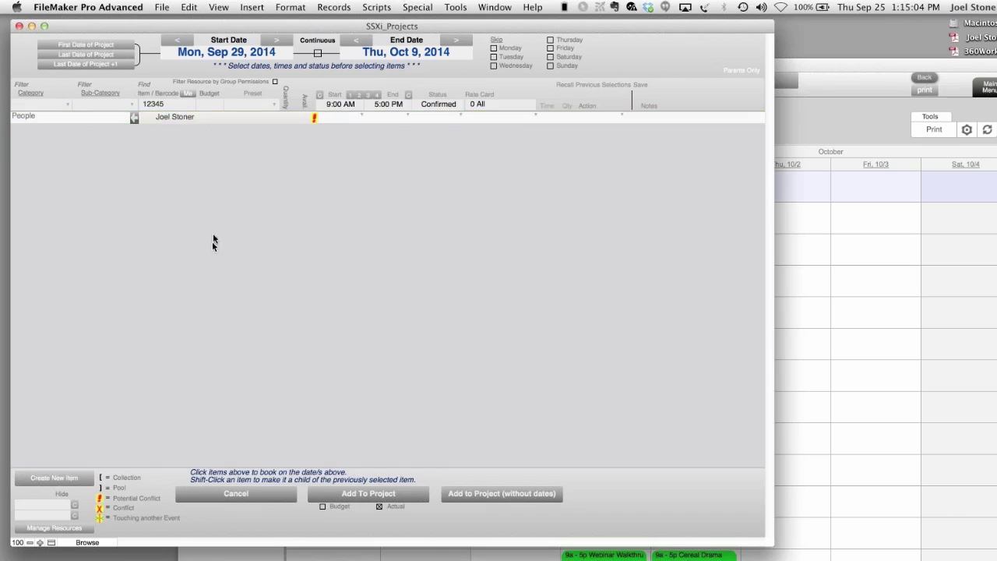
click(216, 117)
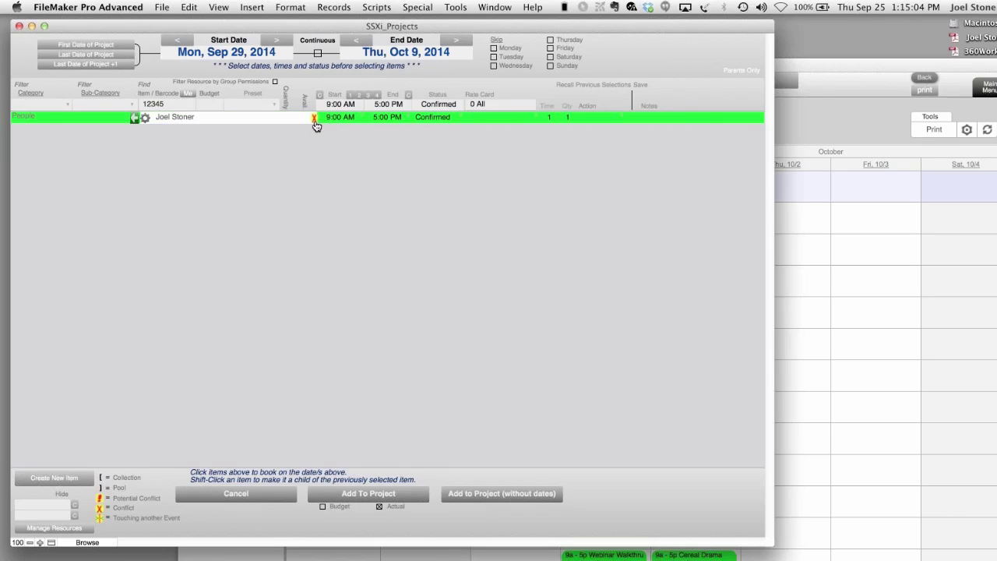
mouse_move(317, 127)
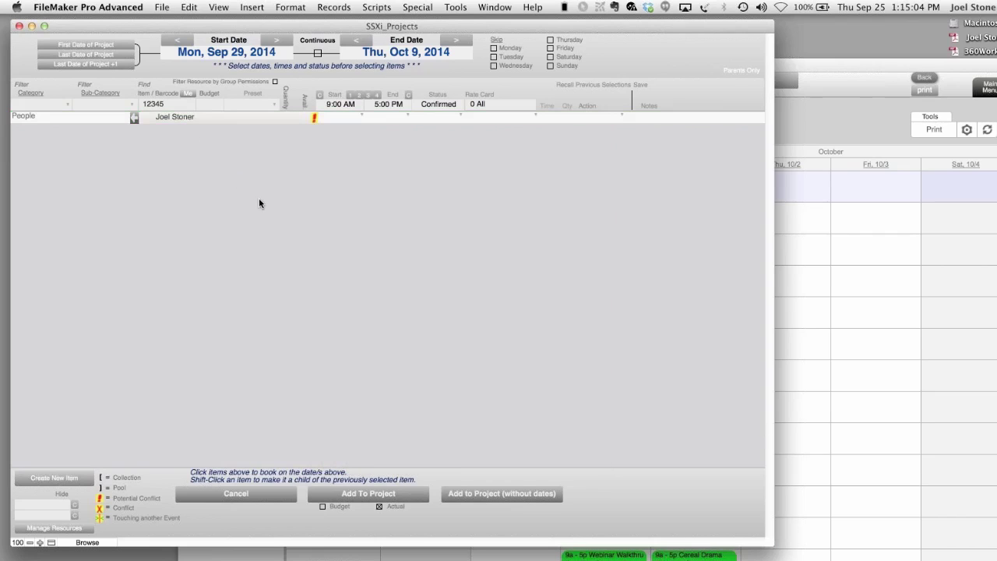
click(37, 101)
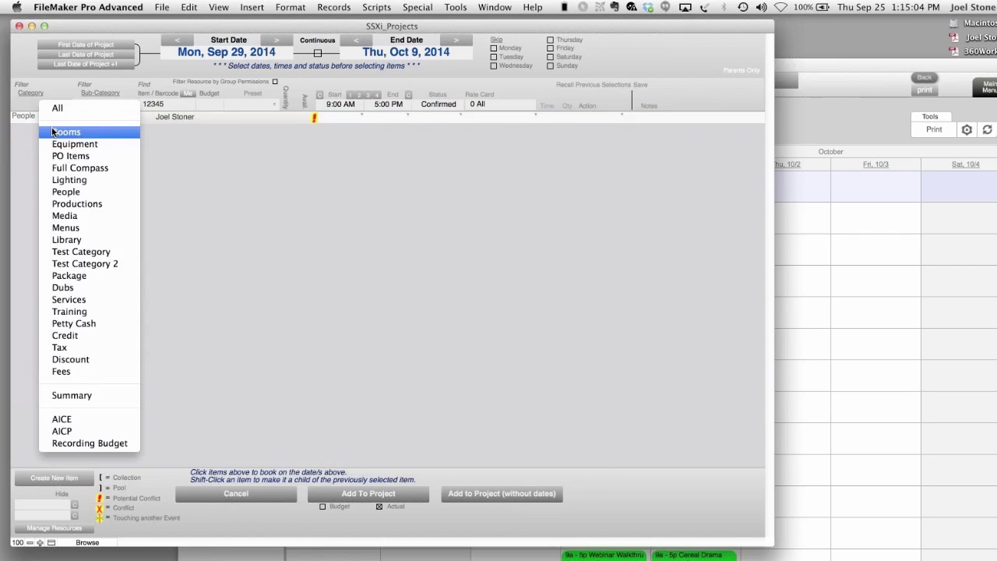
click(53, 133)
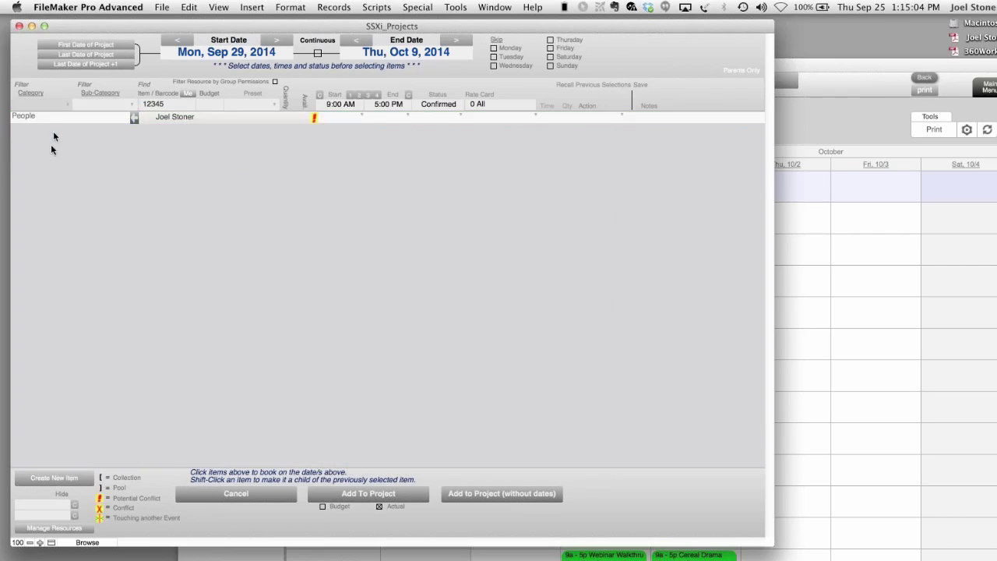
click(38, 105)
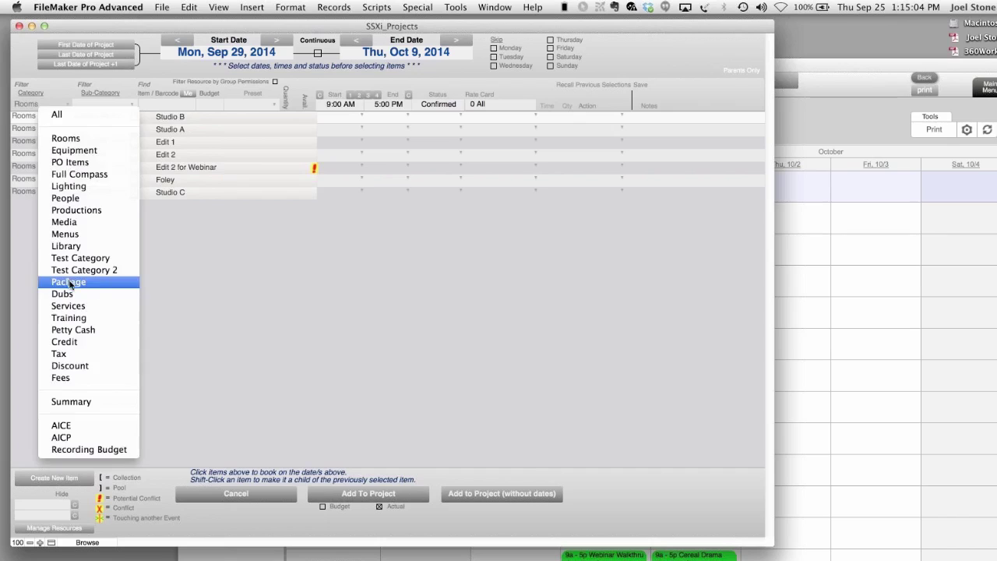
click(190, 295)
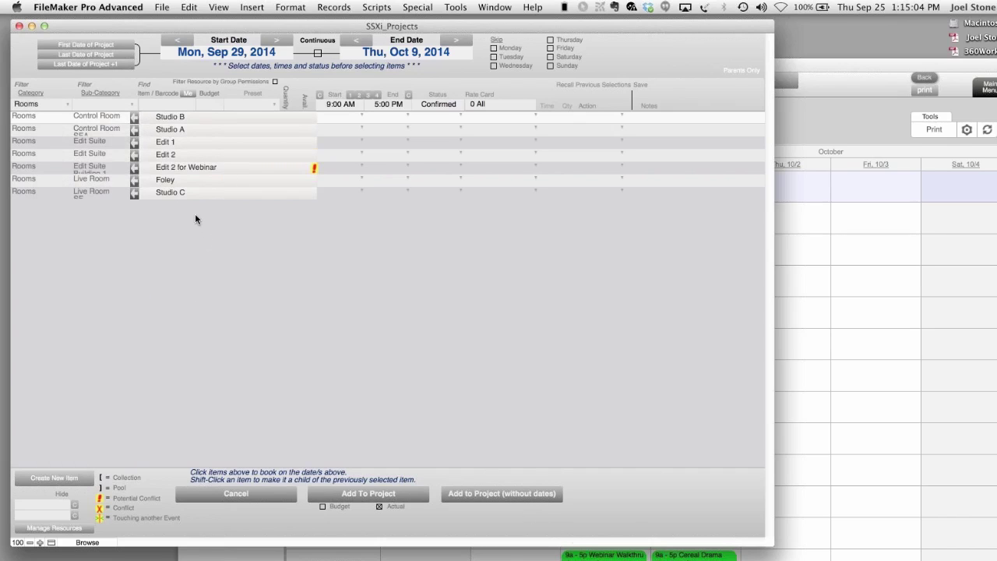
click(205, 192)
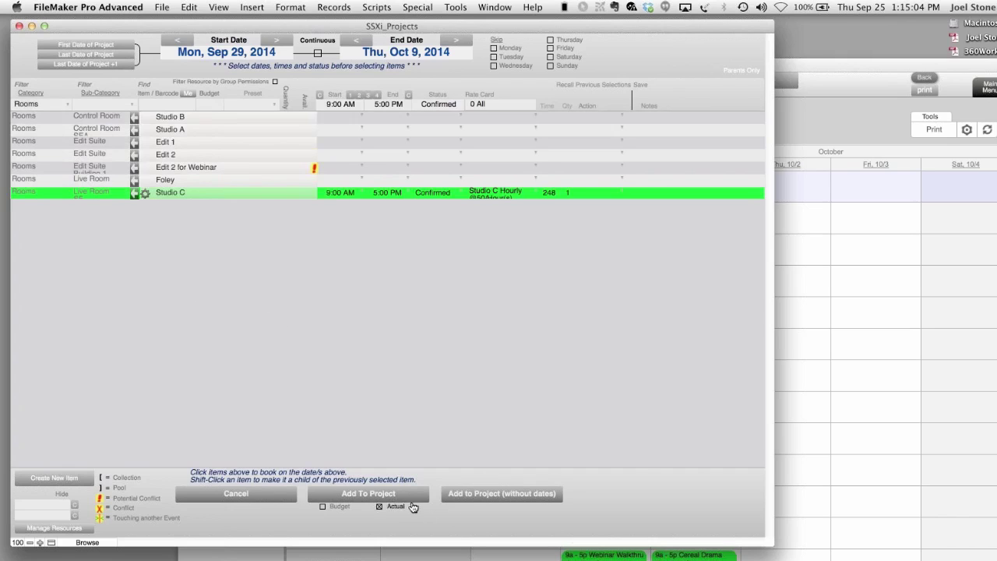
click(404, 499)
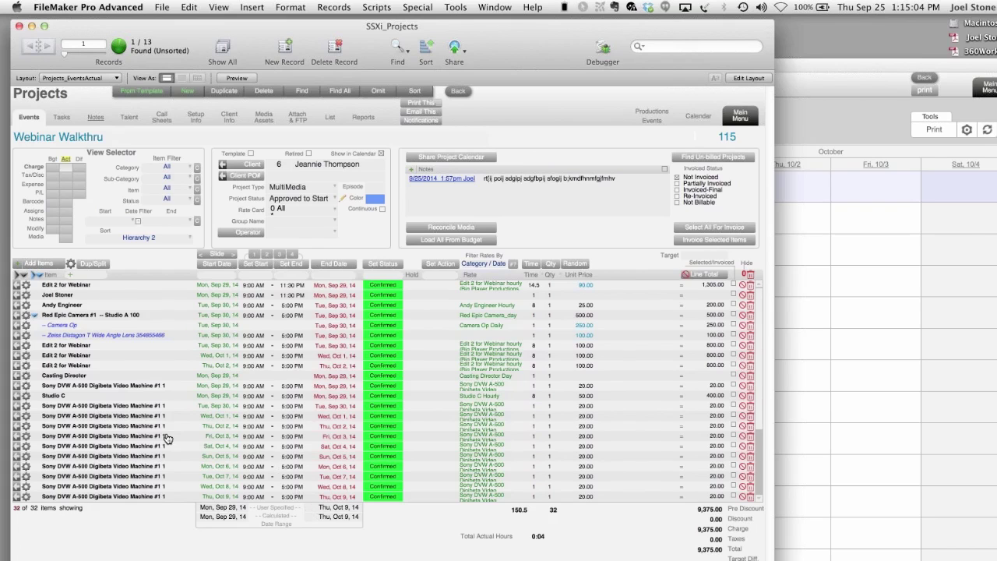
- Scroll the events list and open the Add Items resource picker for Sep 29–Oct 9
scroll(166, 439, down, 2)
scroll(166, 439, down, 2)
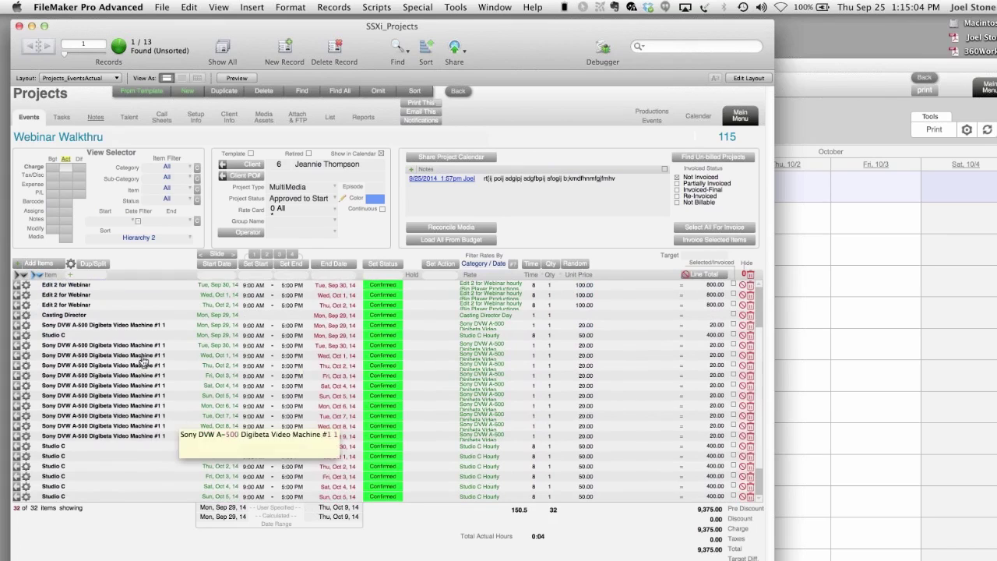
scroll(155, 425, down, 2)
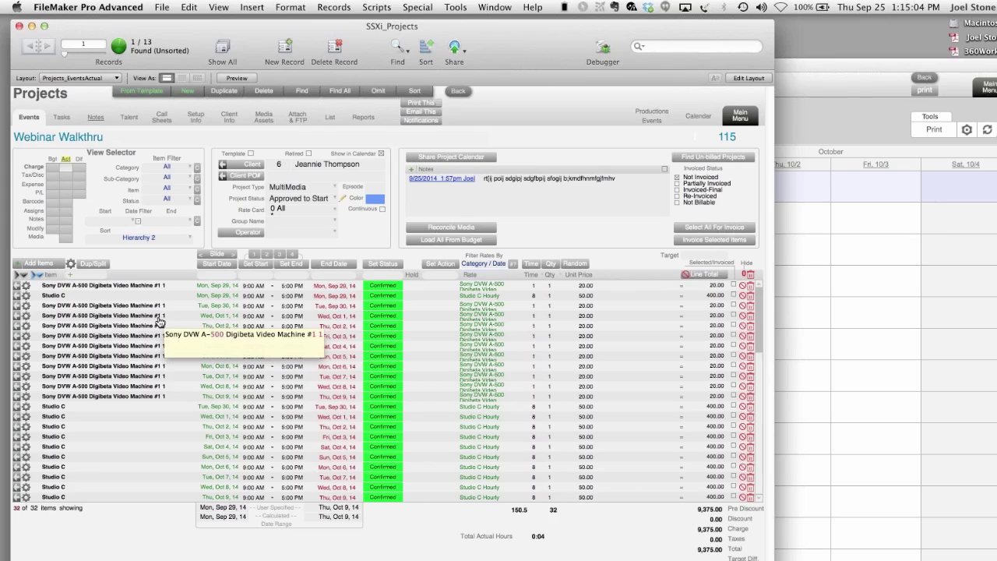
mouse_move(23, 308)
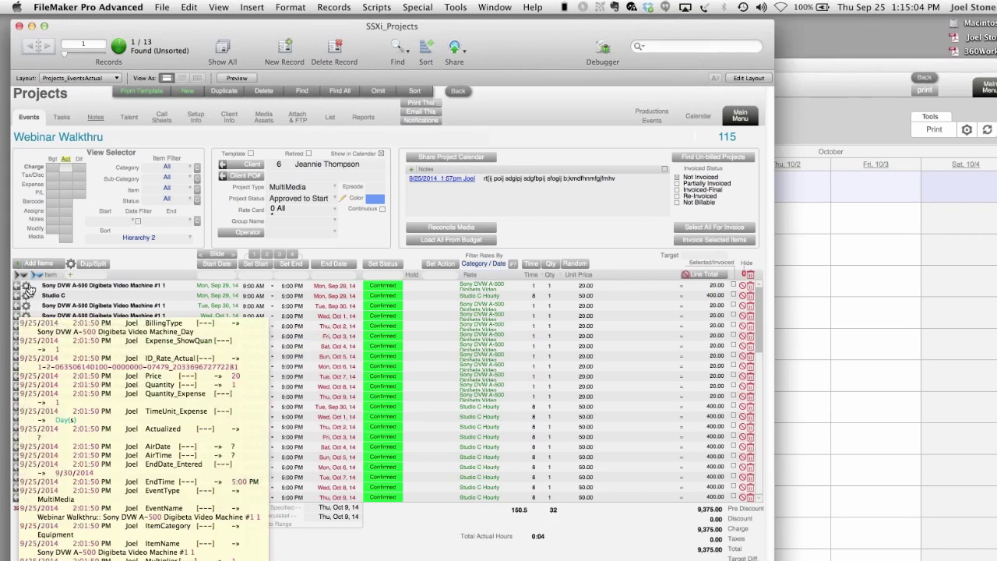
click(37, 263)
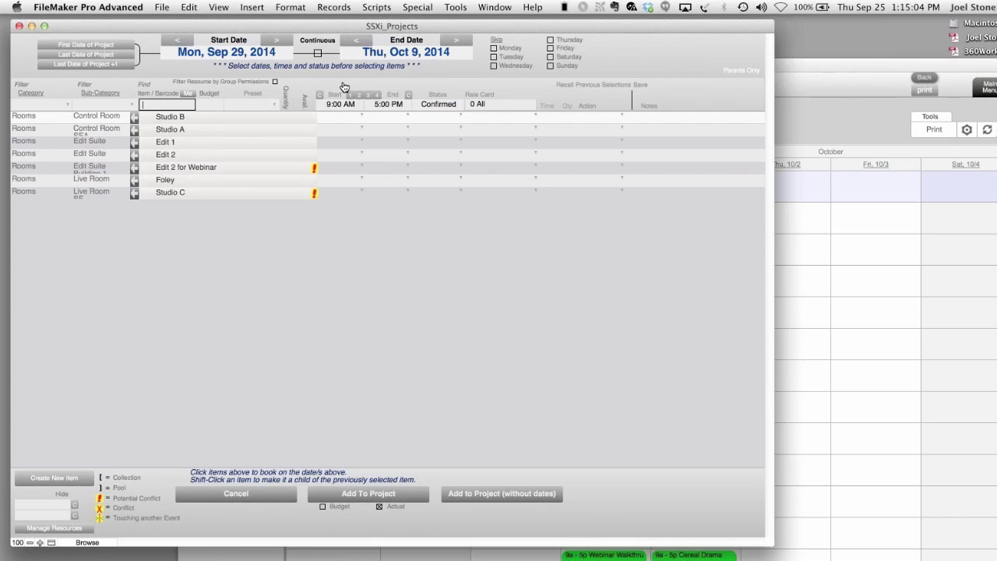
- Book the ARRI ALEXA Camera from Equipment as one continuous 9:00 AM–5:00 PM span and add it
click(317, 52)
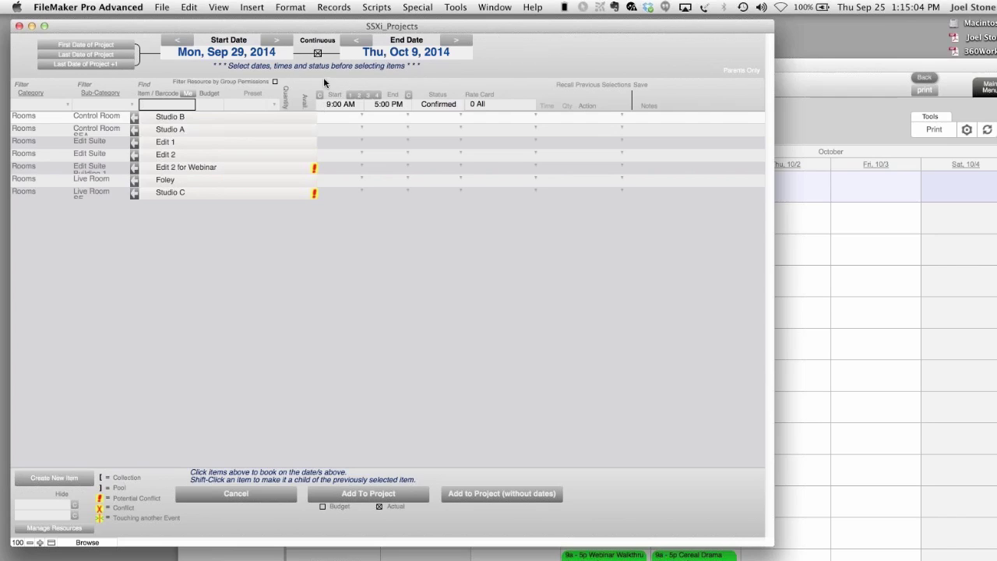
click(215, 133)
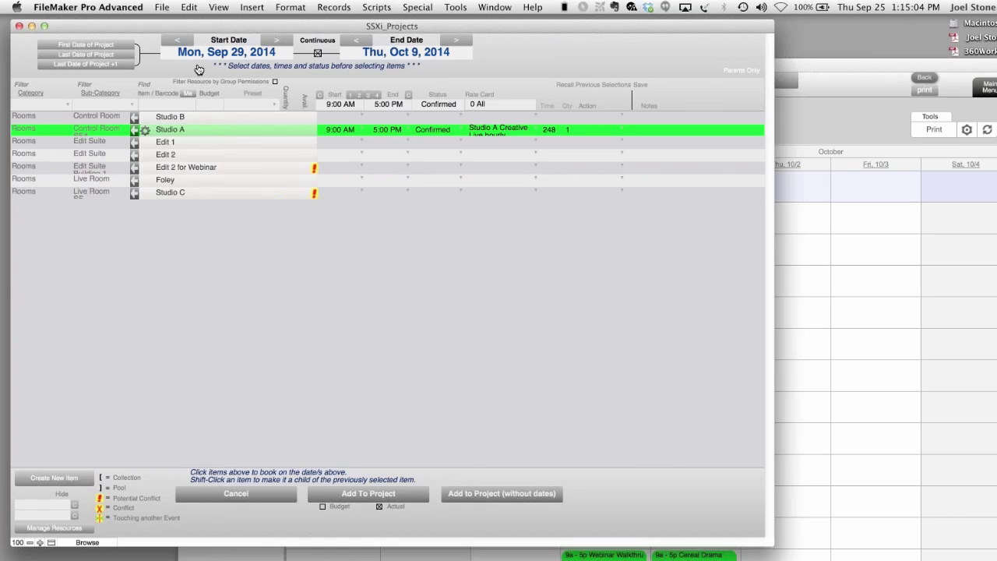
click(179, 134)
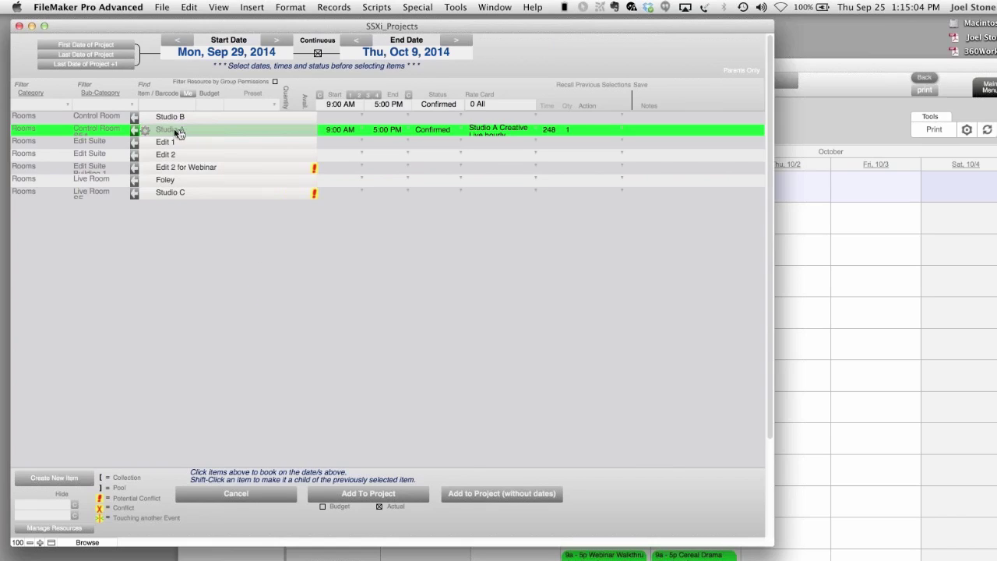
click(21, 107)
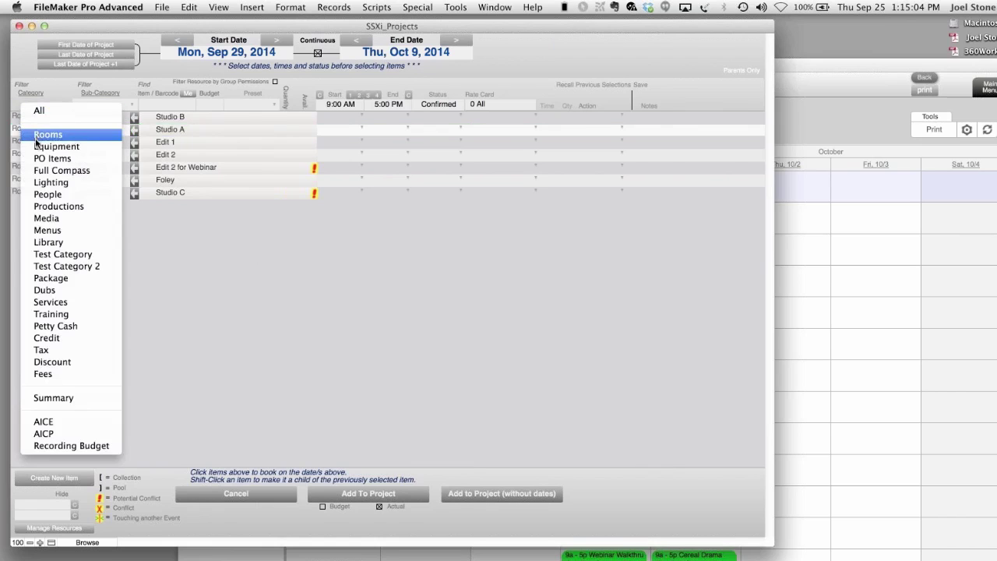
click(35, 145)
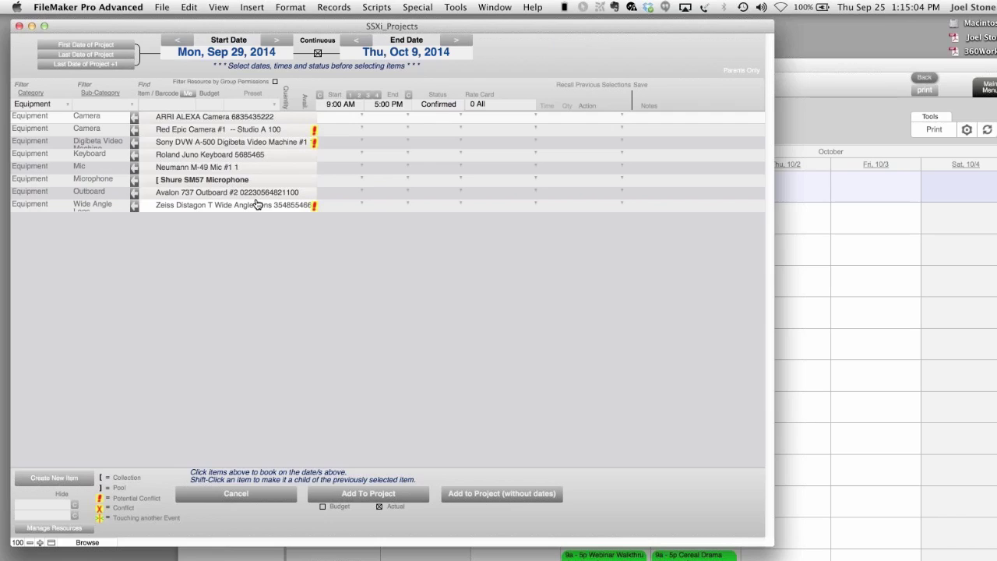
click(251, 117)
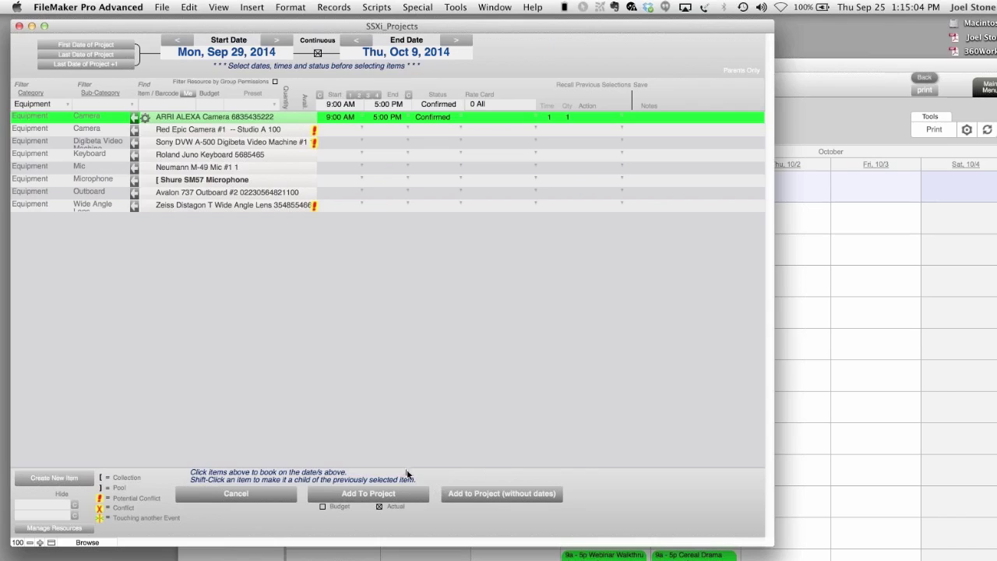
click(399, 498)
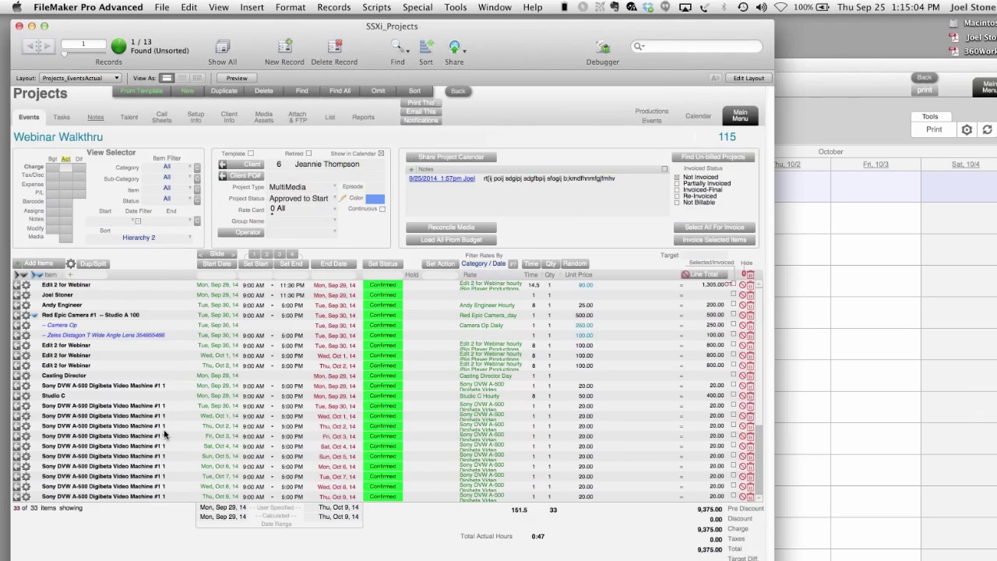
- Change the Sat, Oct 4 Studio C booking's end time to 11:30 AM
scroll(162, 433, down, 6)
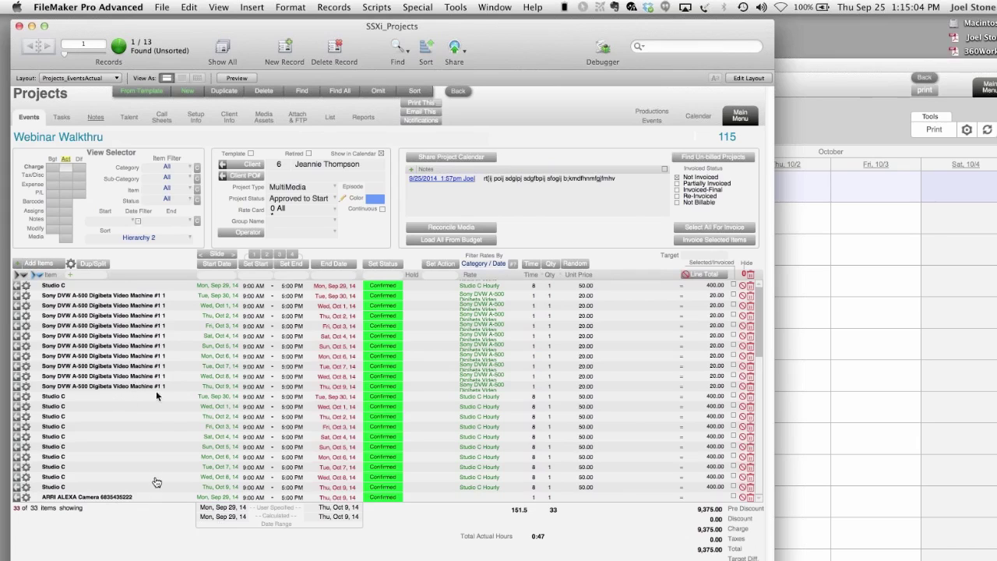
click(293, 442)
click(298, 470)
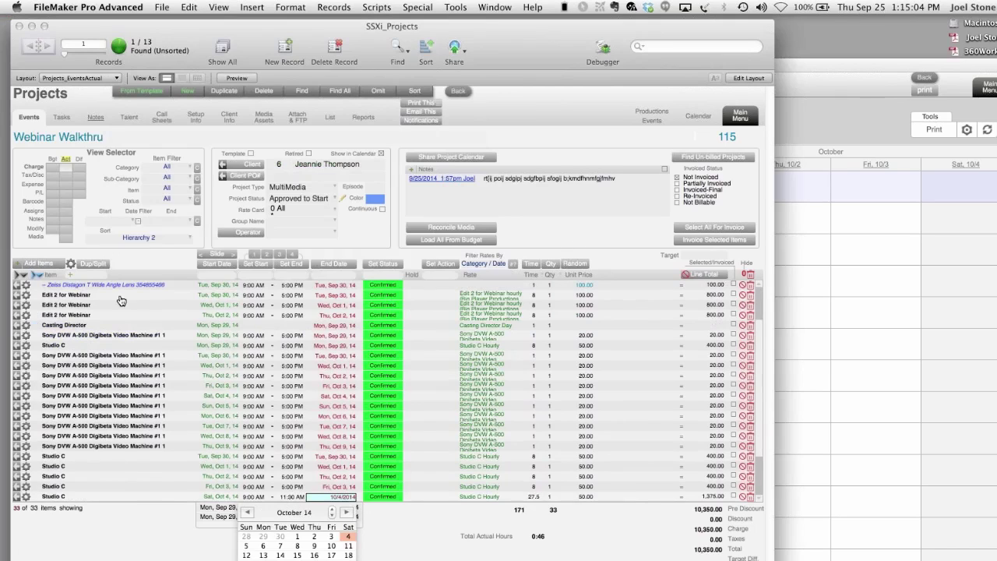
click(72, 266)
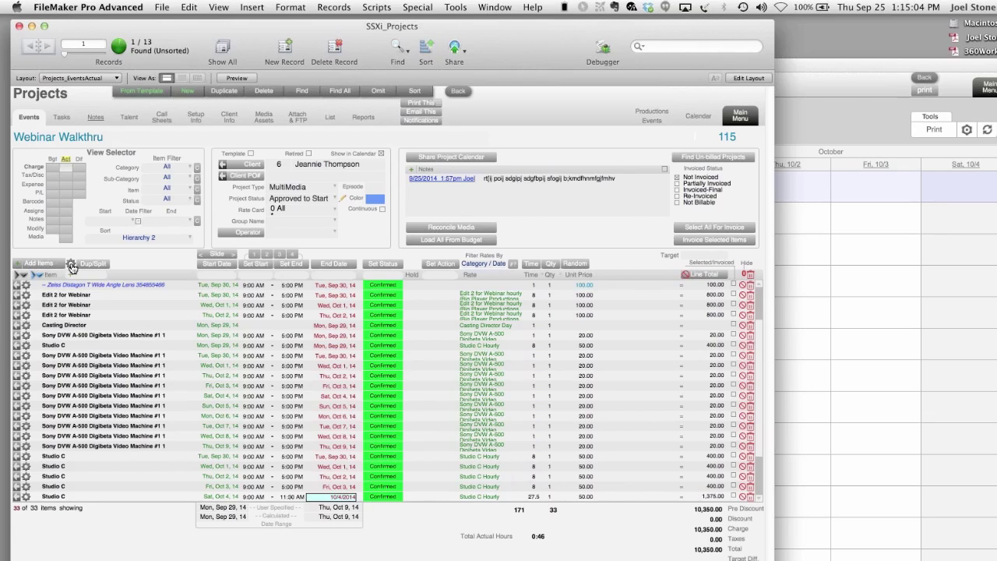
click(70, 266)
mouse_move(151, 340)
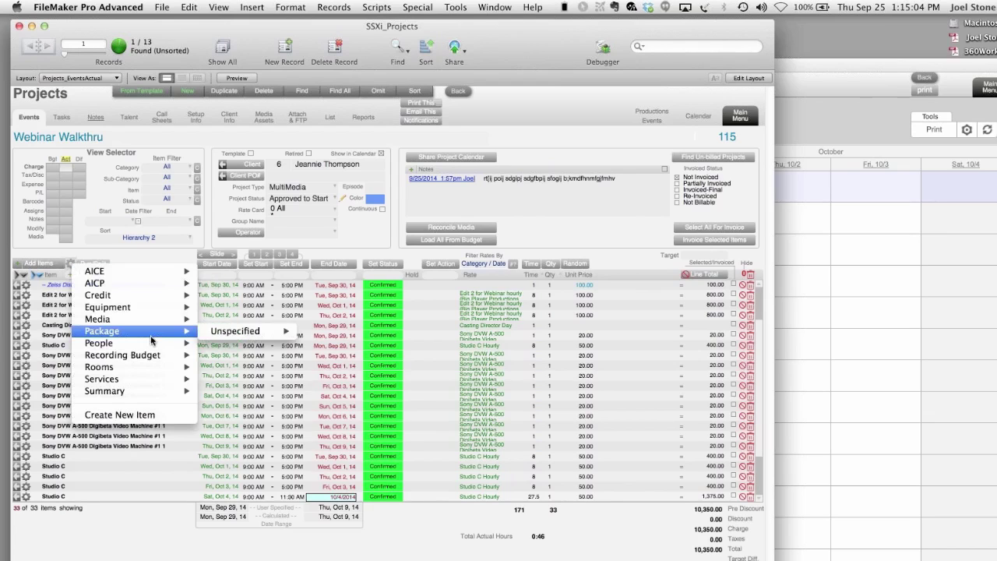
mouse_move(150, 307)
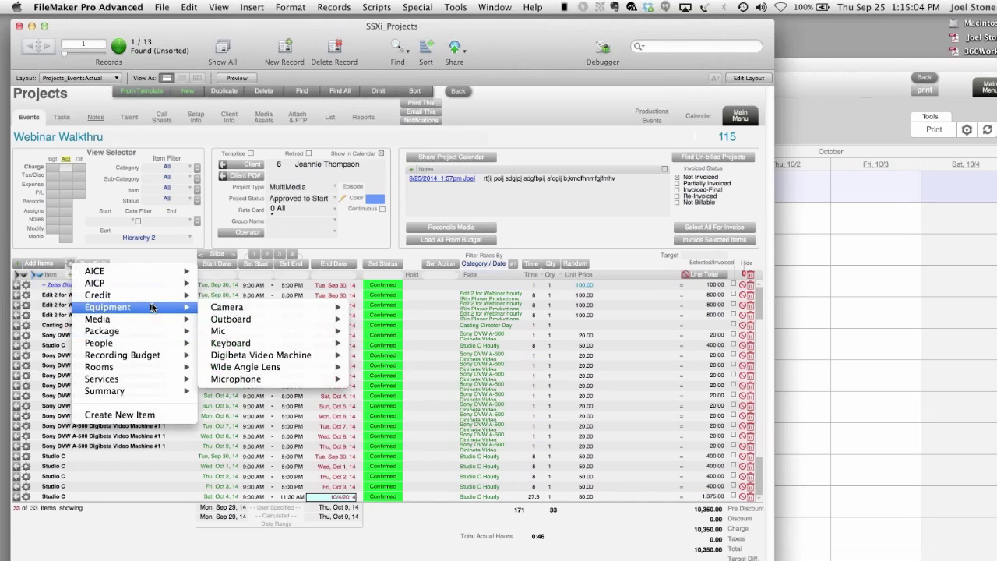
mouse_move(225, 307)
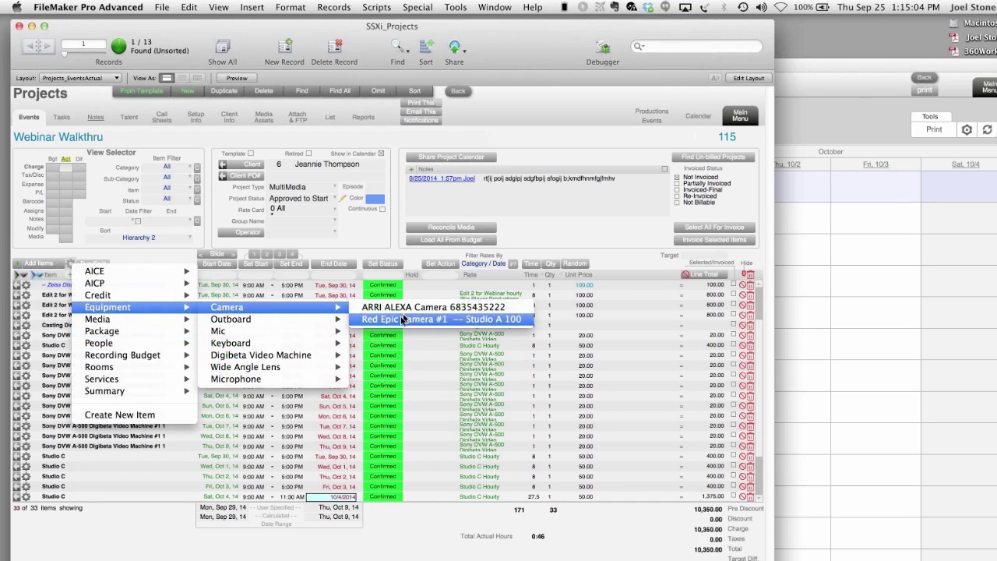
mouse_move(261, 380)
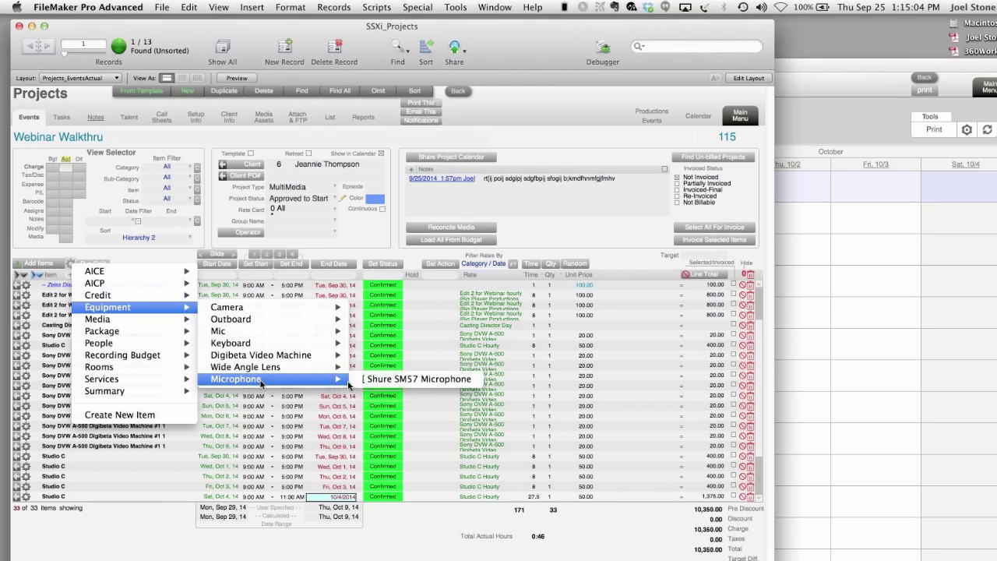
mouse_move(251, 345)
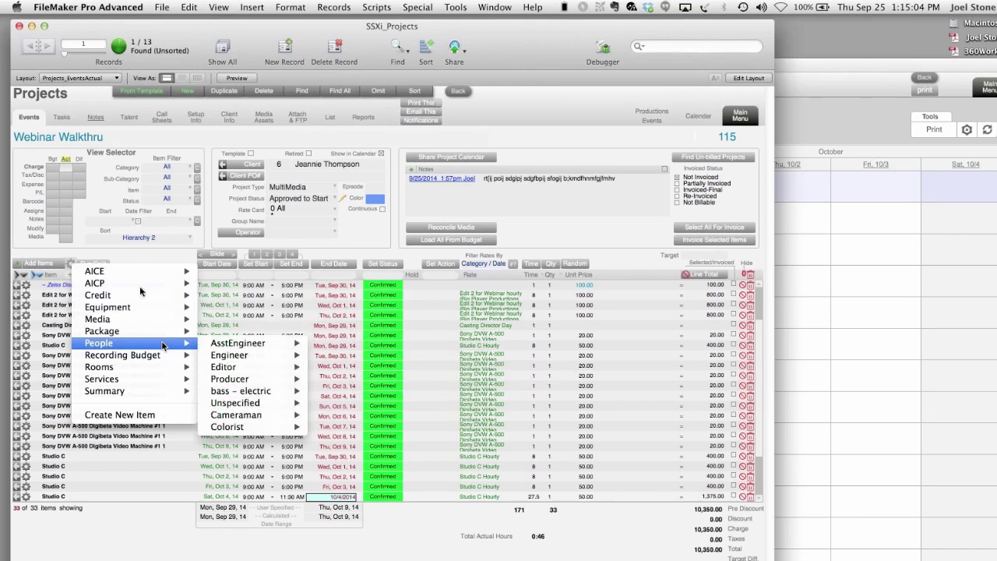
mouse_move(136, 274)
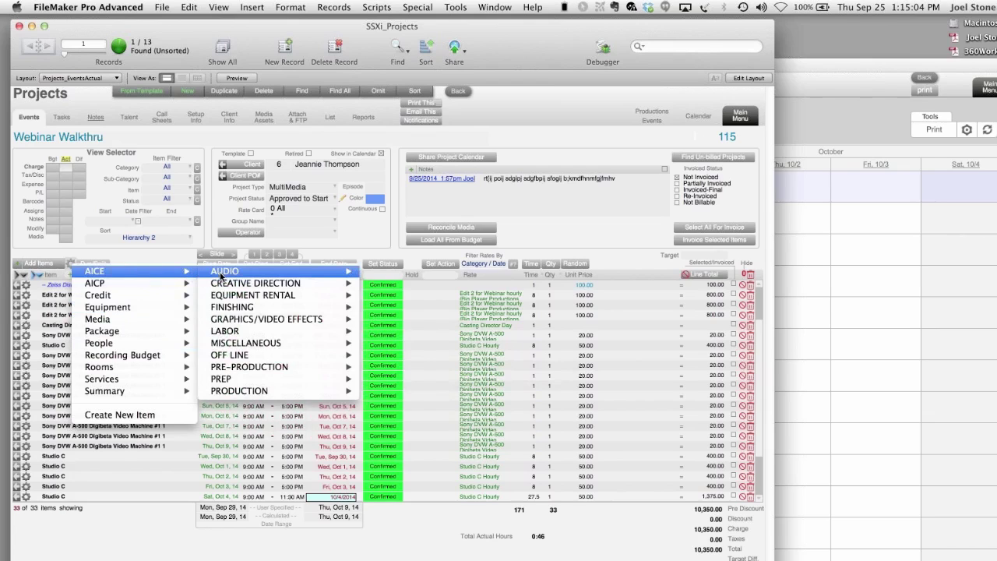
mouse_move(222, 277)
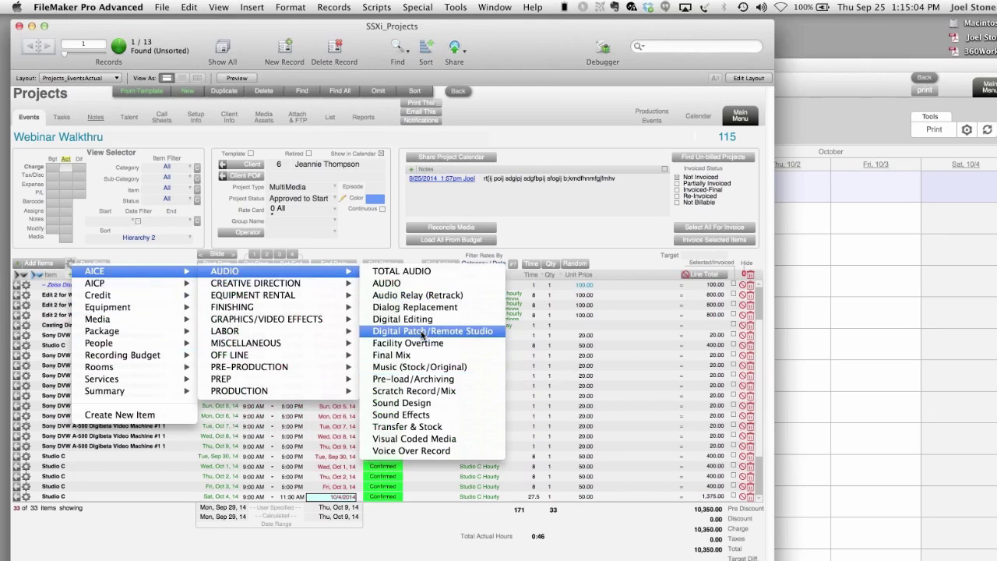
mouse_move(300, 295)
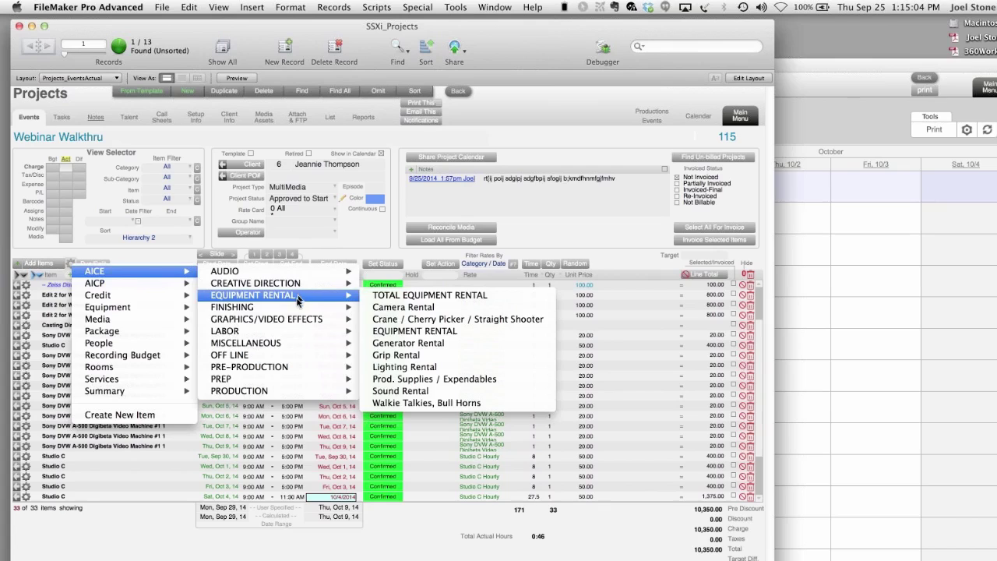
mouse_move(299, 319)
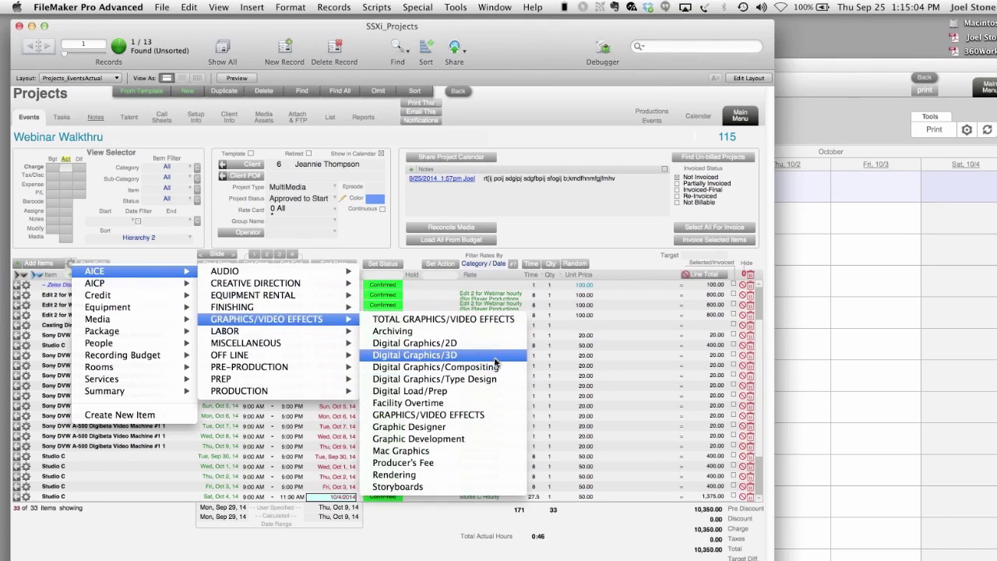
click(387, 242)
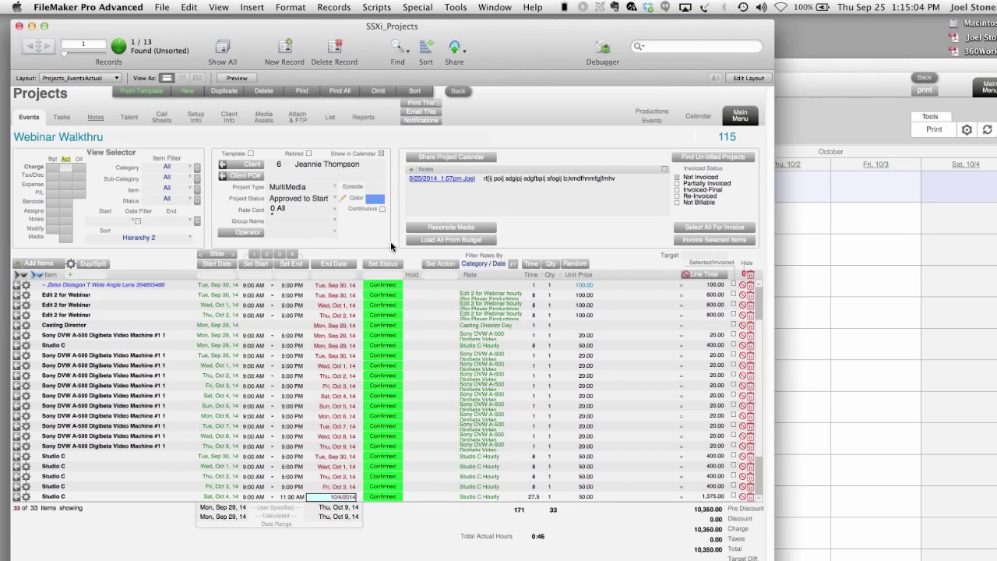
- Search 'ed' in Select Item and add an Assistant Editor line to the events list
click(86, 278)
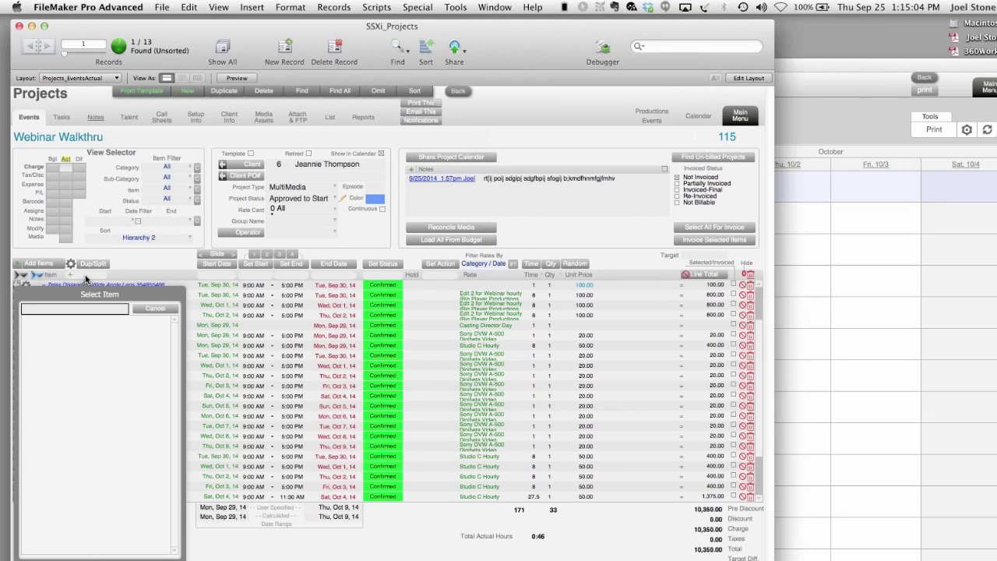
text(e)
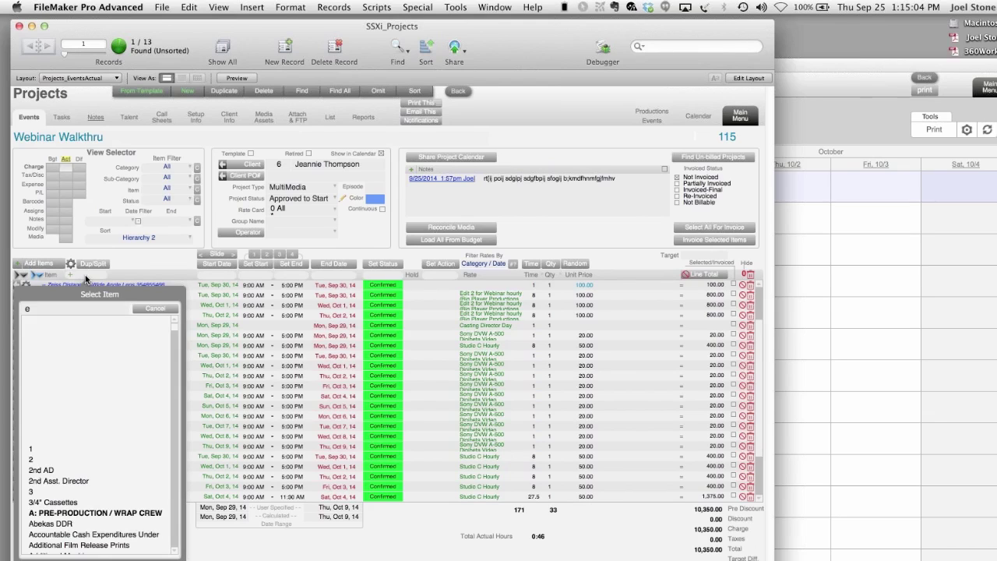
text(d)
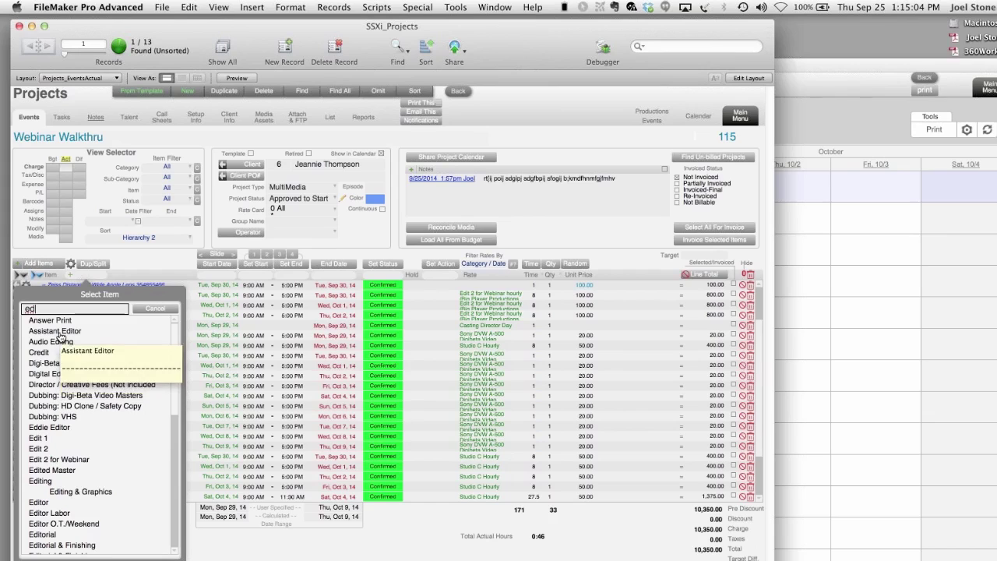
click(60, 334)
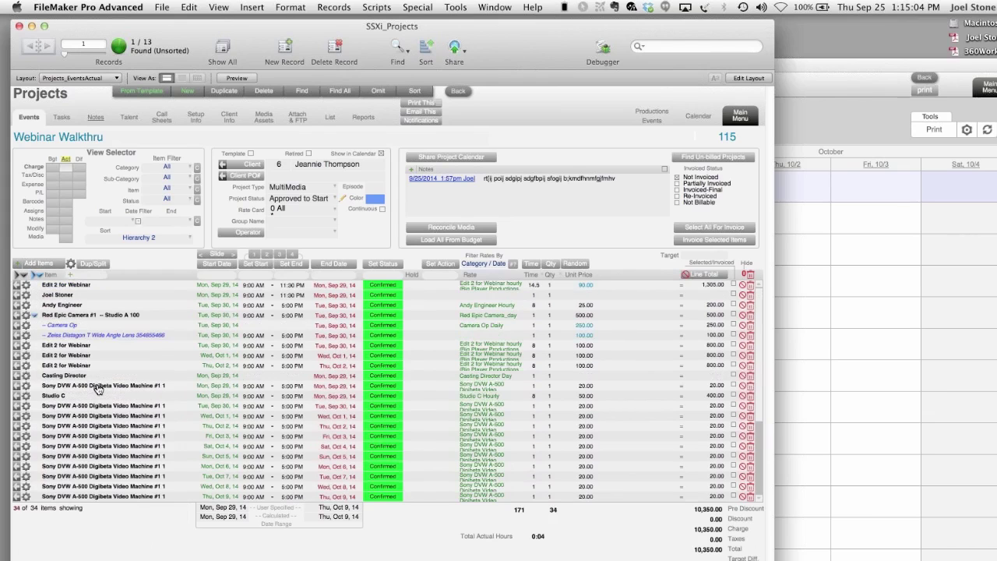
scroll(98, 390, down, 3)
scroll(98, 389, down, 5)
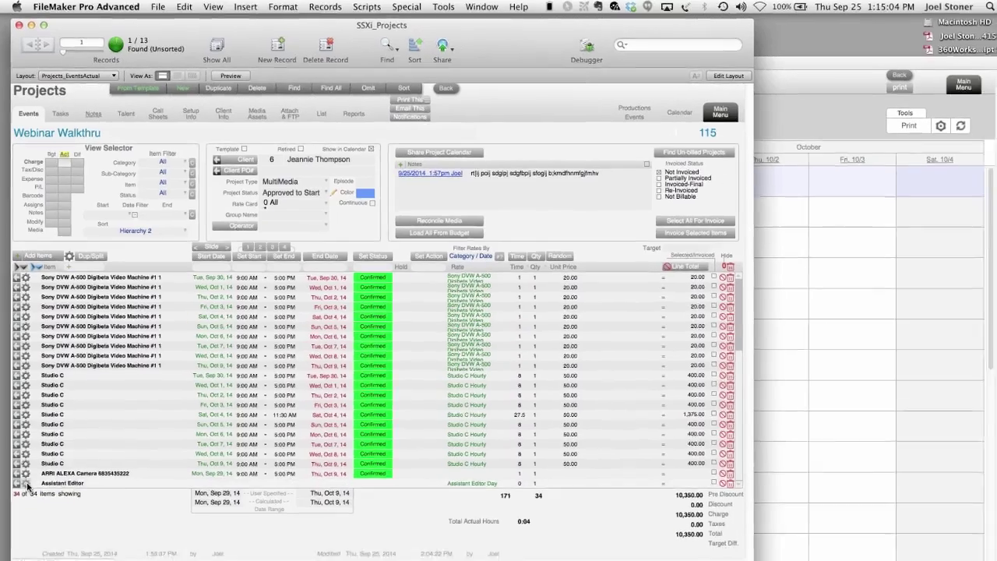
- Assign a staff member as operator on the Assistant Editor line
click(27, 499)
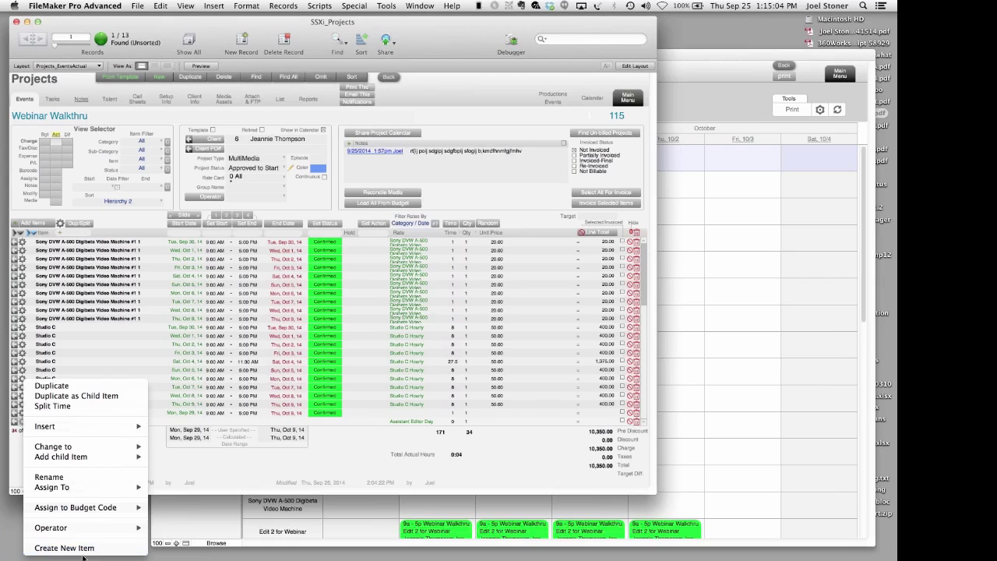
mouse_move(85, 534)
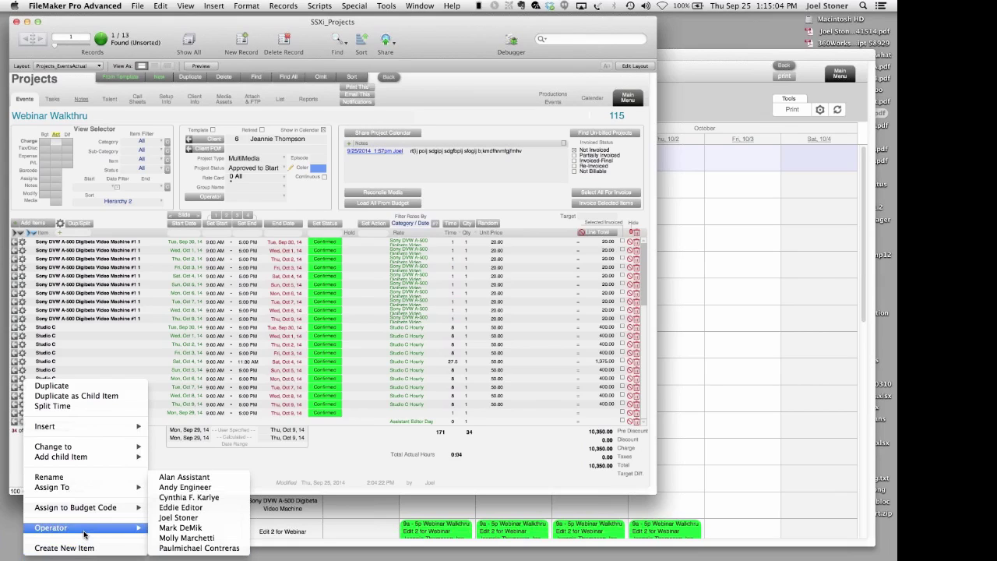
click(170, 528)
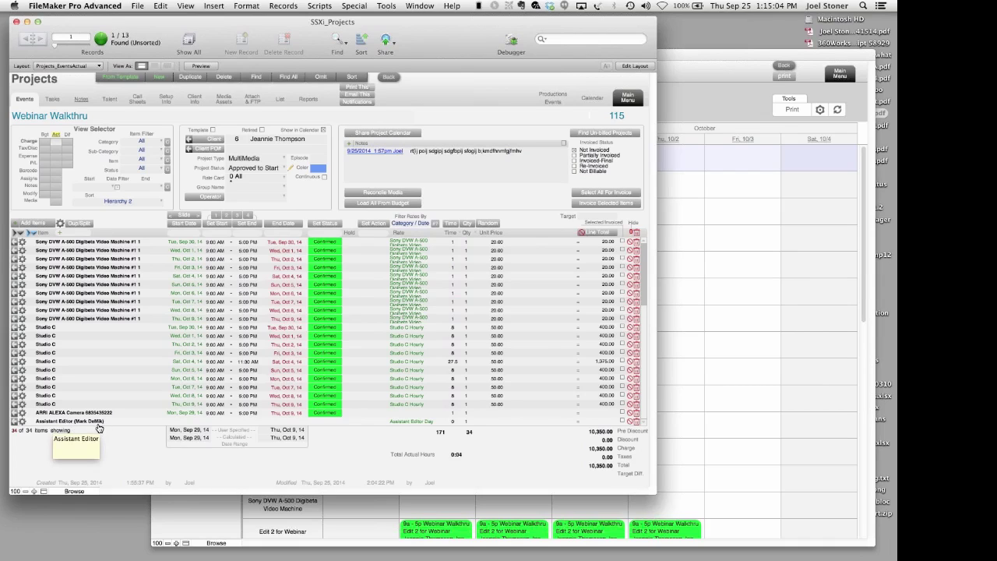
scroll(154, 293, up, 4)
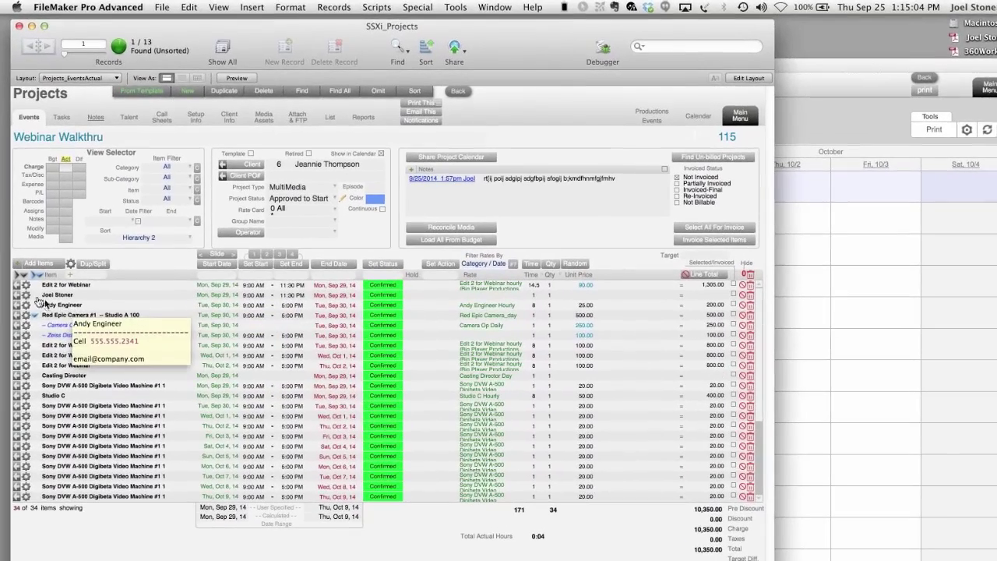
- Duplicate the second person's booking, dating the copy 9/30/2014
click(27, 296)
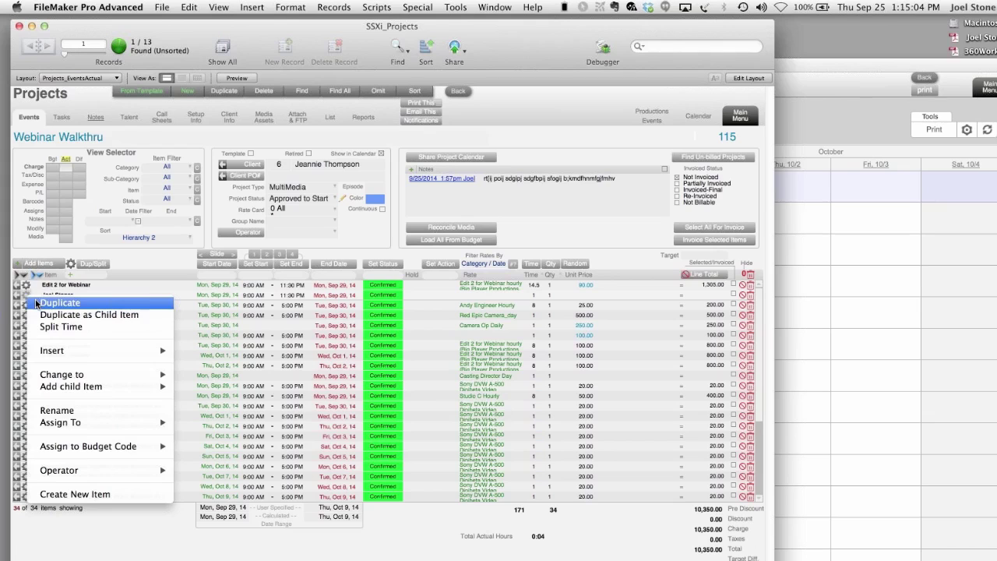
click(39, 304)
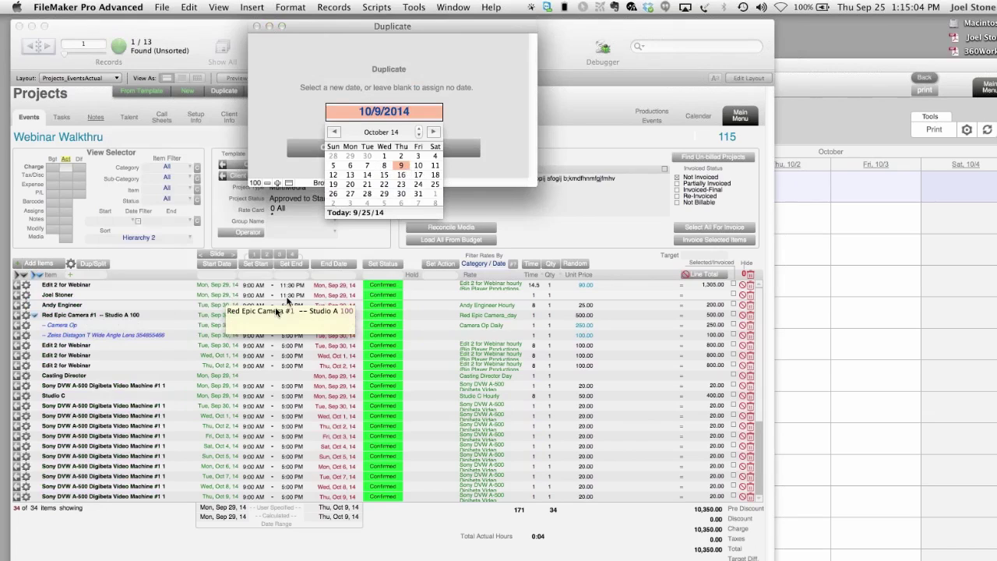
click(369, 157)
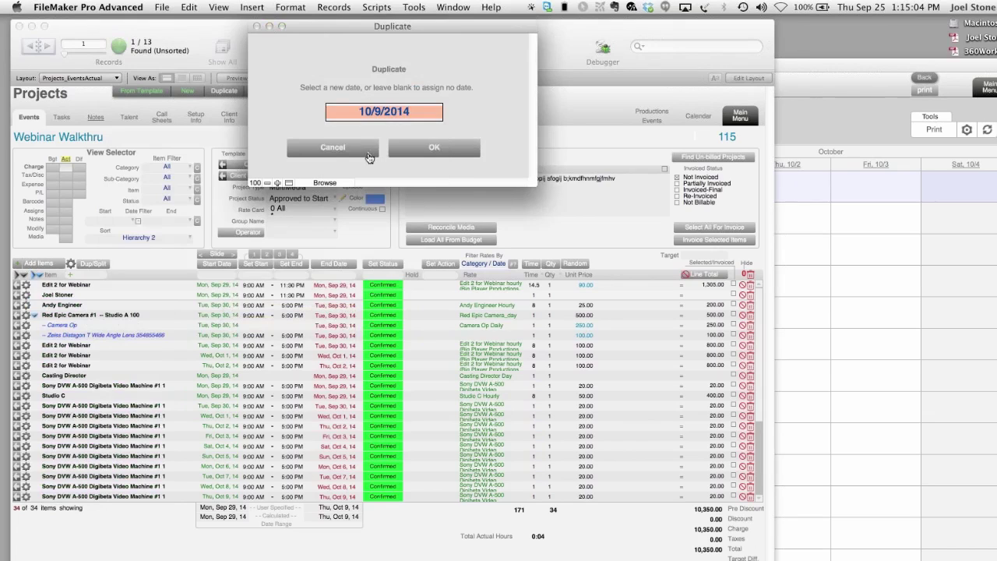
click(456, 157)
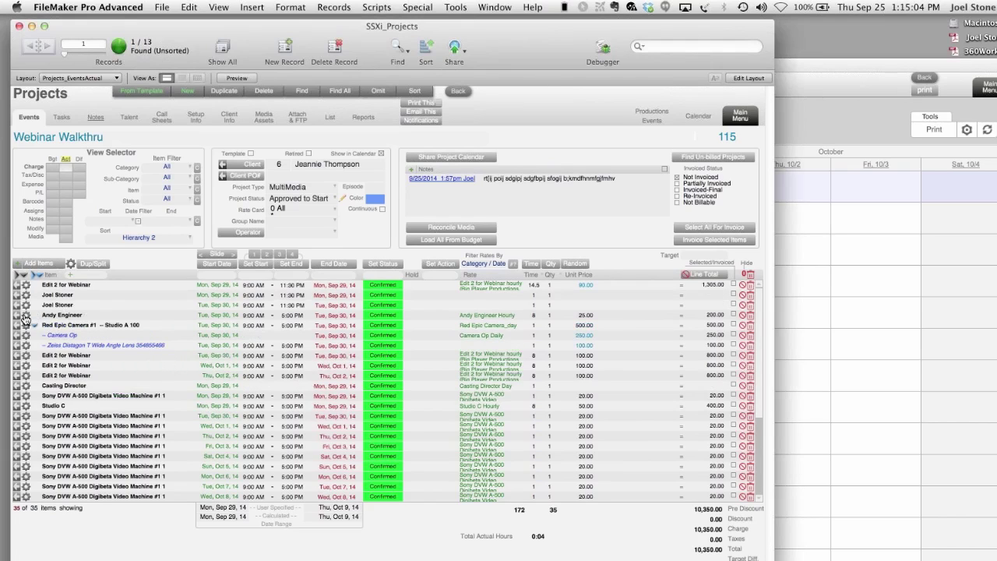
- Add a child copy of Casting Director dated 10/9/2014
click(27, 306)
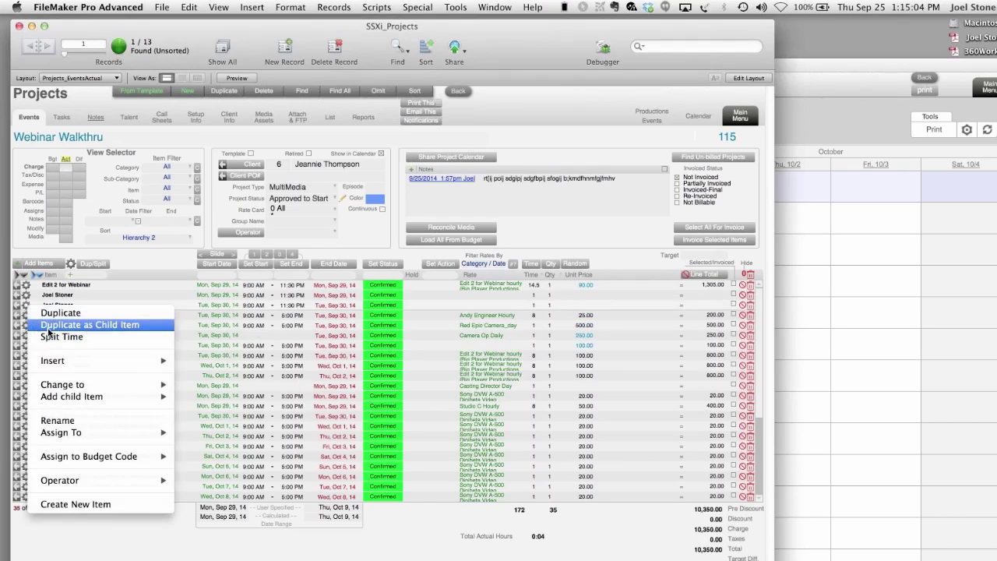
click(117, 269)
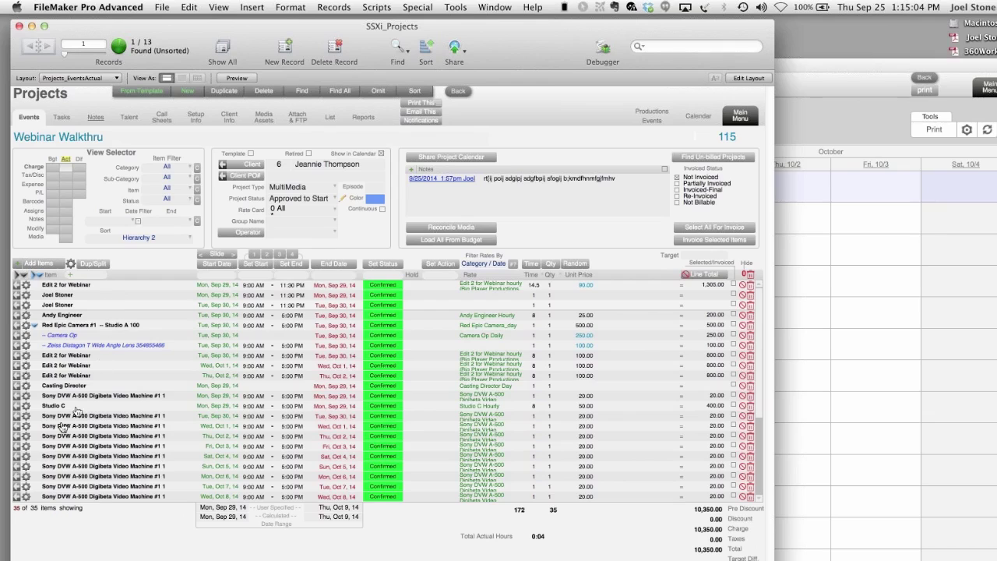
click(27, 386)
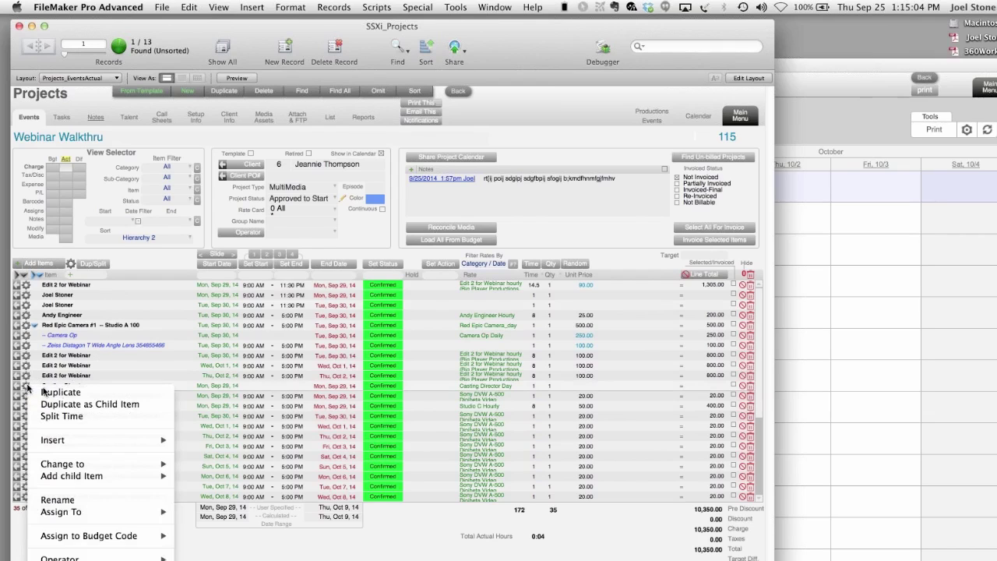
click(63, 403)
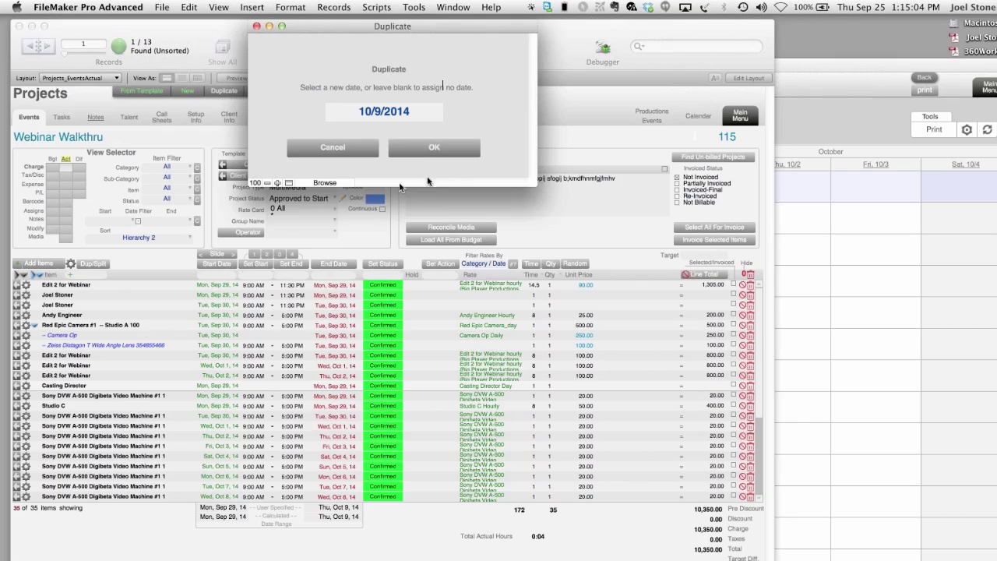
click(446, 148)
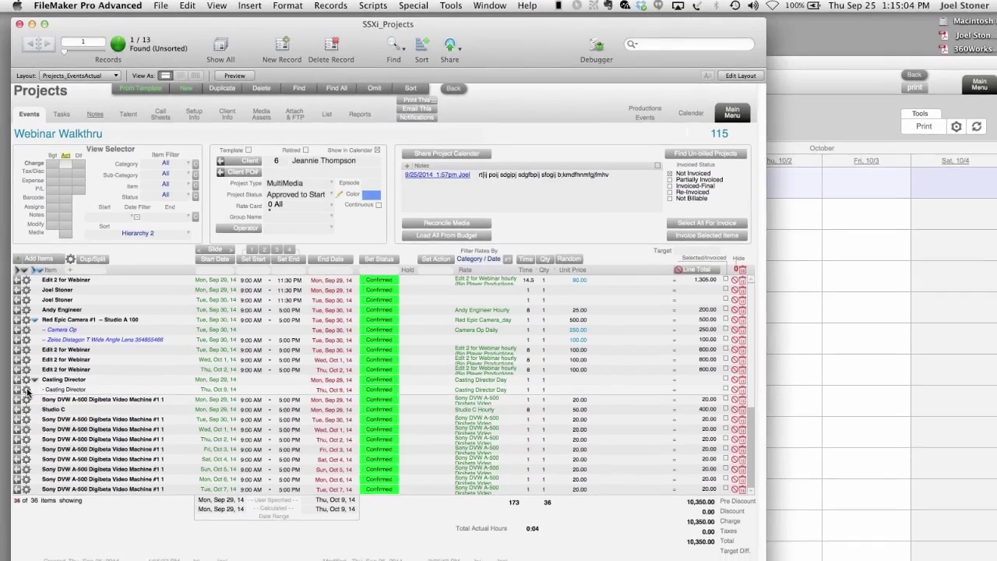
- Change the Casting Director sub-item into a booking for a person from People > Unspecified
click(28, 392)
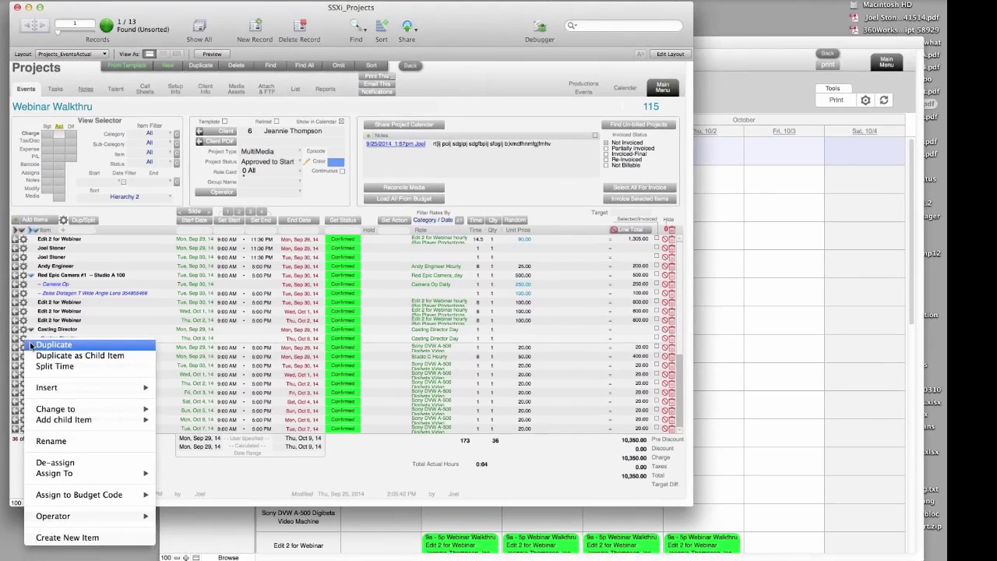
mouse_move(56, 408)
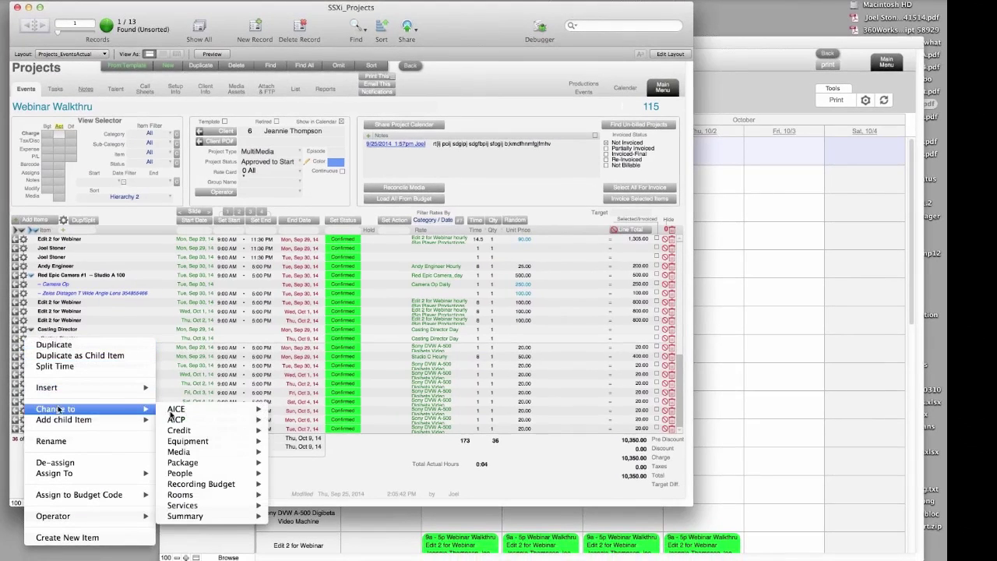
mouse_move(197, 477)
mouse_move(322, 496)
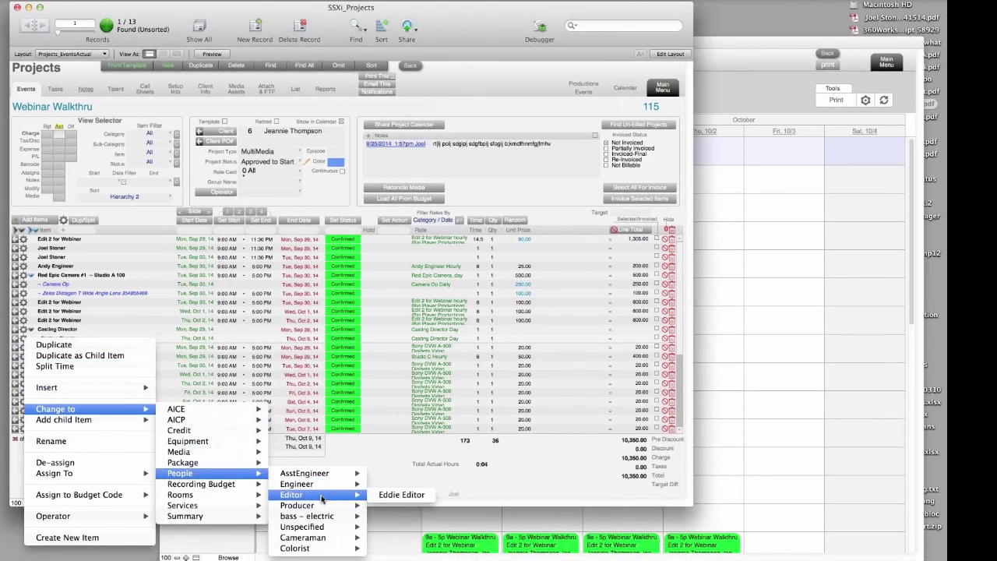
mouse_move(311, 527)
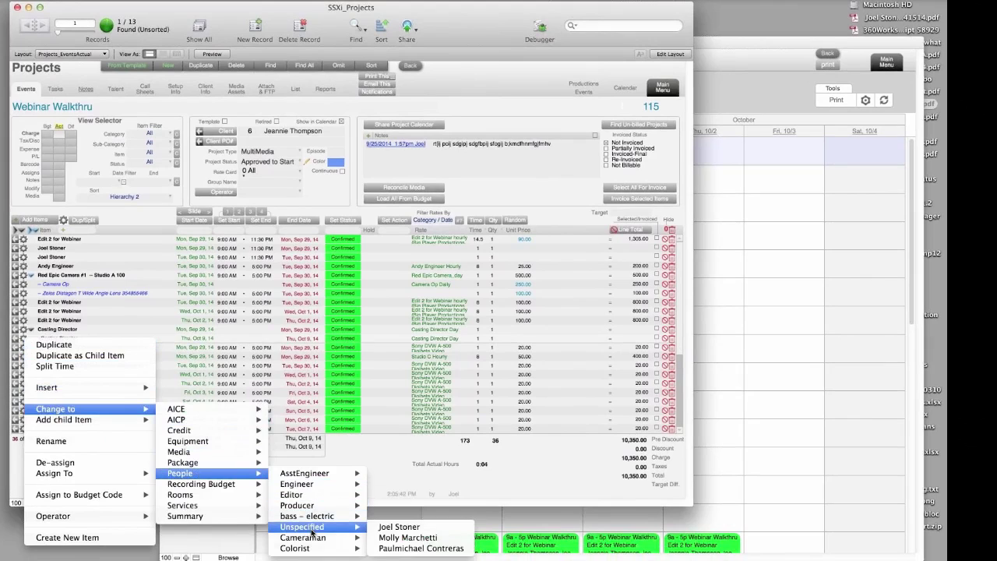
click(408, 539)
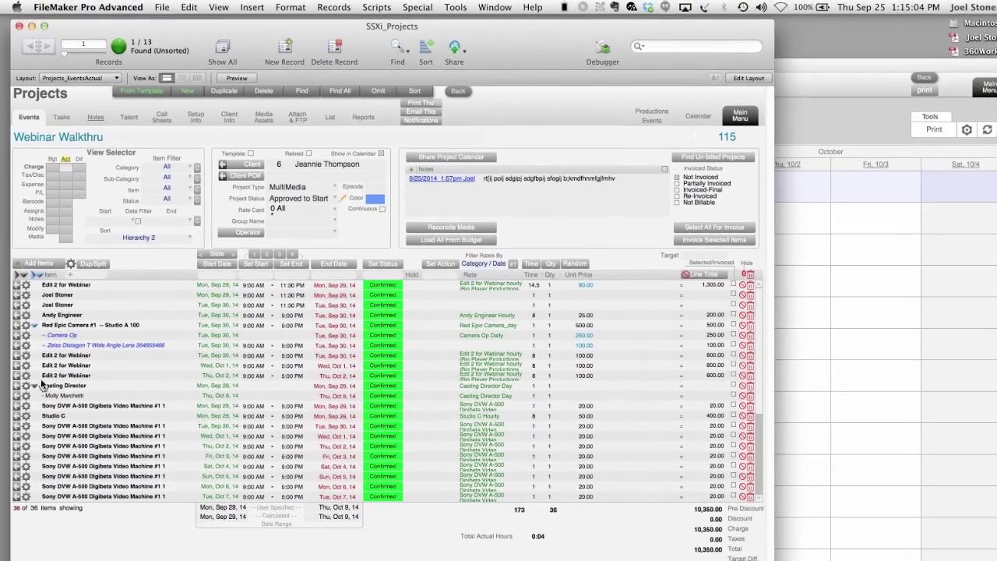
click(36, 388)
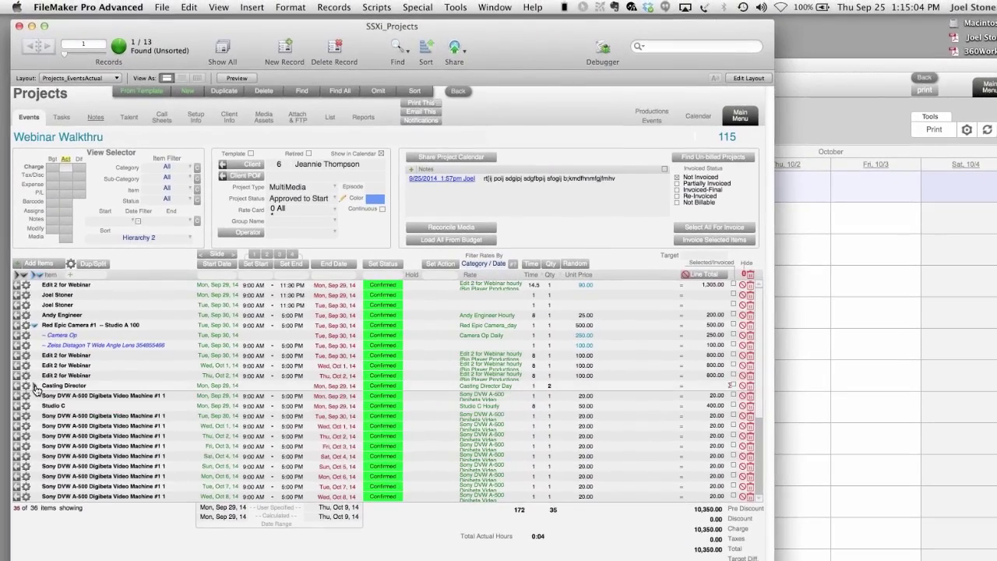
click(36, 388)
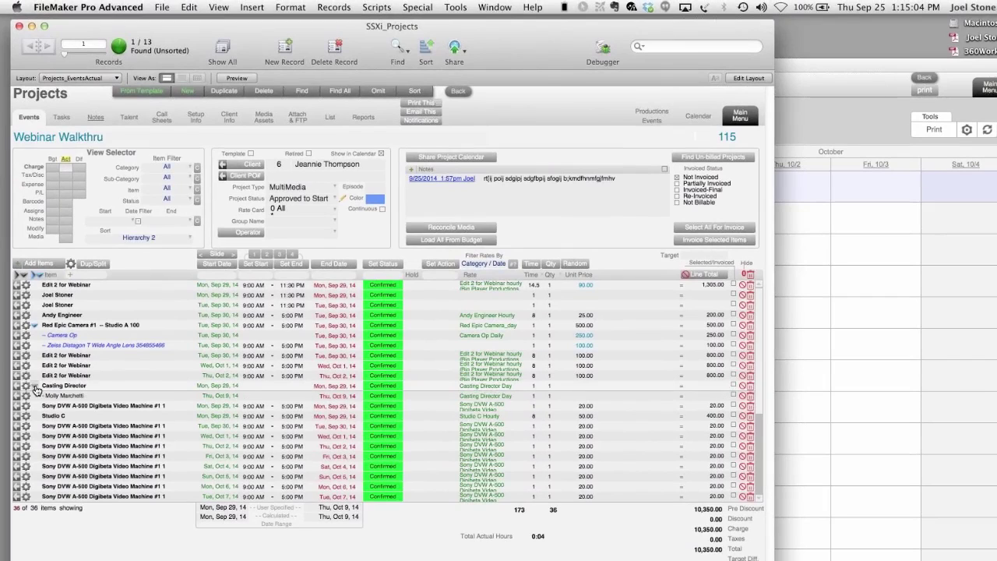
click(35, 387)
click(35, 388)
- Bring up the Rename prompt for the Edit 2 for Webinar item
click(28, 358)
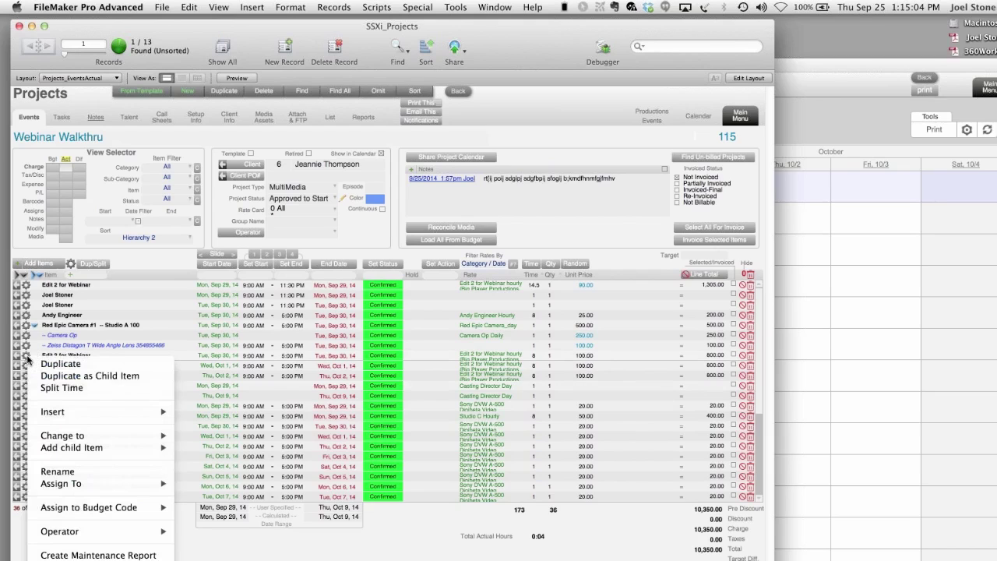
mouse_move(51, 413)
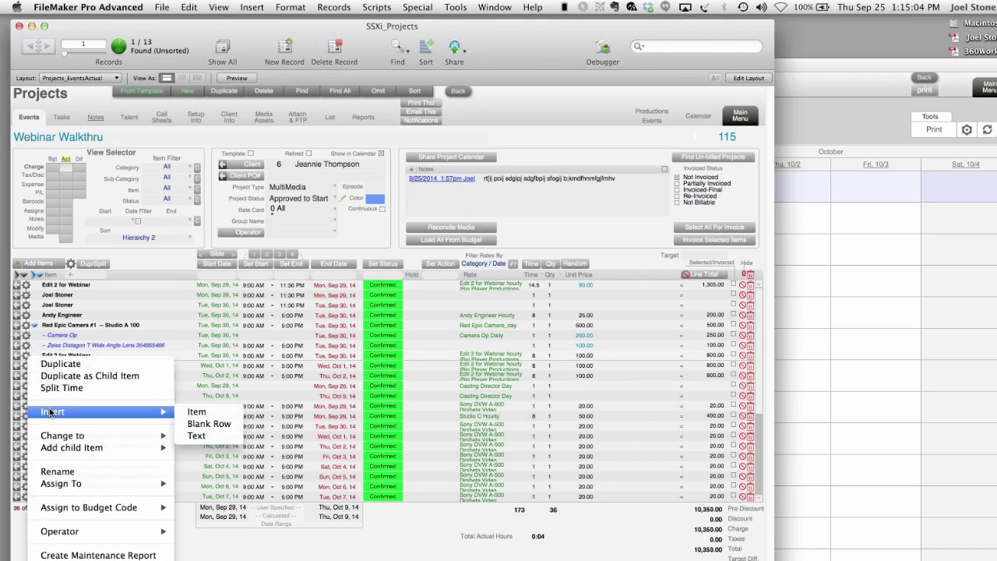
mouse_move(53, 450)
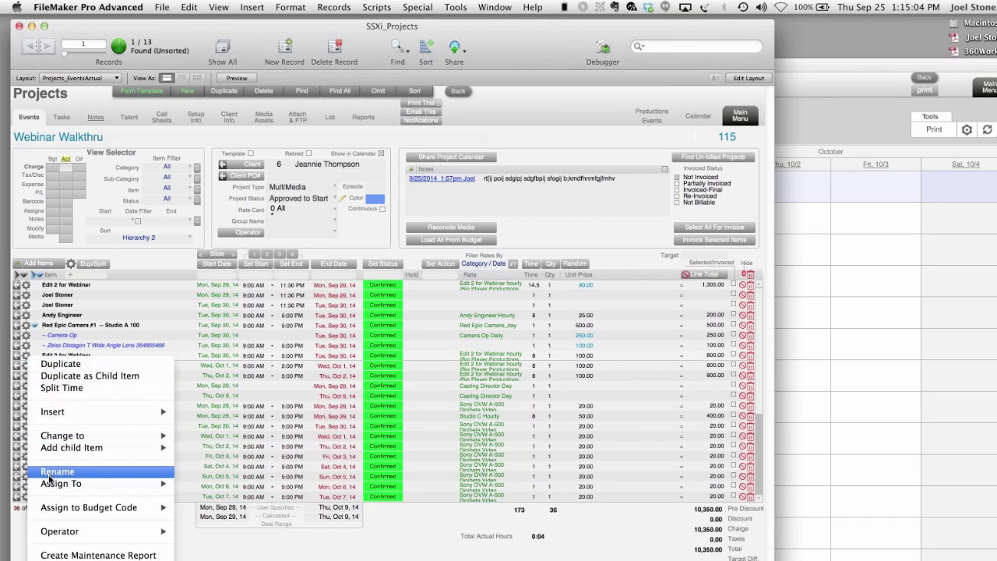
click(55, 472)
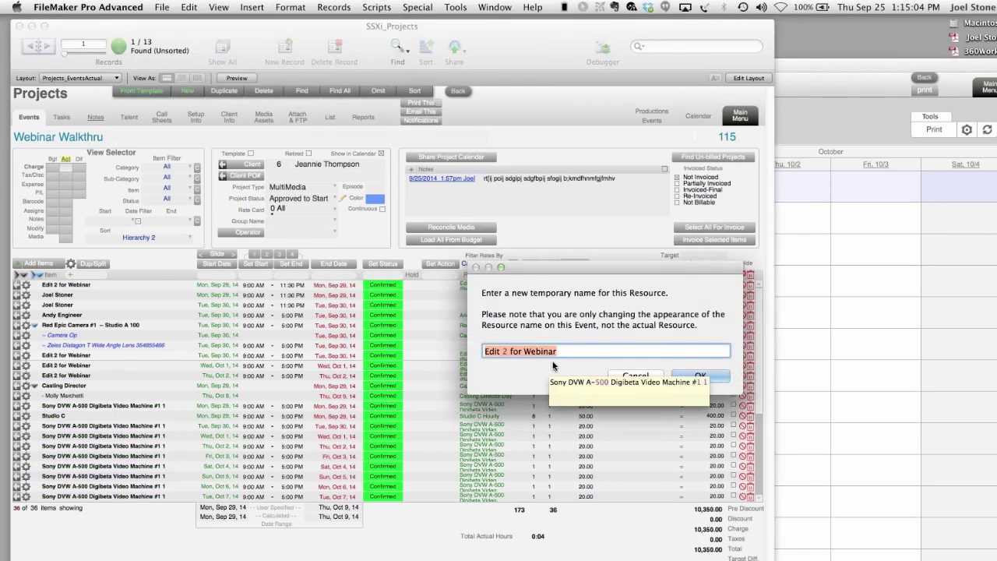
- Shorten the Sep 30 item's display name from 'Edit 2 for Webinar' to 'Edit 2'
click(529, 351)
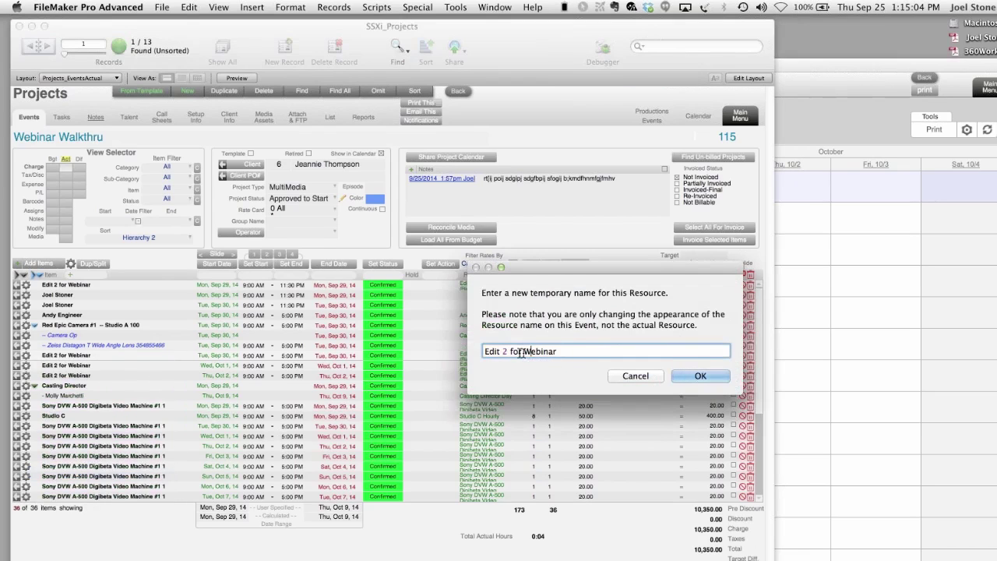
drag(510, 351, 558, 352)
key(BackSpace)
click(701, 376)
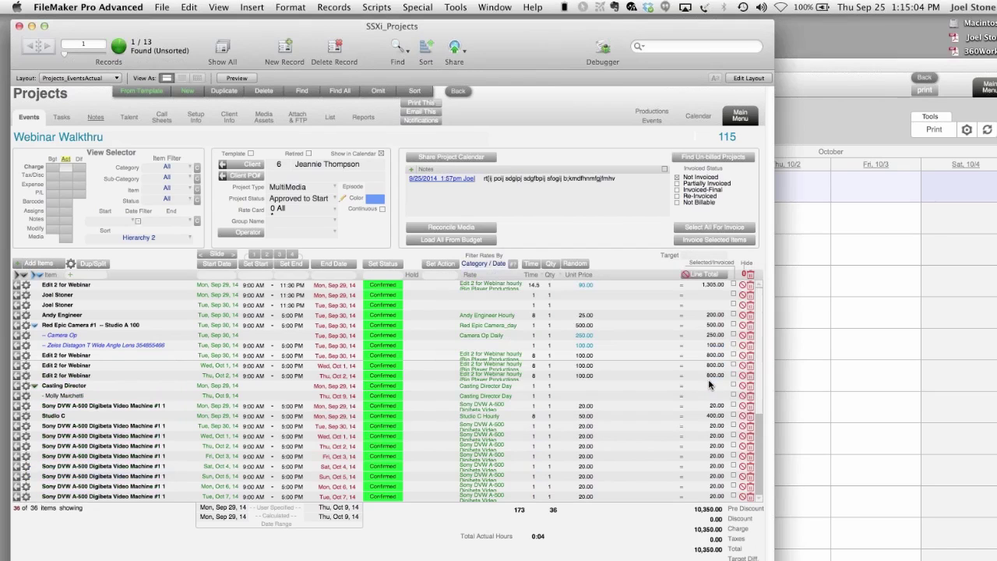
- Rename the next Edit 2 for Webinar item to the placeholder 'aoirhdfg jopmdrymfnv'
click(83, 369)
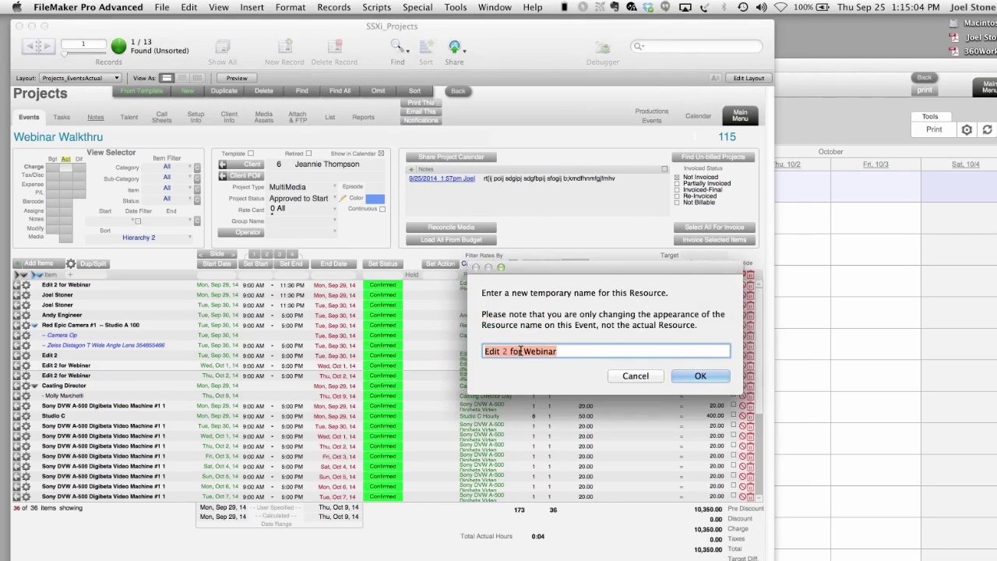
text(aoirhdfg jopmdrymfnv)
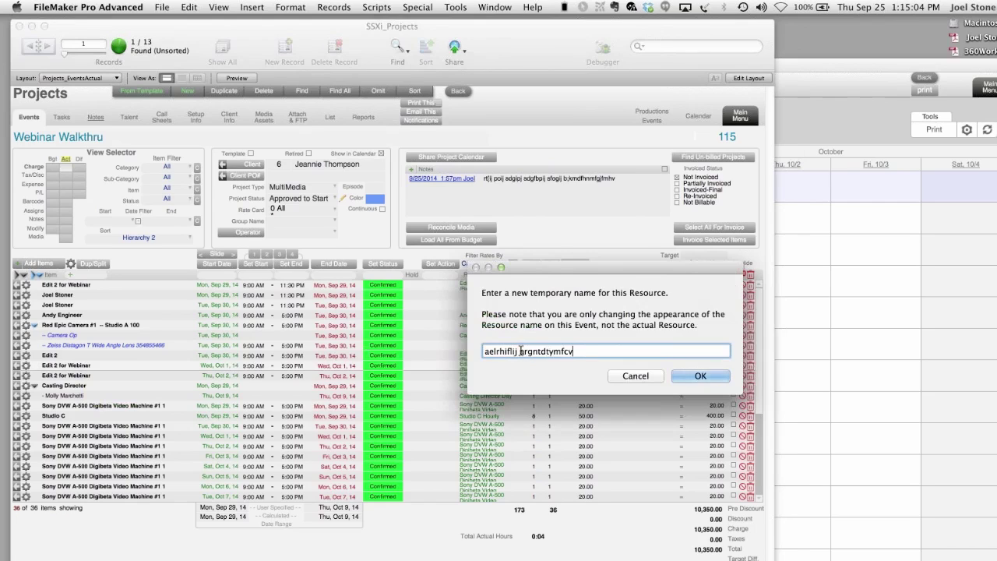
key(Return)
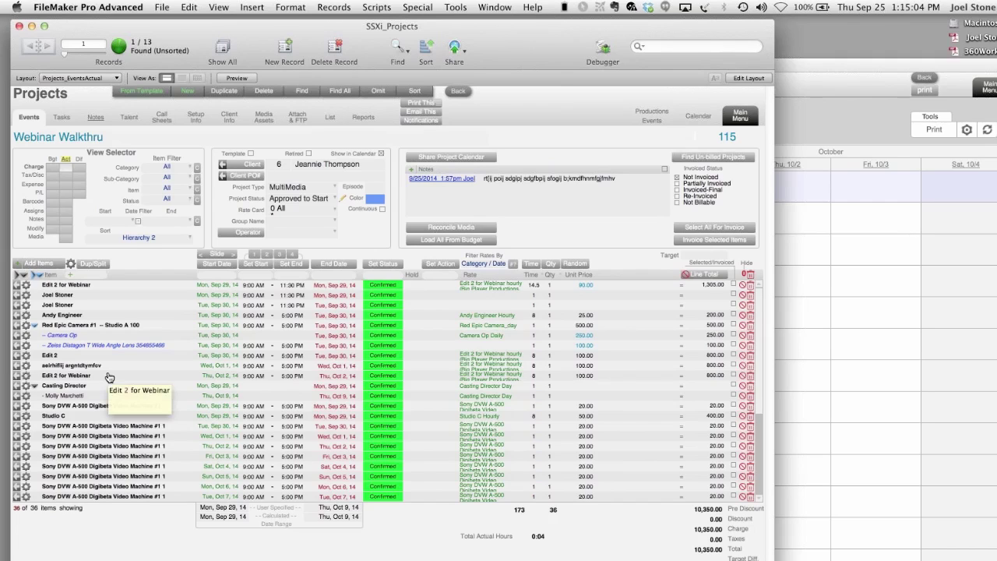
- Book the staff member for 09/29/2014 under the duplicated person booking
click(28, 366)
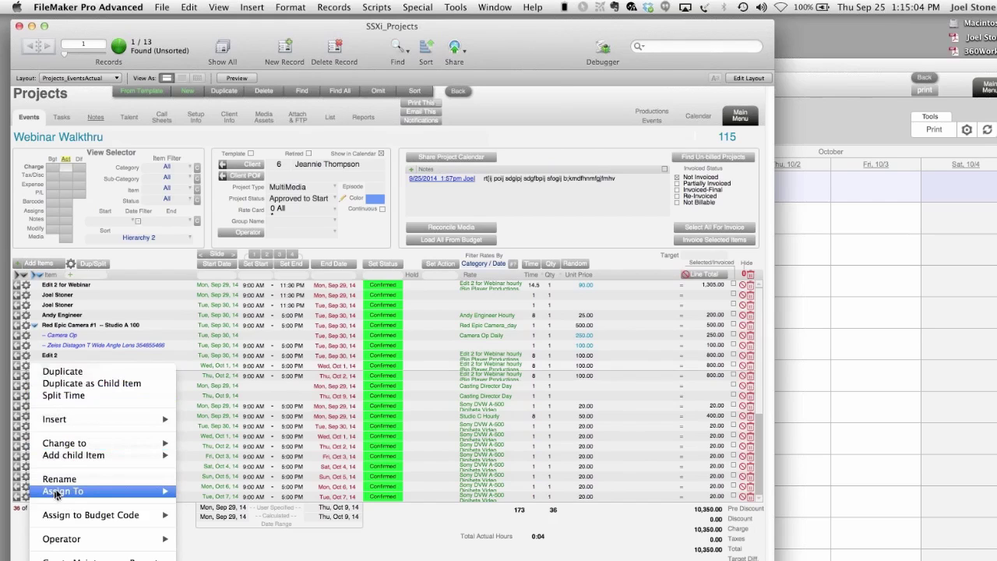
mouse_move(56, 492)
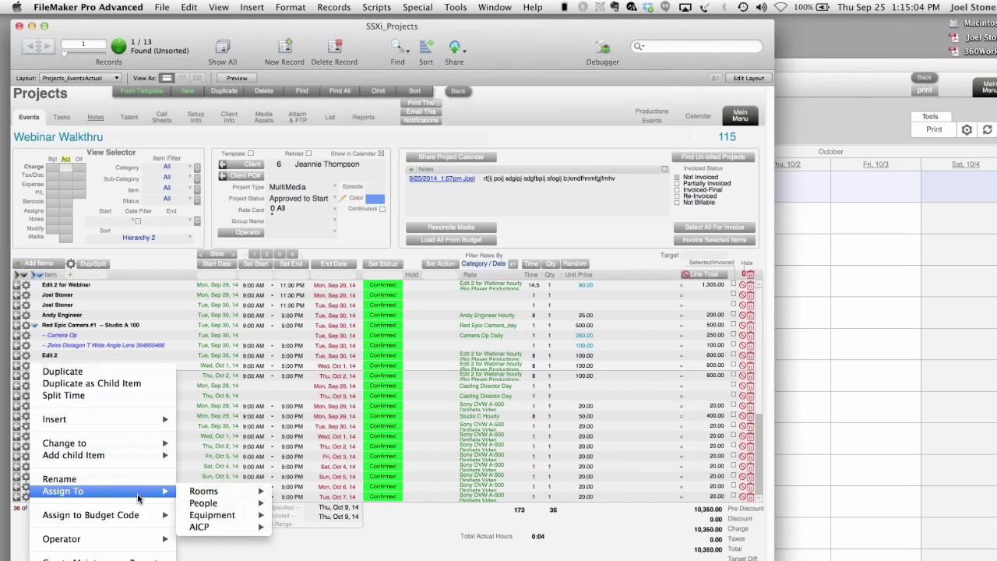
mouse_move(221, 501)
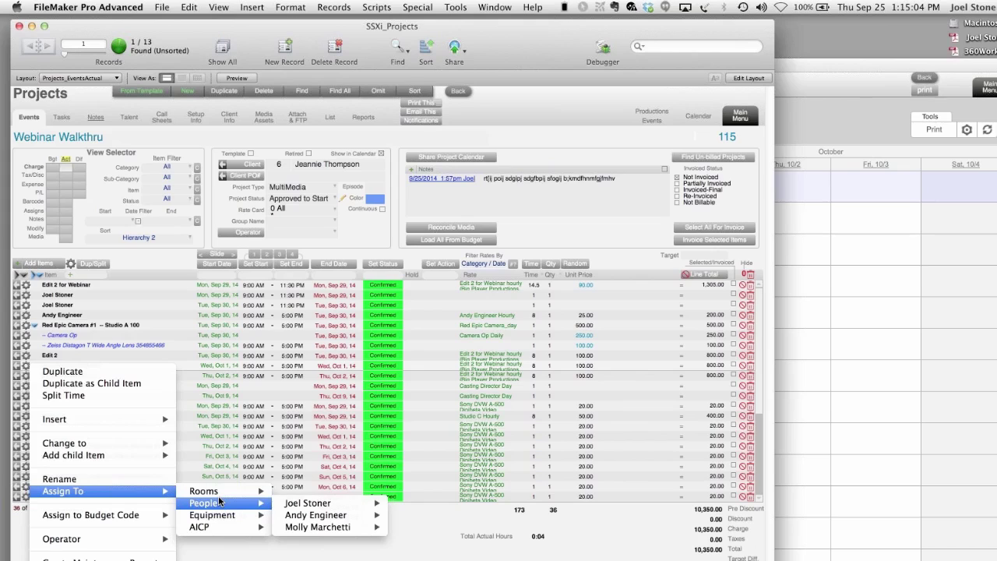
click(139, 280)
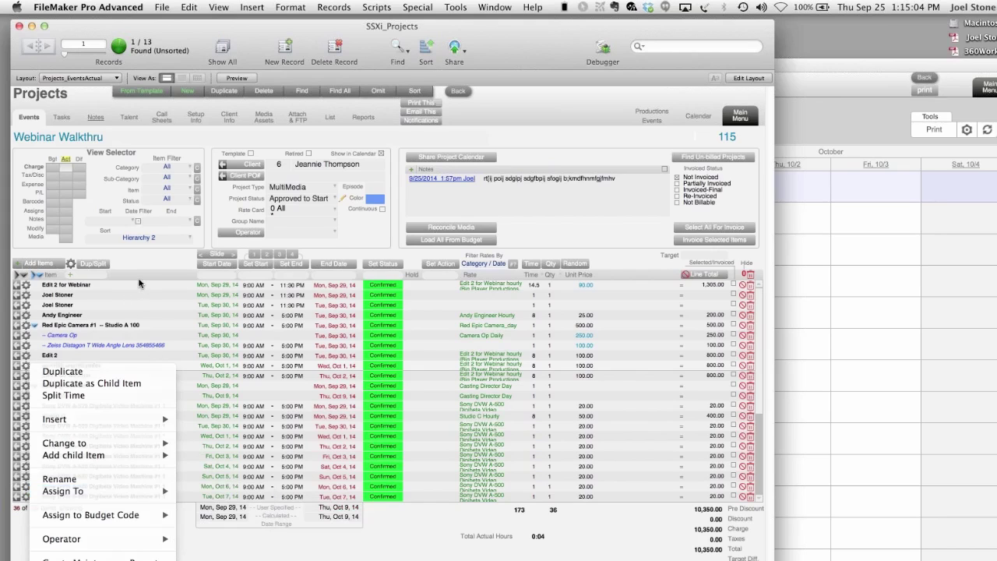
click(26, 306)
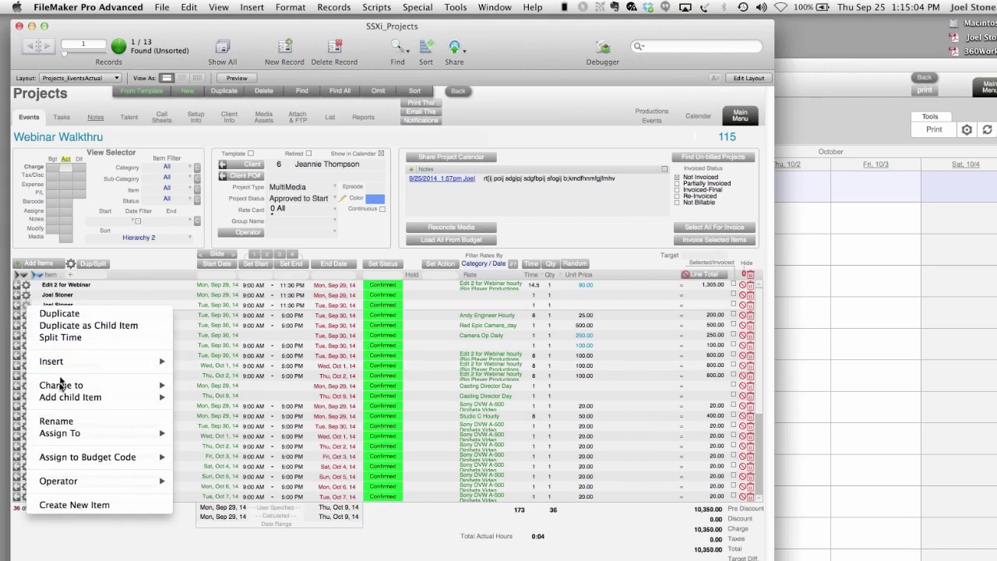
mouse_move(66, 435)
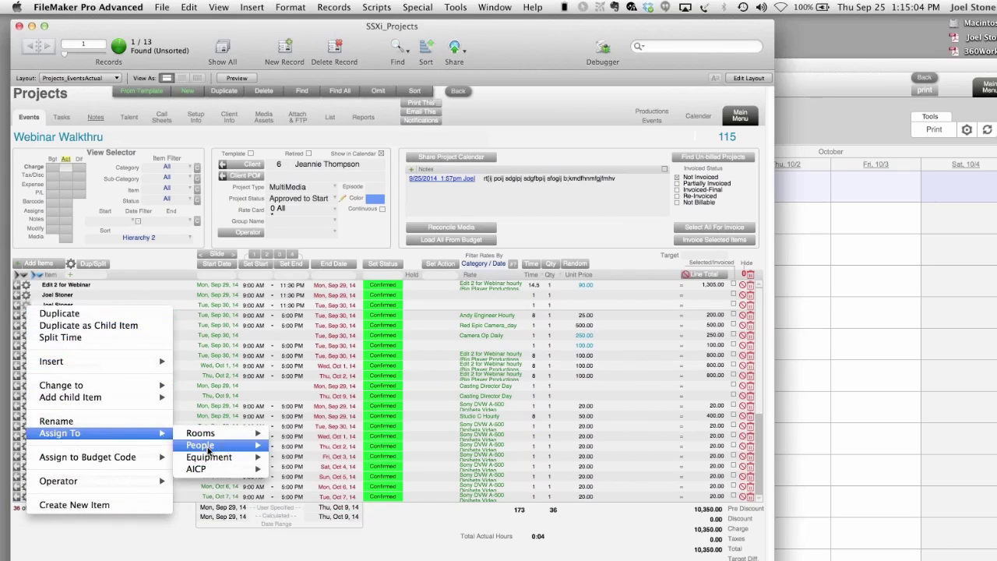
mouse_move(207, 447)
mouse_move(306, 449)
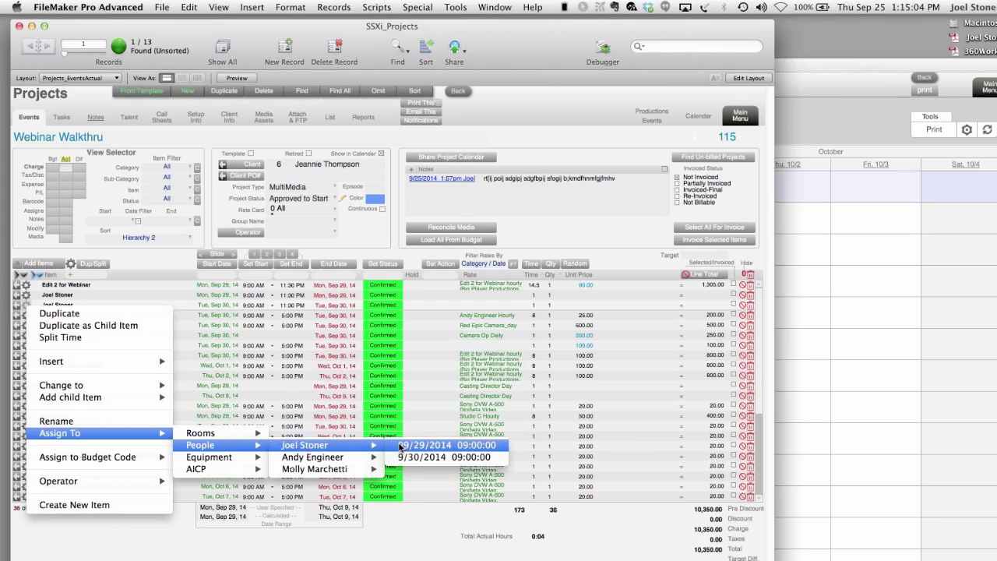
click(443, 447)
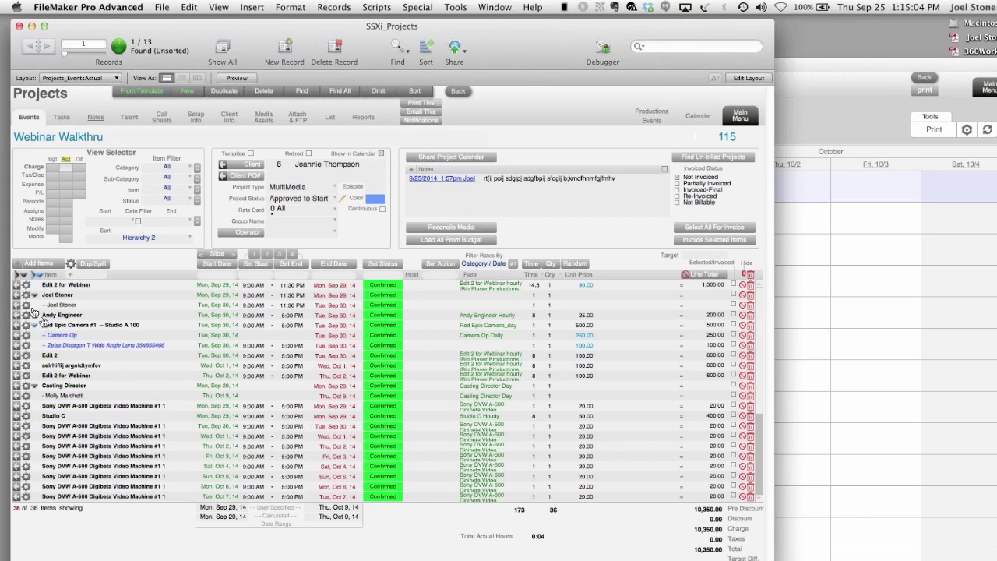
- De-assign the staff member's child row so it stands as its own line item
click(34, 299)
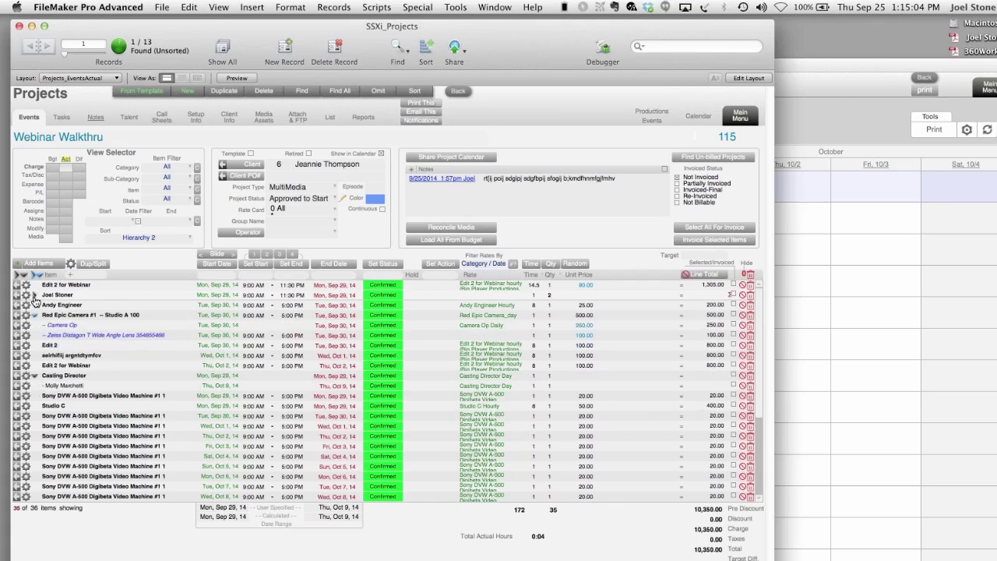
click(34, 298)
click(27, 305)
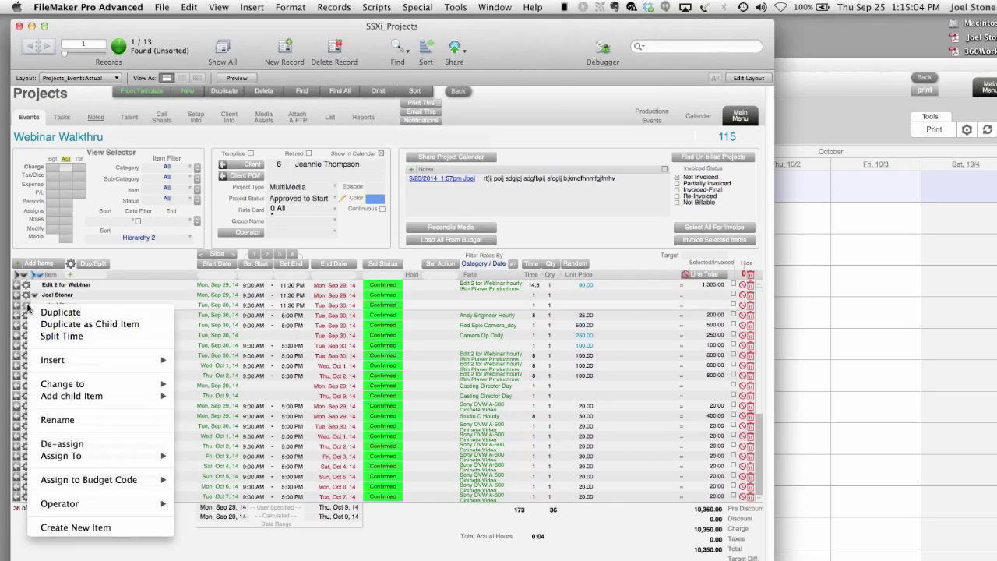
click(139, 270)
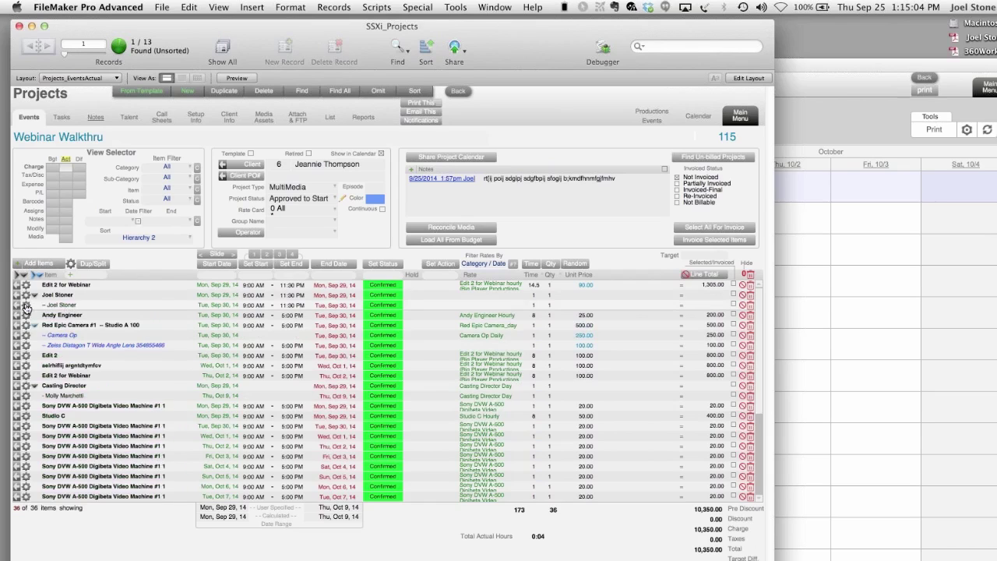
click(25, 305)
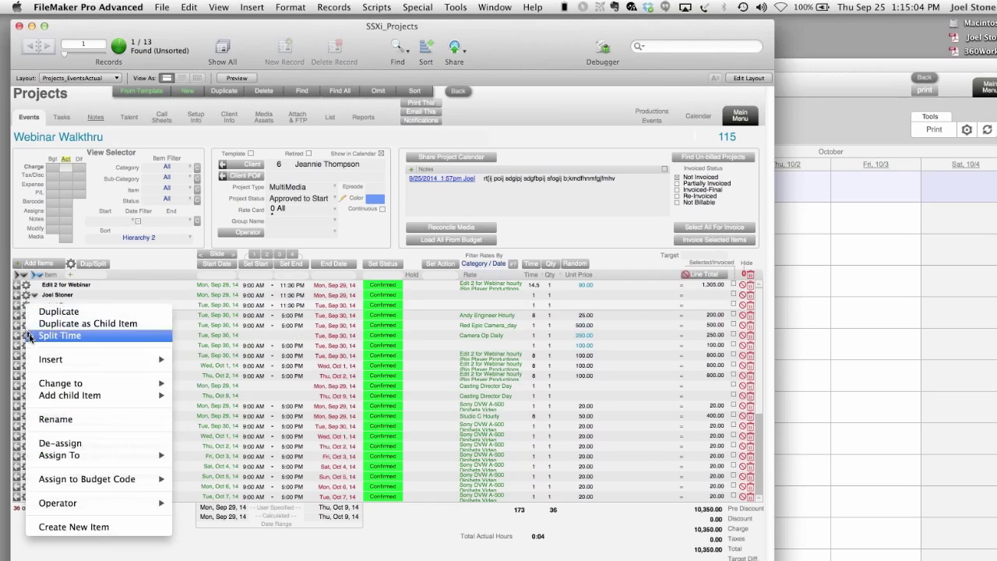
click(59, 444)
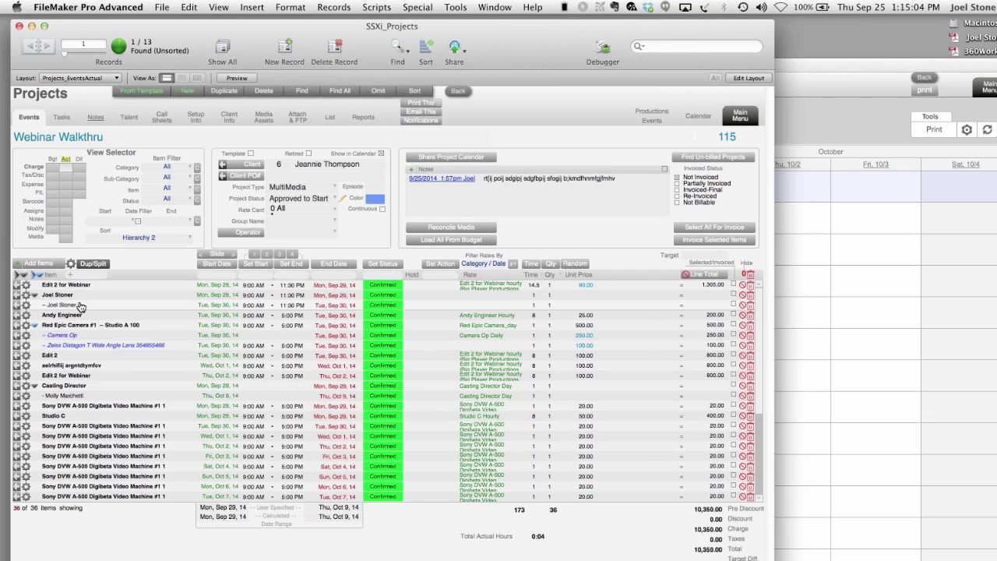
- Charge the staff member's line item to AICE budget code 1000 PREP > 1030 LUT Creation
click(27, 306)
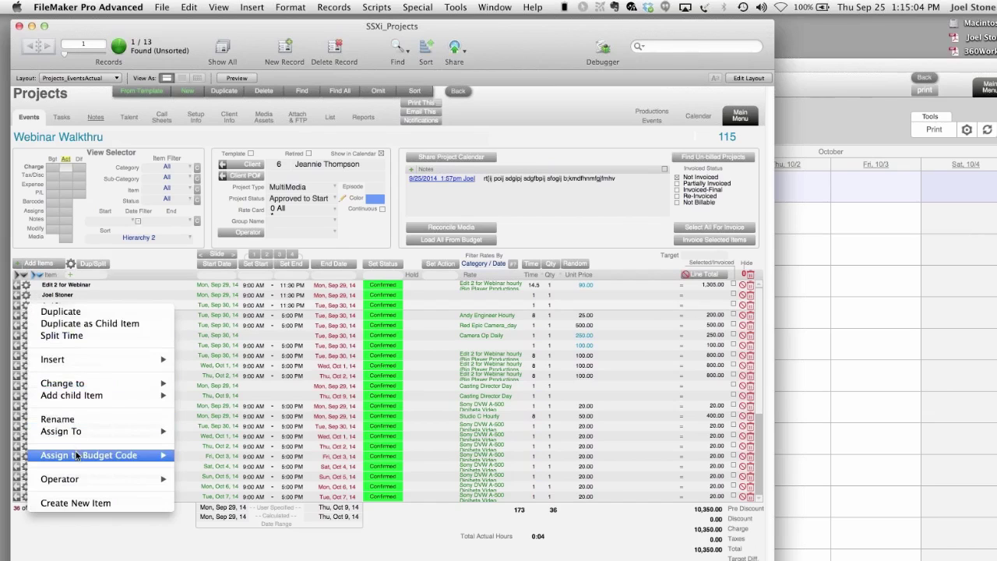
mouse_move(85, 457)
mouse_move(194, 464)
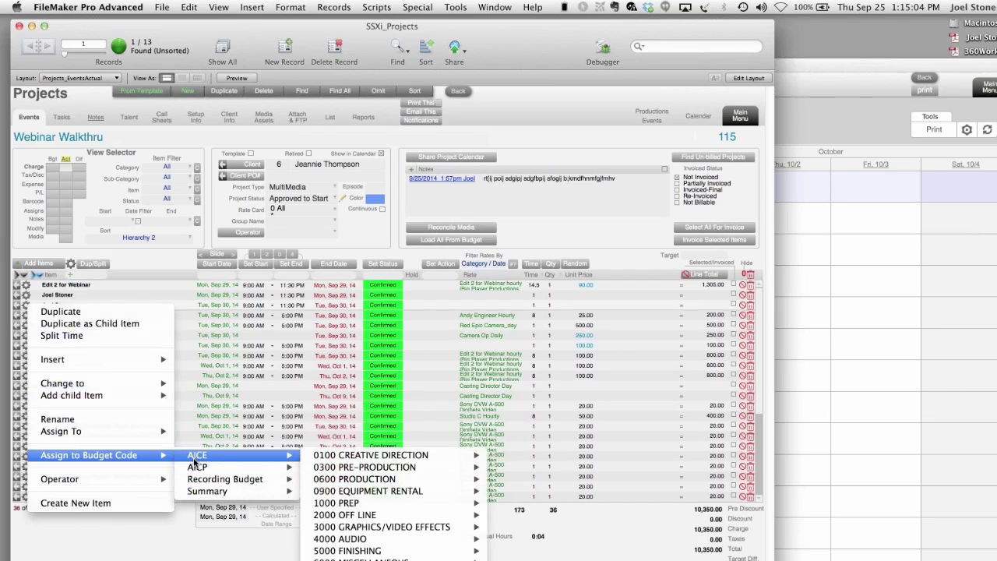
mouse_move(323, 506)
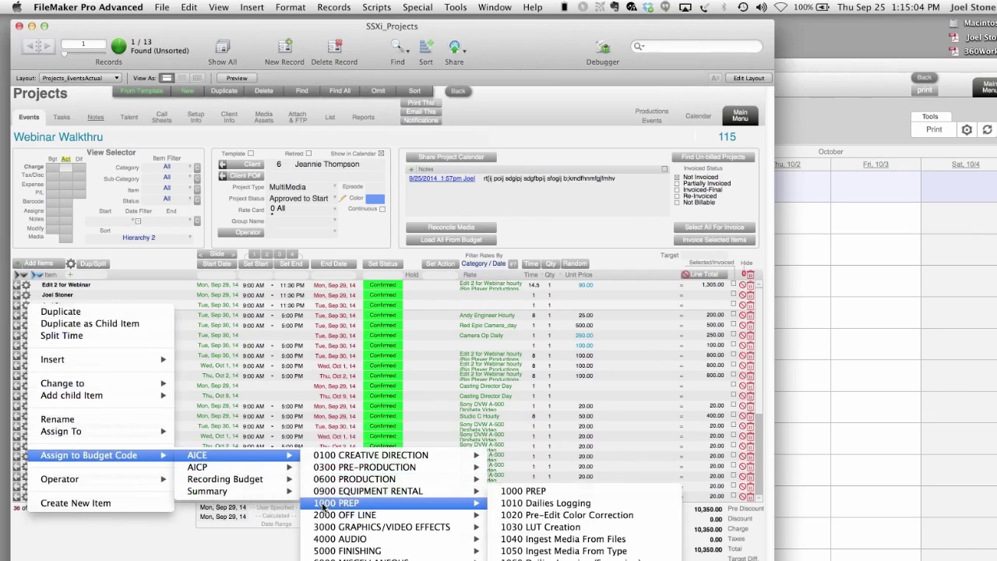
click(576, 528)
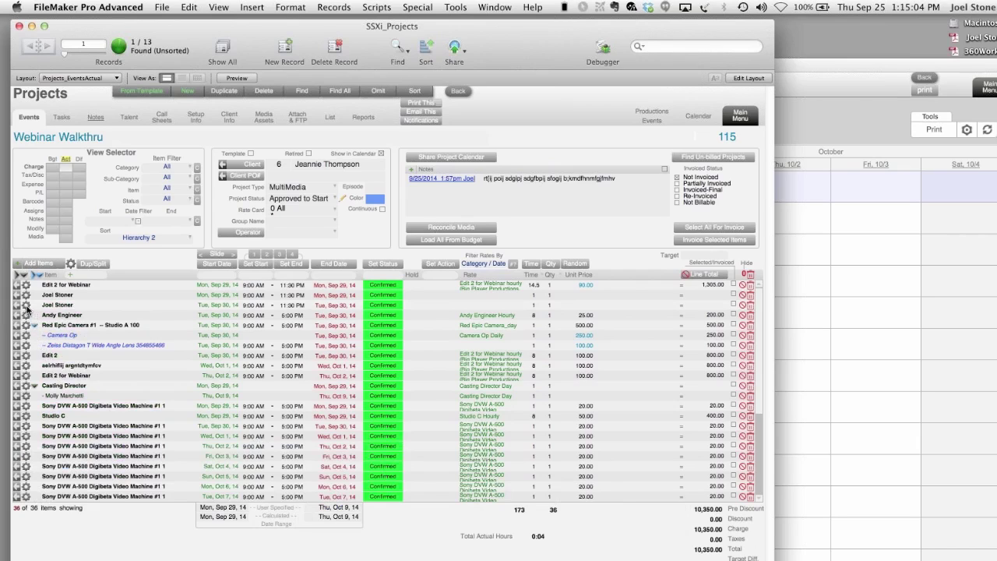
click(26, 308)
mouse_move(84, 484)
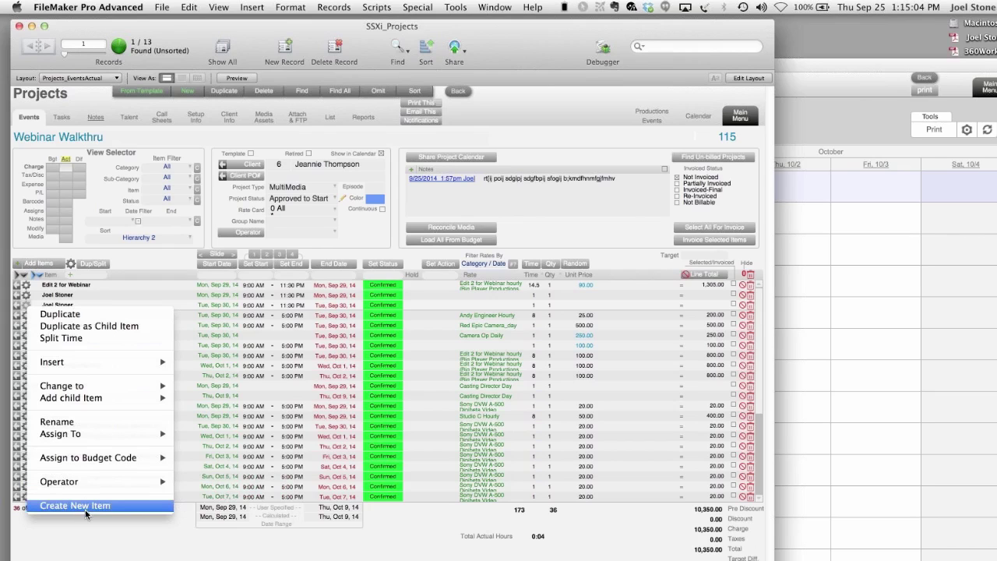
- Create a new resource item named dbsgb in the Equipment category
click(75, 505)
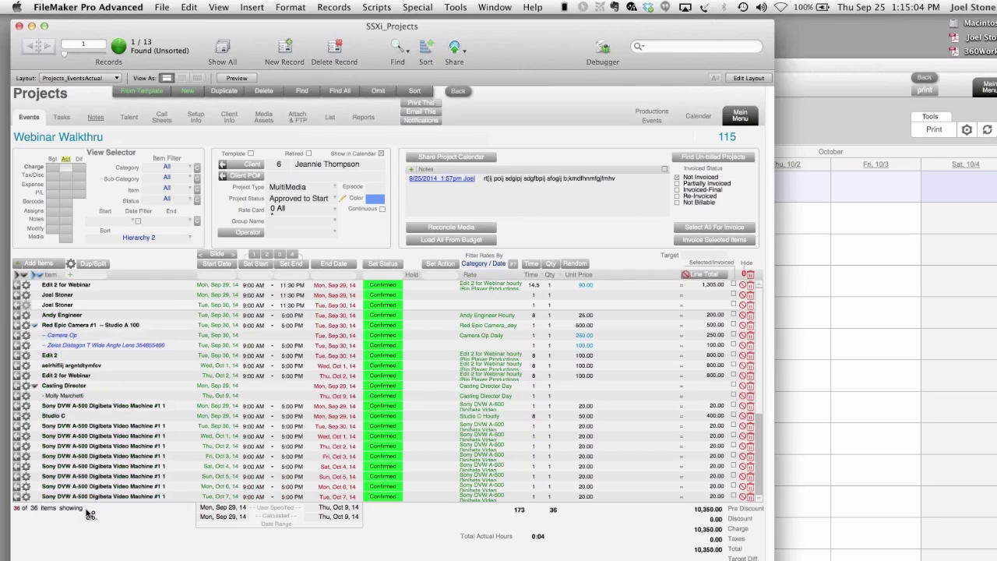
click(605, 465)
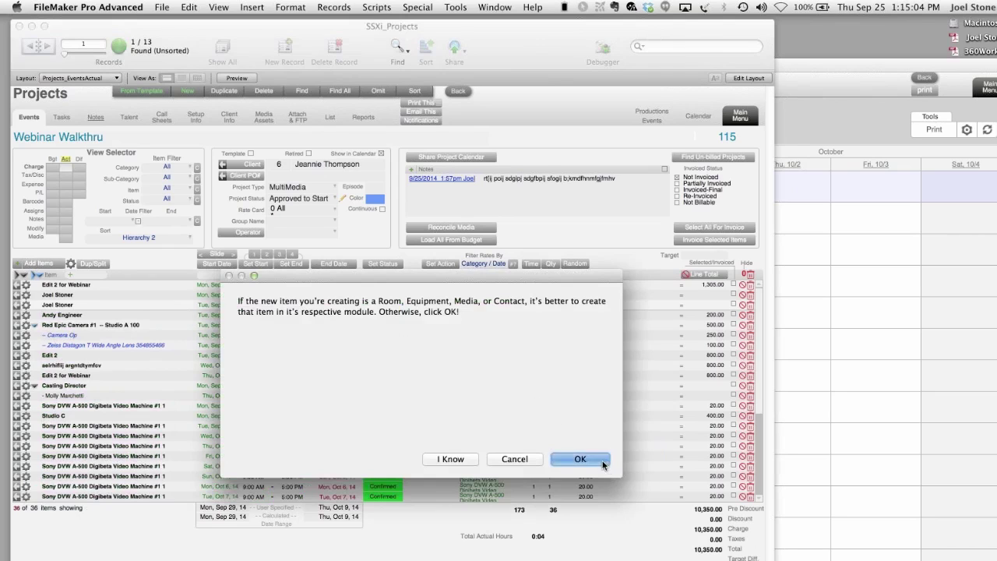
click(331, 263)
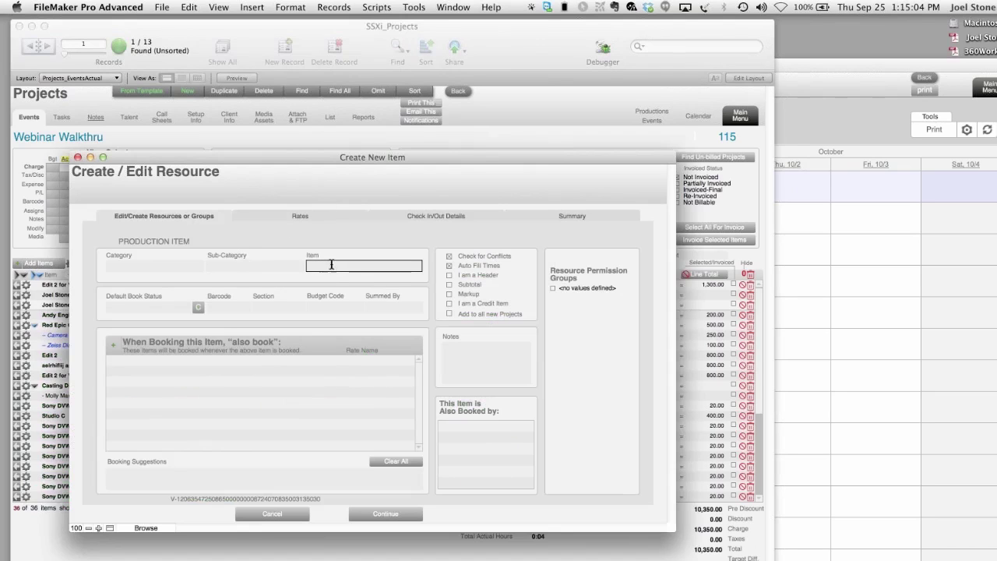
text(dbsgb)
click(160, 271)
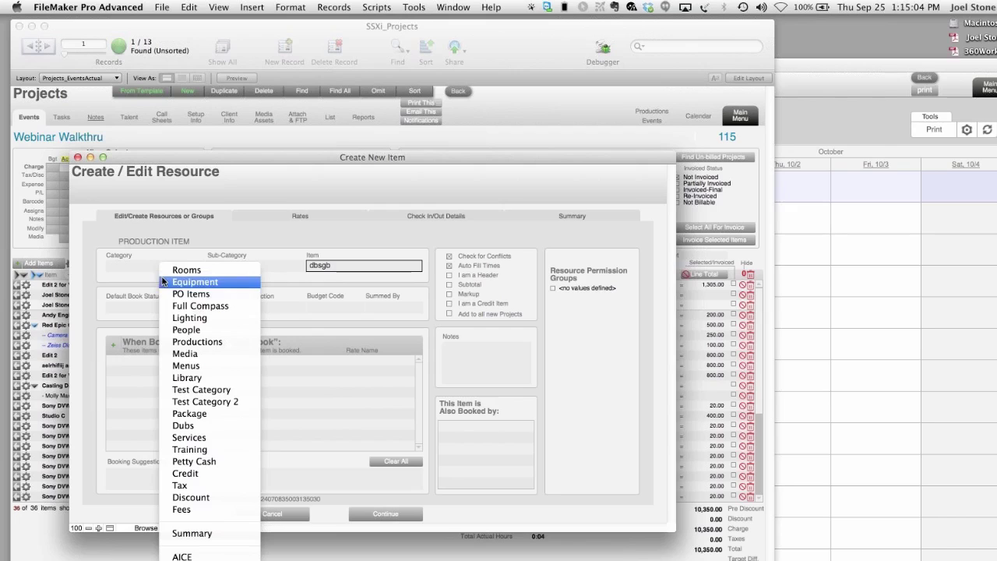
click(187, 282)
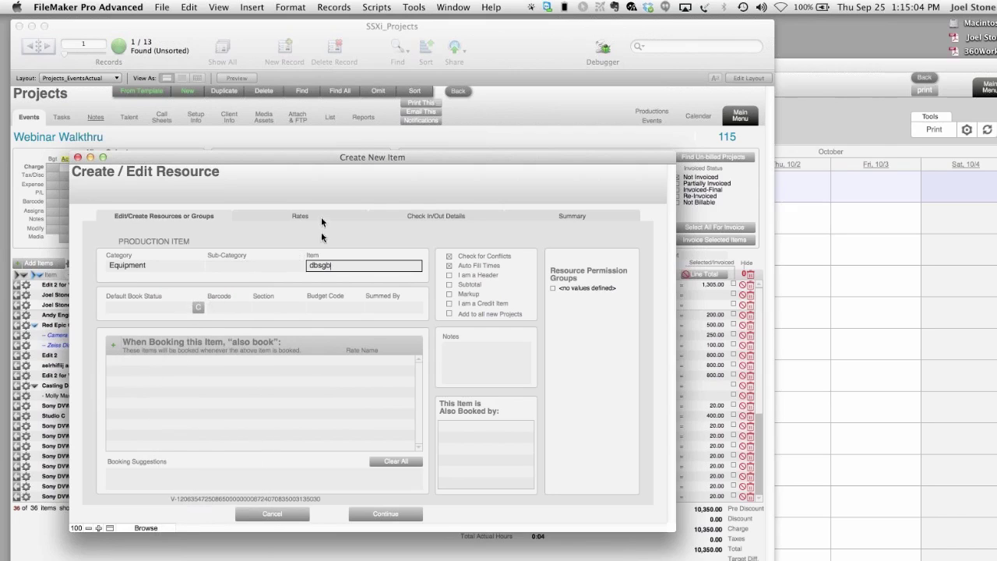
click(388, 516)
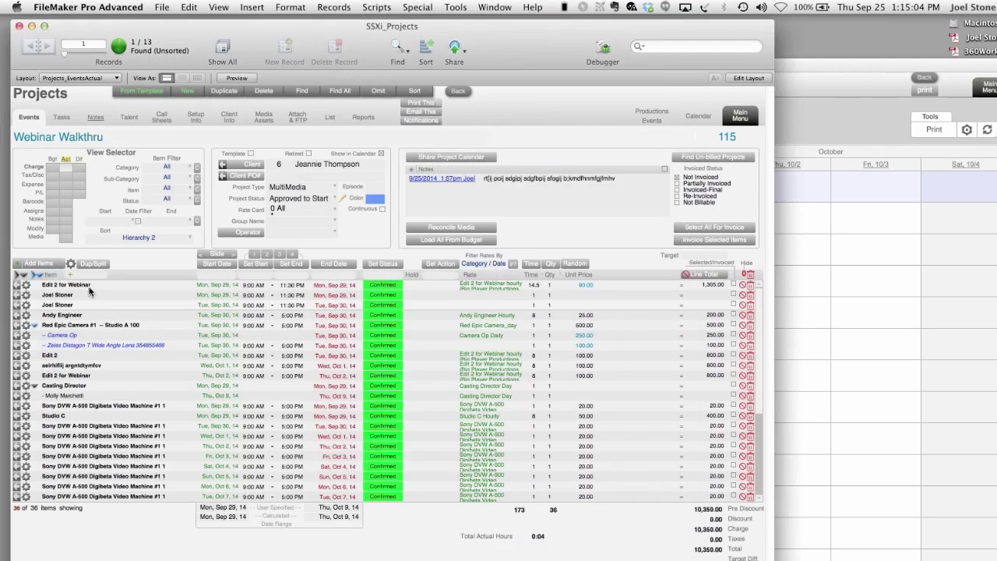
- Browse the Add Items resource picker without adding anything, then switch to the Tasks tab
click(50, 266)
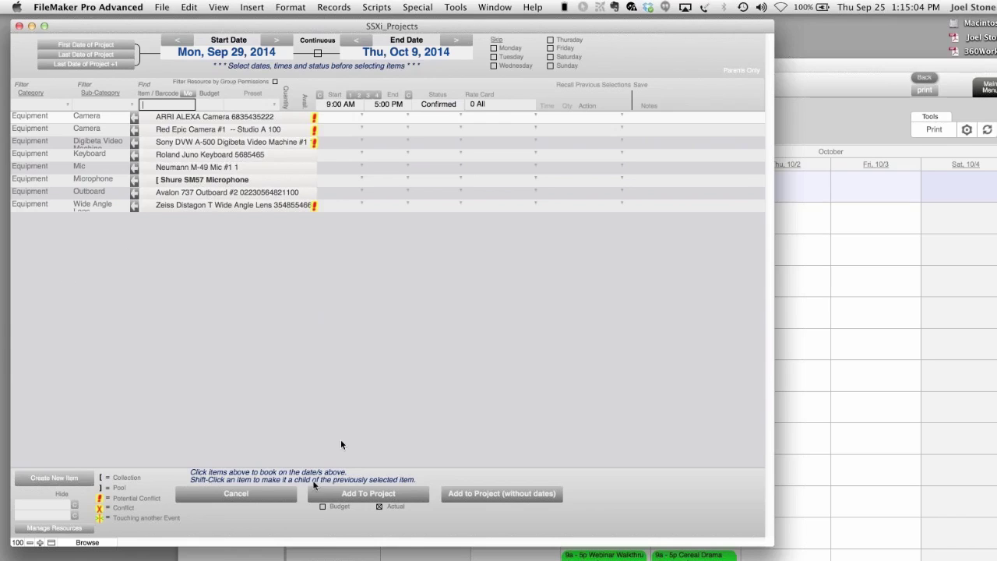
click(233, 495)
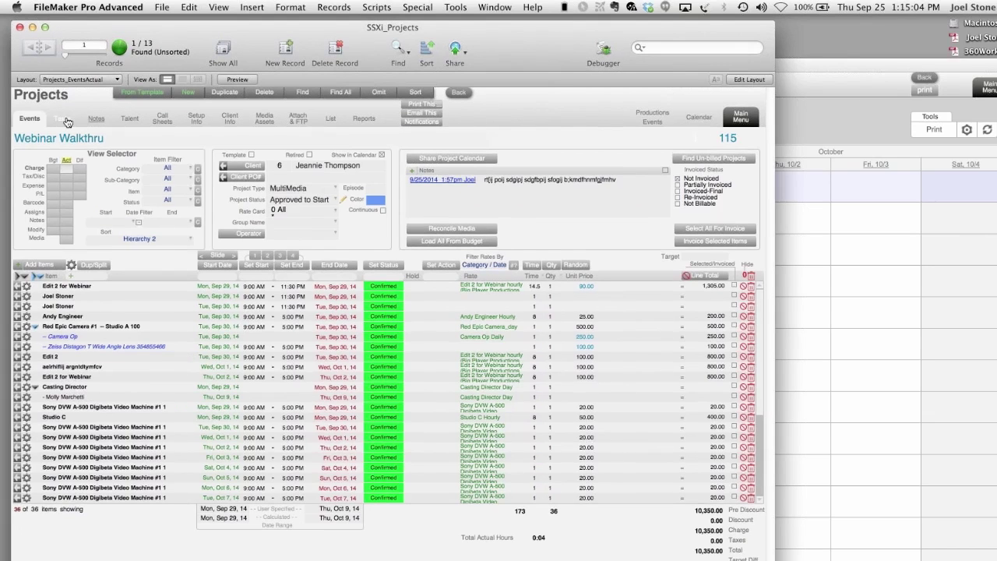
click(67, 122)
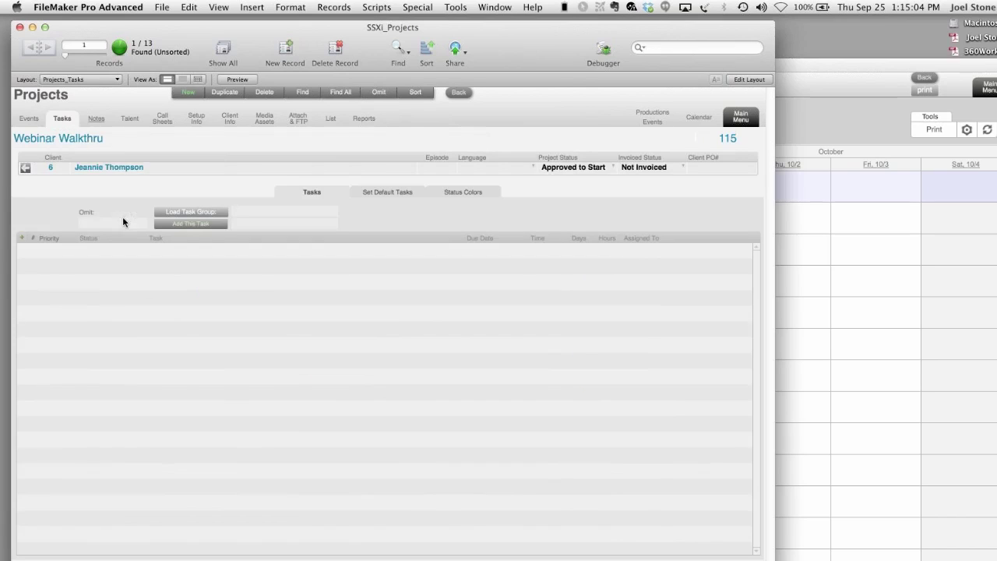
- Add a task 'dtyumdtymdtmudt' due 9/26/2014 with time 12
click(24, 242)
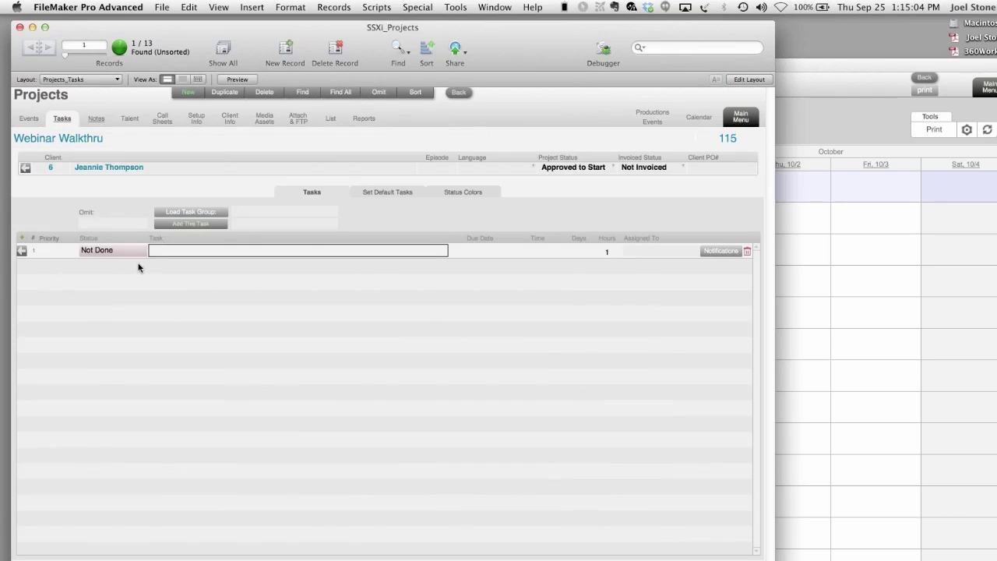
text(dtyumdtymdtmudt)
click(456, 250)
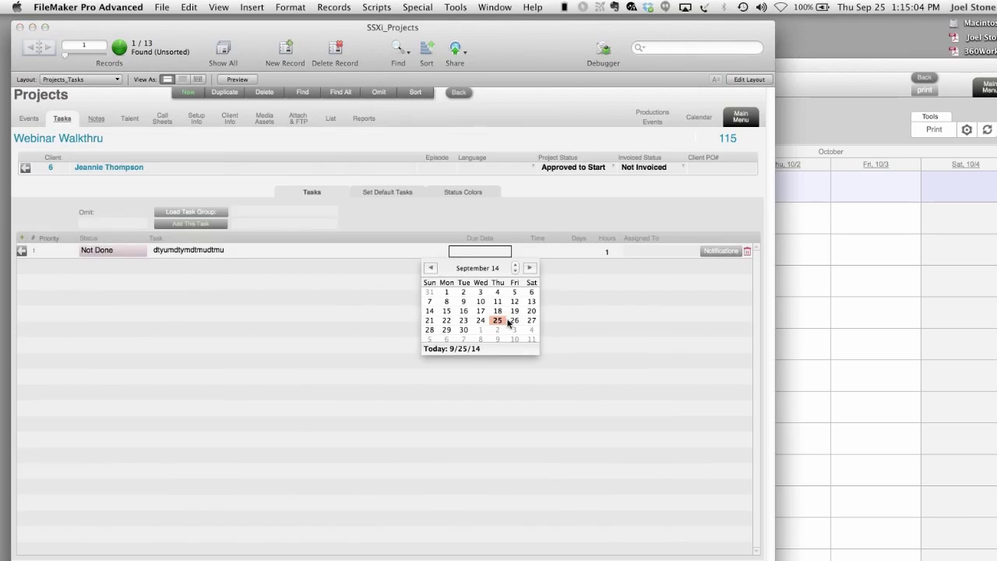
click(514, 320)
key(Tab)
text(12)
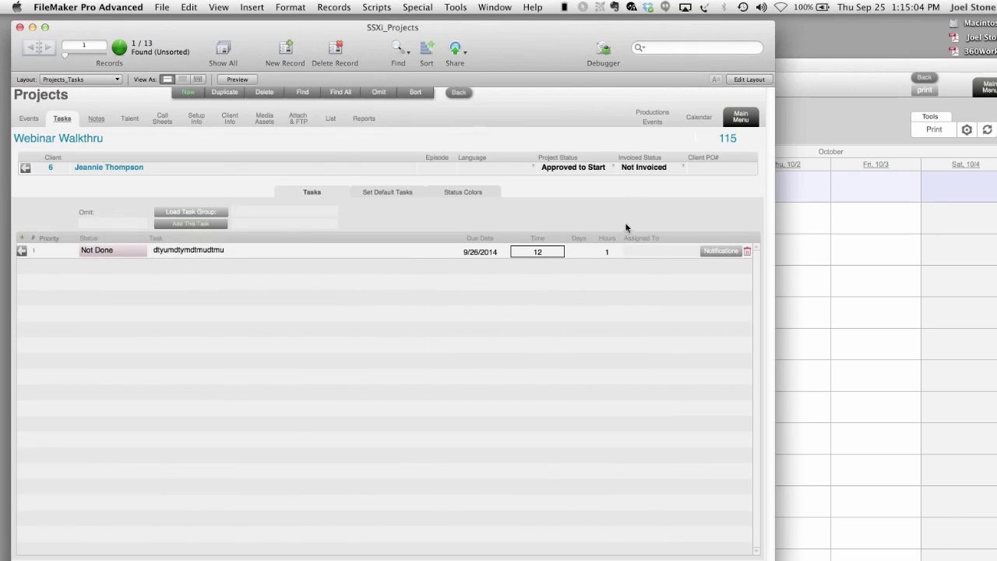
click(667, 263)
- Assign the task to four employees plus staff chosen by job title
click(664, 257)
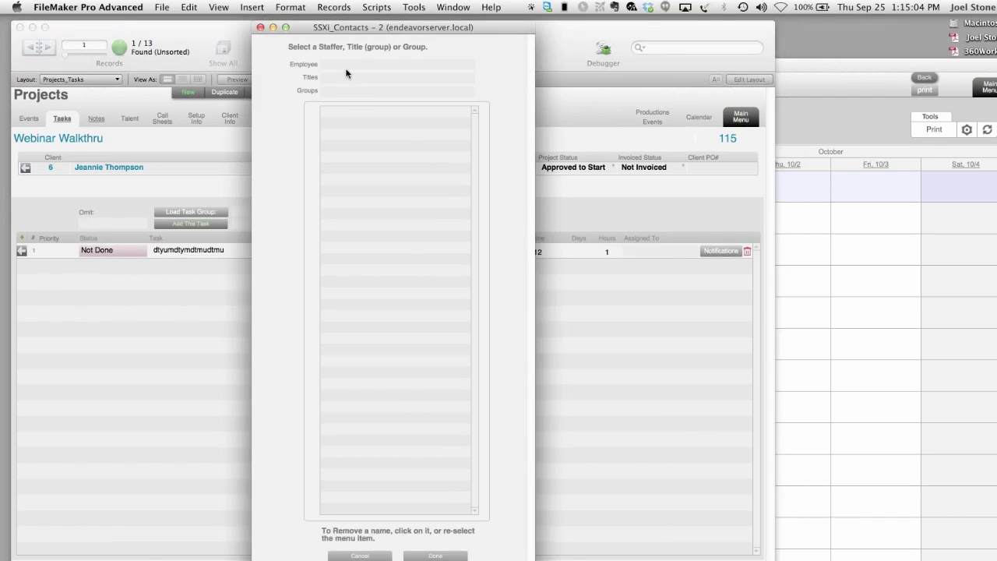
click(350, 69)
click(366, 79)
click(346, 65)
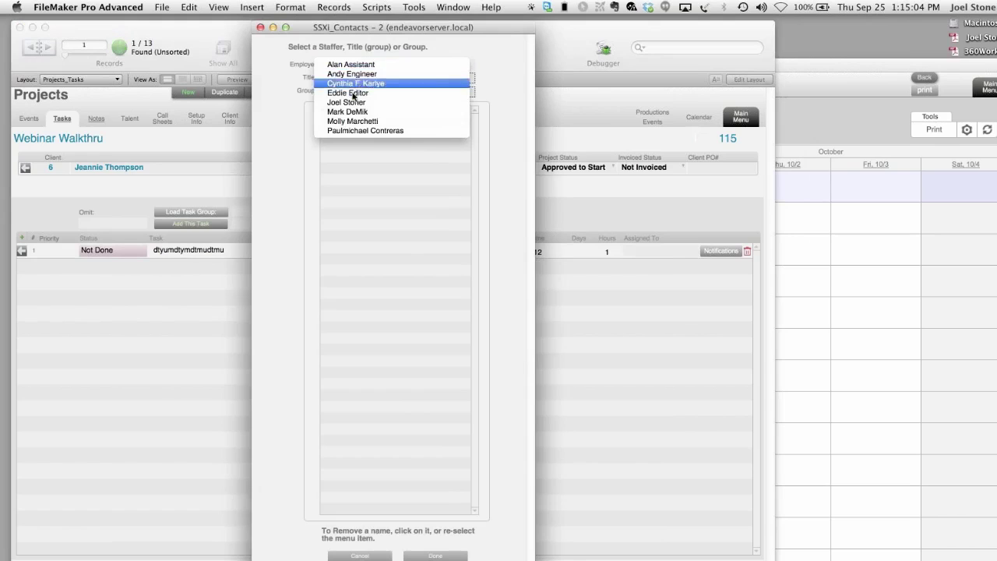
click(351, 93)
click(354, 71)
click(358, 134)
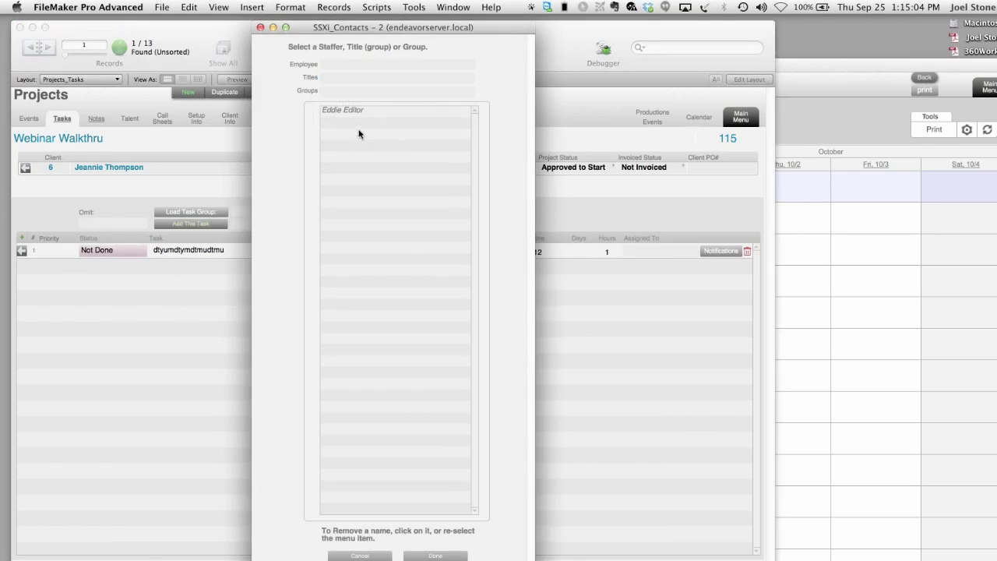
click(362, 70)
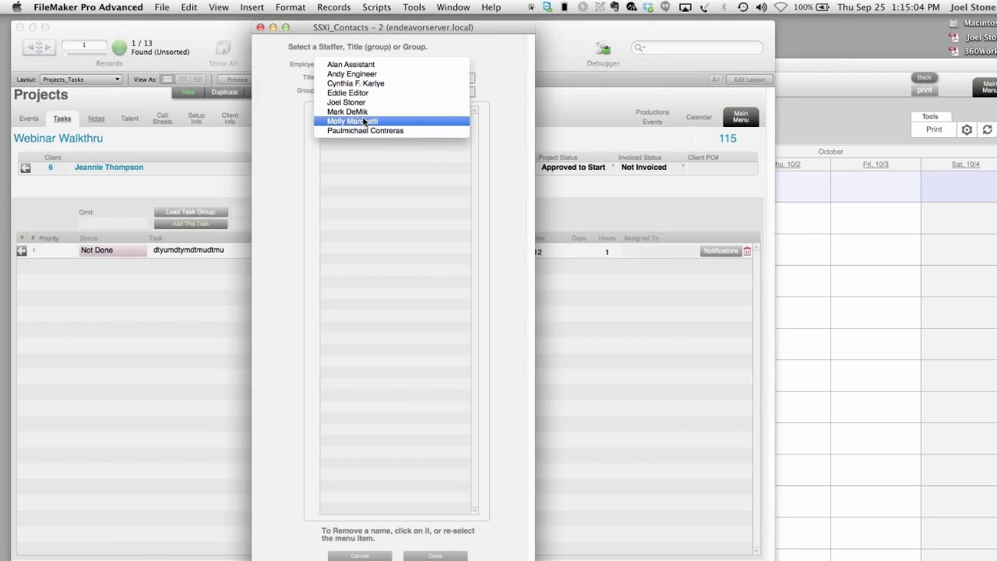
click(363, 121)
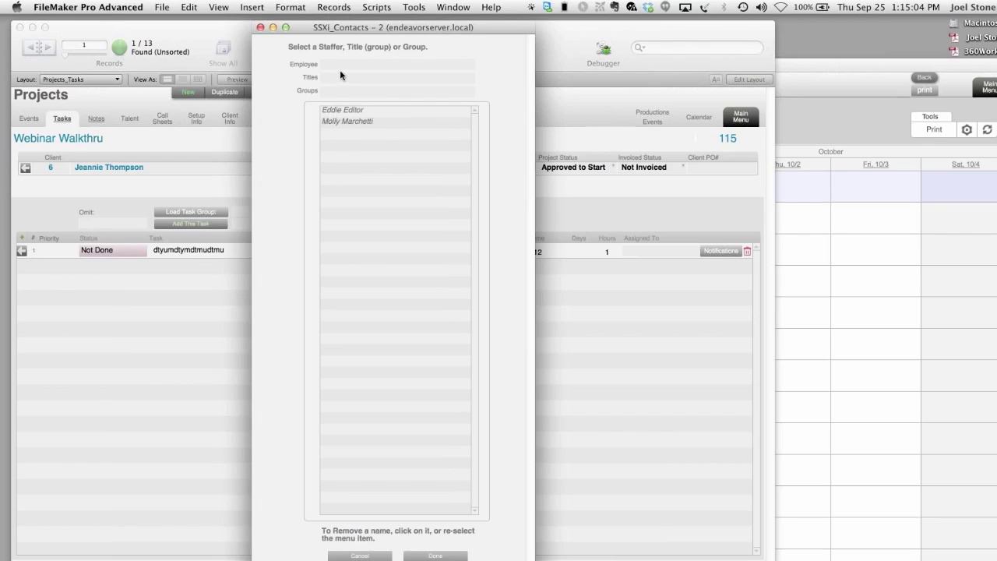
click(343, 77)
click(351, 105)
click(434, 555)
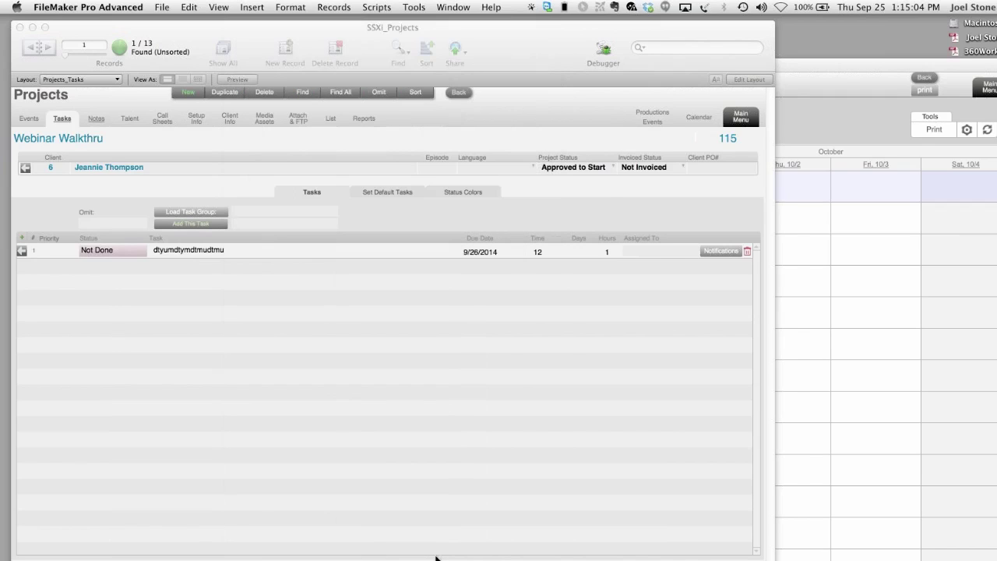
- Review Task 19's notification recipients across SMS, email and Twitter
click(724, 253)
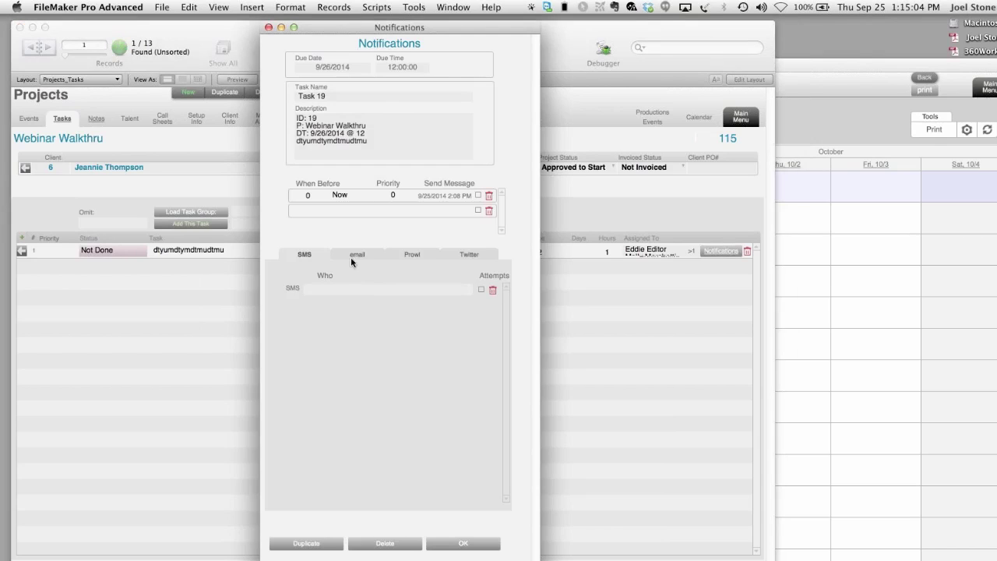
click(336, 293)
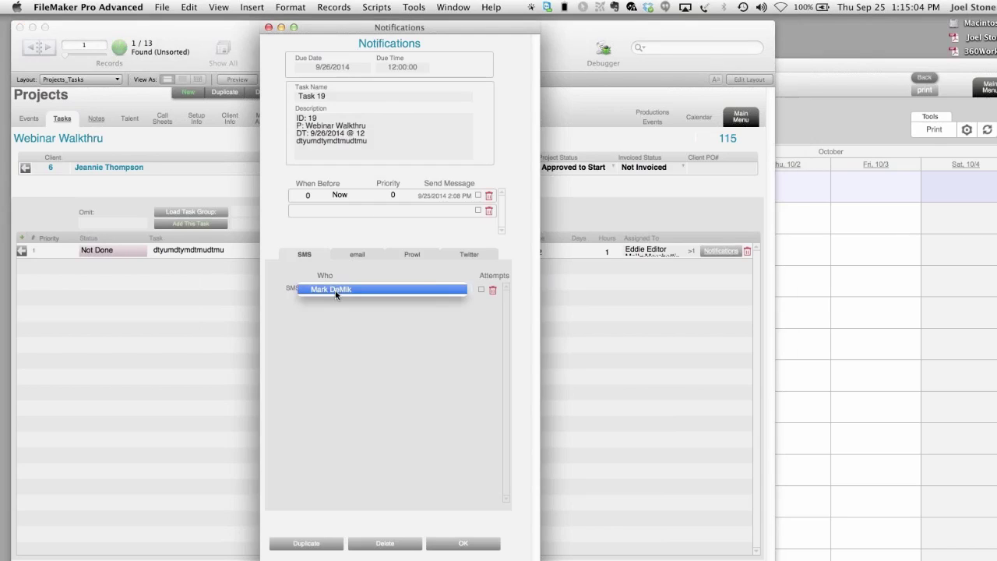
click(337, 293)
click(355, 254)
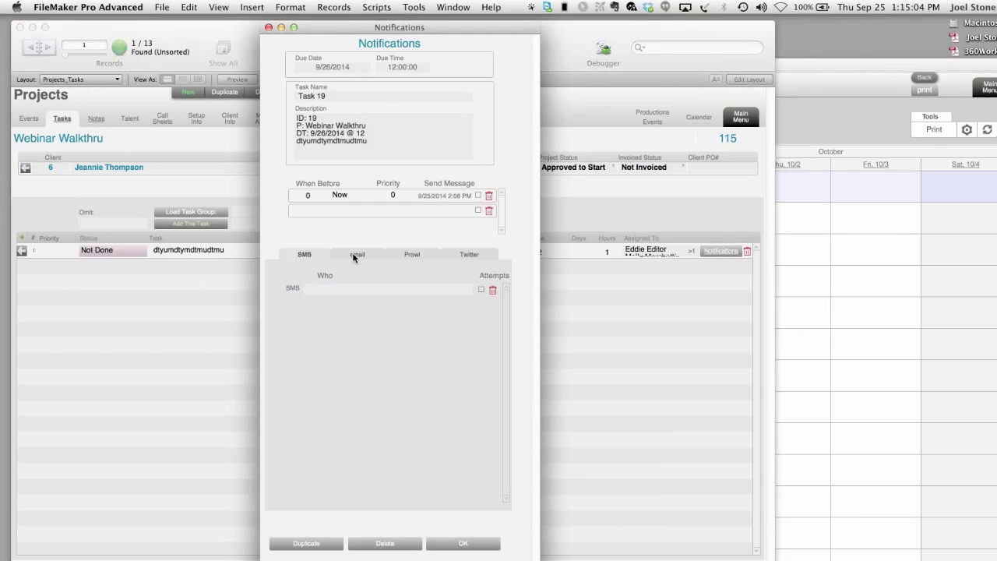
click(461, 255)
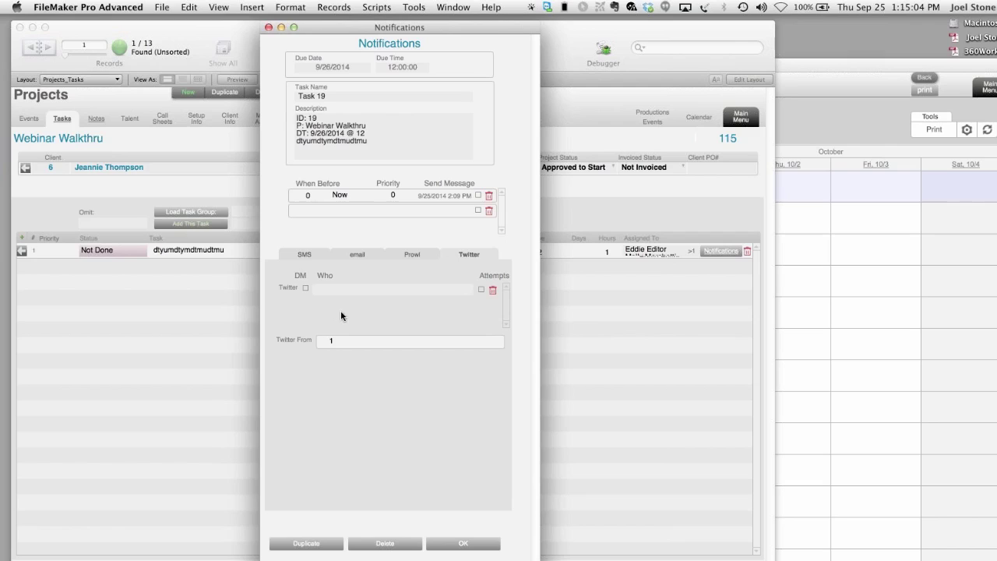
- Delete the notification after the missing-recipient warning blocks saving it
click(443, 545)
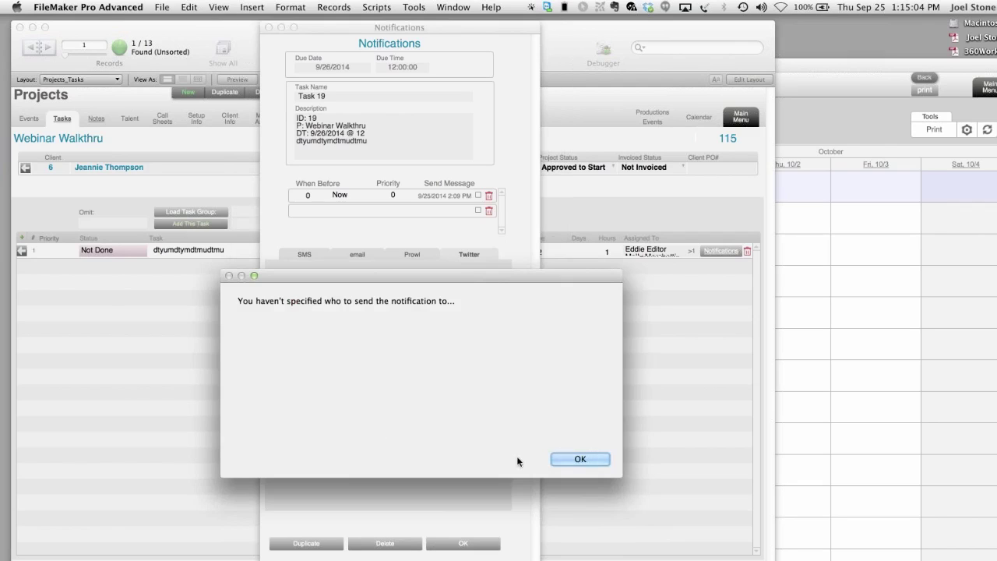
click(557, 458)
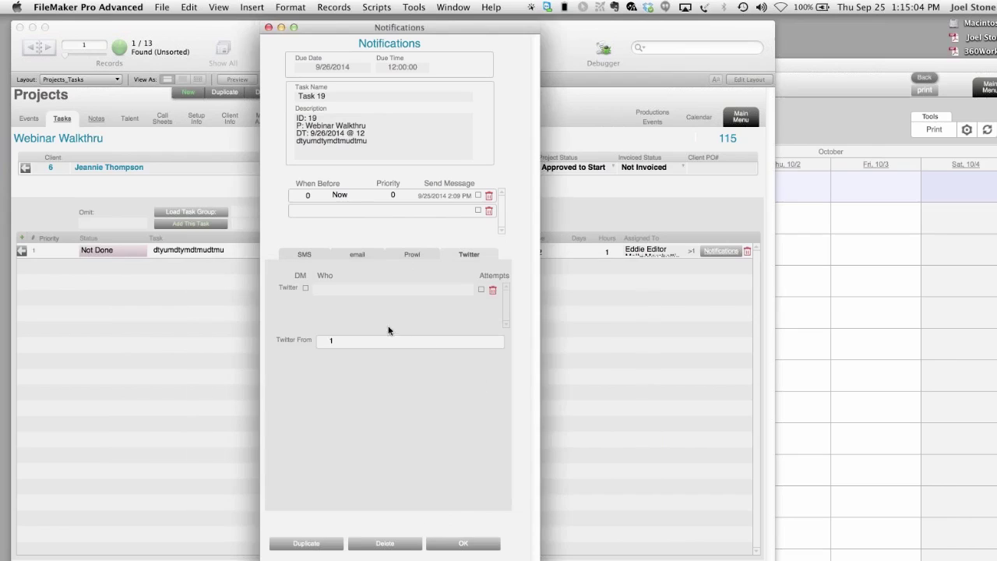
click(401, 541)
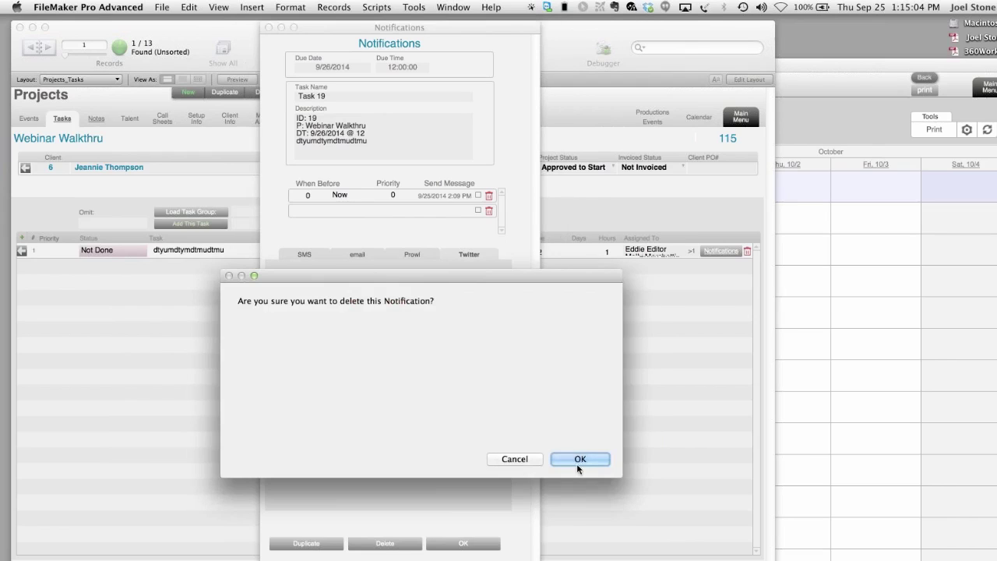
click(576, 462)
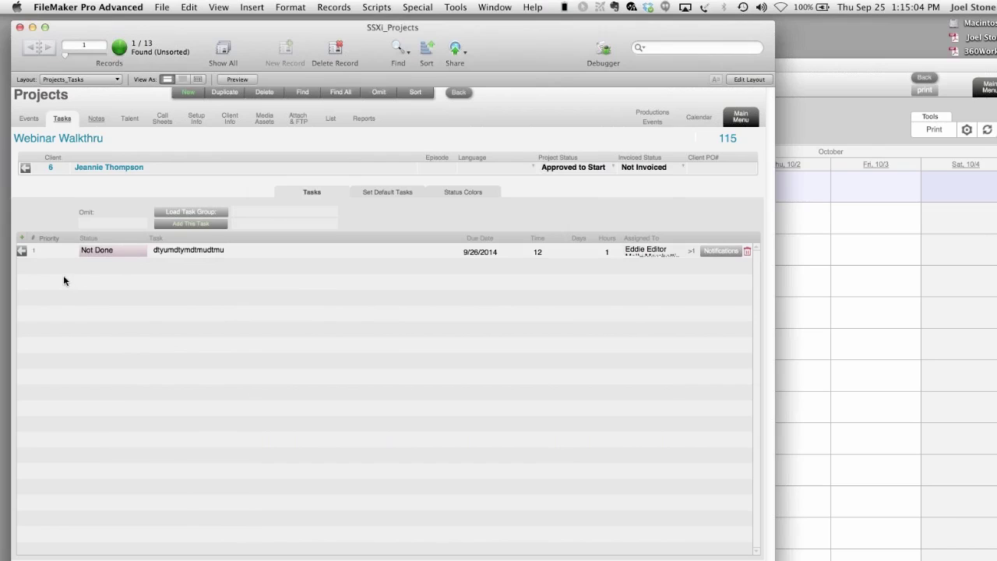
- Choose Edit Session as the task group to load, review the default groups, and return to Tasks
click(242, 214)
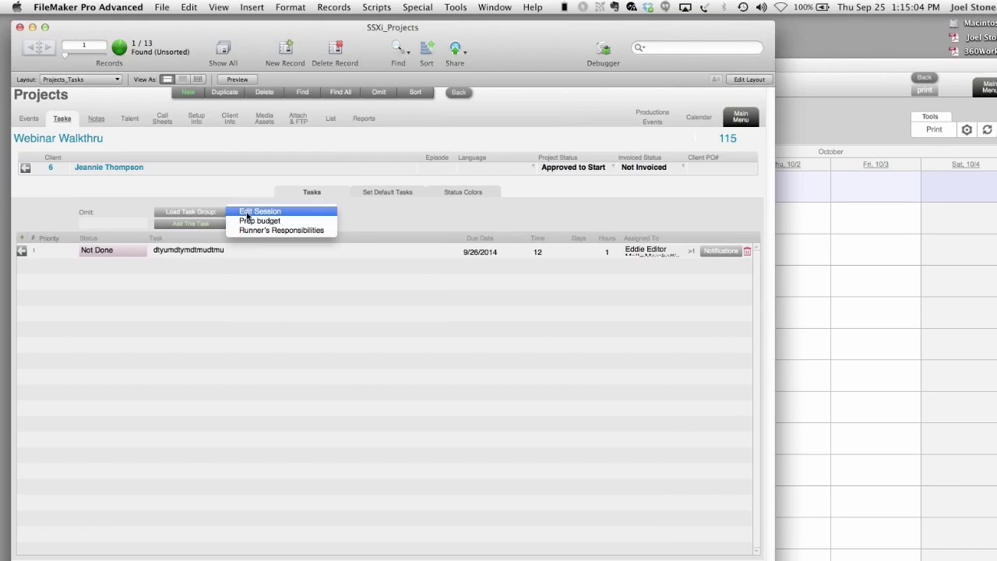
click(248, 214)
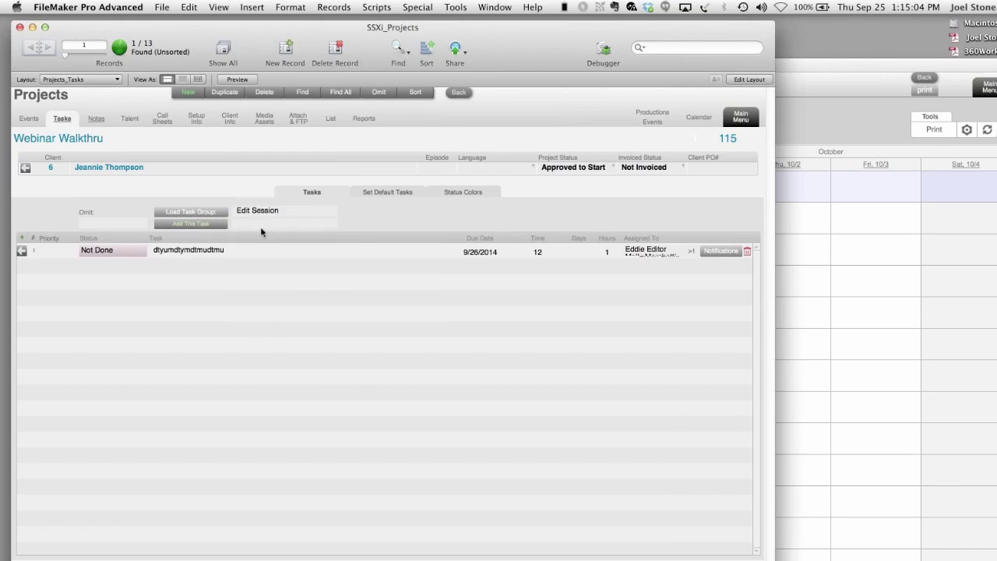
click(383, 191)
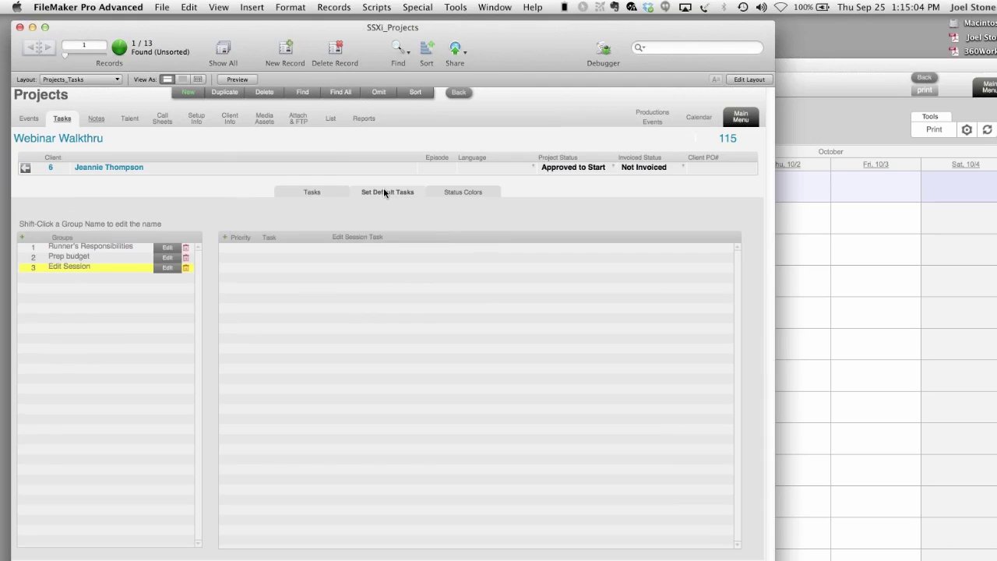
click(115, 258)
click(105, 248)
click(96, 257)
click(95, 268)
click(304, 191)
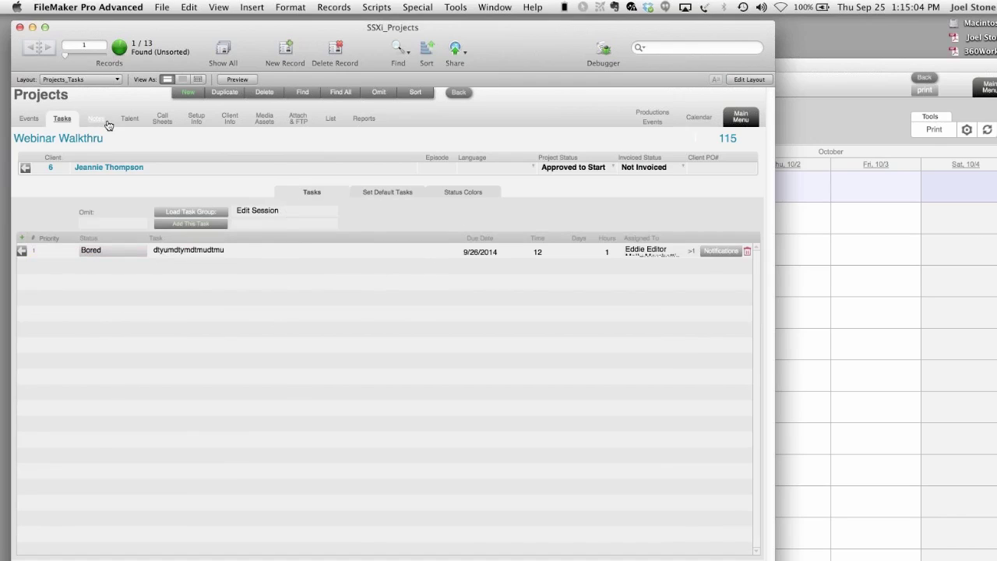
- Add a new timestamped note line on the project's Notes tab
click(107, 122)
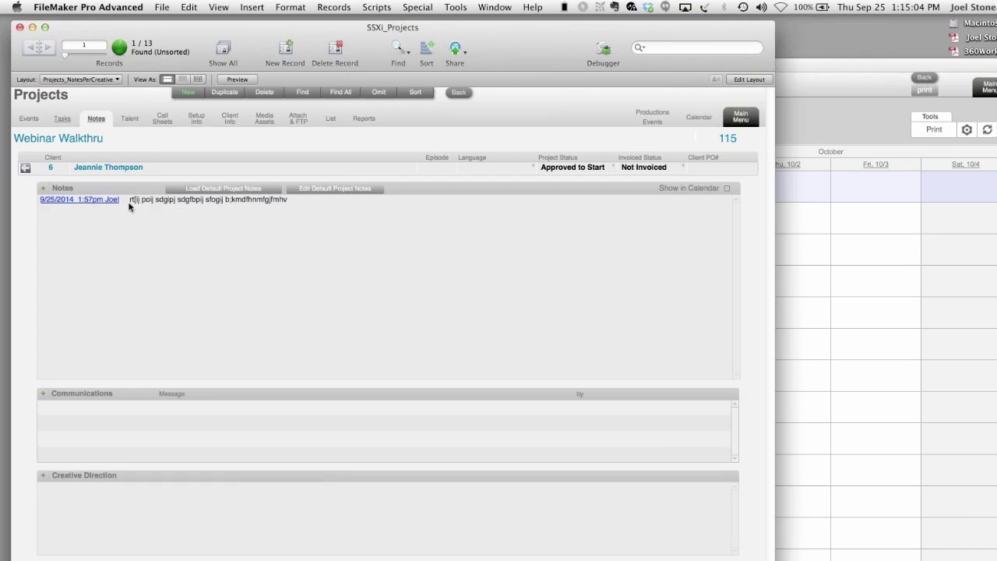
click(254, 239)
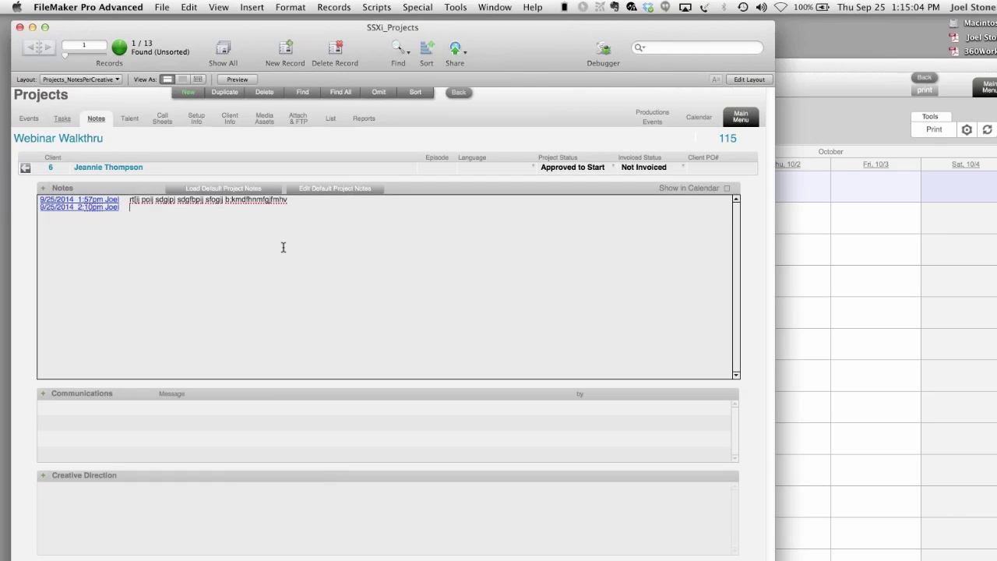
text(srt'pij ljsmrgn tngel)
click(413, 193)
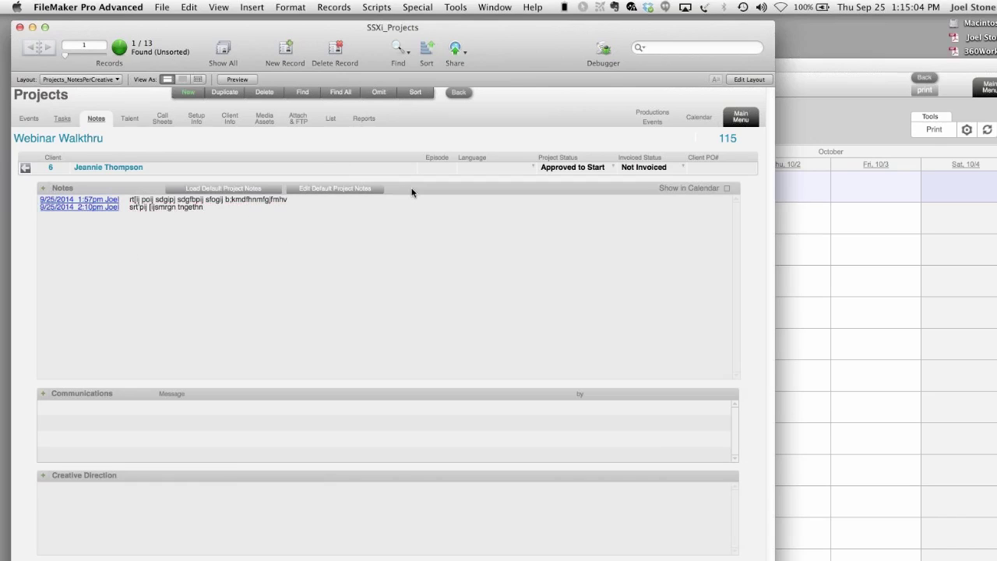
- Load the default project notes template into the project notes
click(329, 192)
click(160, 184)
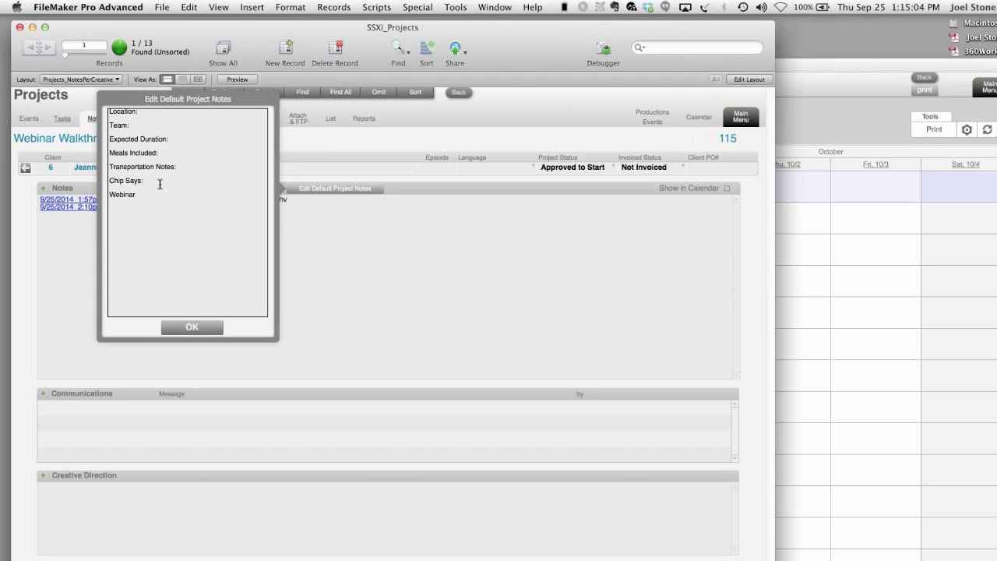
click(191, 327)
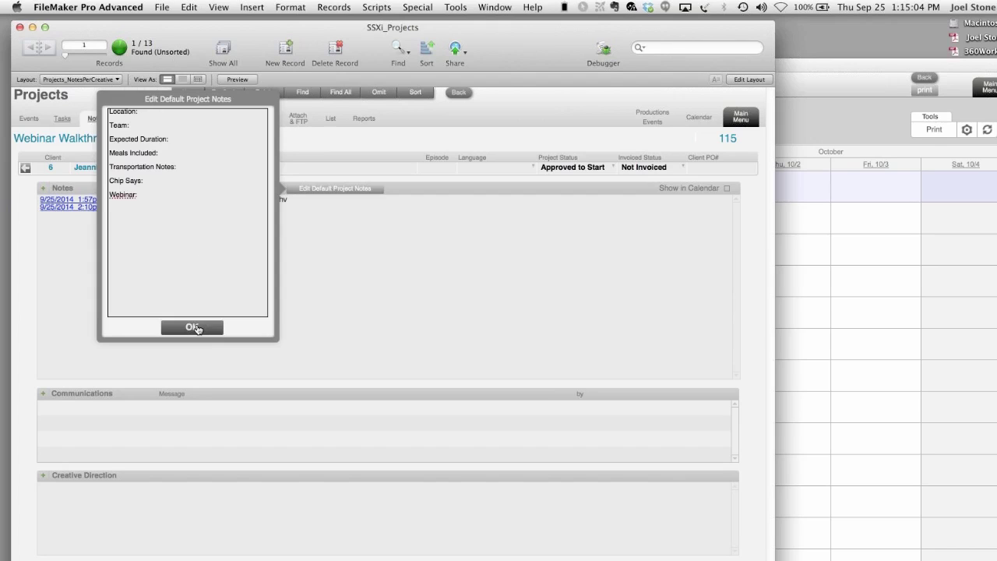
click(239, 190)
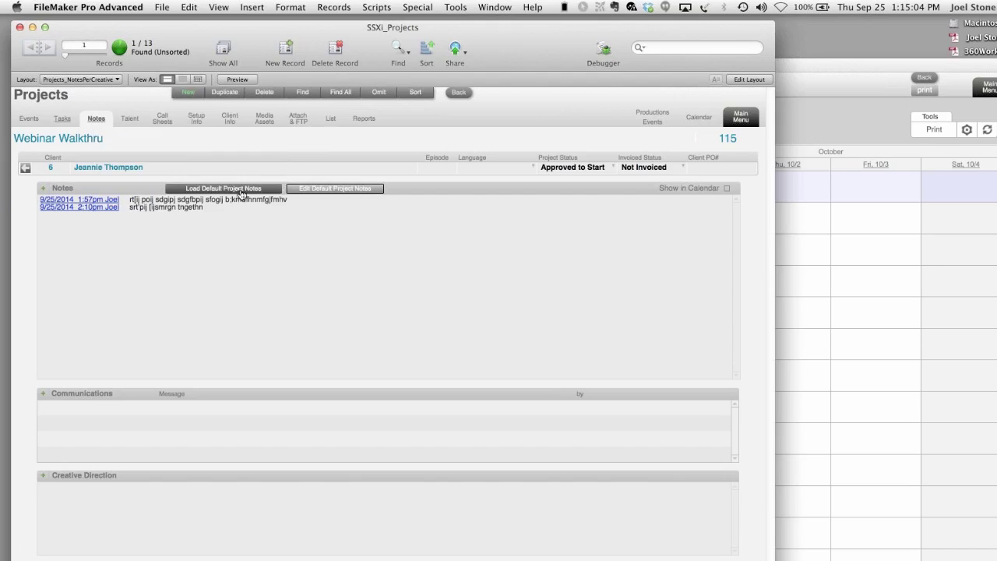
- Type text after the Webinar, Chip Says, Team and Location headings of the template
click(133, 281)
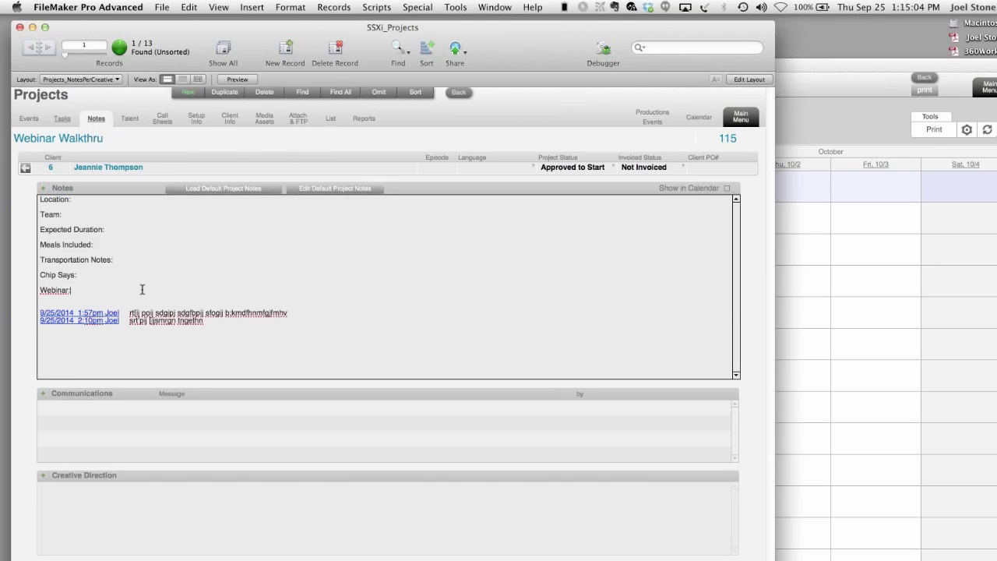
text(ouahd f;objn ;sjfgbsfgn)
click(97, 274)
text(rnedrtndetnn)
click(90, 213)
text(r ertnet)
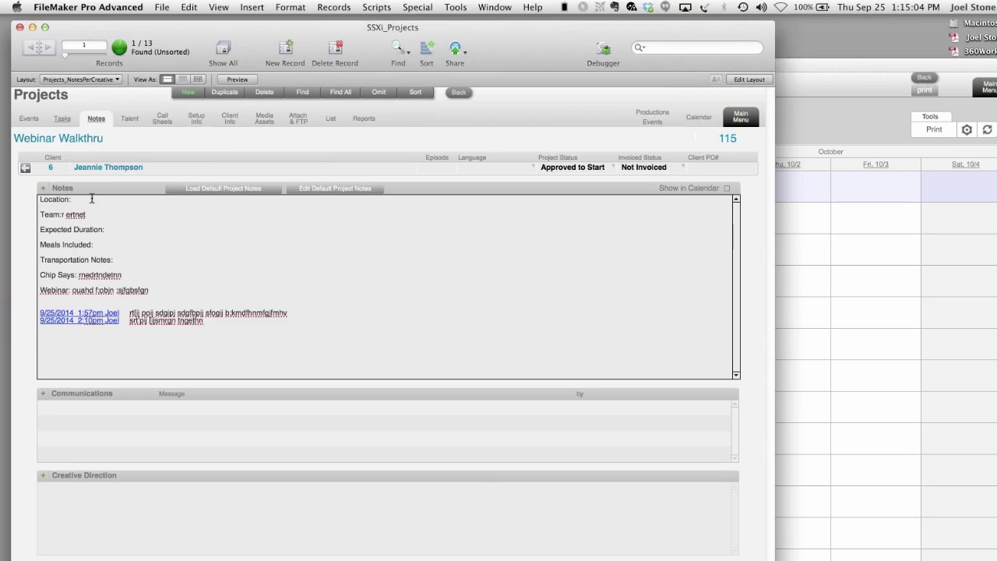
click(92, 199)
text(etyn dthnthhtm)
click(143, 315)
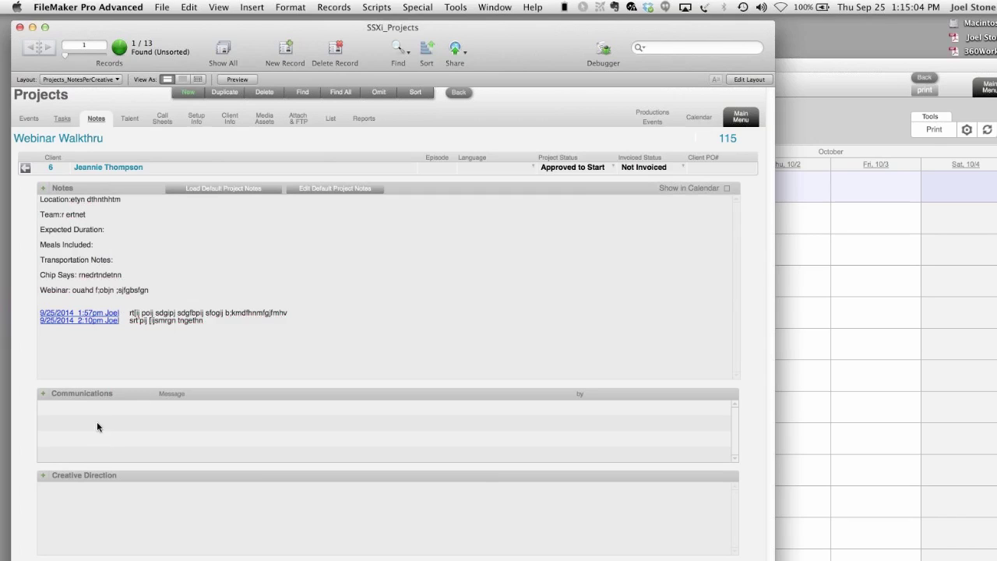
- Add two new Communications rows, each with a typed message
click(44, 394)
text(tukfrkuyfyukmfgjtu.guk,.gtkluj)
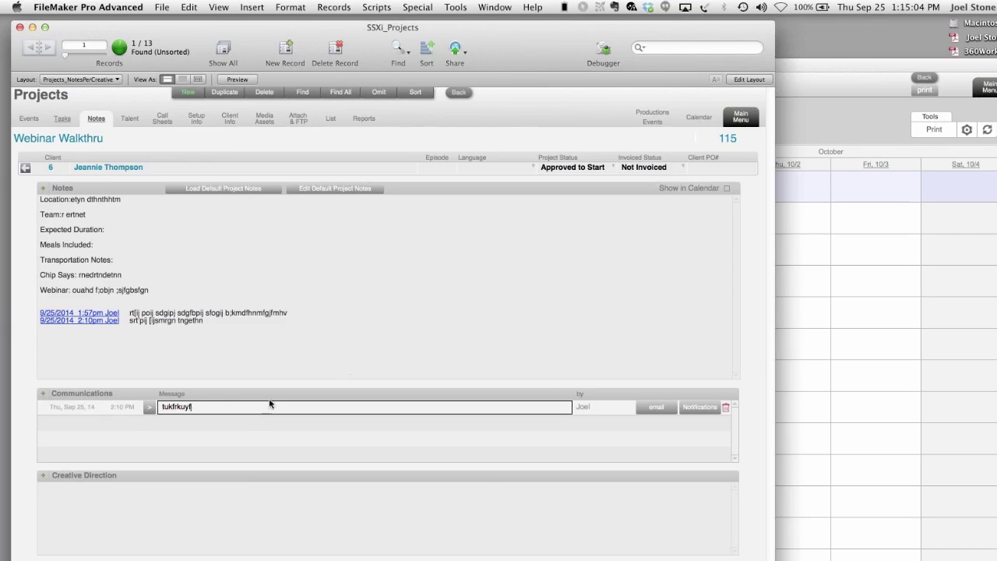
click(348, 363)
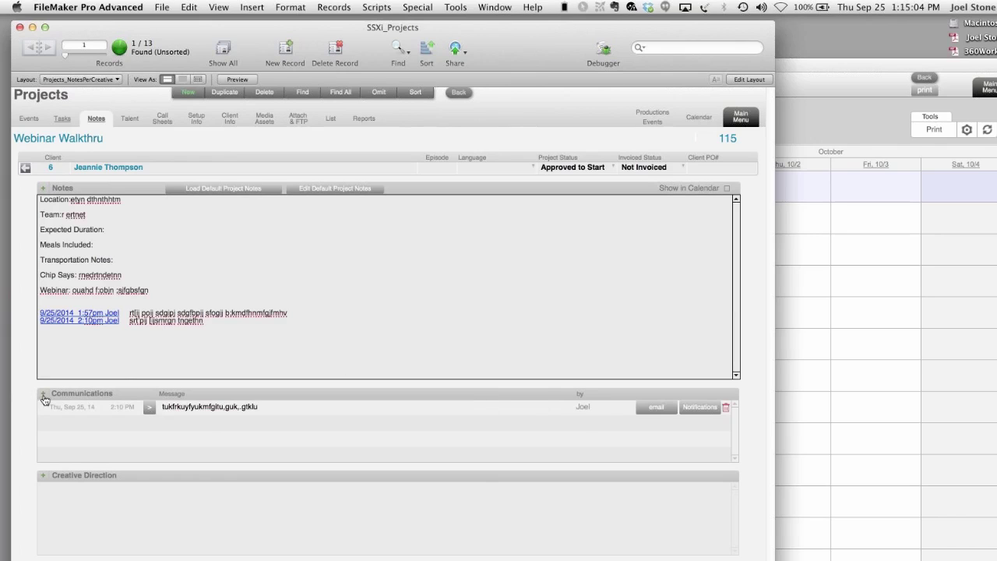
click(86, 424)
text(yipo)
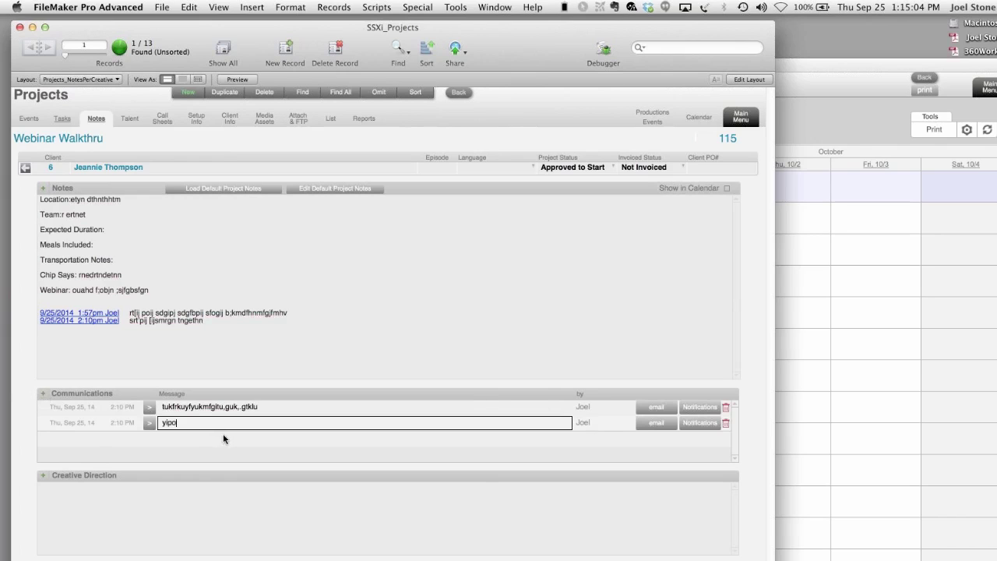
text(,emswartghesdrtgbsxgbdghm)
click(406, 369)
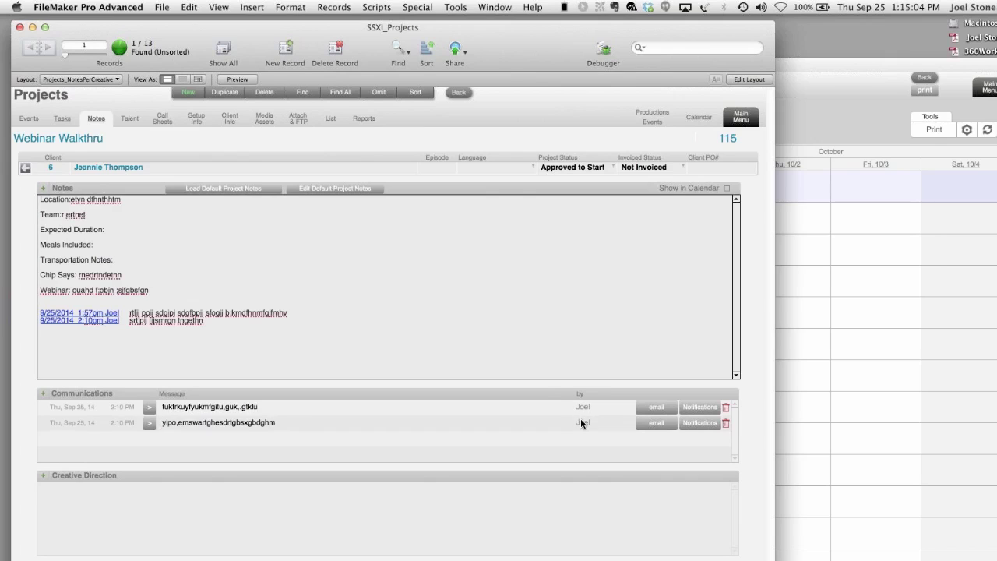
click(581, 422)
click(603, 356)
- Book accordian as talent dated 9/29/2014 on the Talent tab, then view Call Sheets
click(131, 119)
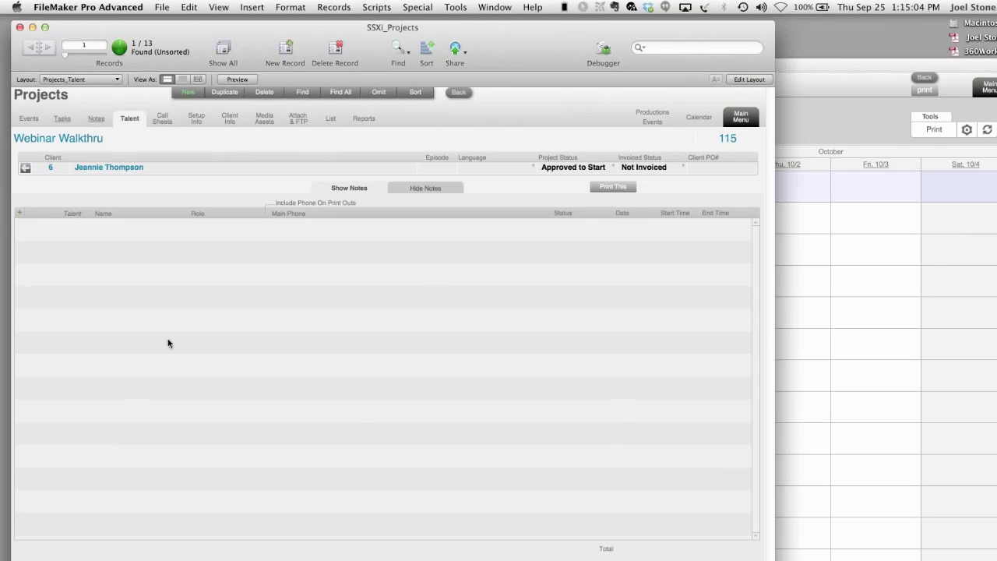
click(45, 230)
click(41, 254)
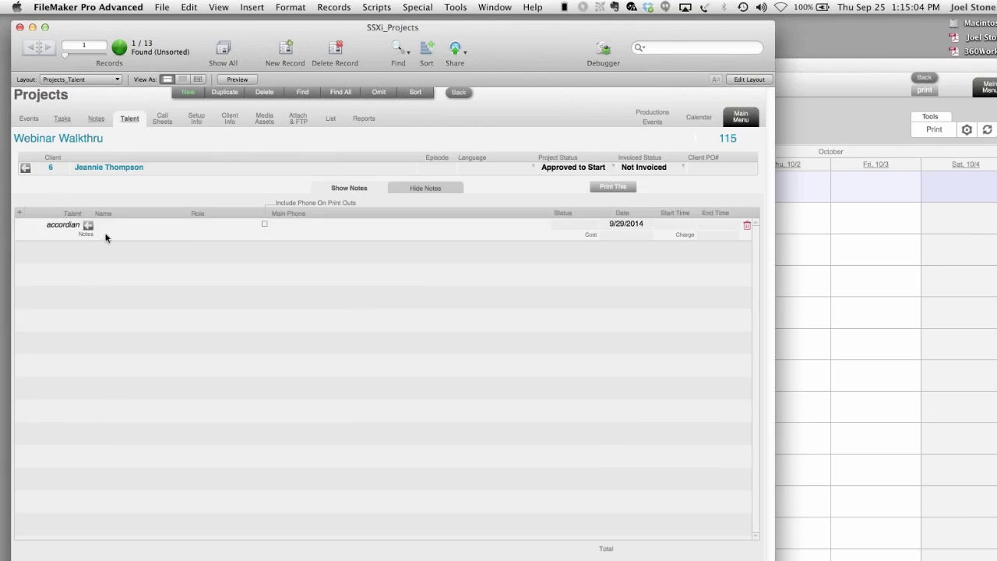
click(116, 225)
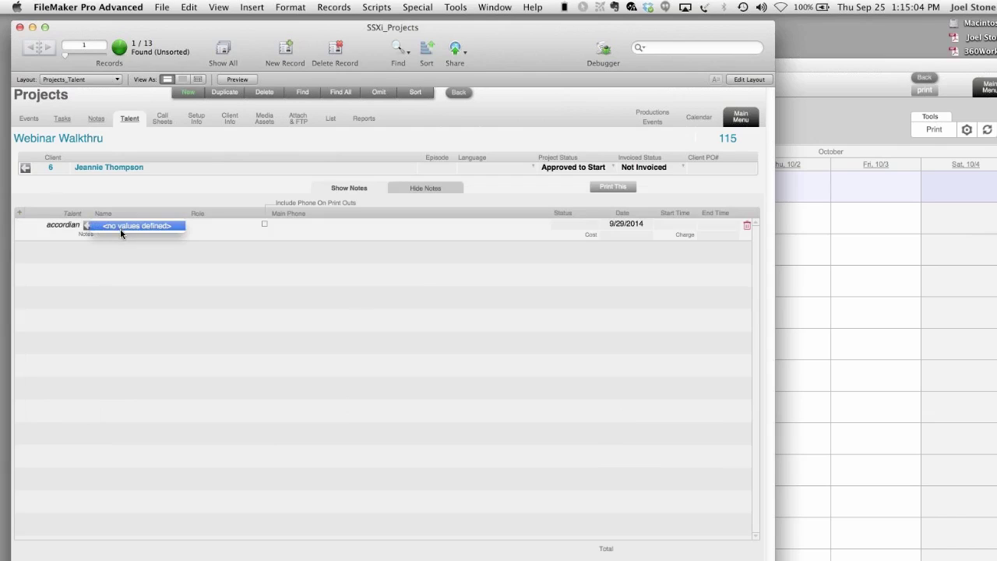
click(151, 200)
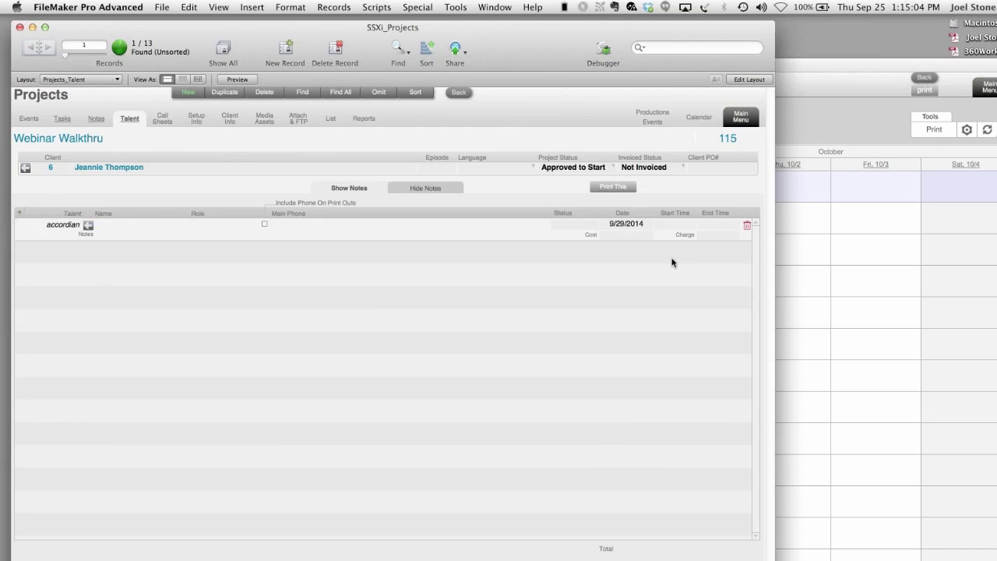
click(165, 120)
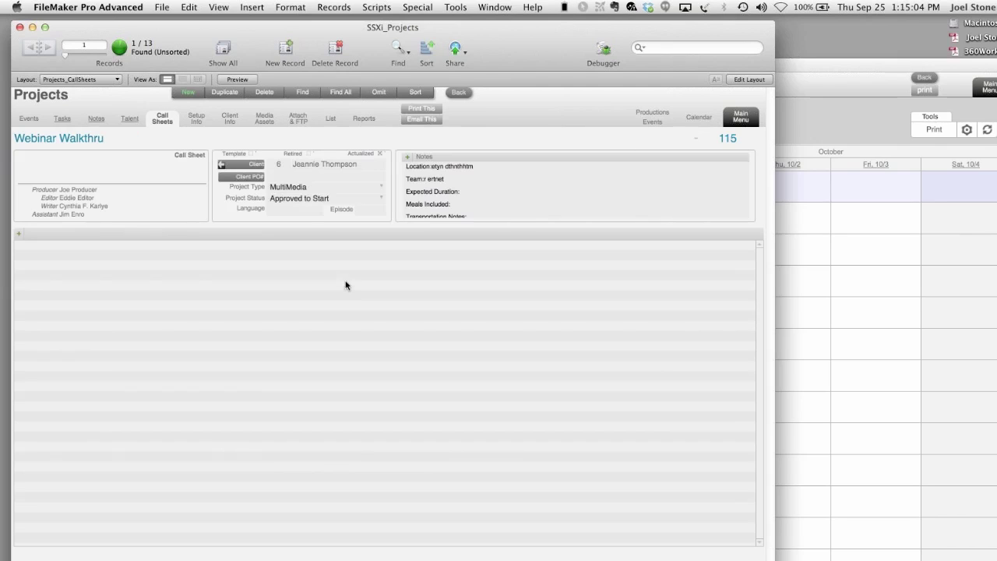
- Try adding a 9/29/2014 call sheet, dismiss the permission error, and go to Main Menu
click(18, 234)
click(417, 152)
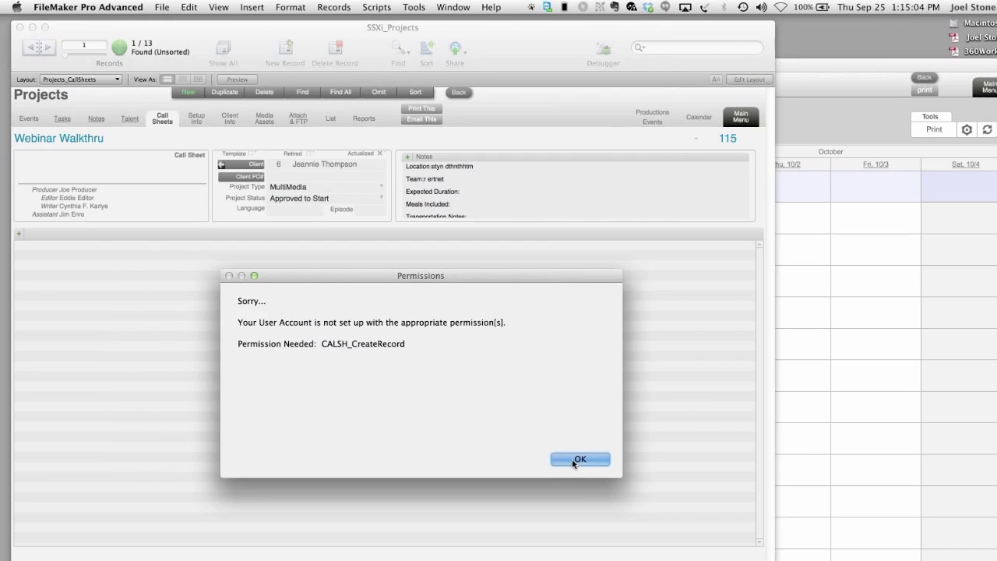
click(579, 460)
click(741, 117)
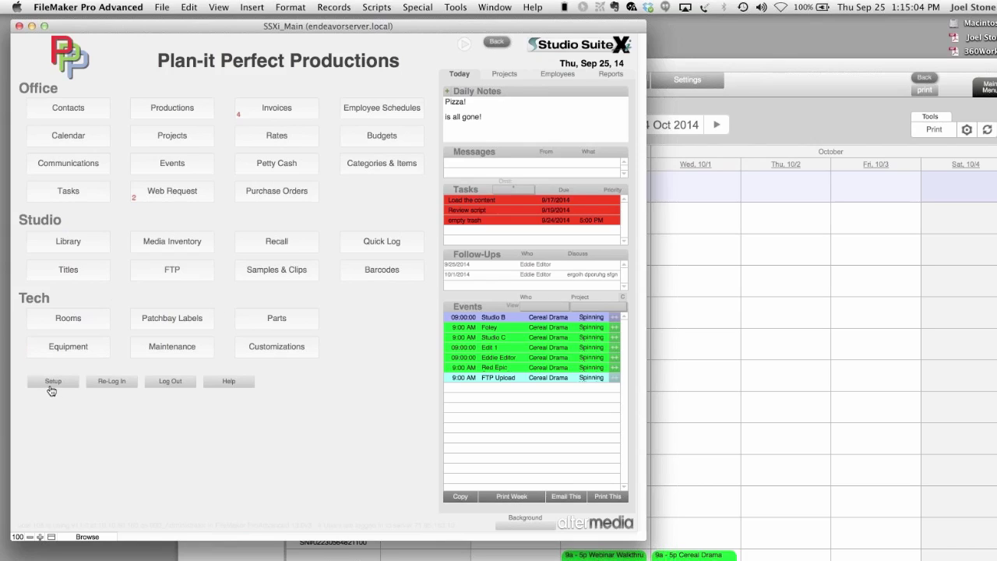
- Apply the permission set to user account 19 in Setup, then return to Main Menu
click(51, 383)
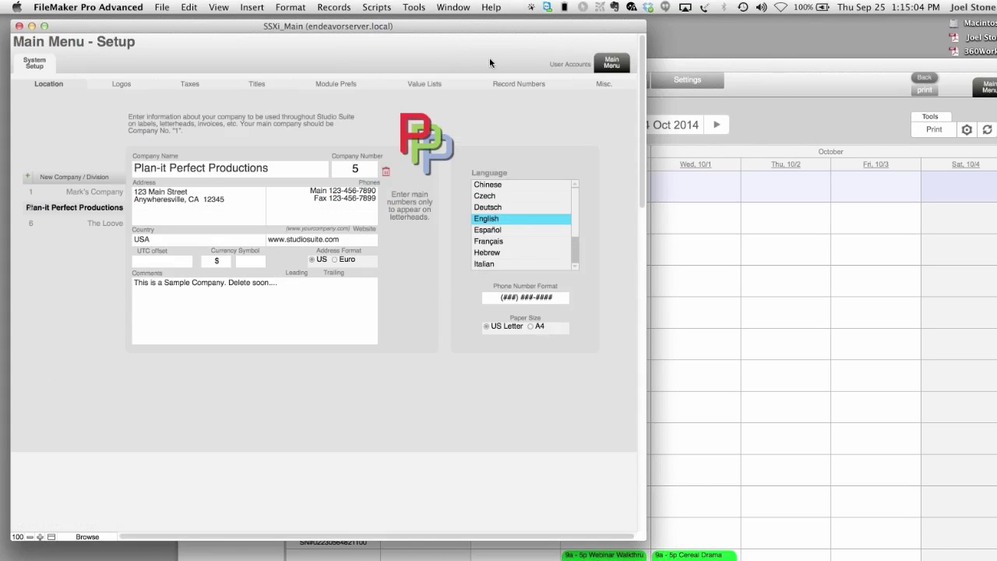
click(560, 66)
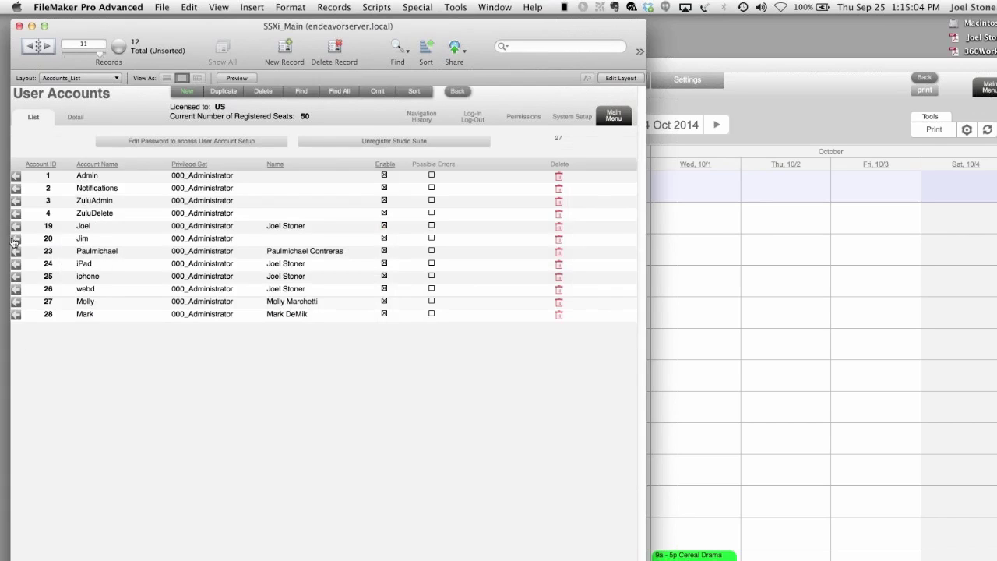
click(16, 226)
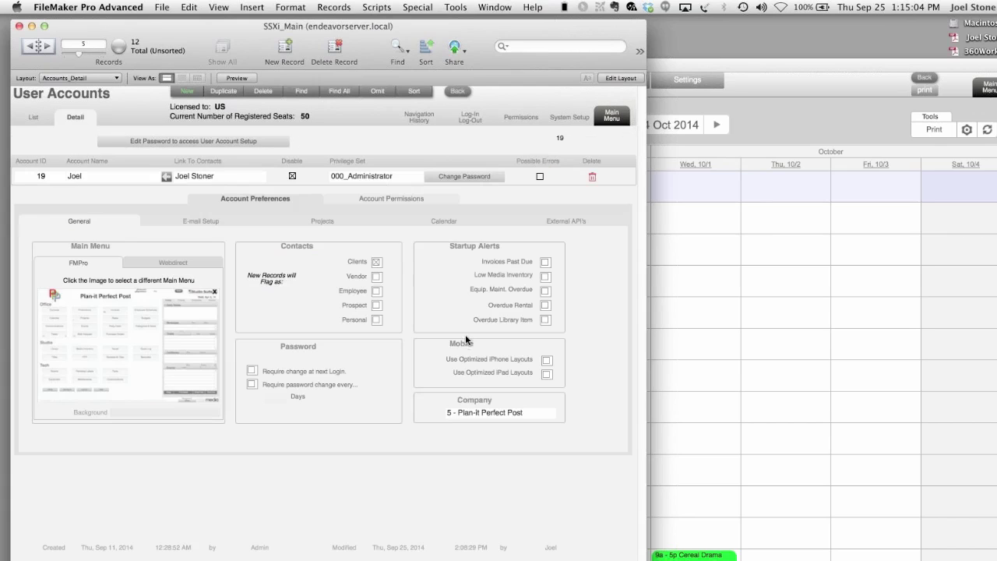
click(416, 199)
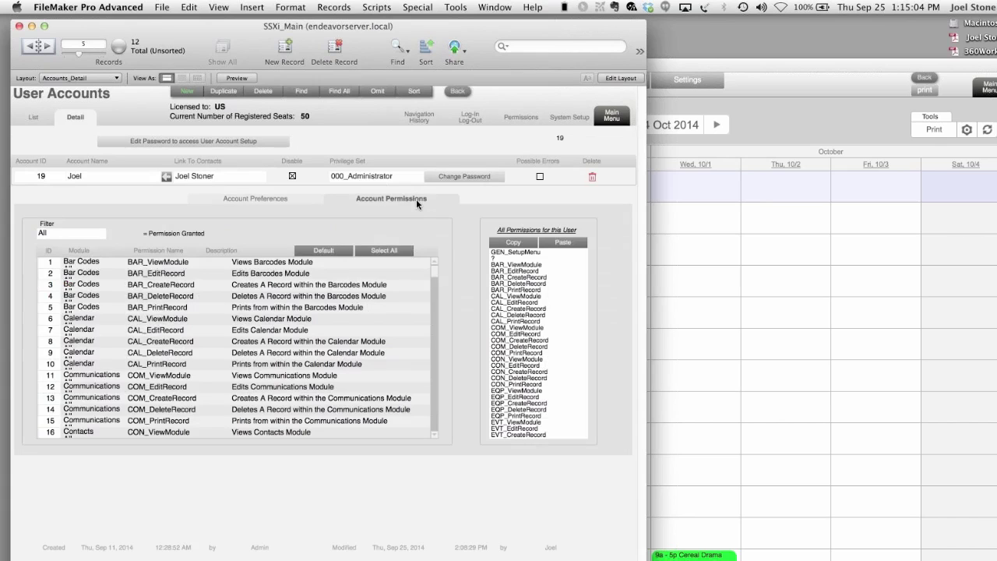
click(402, 251)
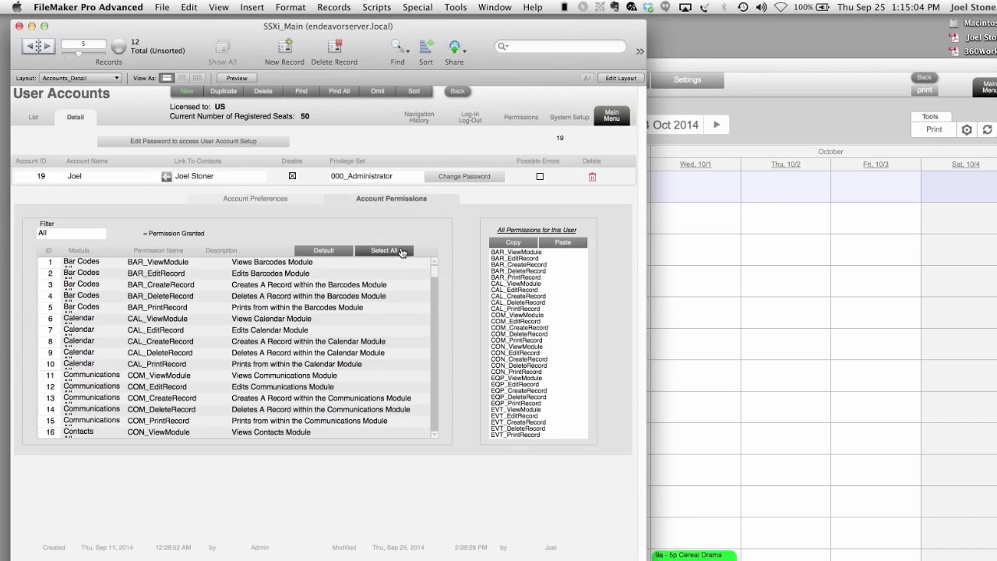
click(612, 117)
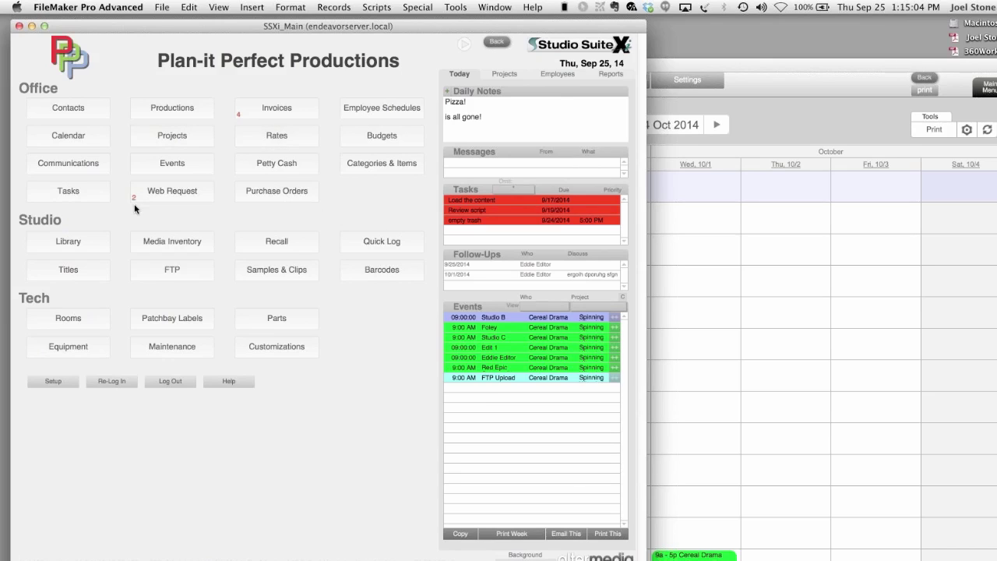
- Add a 9/29/2014 call sheet with a 7am report time and set notes
click(161, 146)
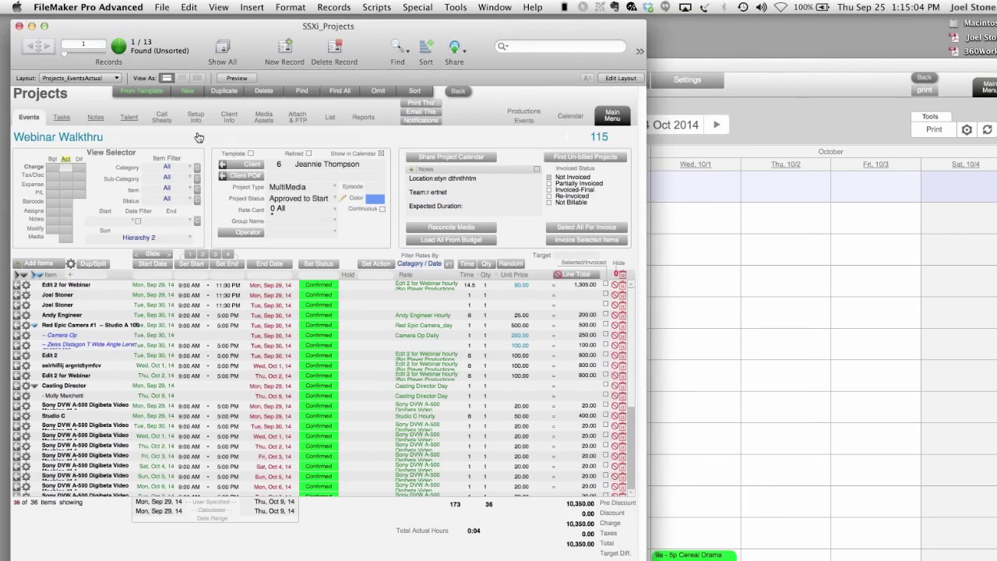
click(161, 117)
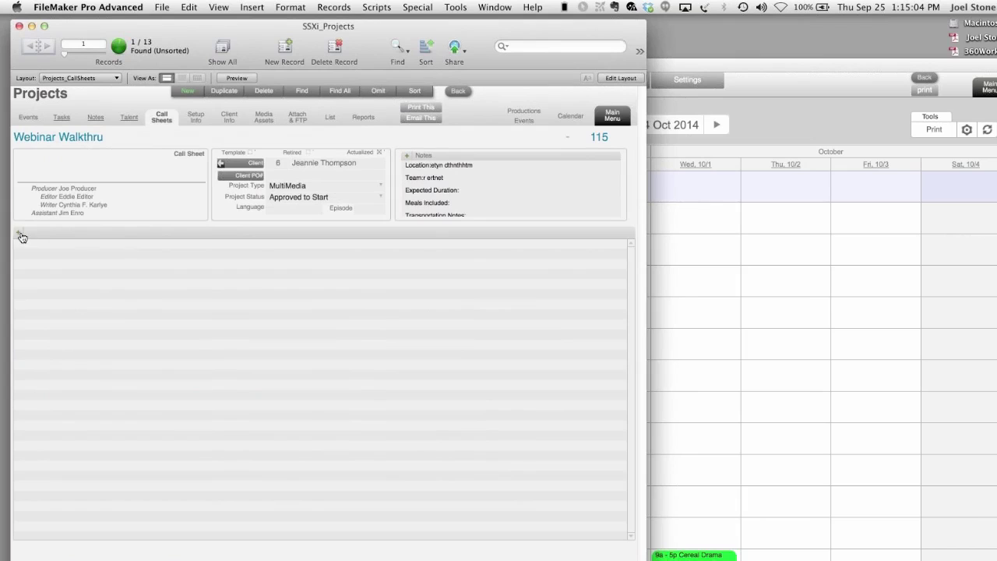
click(22, 237)
click(370, 152)
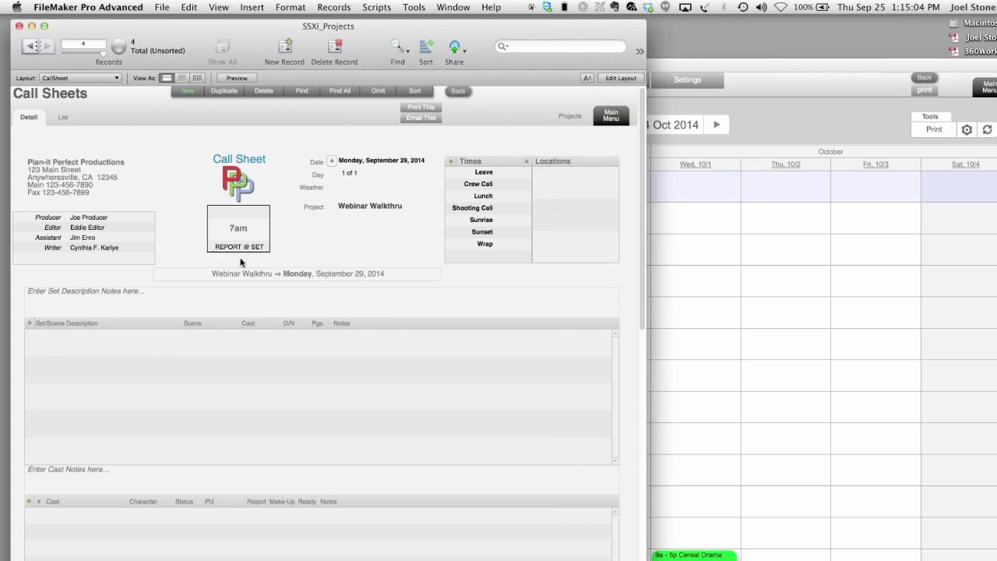
click(64, 316)
click(61, 308)
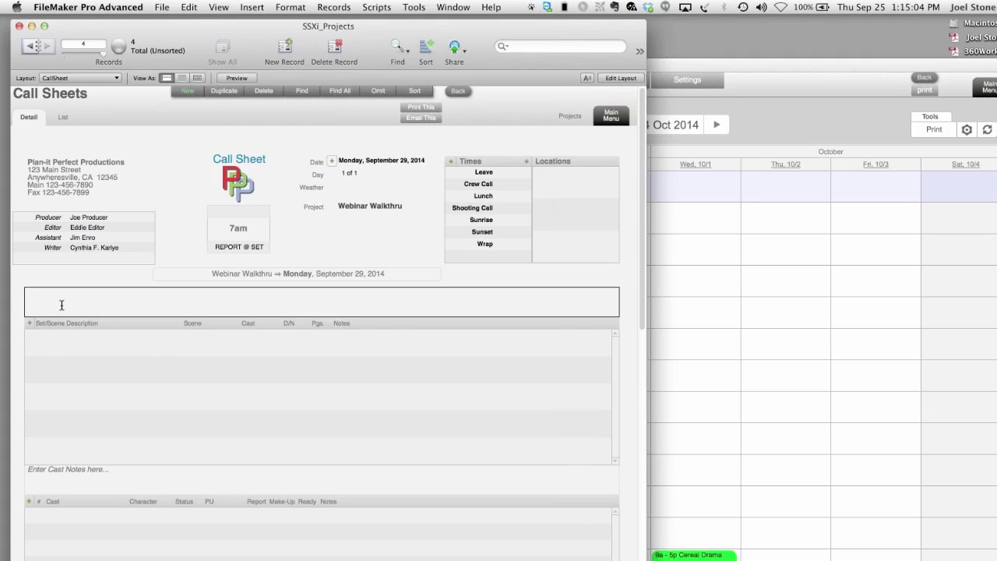
text(srthedtydetyjet n'j s'rgndtmfghjm)
- Leave the call times blank and attach a client's address as the call sheet location
click(522, 173)
click(520, 182)
click(521, 195)
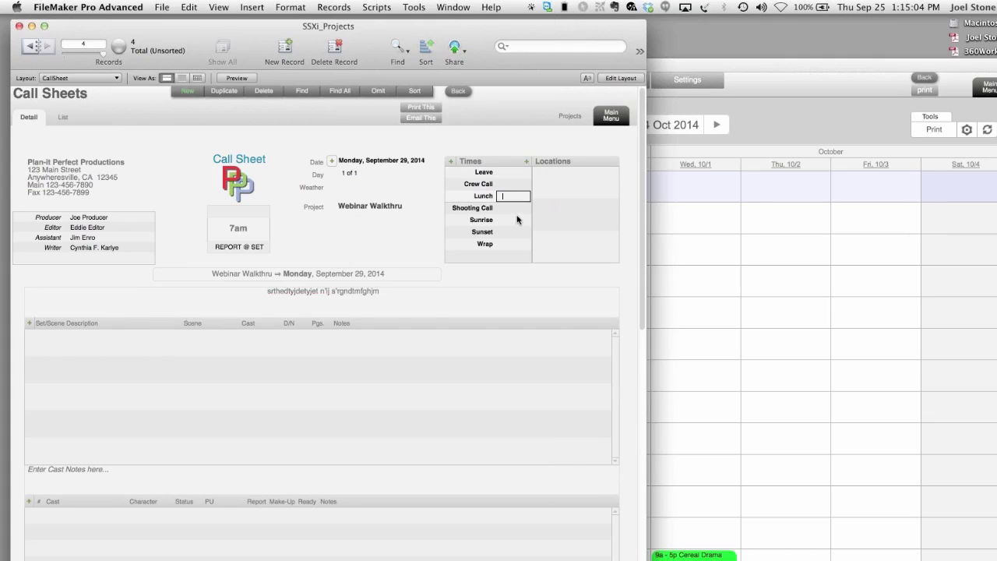
click(519, 207)
click(518, 221)
click(567, 182)
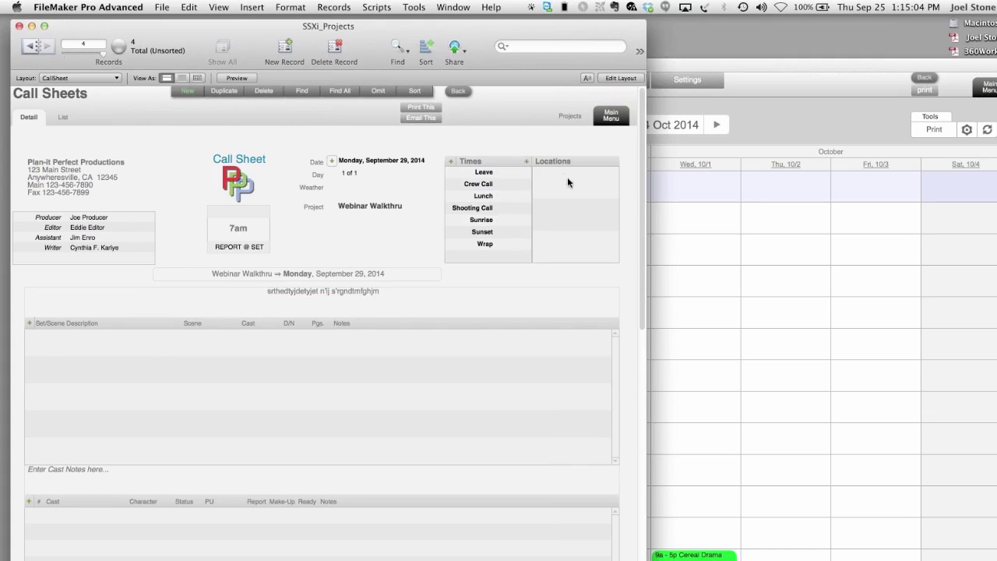
click(526, 161)
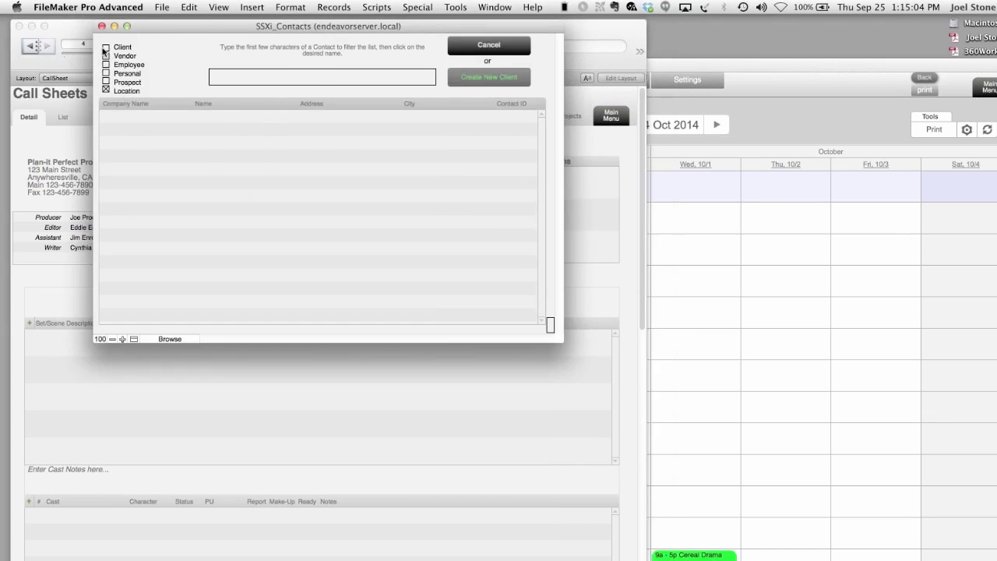
click(106, 48)
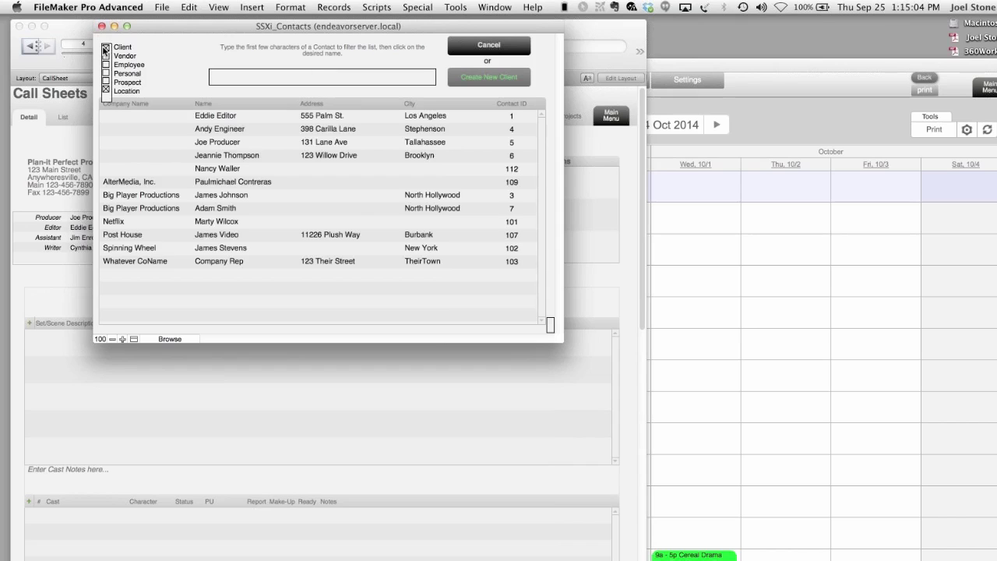
click(208, 156)
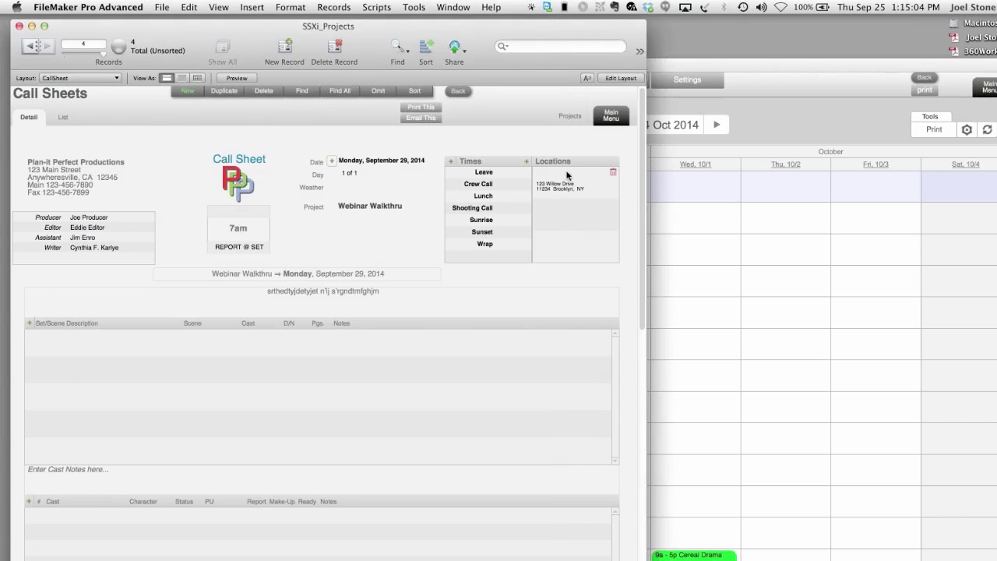
click(73, 336)
- Fill the first scene row with a description, scene 3, page count 3 and notes
text(wtykjedtyjdtyj)
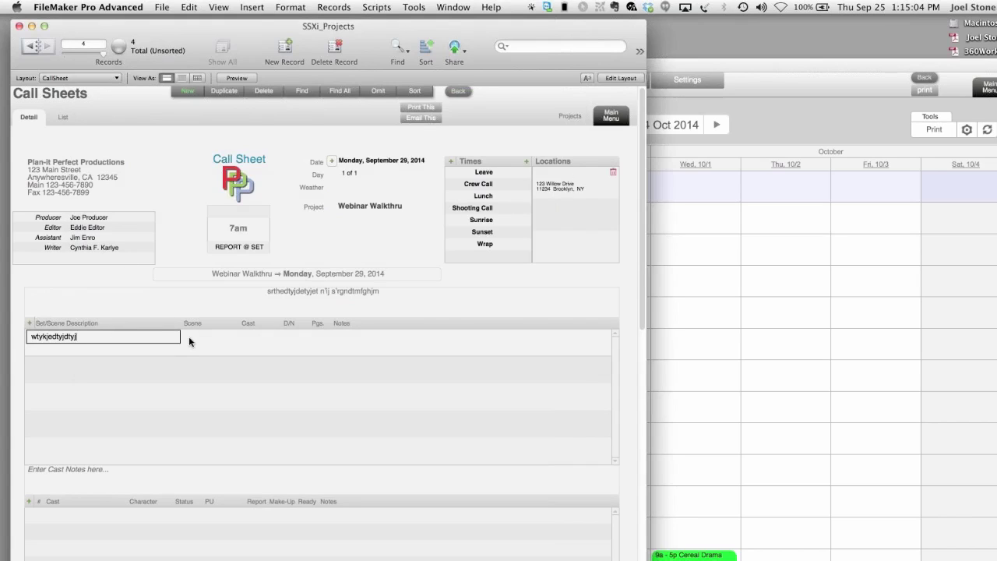
click(191, 339)
text(3)
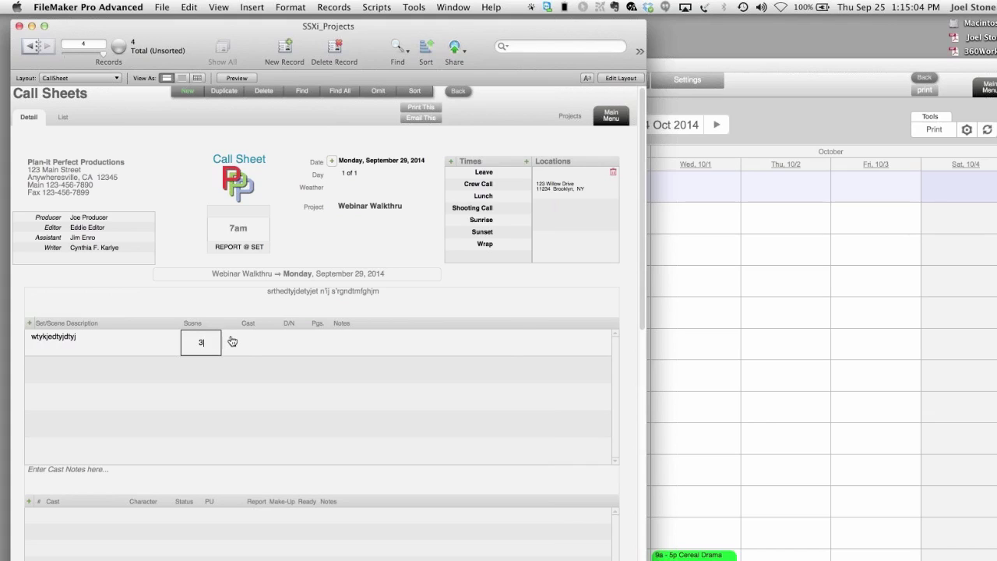
click(262, 341)
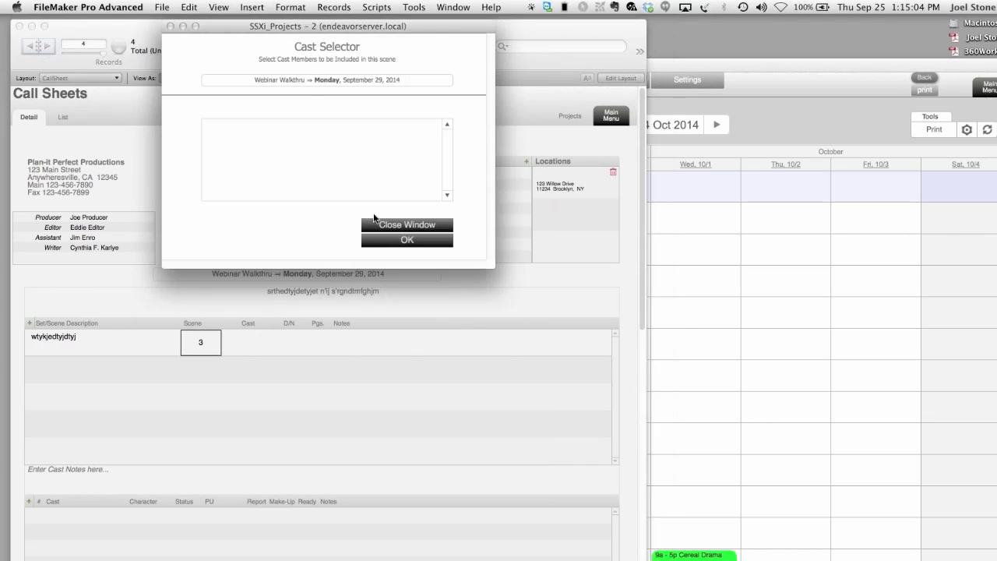
click(384, 239)
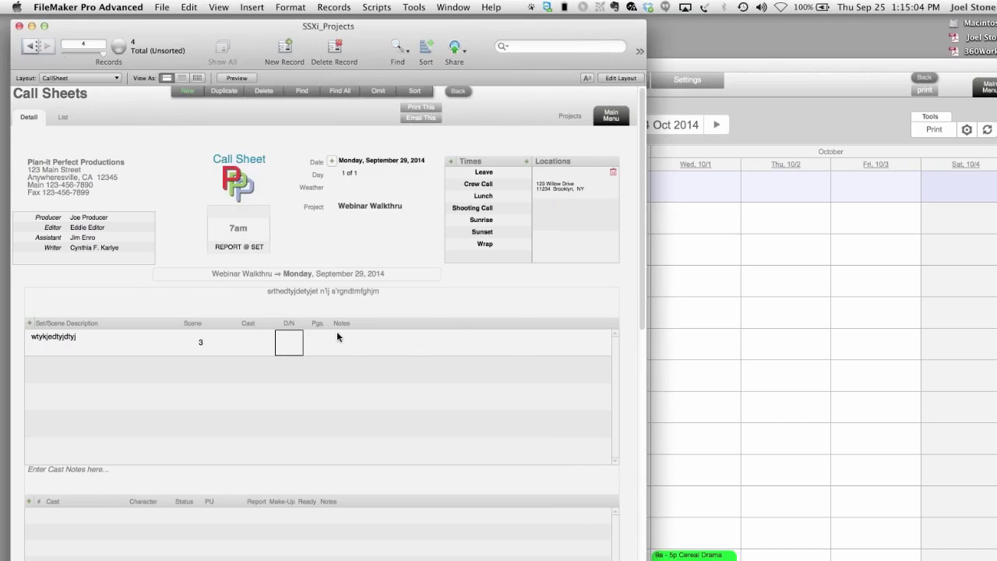
text(3)
key(Tab)
text(dfgsdfgsdfg)
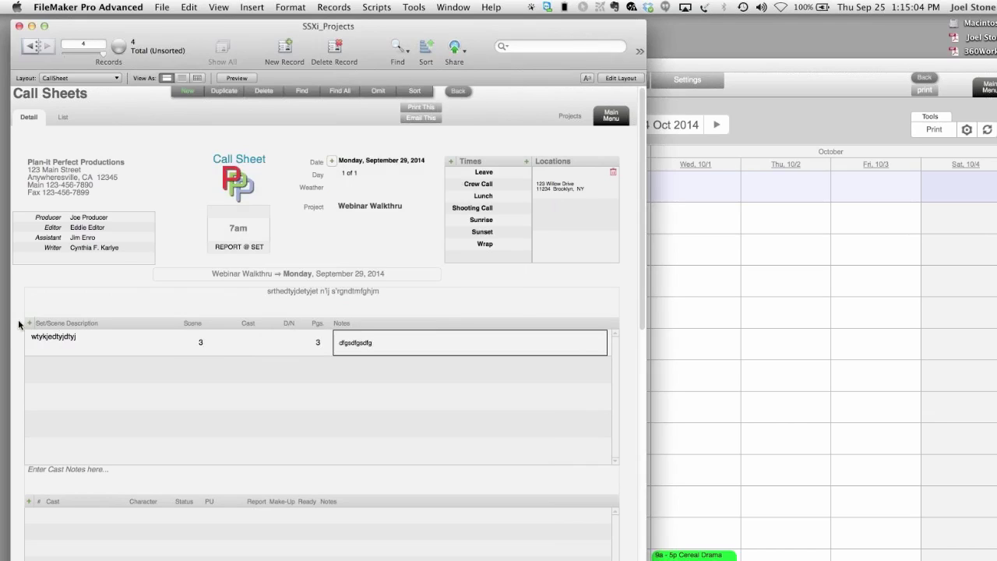
- Add a second scene row (scene 4) with description and notes, then enter cast notes
key(Tab)
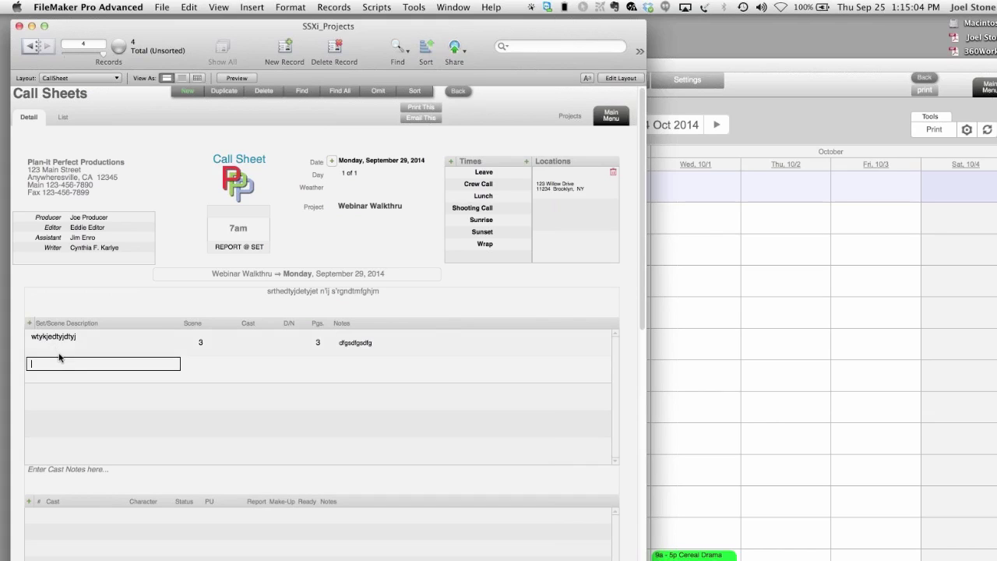
text(erthjyrukrdytjdytj)
click(198, 352)
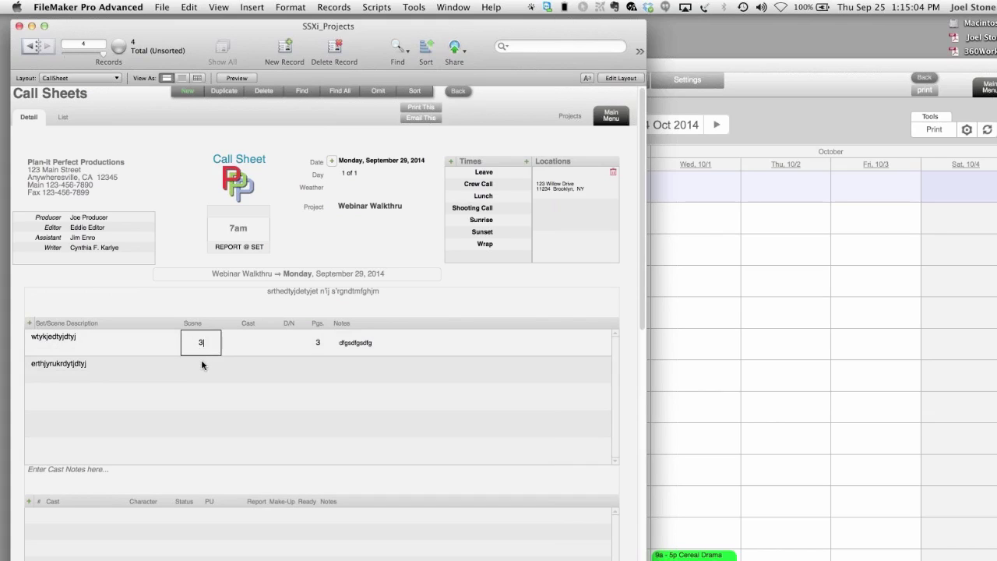
click(195, 361)
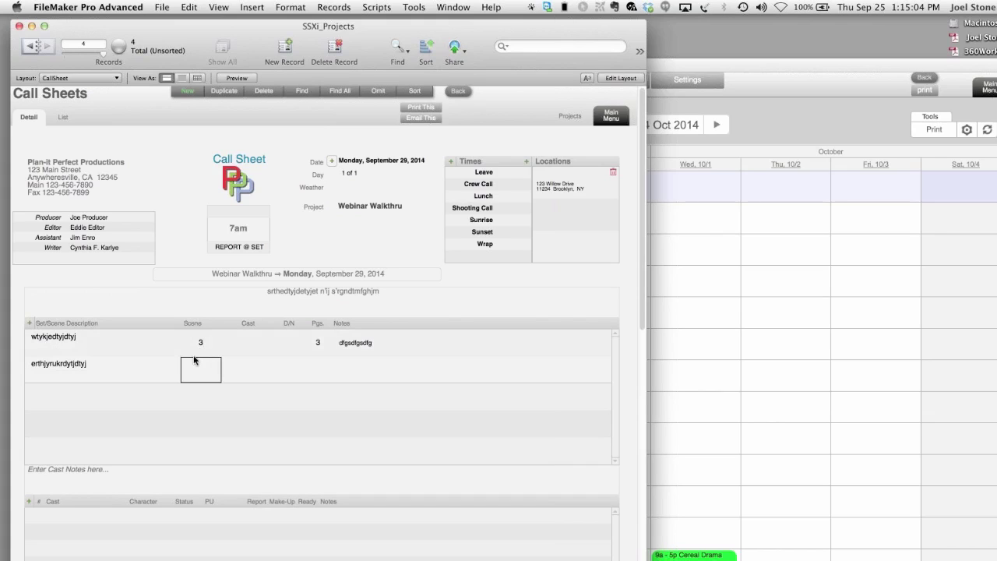
click(347, 366)
text(sthgdghdfgh)
click(140, 288)
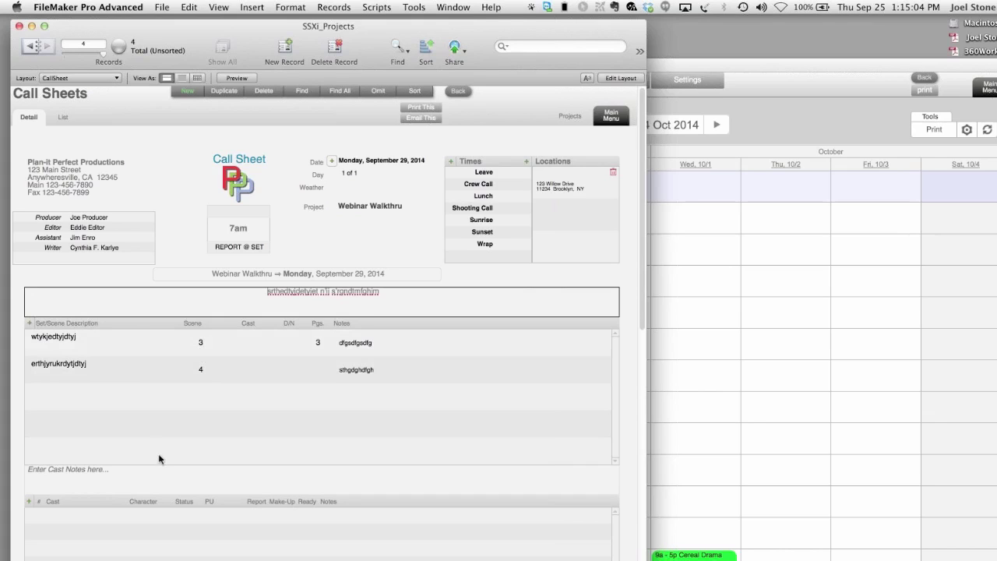
click(162, 486)
text(wryjrdtyjufyuj)
scroll(209, 423, down, 5)
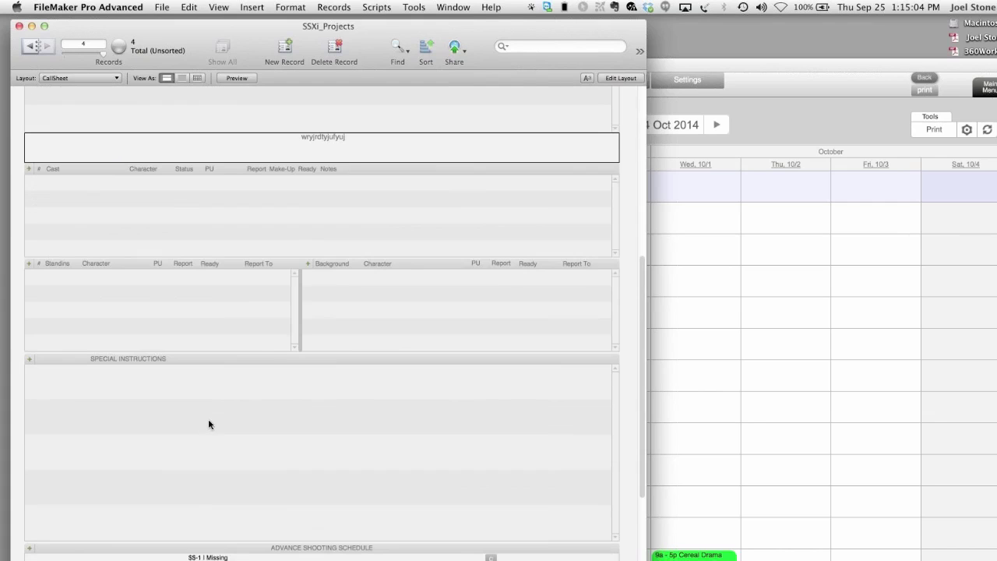
- Add a cast row with the cast member's name, character 'himself' and a status
click(31, 169)
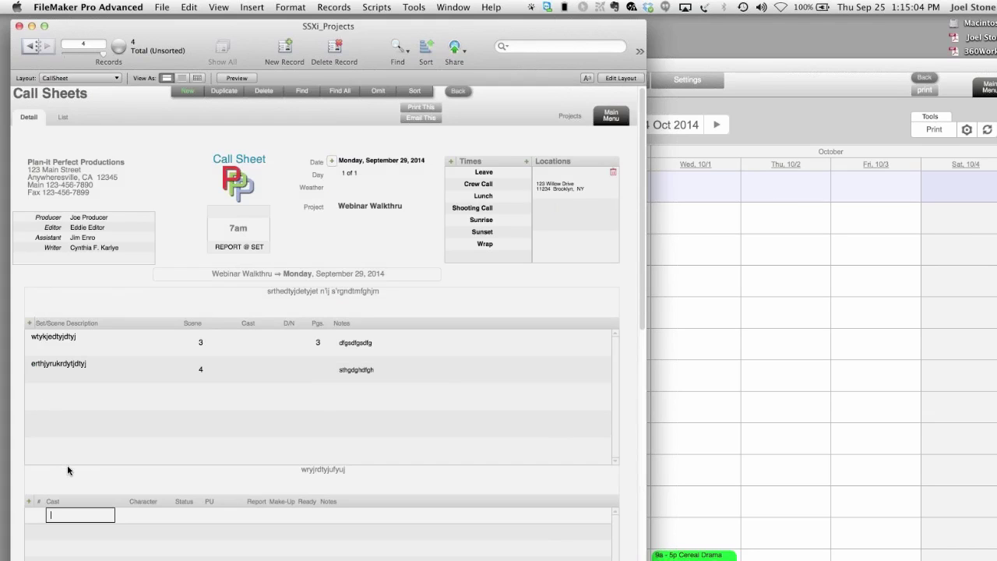
text(joel)
click(137, 512)
text(him)
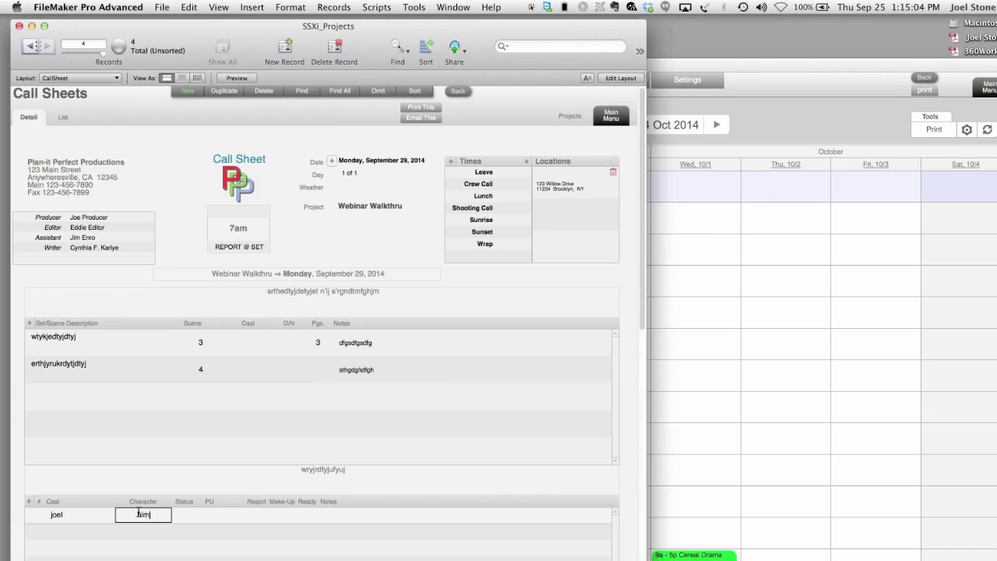
text(self)
click(183, 514)
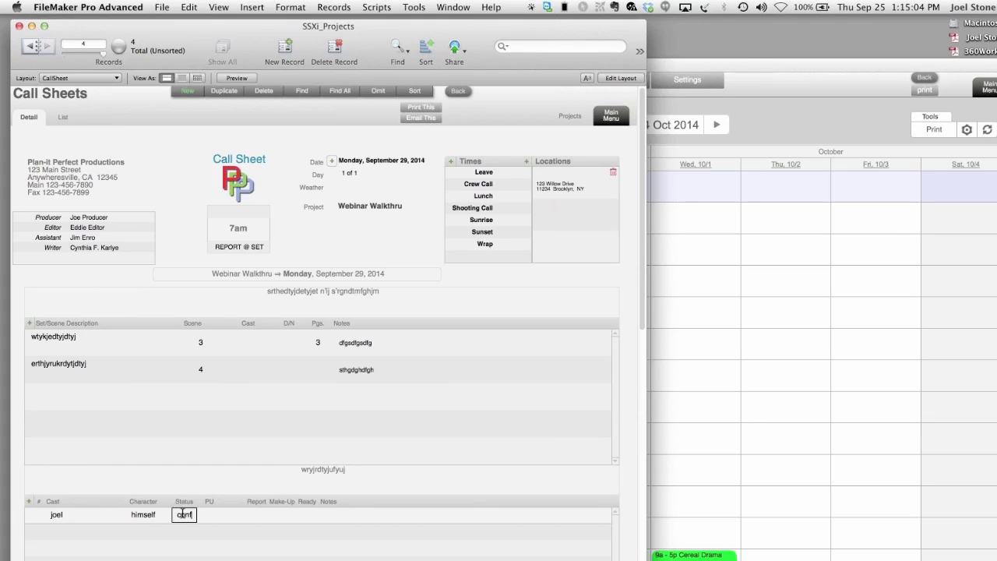
click(270, 515)
- Correct the cast member's make-up time to 6, add notes, and open the print preview
text(y)
click(338, 523)
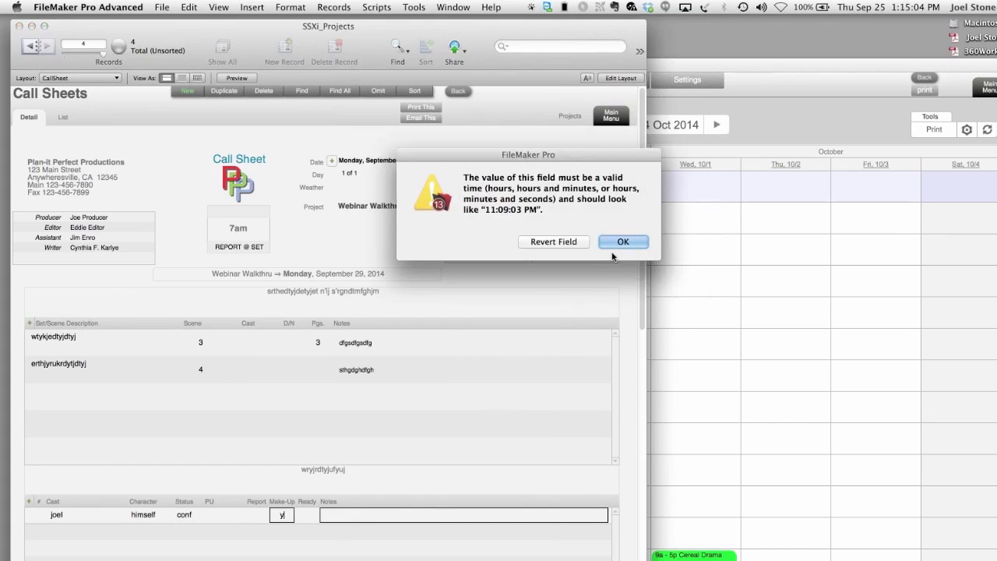
click(623, 242)
drag(286, 515, 278, 515)
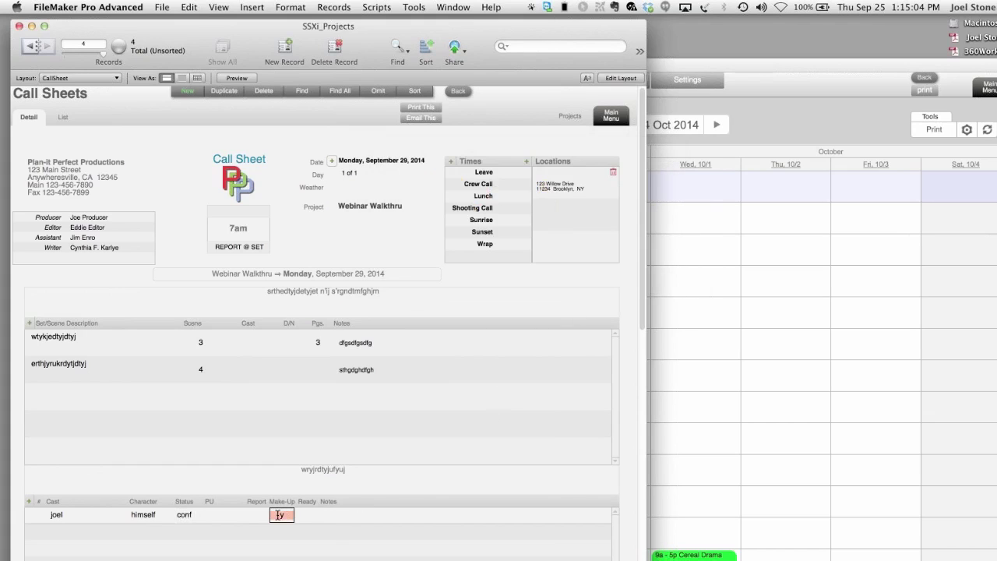
text(6)
click(345, 493)
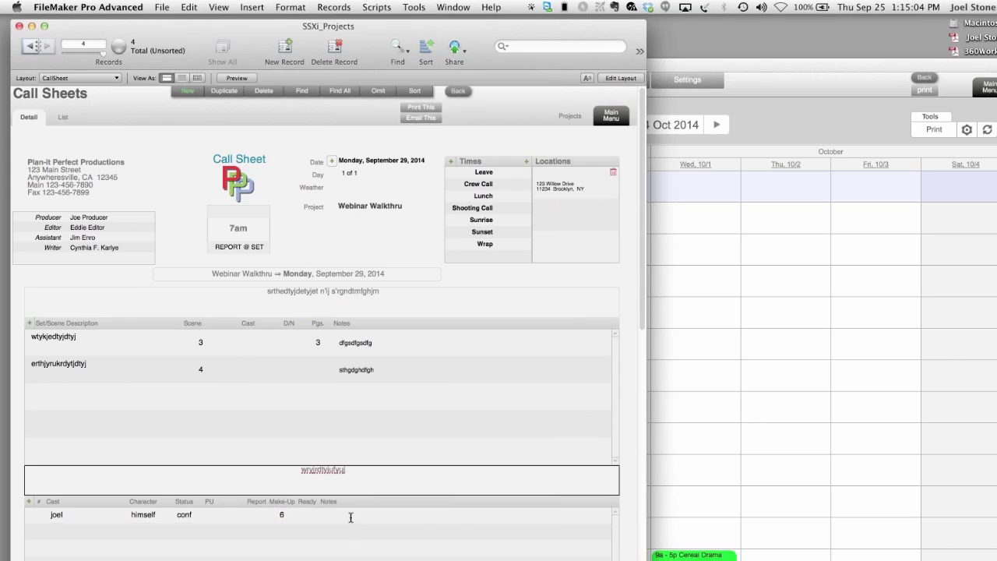
click(352, 517)
text(aerhtsjdtjfyjmfhj)
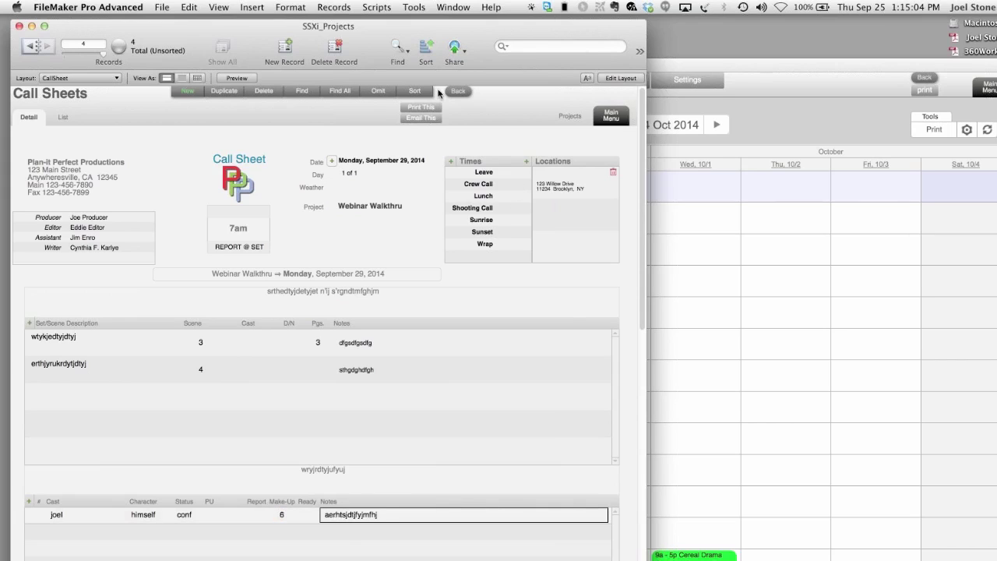
click(421, 108)
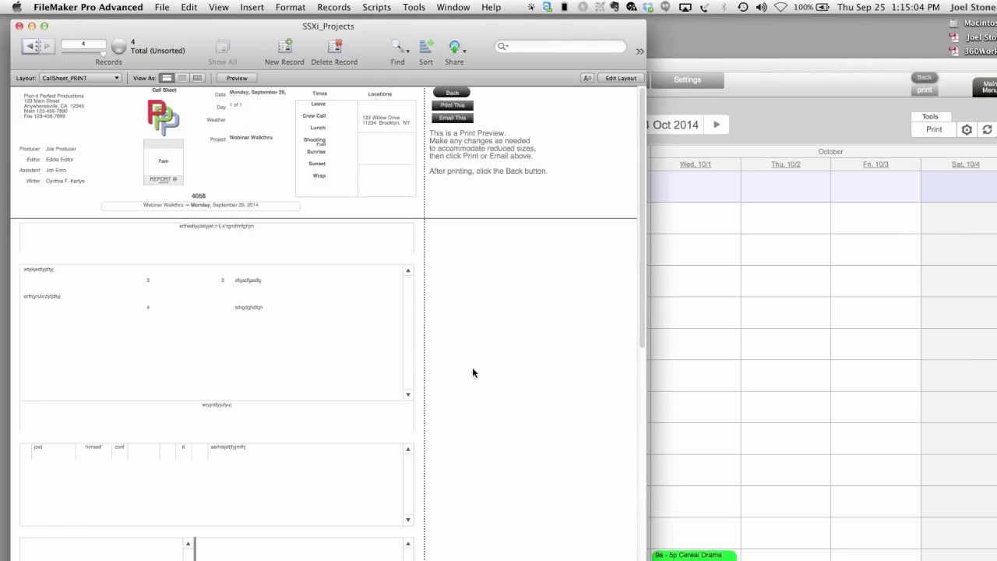
- Start emailing the call sheet, accept the page settings, and resume the paused script
click(440, 117)
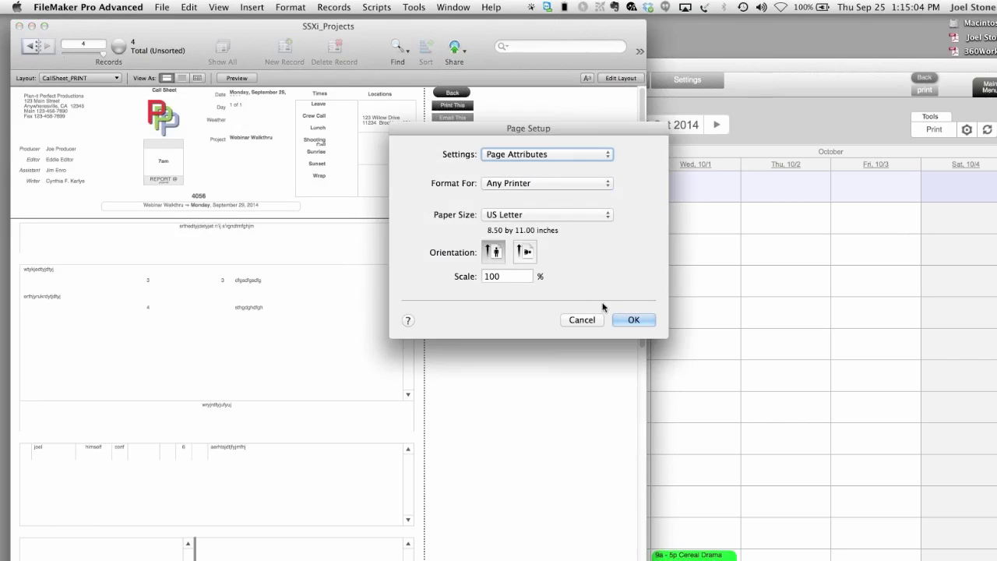
click(633, 320)
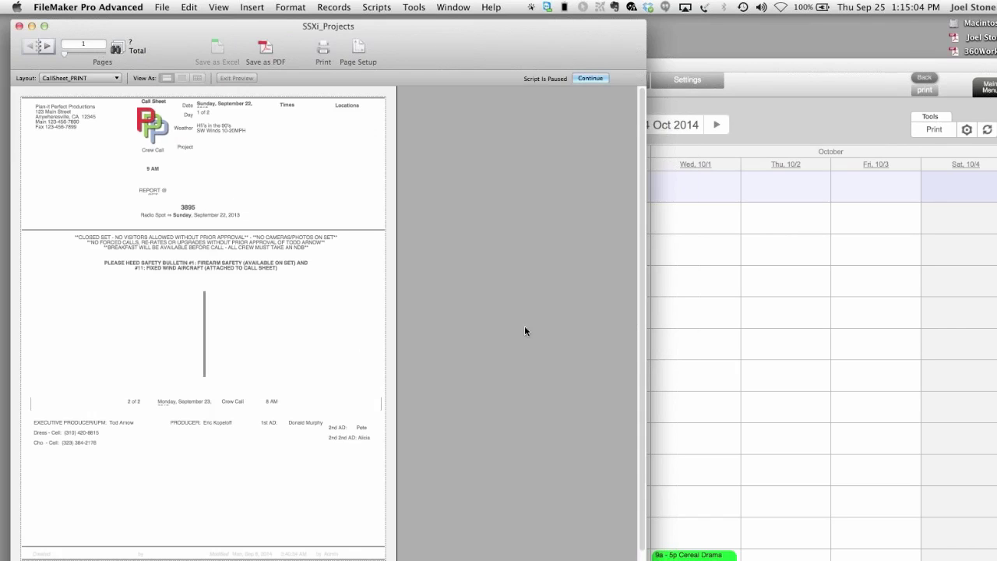
key(Return)
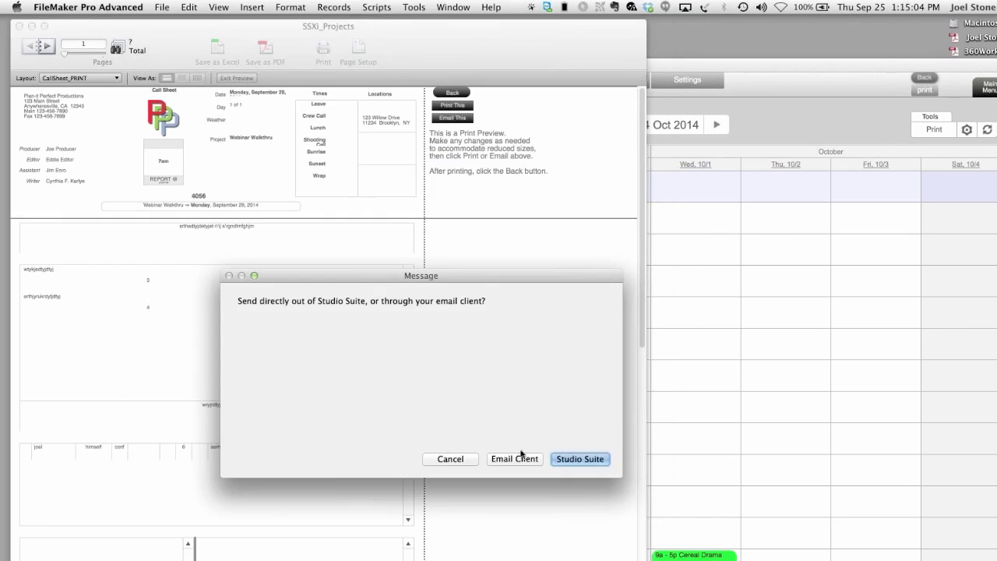
- Choose Studio Suite and enter recipients, then cancel the email and keep it for later
click(564, 460)
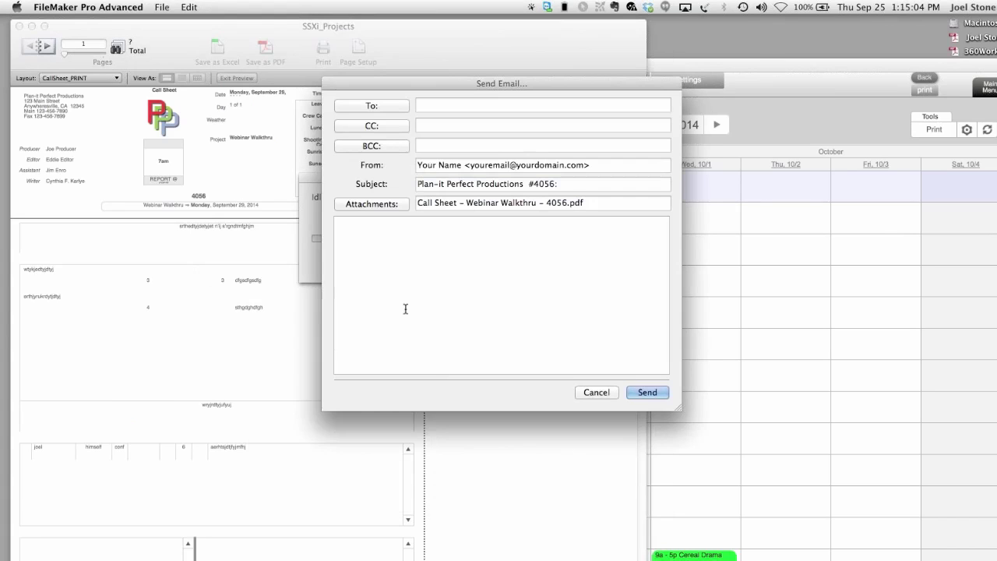
click(407, 107)
mouse_move(401, 120)
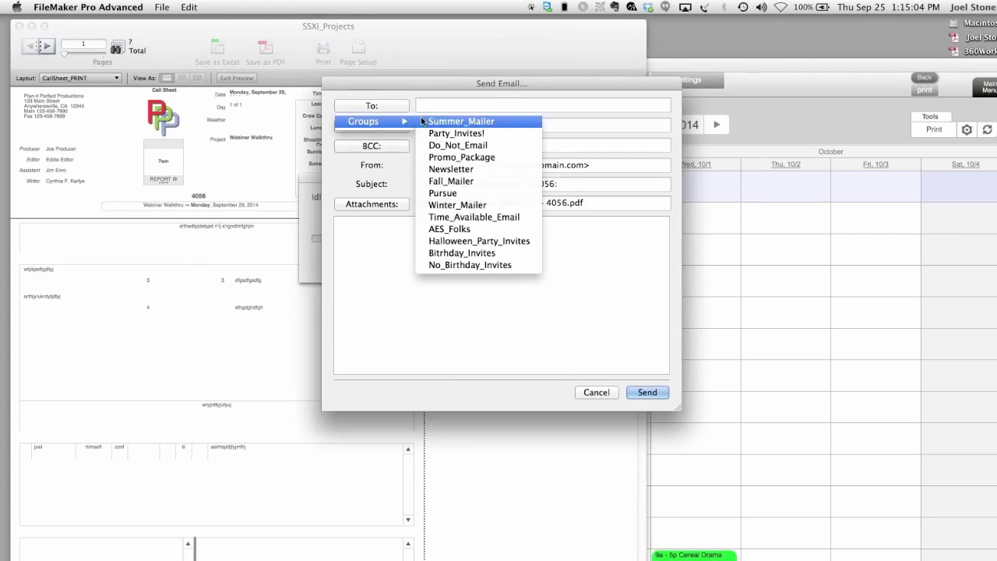
click(443, 104)
text(aerugh;jn;okjna;odgrasergsh)
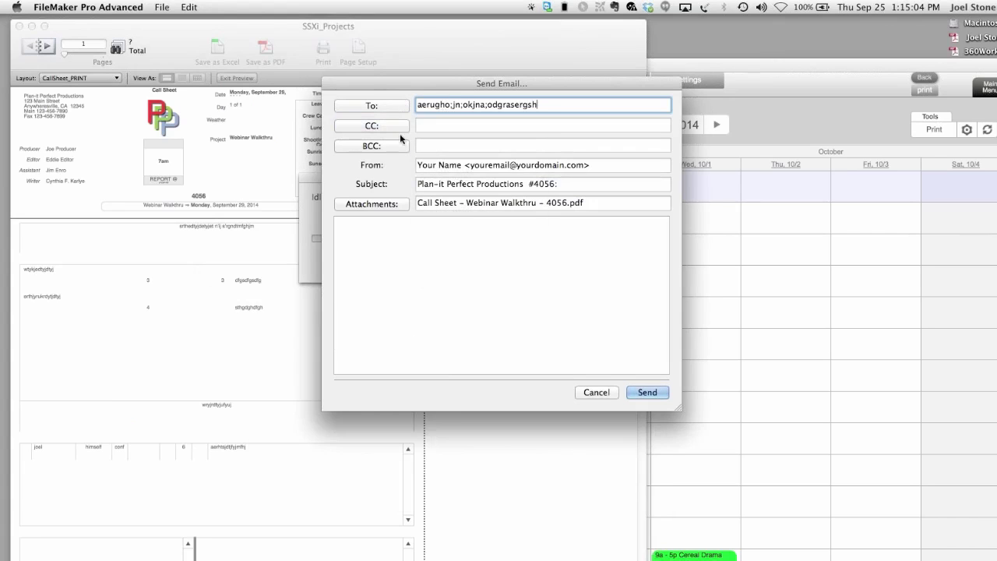
click(361, 226)
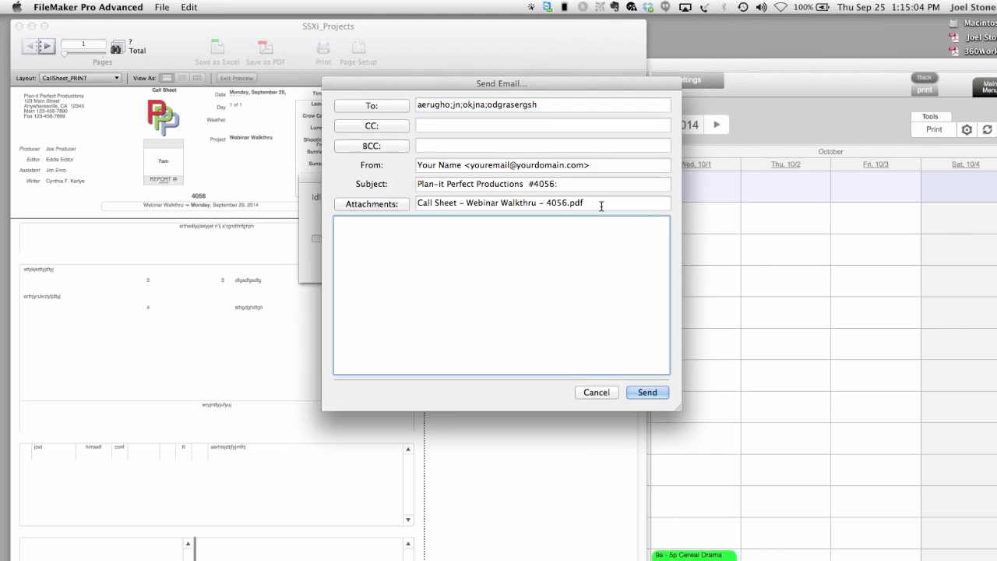
key(Escape)
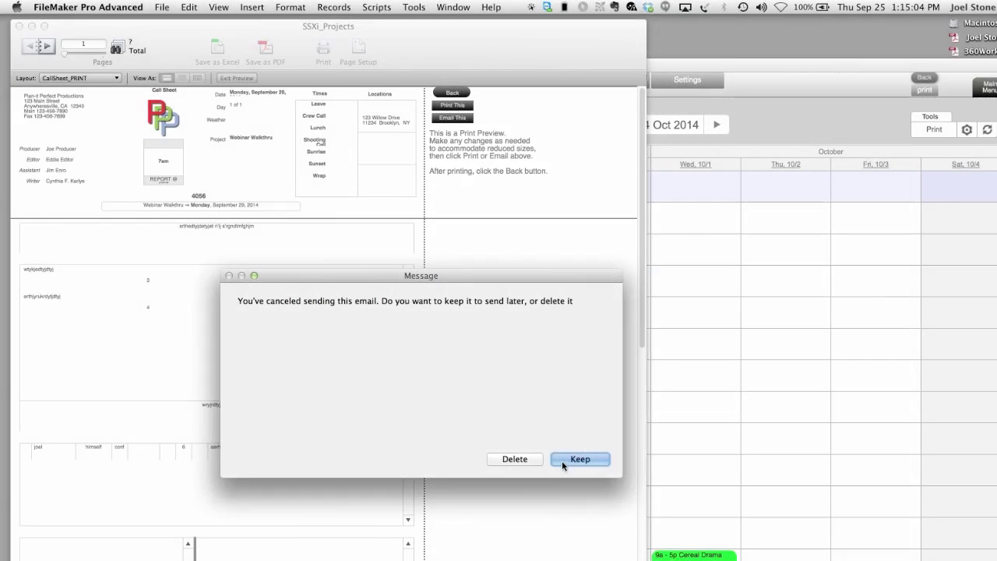
click(562, 461)
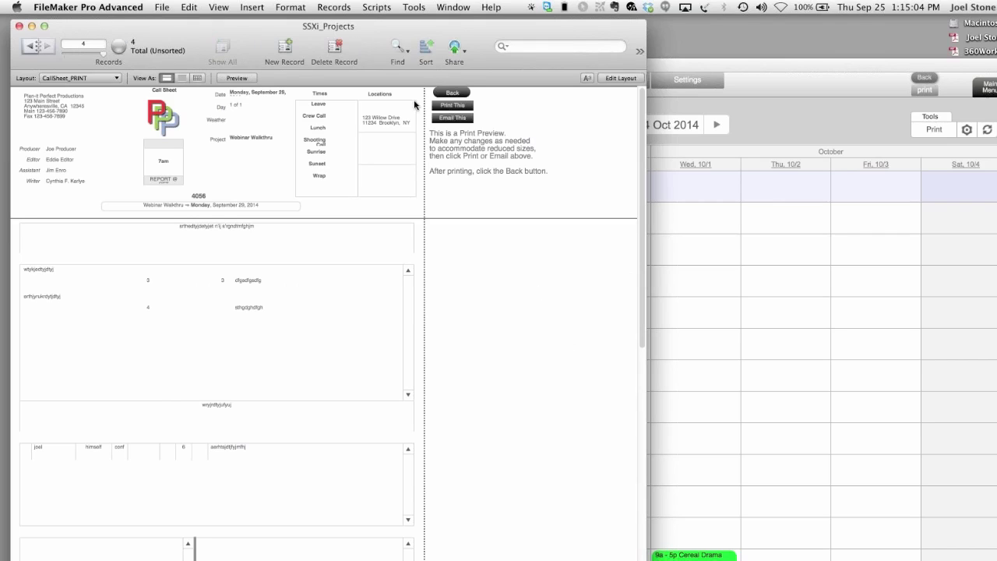
- Go back from the call sheet to the Webinar Walkthru project and view its setup and client info
click(448, 96)
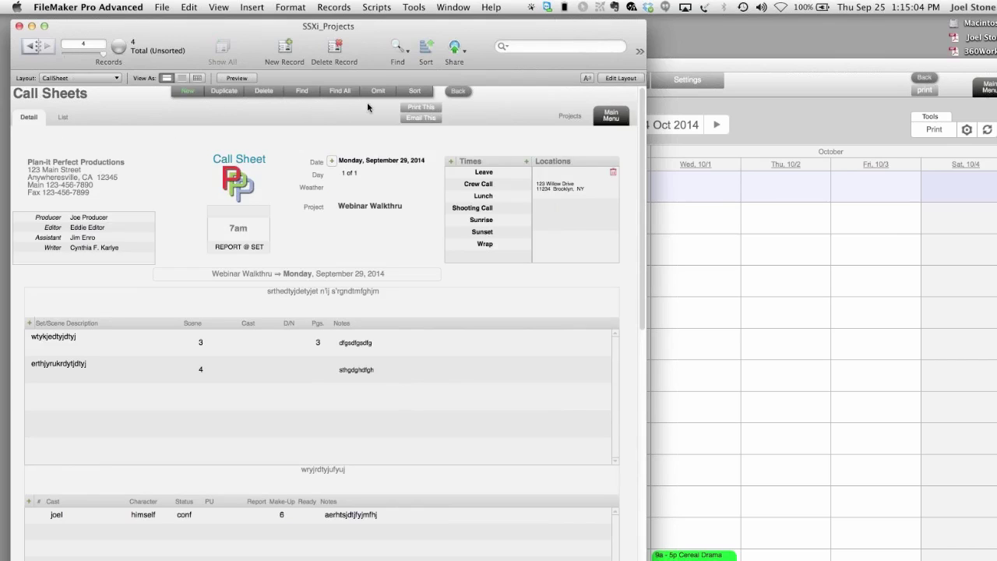
click(457, 91)
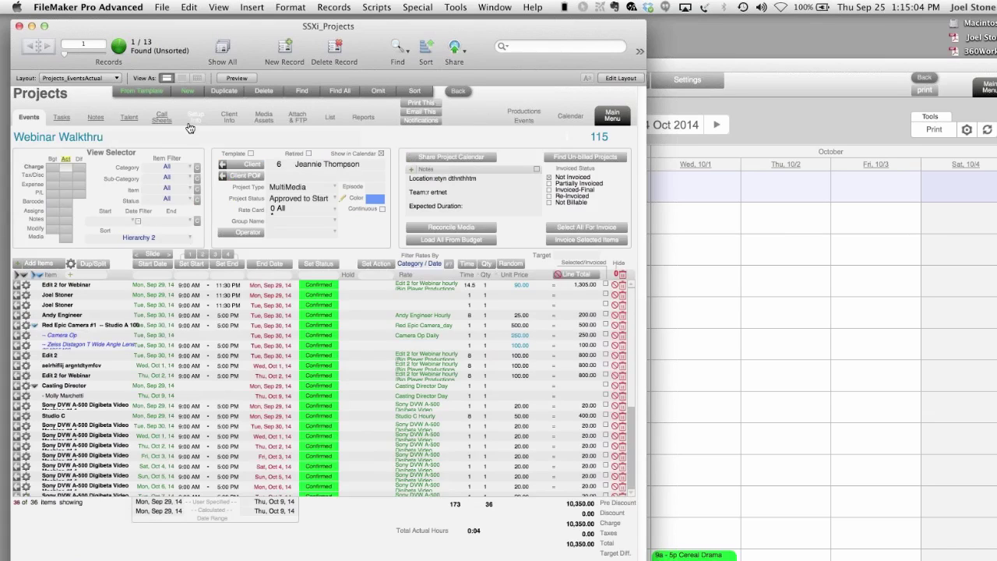
click(192, 123)
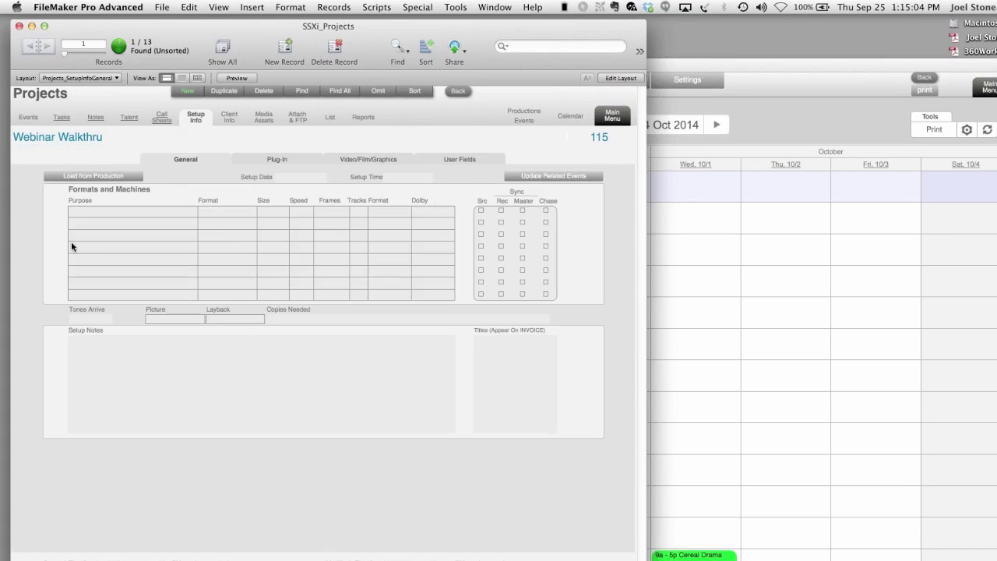
click(231, 129)
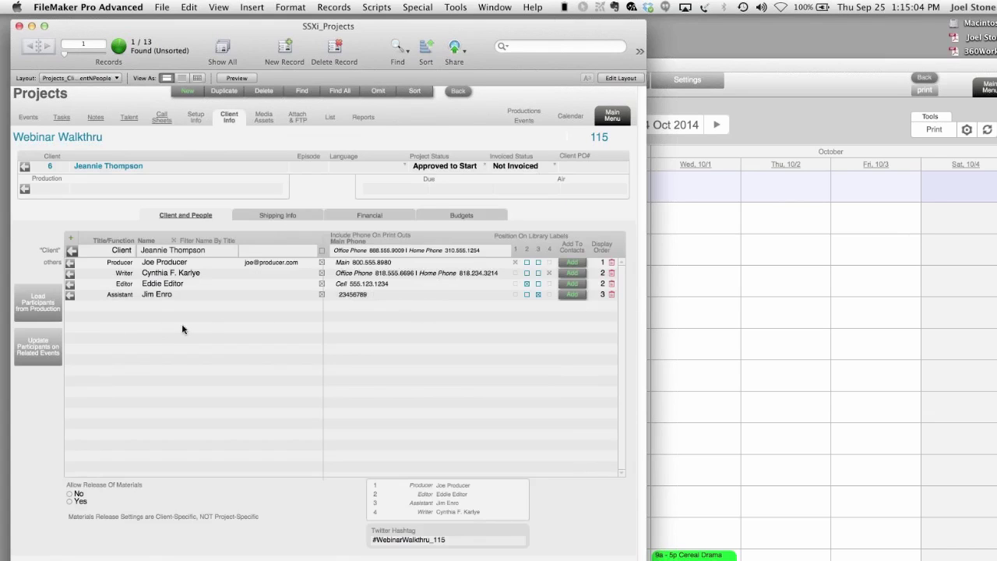
- Check the shipping and financial info, then start a new asset from the empty Media Assets list
click(267, 217)
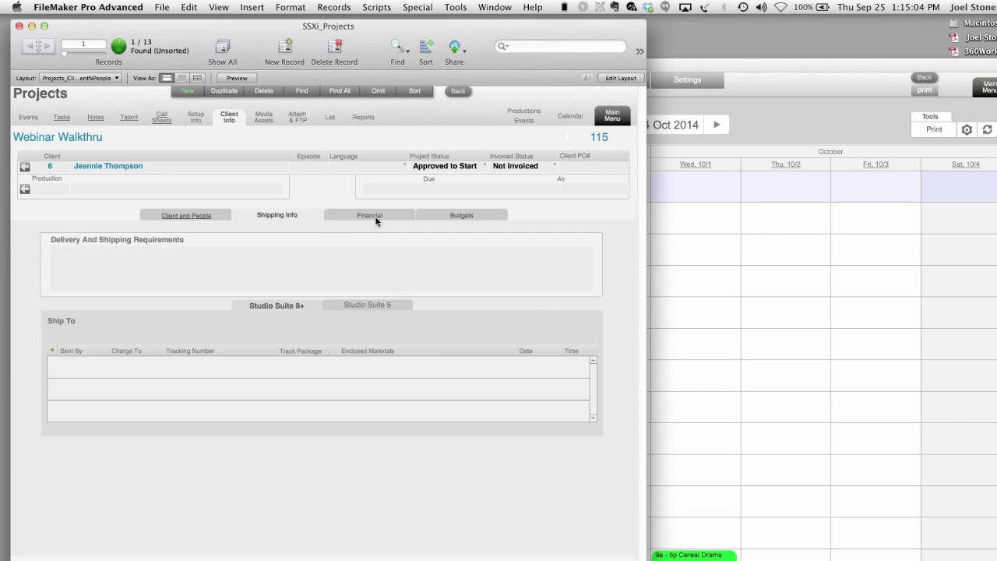
click(375, 217)
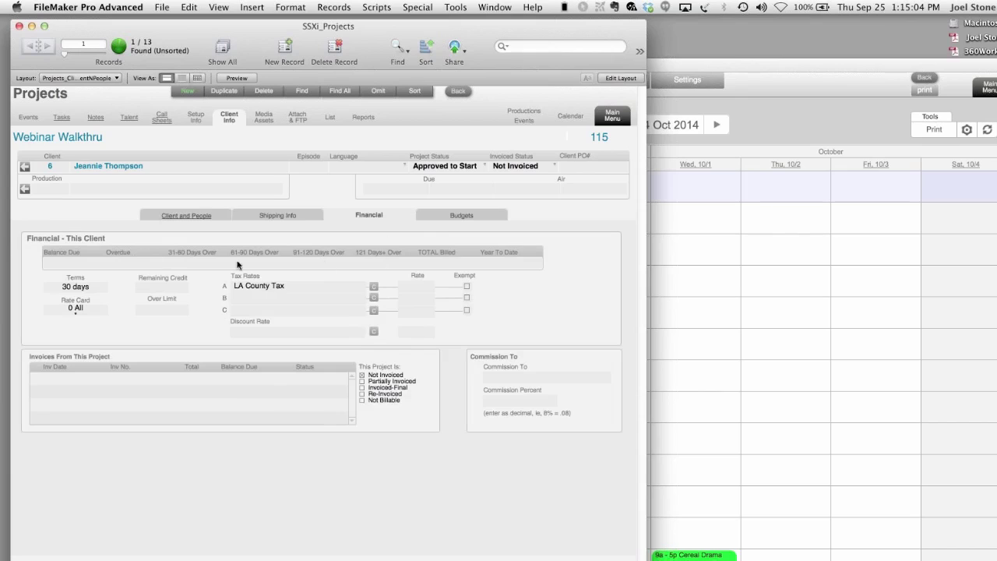
click(264, 117)
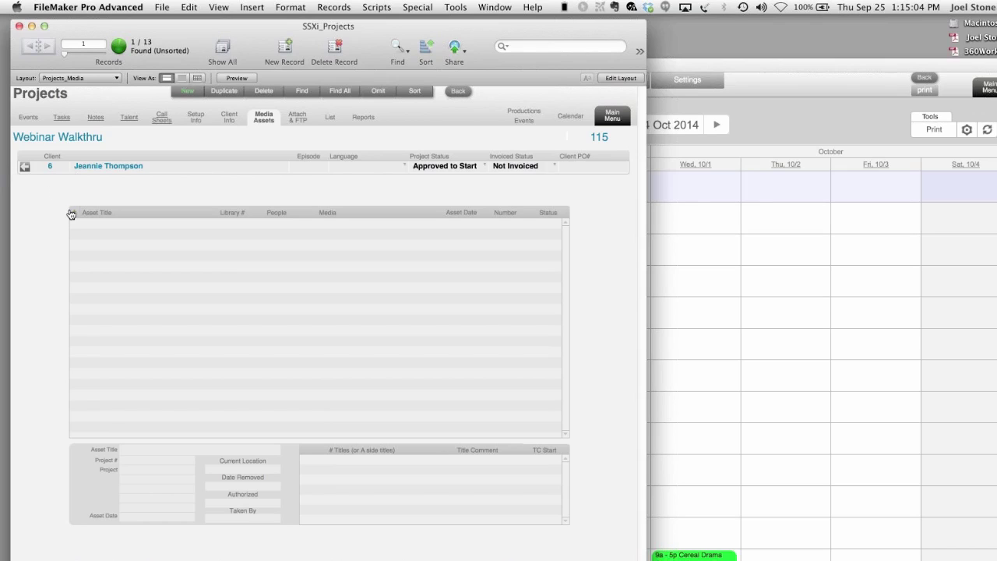
click(144, 217)
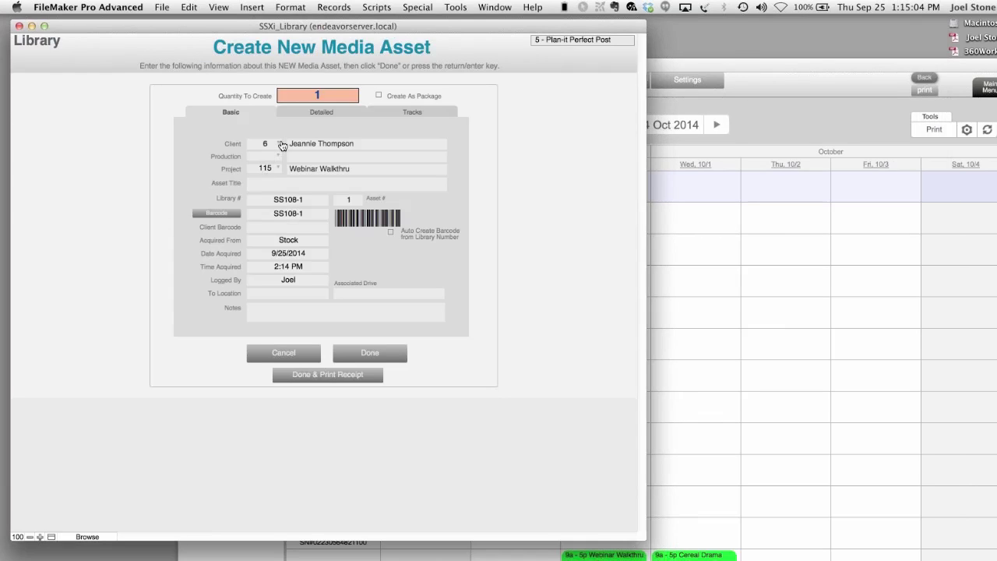
- Create three media assets (quantity 3) titled R1, R2 and D2, finishing with their receipt
text(3)
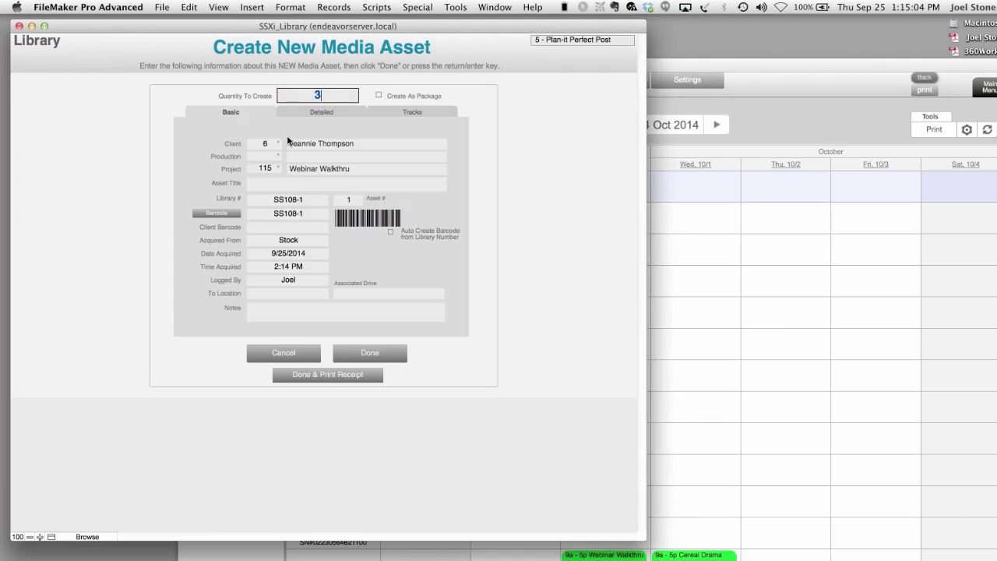
click(266, 185)
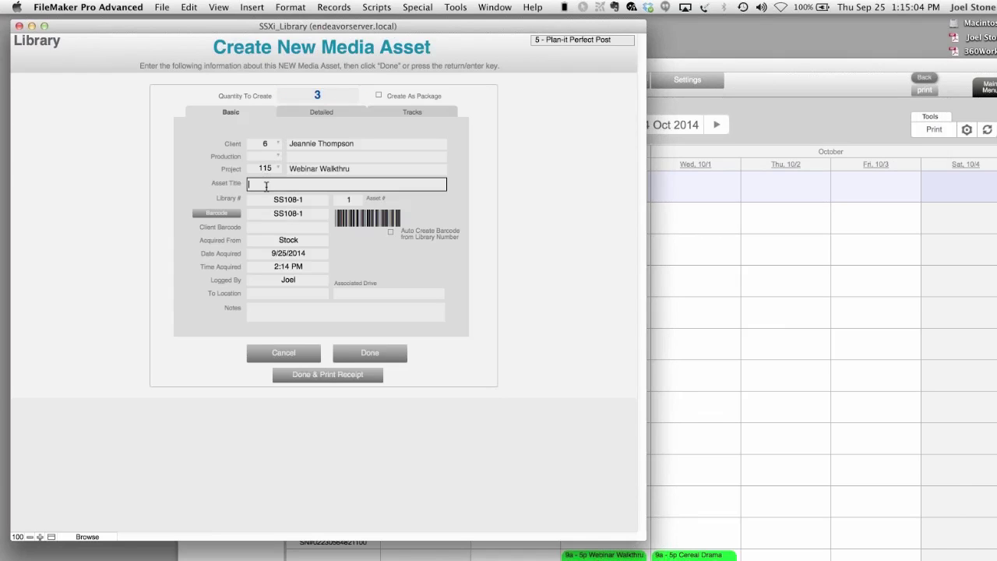
text(R1)
click(318, 377)
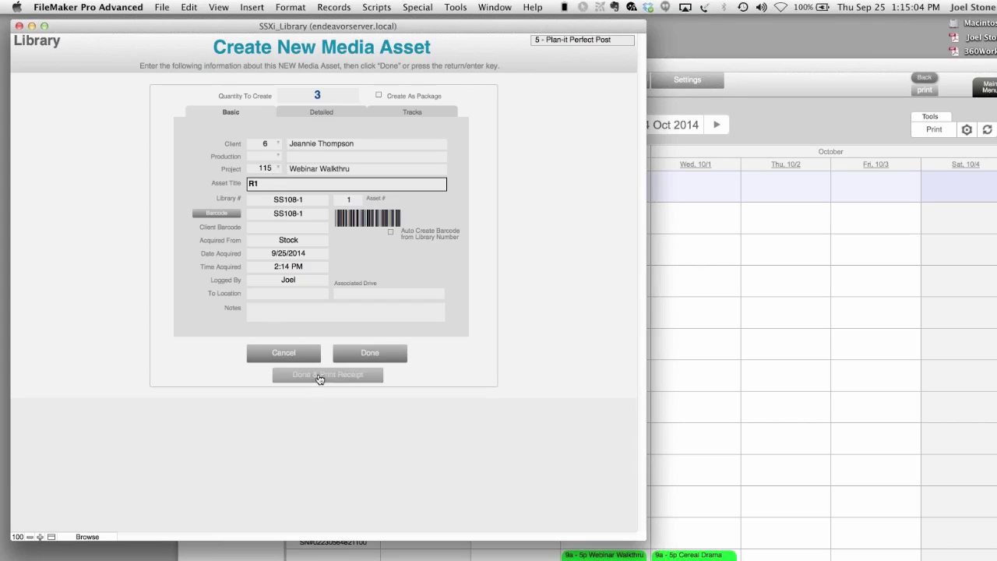
text(R2)
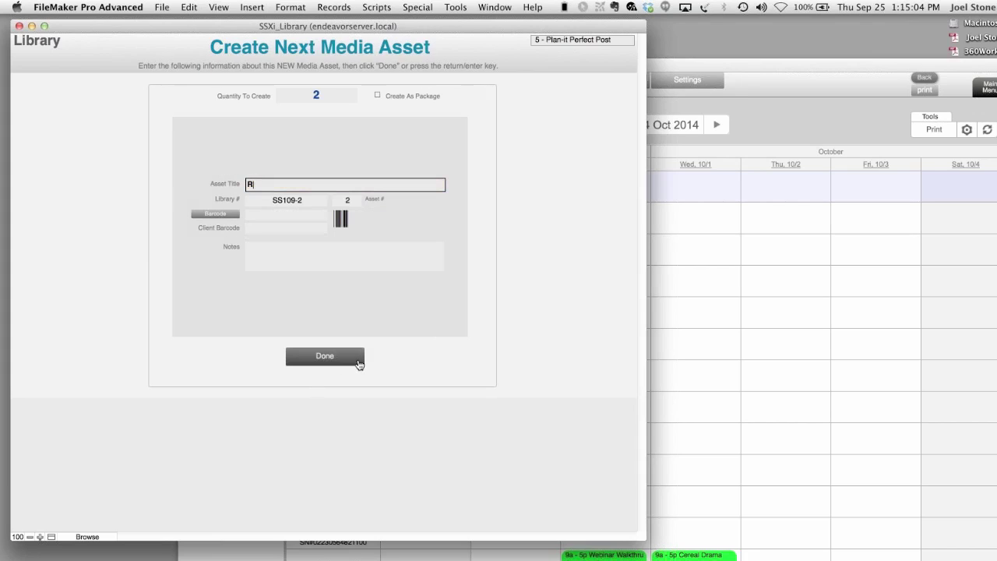
click(327, 362)
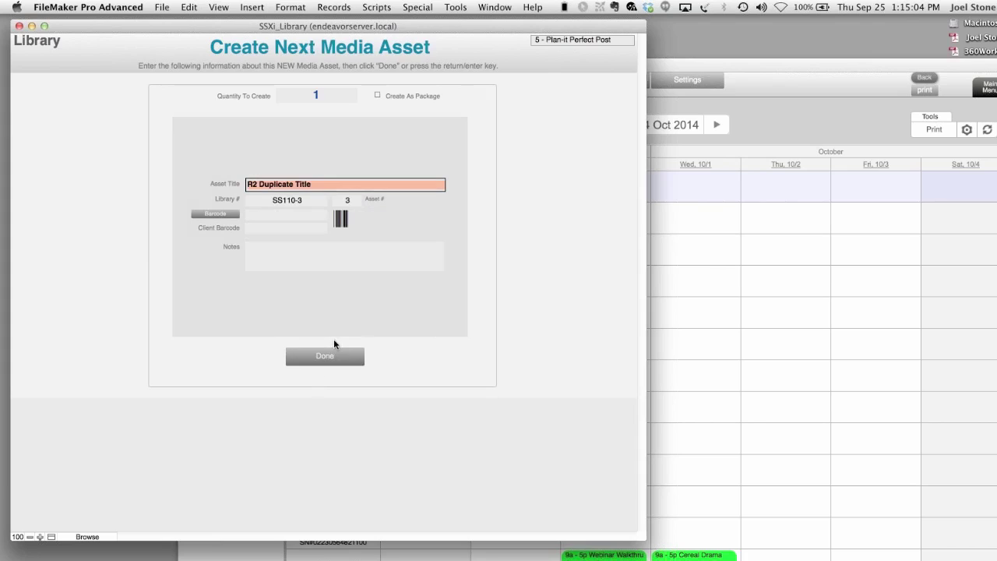
text(D2)
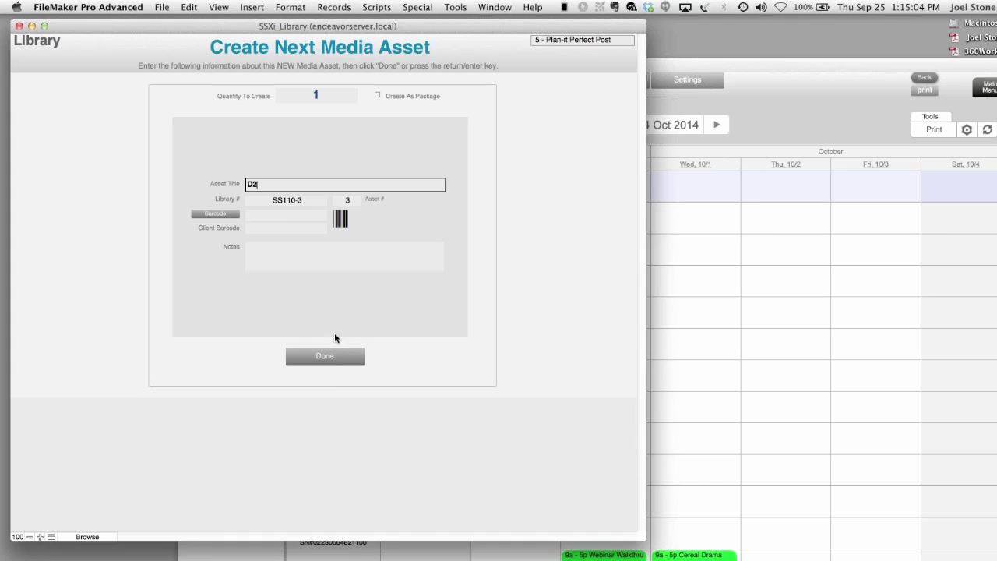
click(328, 358)
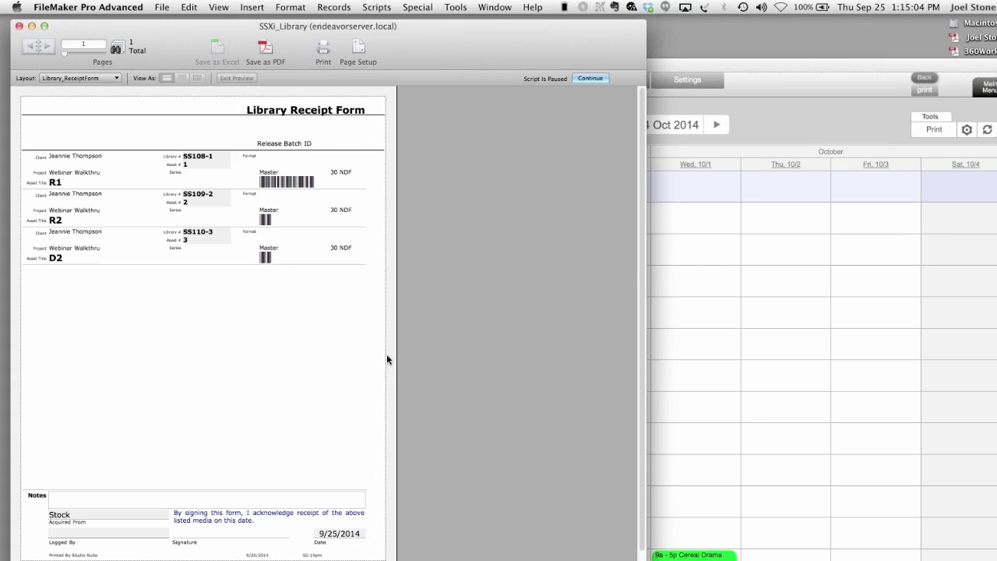
- Continue the receipt script, accept Page Setup, and cancel printing the Library Receipt Form
click(591, 78)
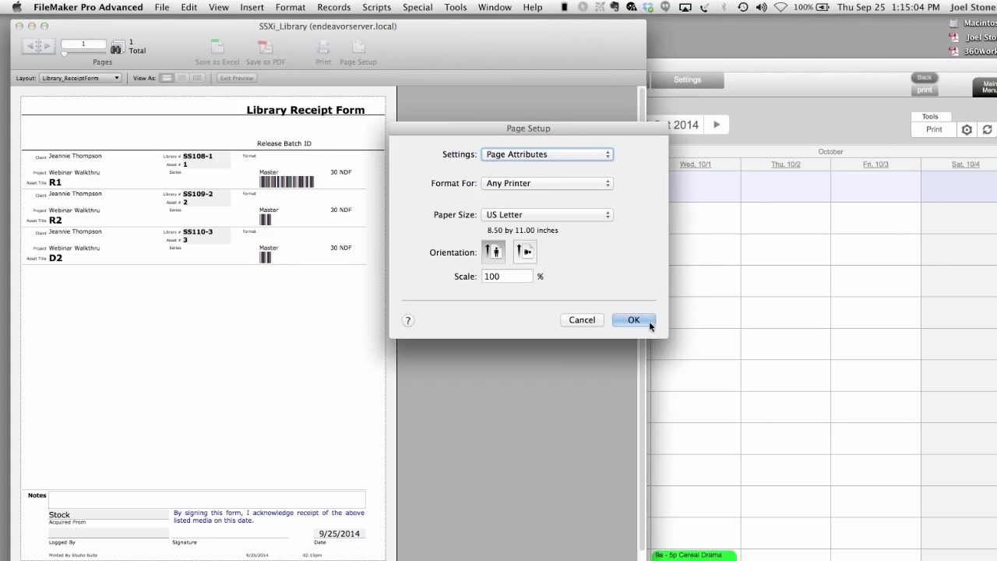
click(635, 320)
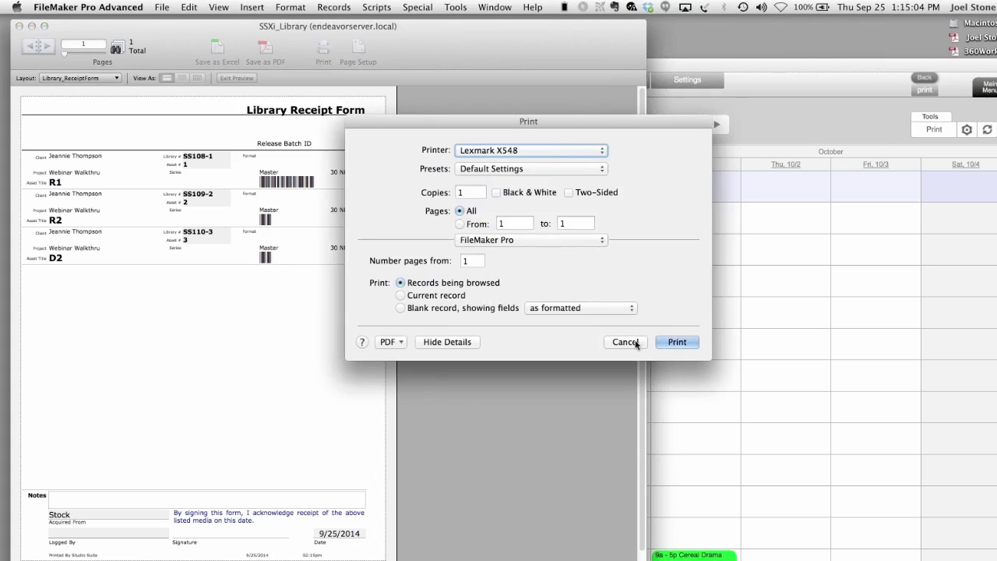
click(638, 343)
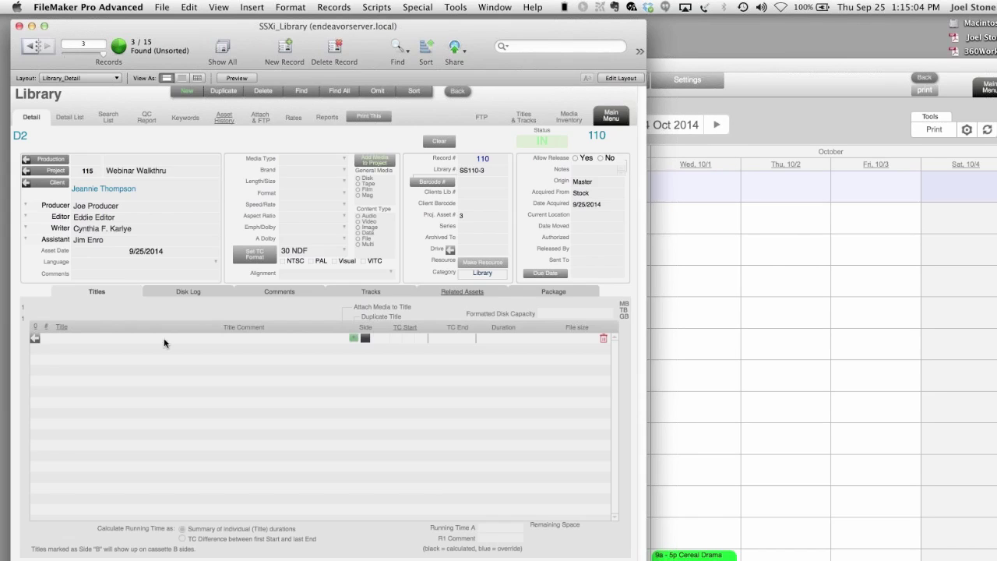
- Add the first two placeholder titles to D2's Titles list
click(73, 337)
text(ryjetyjdtyj)
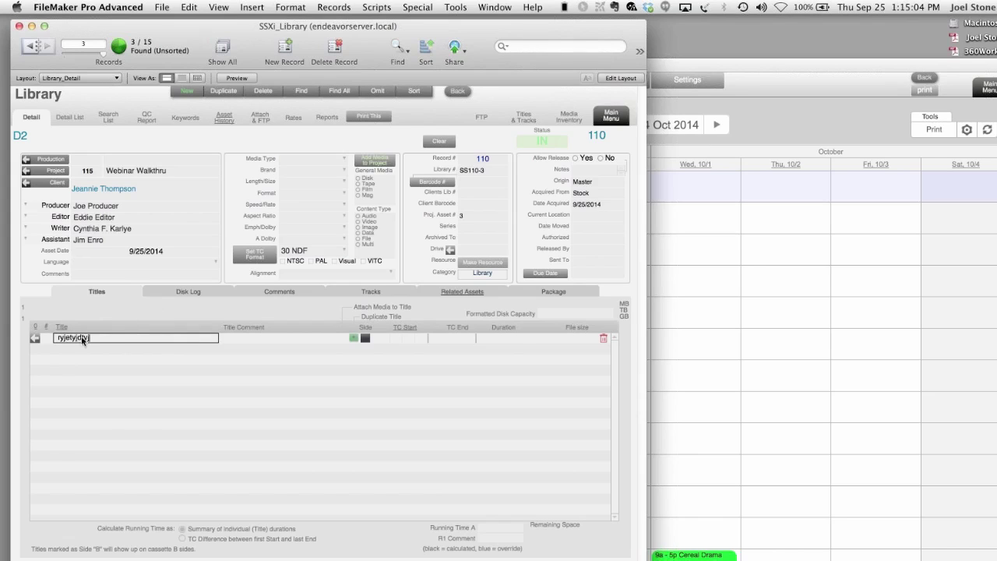
key(Return)
click(62, 349)
text(uykryuktuikkgy)
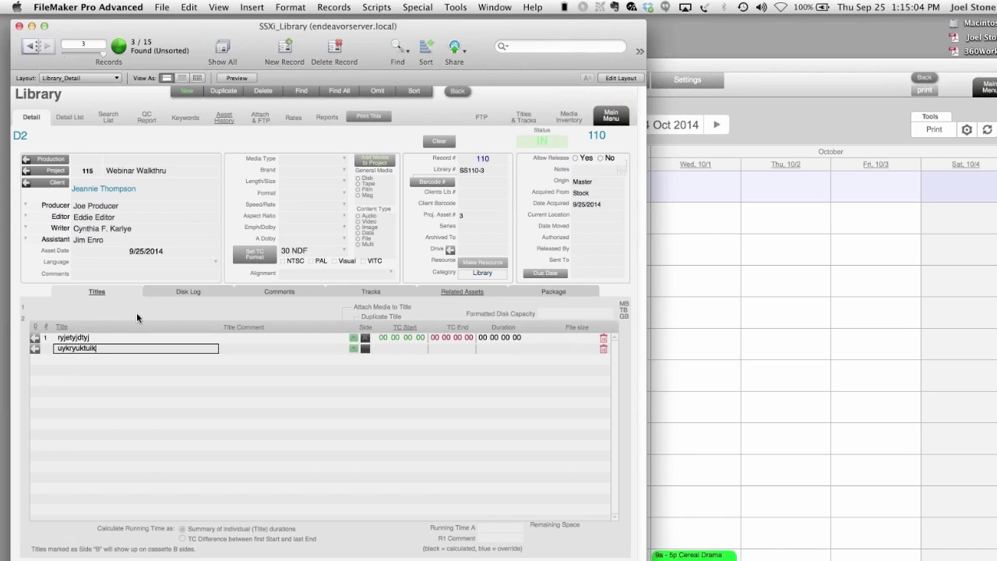
key(Return)
key(Return)
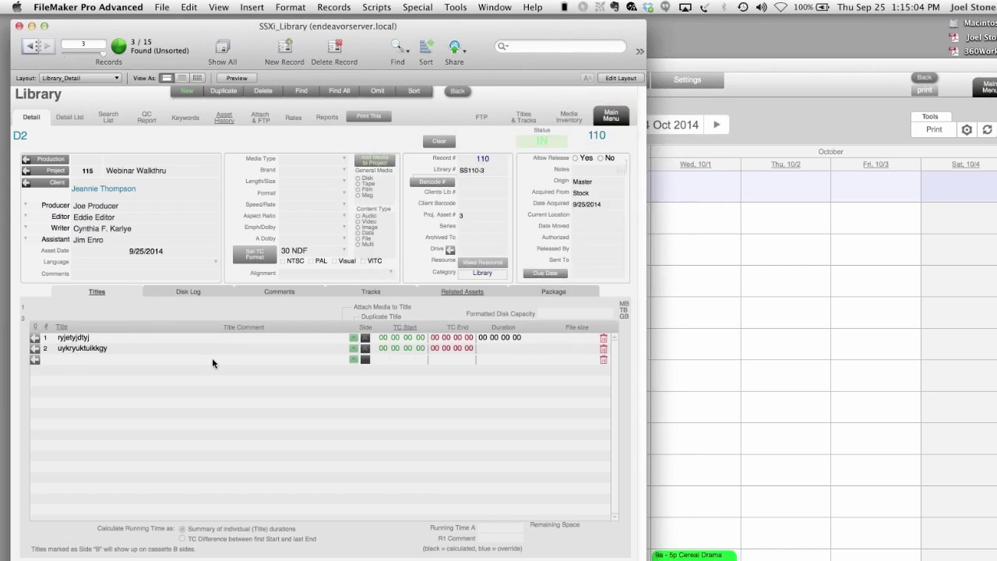
- Add the third and fourth placeholder titles, then show the asset's print options
click(106, 357)
text(ryjkguilyik.hjk.hj.)
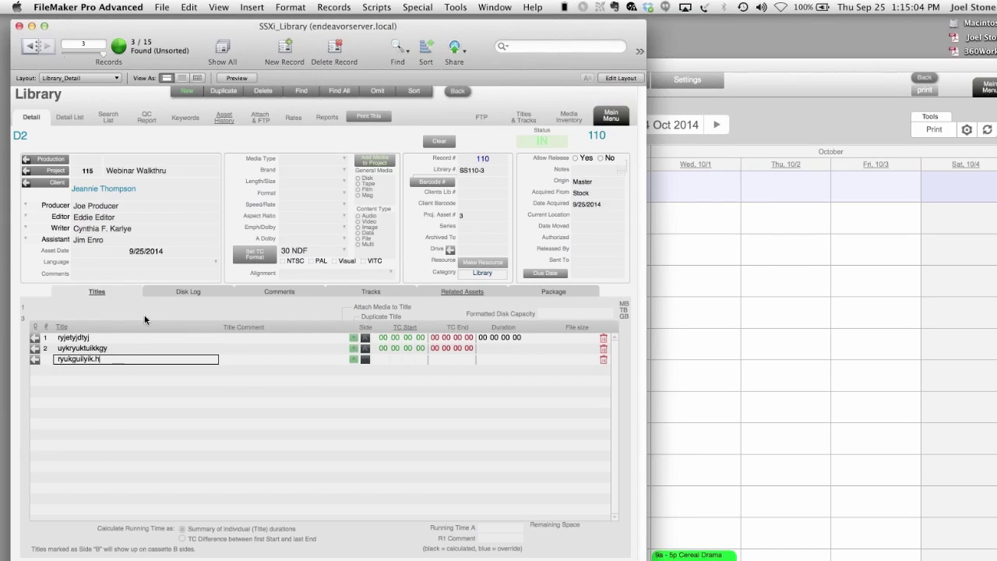
key(Return)
click(66, 370)
text(srthdtyjfyil)
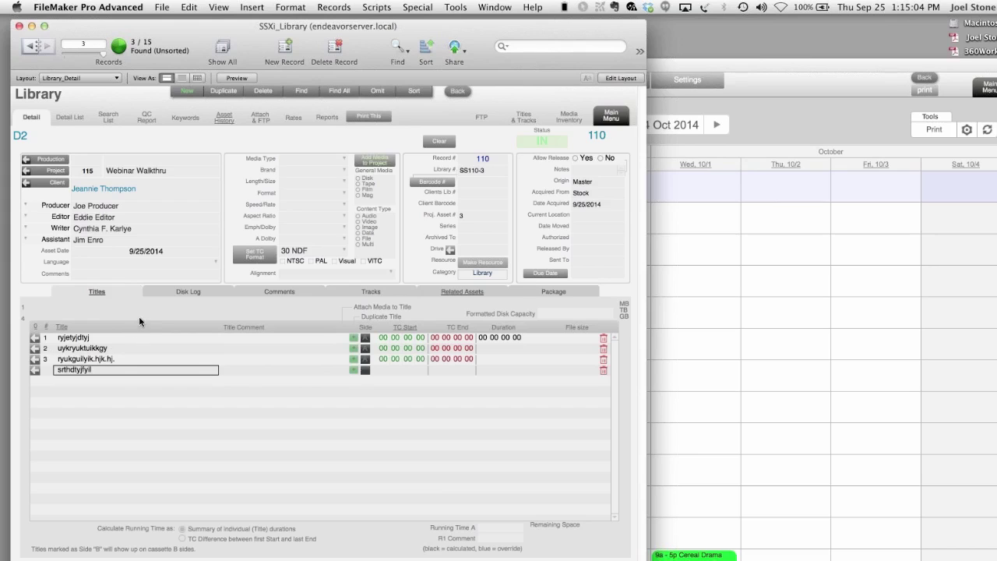
key(Return)
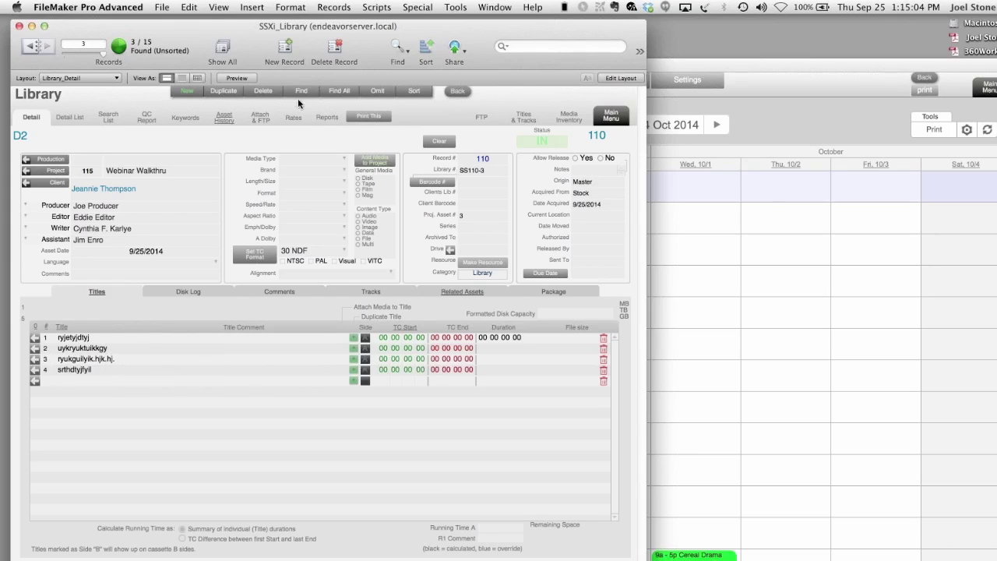
click(328, 118)
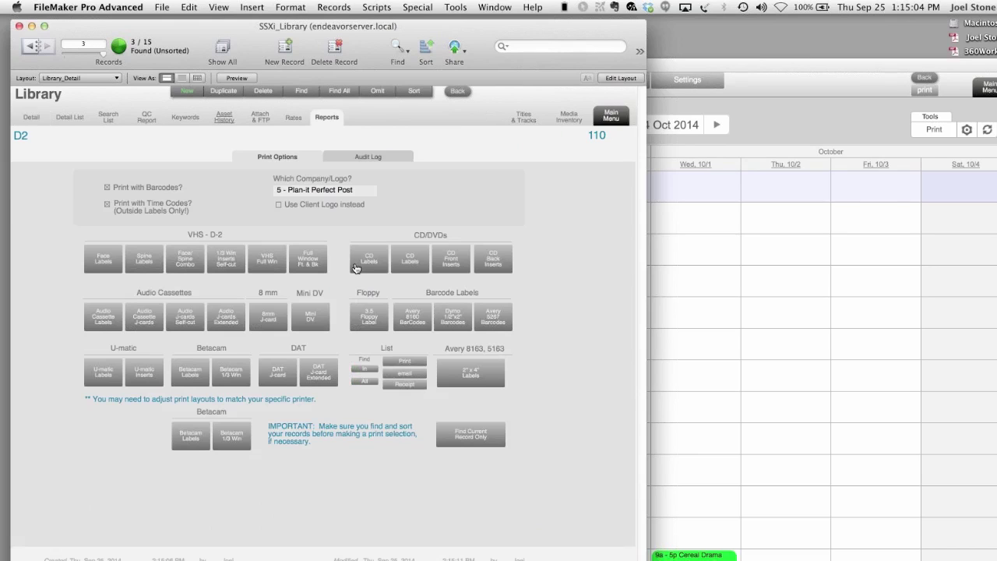
- Preview and cancel D2's CD Labels and CD Front Inserts, check the company list, and return to Detail
click(387, 260)
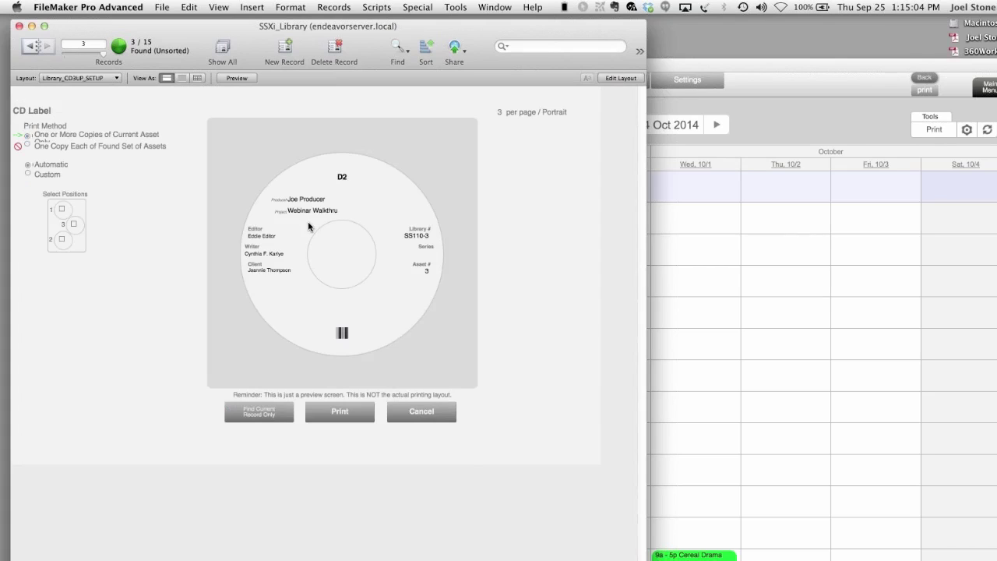
click(420, 423)
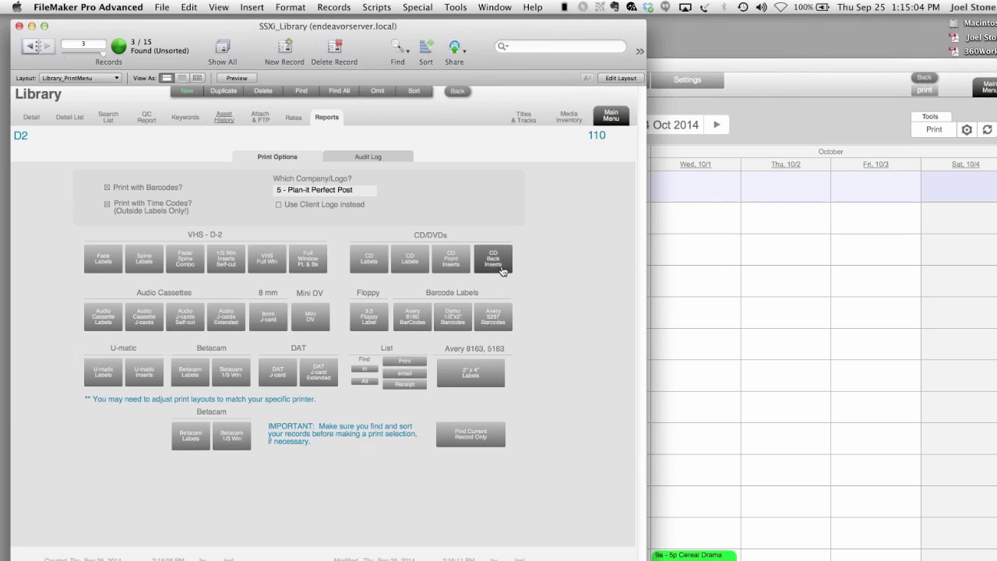
click(460, 263)
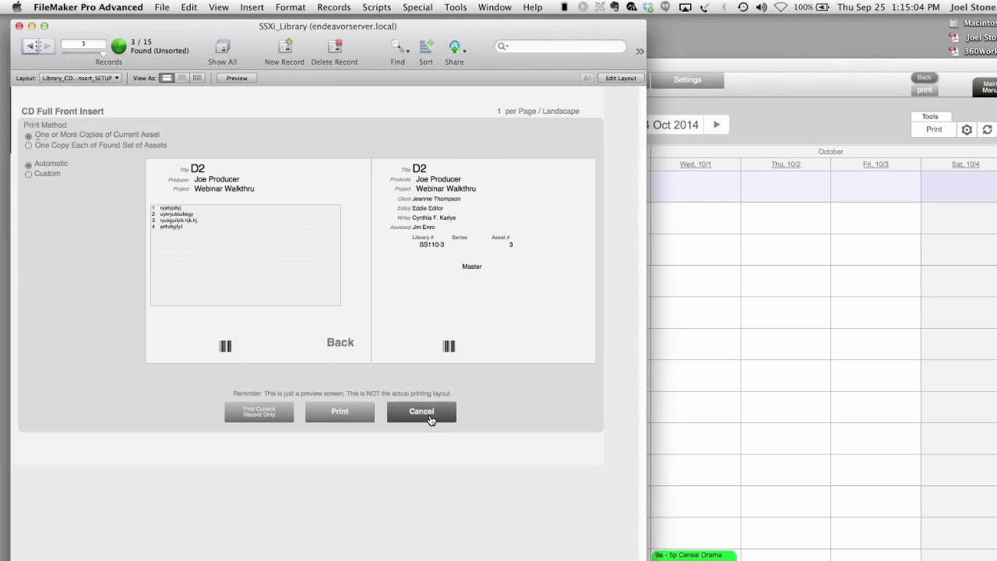
click(429, 420)
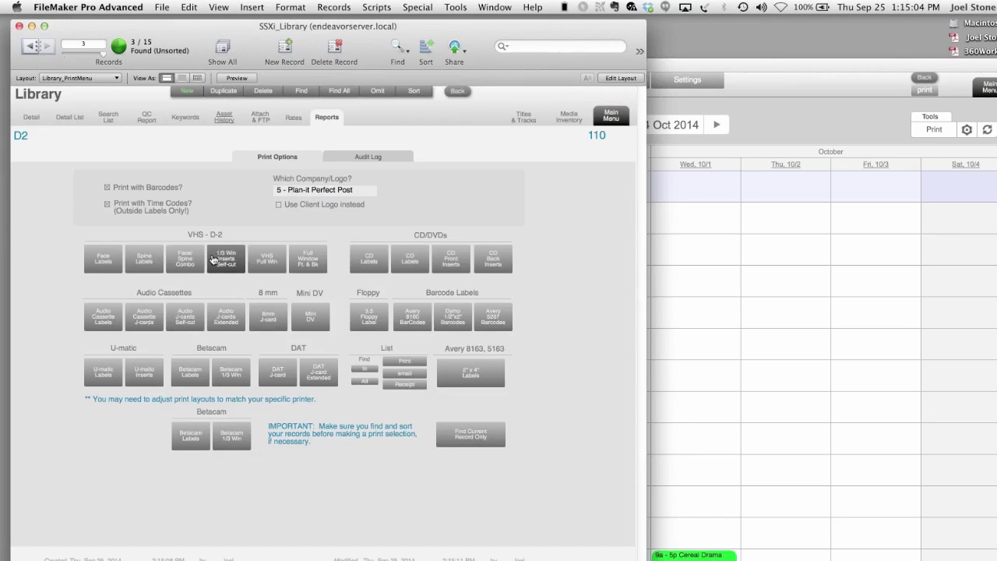
click(290, 192)
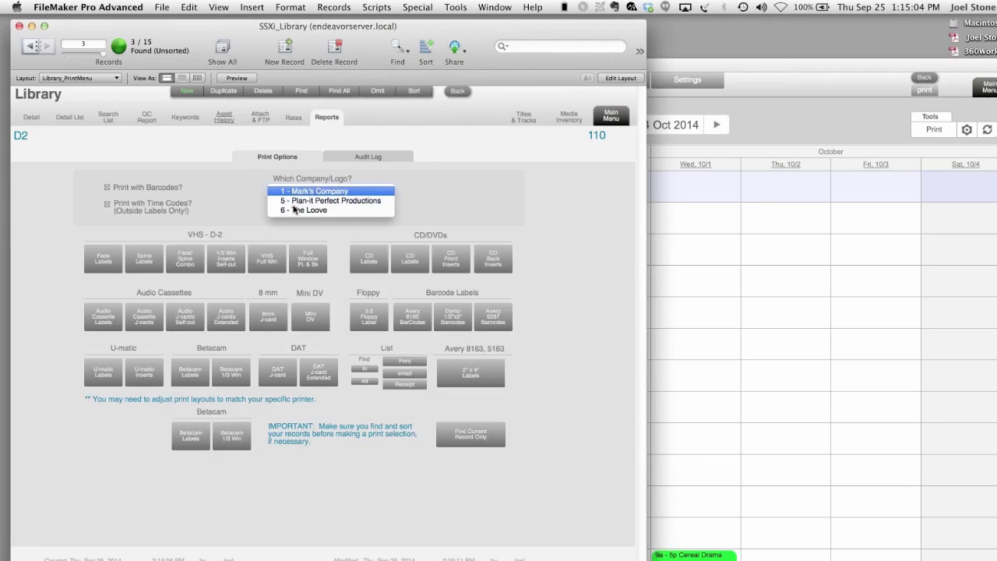
click(232, 183)
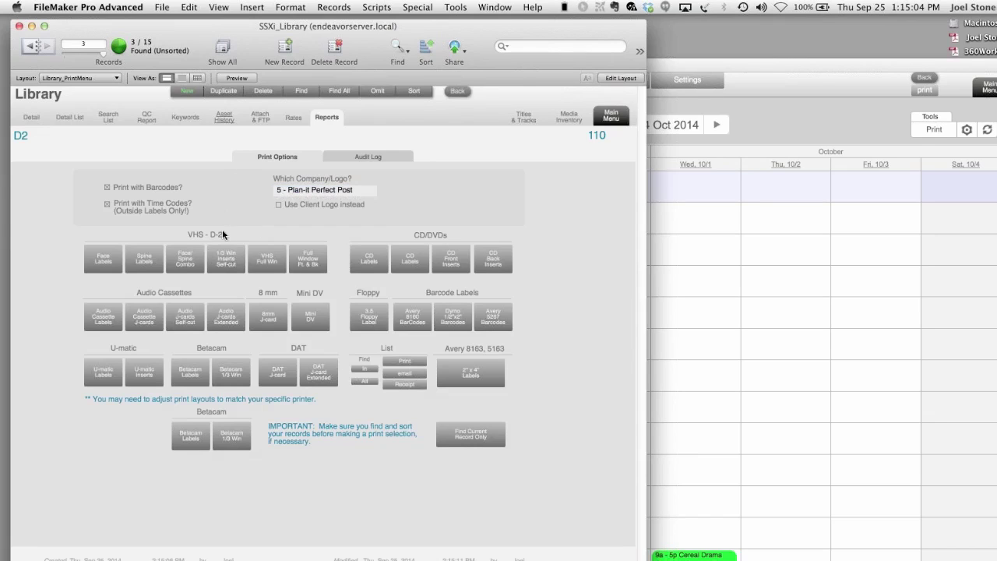
click(31, 117)
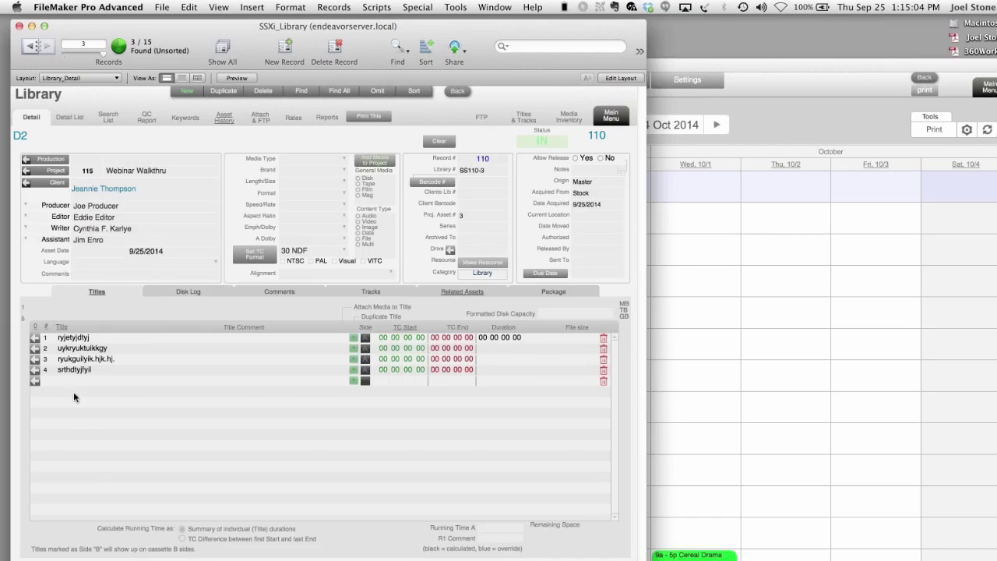
- Log the Introducing_Final_Cut_Pro folder into D2's Disk Log with Timecode Begin, Timecode End and Image Description metadata
click(200, 292)
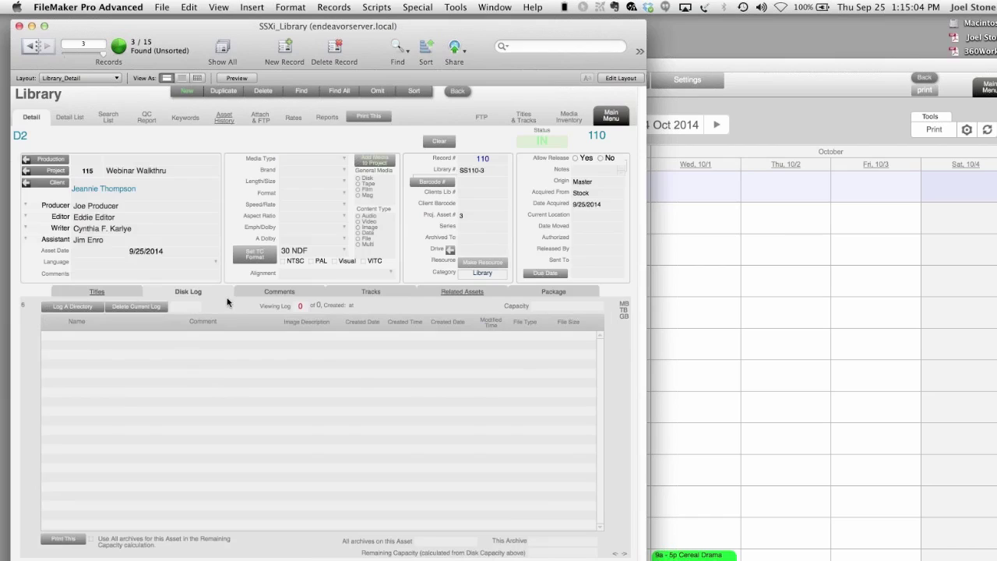
click(78, 308)
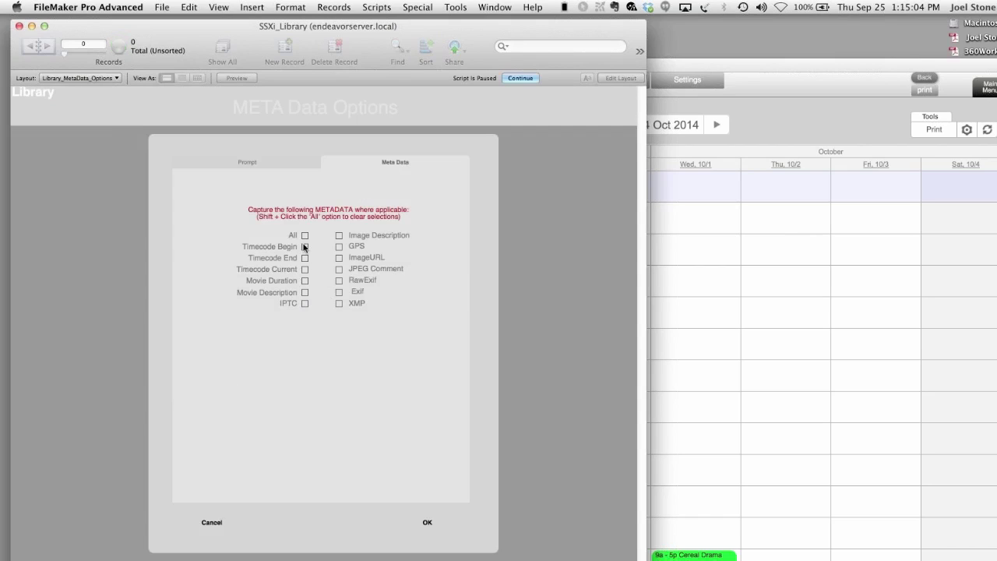
click(304, 247)
click(305, 259)
click(340, 236)
click(423, 531)
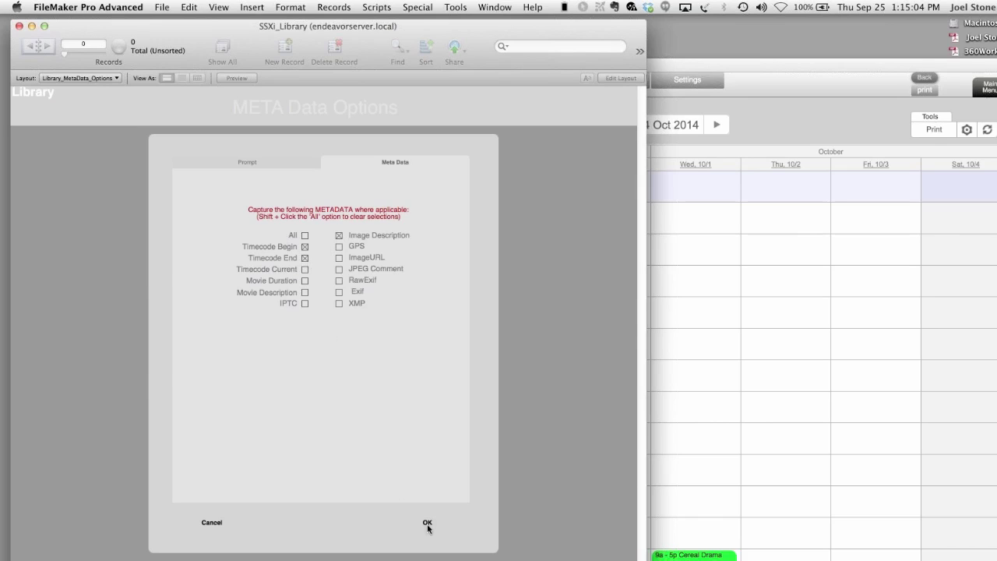
scroll(615, 319, down, 3)
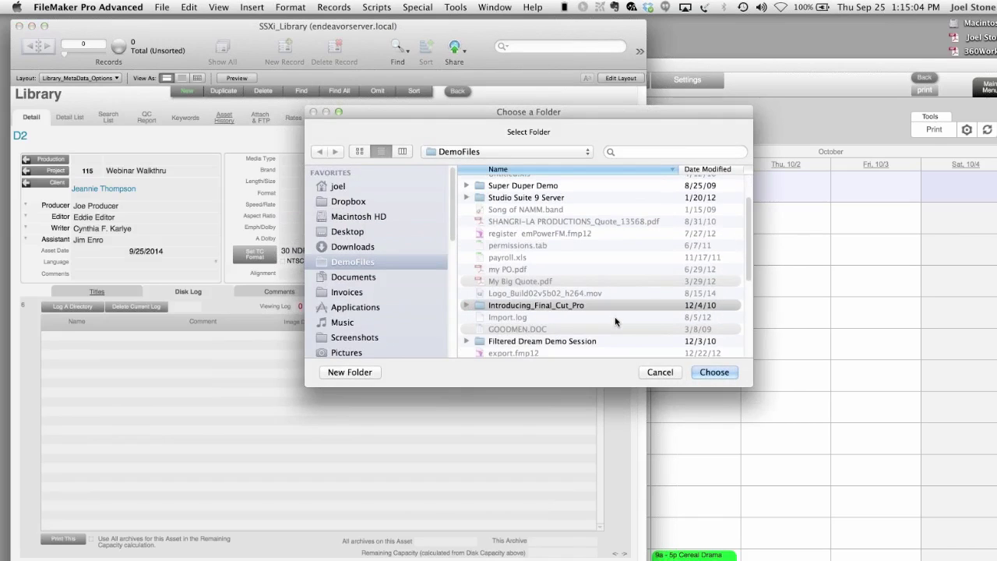
click(524, 306)
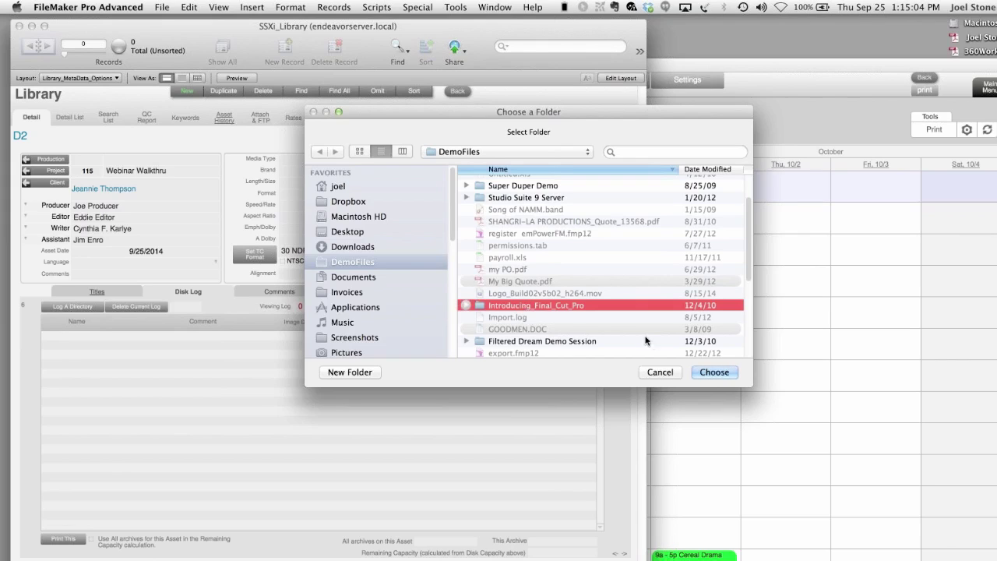
click(705, 376)
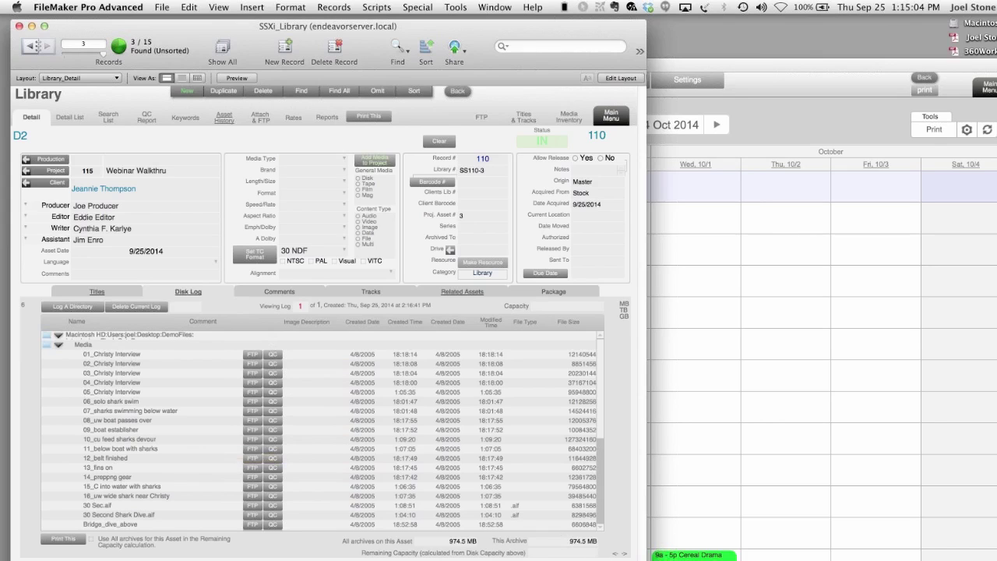
- Widen the window, set the metadata column to Timecode Begin, and launch the 06_solo shark swim row
drag(645, 559, 862, 560)
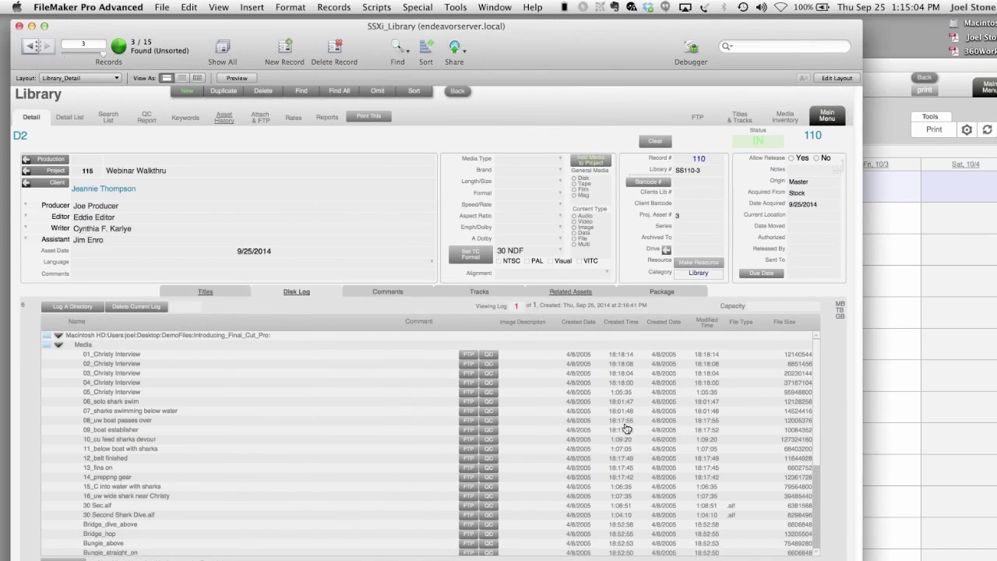
click(527, 326)
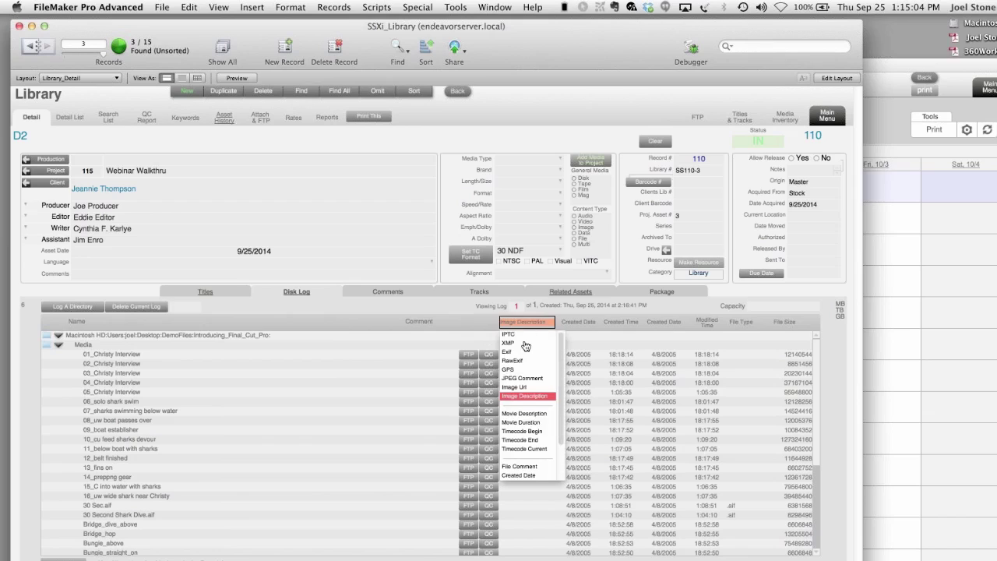
click(523, 430)
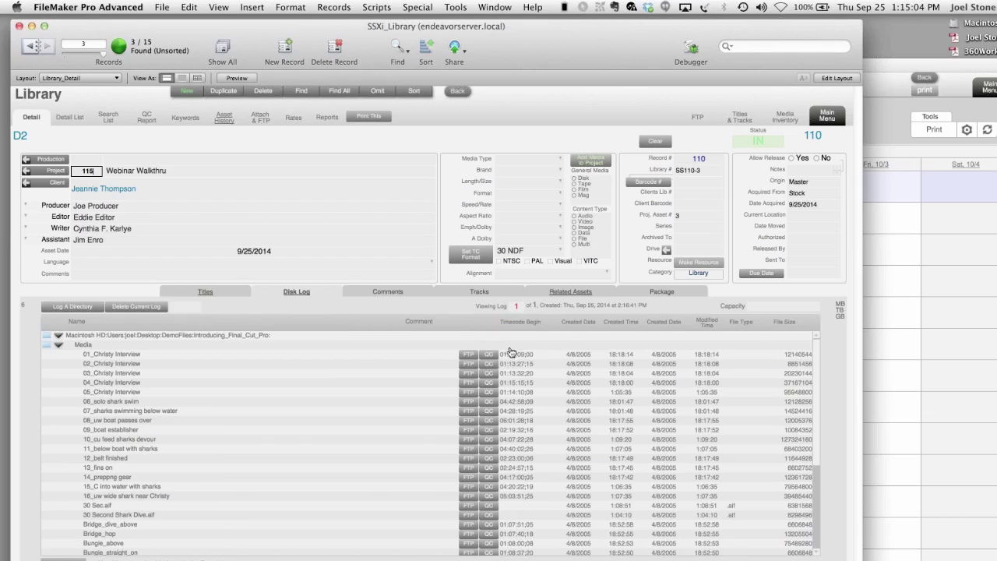
click(123, 403)
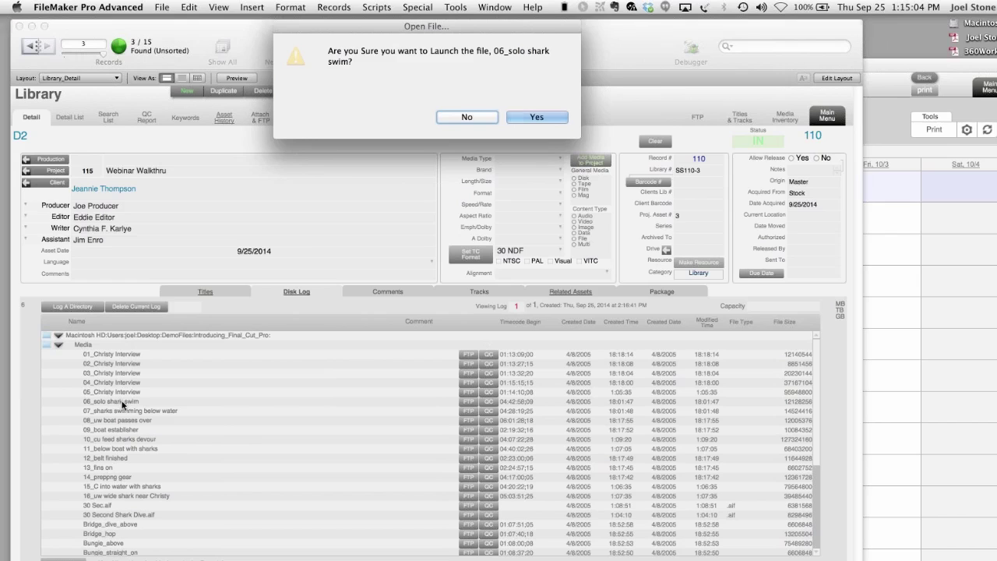
- Confirm launching 06_solo shark swim, watch it in QuickTime Player, close it, and return to FileMaker
click(537, 117)
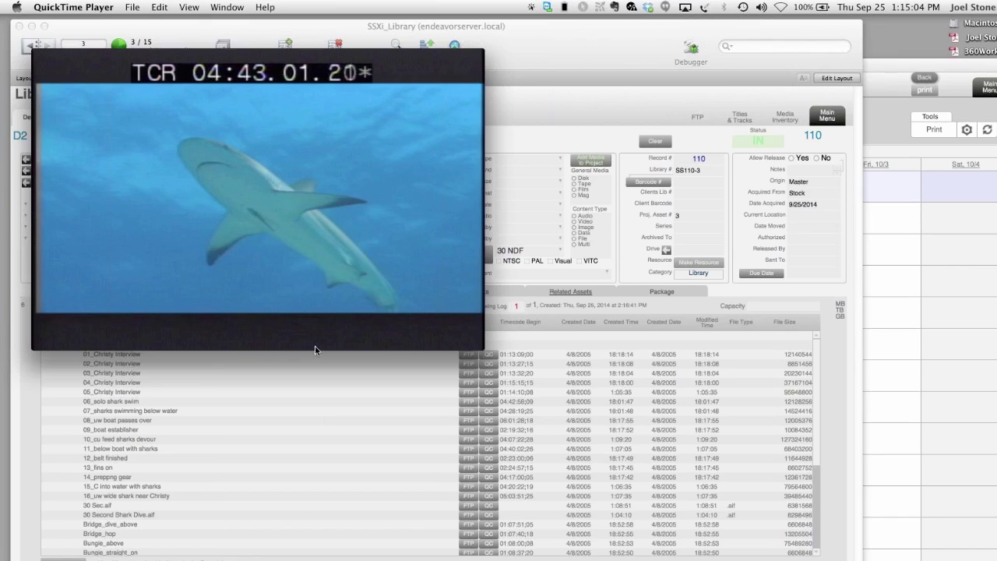
click(40, 56)
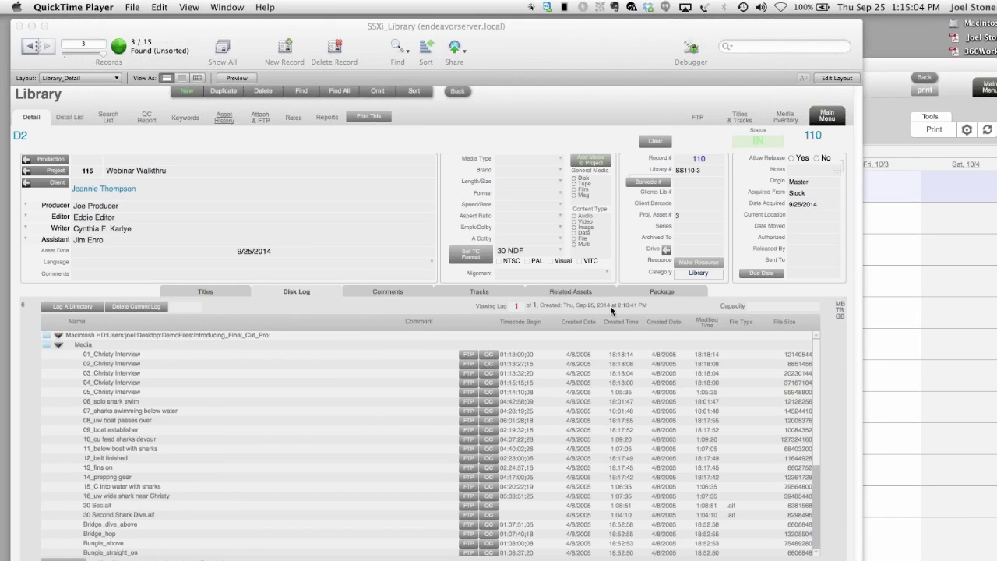
click(678, 252)
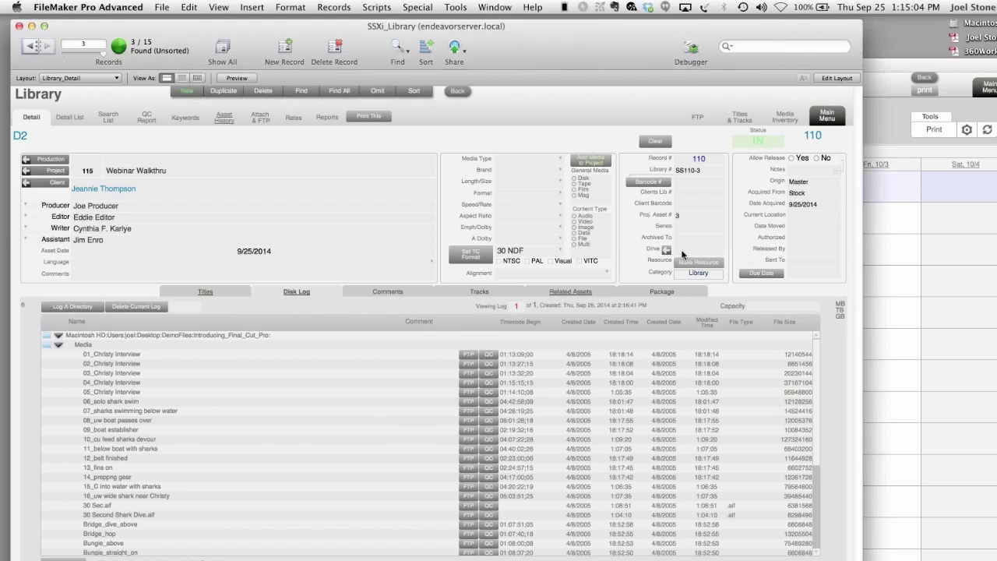
- Check the empty drive list, then view D2's Comments, Tracks, Related Assets and Package tabs
click(675, 250)
click(629, 252)
click(401, 291)
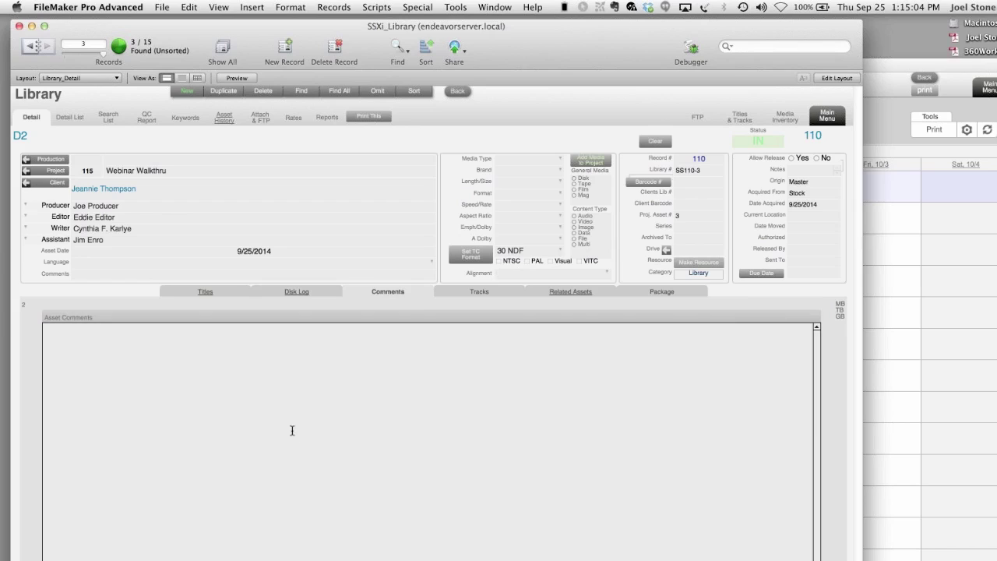
click(477, 292)
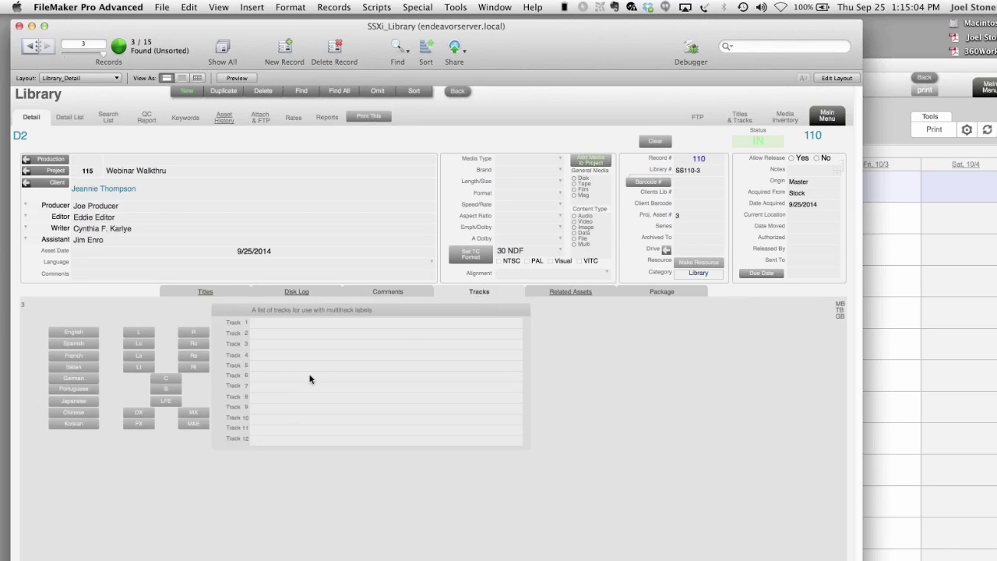
click(579, 299)
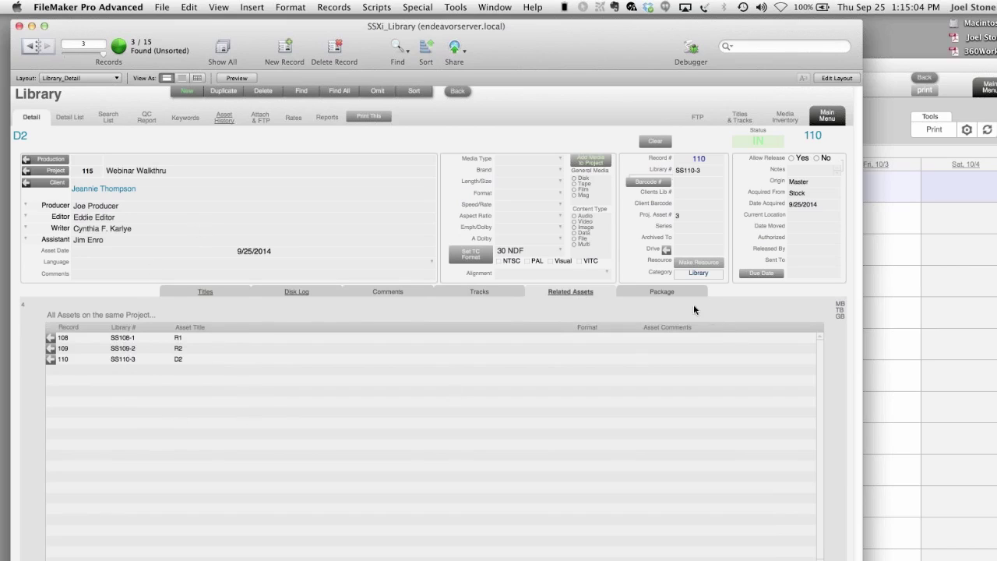
click(660, 292)
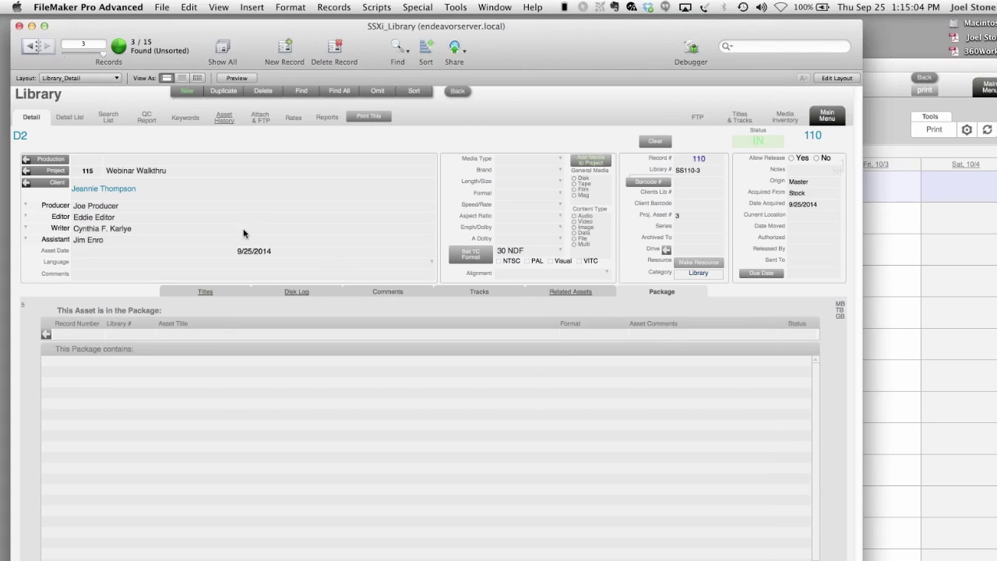
- Open D2's QC report and Keywords page, and click into Keywords for this Asset
click(147, 117)
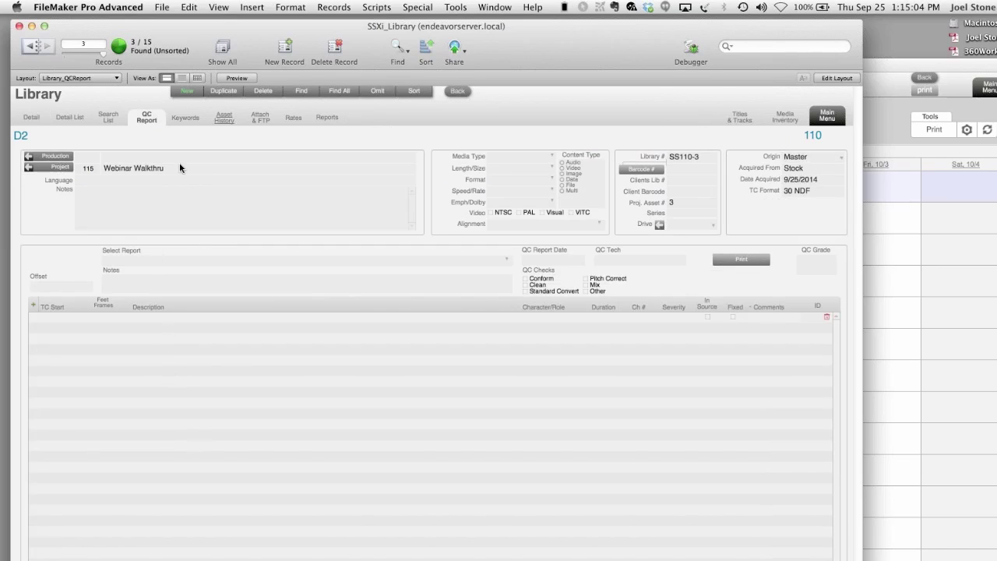
click(187, 121)
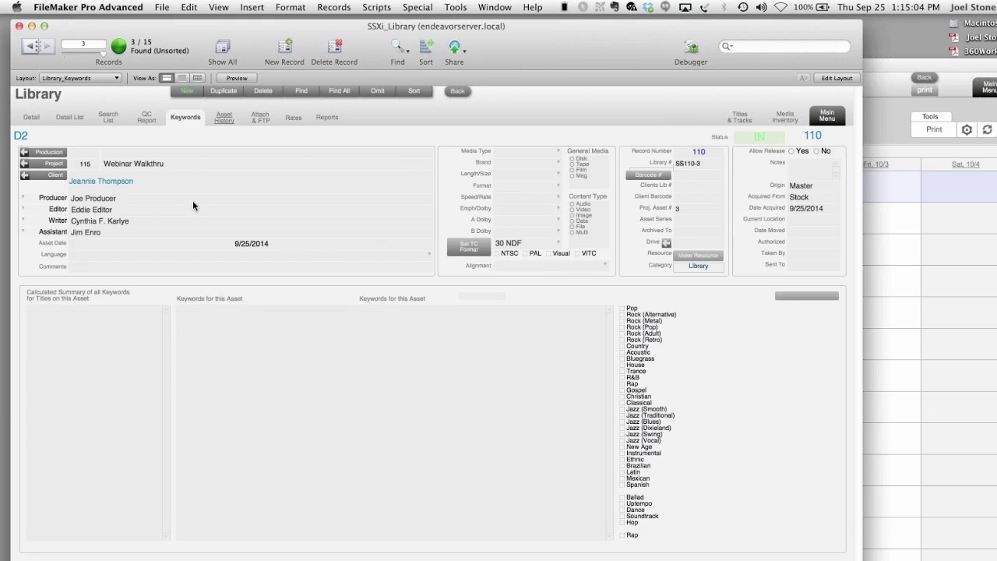
click(208, 354)
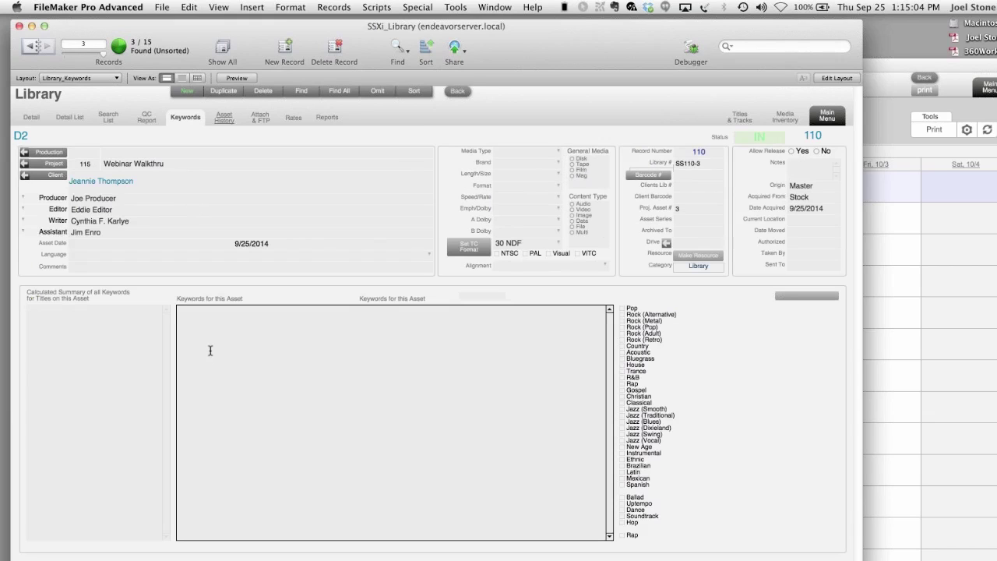
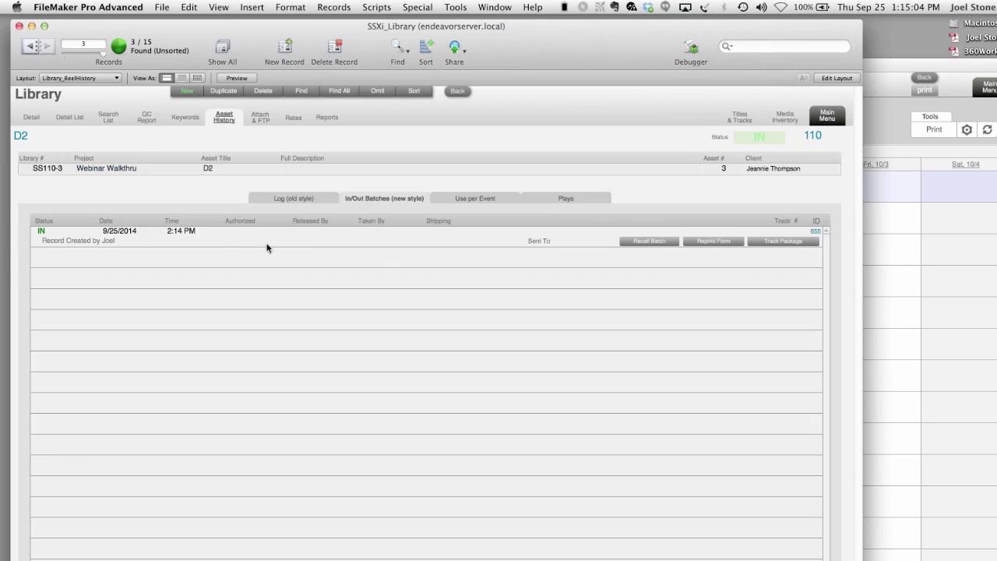
- Check D2's Attach & FTP, Rates and Detail tabs, then open project 115 Webinar Walkthru
click(262, 123)
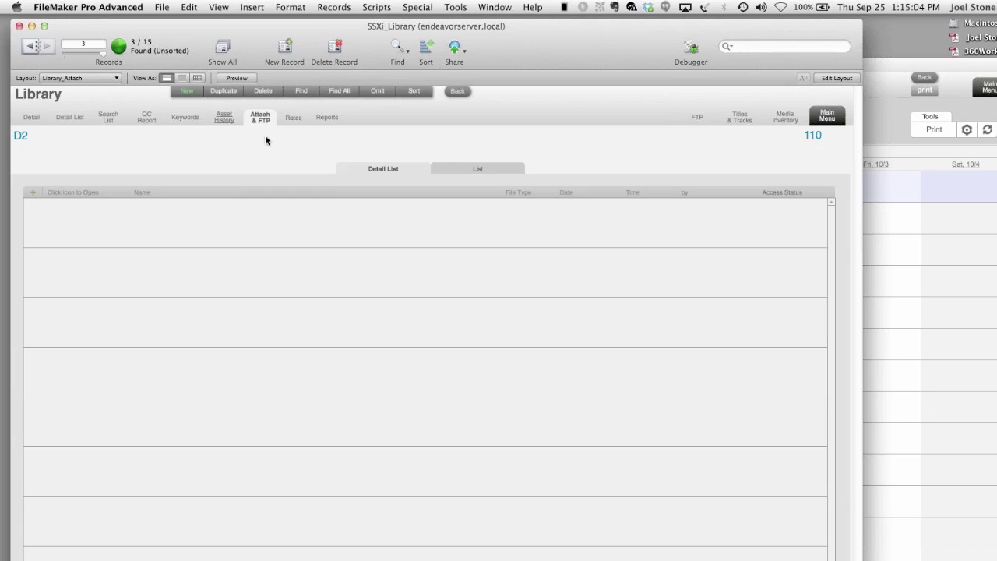
click(293, 122)
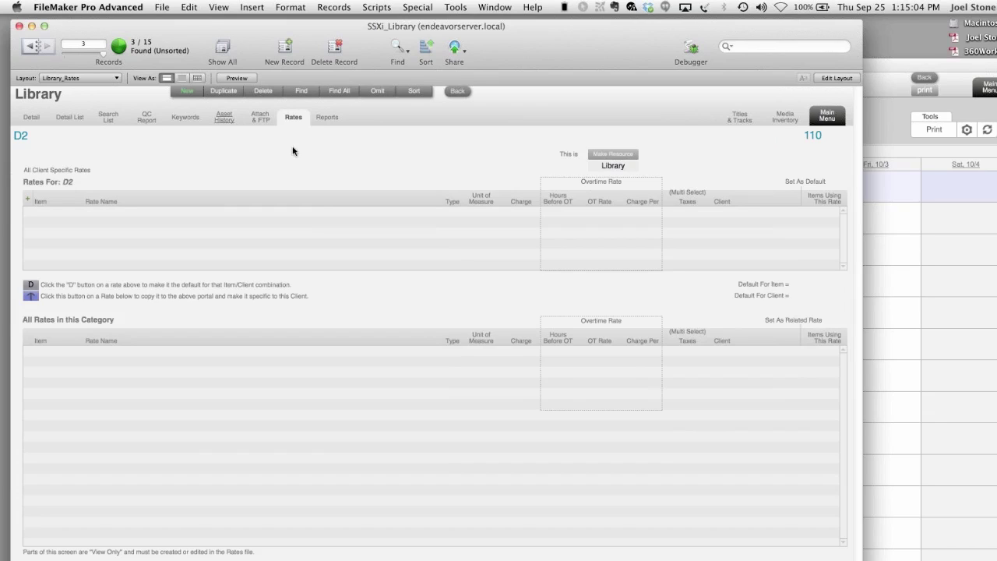
click(30, 120)
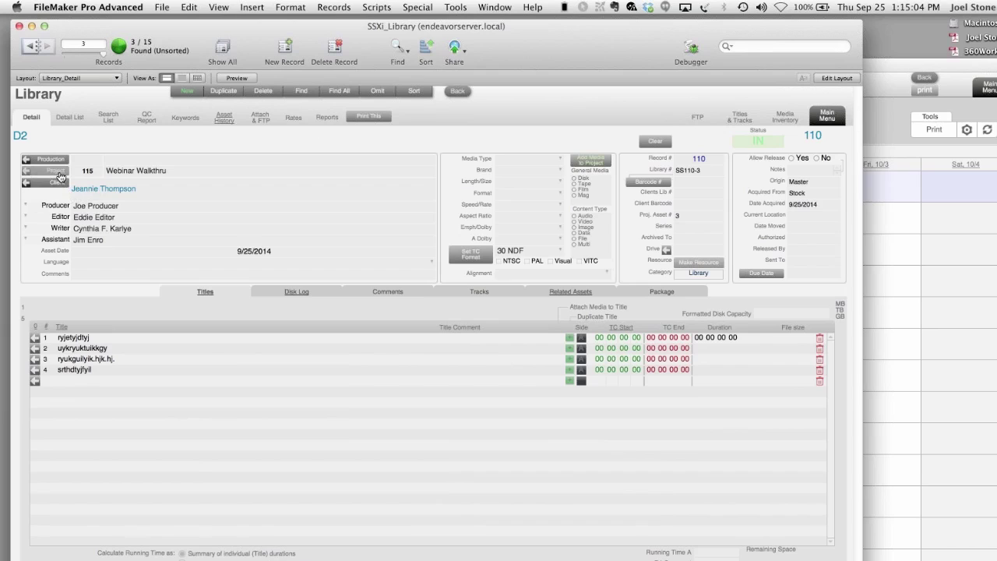
click(60, 176)
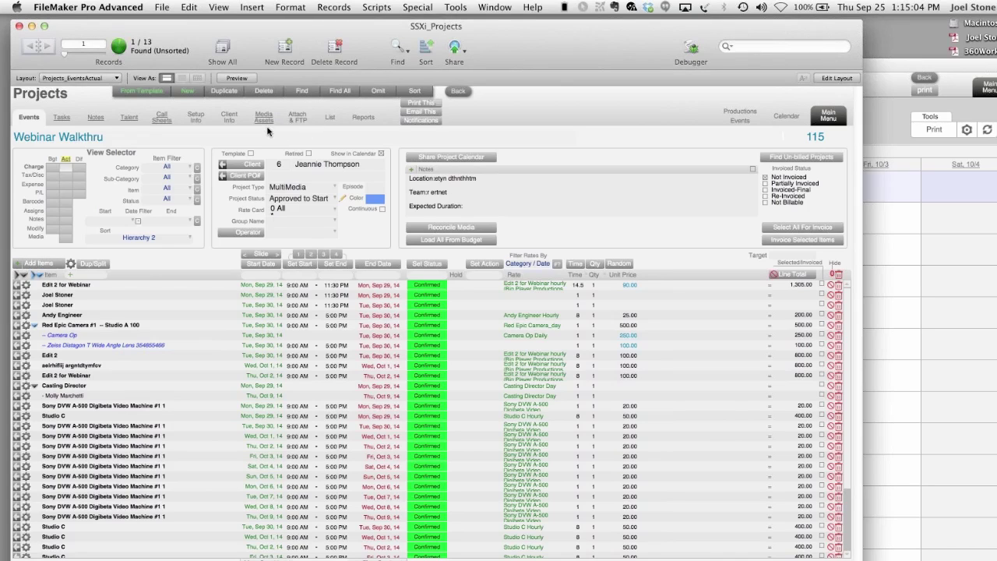
- List the project's media assets and open asset R1's library record SS108-1
click(264, 118)
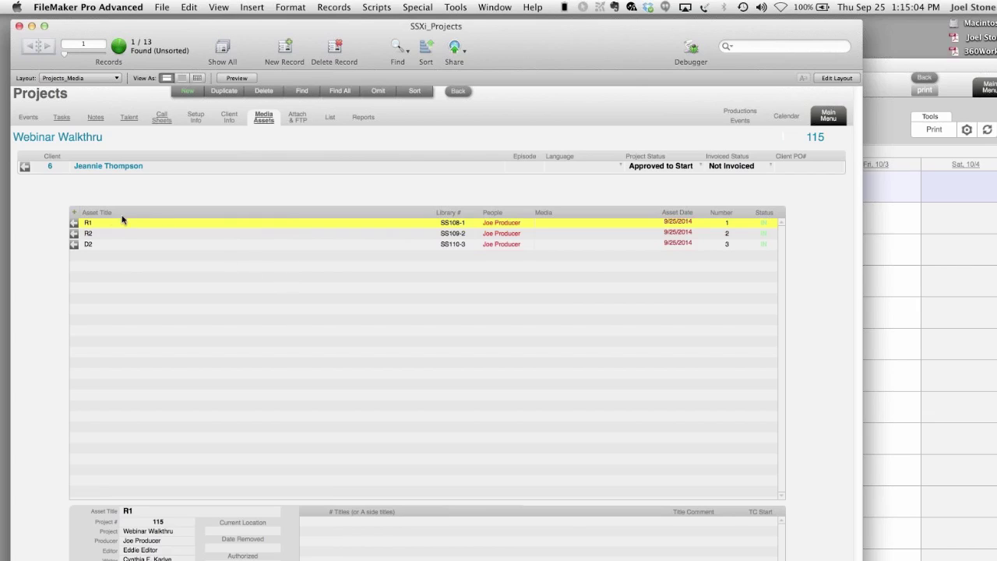
click(74, 225)
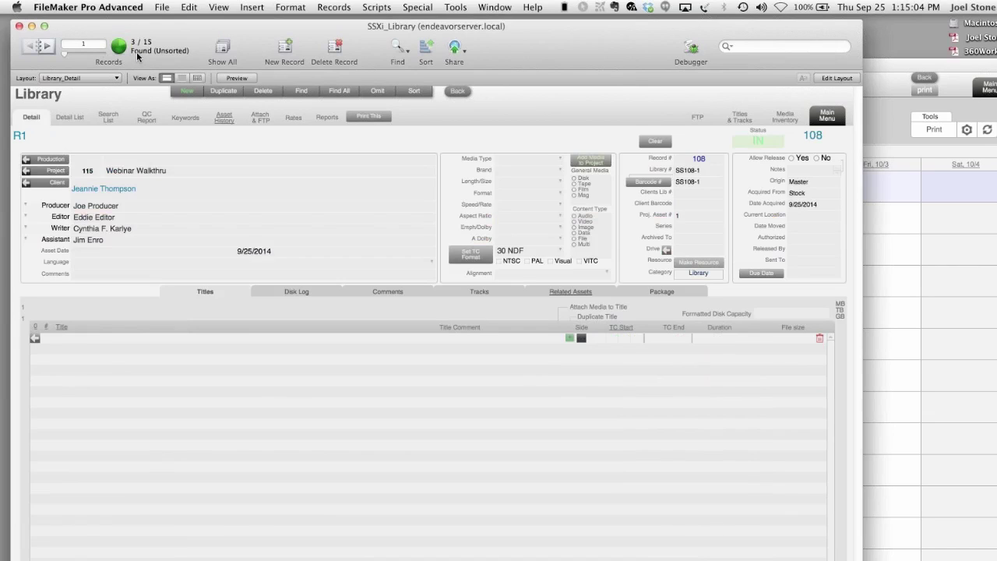
- Start a multiple-asset release from the IN status and bring up the asset pick list
click(776, 148)
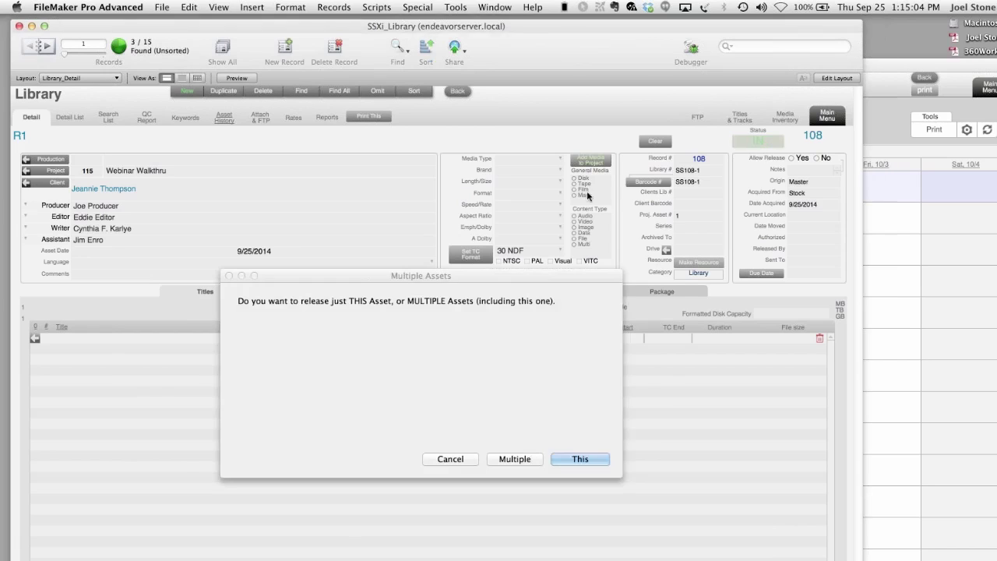
click(521, 458)
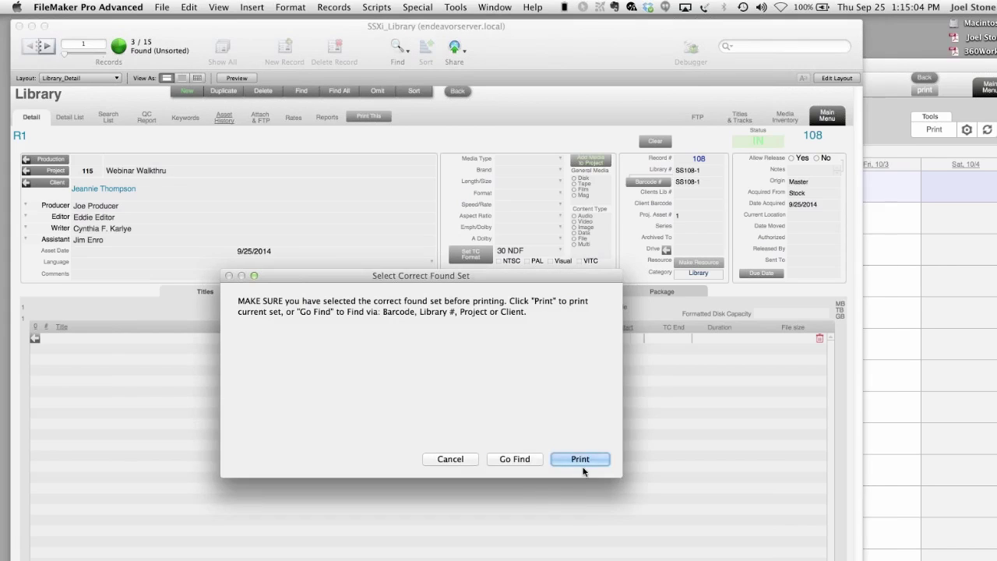
click(515, 459)
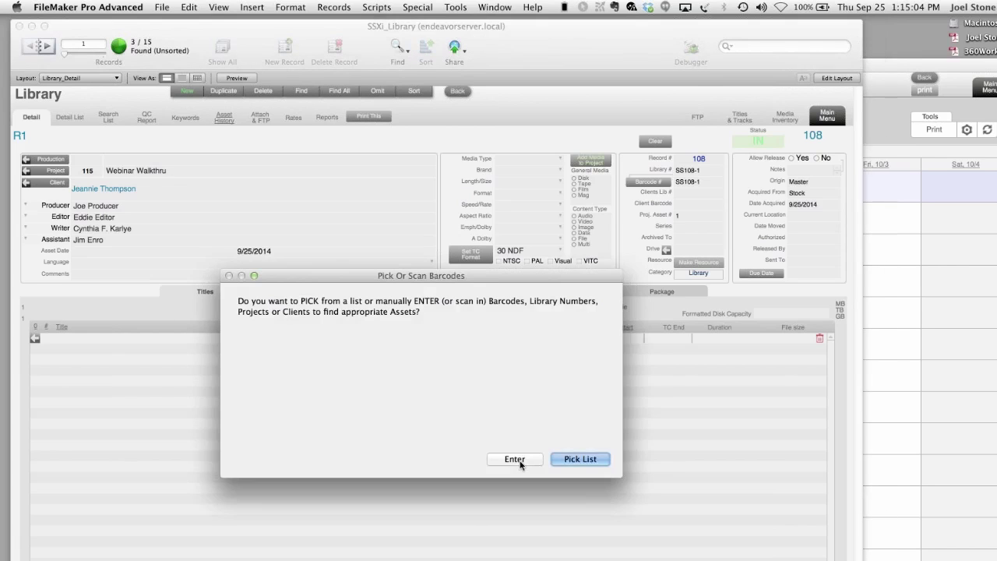
click(575, 459)
click(580, 459)
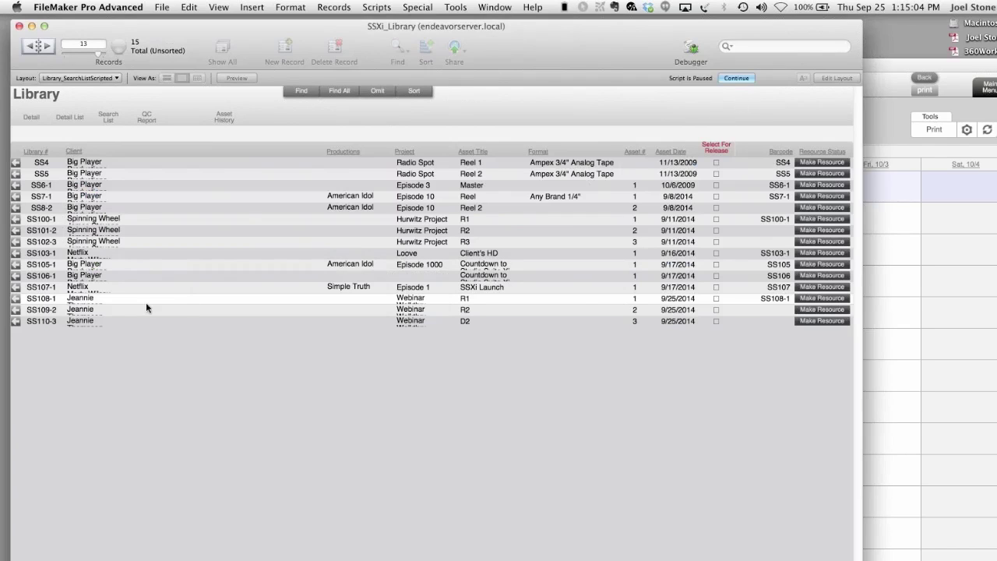
- Select SS108-1, SS109-2 and SS110-3 for release and continue
click(716, 309)
click(717, 312)
click(716, 322)
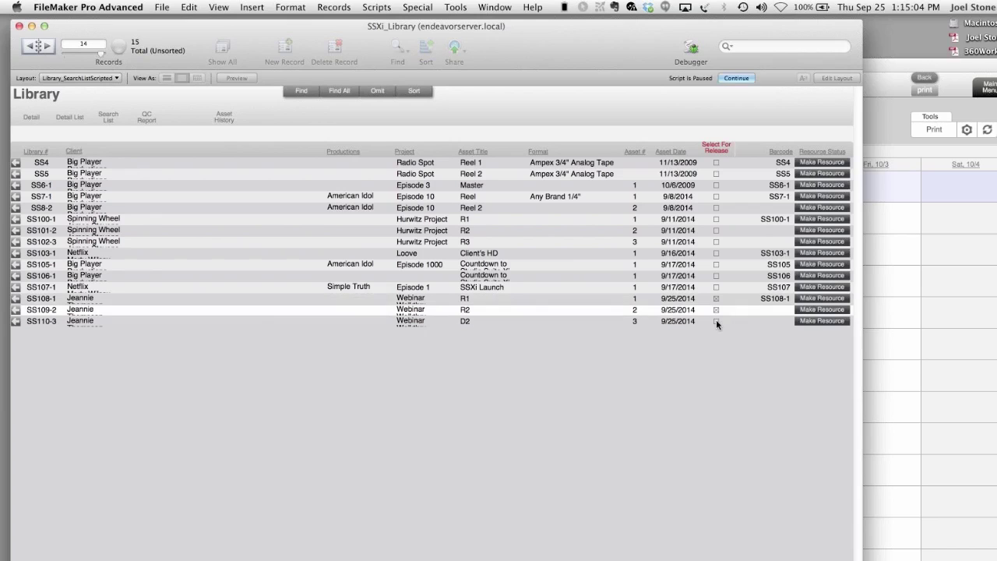
click(736, 79)
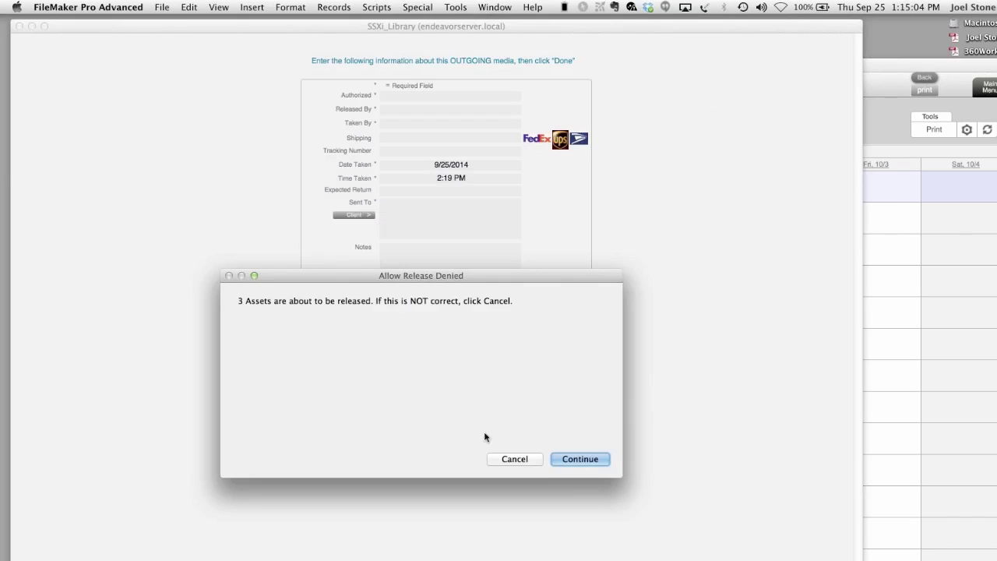
- Confirm three assets and fill Authorized, Released By, FedEx shipping and tracking number 12345678
click(572, 462)
click(428, 99)
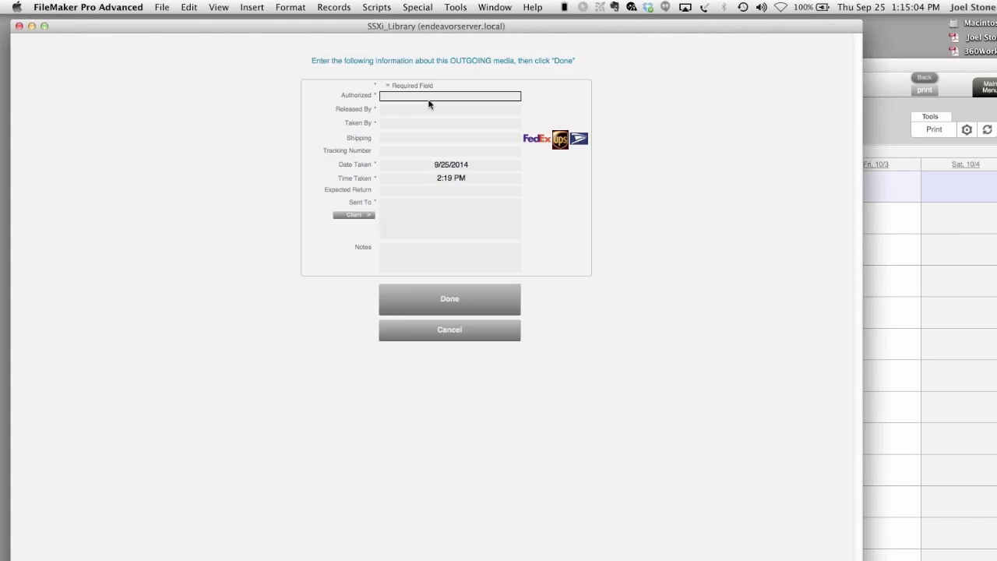
text(adsgjdghm)
key(Tab)
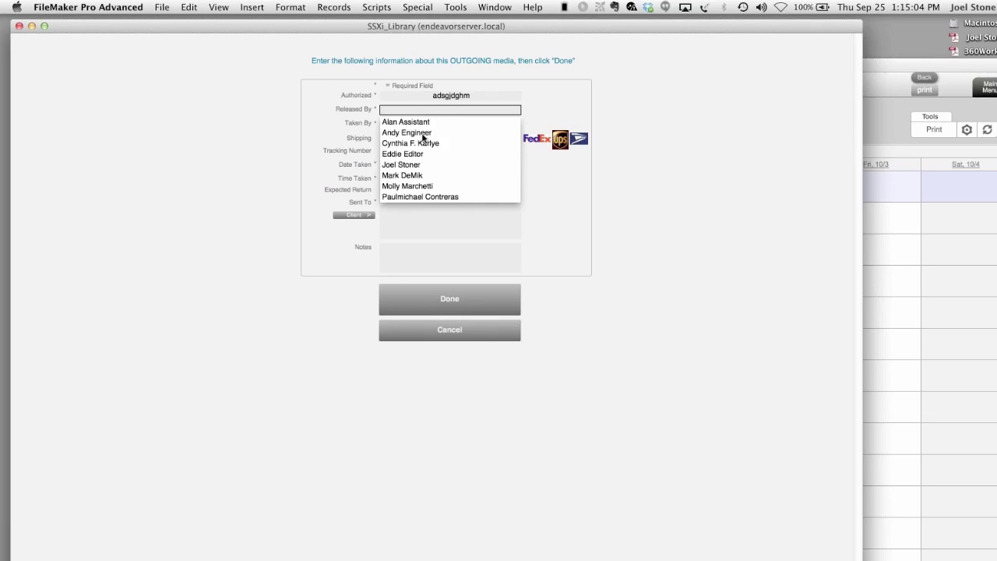
click(422, 133)
text(etryjdfgjklj)
click(423, 139)
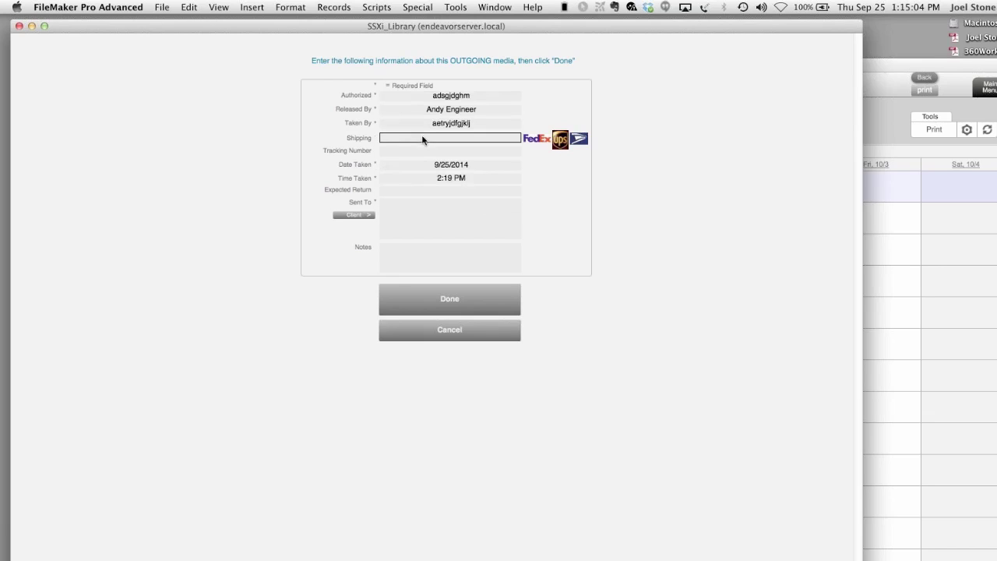
click(417, 149)
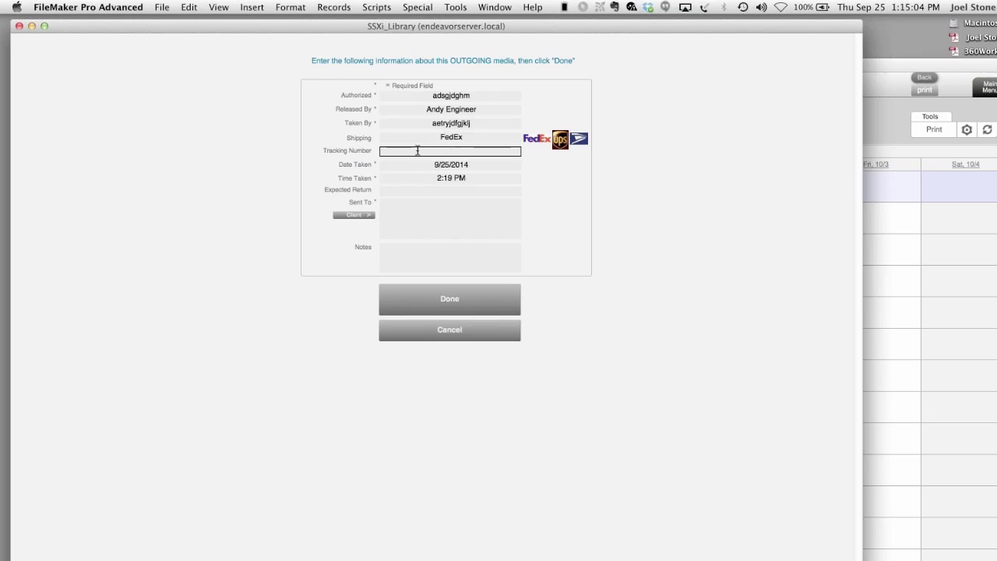
text(12345678)
click(426, 192)
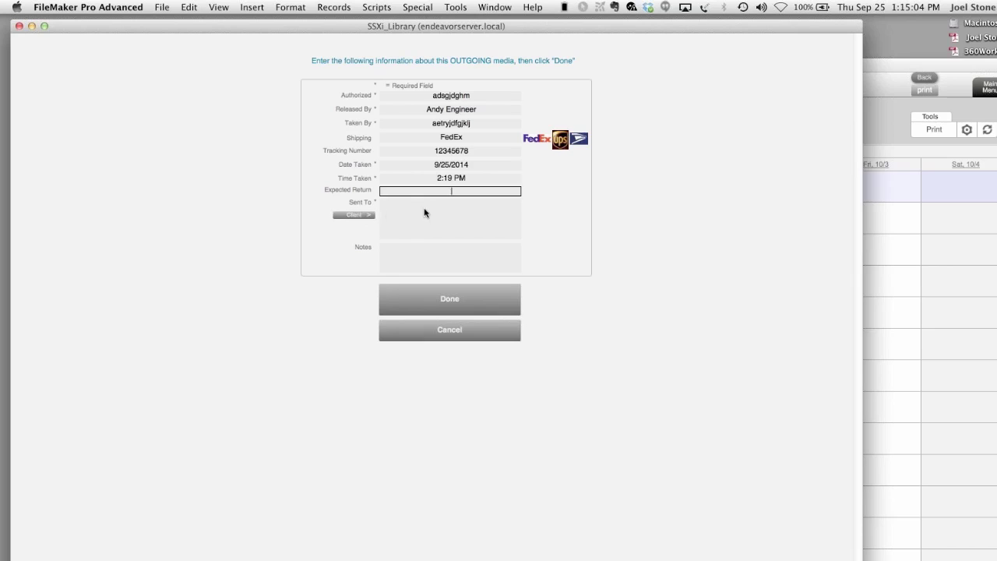
- Set Sent To to the client's address, add the note 'script goes too', and generate the form
click(423, 213)
click(345, 216)
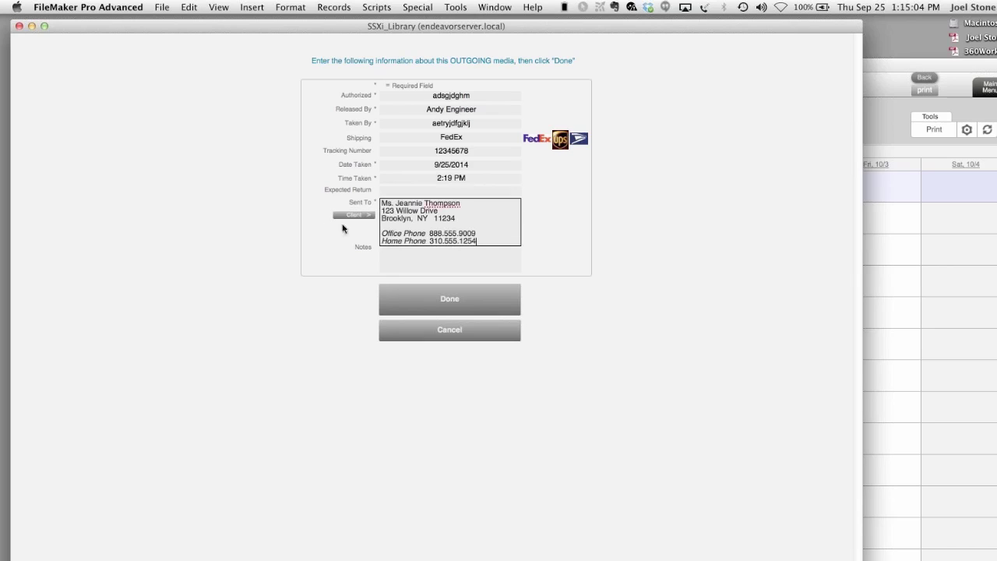
click(668, 247)
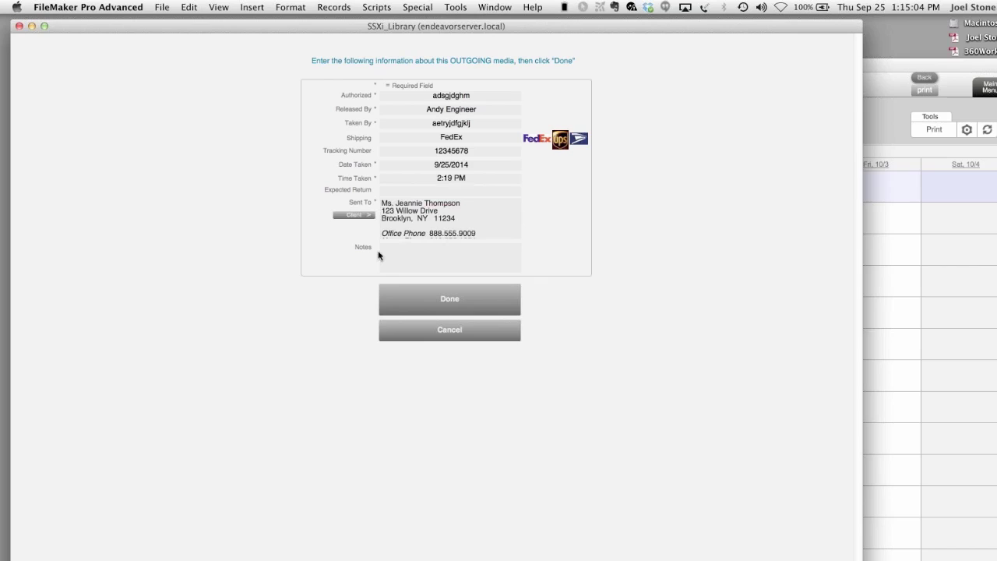
click(414, 261)
text(script goes too)
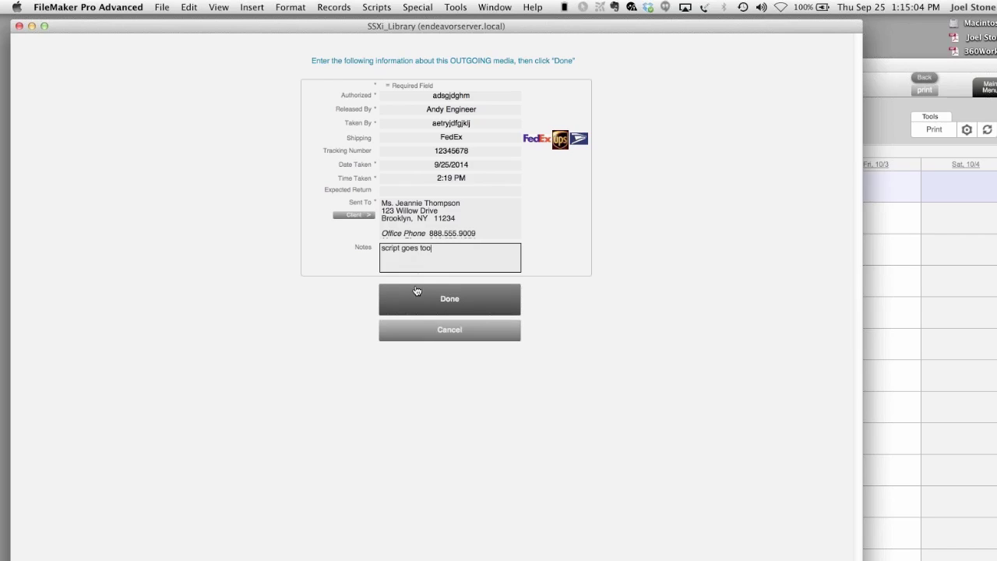
click(419, 290)
click(633, 320)
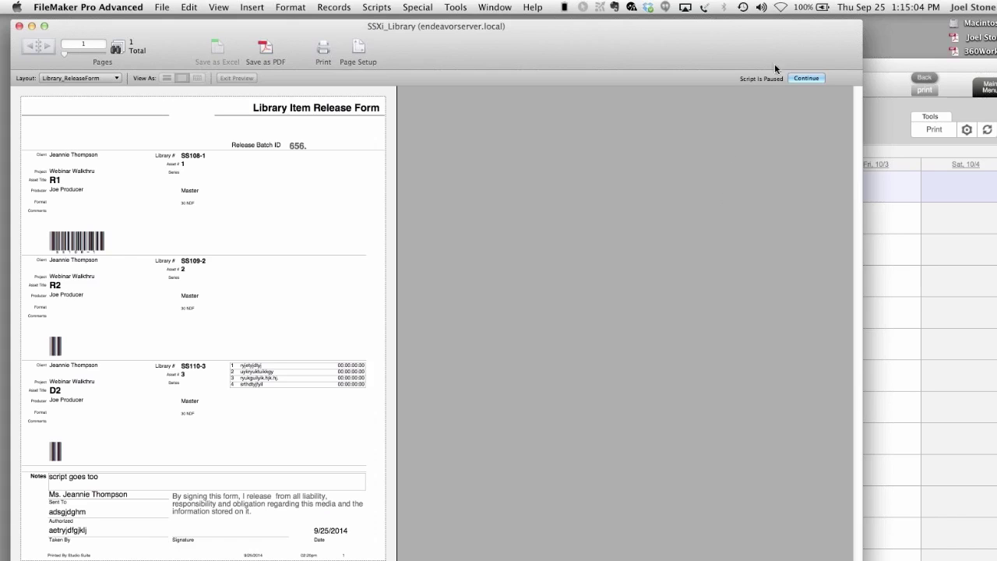
- Cancel printing the release form, dismiss the alert, and return to project Webinar Walkthru
click(802, 77)
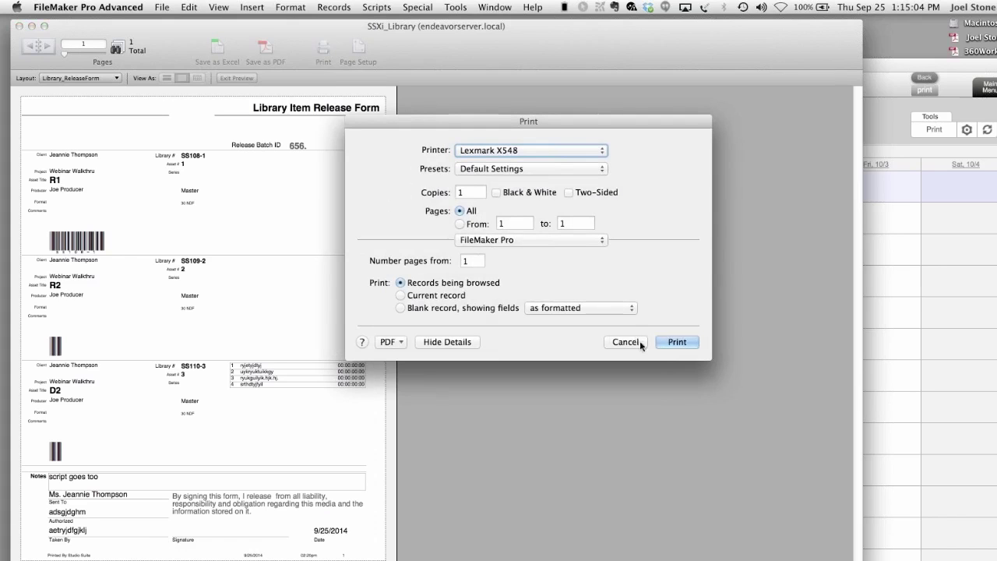
click(616, 341)
key(Return)
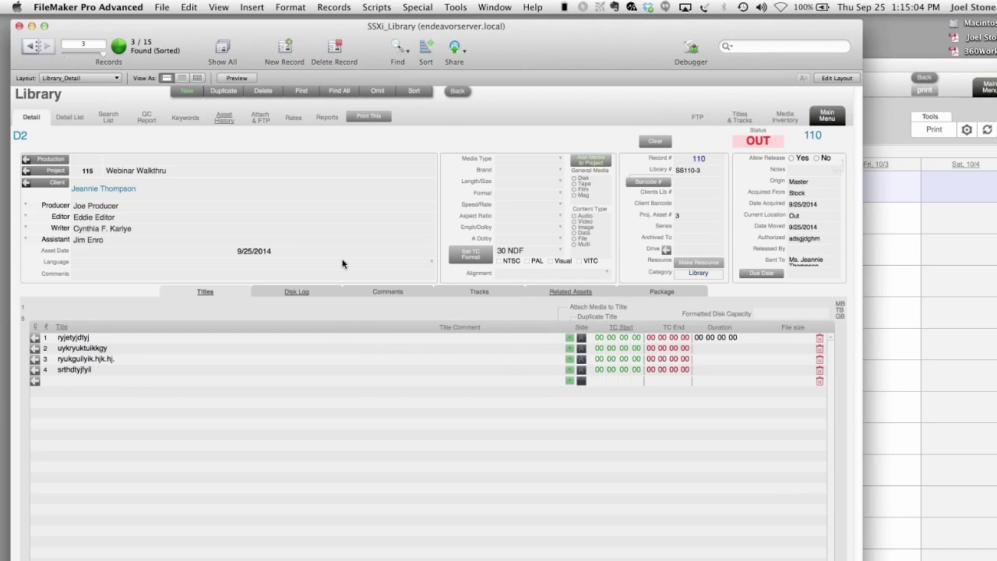
click(40, 170)
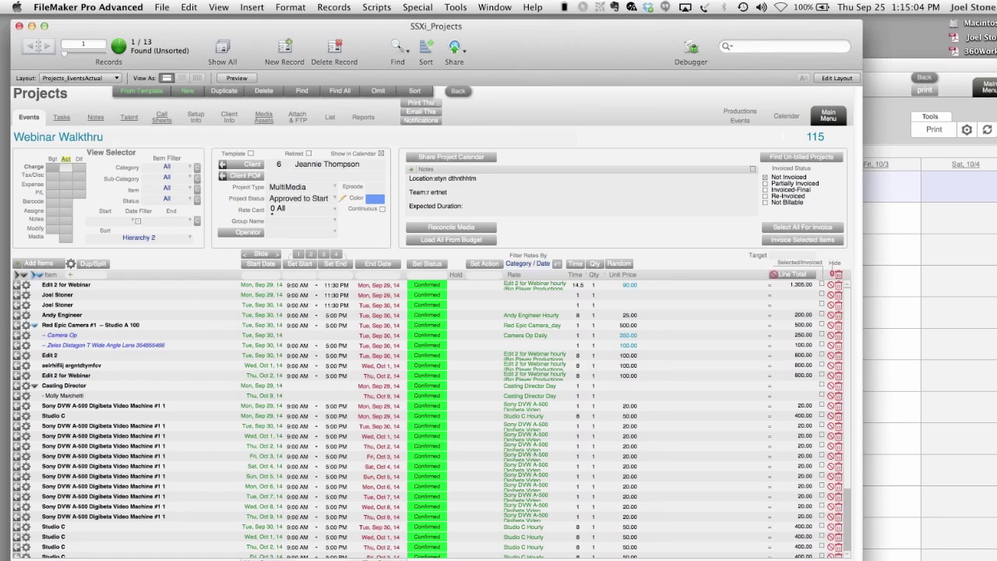
- Move the calendar to the week of 05–11 Oct 2014 and display it as a resource timeline
click(892, 257)
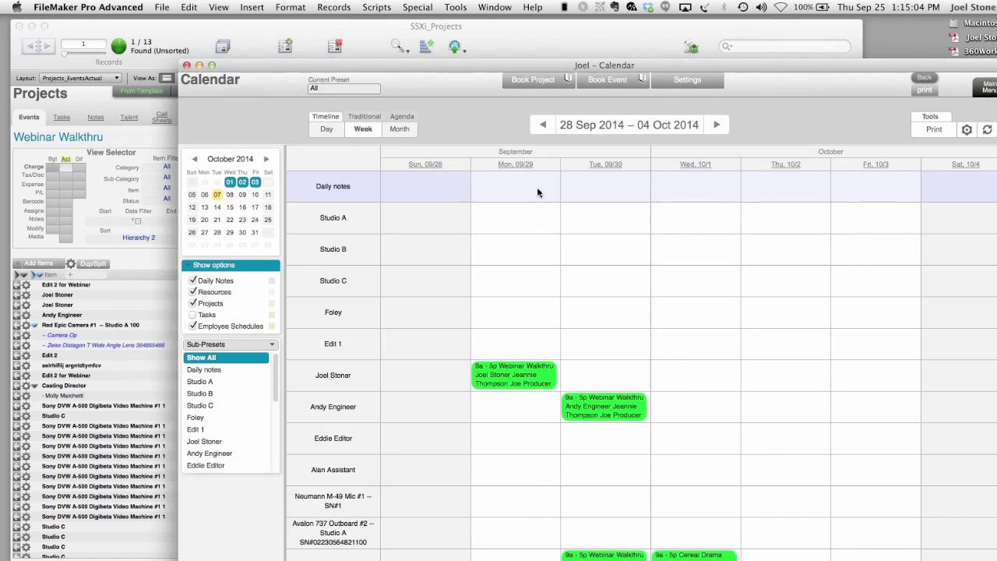
click(355, 119)
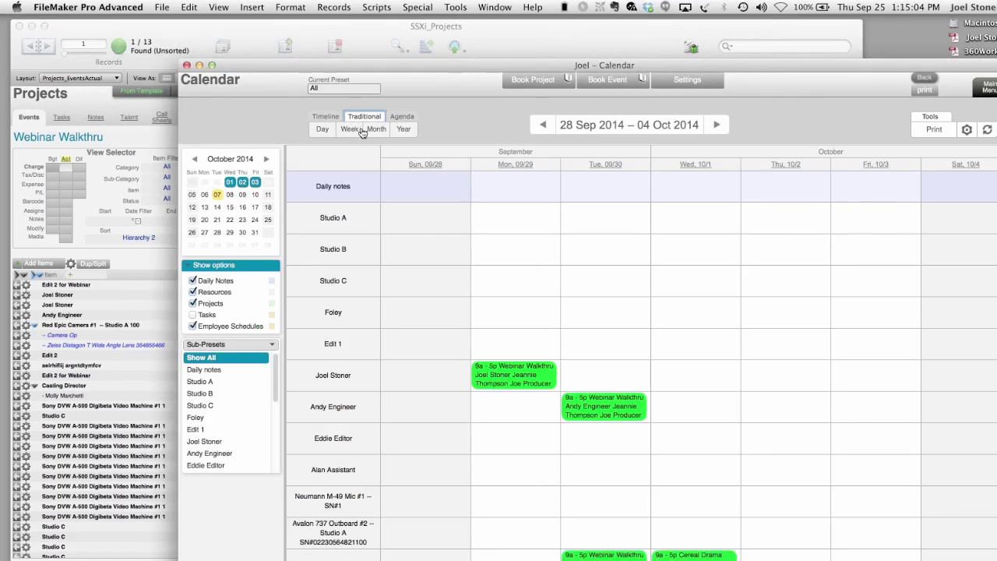
click(352, 130)
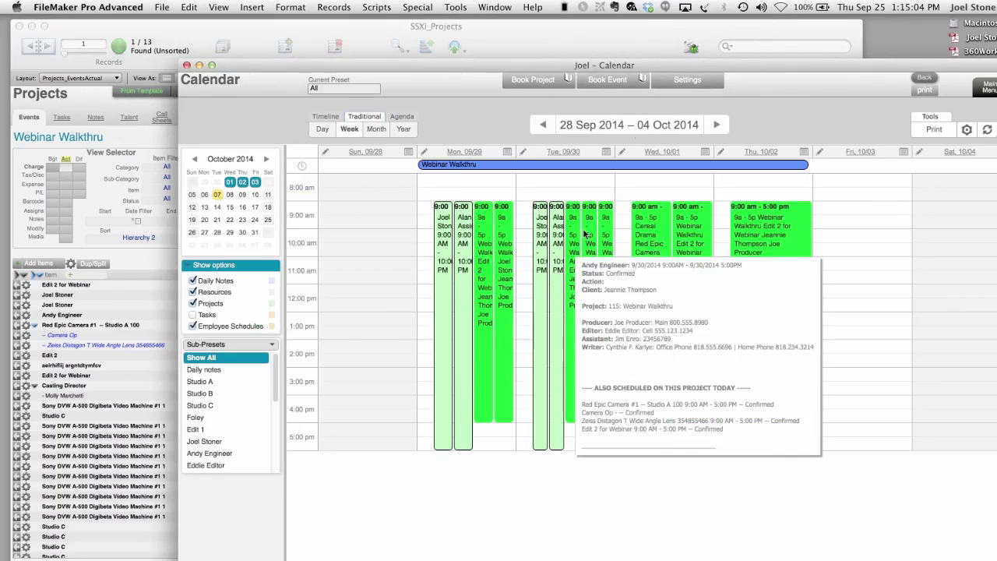
click(717, 125)
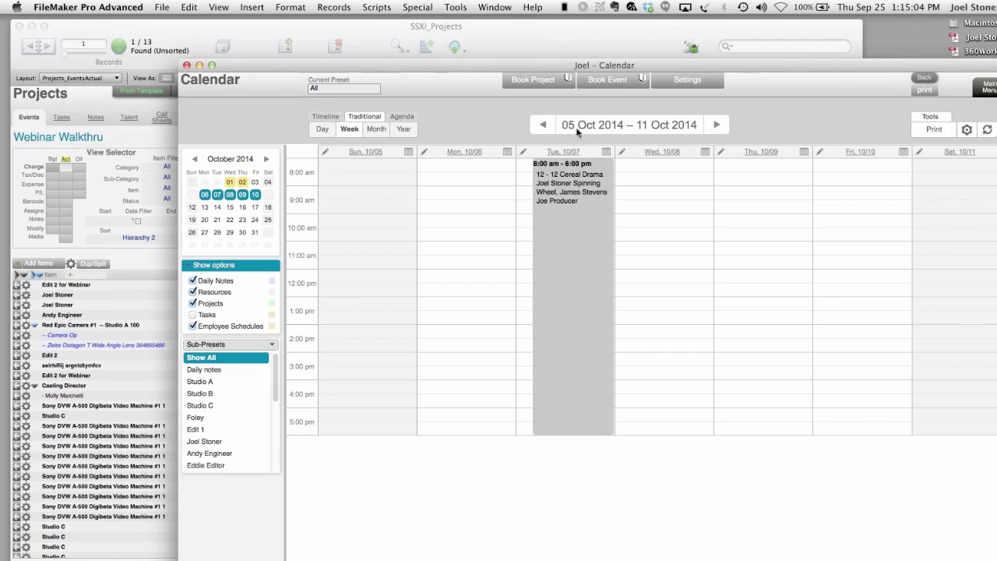
click(537, 130)
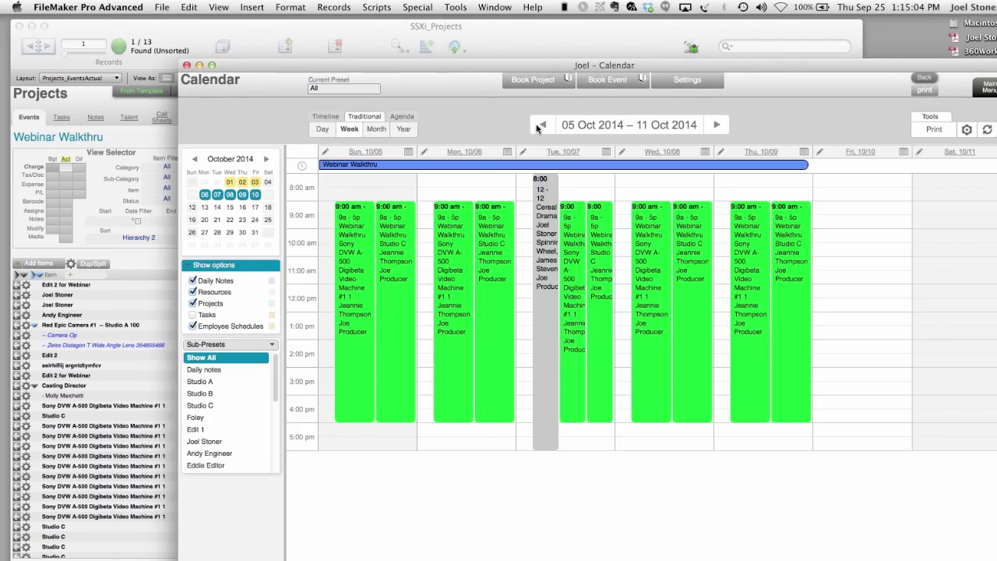
click(537, 130)
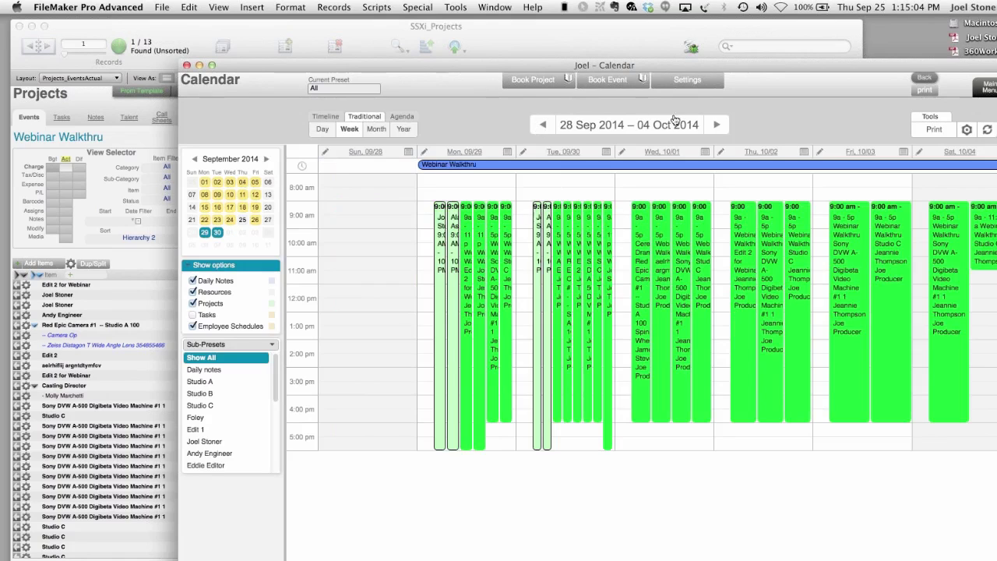
click(718, 126)
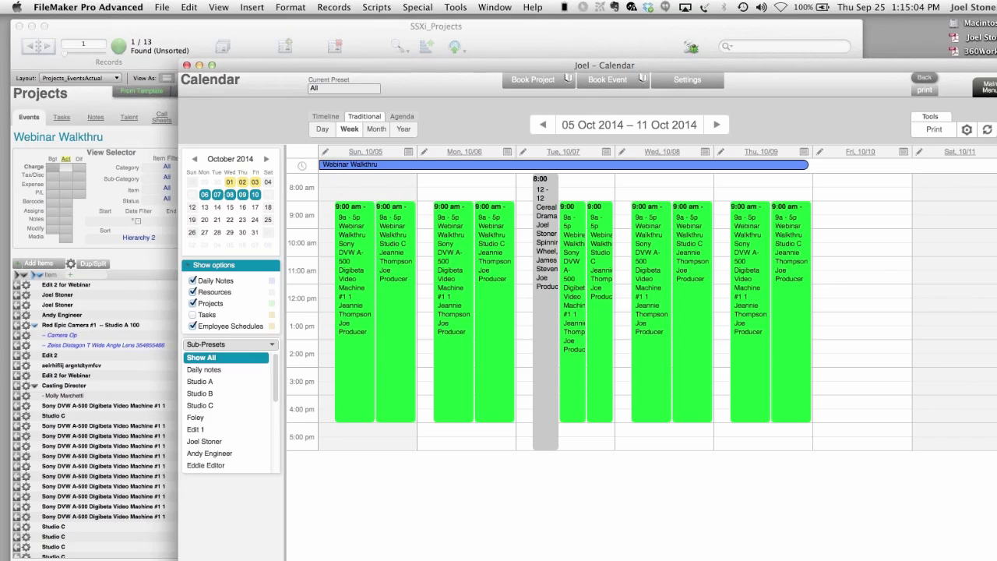
click(349, 130)
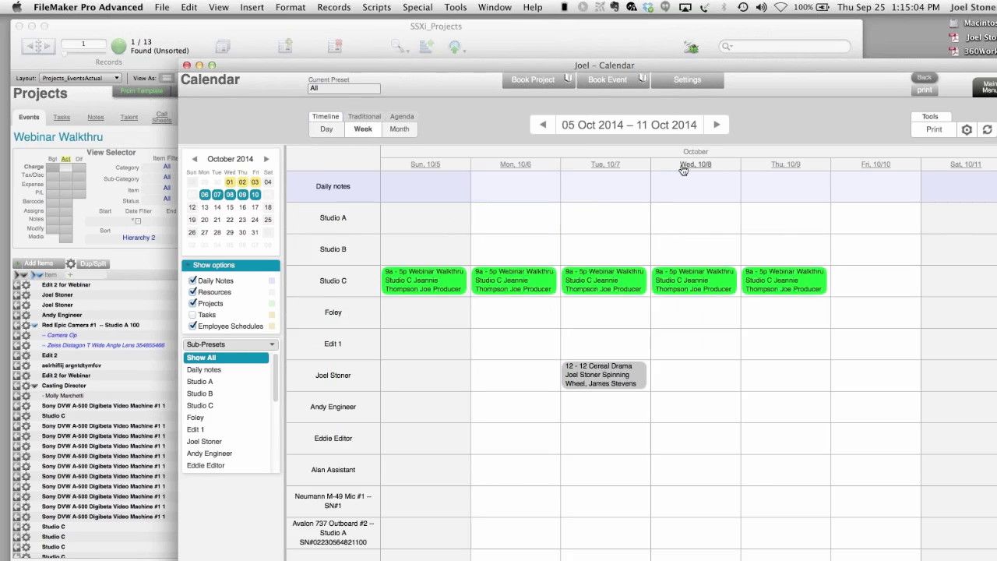
- Drag Wed 8 Oct's Studio C booking half an hour later, without updating the project's other items
double_click(725, 333)
mouse_move(737, 277)
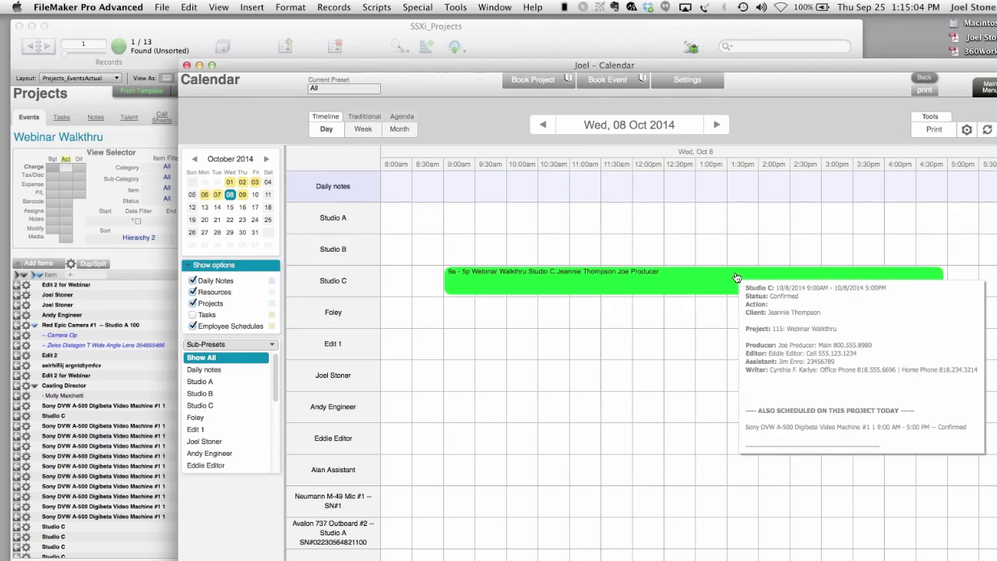
drag(736, 278, 776, 279)
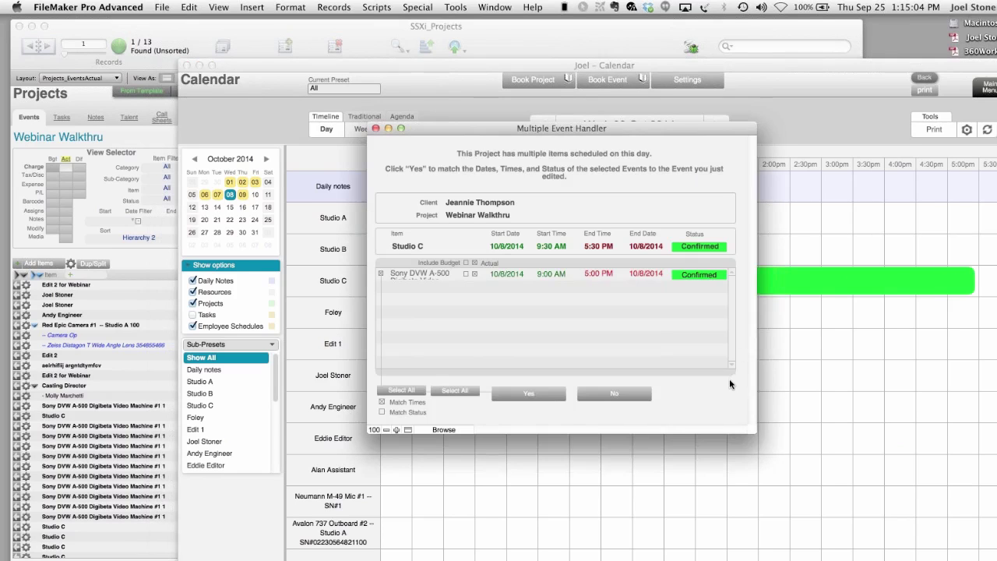
click(629, 395)
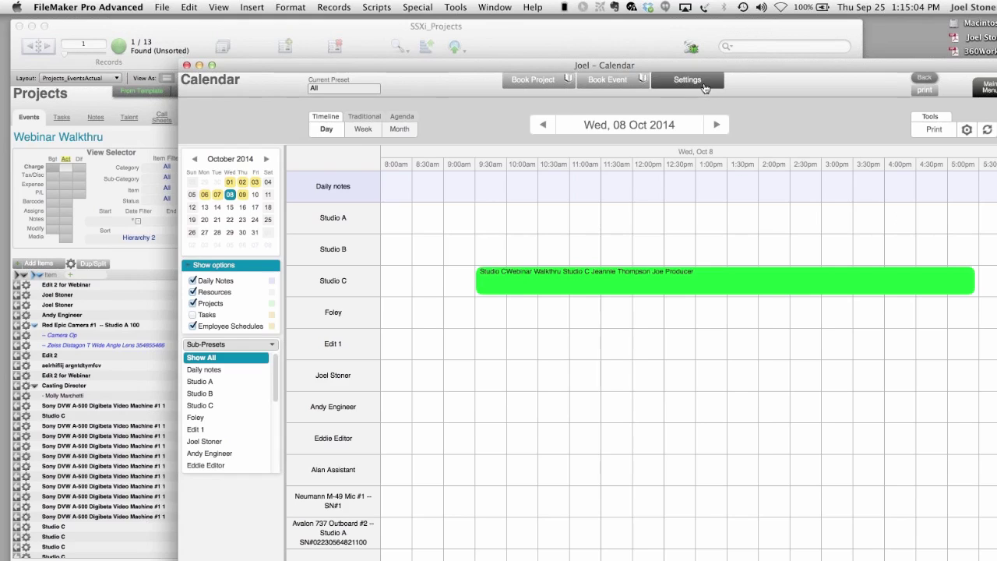
- In Calendar Tools, set whole-day events to 6:00 am–6:00 pm and save
click(968, 131)
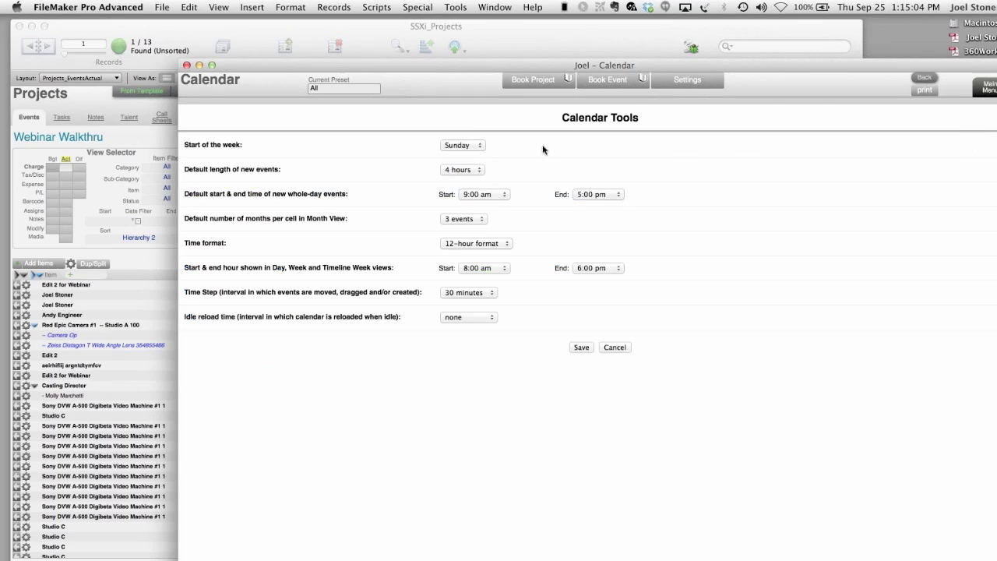
click(479, 195)
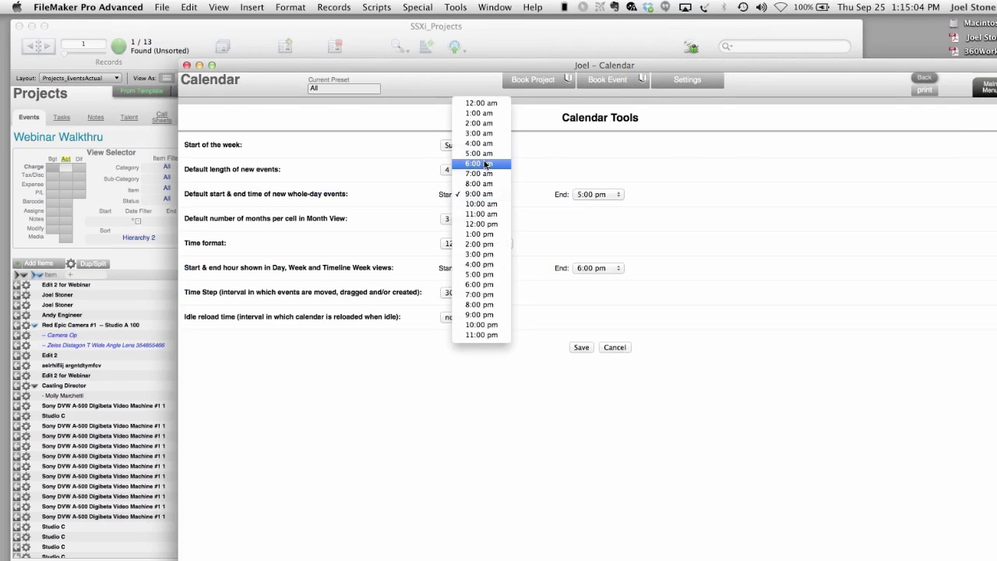
key(Return)
click(614, 193)
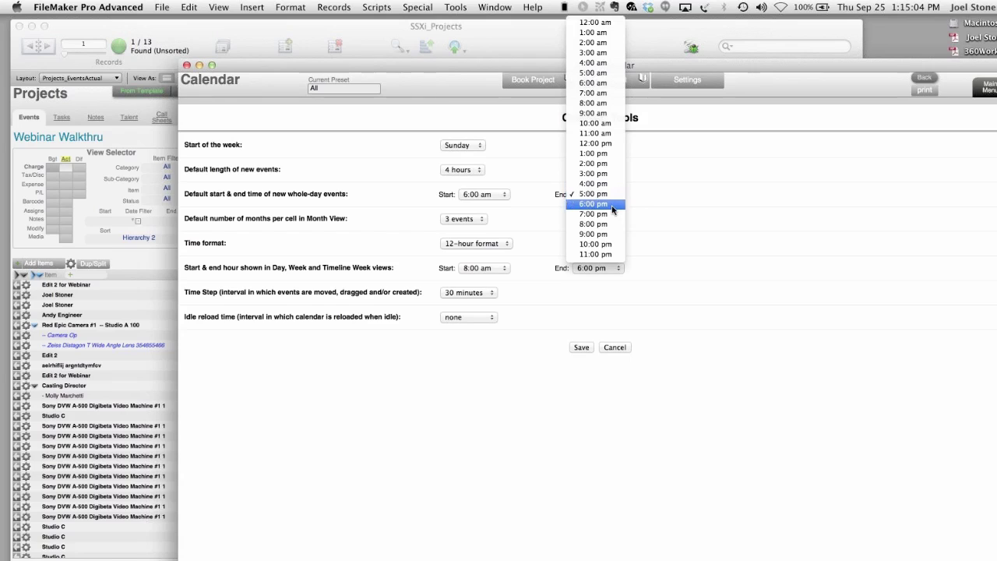
click(613, 206)
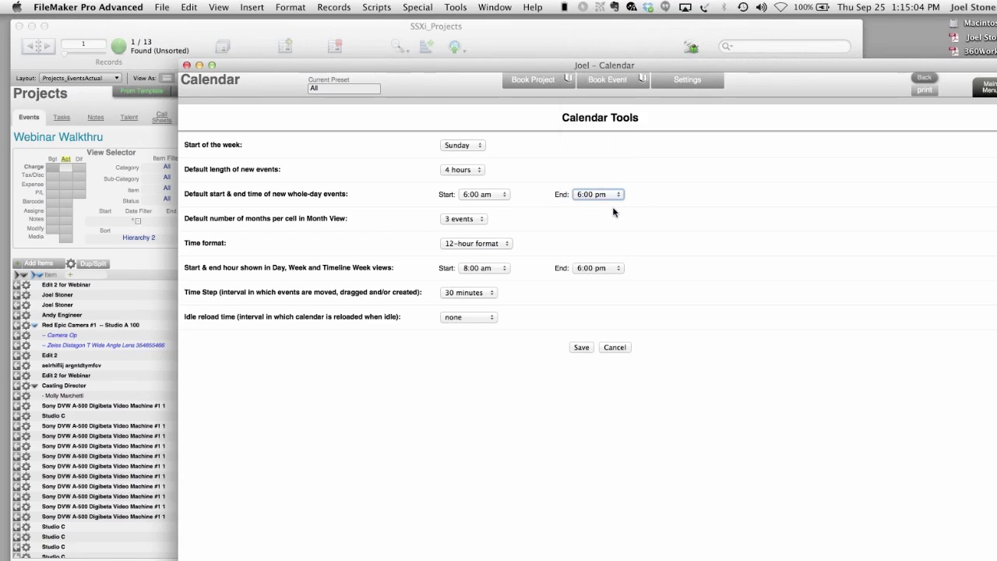
click(576, 349)
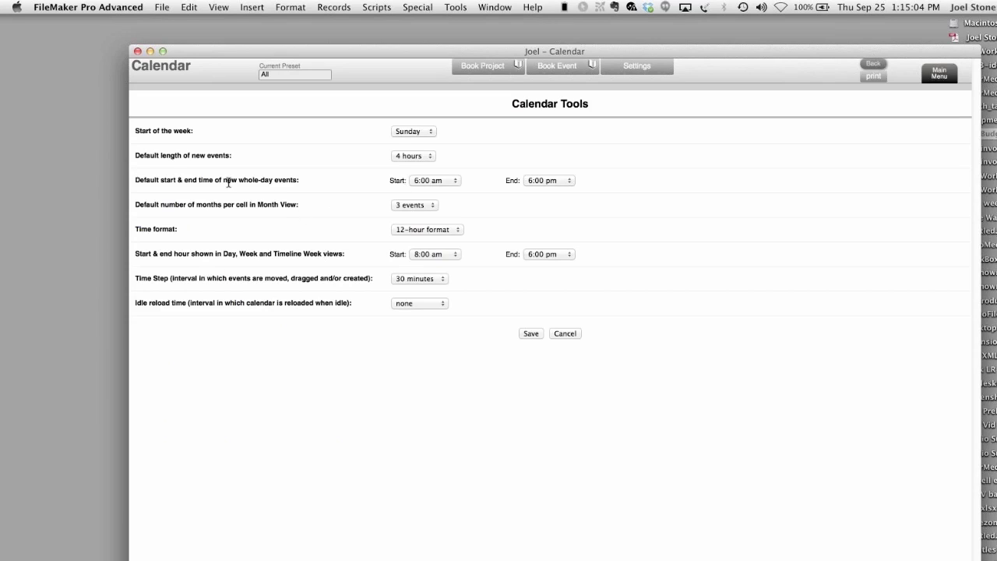
- Start Day/Week views at 6:00 am and restore whole-day events to 9:00 am–5:00 pm
click(436, 256)
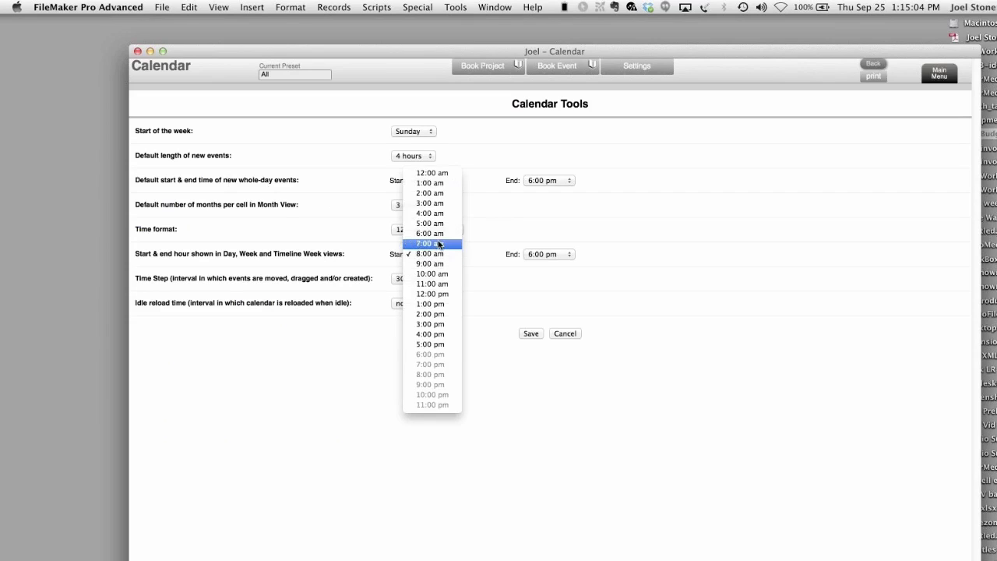
click(438, 237)
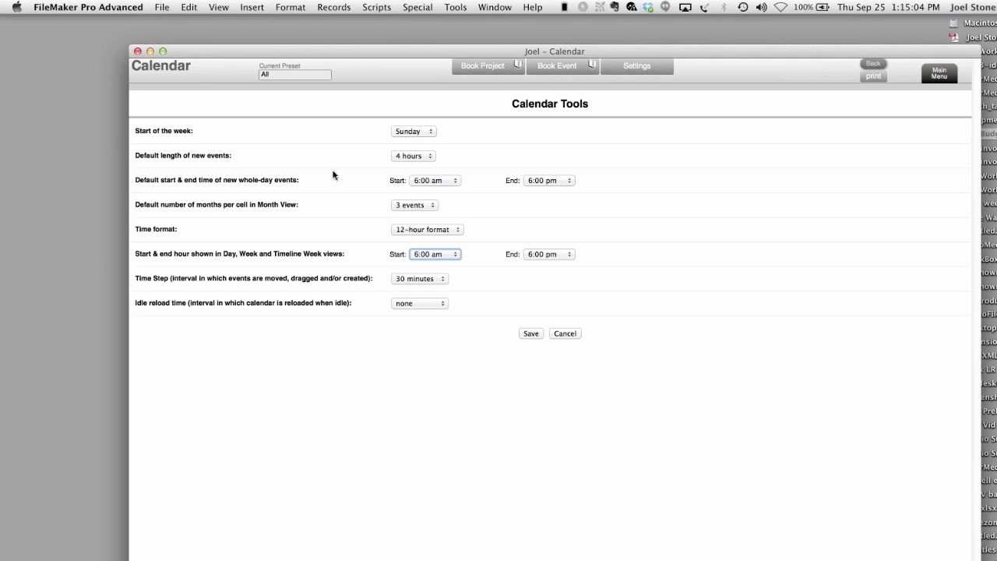
click(436, 181)
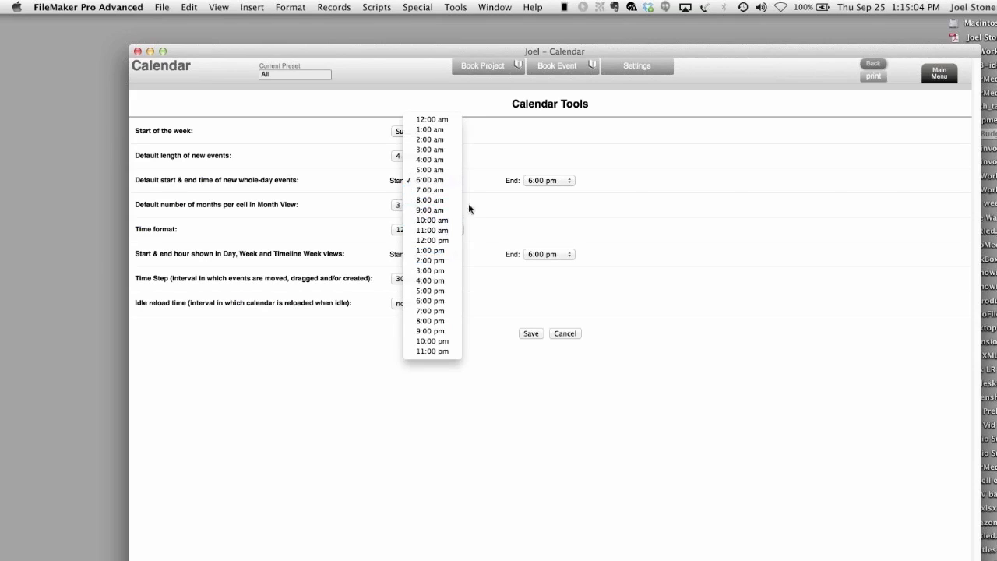
click(434, 210)
click(560, 180)
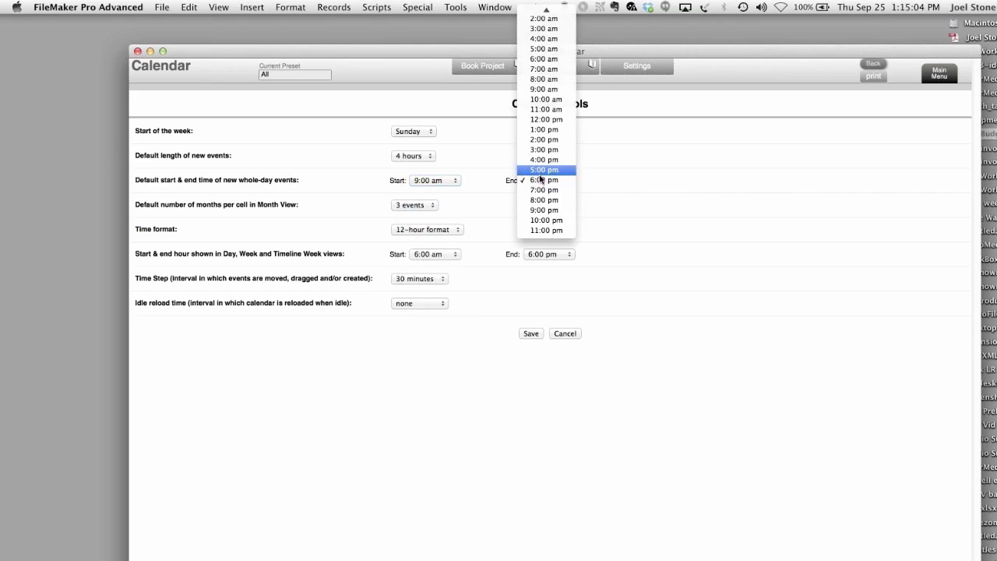
click(562, 169)
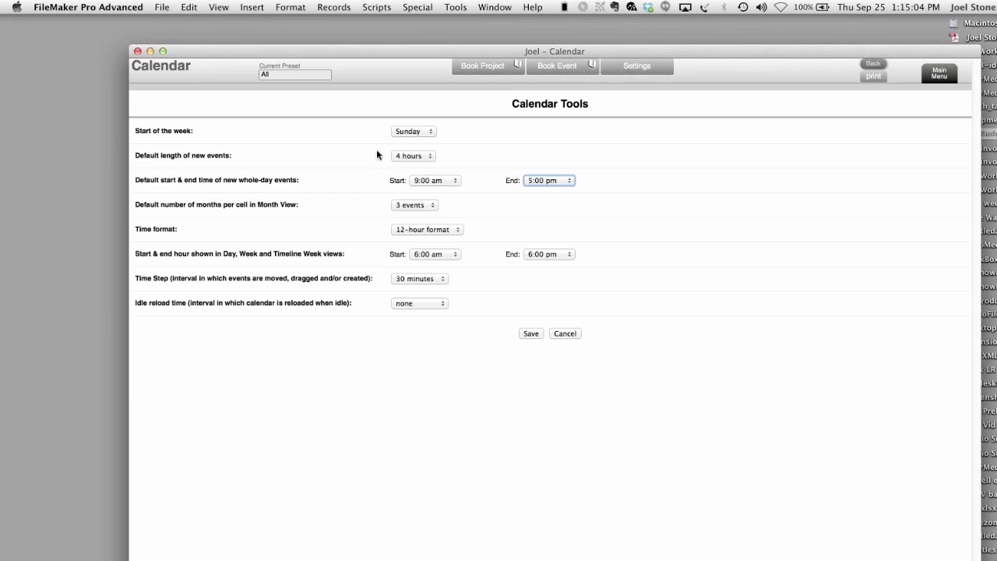
- Keep Sunday week start, 4-hour events, 12-hour format, 30-minute step and no idle reload
click(413, 131)
click(502, 123)
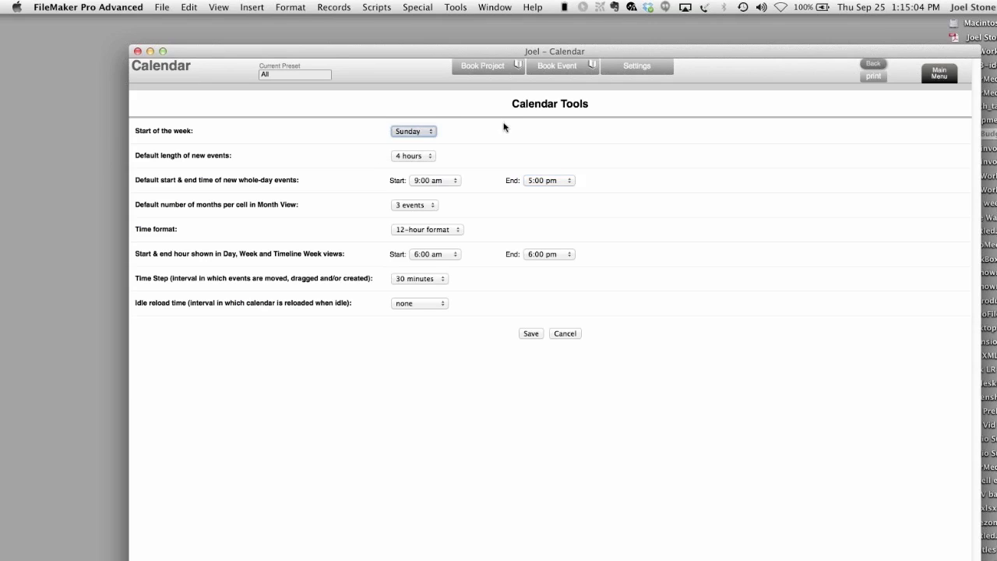
click(427, 158)
click(529, 163)
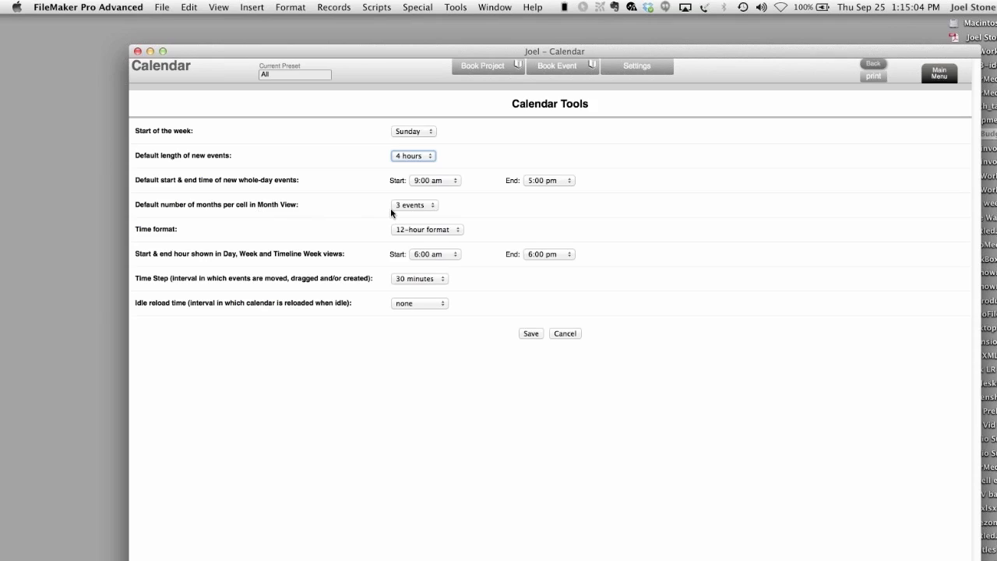
click(405, 230)
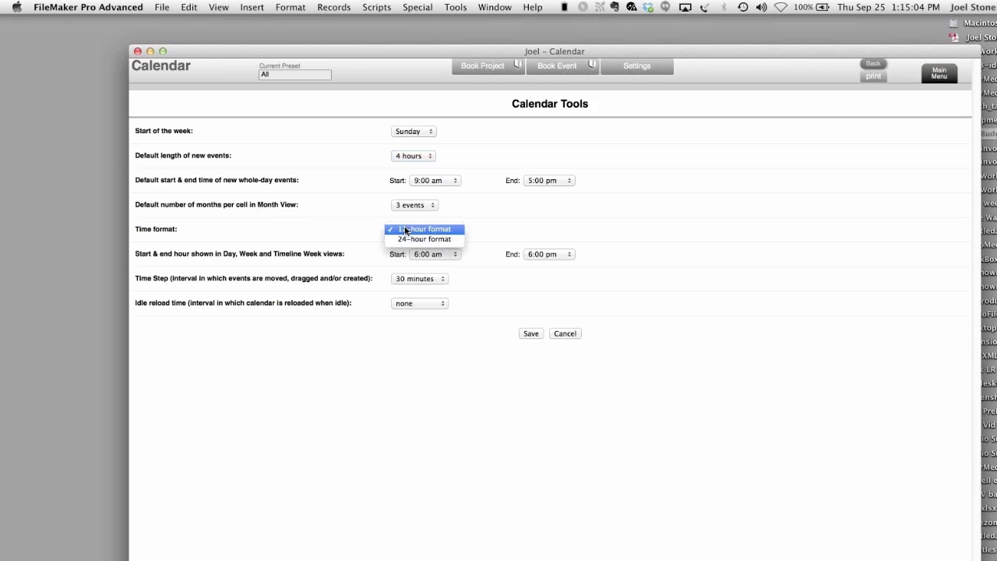
click(507, 229)
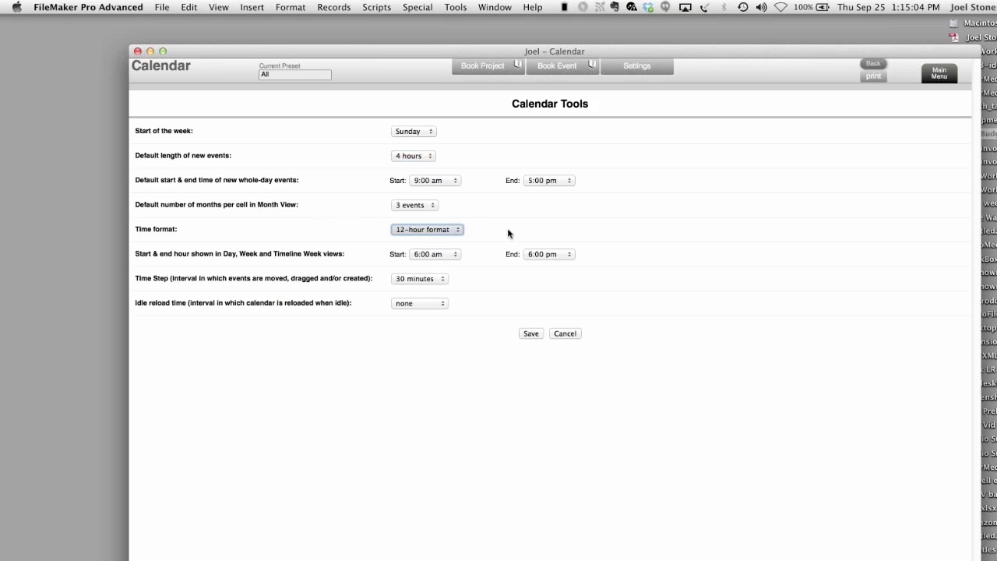
click(436, 282)
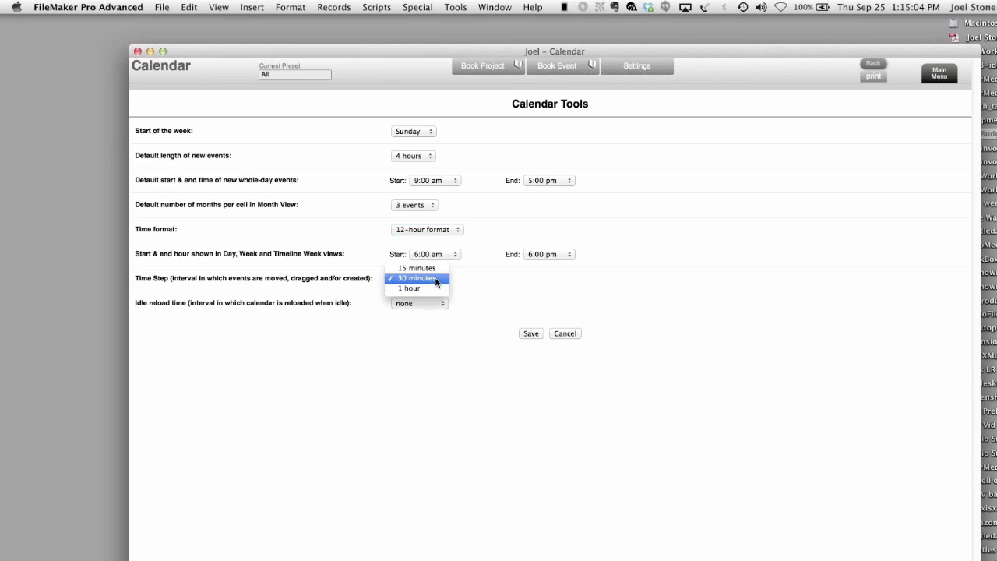
click(484, 283)
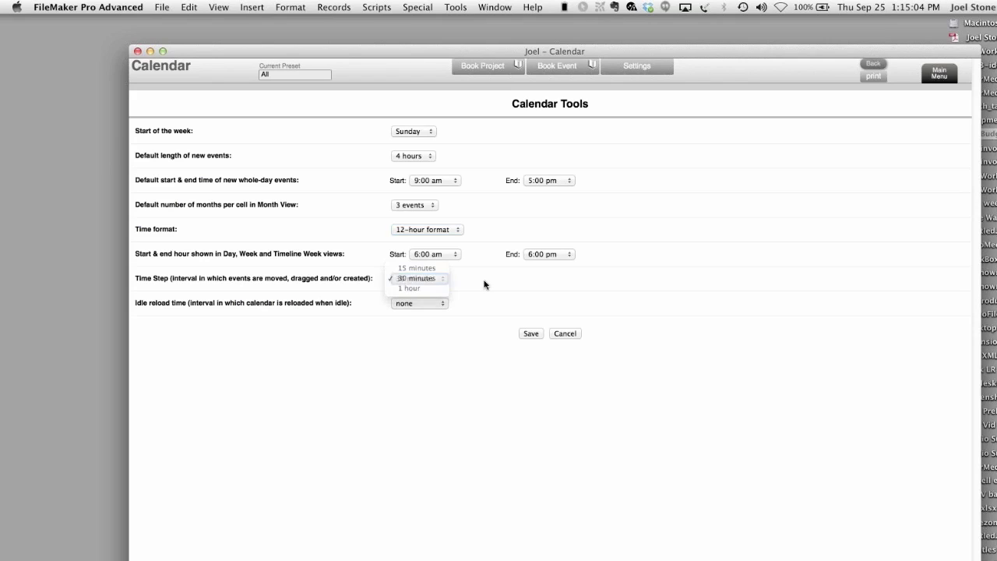
click(430, 303)
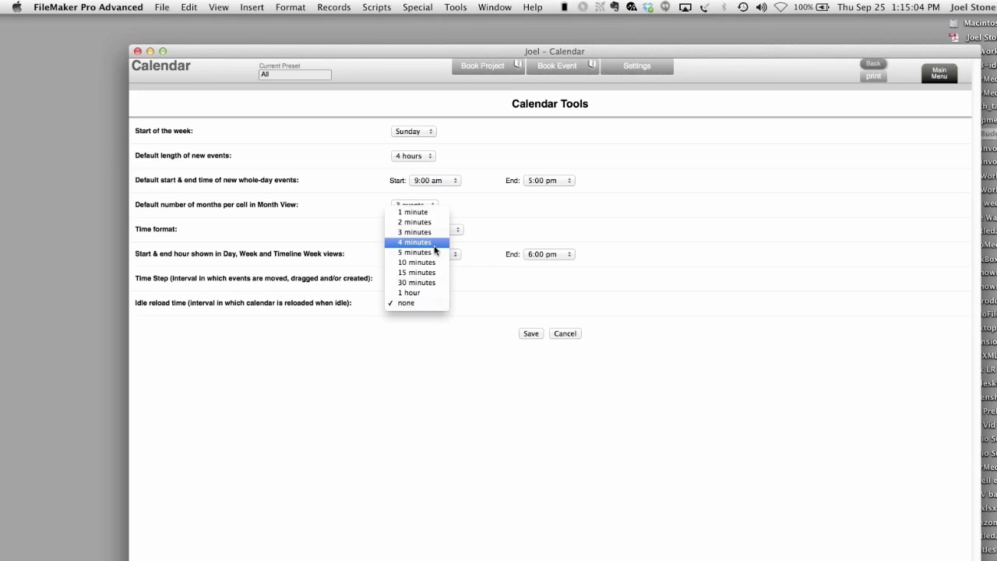
click(513, 286)
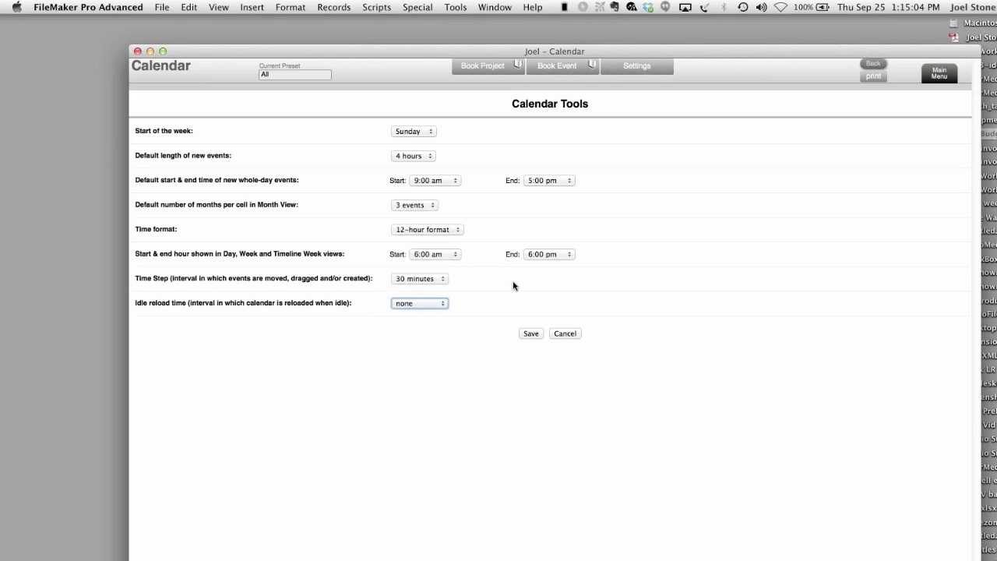
click(943, 80)
click(753, 319)
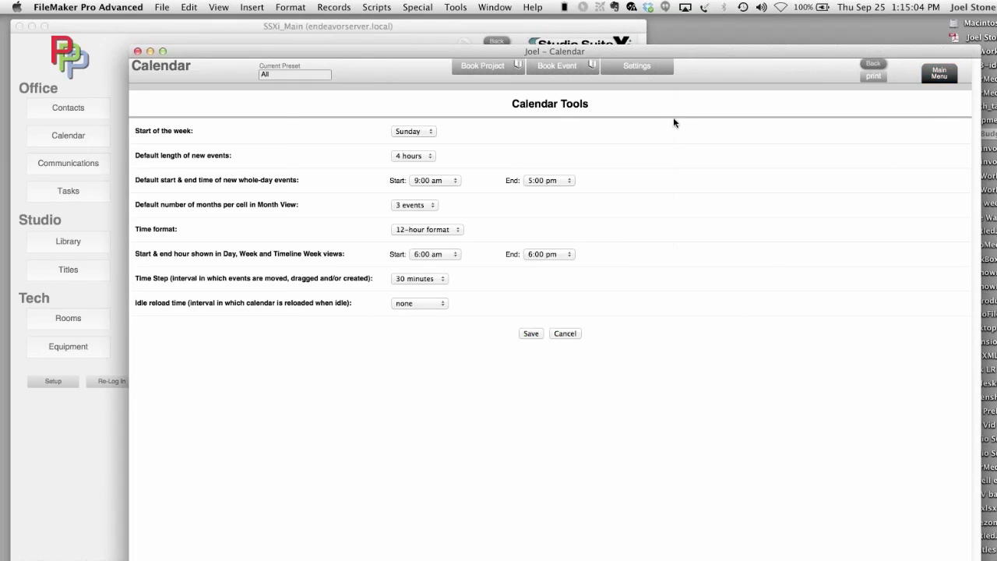
- Save Calendar Tools so the 25 Sep timeline starts at 6:00 am, then bring SSXi_Main forward
click(531, 333)
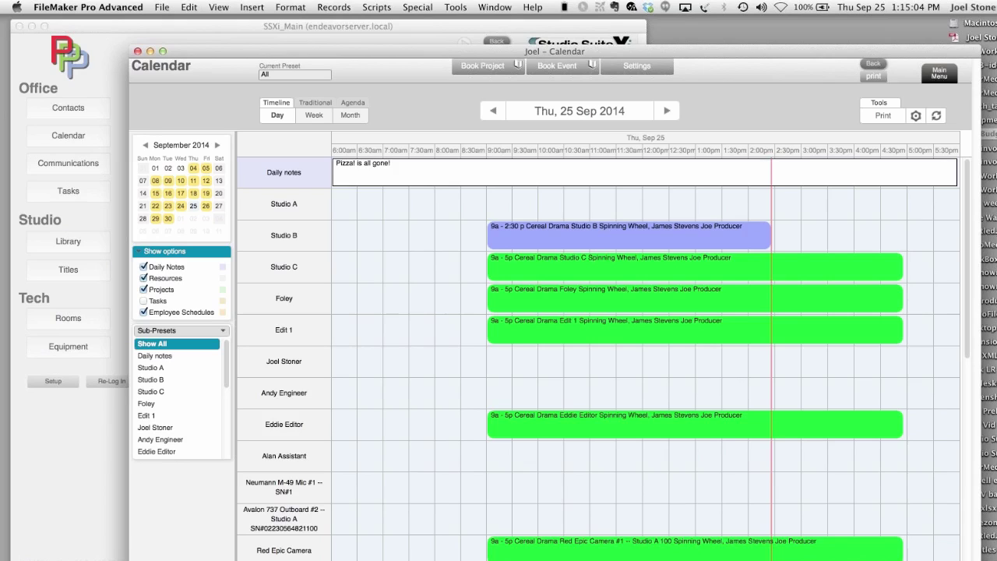
click(70, 222)
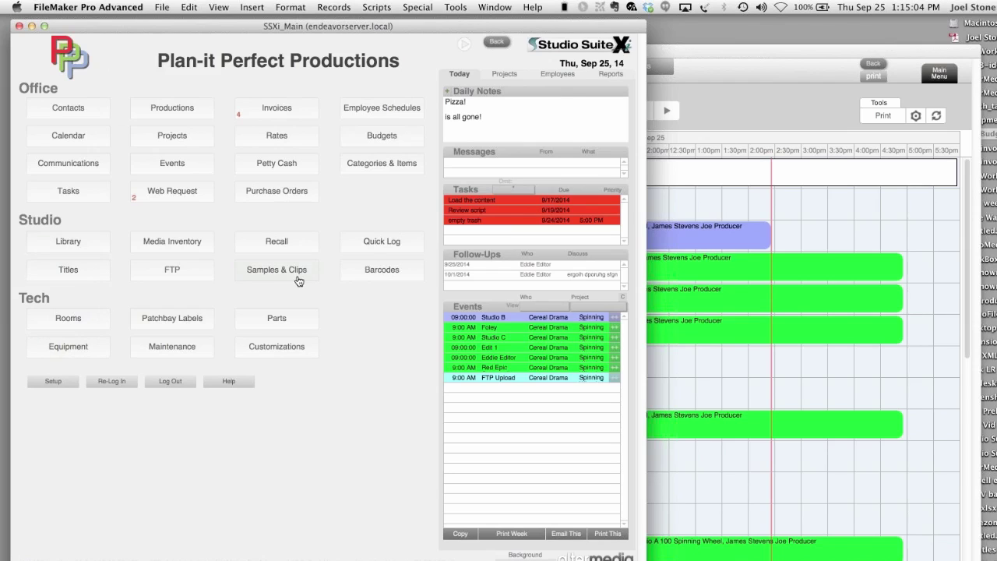
- View the Neumann M-49 Mic #1 equipment record and its barcode RP123
click(69, 346)
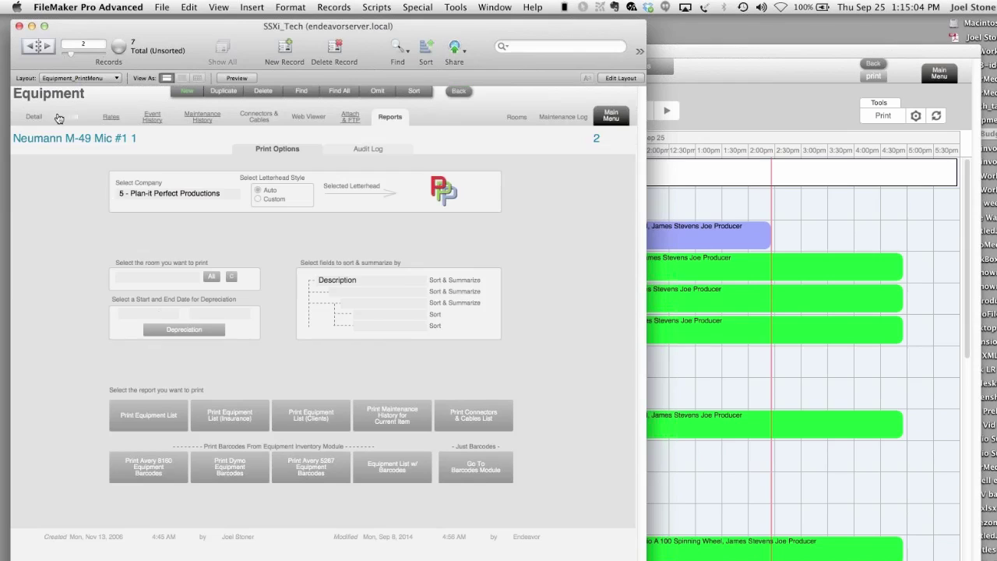
click(40, 126)
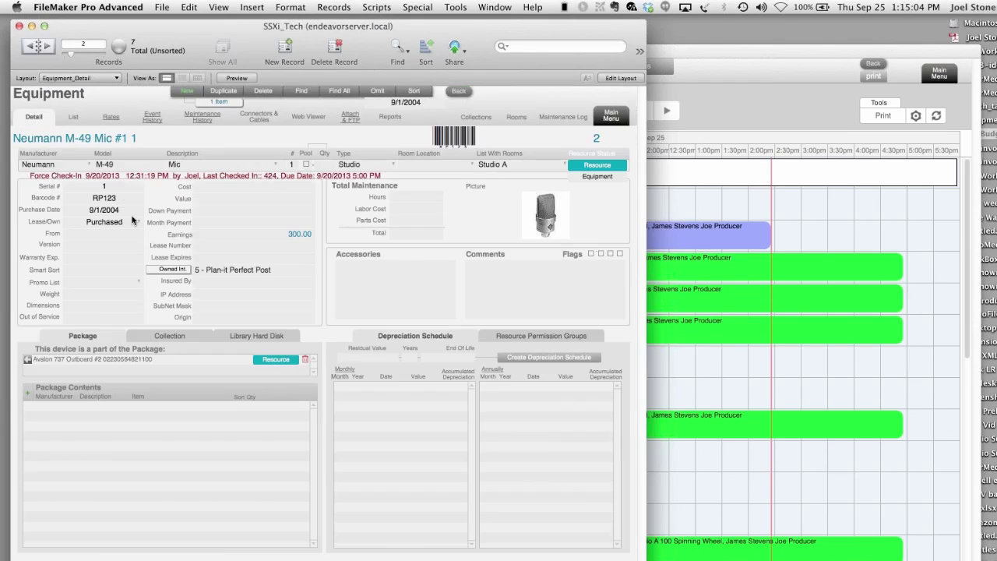
drag(123, 200, 80, 198)
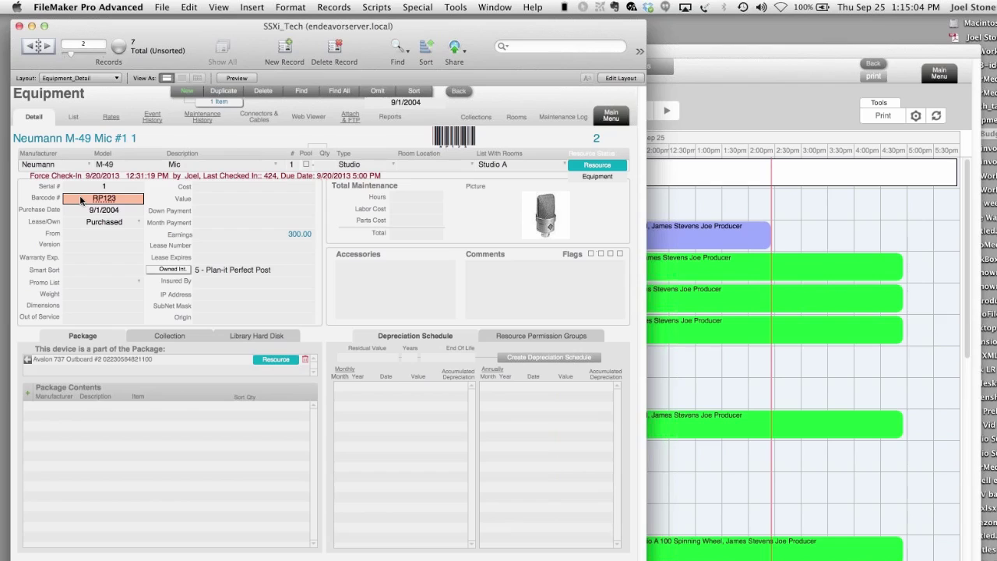
click(400, 124)
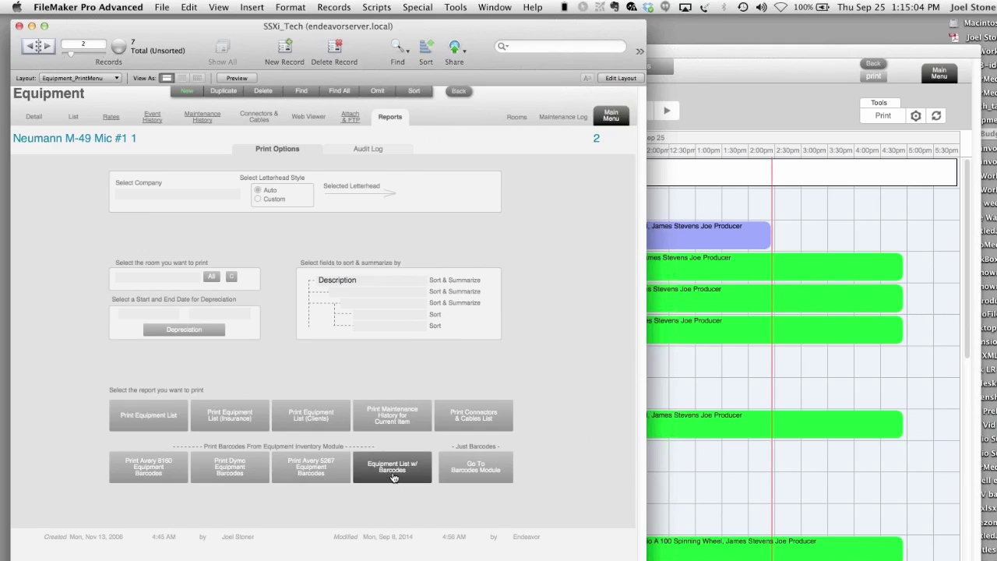
- Preview the Equipment List w/ Barcodes report, cancel printing, and return to the Main Menu
click(395, 481)
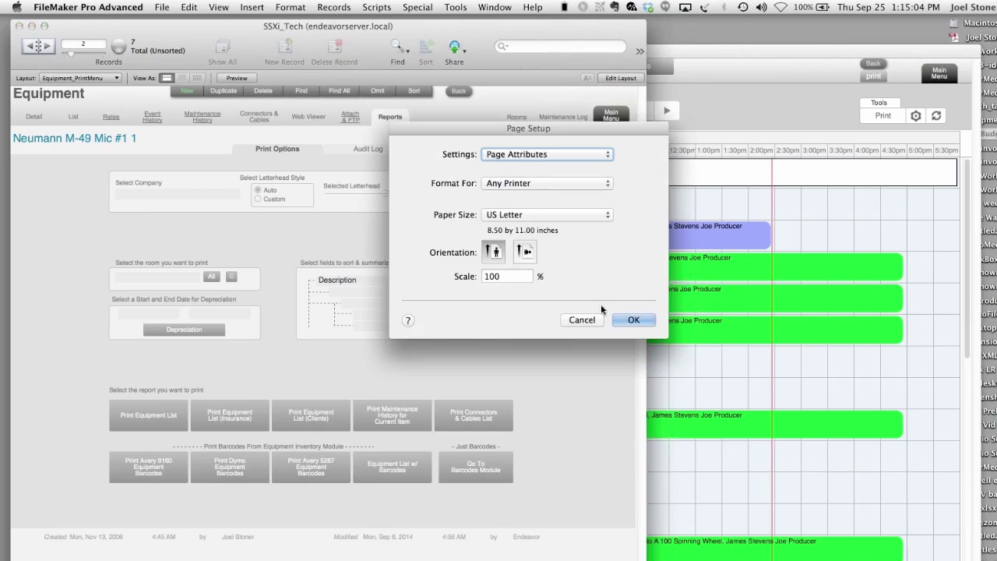
click(633, 320)
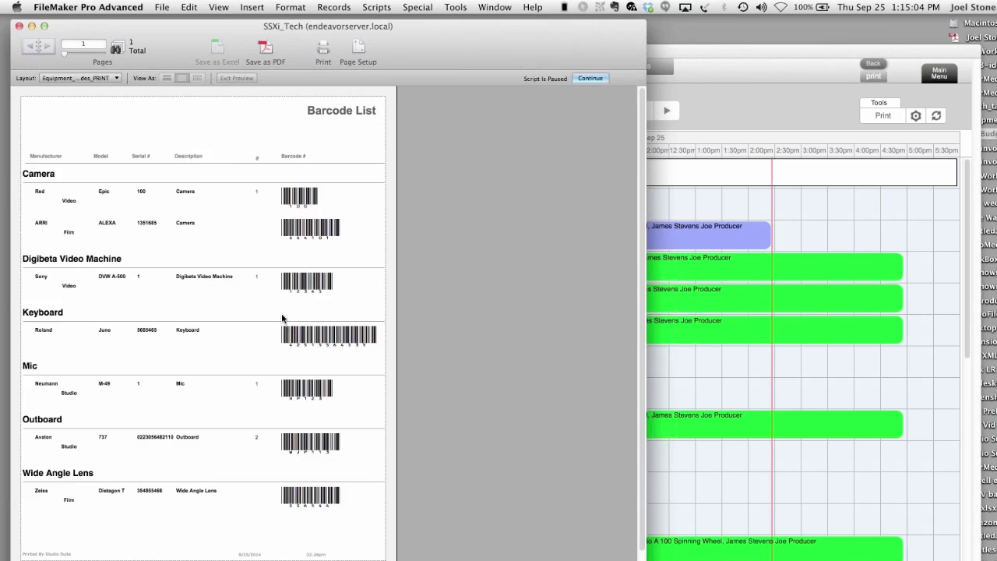
click(586, 78)
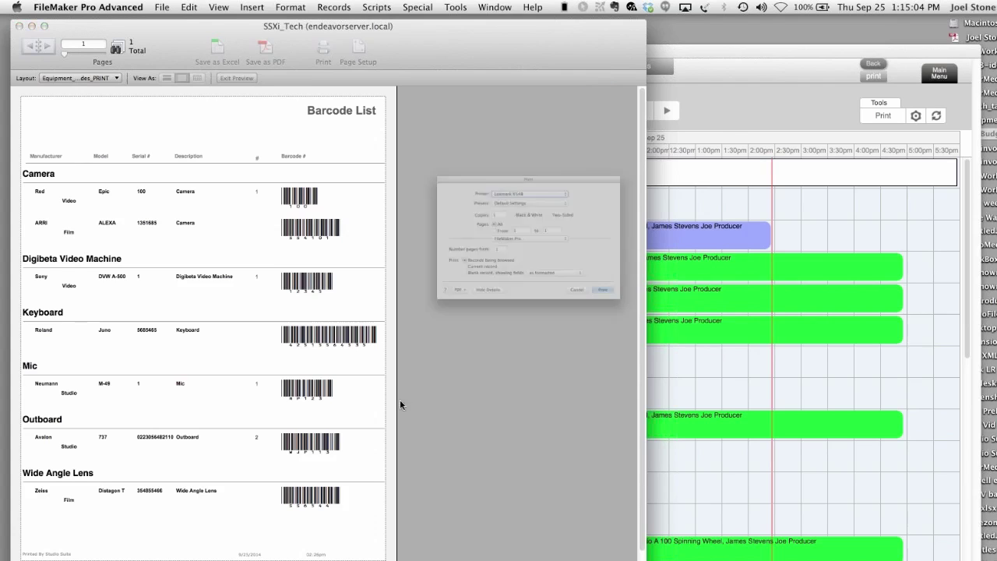
click(621, 343)
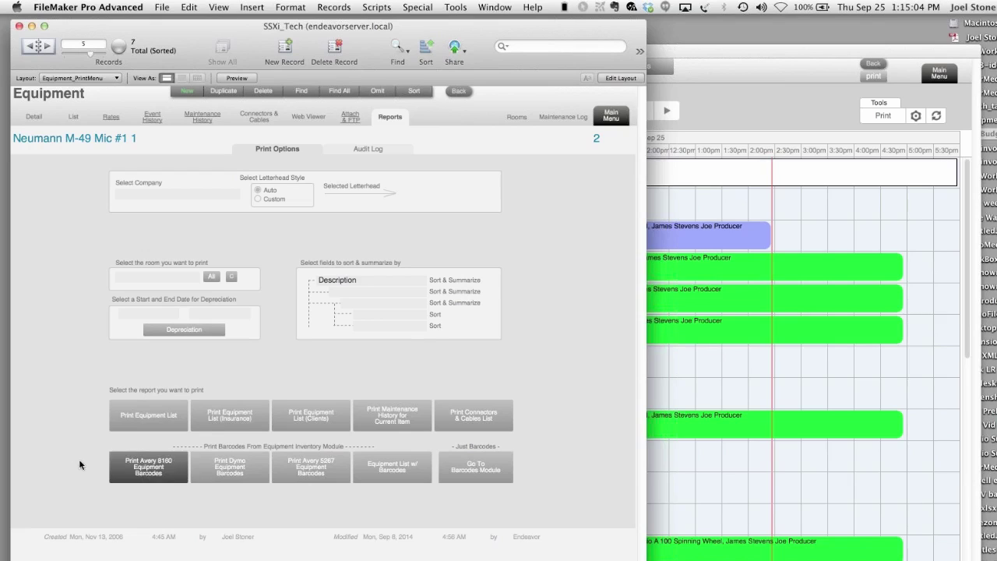
click(611, 121)
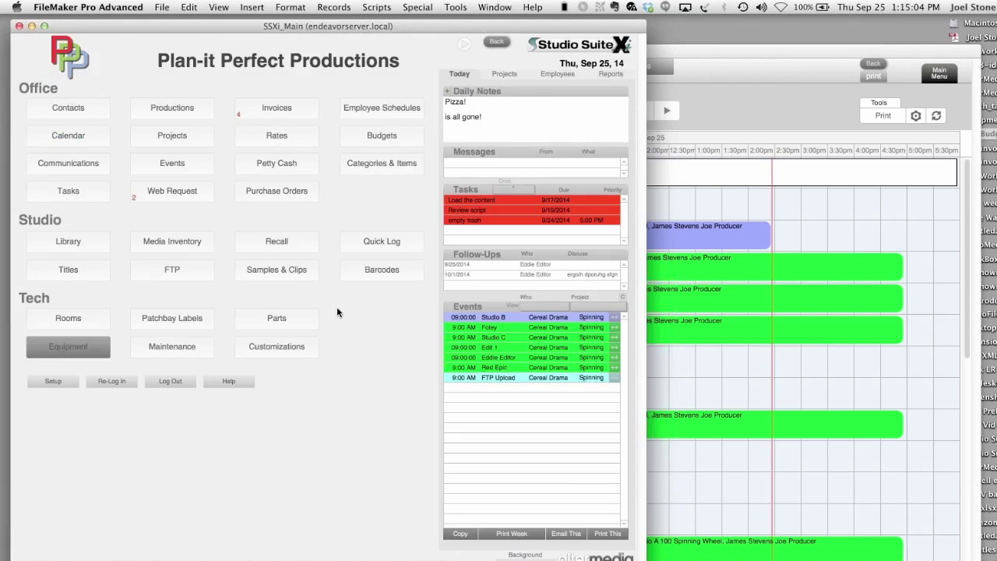
- Generate 30-per-page Avery 8160 media barcodes for Plan-it Perfect Productions, cancelling the print
click(394, 272)
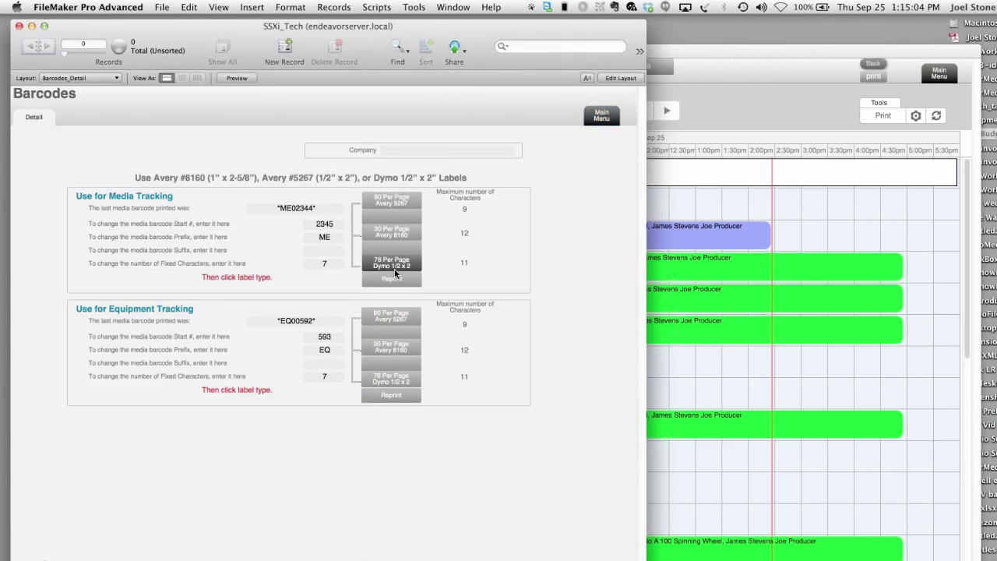
click(416, 148)
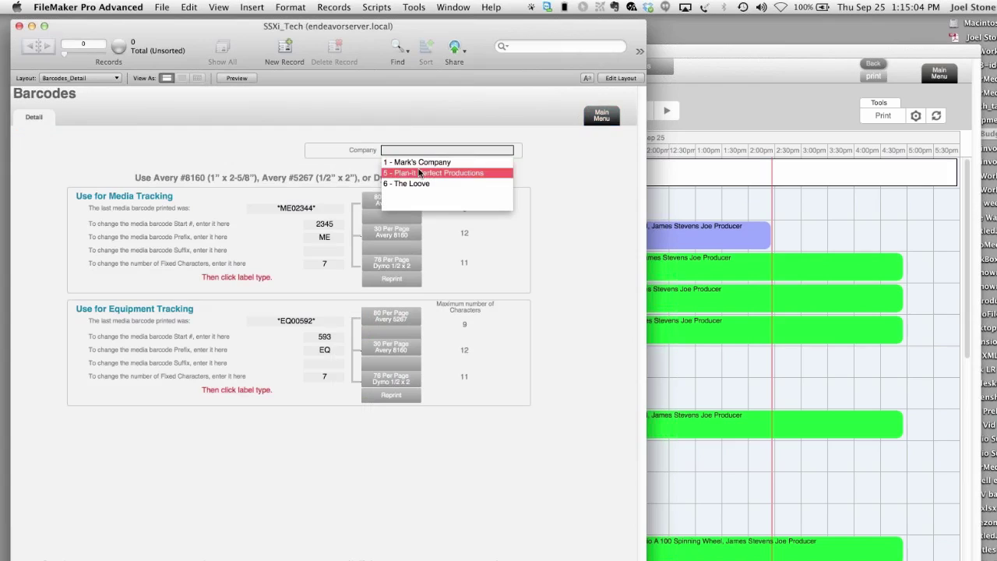
click(434, 173)
click(241, 157)
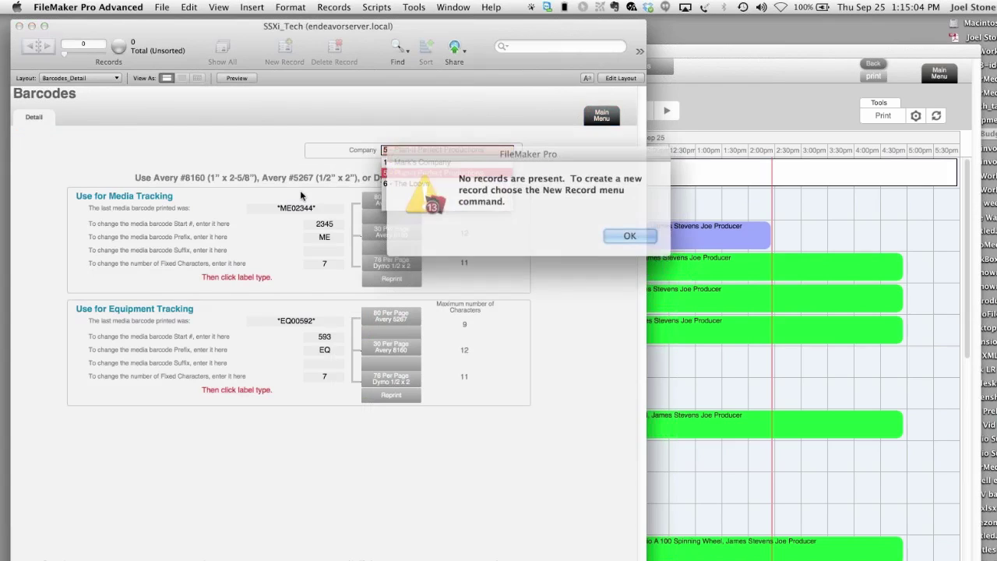
click(627, 240)
click(391, 232)
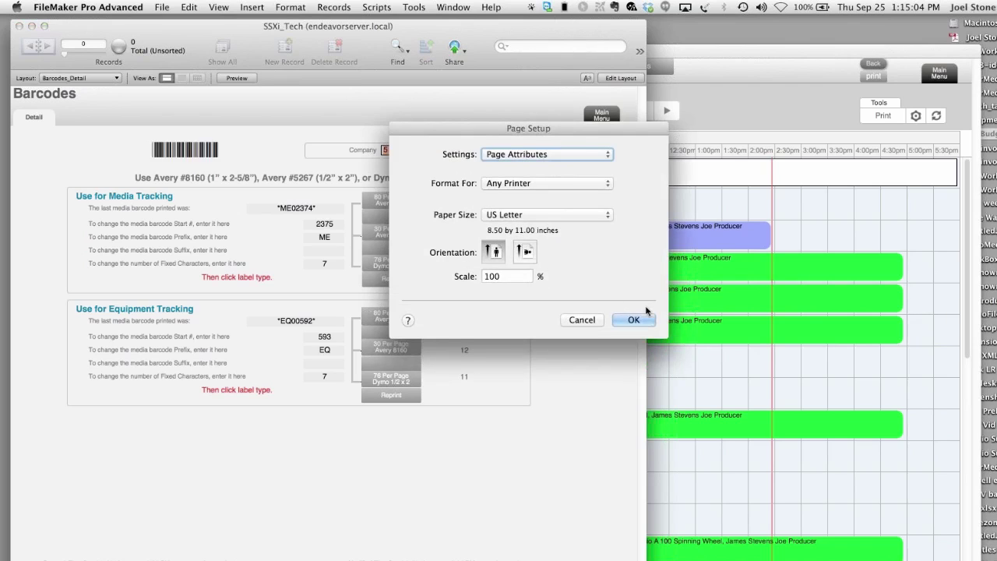
click(638, 319)
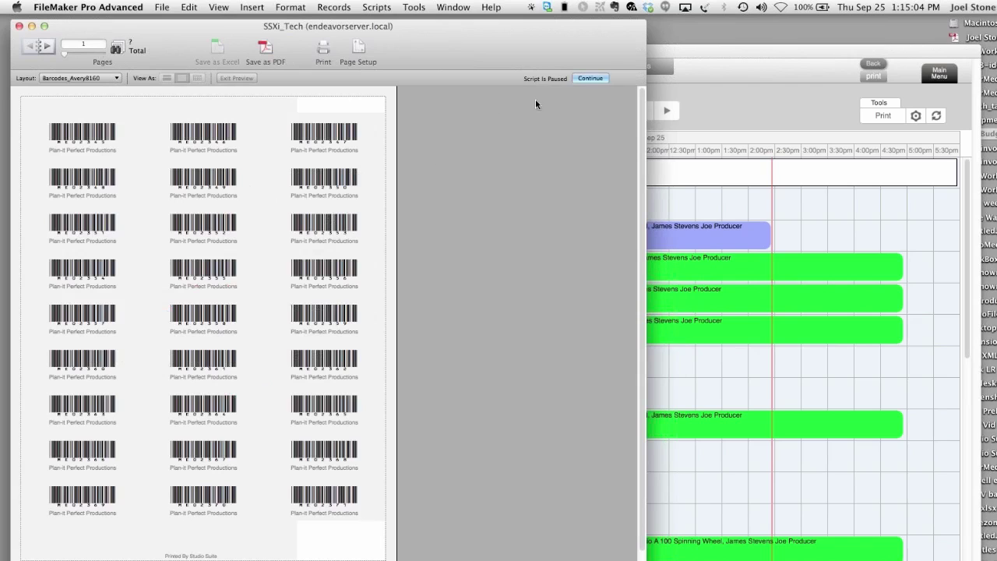
click(600, 78)
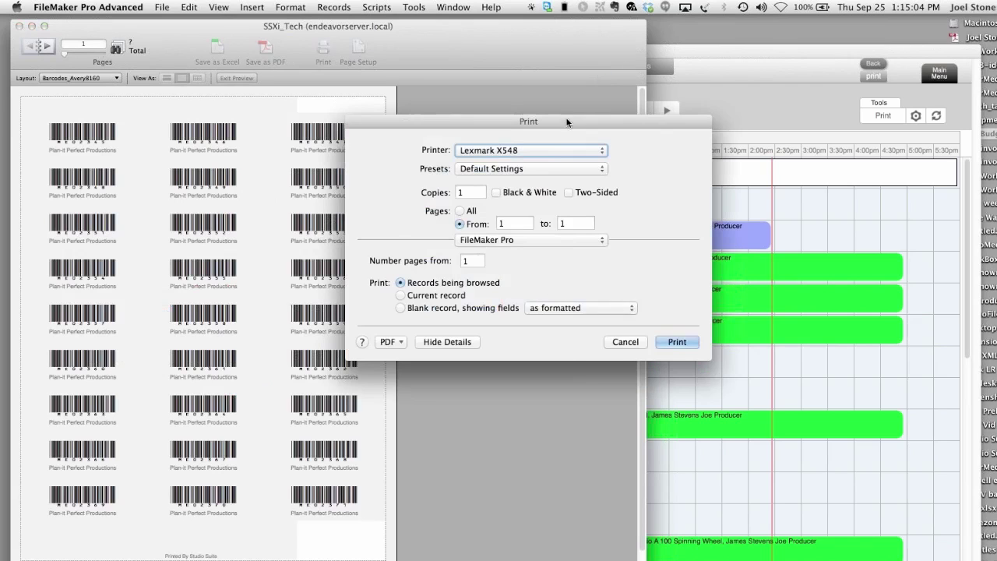
click(620, 345)
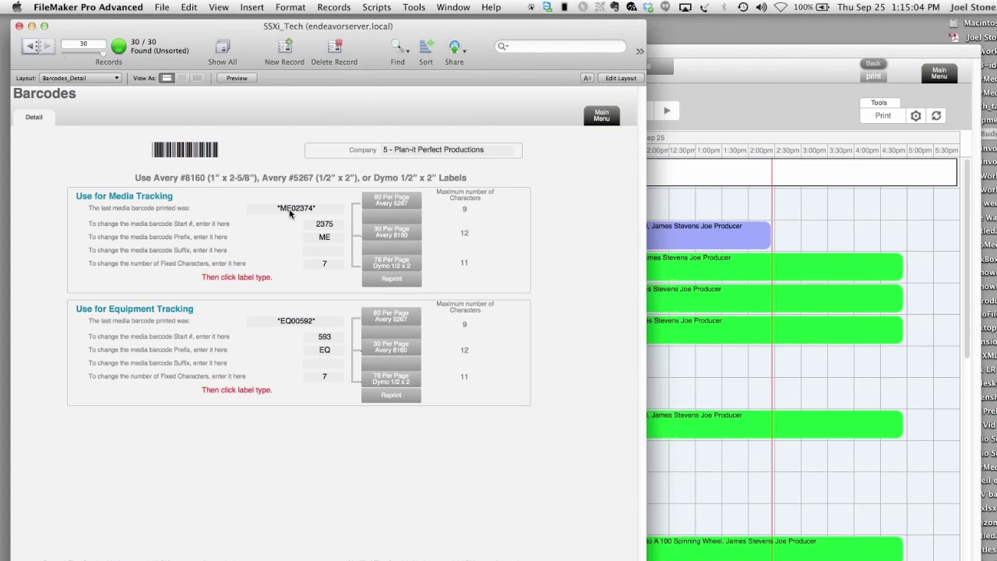
- Look over the ME/EQ barcode prefix fields without changing them and return to the main menu
click(327, 250)
click(334, 350)
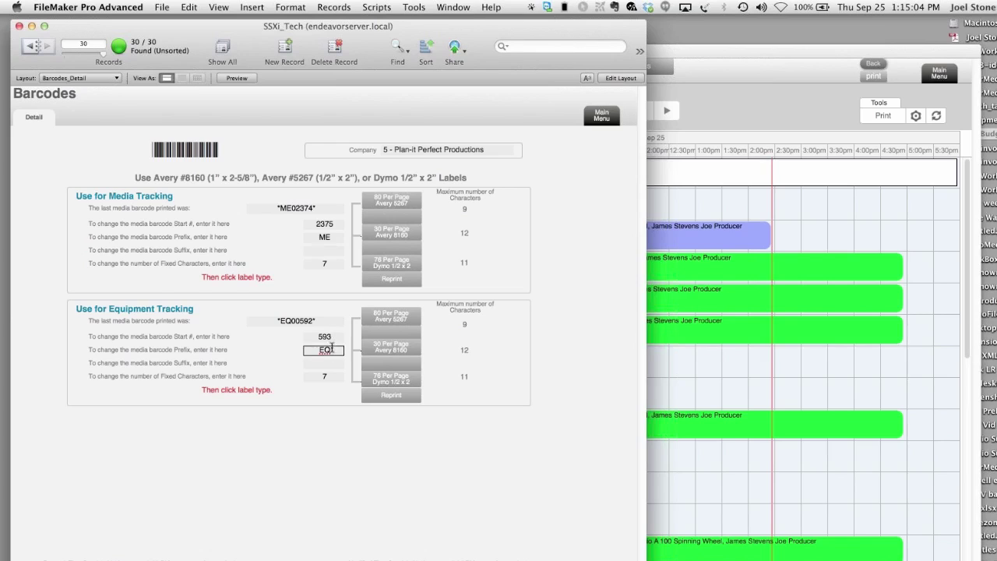
drag(334, 350, 308, 352)
click(290, 337)
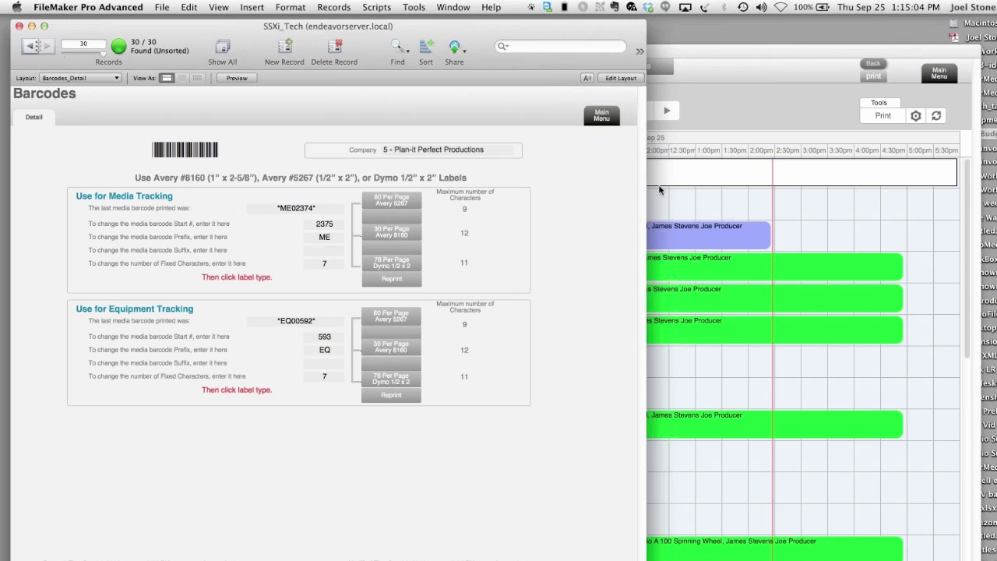
click(601, 119)
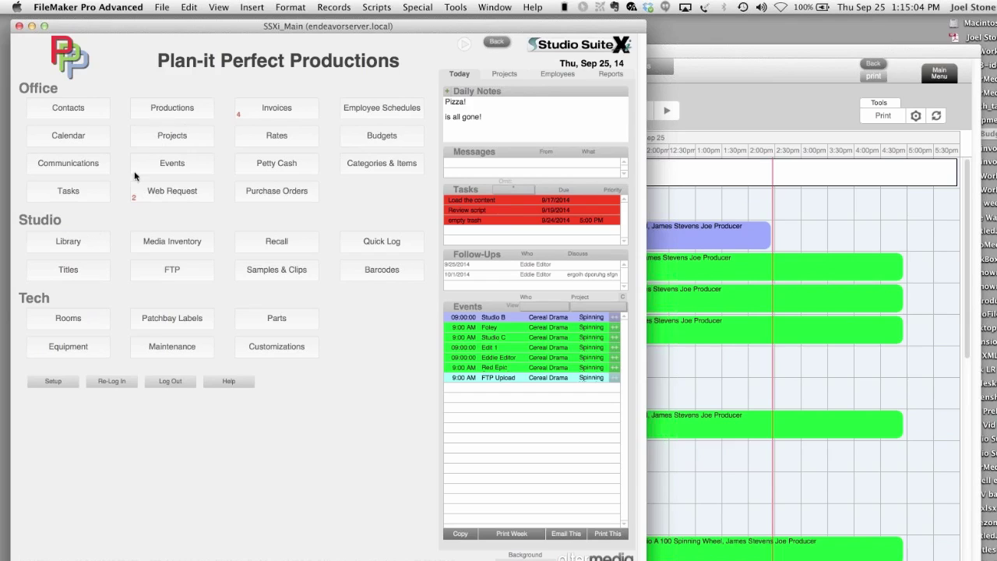
- Go from the Library to the Webinar Walkthru project, view its Media Assets, then Attach & FTP
click(81, 241)
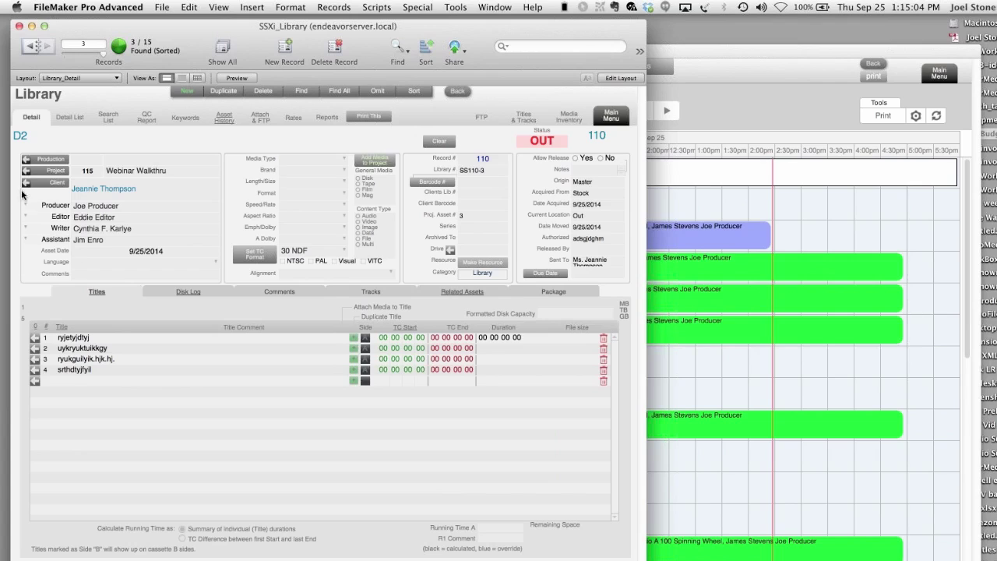
click(44, 172)
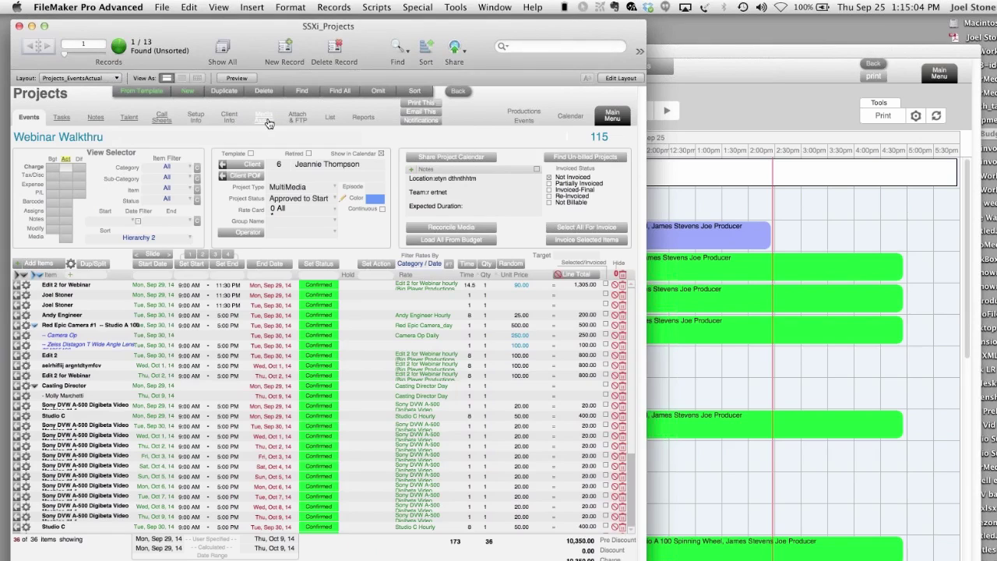
click(264, 119)
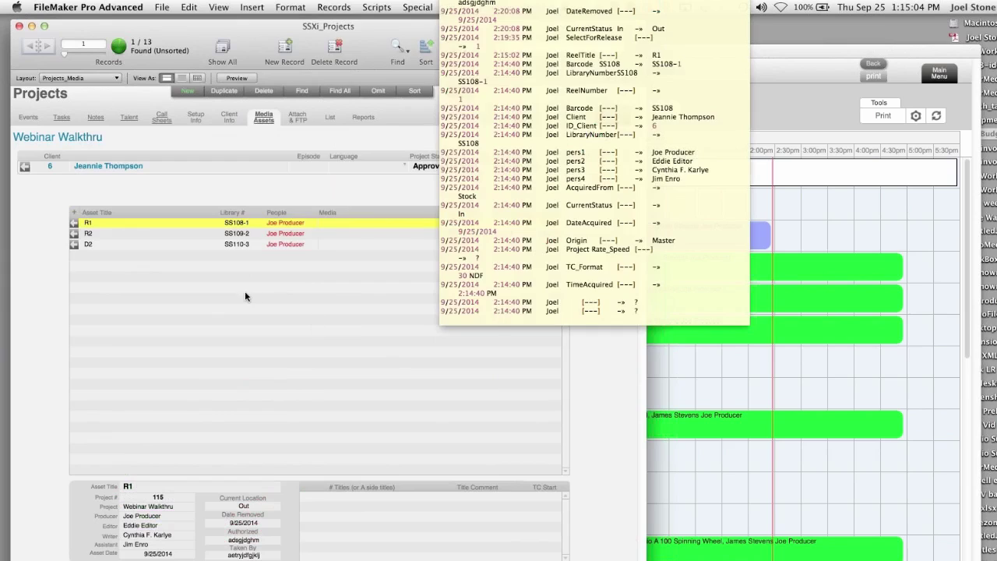
click(150, 195)
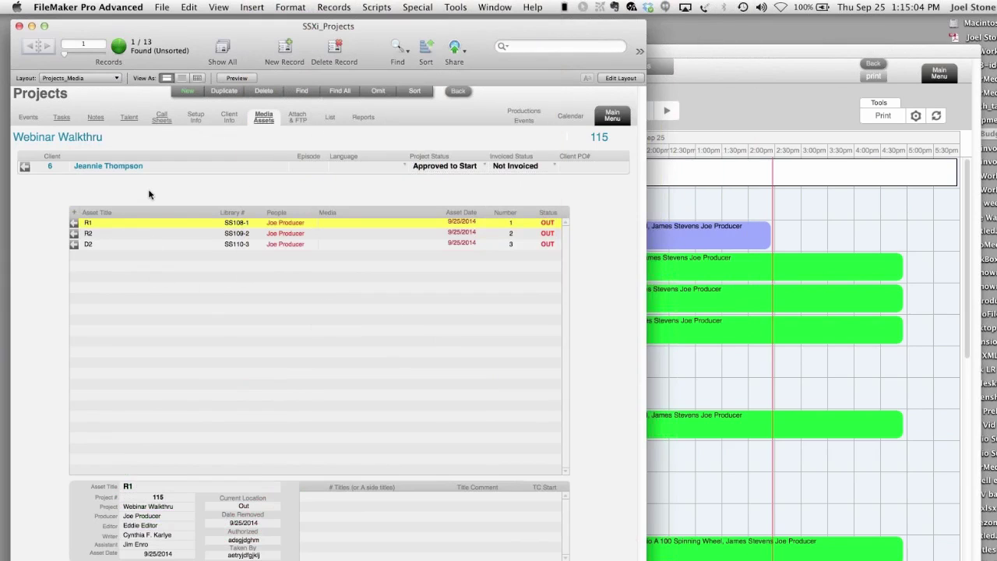
click(306, 123)
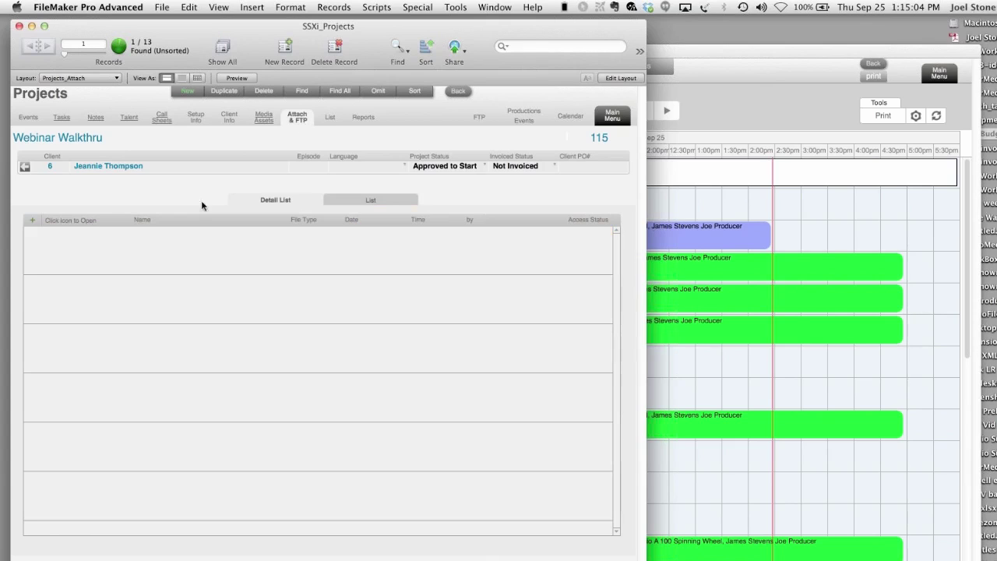
- Add a file attachment to Webinar Walkthru containing the picture 'Play icon red.png'
click(33, 219)
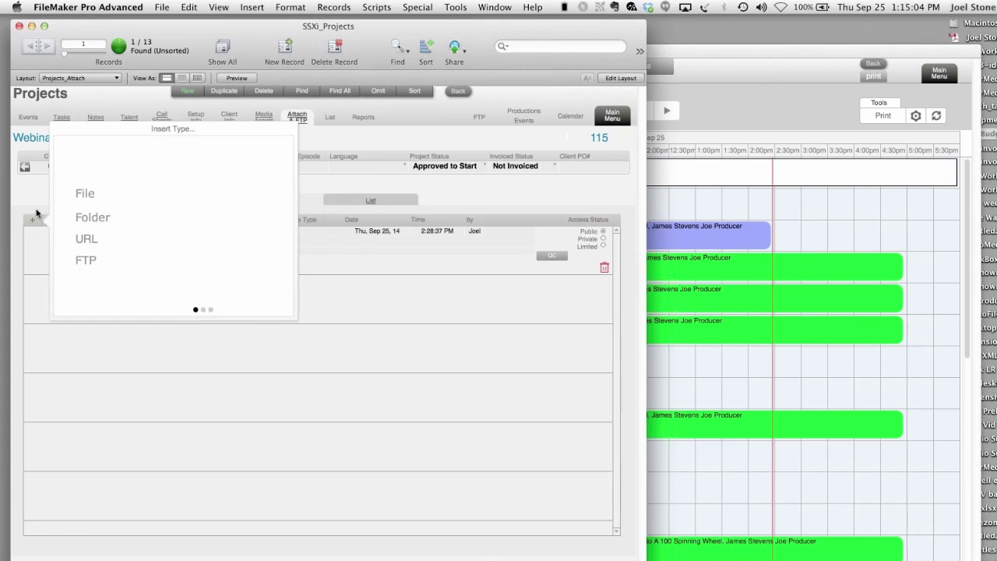
click(86, 194)
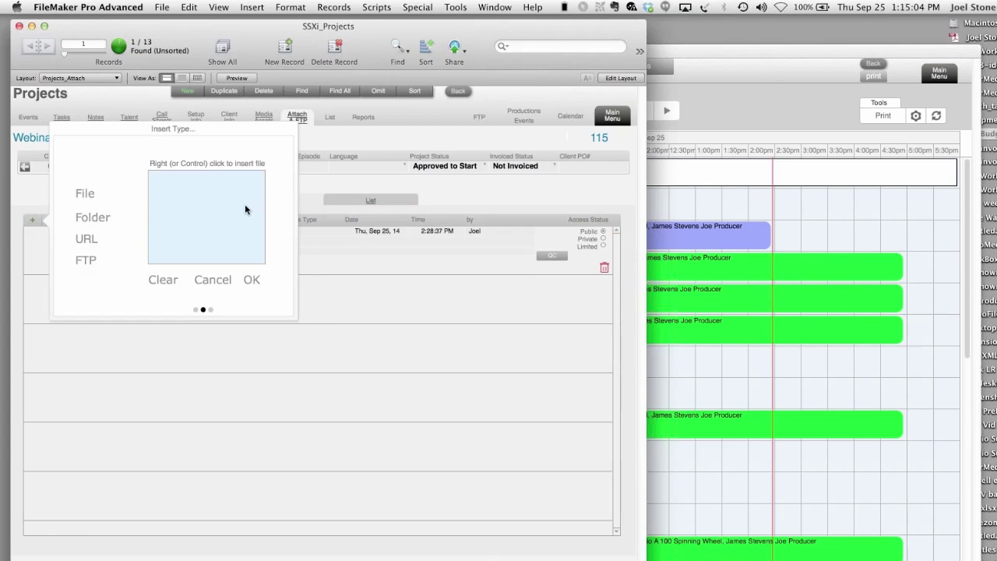
right_click(209, 210)
click(282, 289)
right_click(222, 237)
click(246, 293)
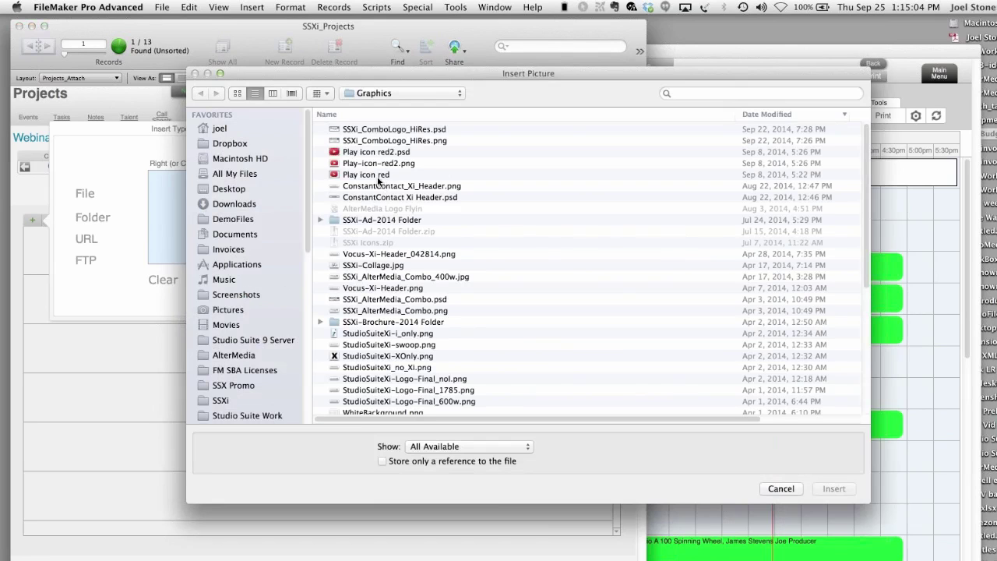
click(379, 175)
click(831, 488)
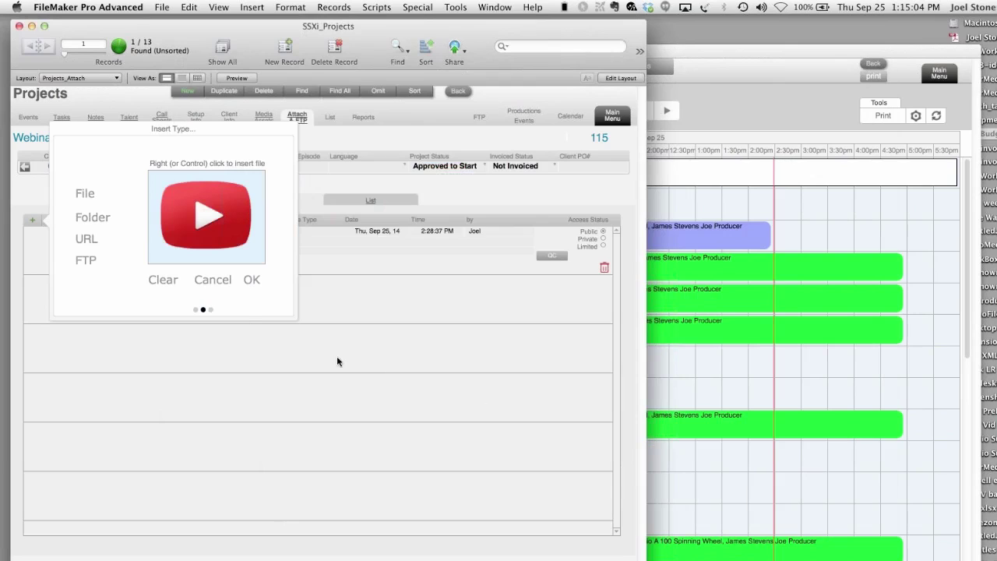
click(254, 281)
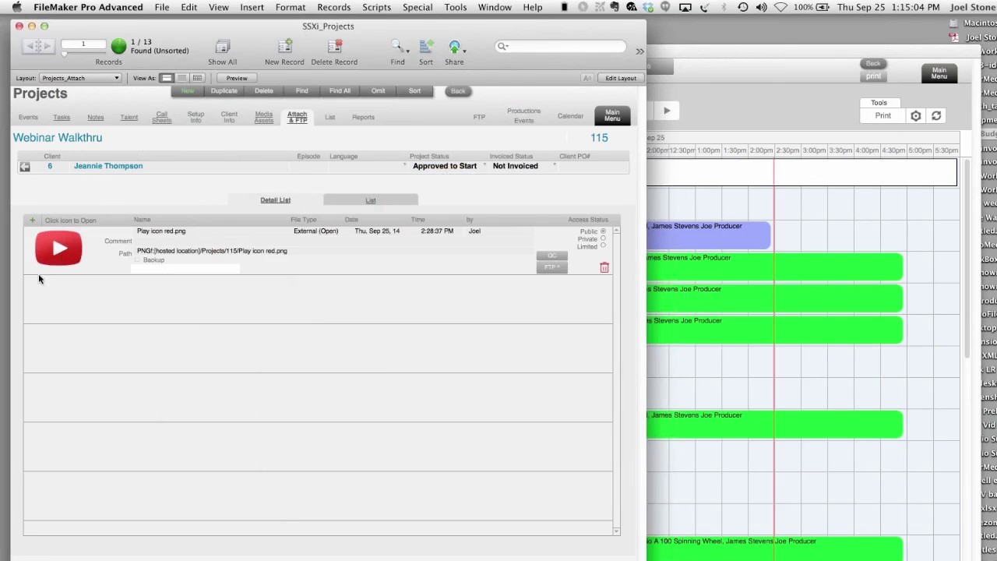
mouse_move(55, 253)
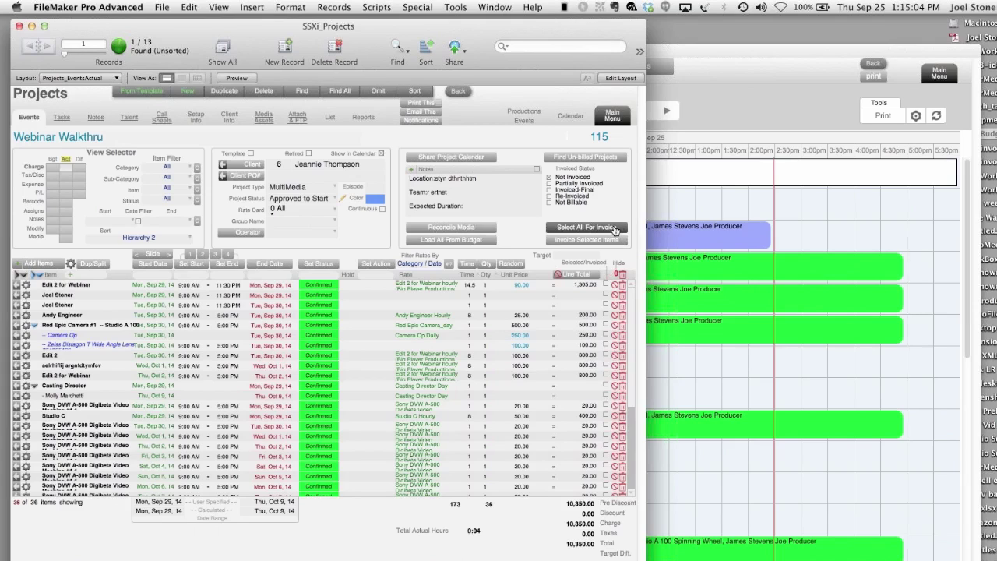
- Invoice all Webinar Walkthru items as a final invoice, creating invoice 104 for 10,250.00
click(614, 231)
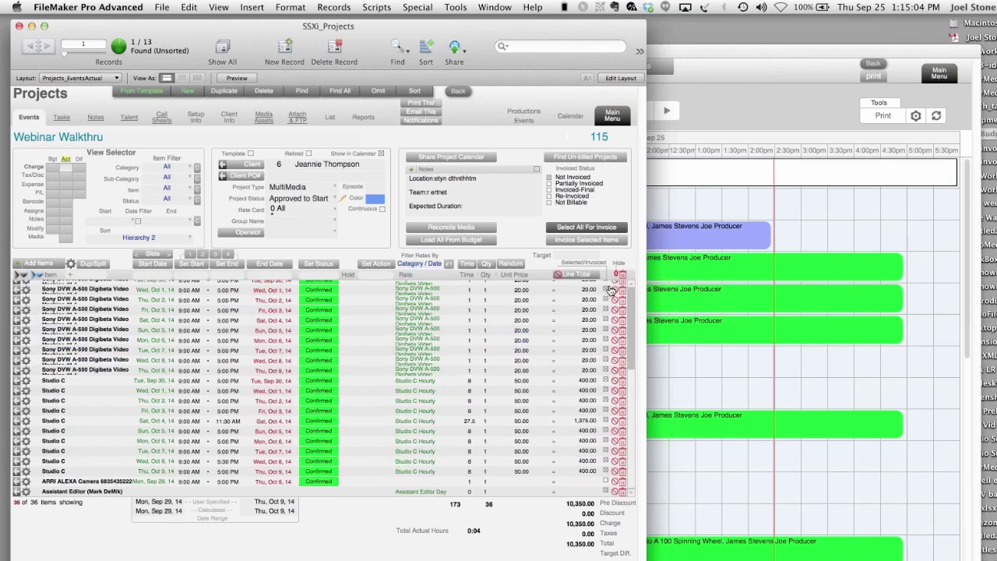
scroll(606, 374, up, 5)
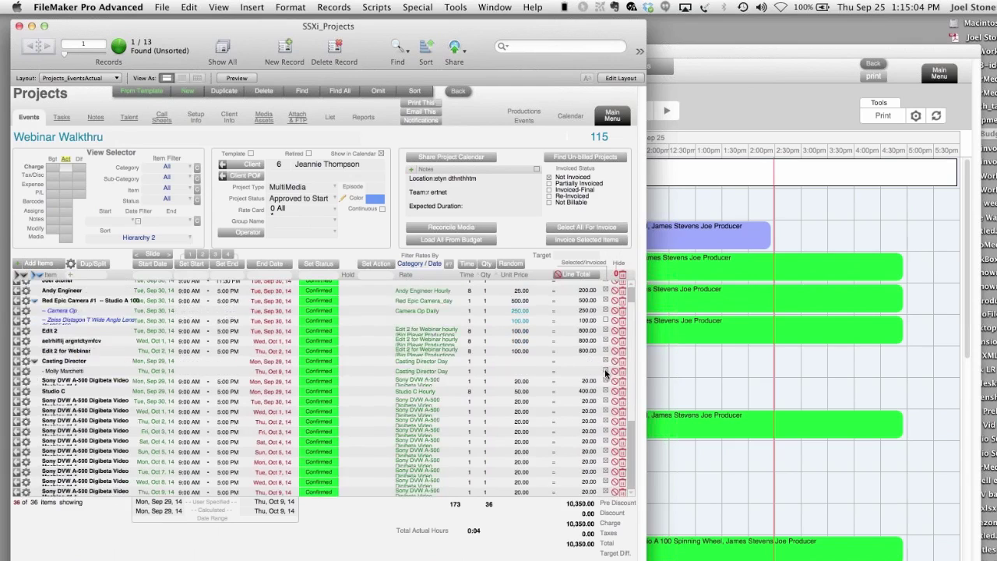
click(585, 240)
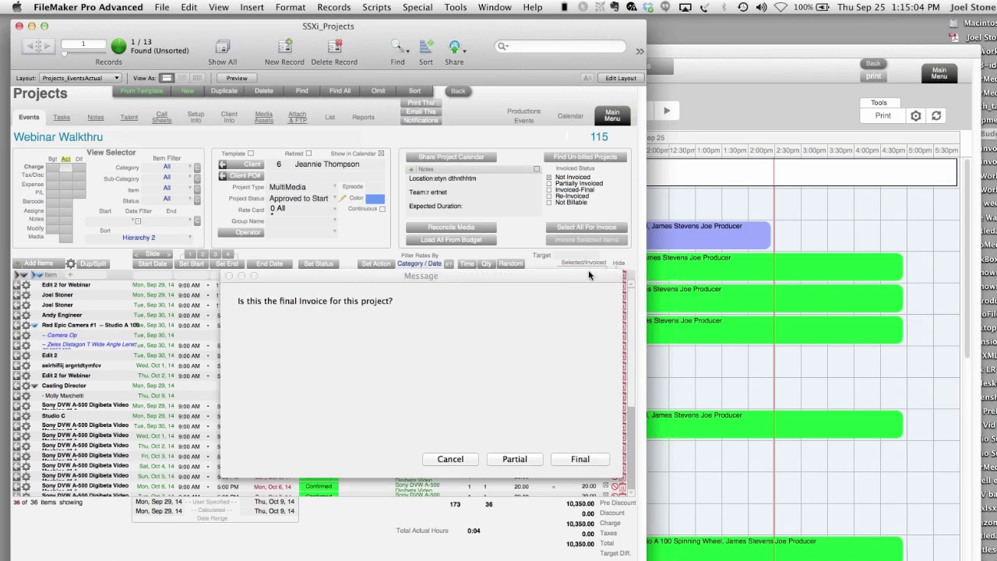
click(579, 459)
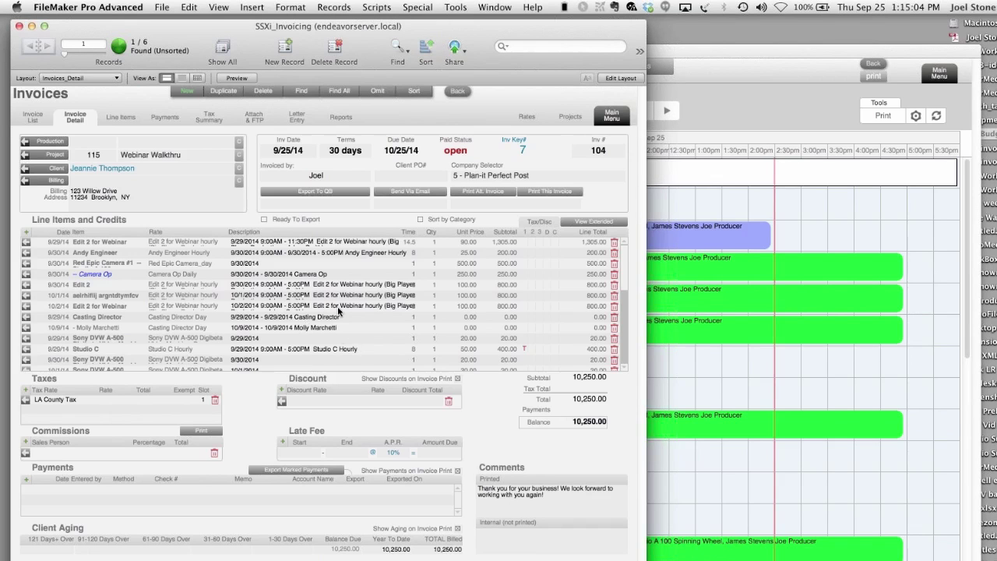
scroll(337, 306, down, 5)
scroll(337, 306, up, 5)
click(557, 193)
click(634, 318)
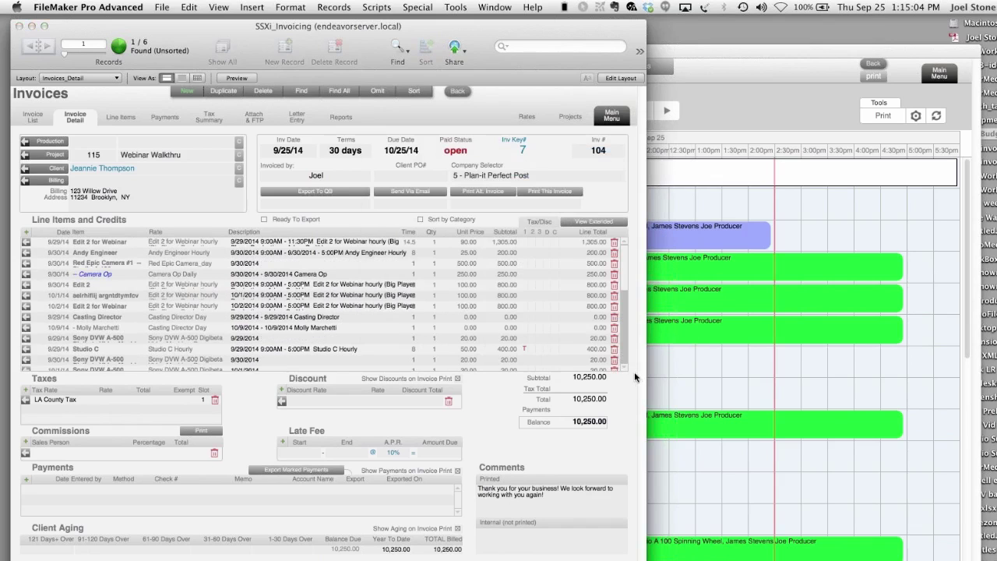
scroll(519, 338, down, 2)
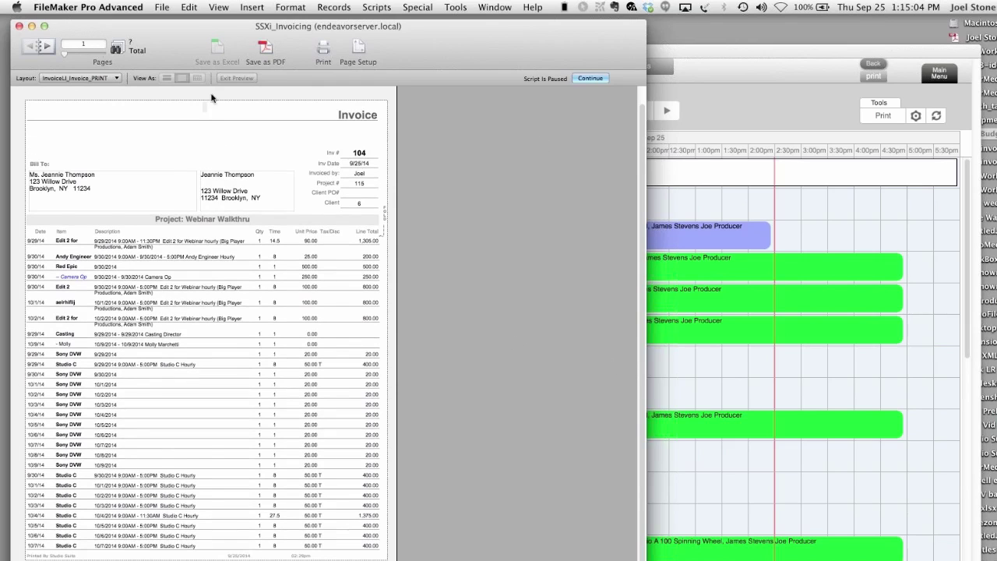
click(44, 51)
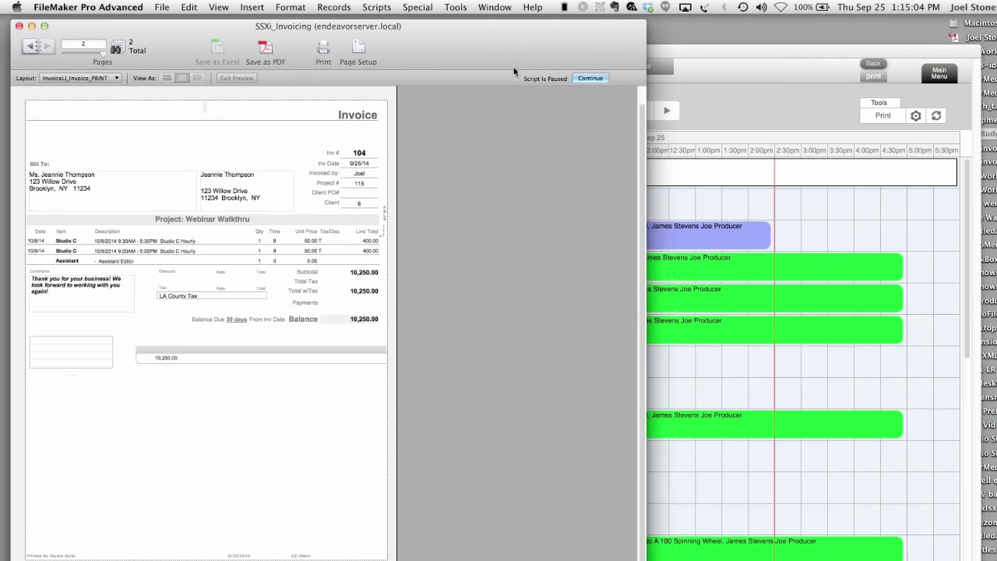
click(589, 79)
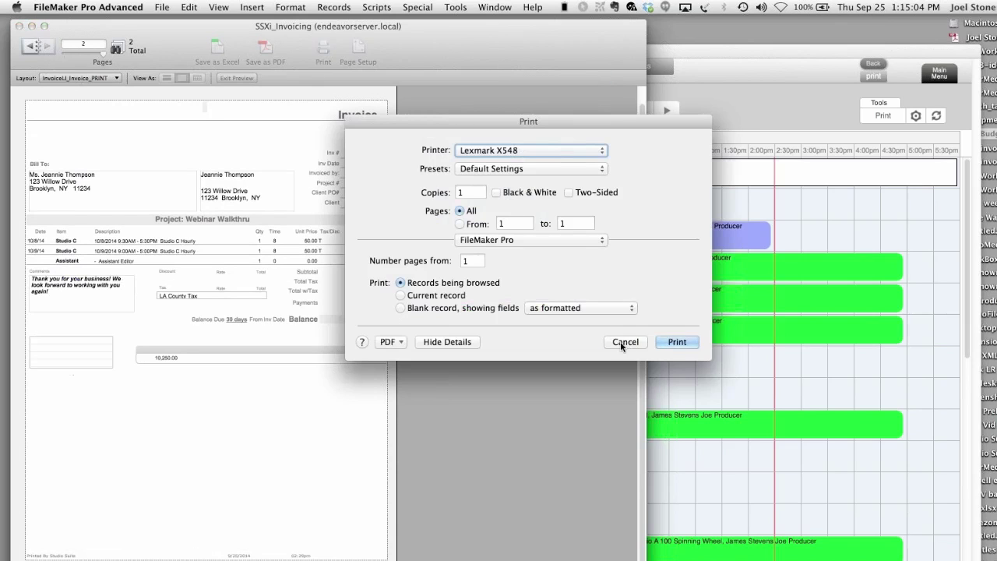
click(623, 341)
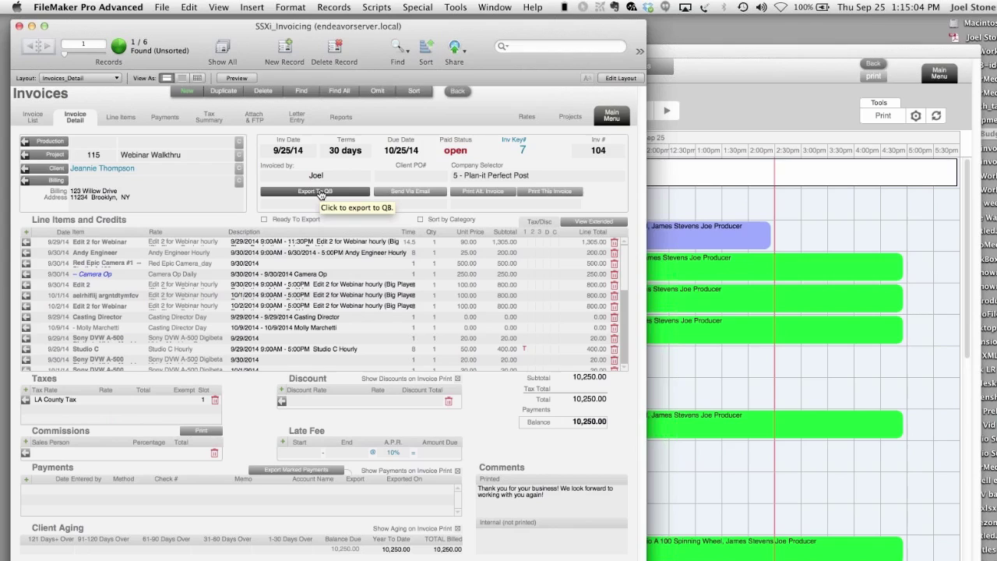
click(27, 484)
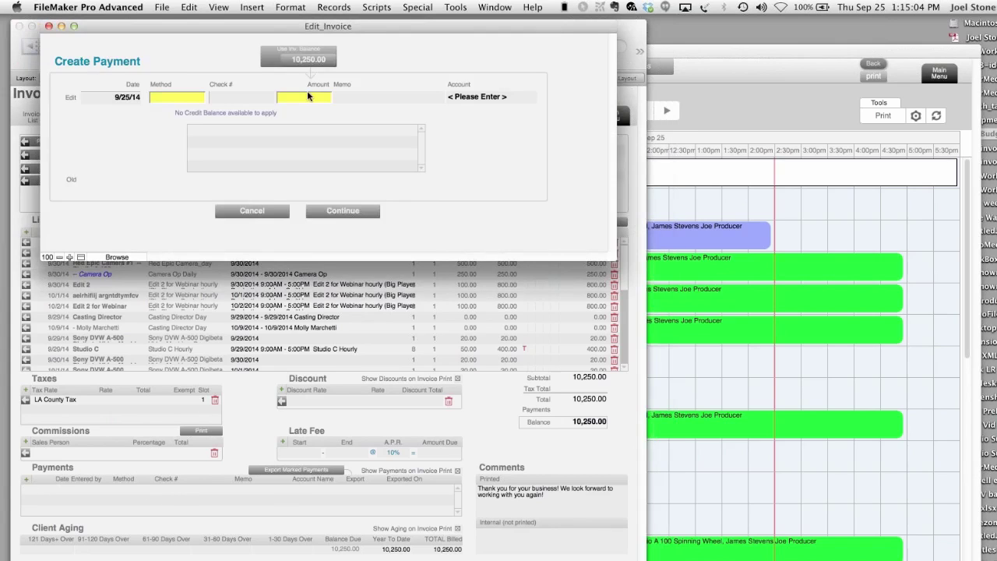
- Record a 5,000.00 cheque payment on invoice 104, skipping the accounting export
click(170, 98)
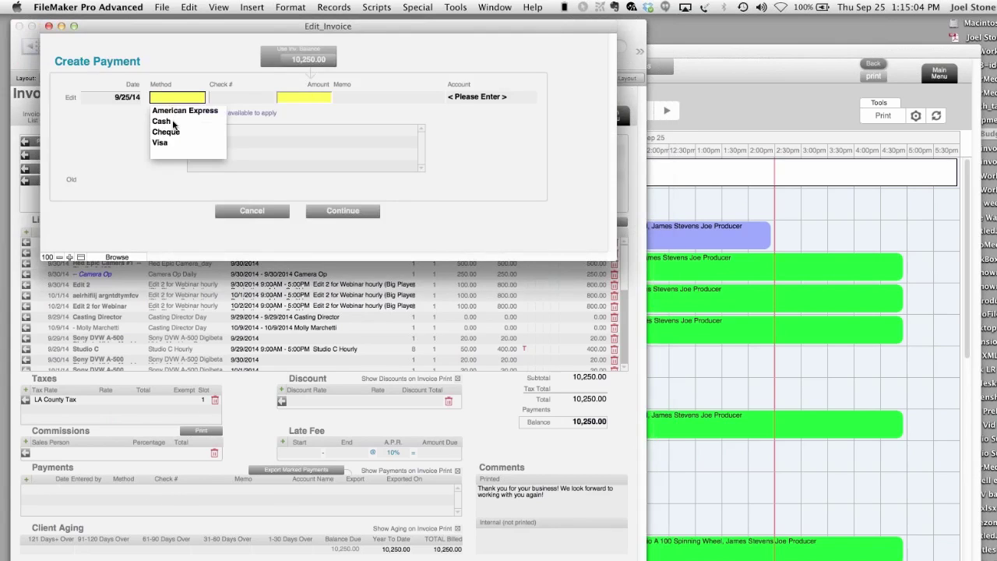
click(176, 132)
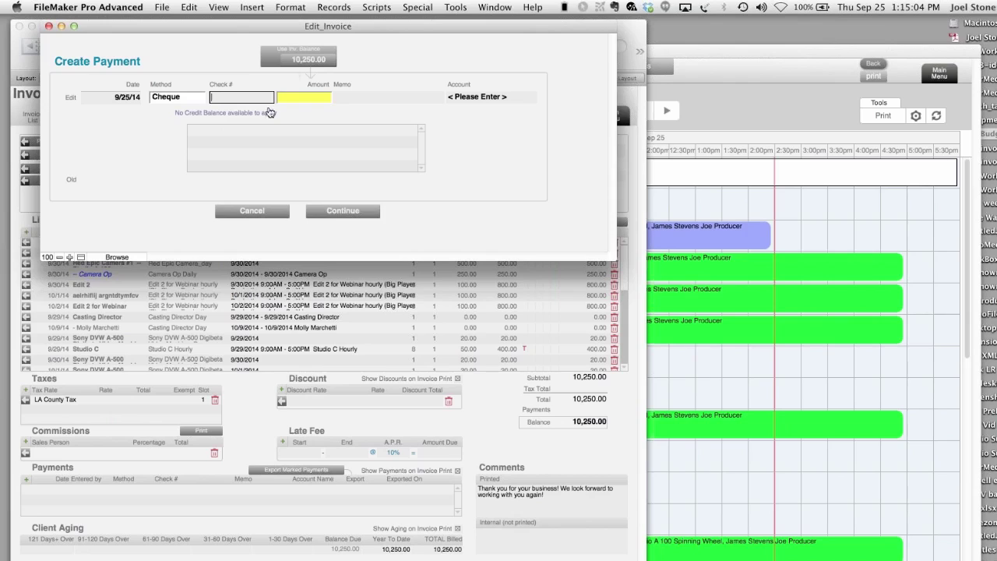
click(305, 68)
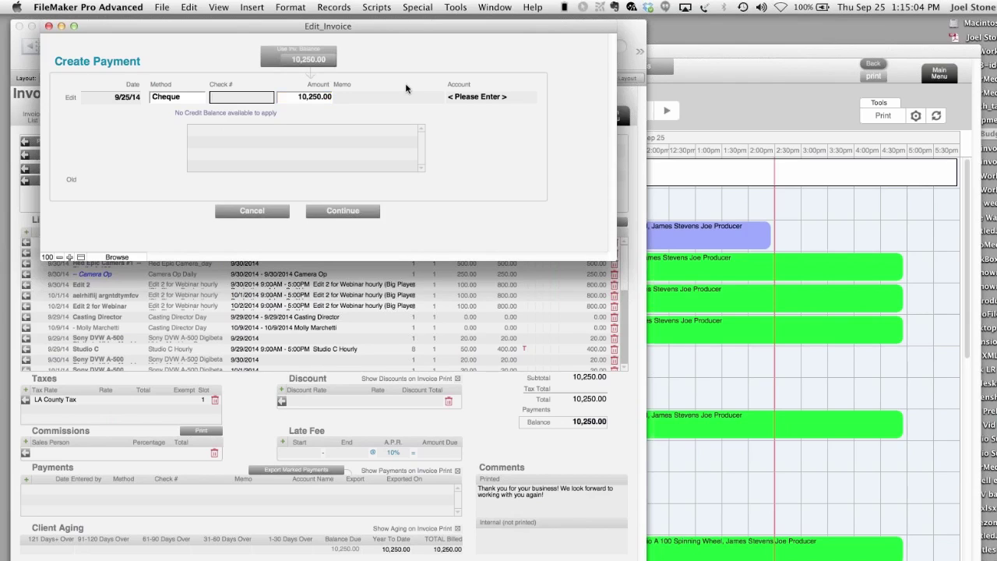
click(324, 97)
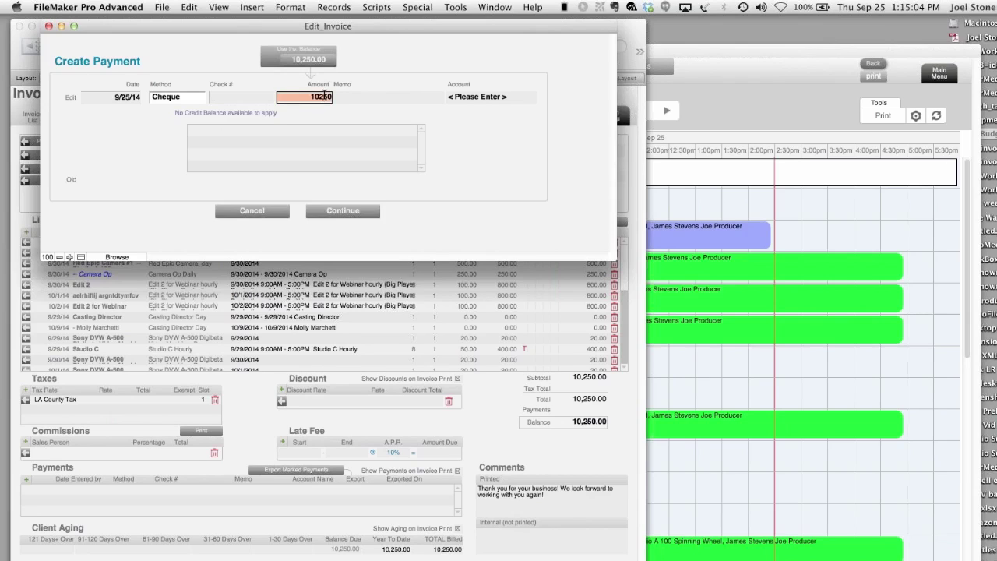
text(5000)
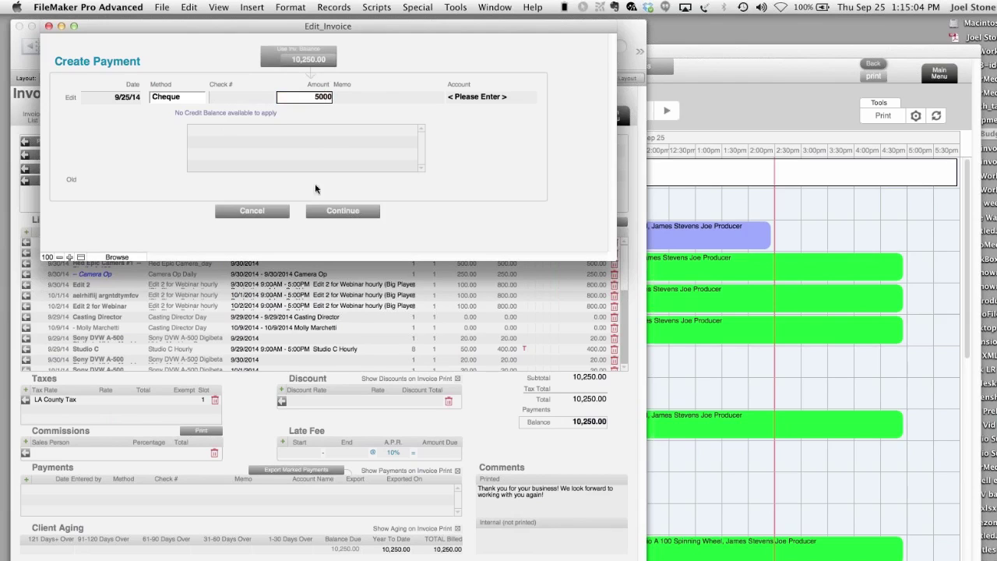
click(327, 212)
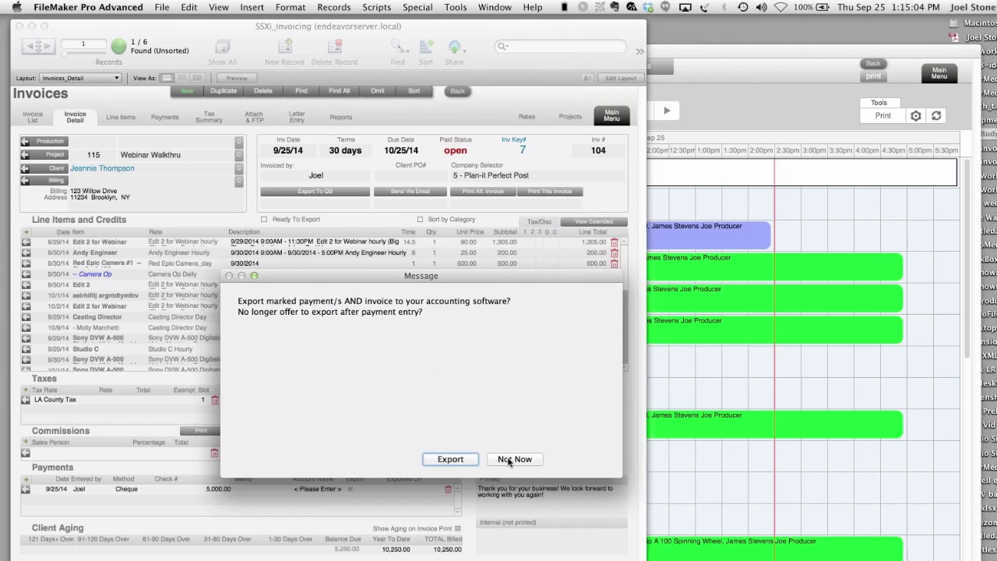
click(510, 460)
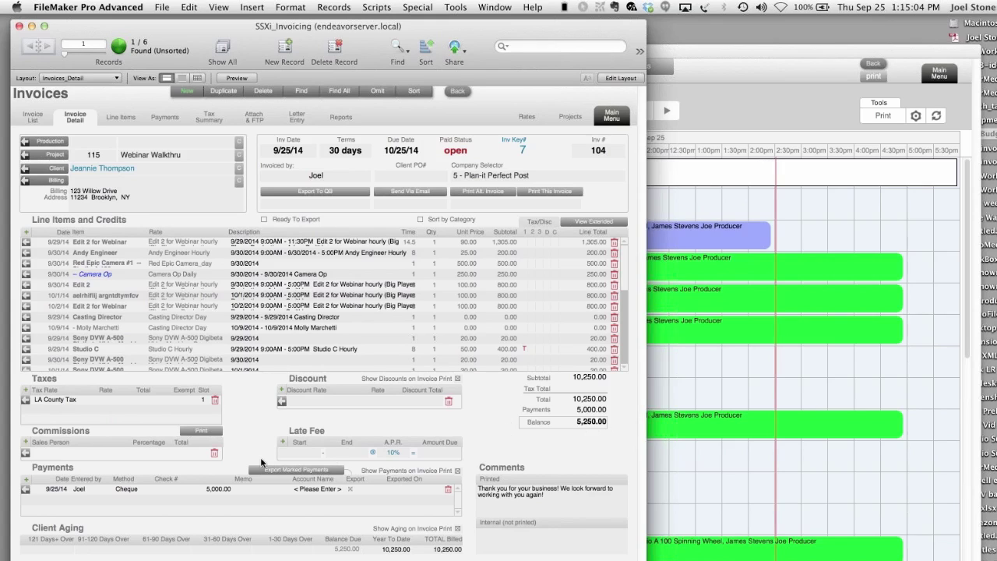
- Pay the remaining 5,250.00 balance by Visa, skipping the accounting export
click(26, 485)
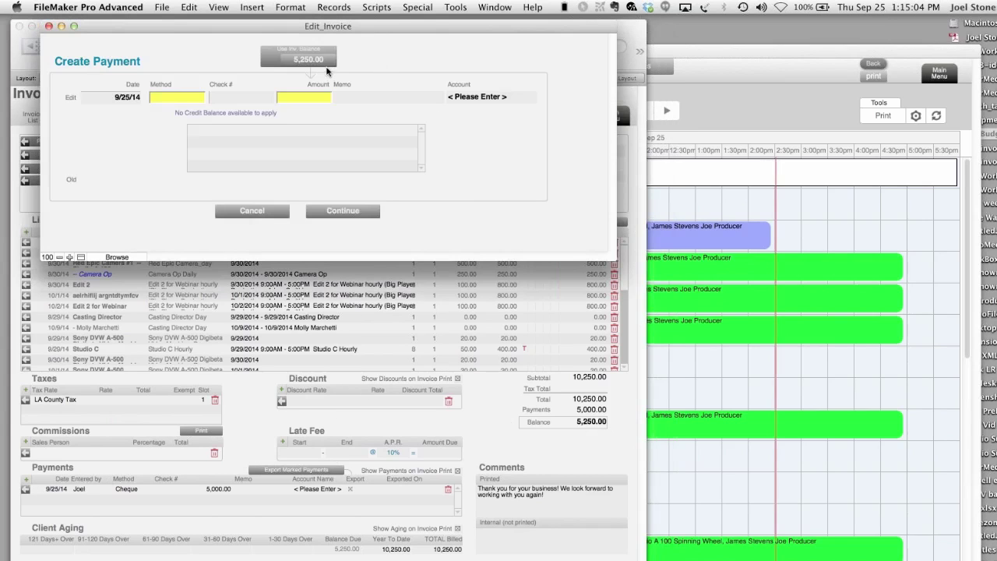
click(189, 100)
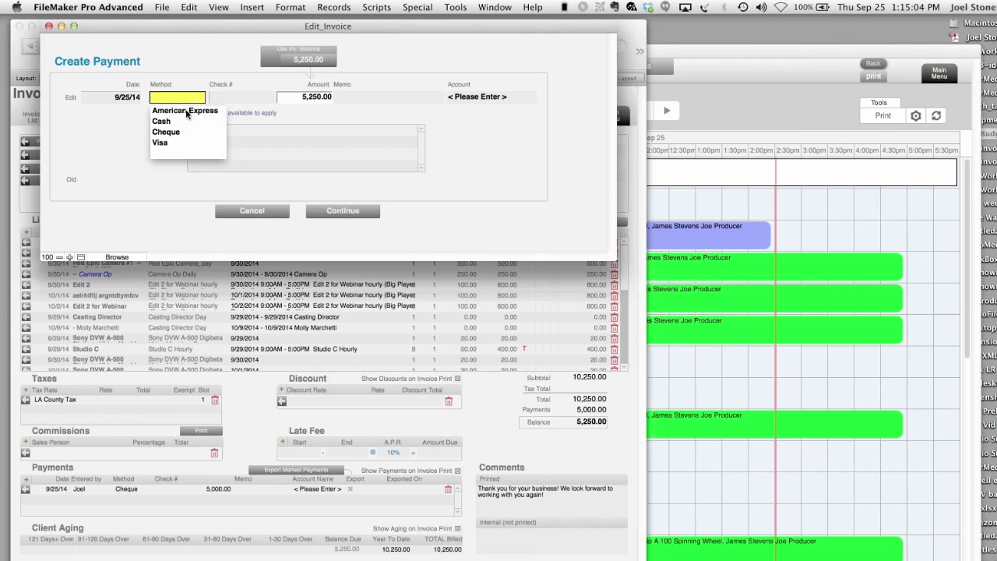
click(161, 142)
click(342, 210)
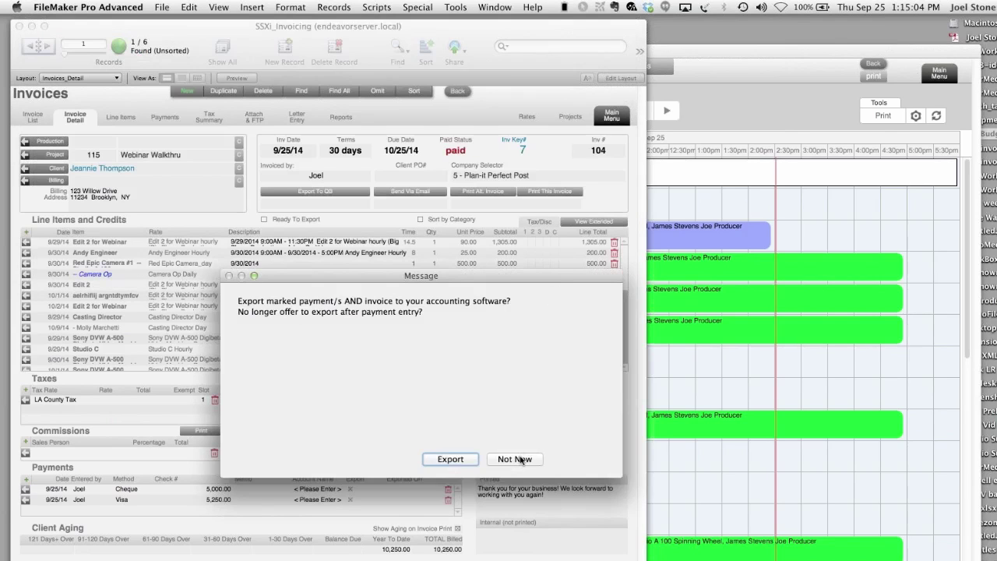
click(522, 460)
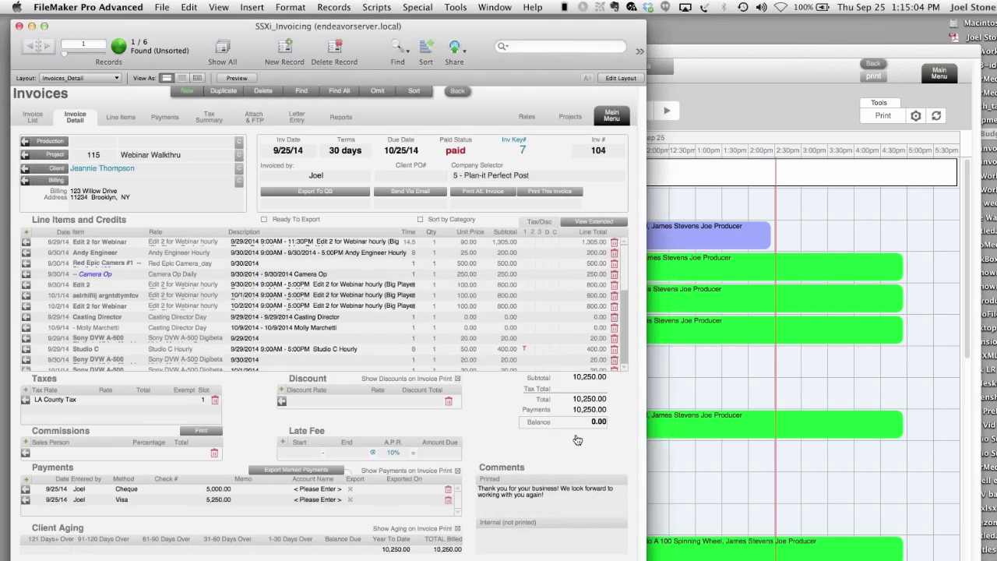
- Open the invoice's client record and review the Webinar Walkthru project in its More Info history
click(63, 175)
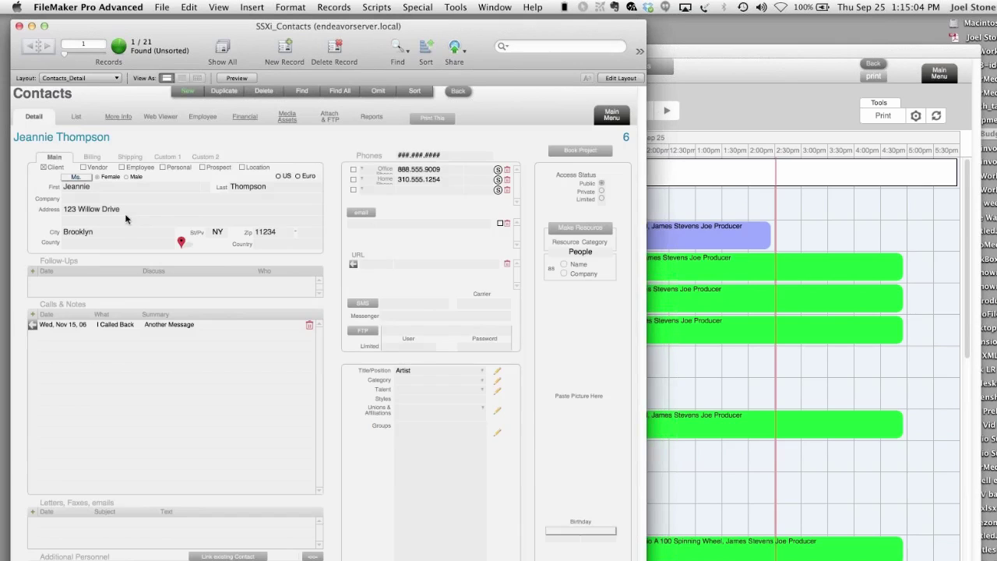
click(111, 119)
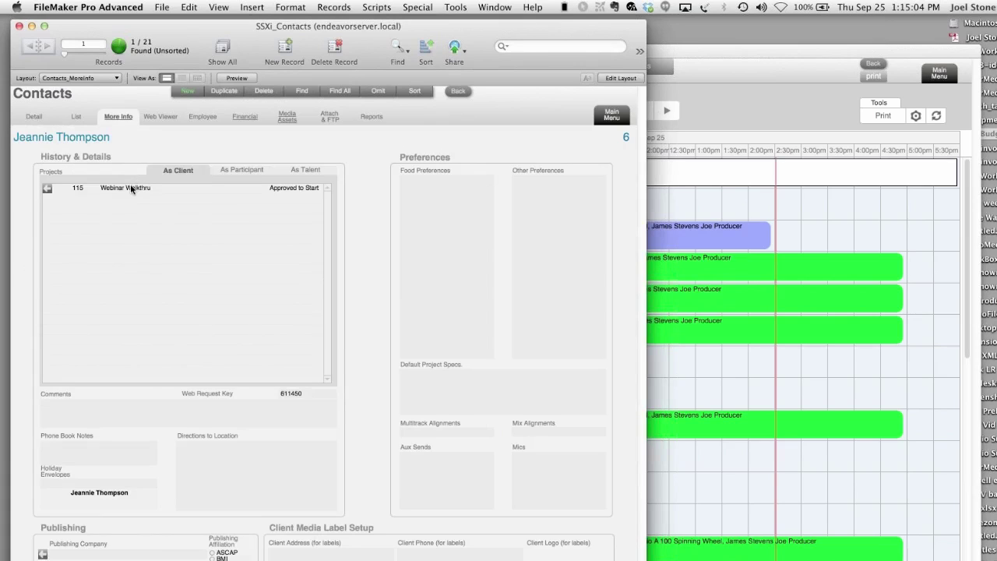
click(130, 189)
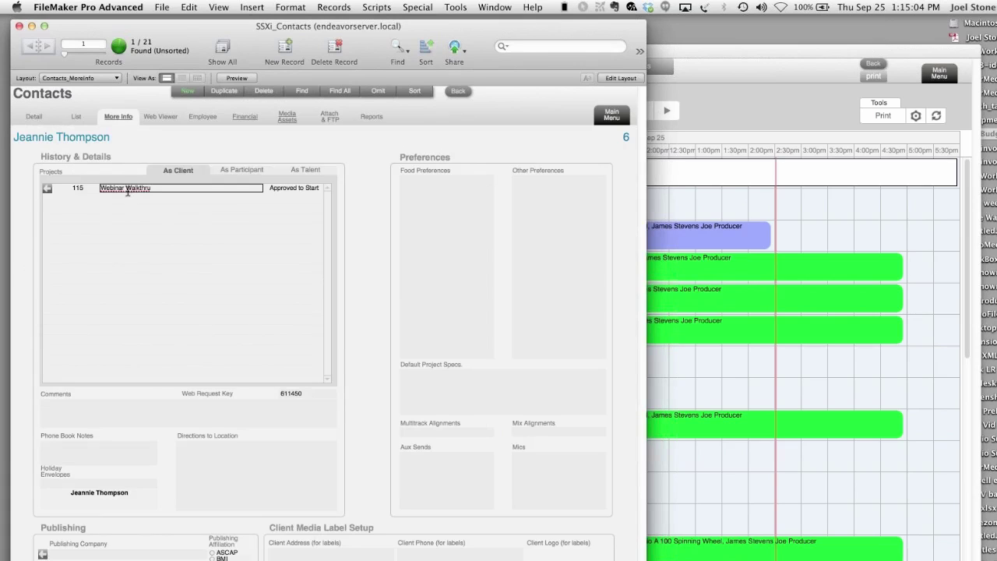
click(46, 188)
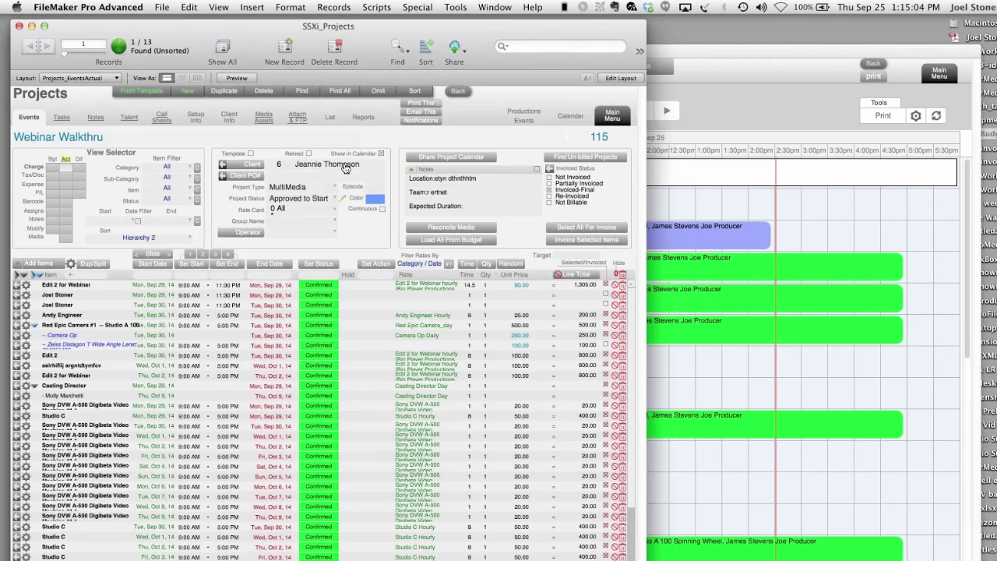
click(457, 93)
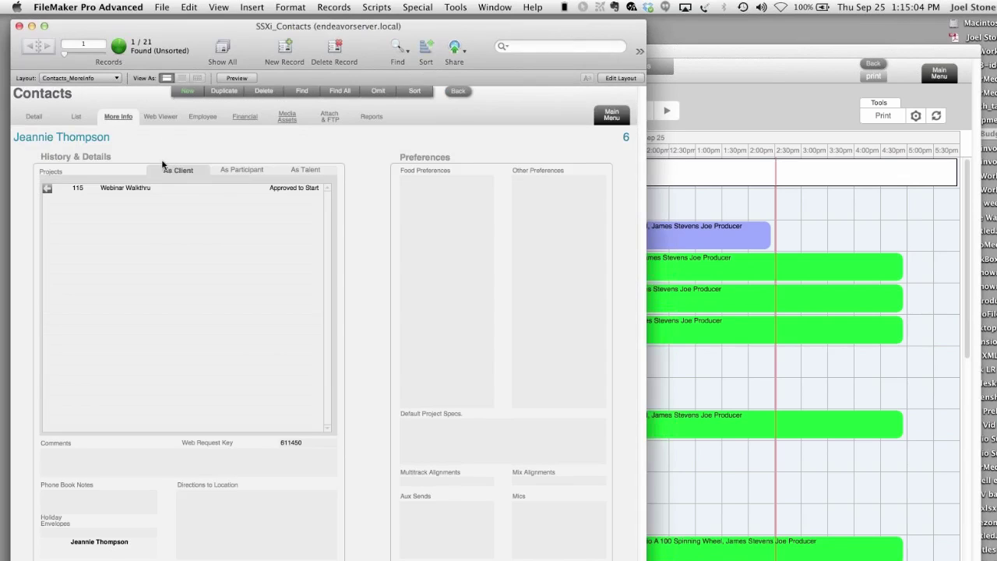
- List all invoices where the contact is the client and review the paid Webinar Walkthru invoice
click(243, 116)
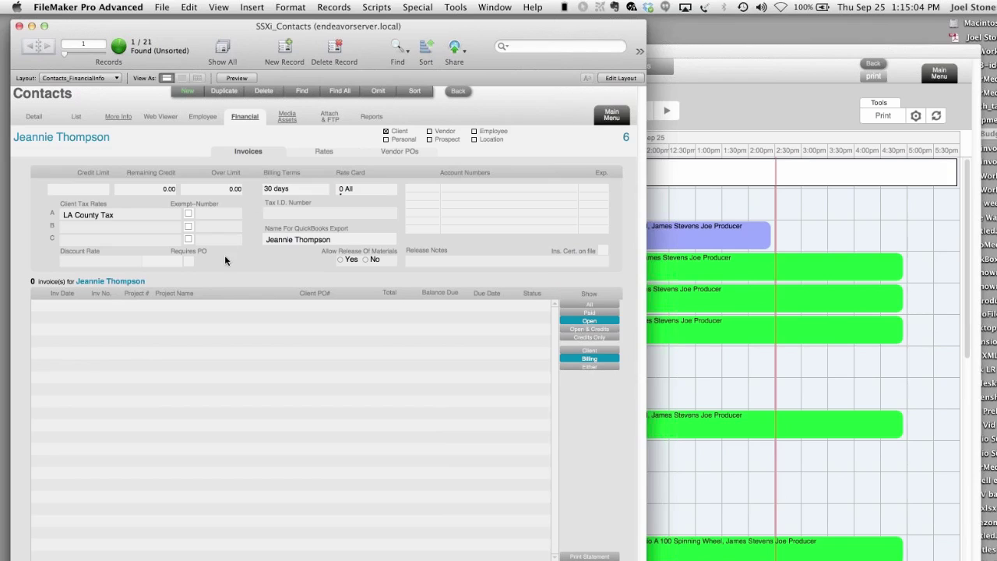
click(590, 305)
click(590, 351)
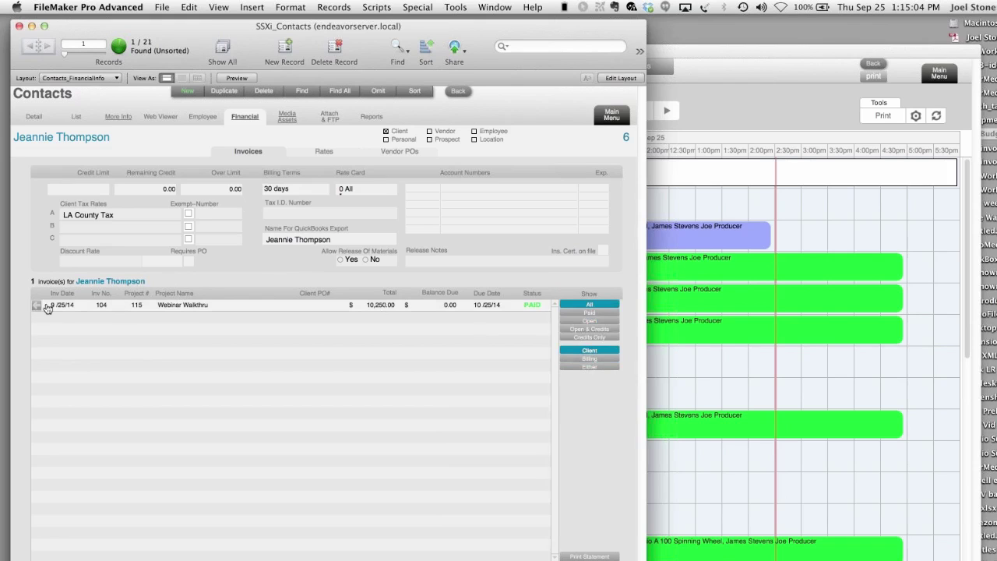
click(119, 311)
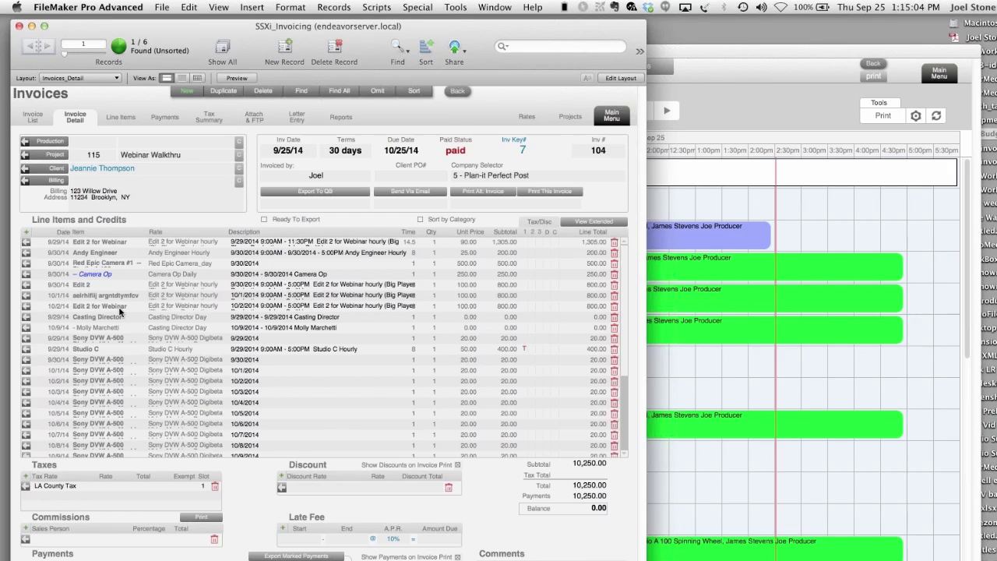
click(458, 92)
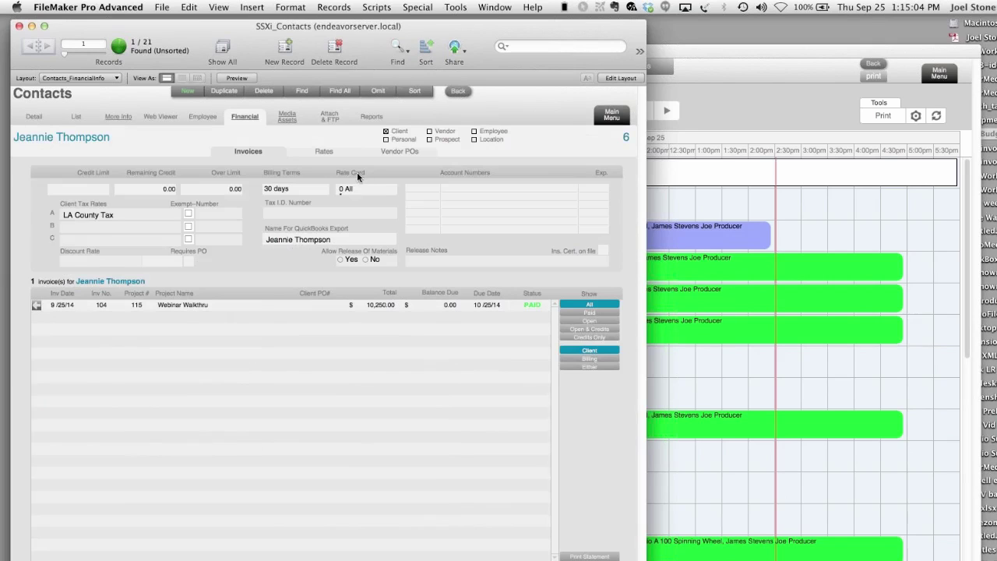
- Browse the client's checked-out media assets R1, R2 and D2 in the Library, then return to the contact
click(288, 118)
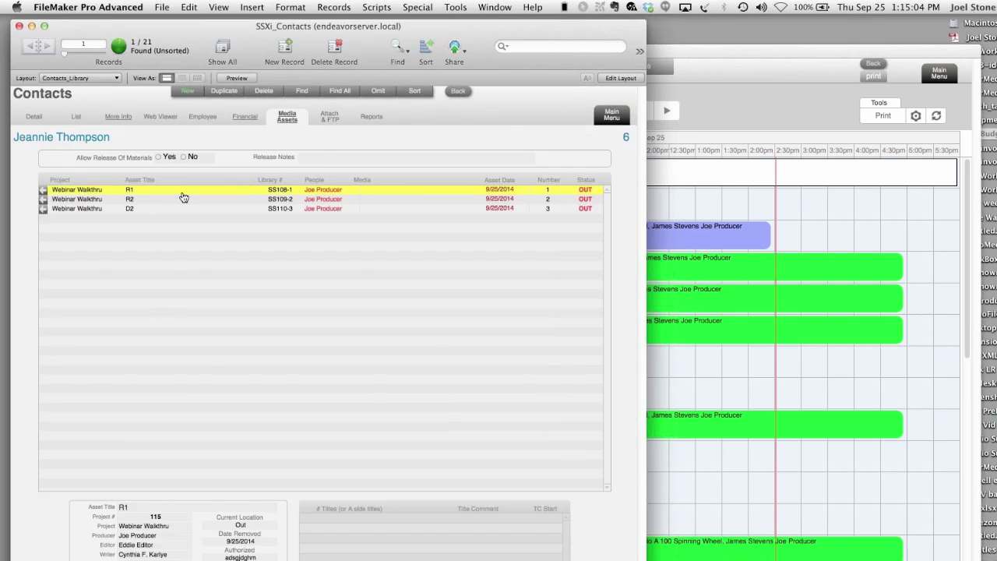
click(43, 191)
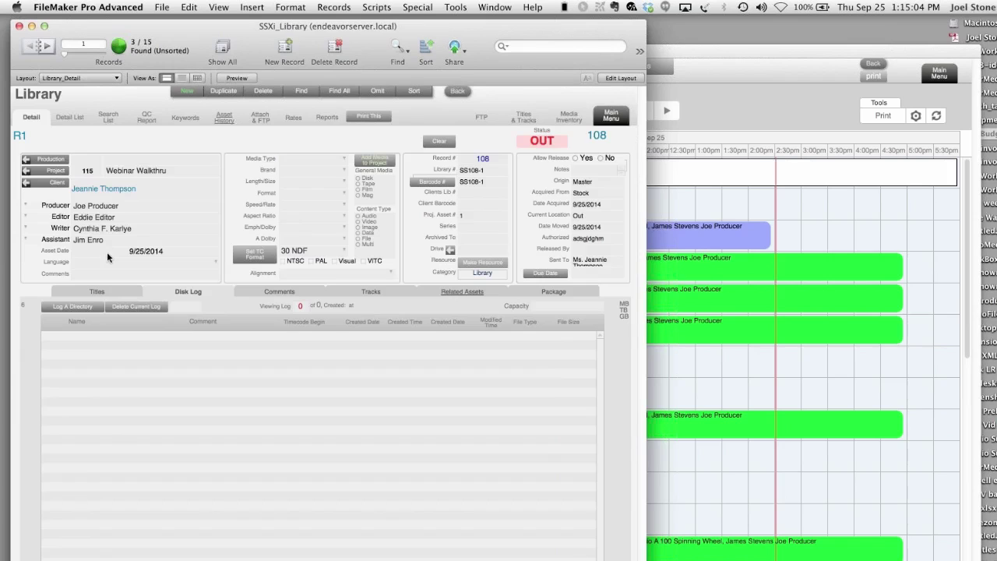
click(49, 47)
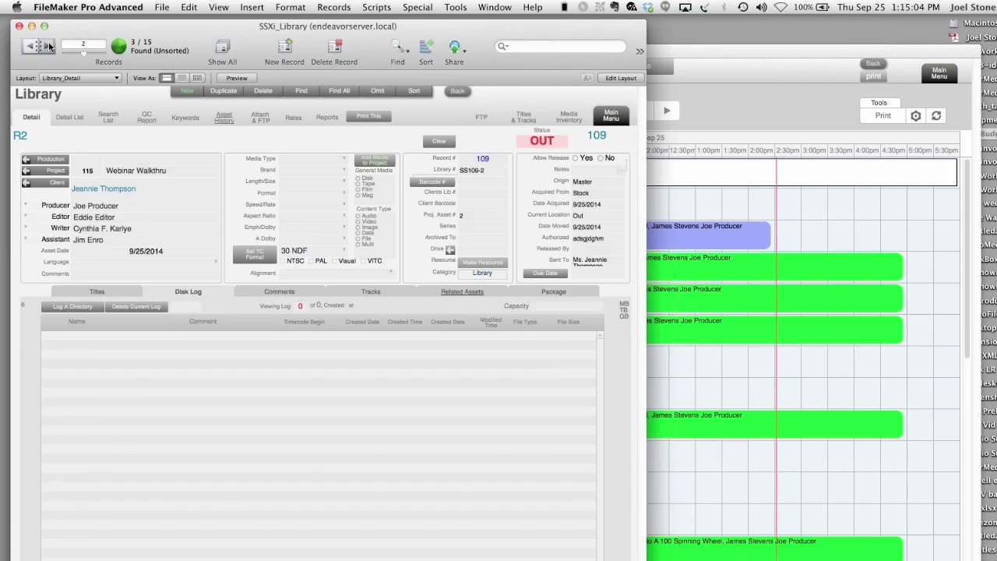
click(48, 47)
click(31, 47)
click(31, 46)
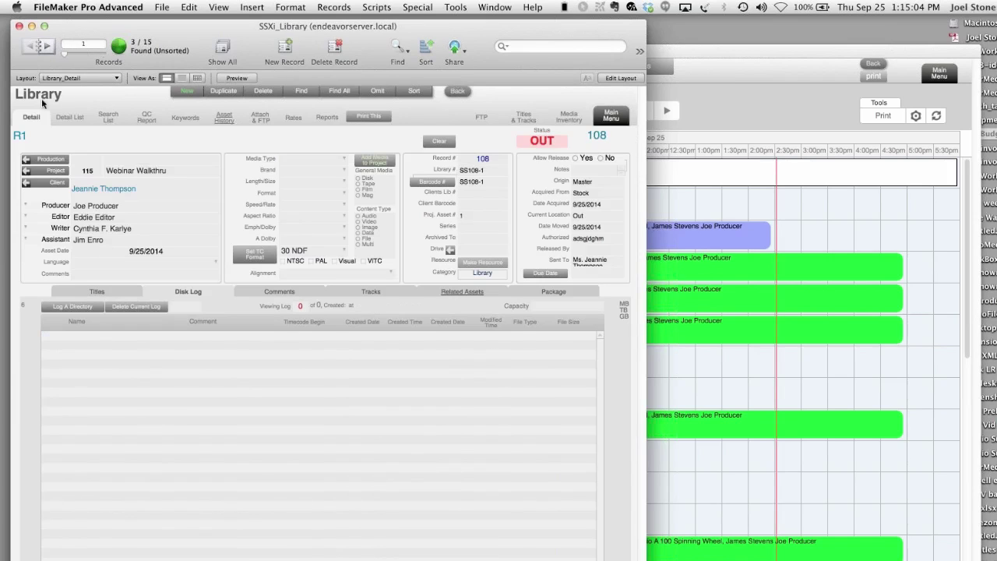
click(59, 184)
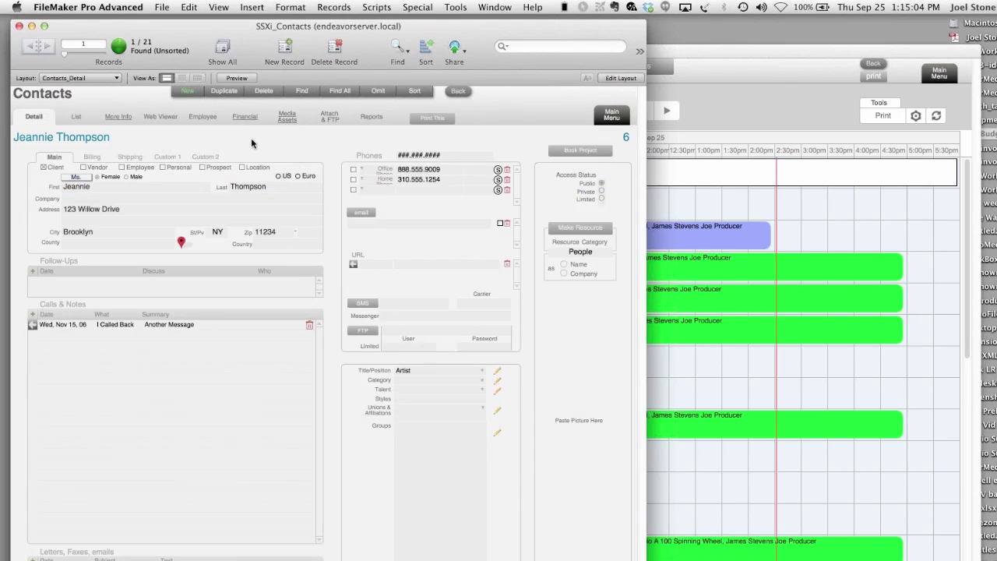
- Return to the main menu, then hide FileMaker so the Studio Suite X page in Chrome is in front
click(611, 116)
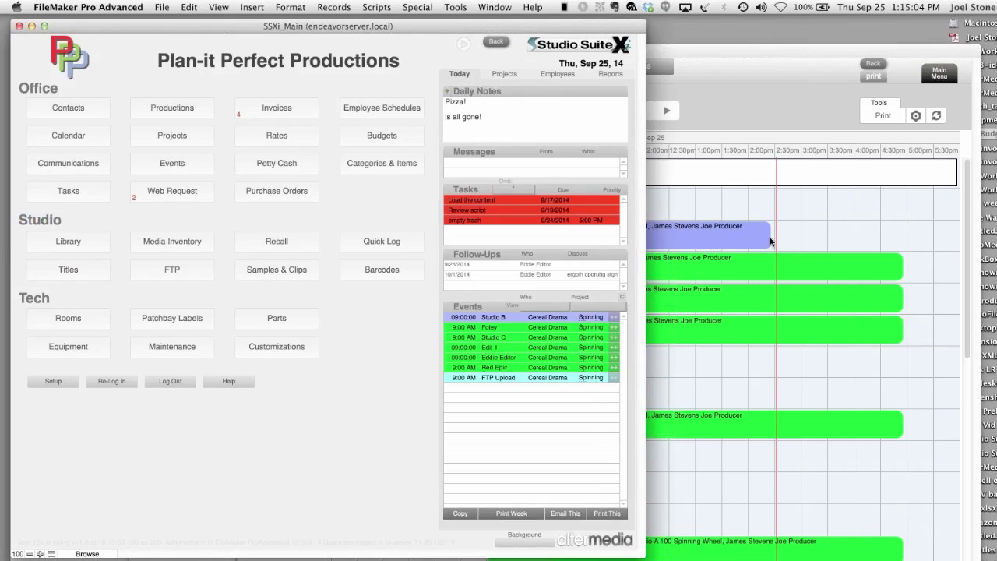
key(super+Tab)
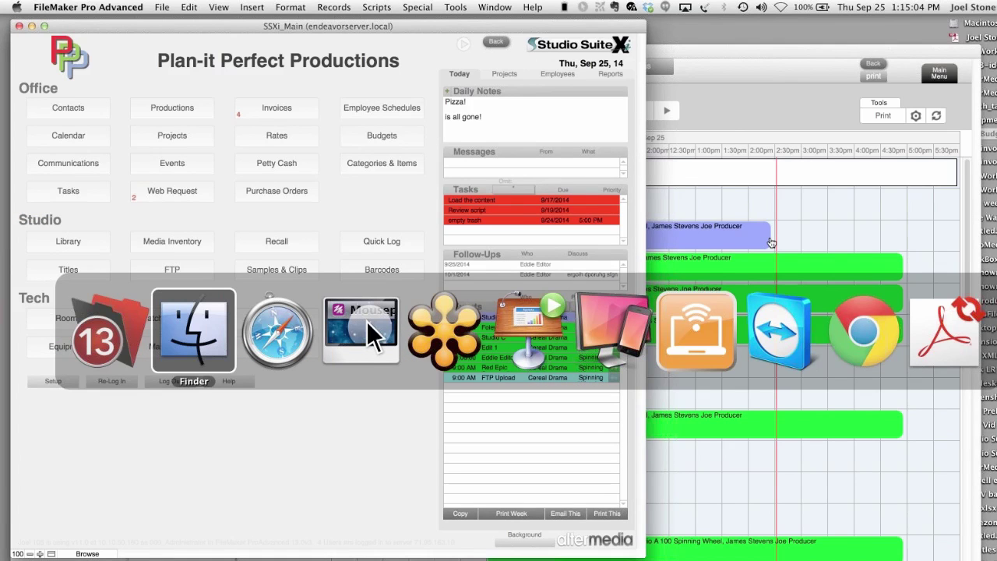
key(super+Tab)
key(super+Tab)
key(super+Tab)
key(super+Tab)
key(super+Tab)
key(super+Tab)
key(super+Tab)
key(super+Tab)
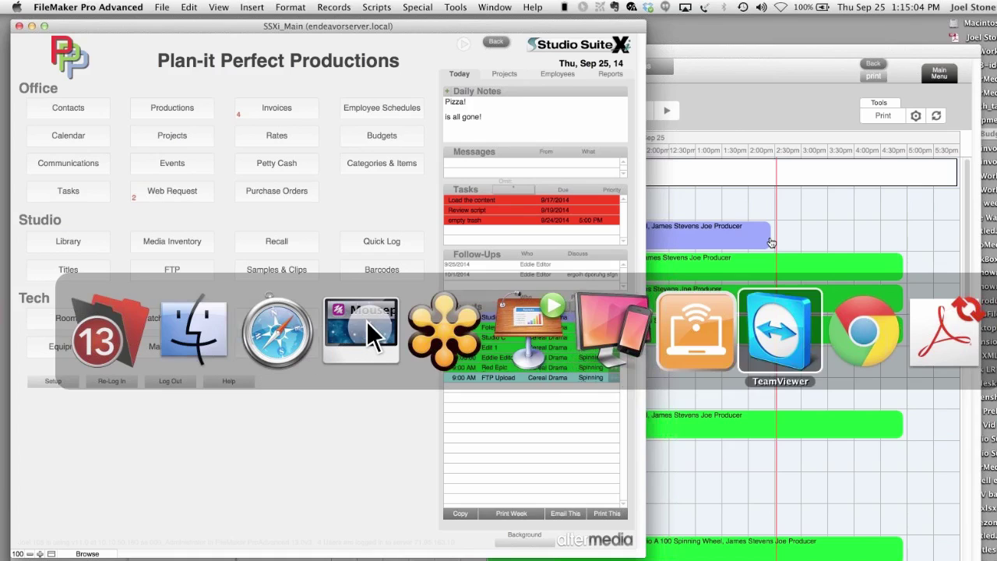
key(Escape)
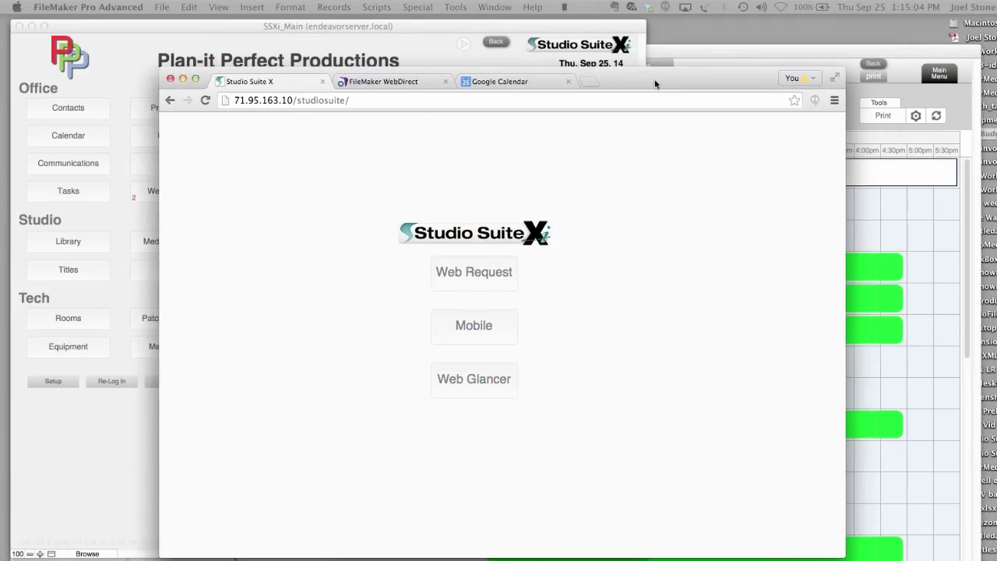
click(557, 26)
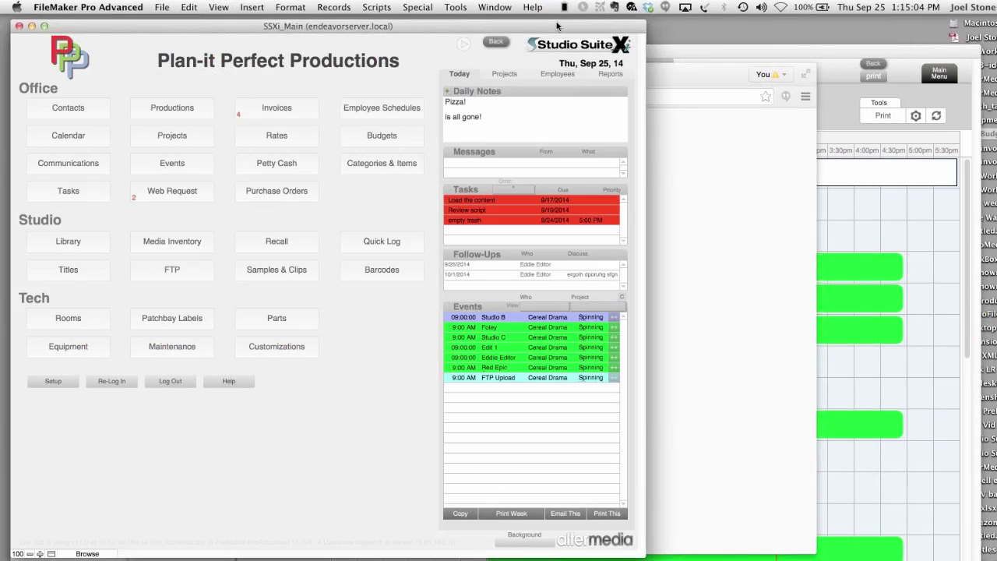
key(super+h)
drag(613, 78, 510, 48)
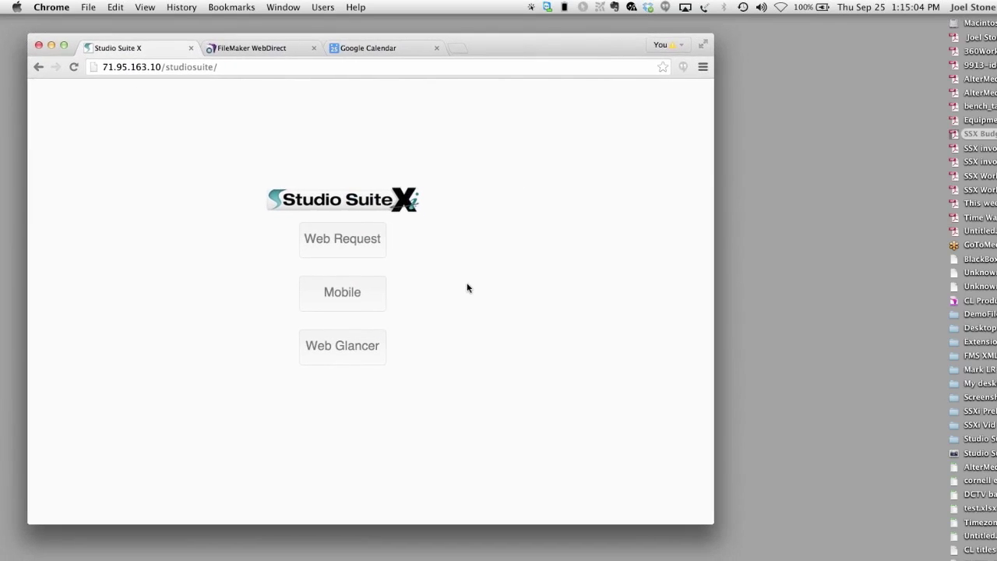
- Log in to Web Glancer and look up the client's contact details by name
click(383, 338)
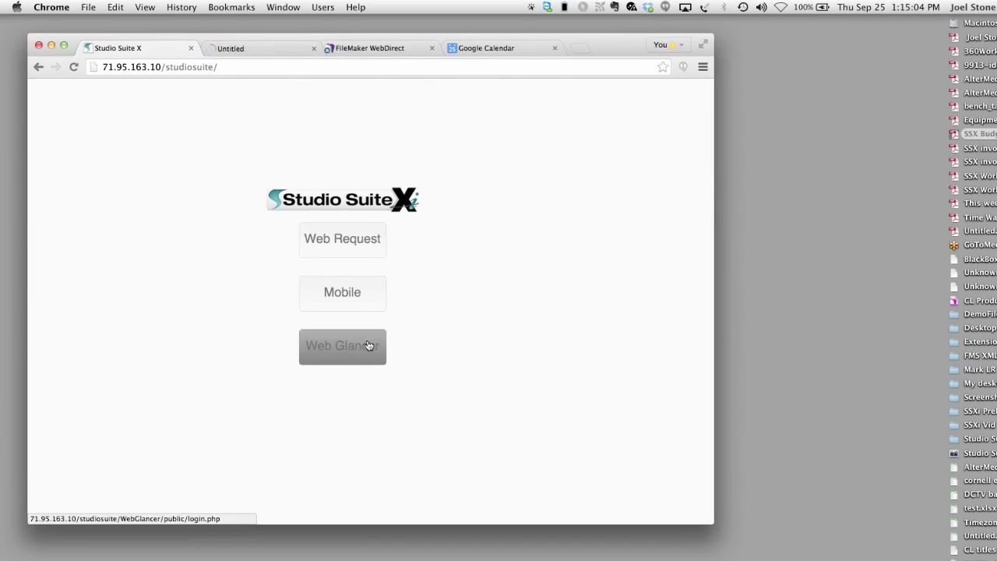
click(378, 247)
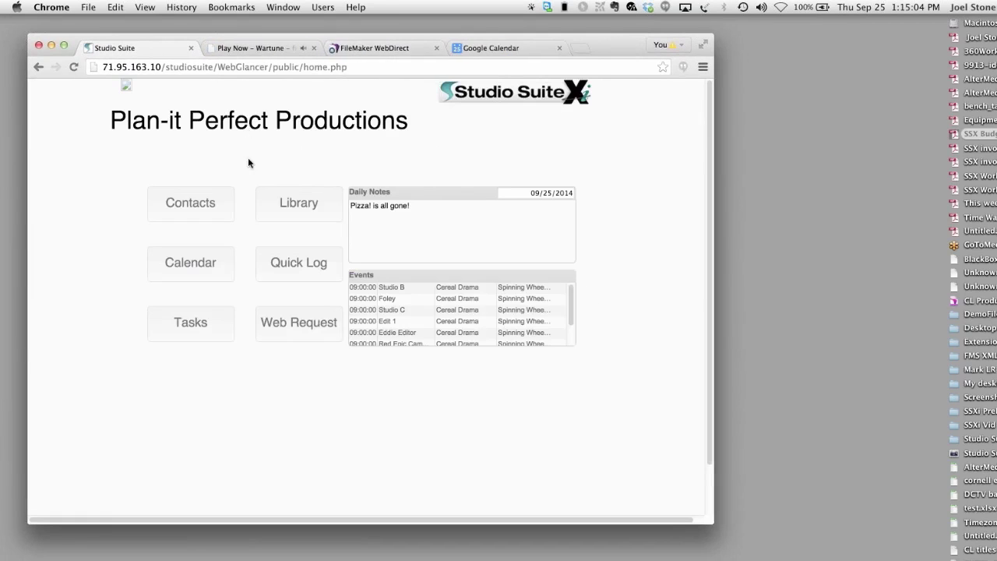
click(218, 201)
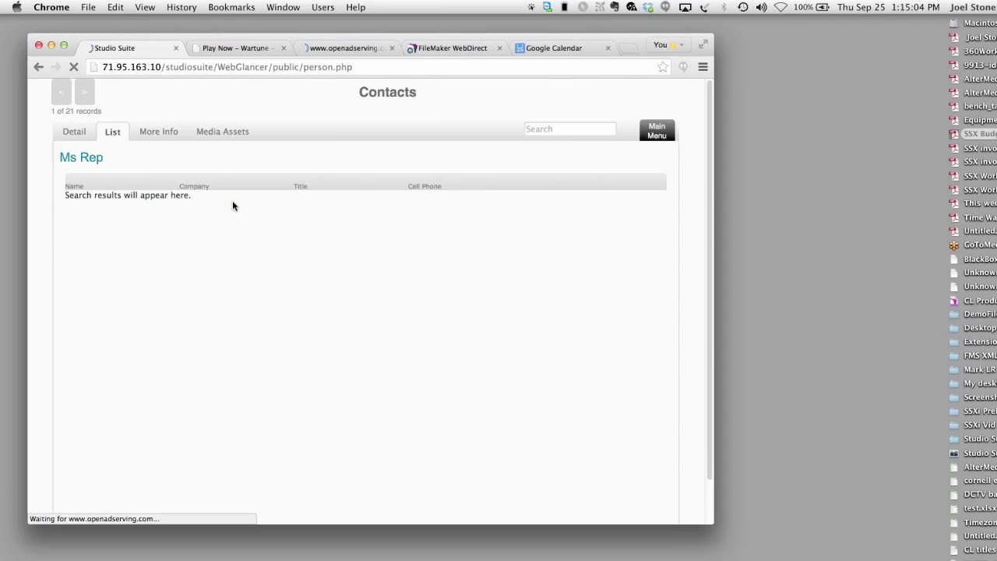
click(527, 129)
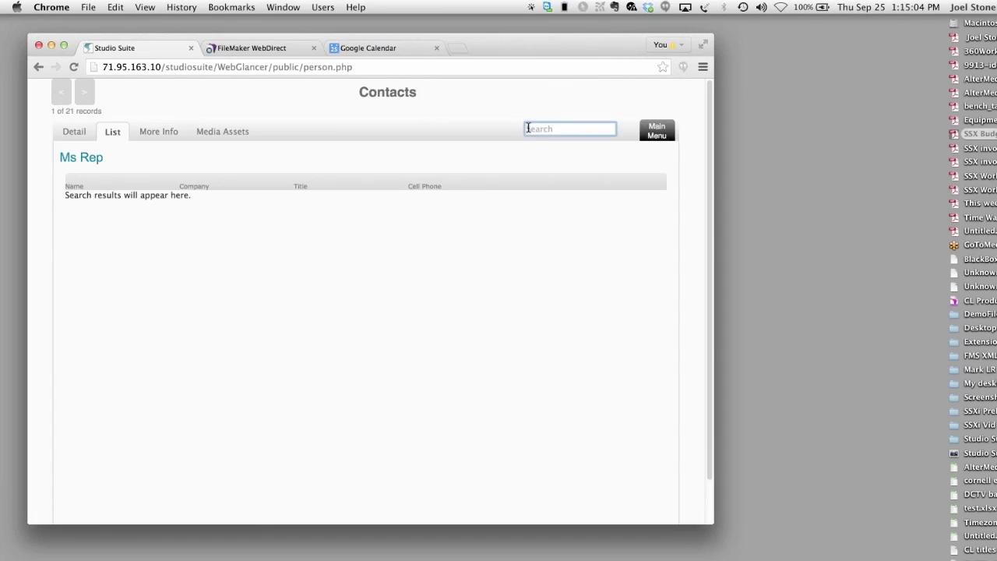
text(joel)
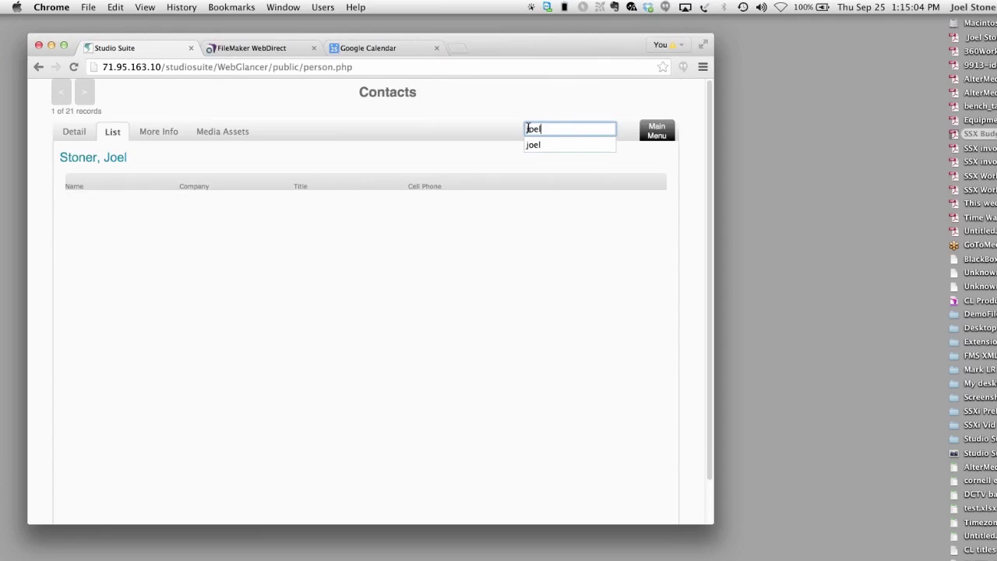
click(81, 141)
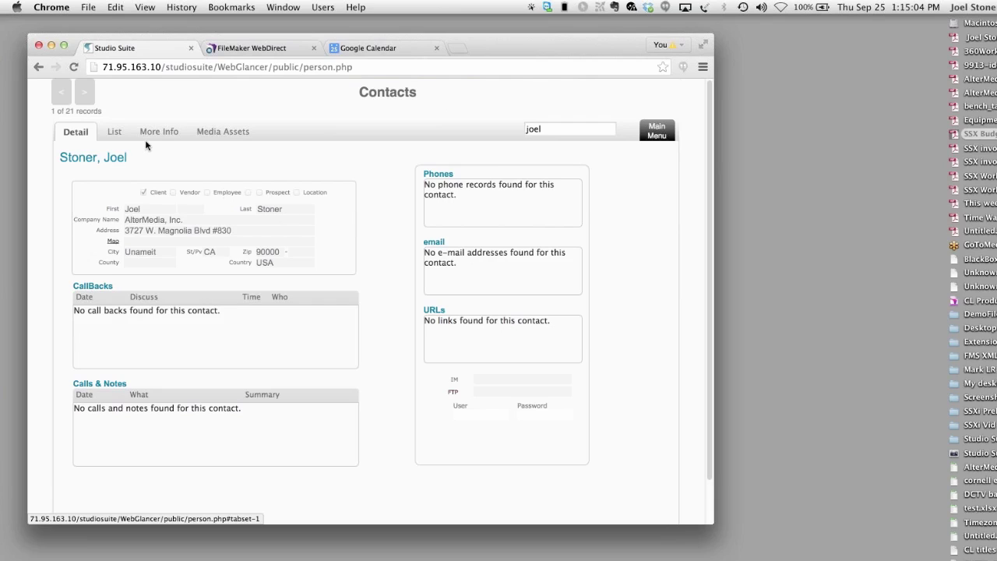
click(656, 134)
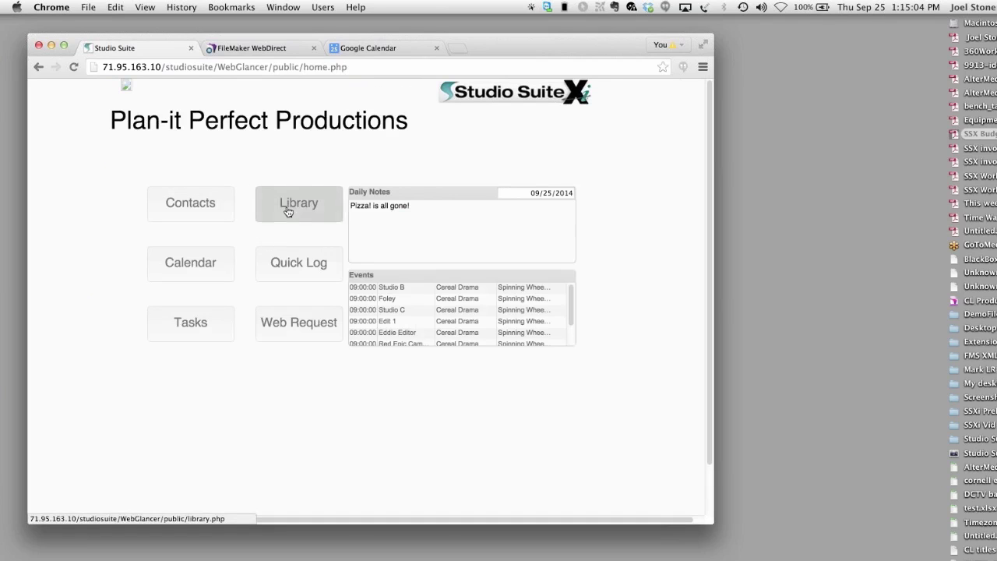
- Search the media library for 'webinar' and review library record SS108-1
click(287, 212)
click(372, 114)
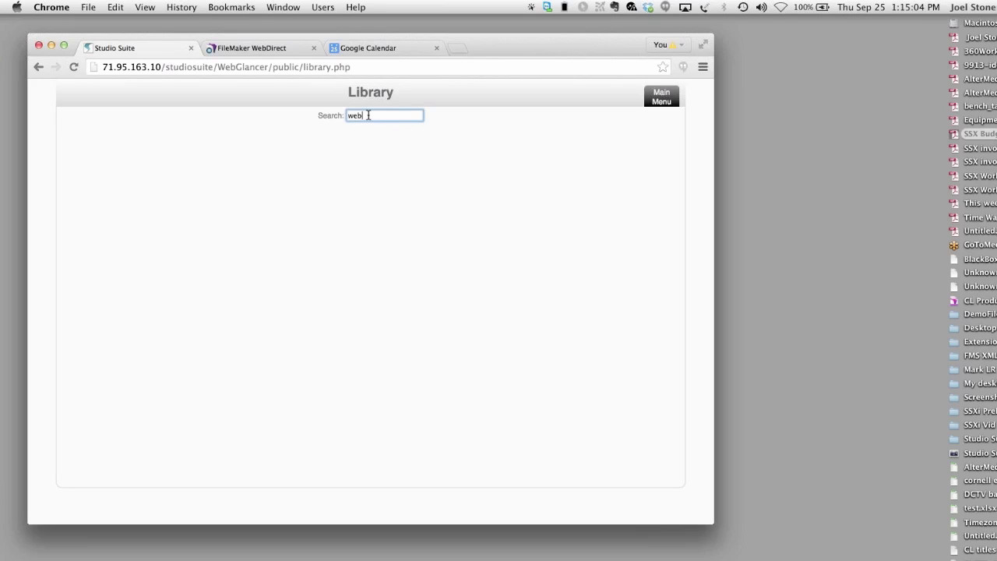
key(Return)
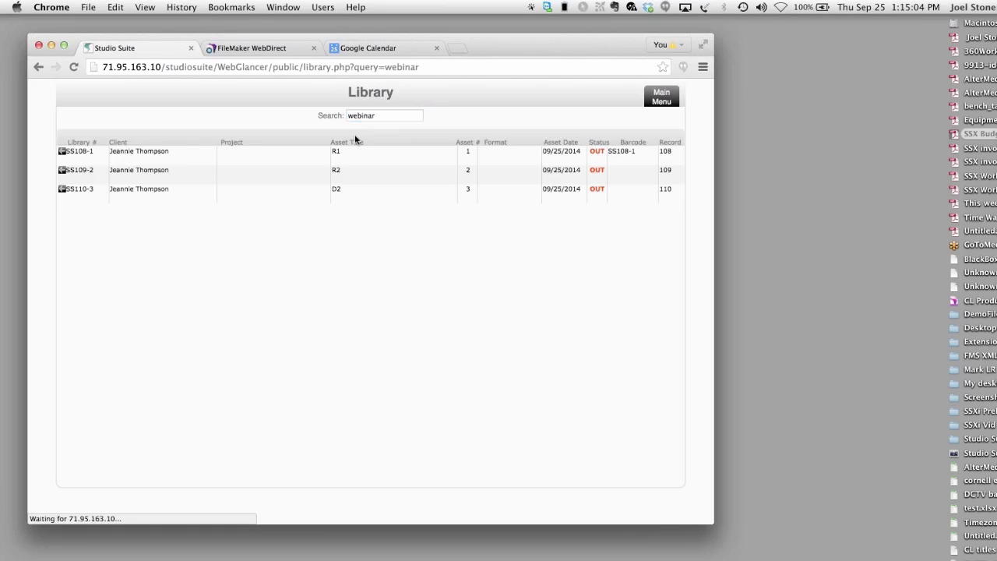
click(62, 154)
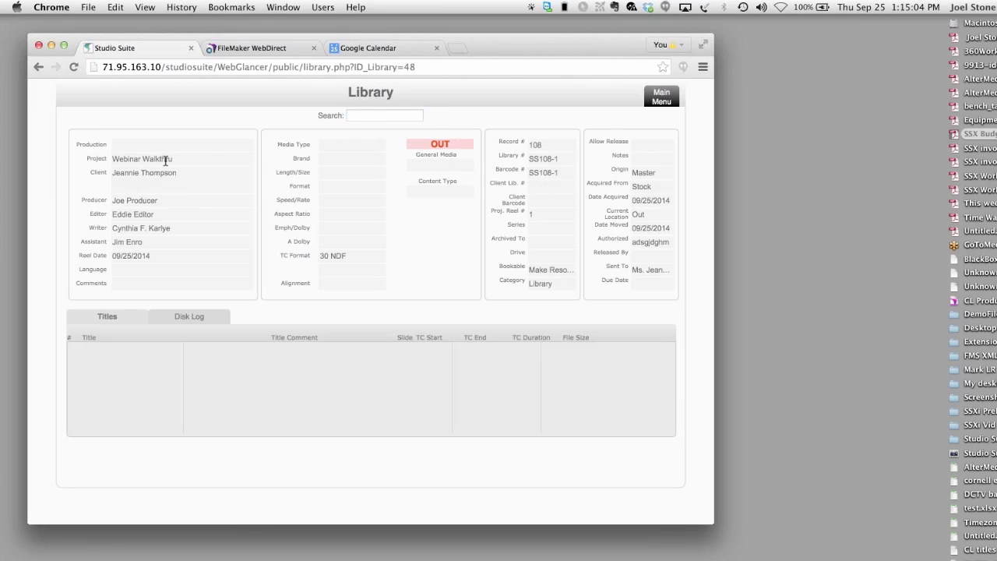
click(663, 100)
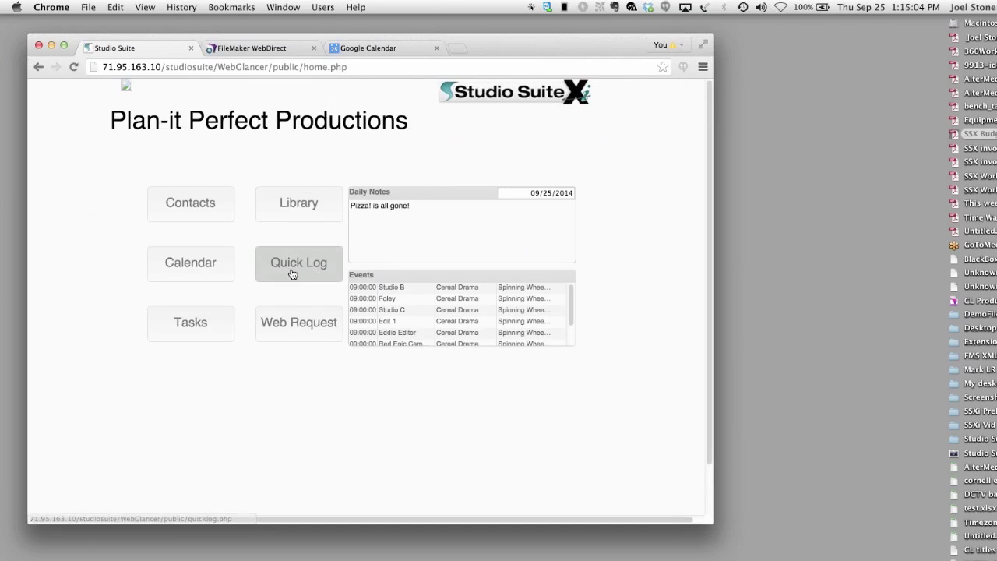
- Open the calendar on next week and show the day schedule for Tue 30 Sep 2014
click(222, 263)
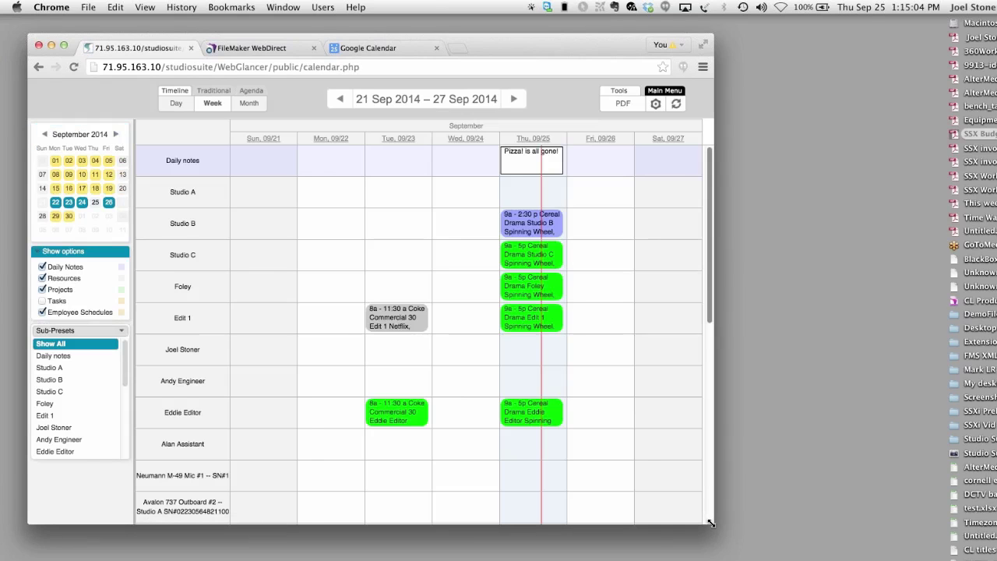
drag(710, 523, 904, 560)
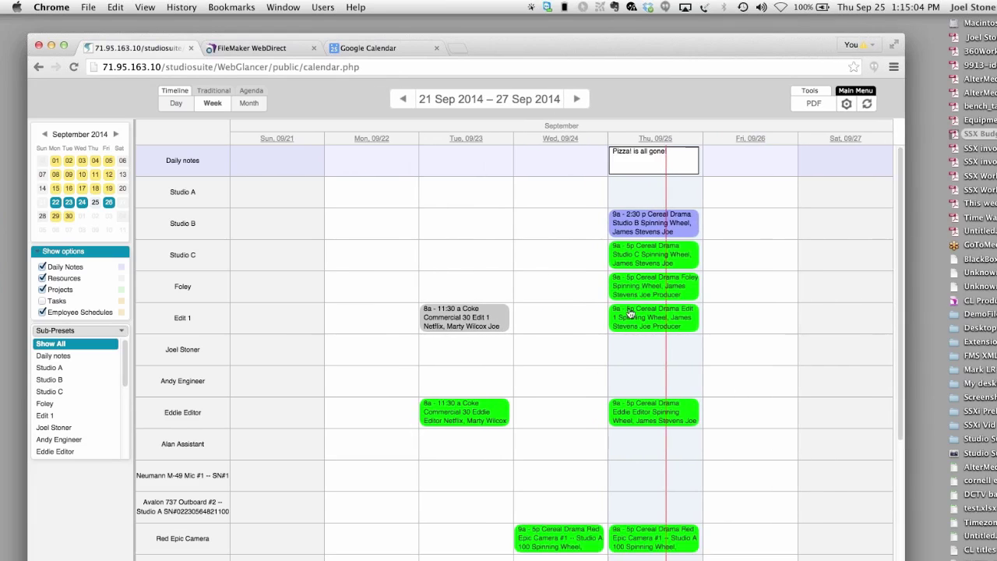
click(576, 101)
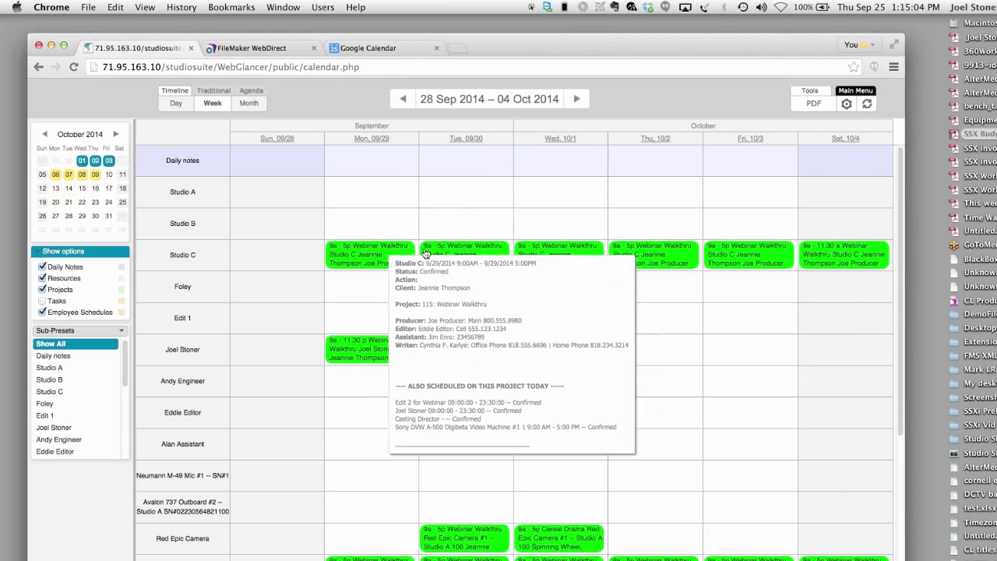
mouse_move(677, 249)
mouse_move(789, 251)
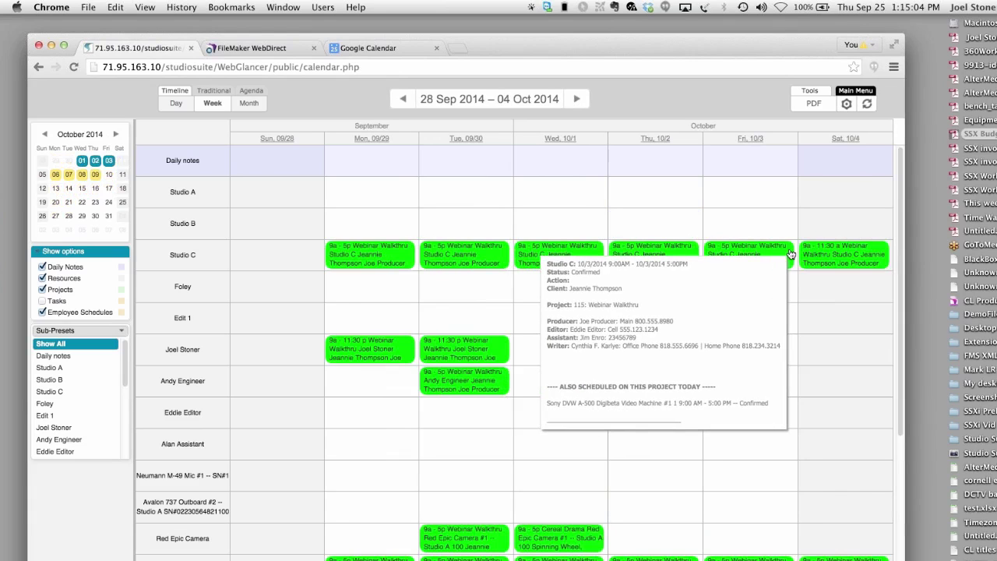
drag(688, 40, 680, 30)
scroll(652, 374, down, 5)
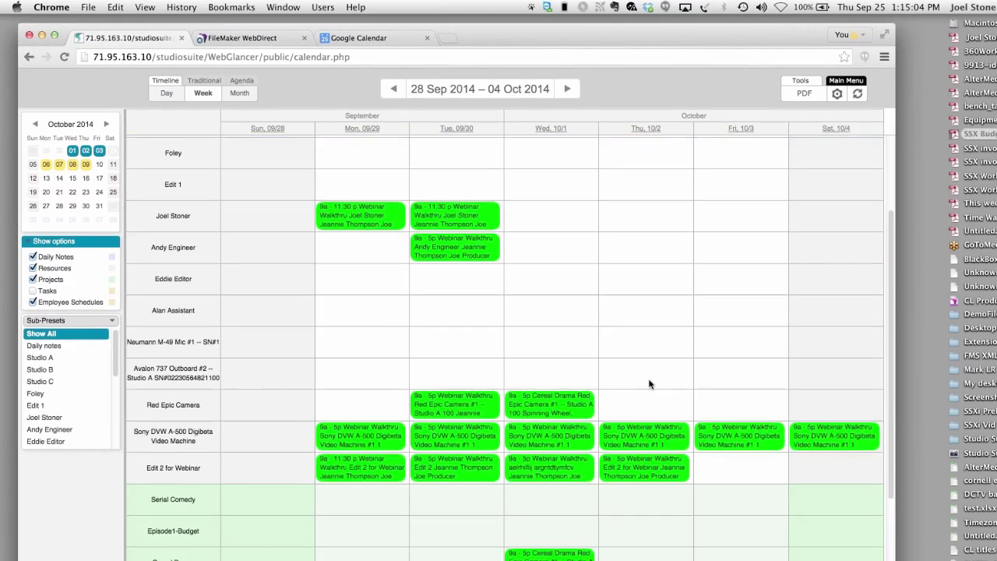
scroll(649, 383, up, 5)
mouse_move(653, 249)
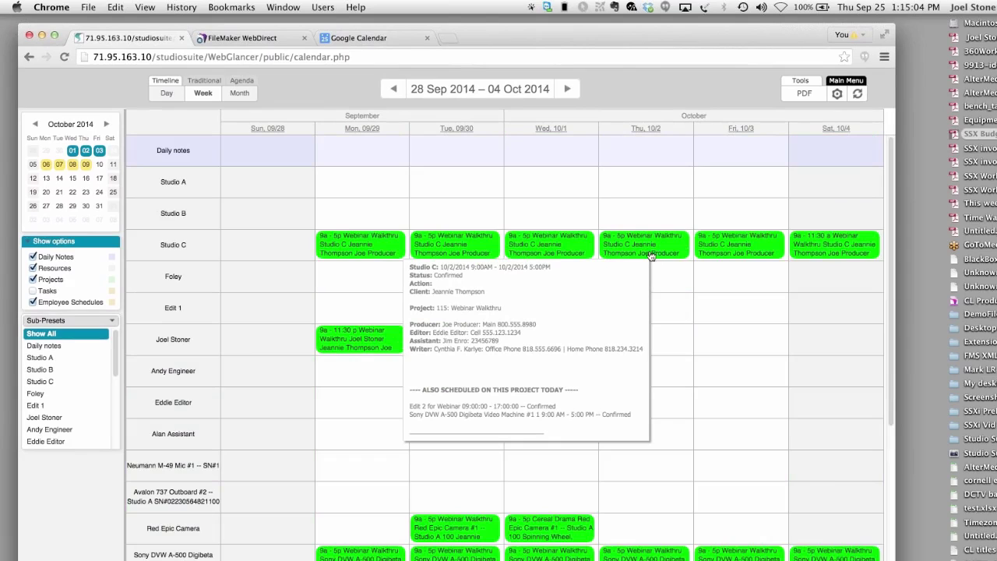
click(645, 129)
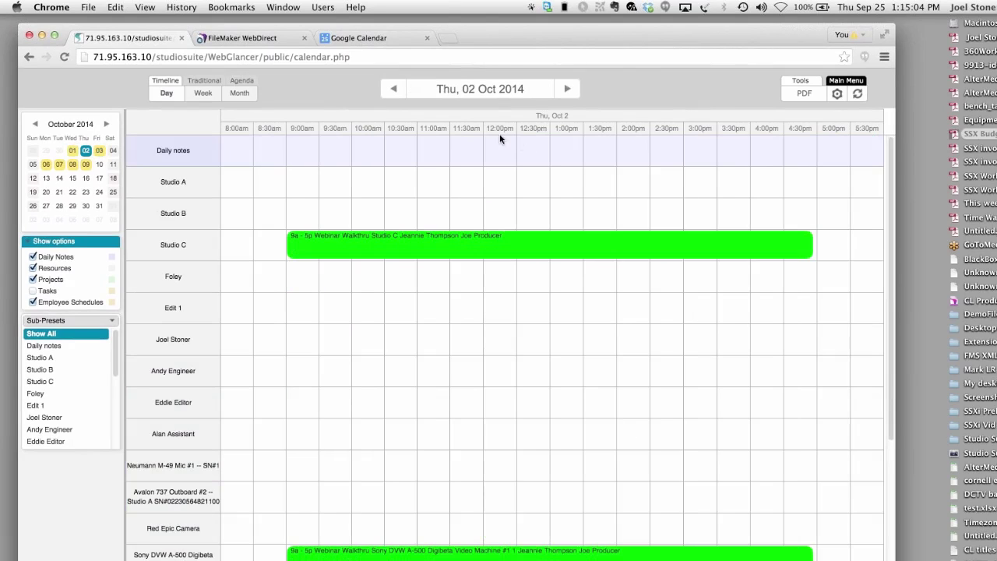
click(200, 93)
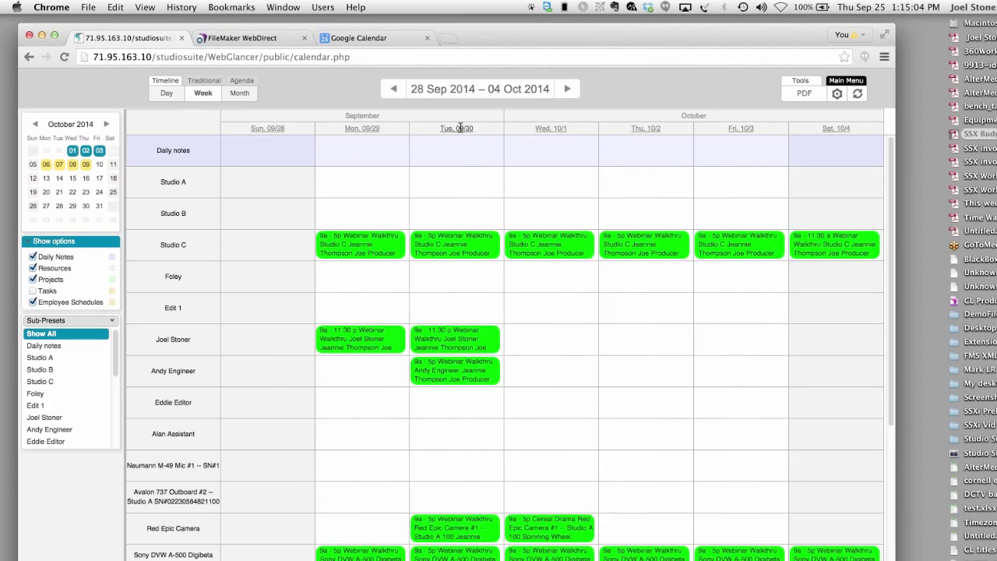
click(460, 128)
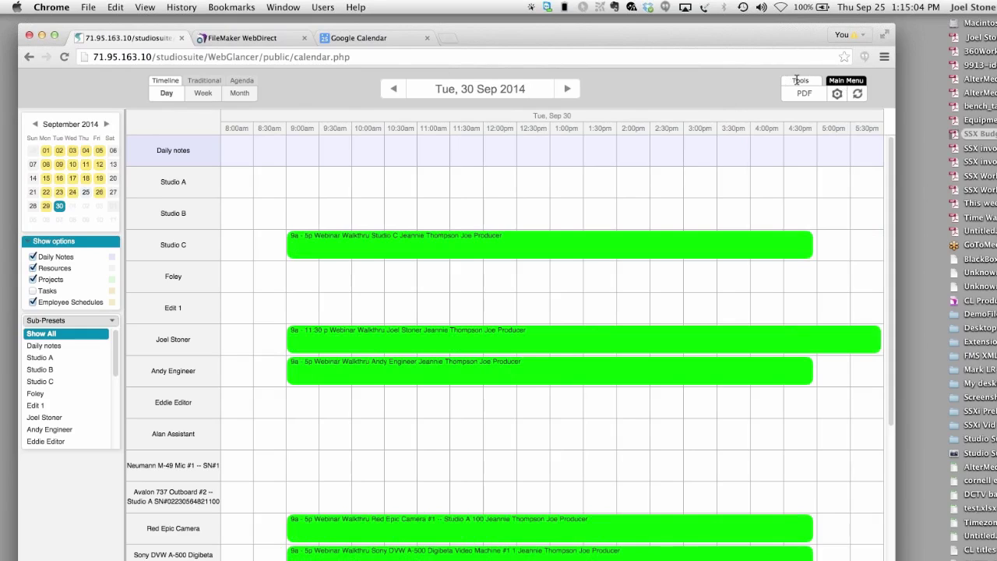
click(348, 39)
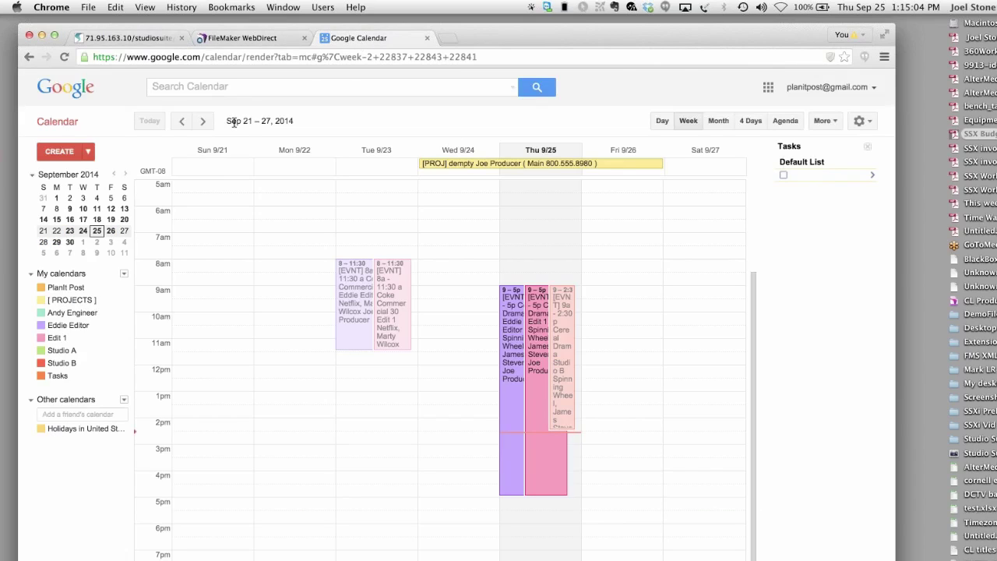
- Reload Google Calendar on the Sep 28 – Oct 4 week and shorten the Wed 10/1 booking to 1pm
click(62, 56)
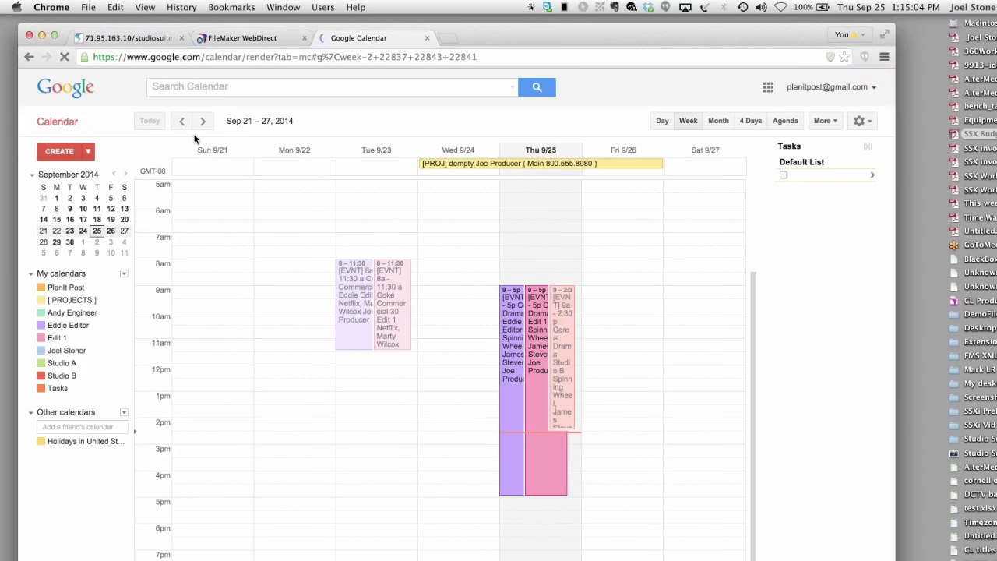
click(202, 123)
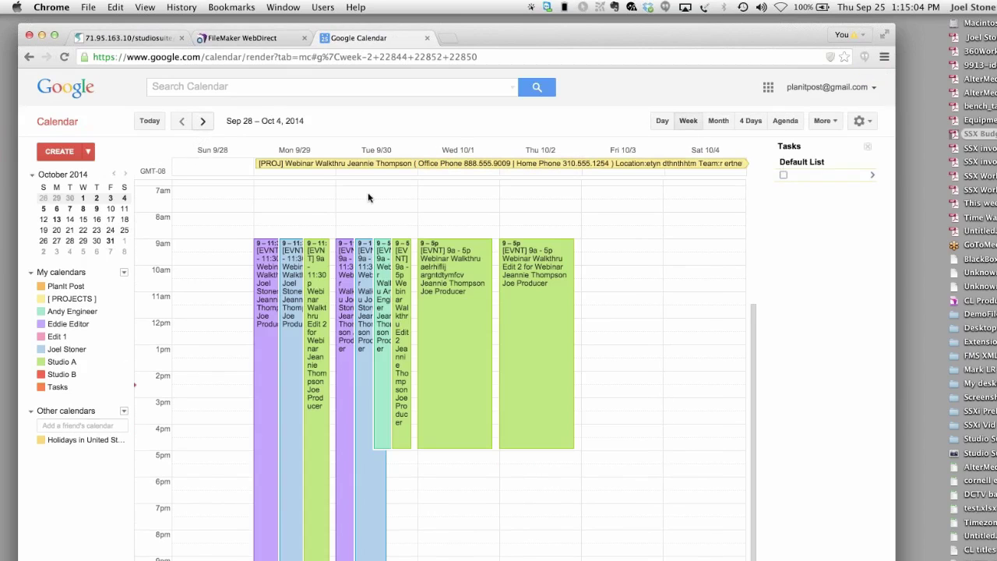
click(390, 291)
drag(455, 446, 451, 341)
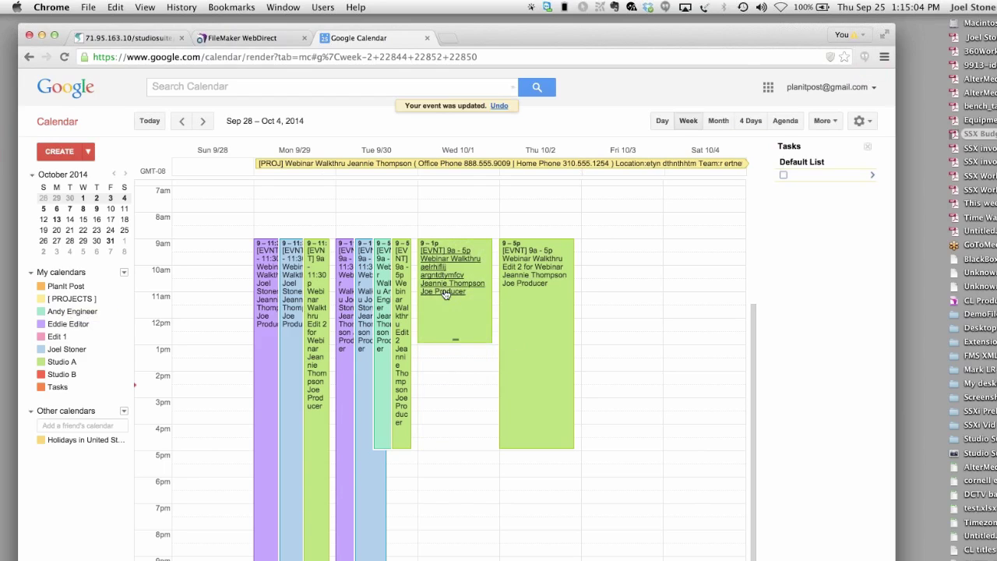
- Check the Wed 10/1 Webinar Walkthru event's details, then go back to the Studio Suite calendar
click(445, 310)
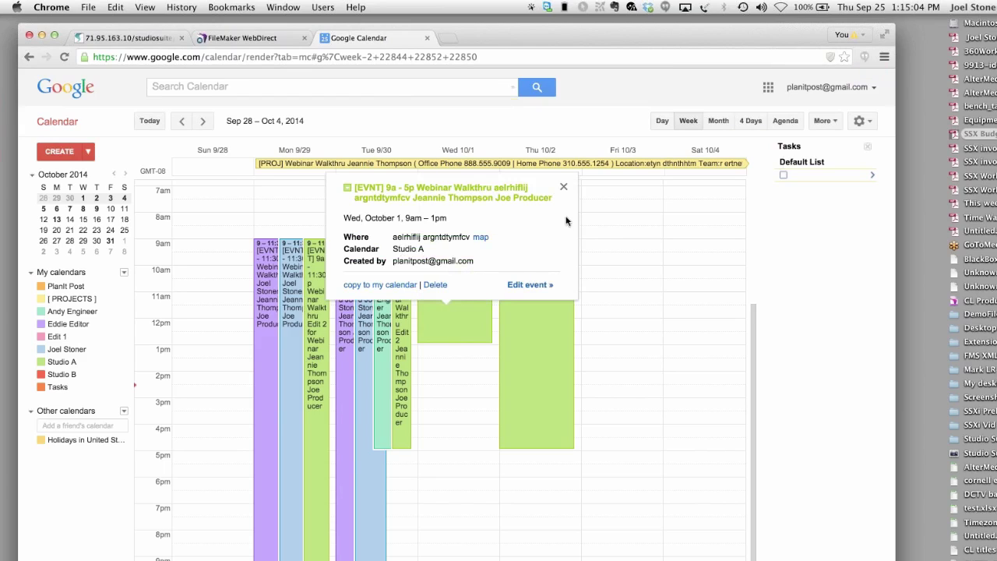
click(564, 189)
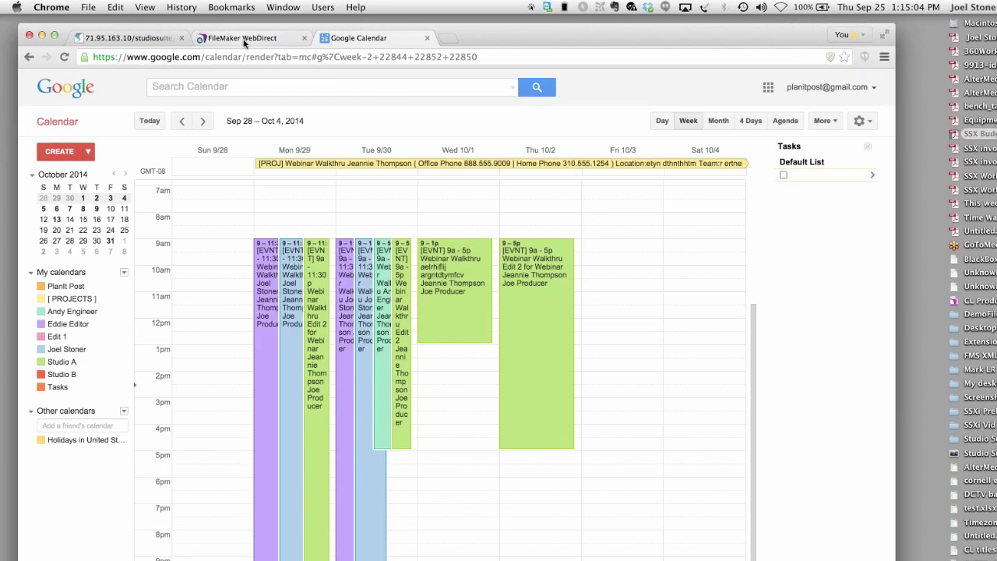
click(154, 40)
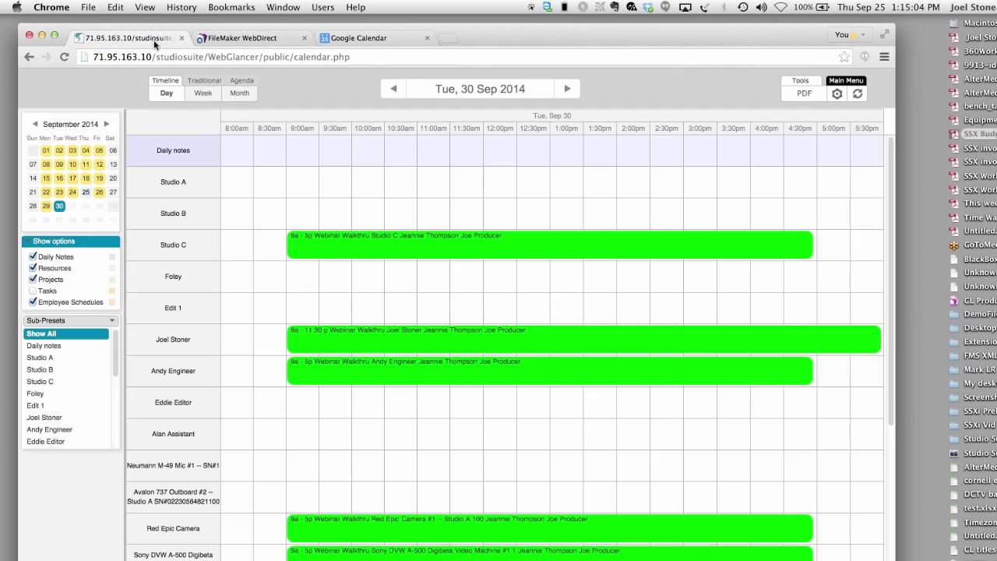
- Open Quick Log and set the default times to 9:30 AM start and 1:30 PM end
click(846, 81)
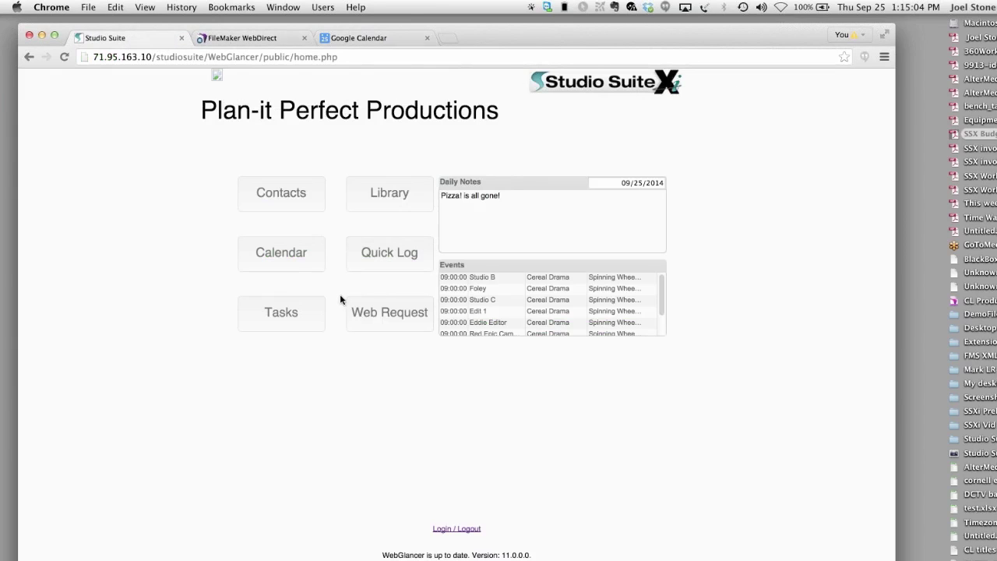
click(387, 255)
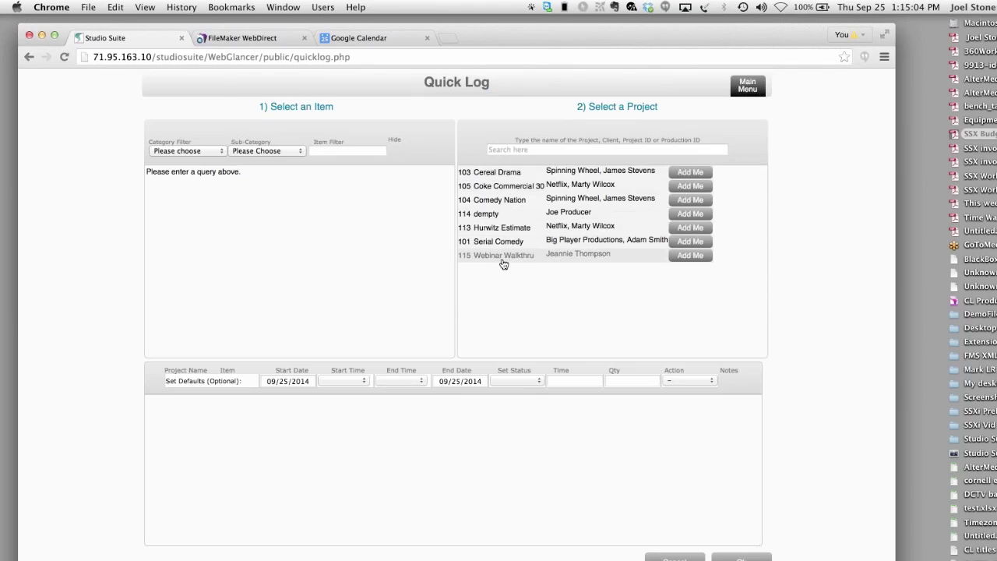
click(329, 381)
click(343, 468)
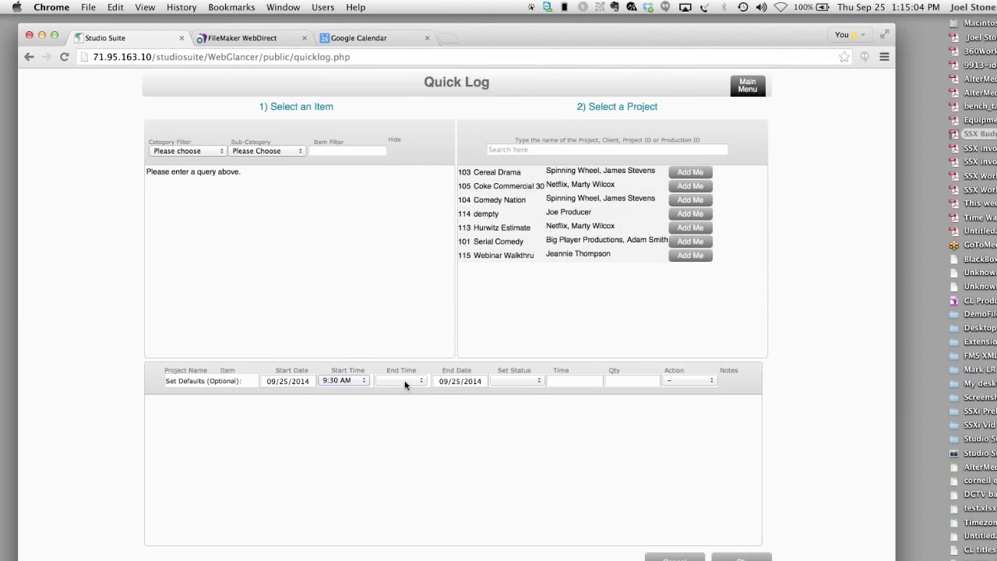
click(405, 383)
click(393, 547)
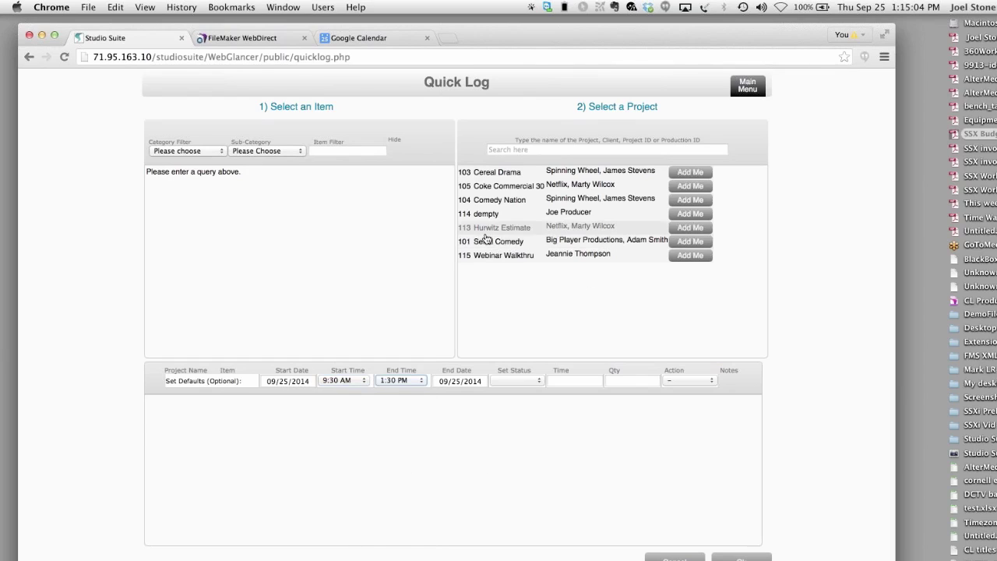
- Log entries for Webinar Walkthru and Comedy Nation, moving Comedy Nation's start to 1:30 PM
click(691, 255)
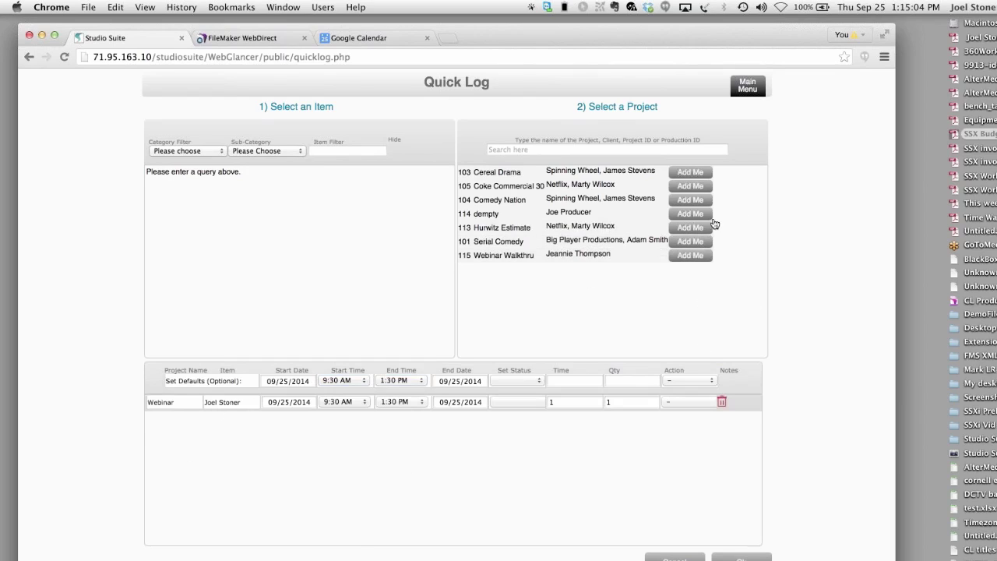
click(687, 199)
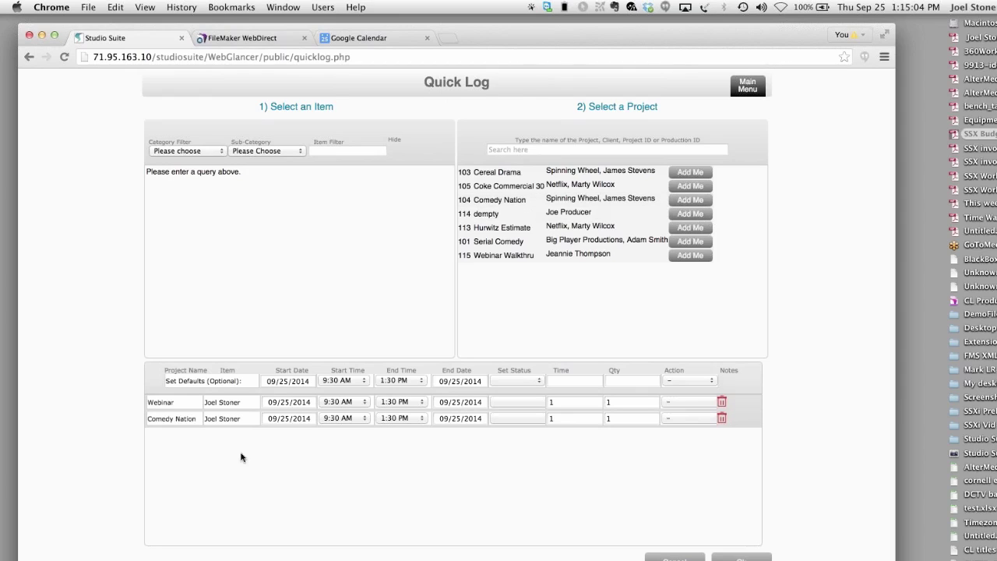
click(391, 421)
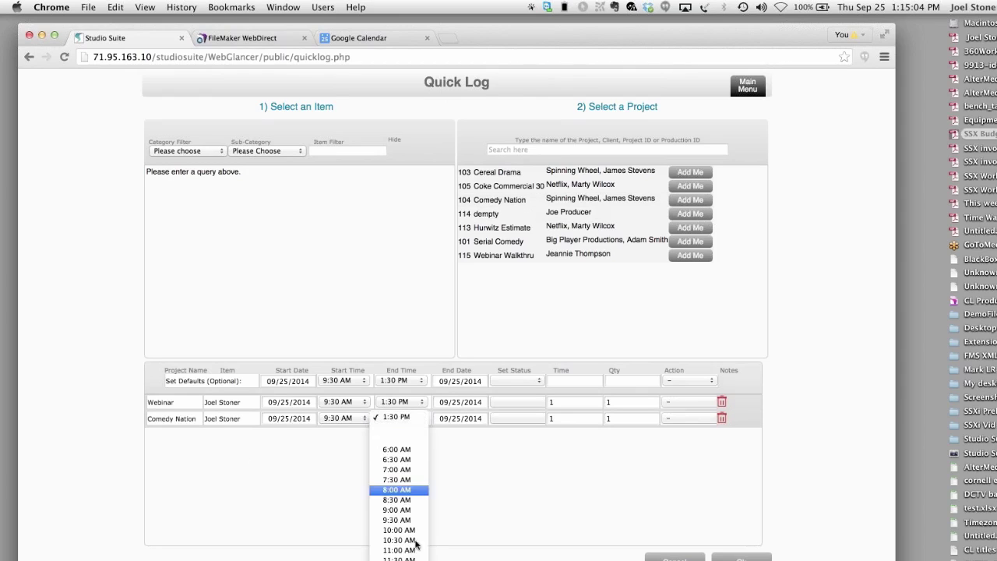
click(350, 463)
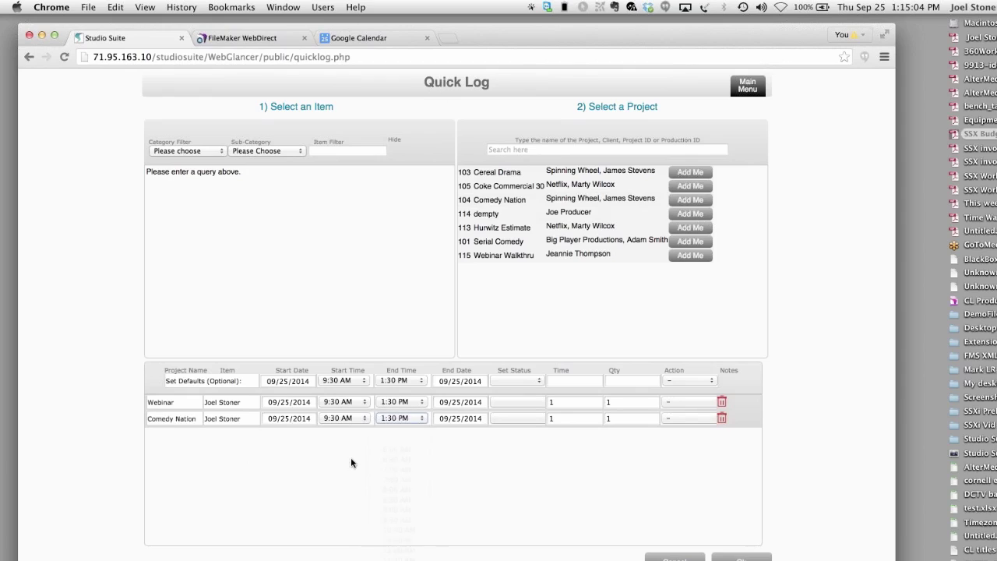
click(340, 420)
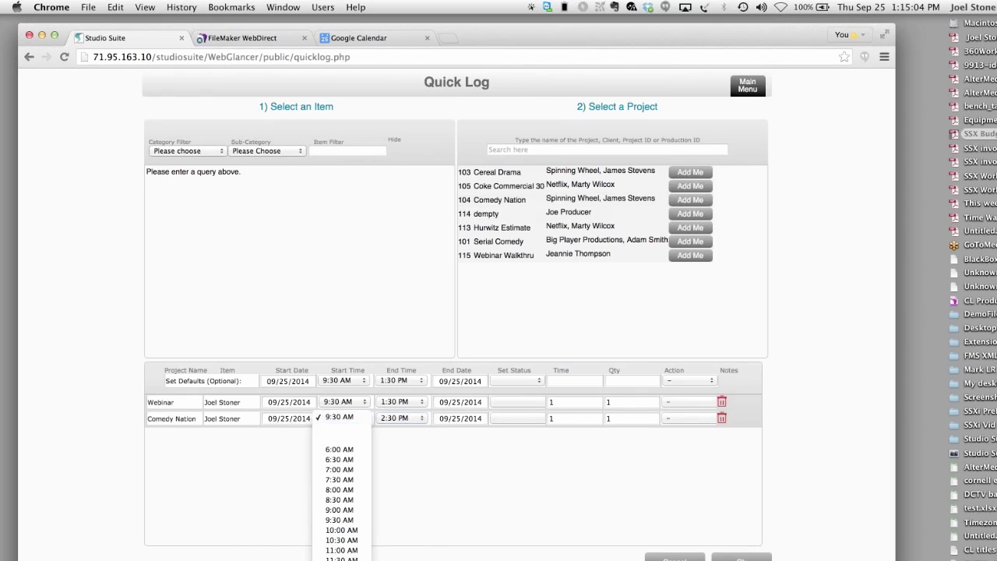
click(341, 560)
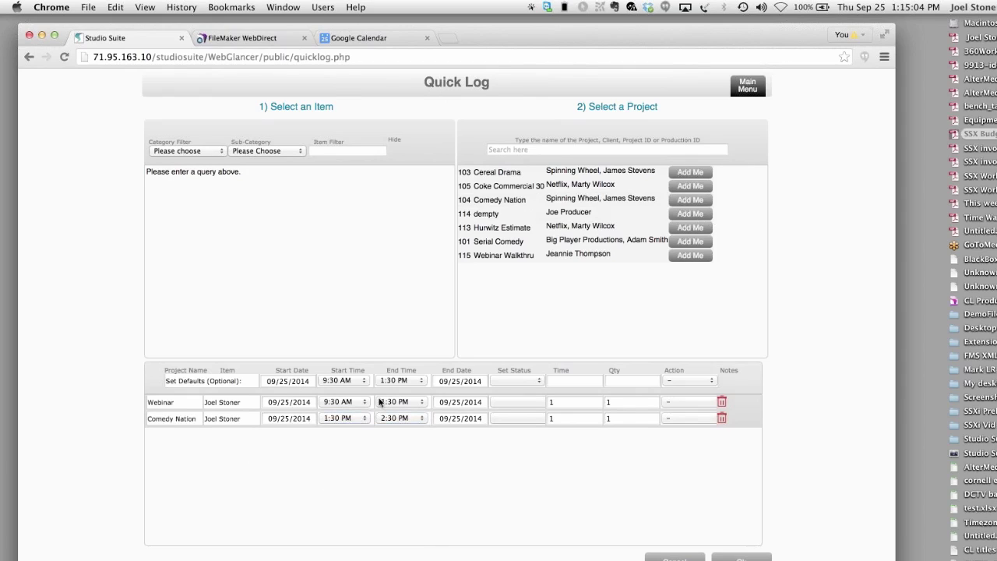
click(532, 148)
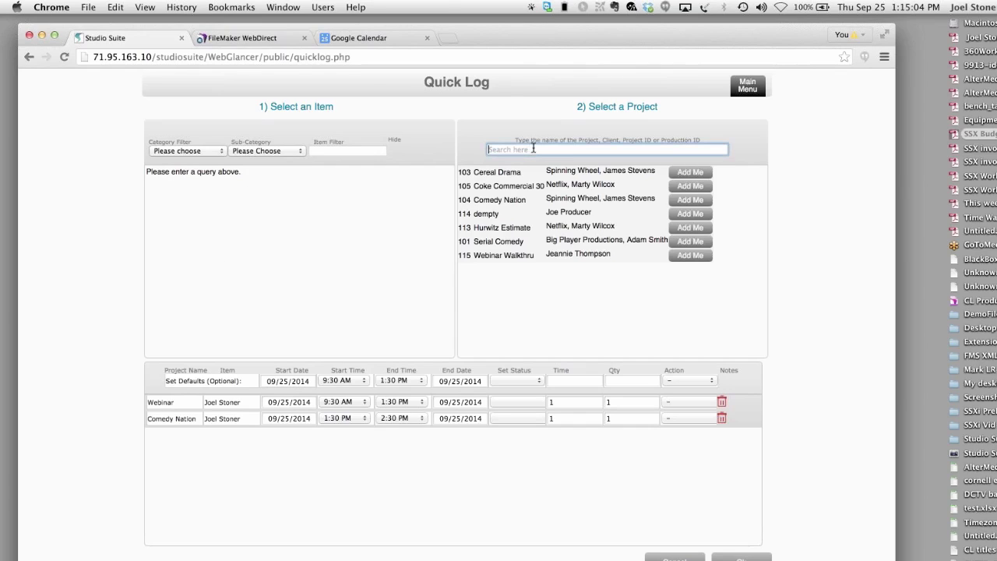
- Filter items to Equipment and log Avalon 737 and Sony DVW A-500 against Cereal Drama
text(ce)
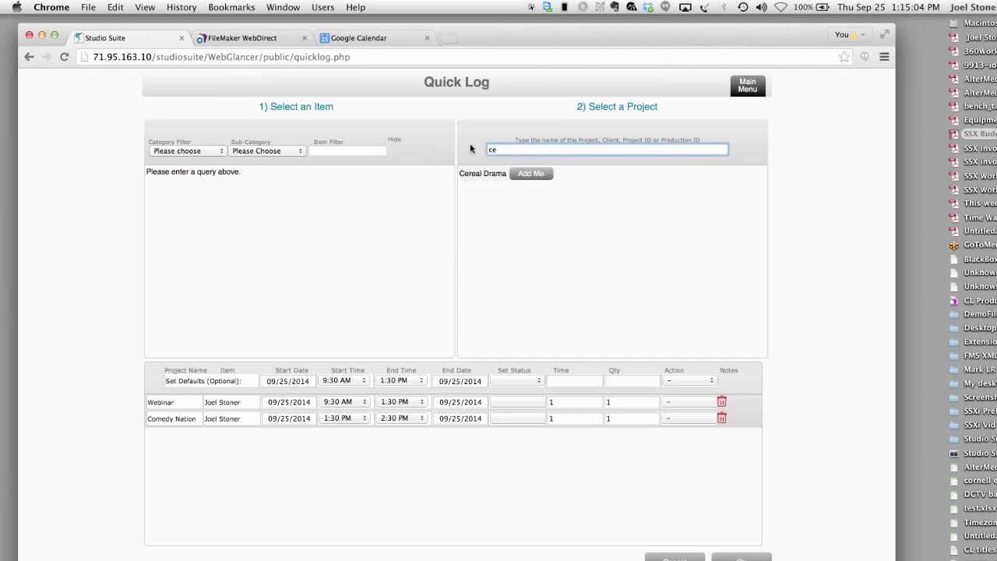
click(189, 150)
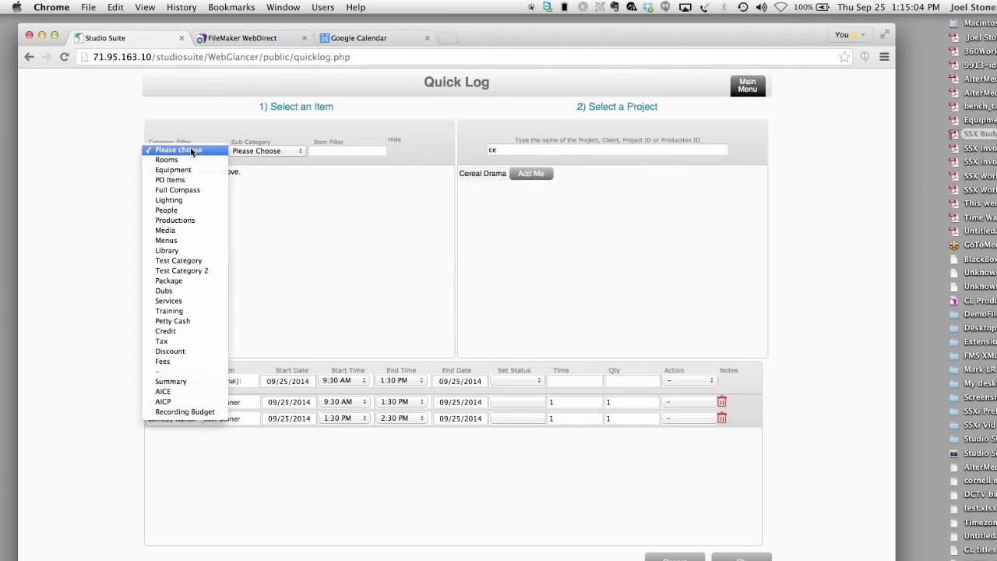
click(199, 176)
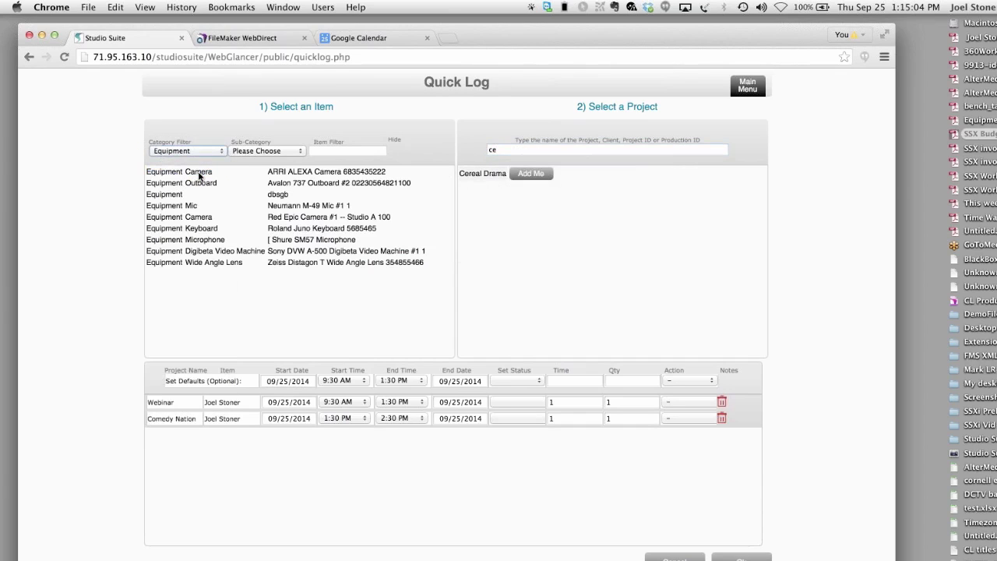
click(292, 184)
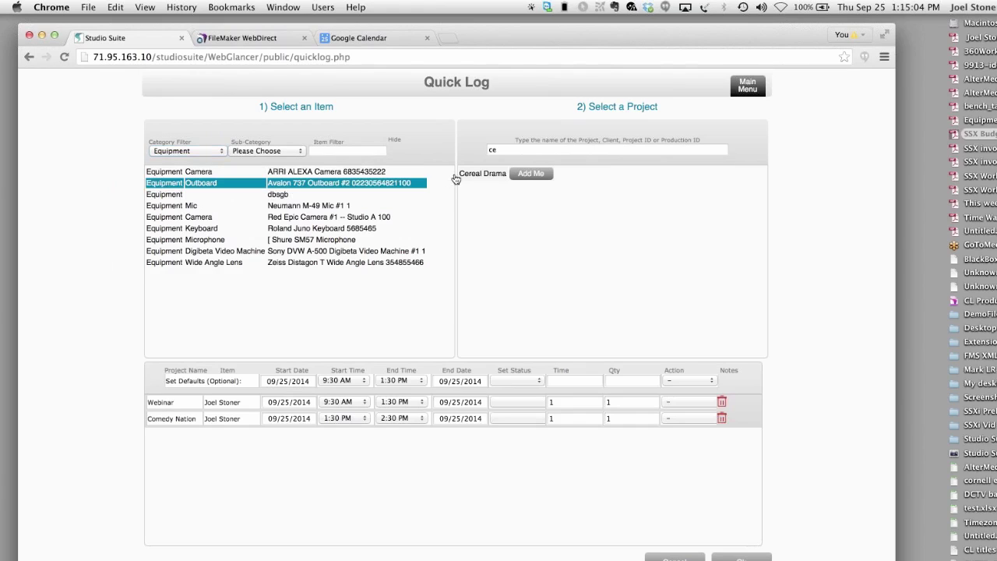
click(471, 174)
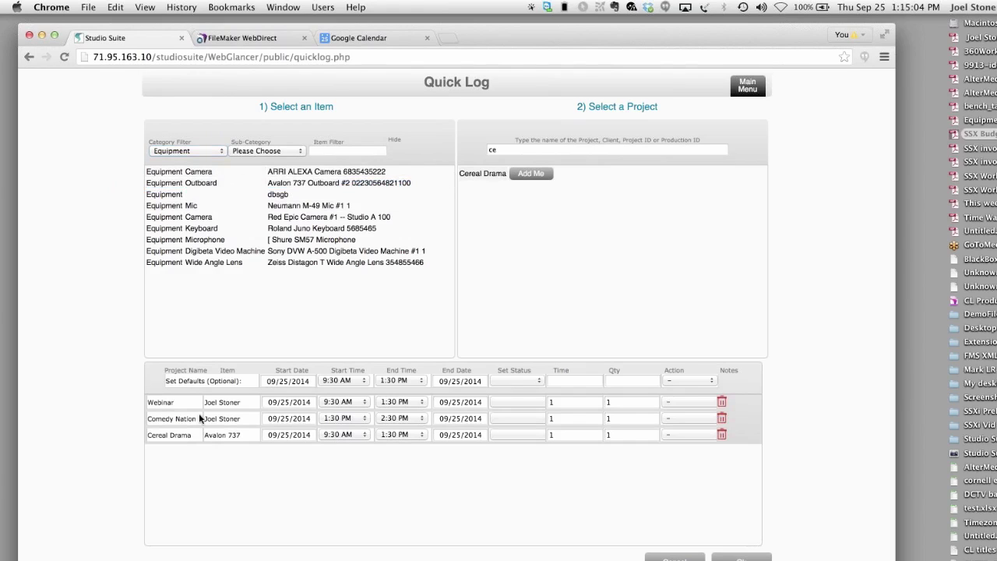
click(191, 251)
click(479, 175)
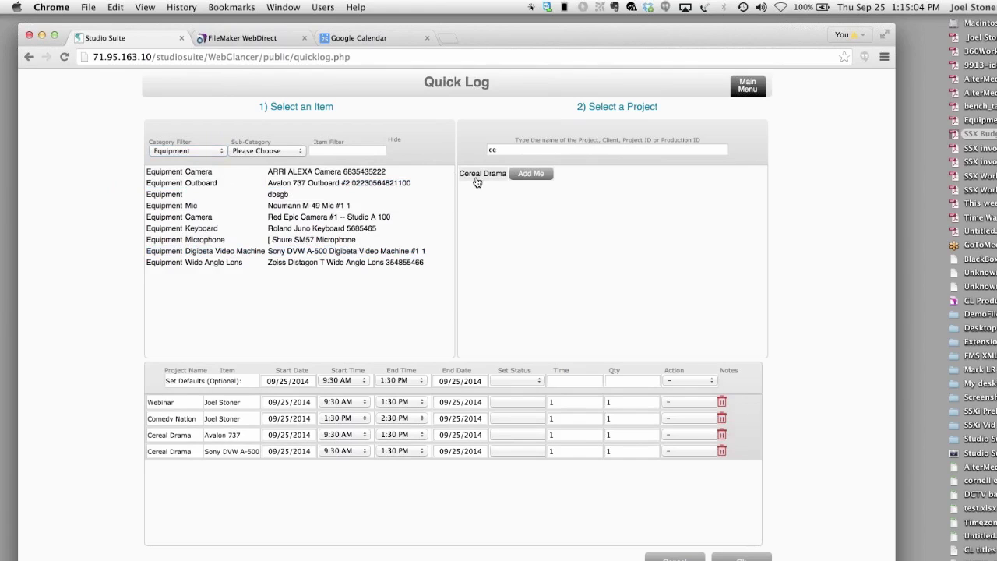
- Switch the item filter to Services, then leave Quick Log for the home page
click(163, 151)
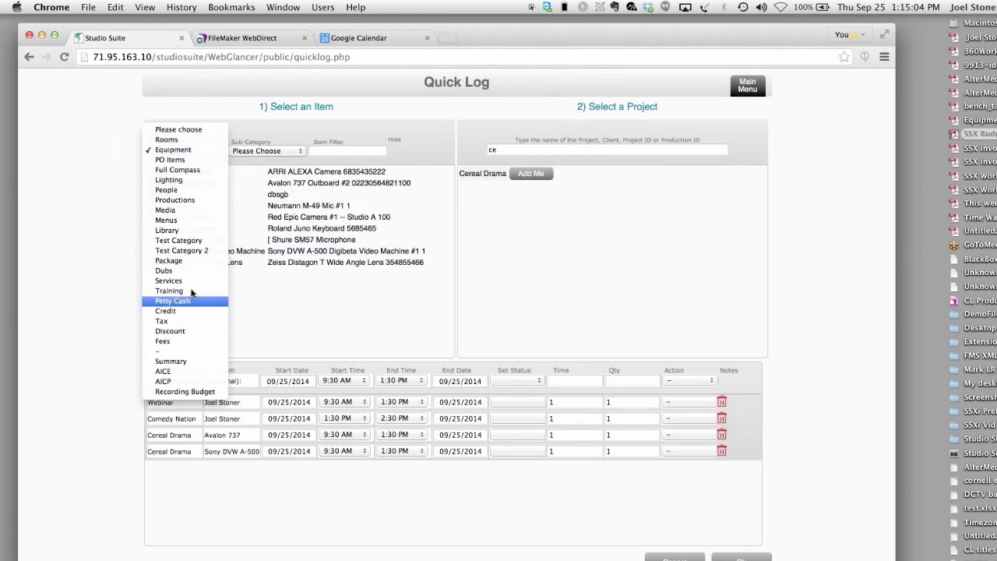
click(195, 281)
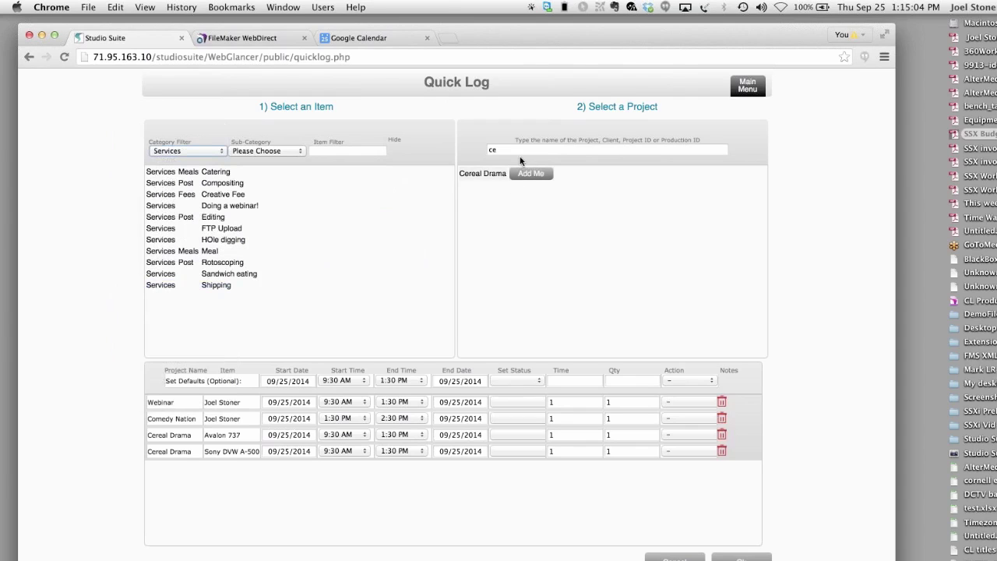
click(747, 86)
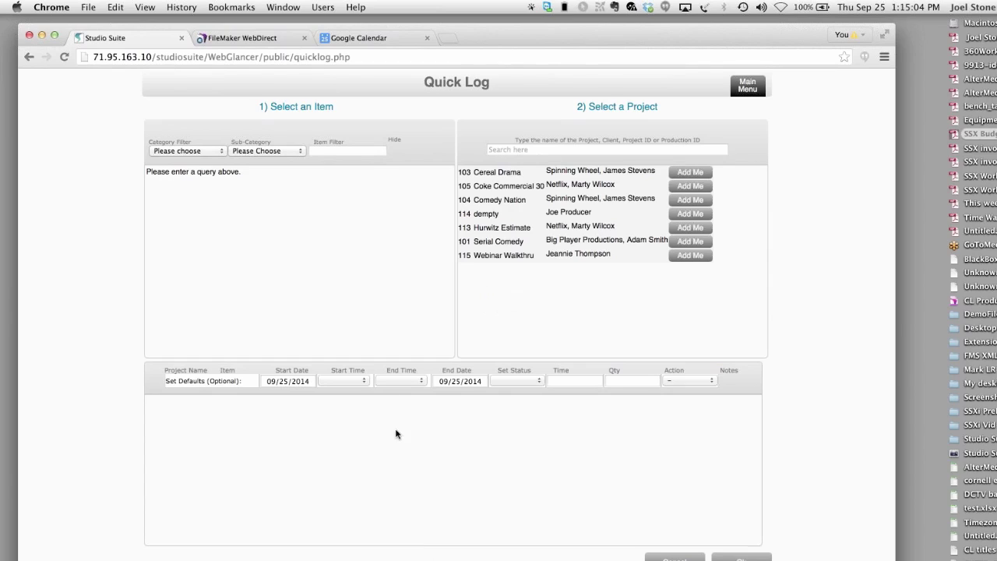
- Add log entries for Webinar Walkthru, Serial Comedy and Hurwitz Estimate
click(691, 258)
click(690, 241)
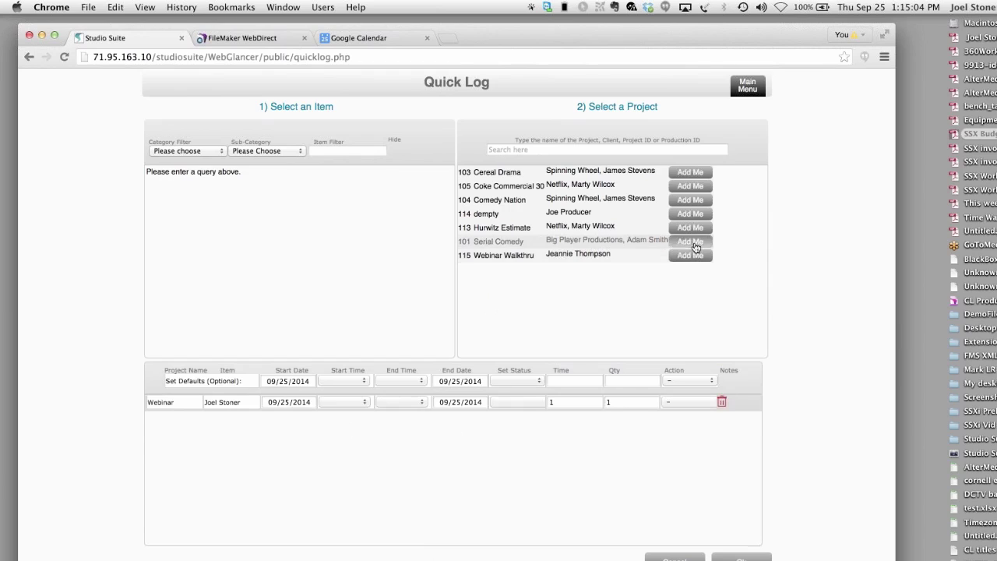
click(691, 227)
- Under Equipment, log Shure SM57 to dempty and Sony DVW A-500 to Serial Comedy, then go home
click(203, 146)
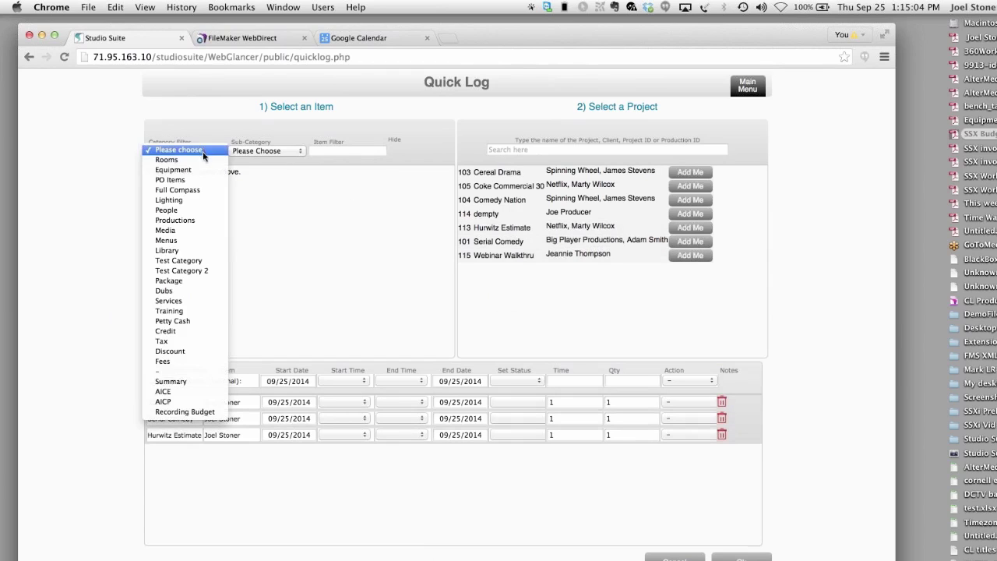
click(208, 173)
click(227, 243)
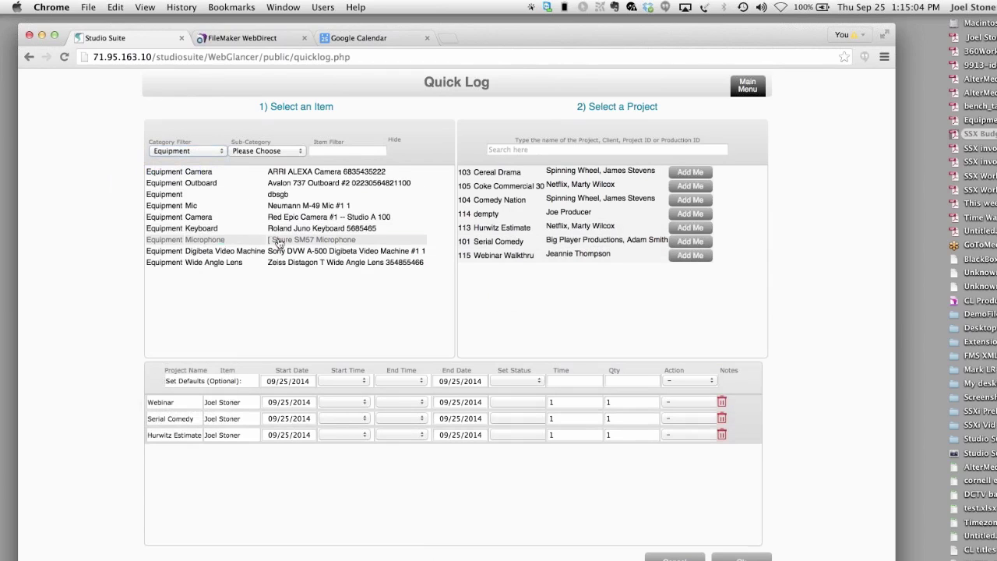
click(509, 214)
click(230, 251)
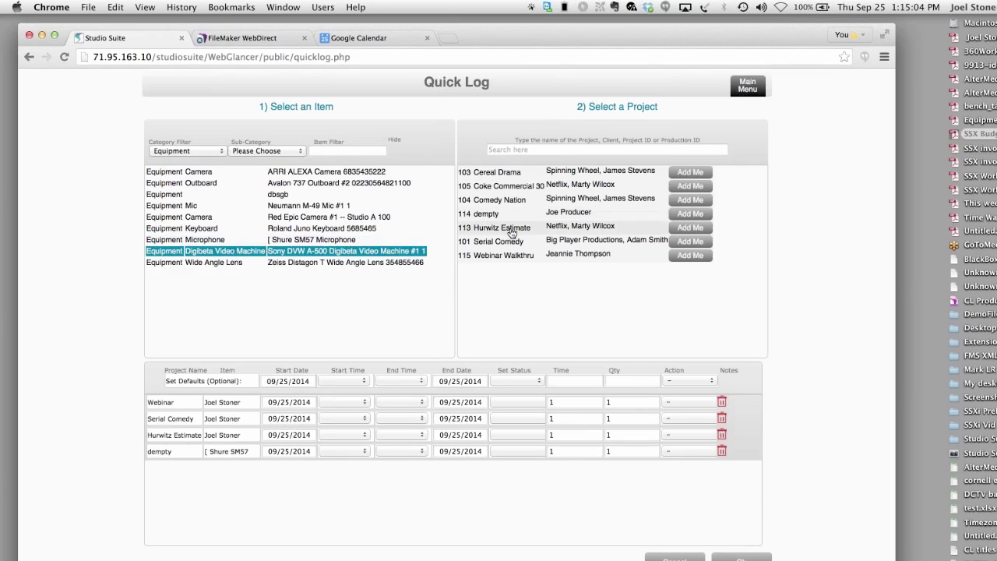
click(509, 241)
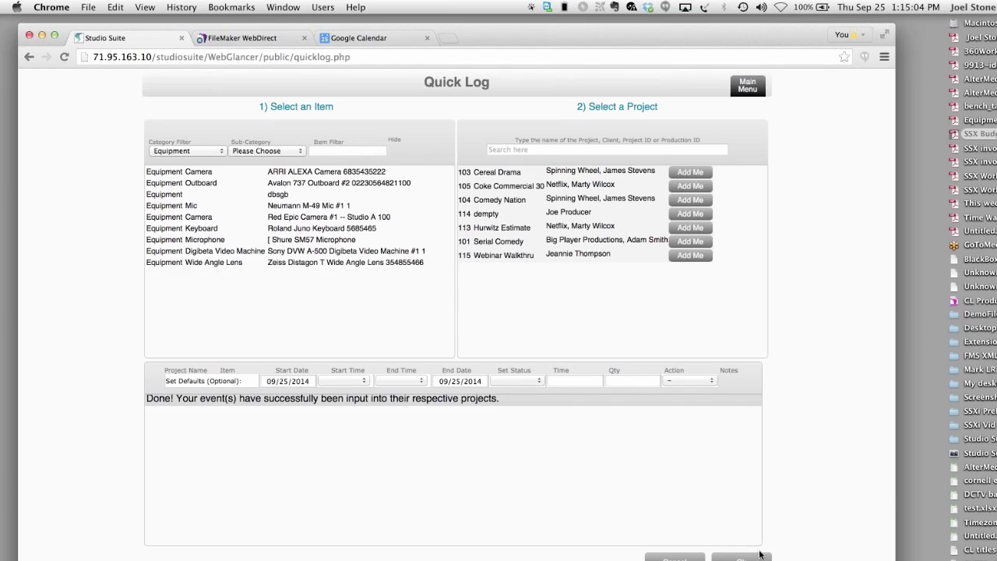
click(747, 90)
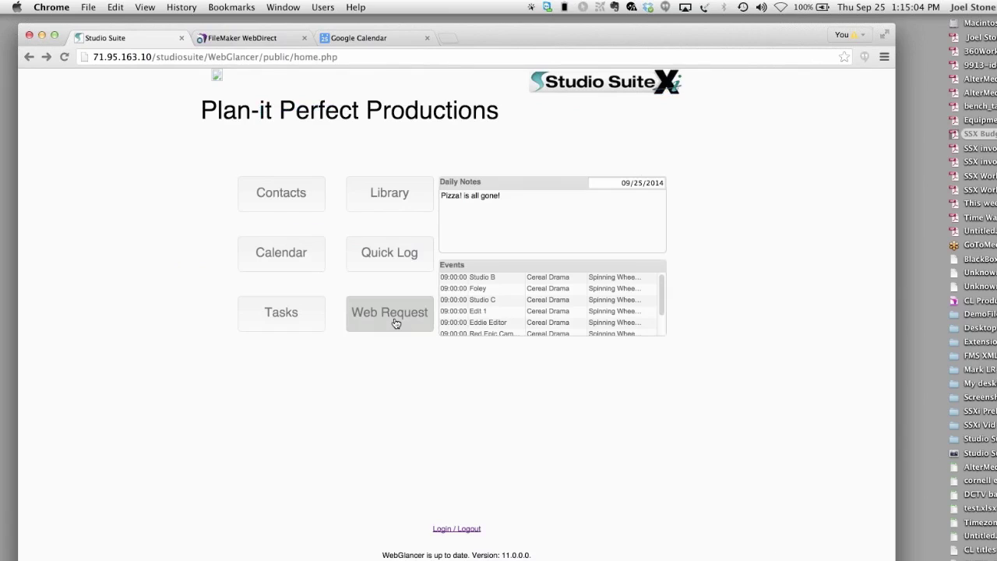
- Open the Add Request form, view the Category list without choosing, and return home
click(395, 323)
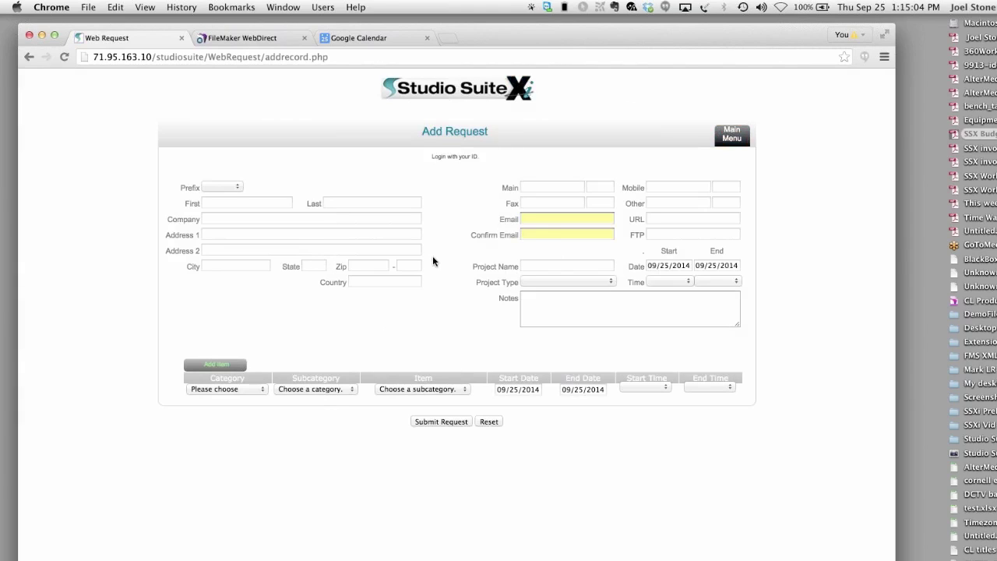
click(249, 390)
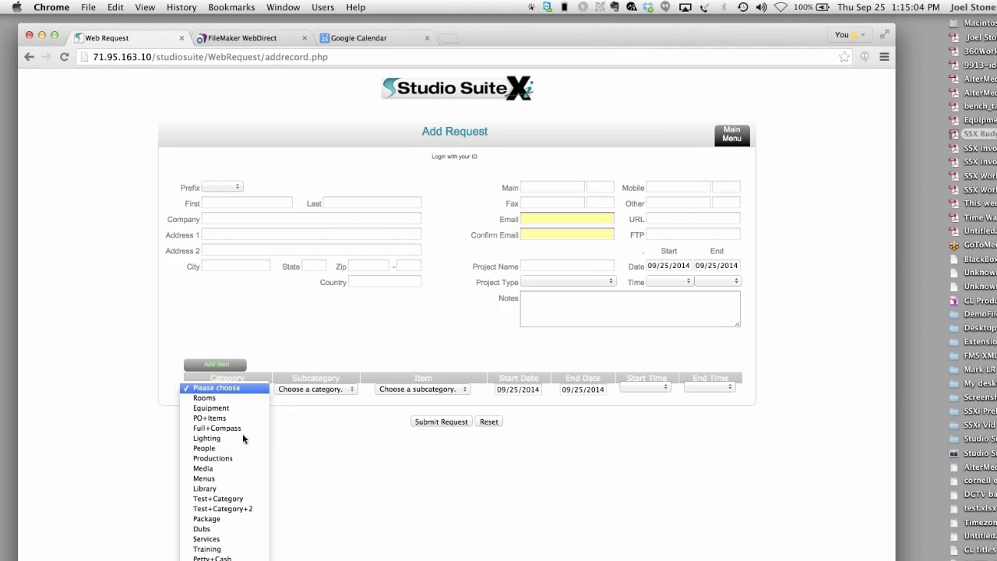
click(332, 314)
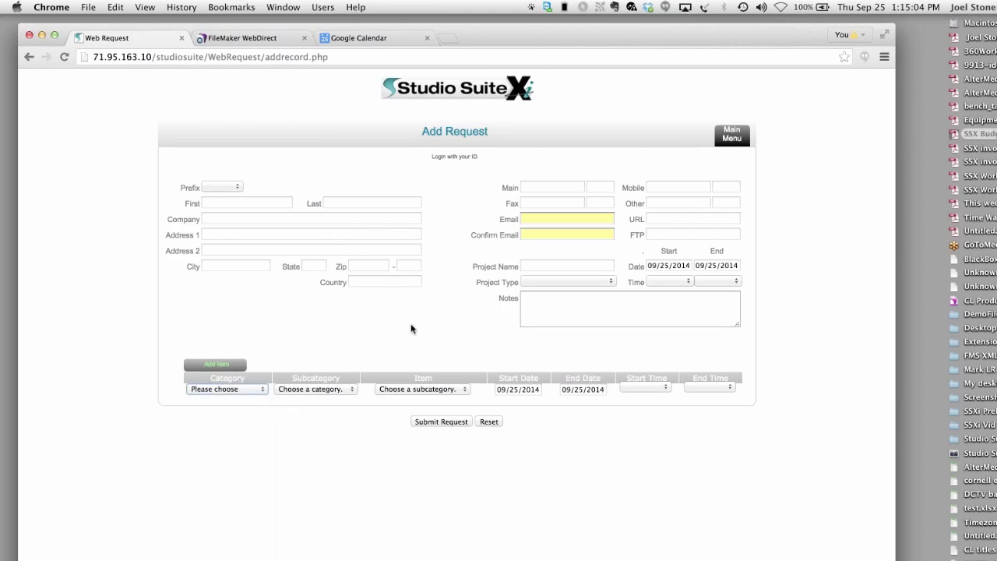
click(725, 136)
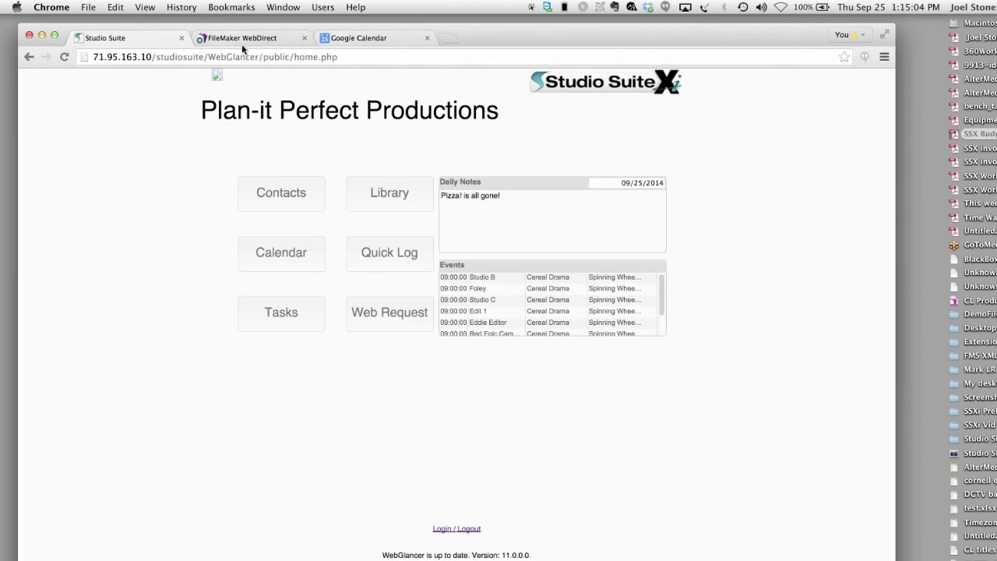
- Log into SSXi_Main via WebDirect, dismiss the five record-in-use errors, and open Contacts
click(262, 37)
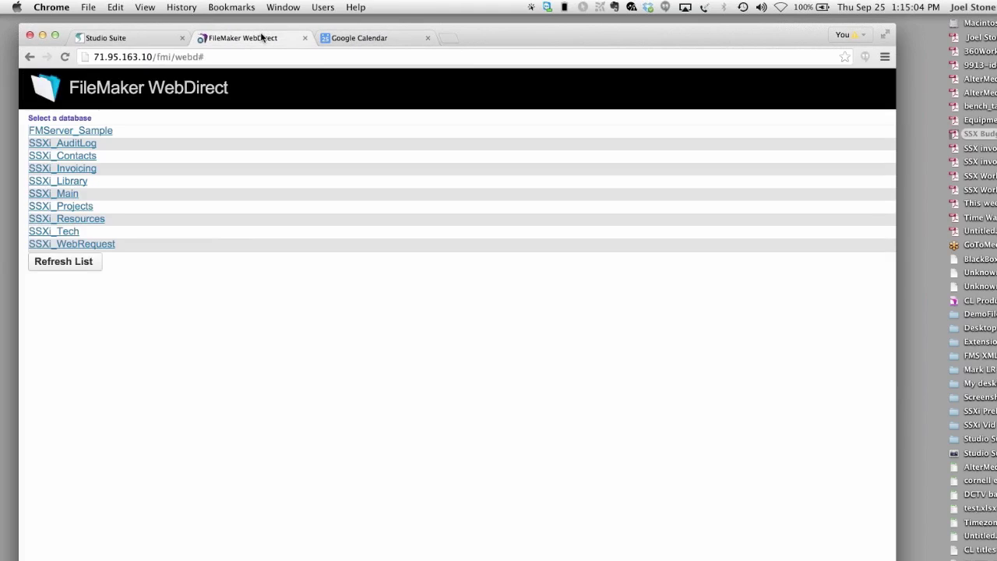
click(69, 193)
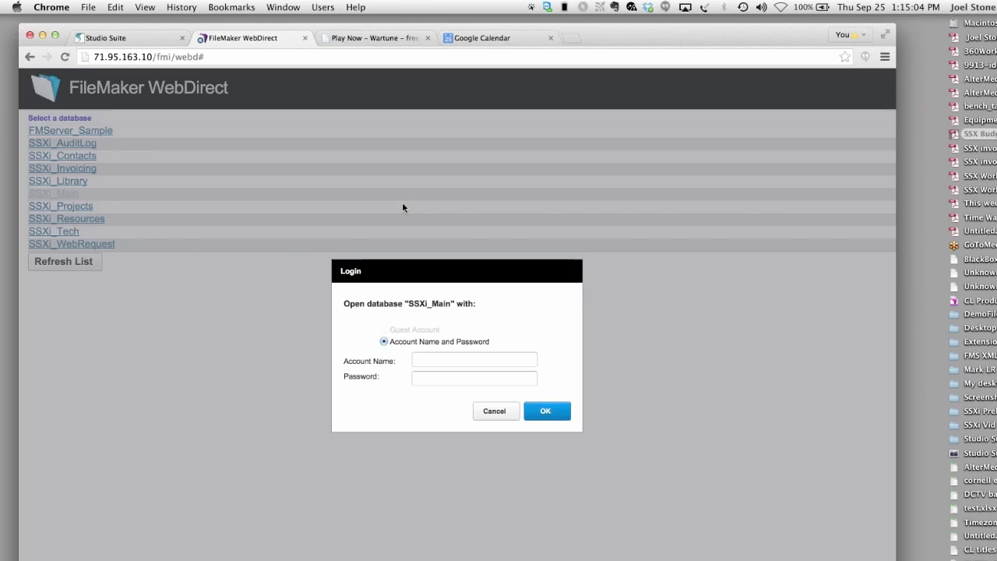
click(549, 413)
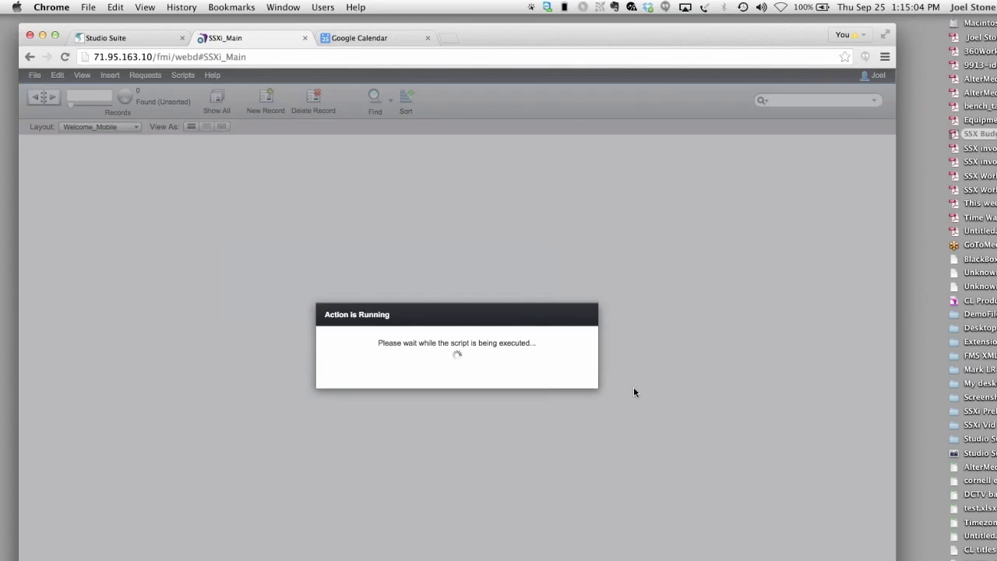
click(547, 377)
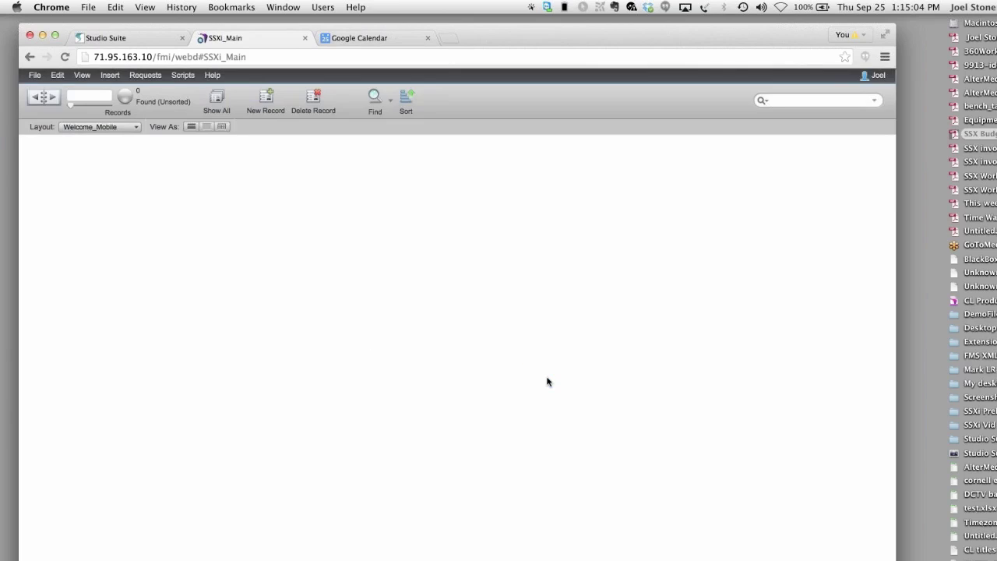
click(546, 377)
click(546, 377)
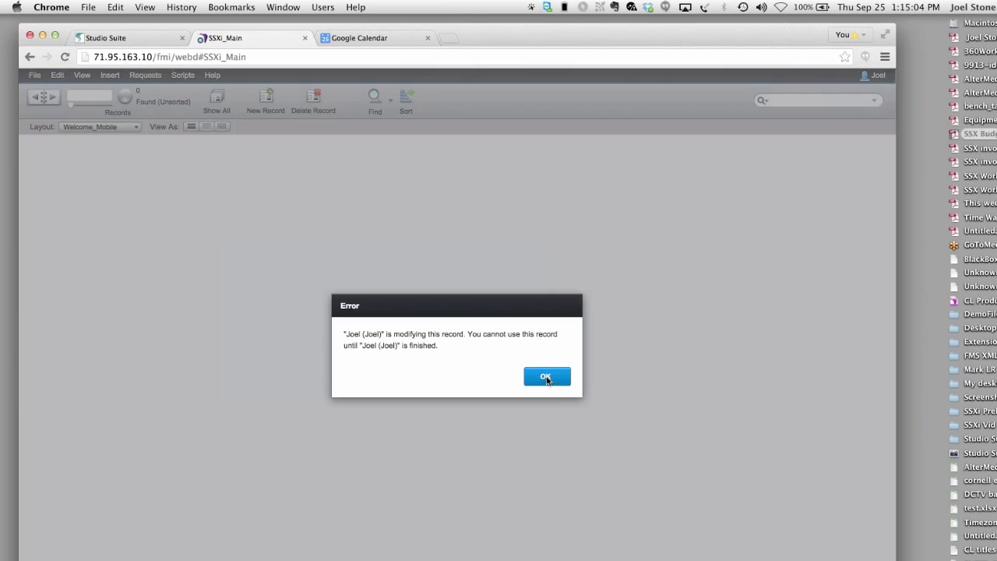
click(546, 377)
click(547, 377)
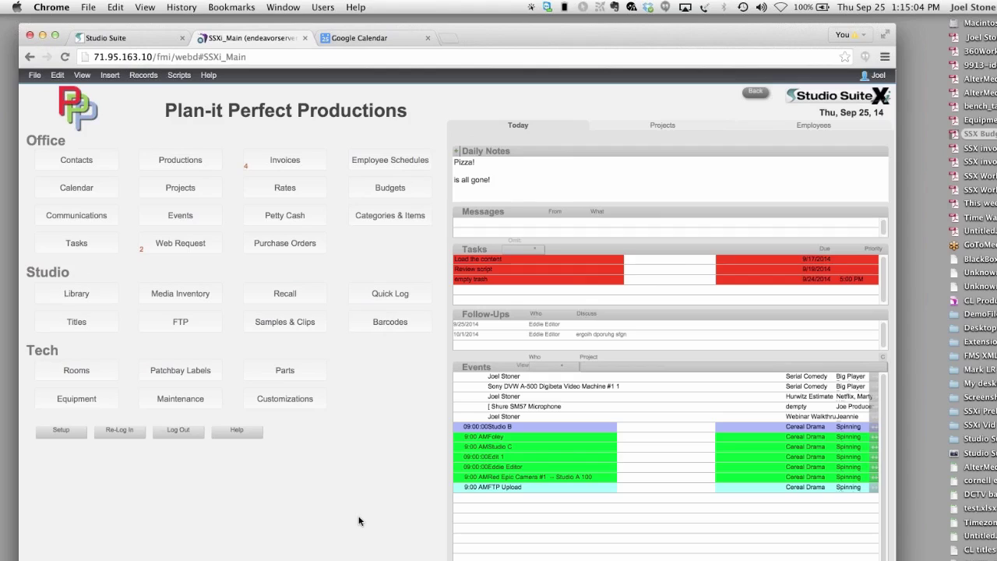
click(87, 170)
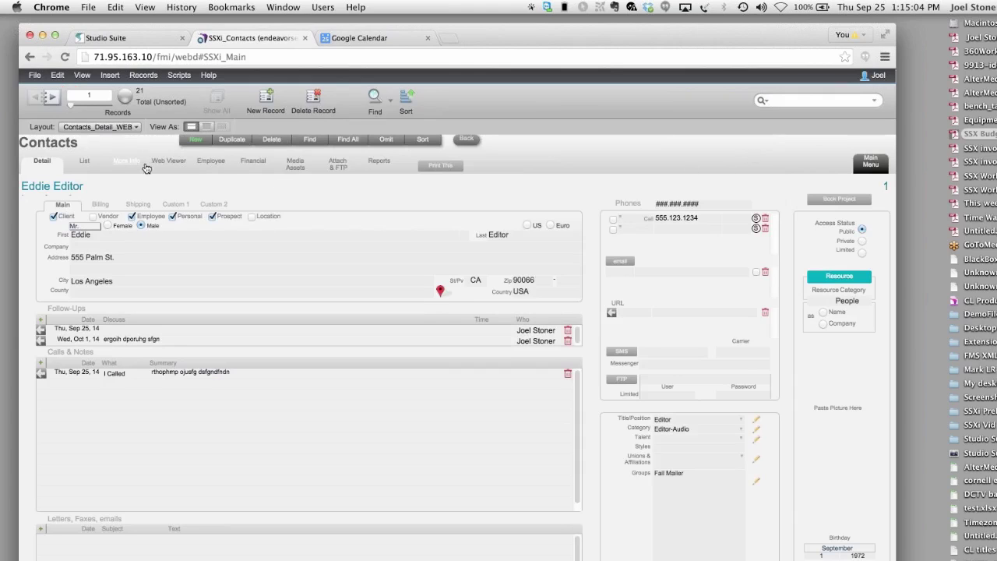
- Open contact record 6 from the list and show its More Info and Financial tabs
click(86, 162)
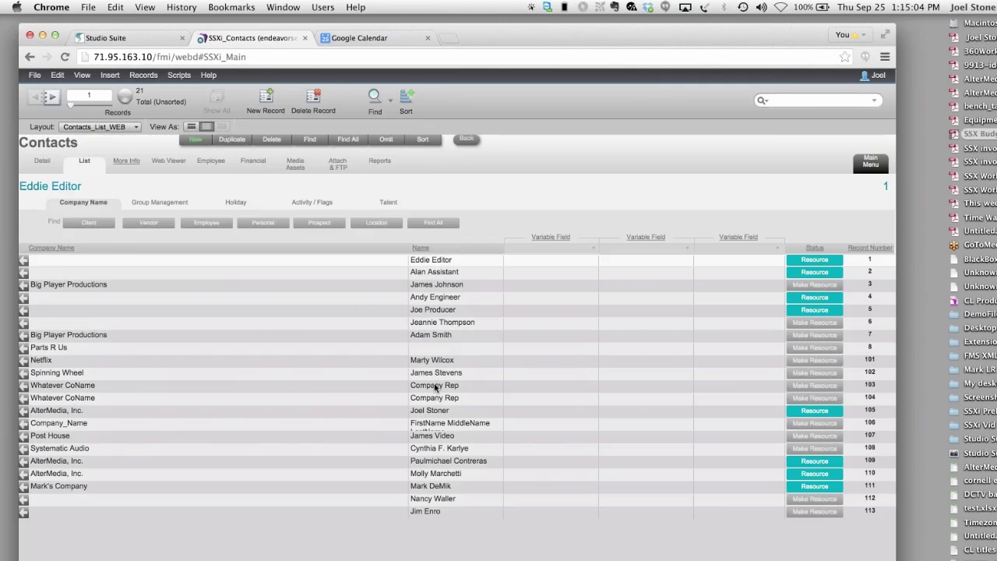
click(23, 323)
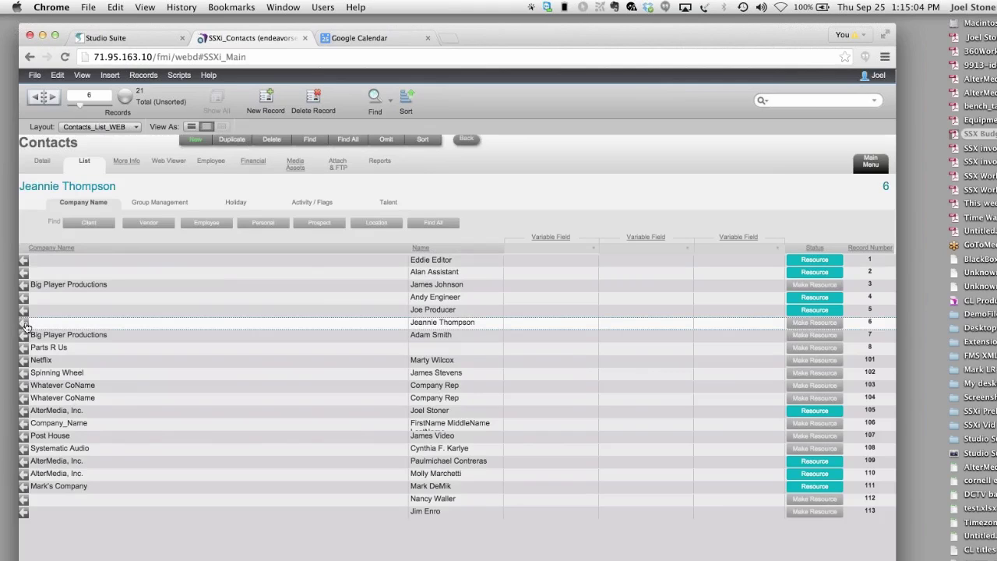
click(25, 324)
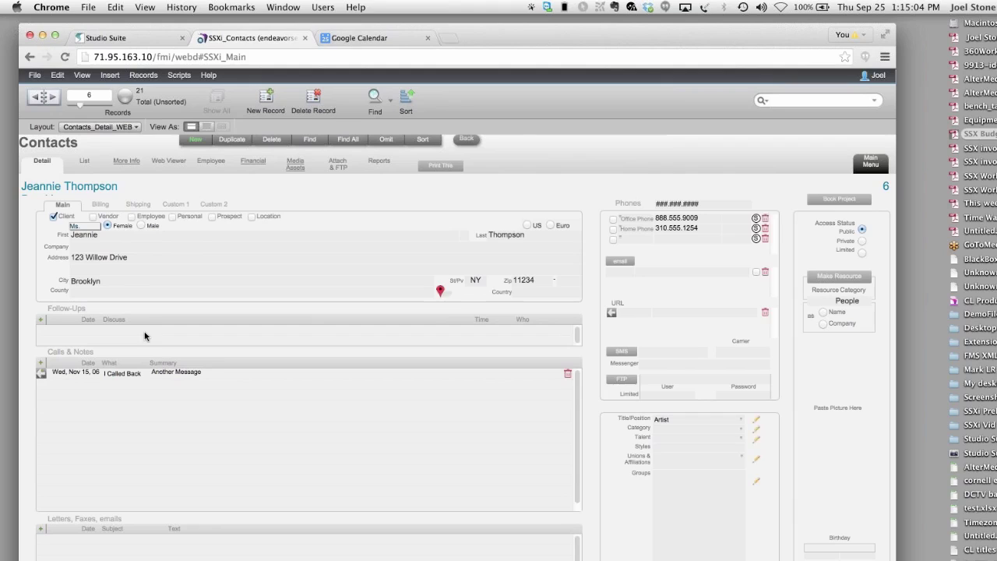
click(133, 164)
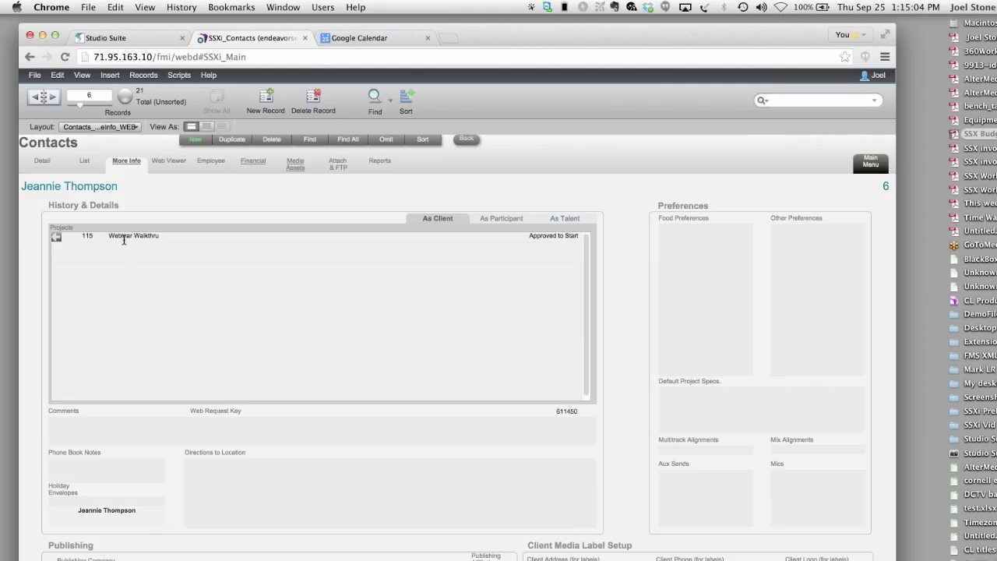
click(258, 168)
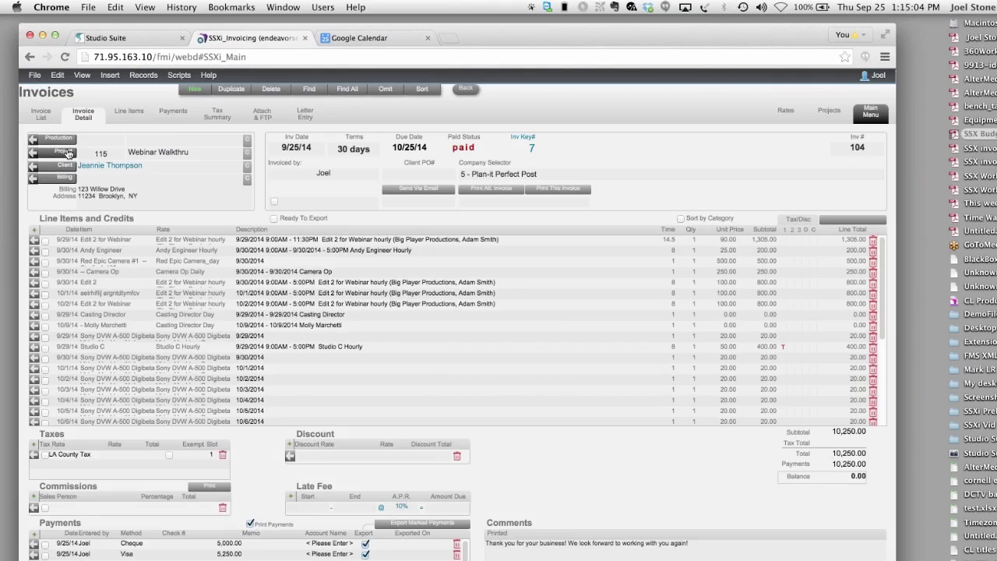
- Jump from invoice 104 to its project and set the first Edit line's unit price to 100.00
click(67, 153)
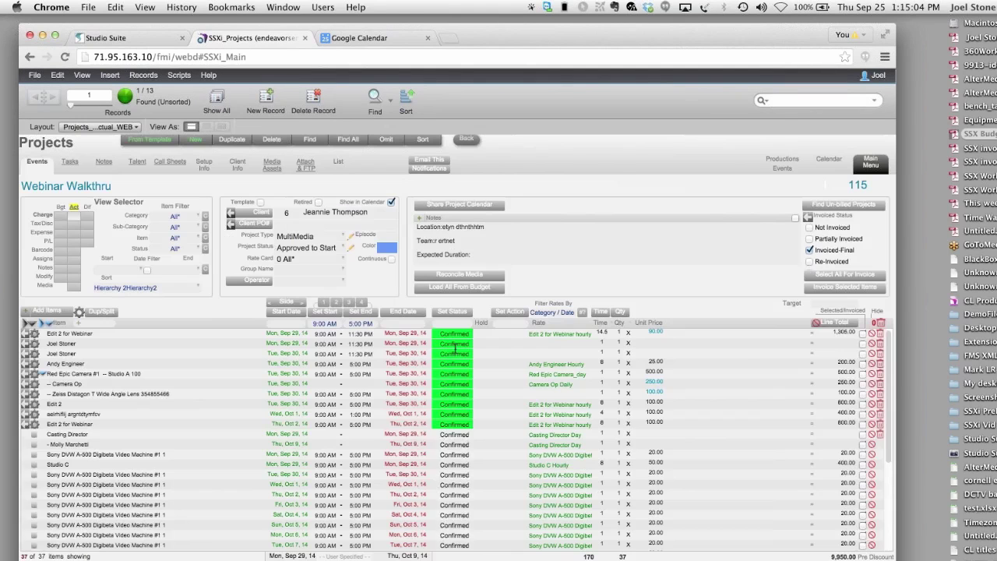
click(650, 331)
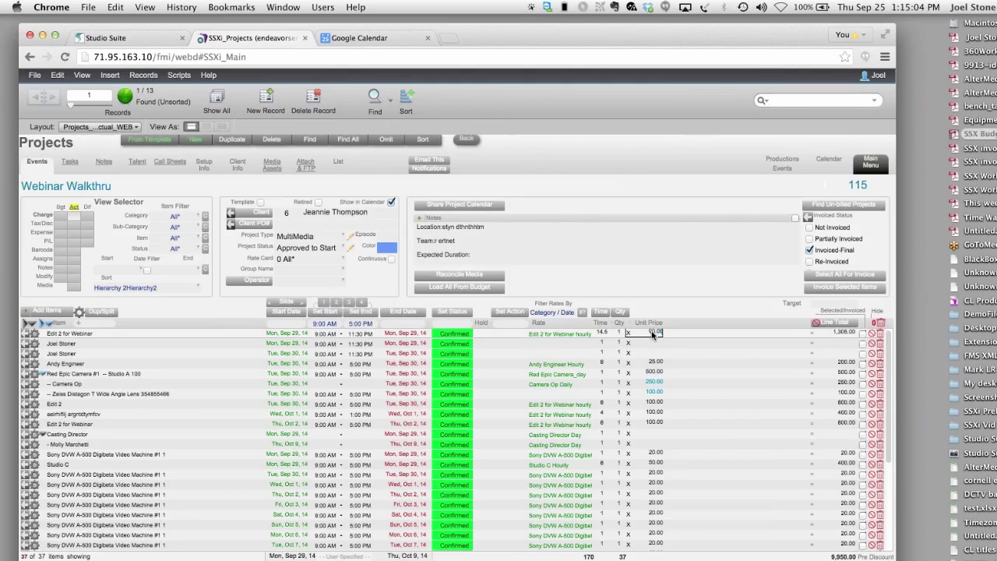
click(719, 325)
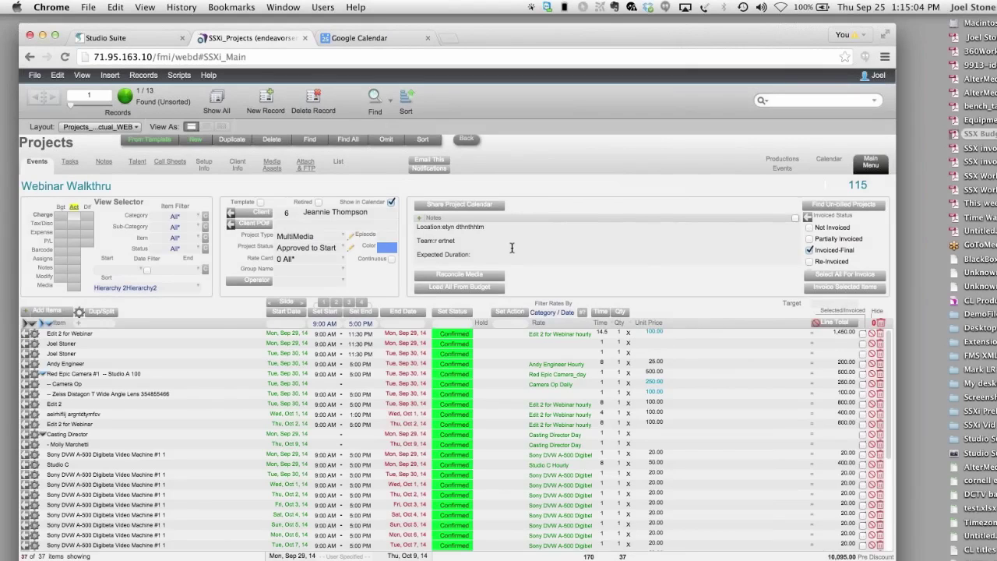
- Set Webinar Walkthru's Project Type to Post and return to the main menu
click(303, 236)
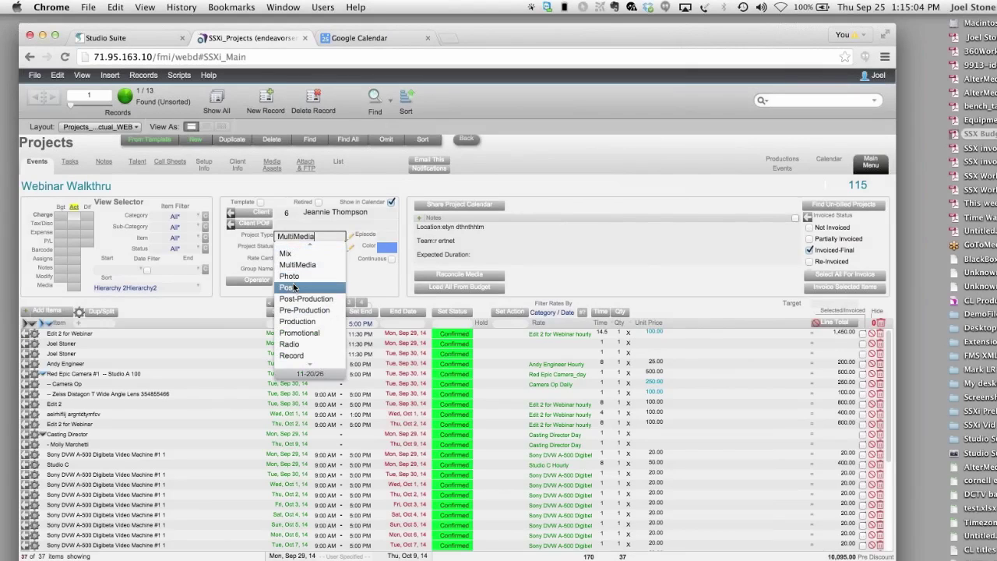
click(293, 287)
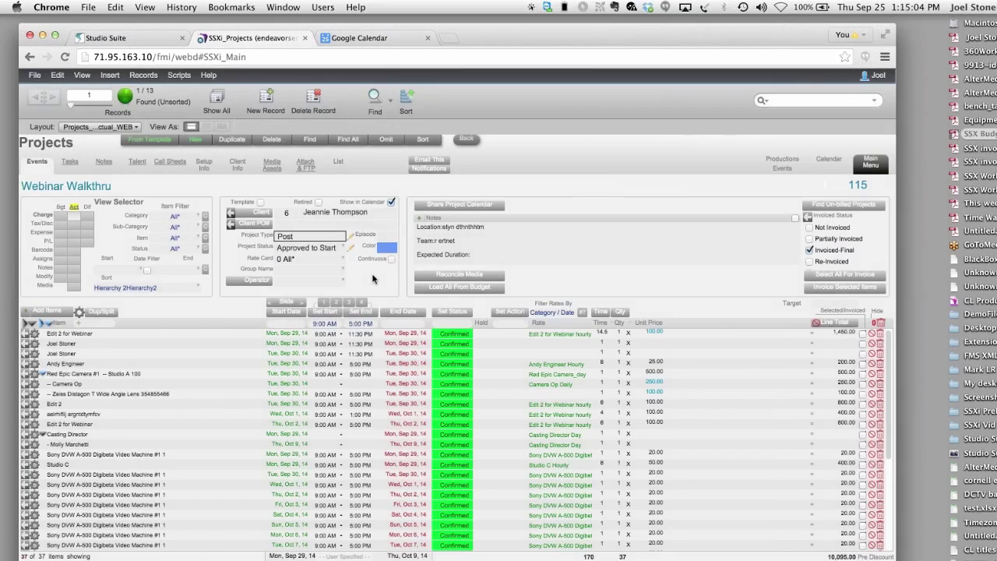
click(374, 279)
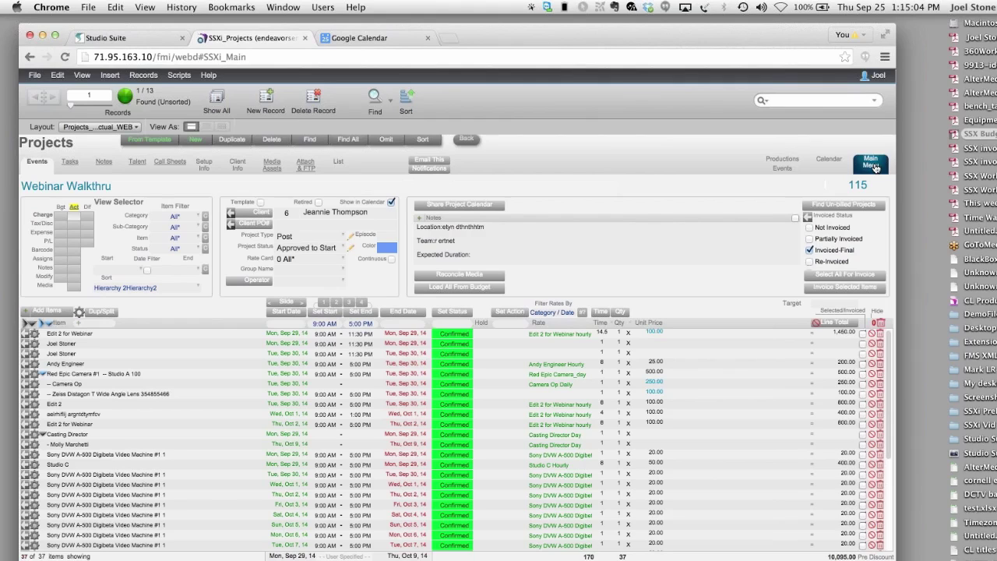
click(866, 167)
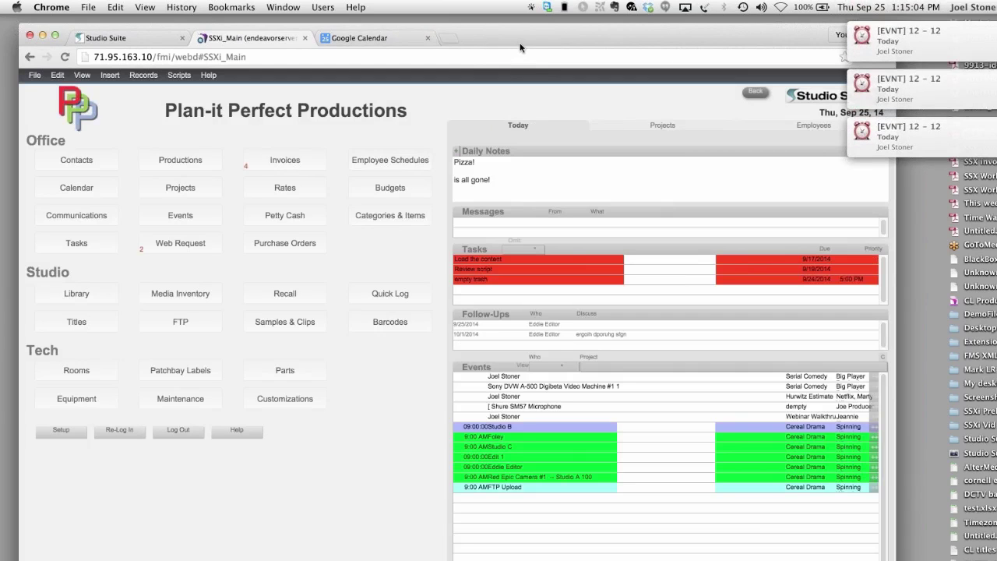
- Bring Calendar forward, enlarge and reposition its window, and select the user's own calendar
key(super+h)
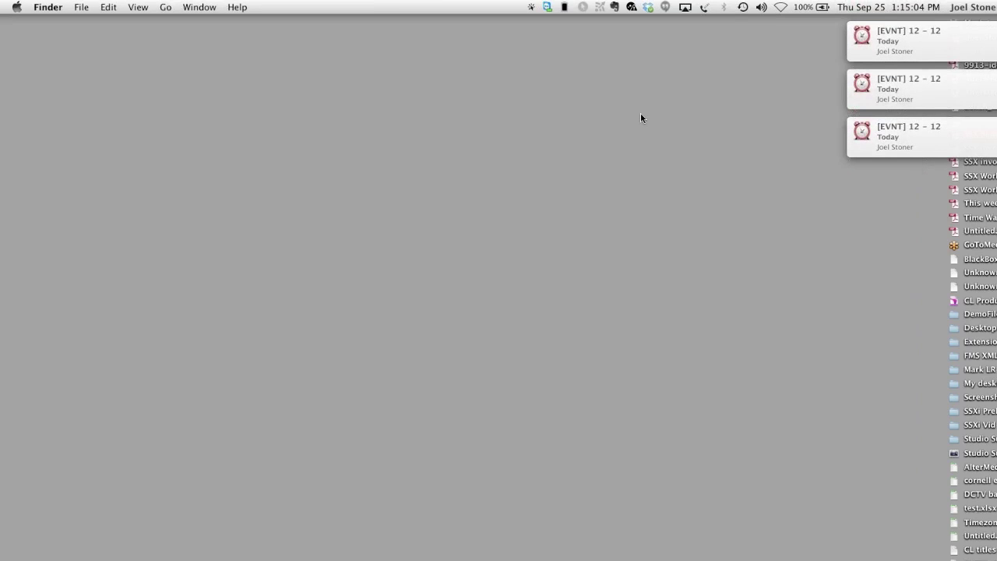
key(super+Tab)
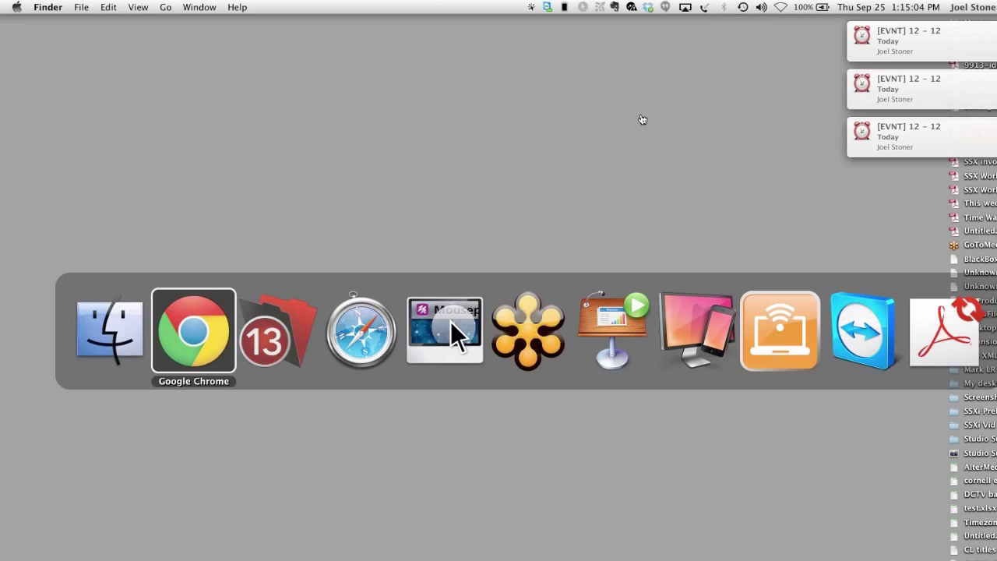
key(super+Tab)
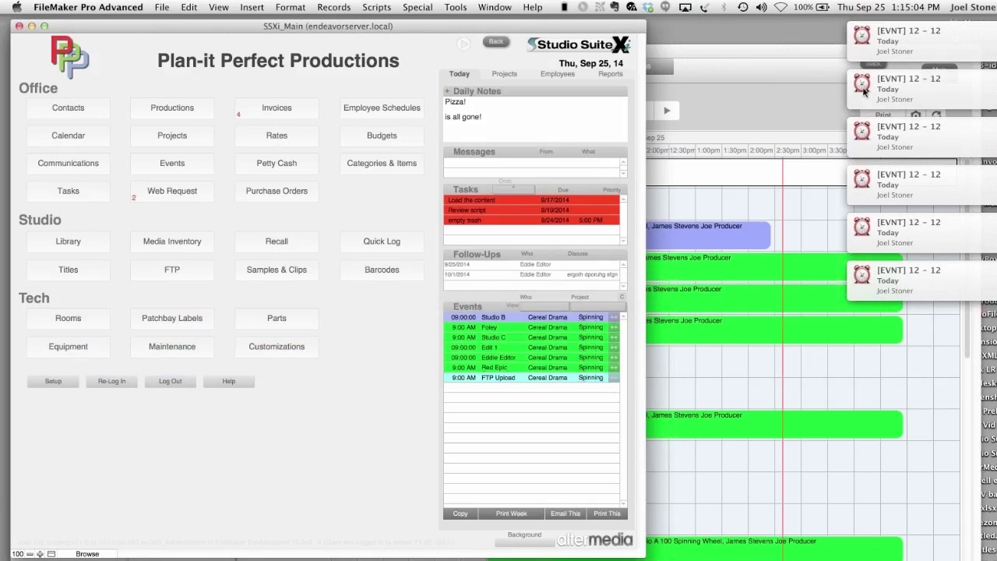
click(892, 88)
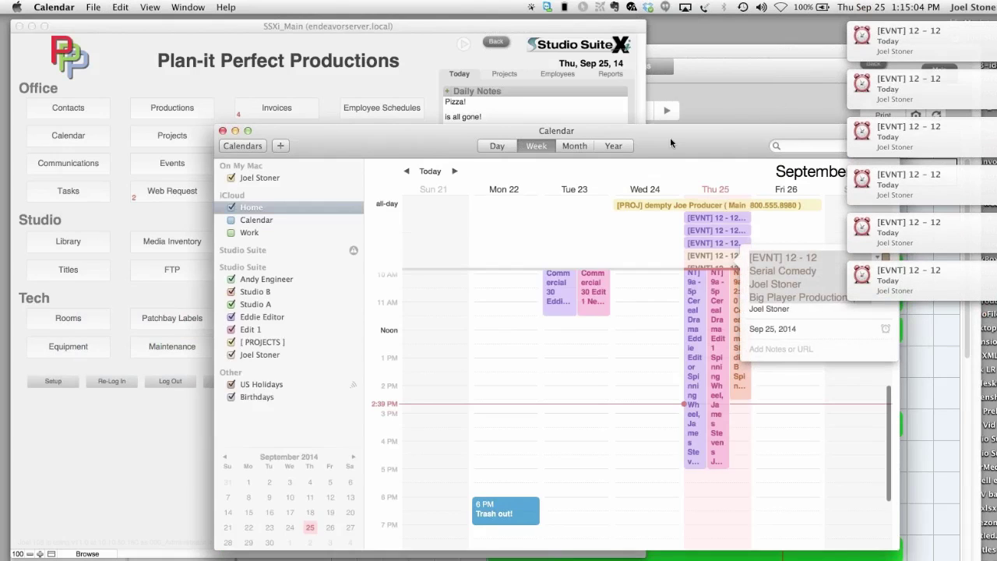
drag(670, 137, 539, 128)
click(133, 345)
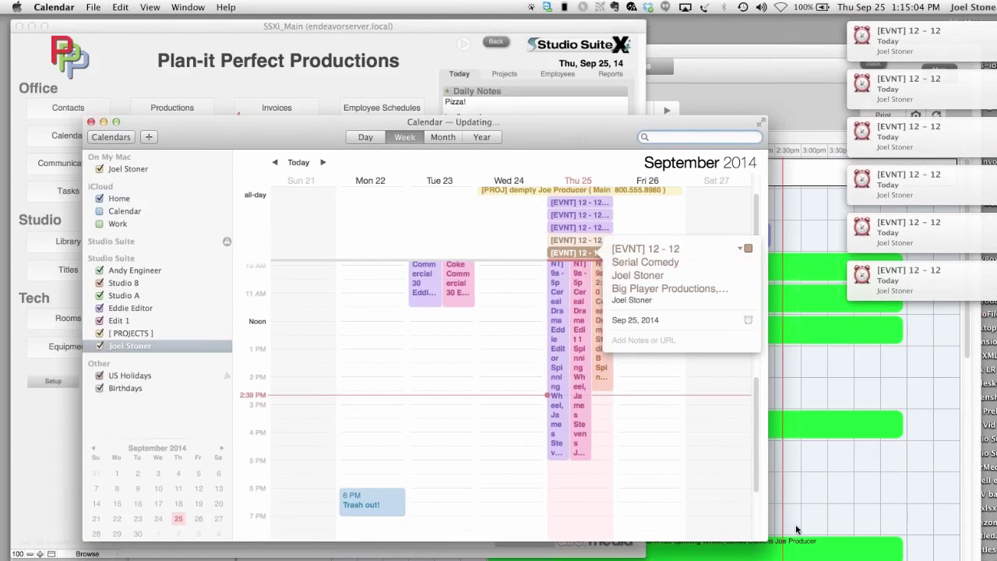
drag(766, 540, 927, 559)
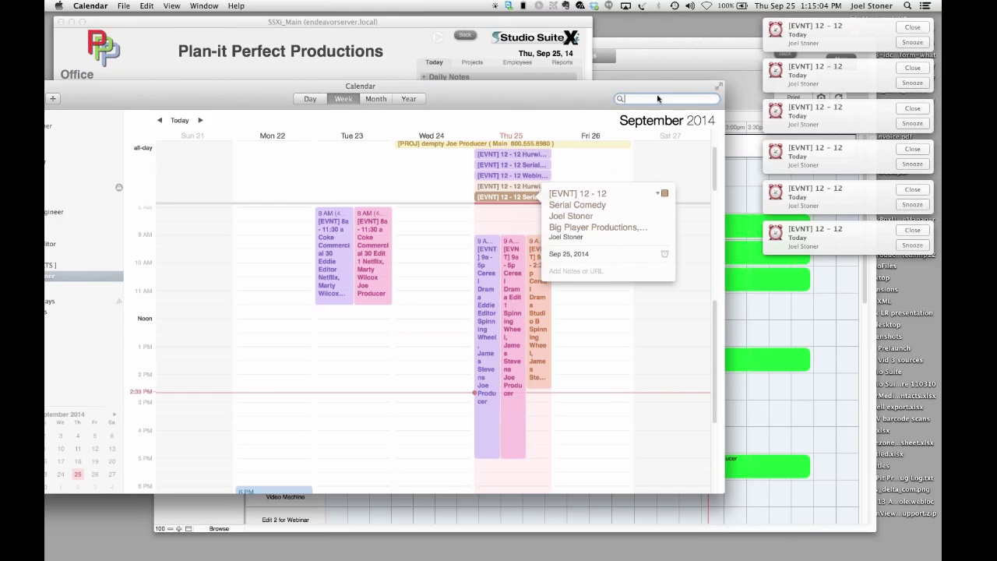
drag(743, 137, 687, 118)
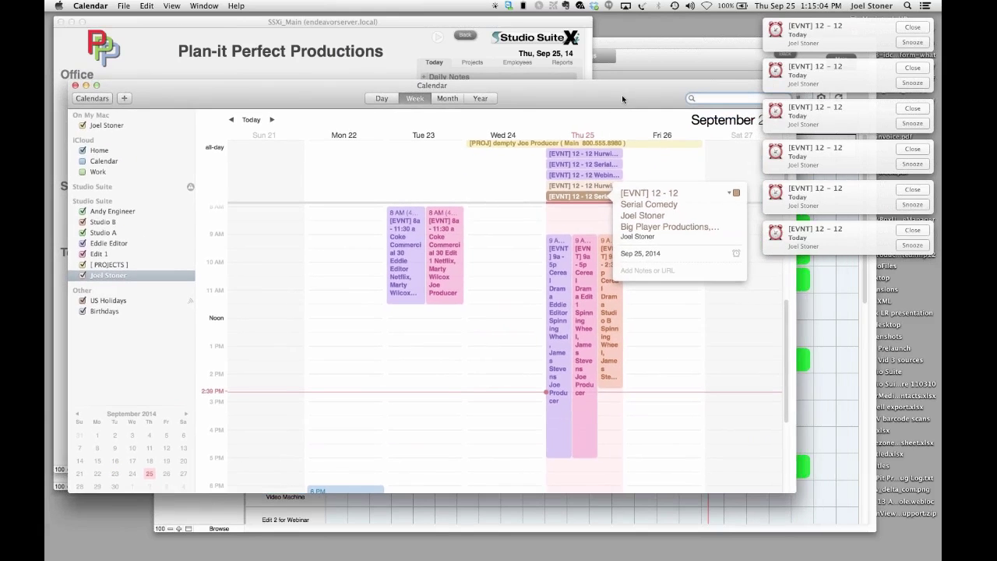
- Check the Wednesday webinar on Studio A in the Sep 28 week, then hide Calendar
click(271, 120)
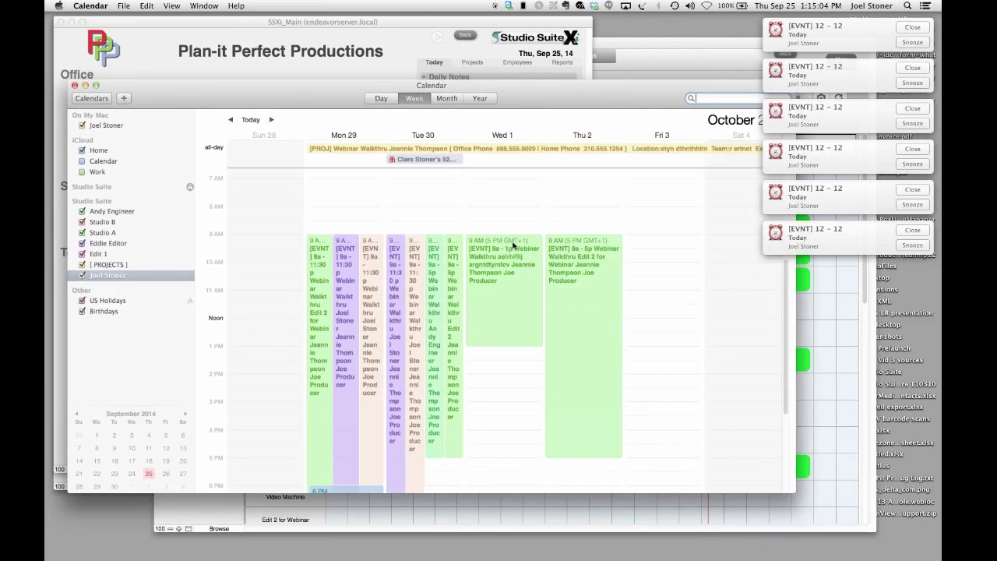
click(494, 317)
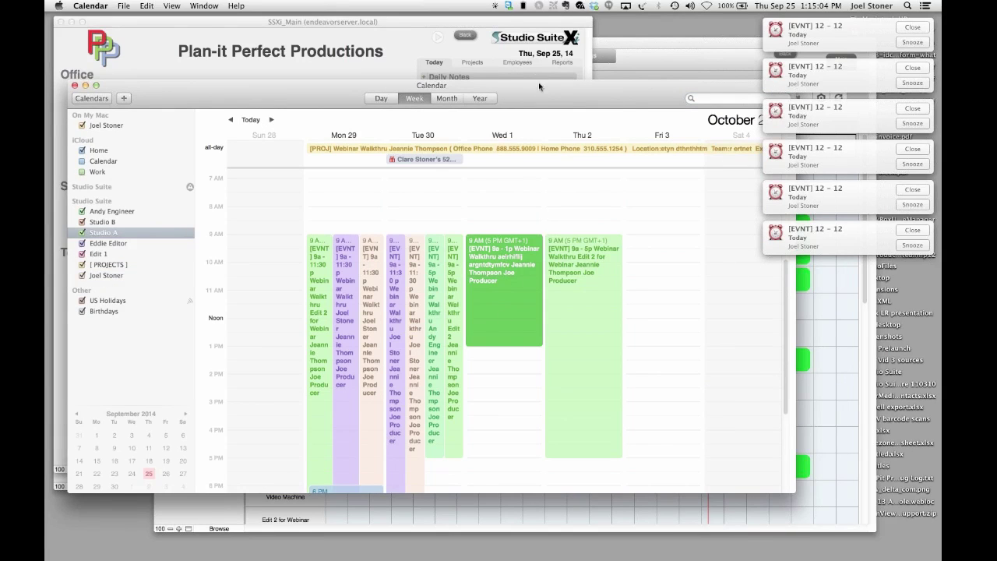
key(super+h)
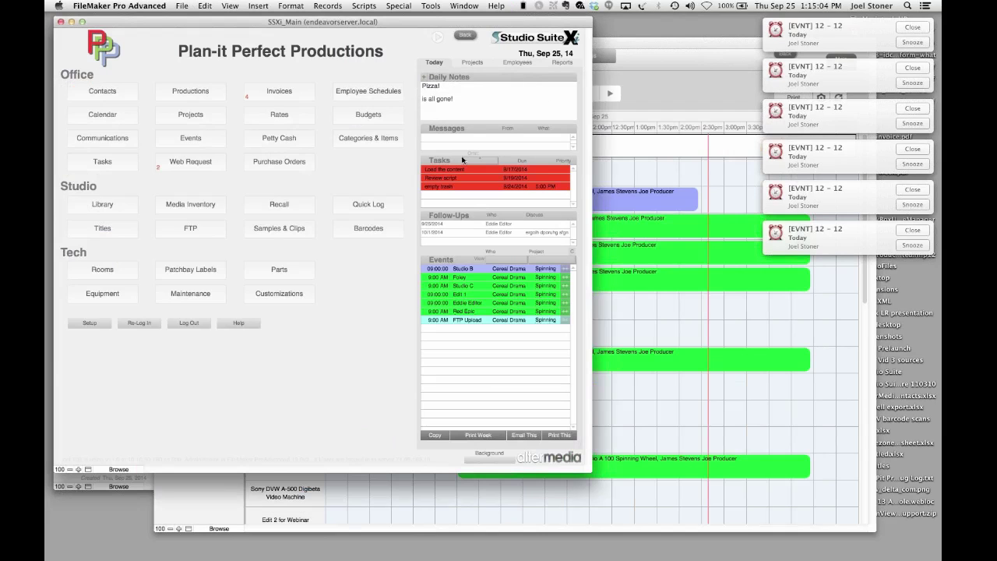
- Hide FileMaker and dismiss all six event reminder notifications
click(502, 527)
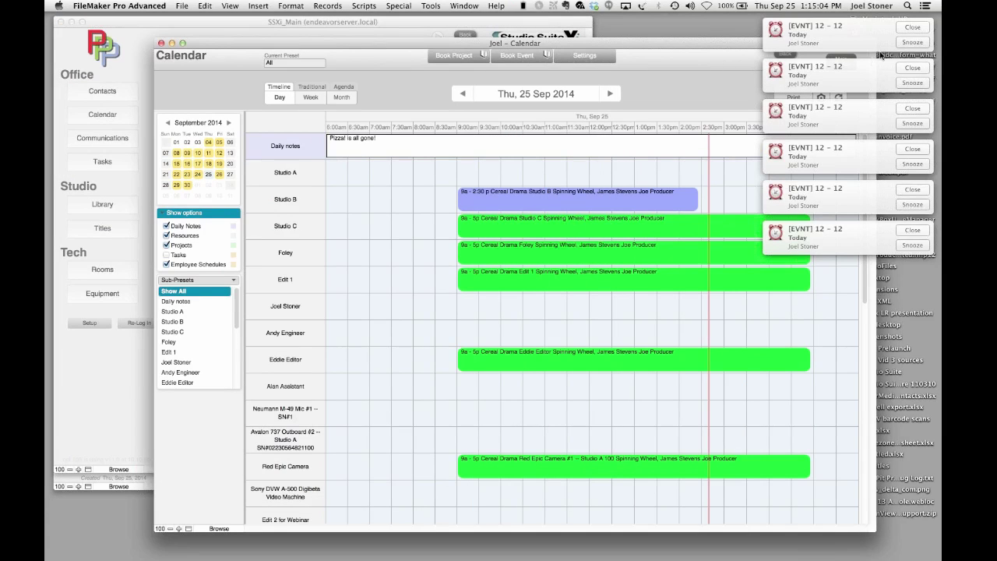
key(super+h)
click(906, 29)
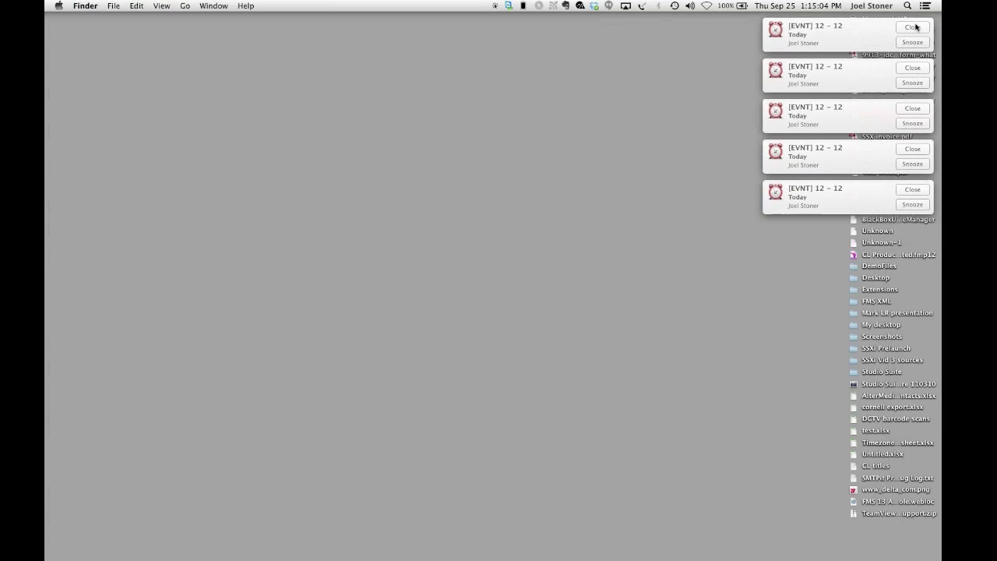
click(916, 30)
click(913, 35)
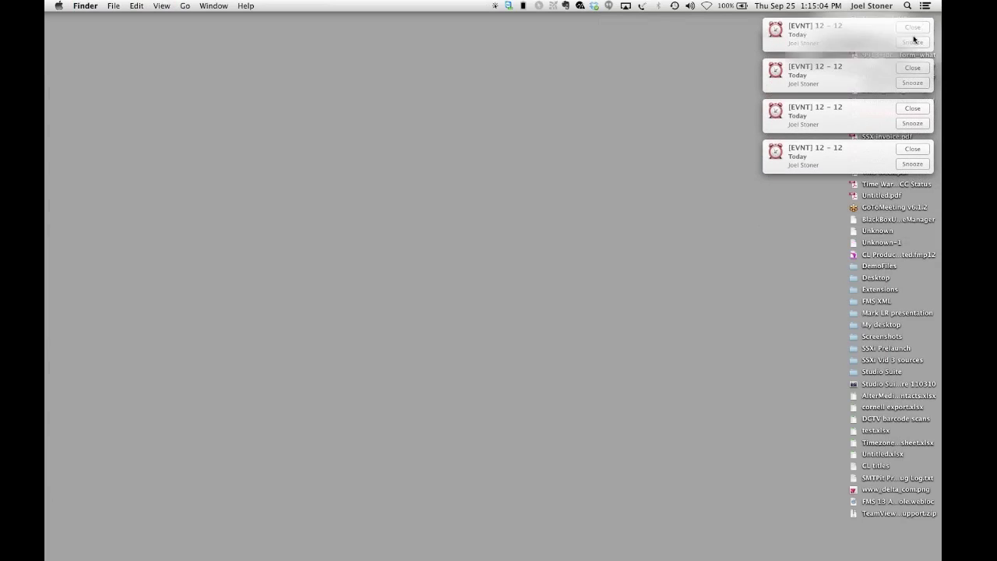
click(912, 28)
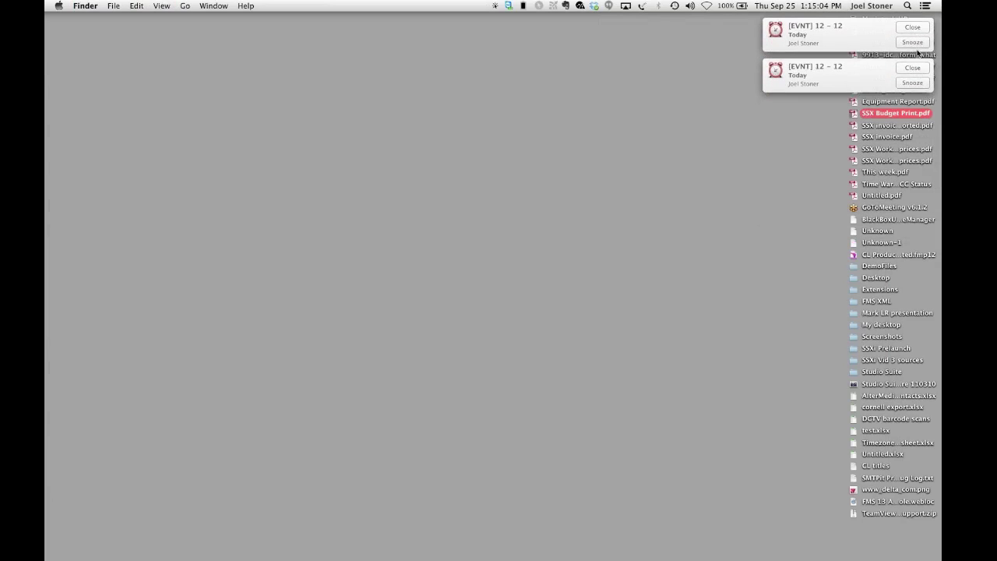
click(913, 28)
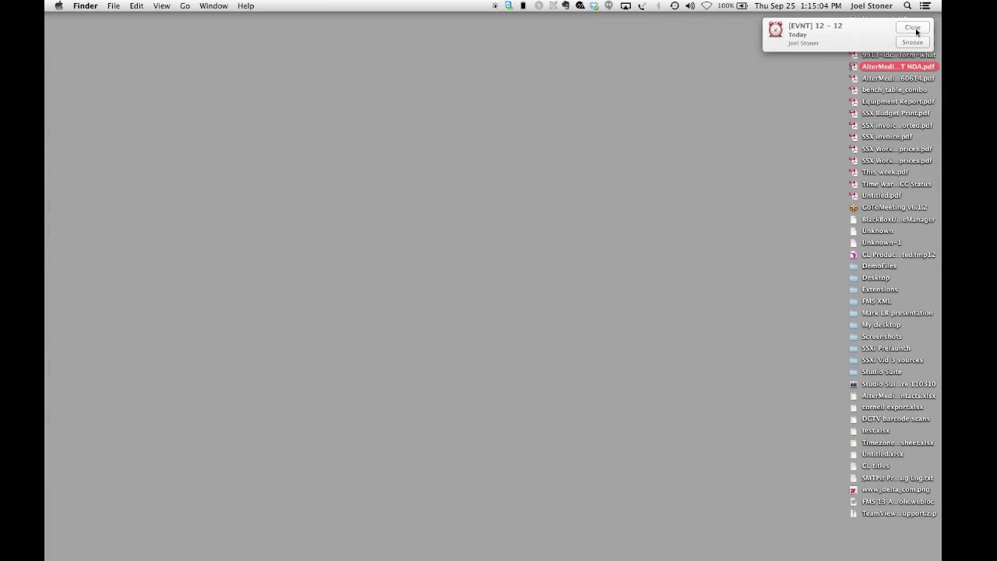
click(916, 31)
- Switch to Reflector to show the mirrored iPad's FileMaker Go main menu
key(super+Tab)
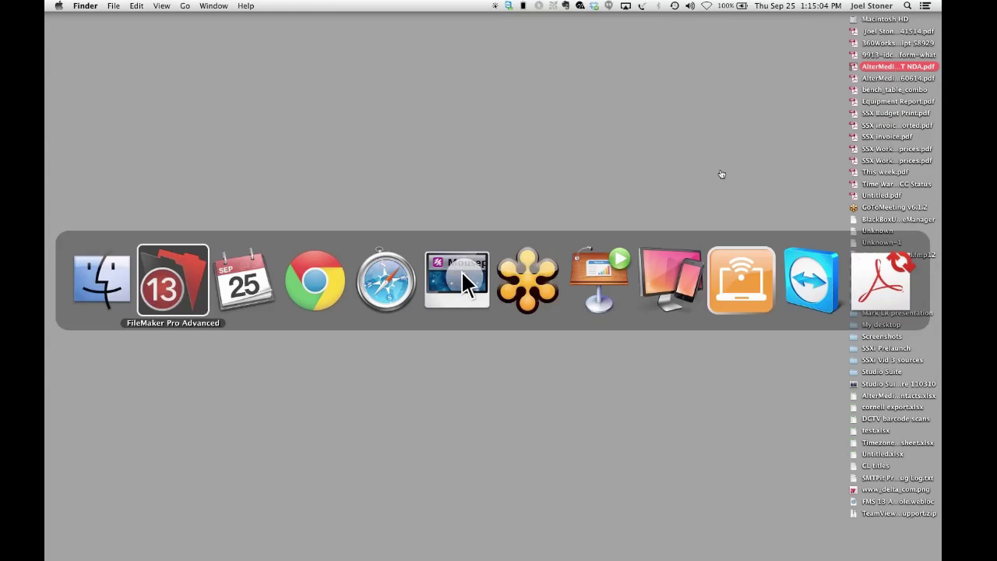
key(super+Tab)
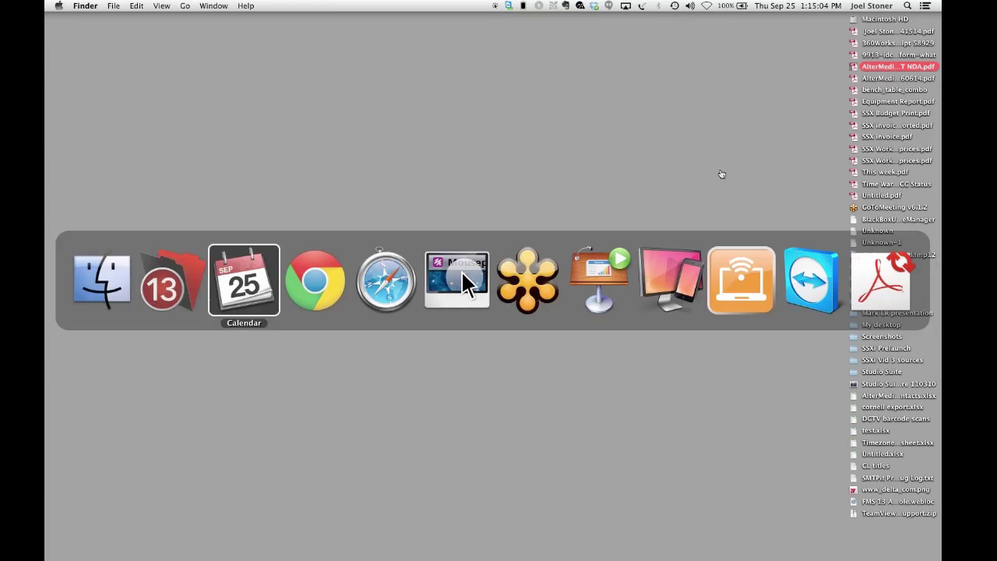
key(super+Tab)
key(super+Tab)
key(super+Tab)
key(super+Tab)
key(super+Tab)
key(super+Tab)
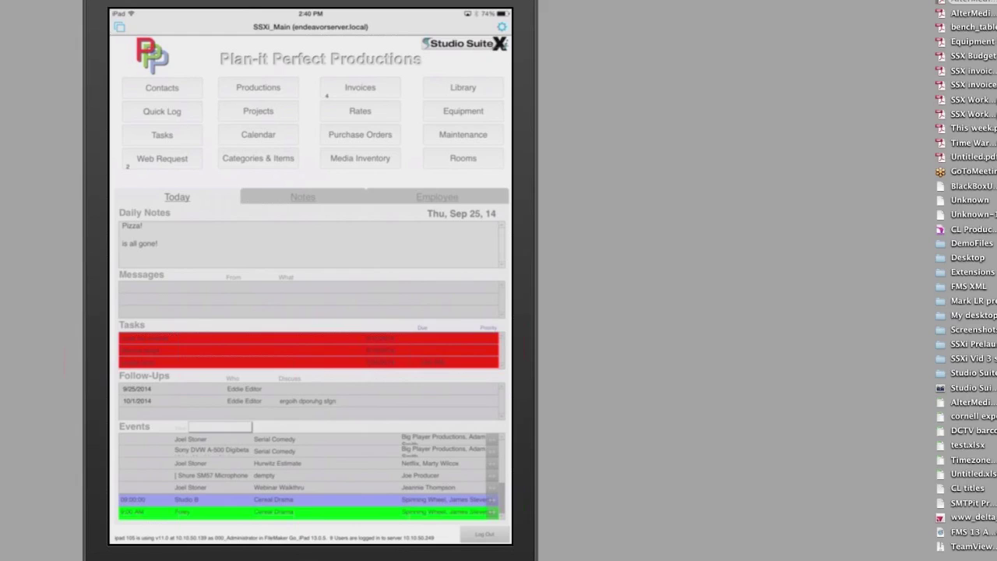
- Go through Contacts to the Webinar Walkthru project 115 and scroll its line items
click(162, 88)
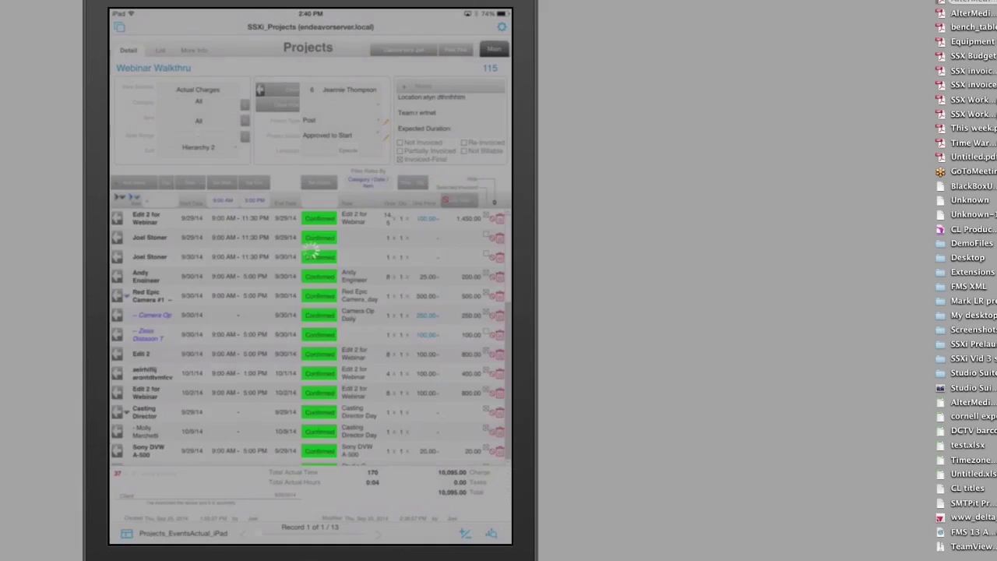
scroll(311, 340, down, 5)
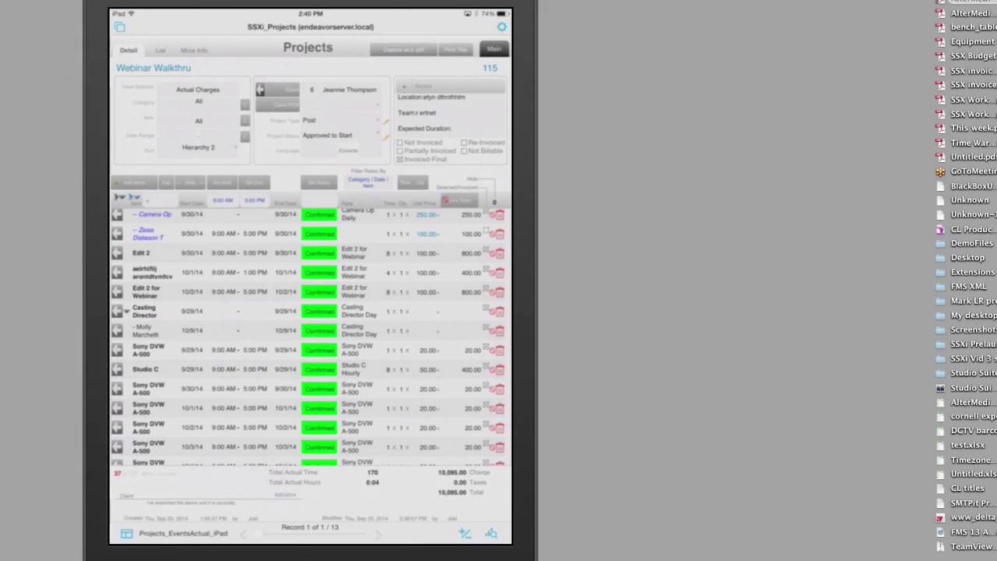
- Change the Webinar Walkthru project type from Post to Lead Project
click(342, 120)
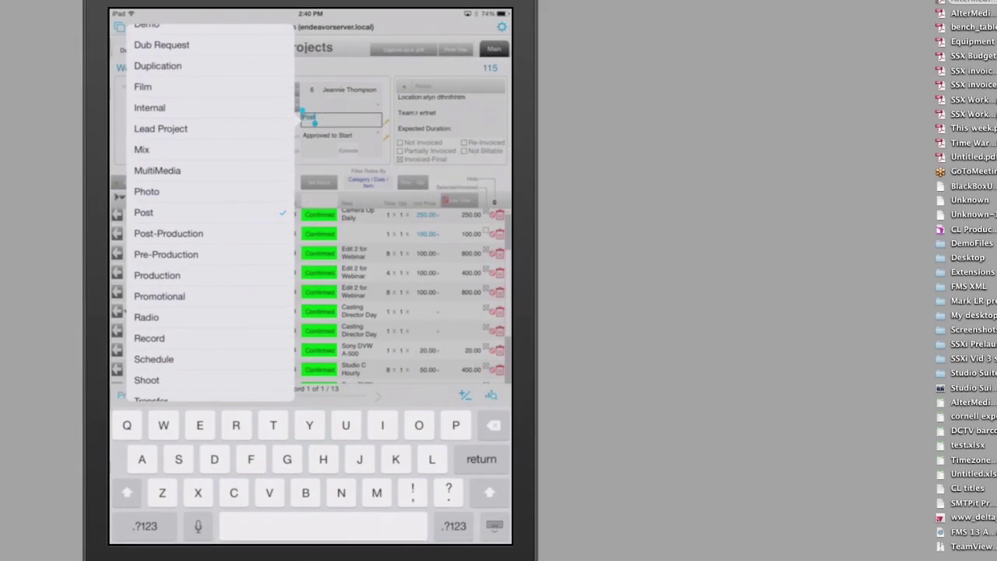
click(190, 128)
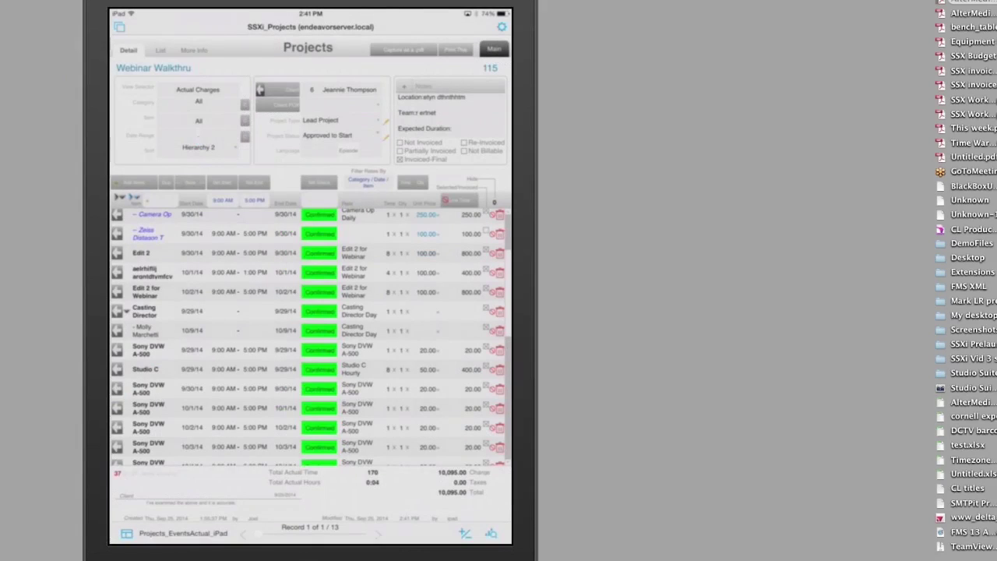
scroll(308, 335, up, 5)
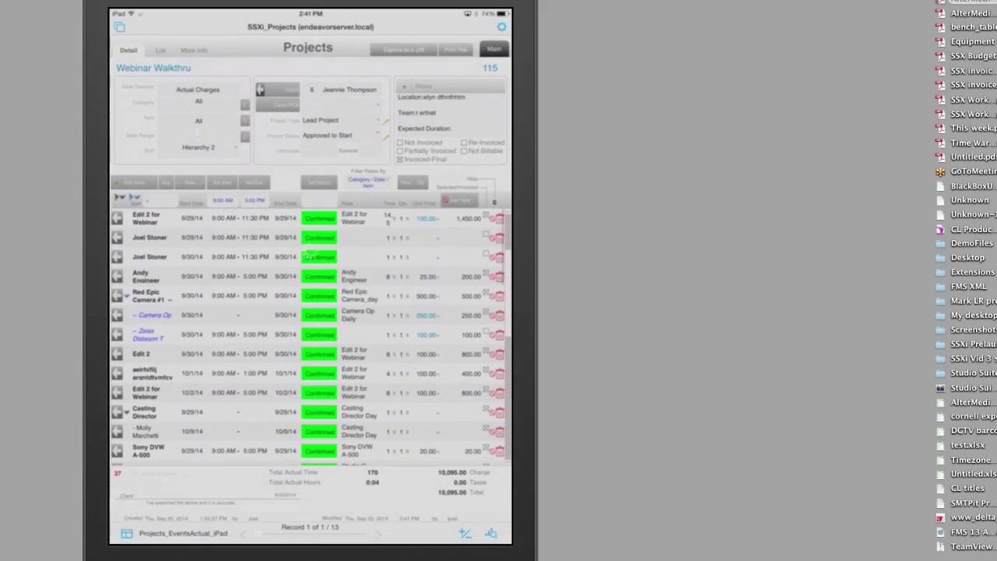
scroll(308, 335, down, 6)
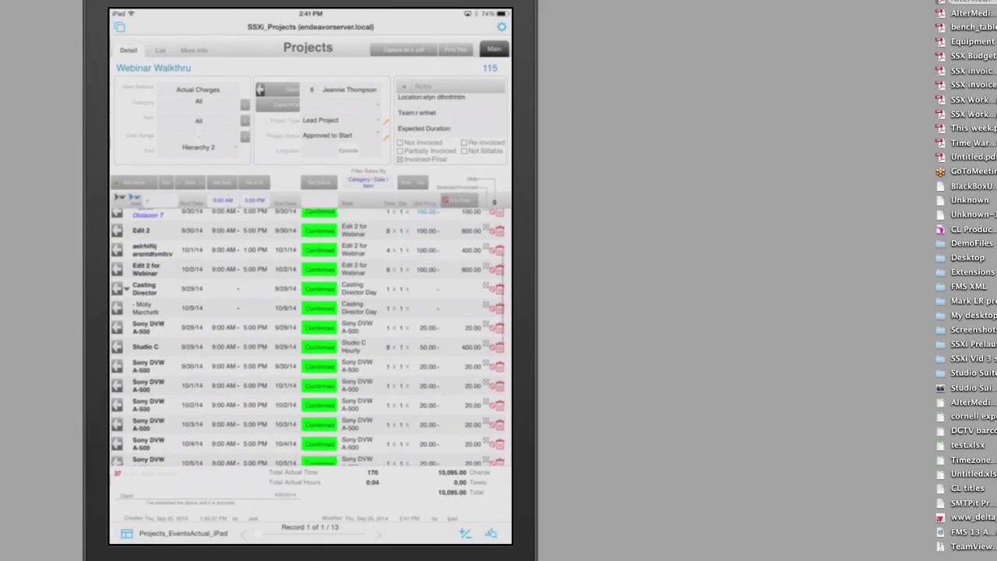
- Check the 10/4/14 Studio C booking's start time, leaving it at 9:00 AM
scroll(308, 335, down, 5)
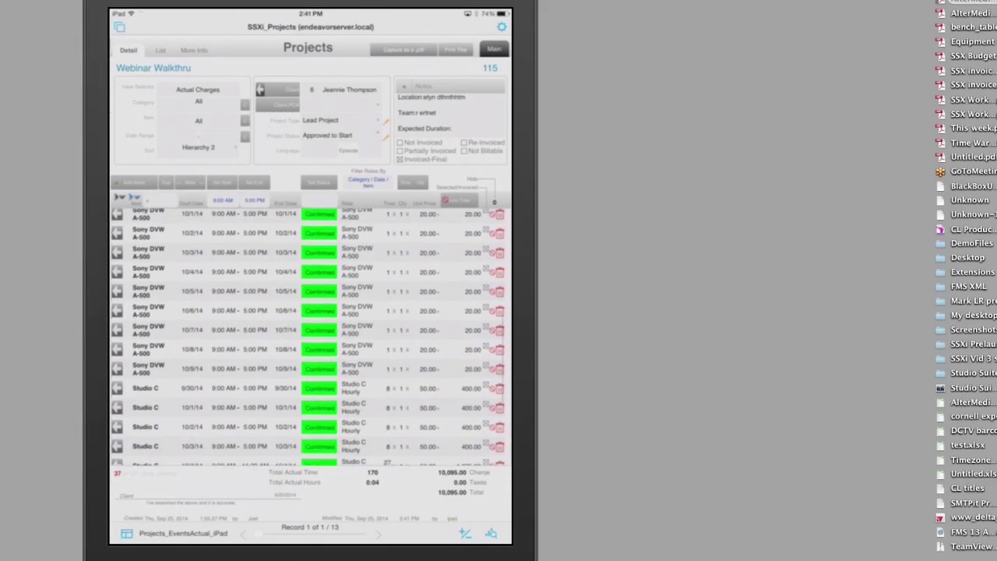
scroll(308, 335, down, 3)
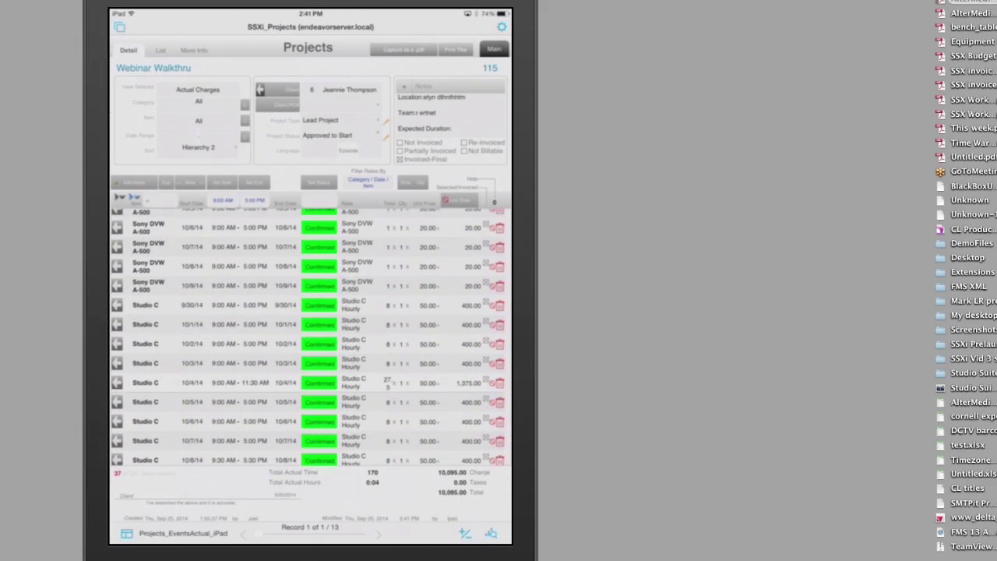
scroll(308, 335, down, 1)
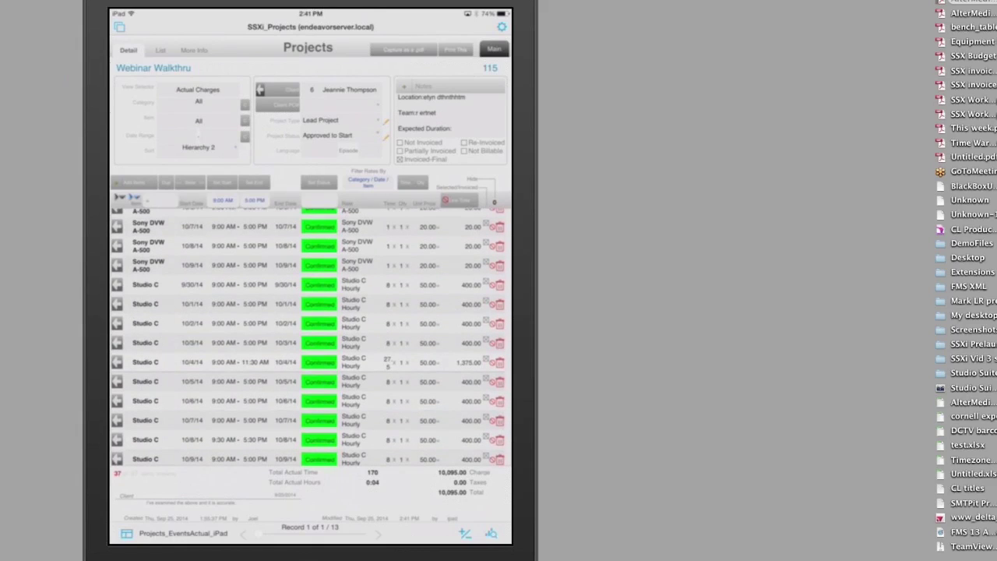
click(222, 363)
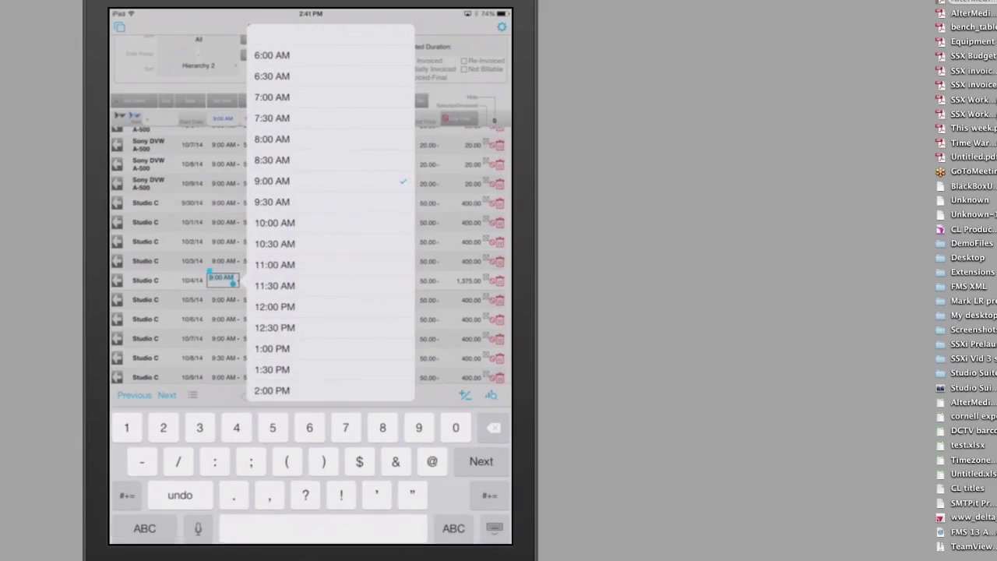
click(495, 526)
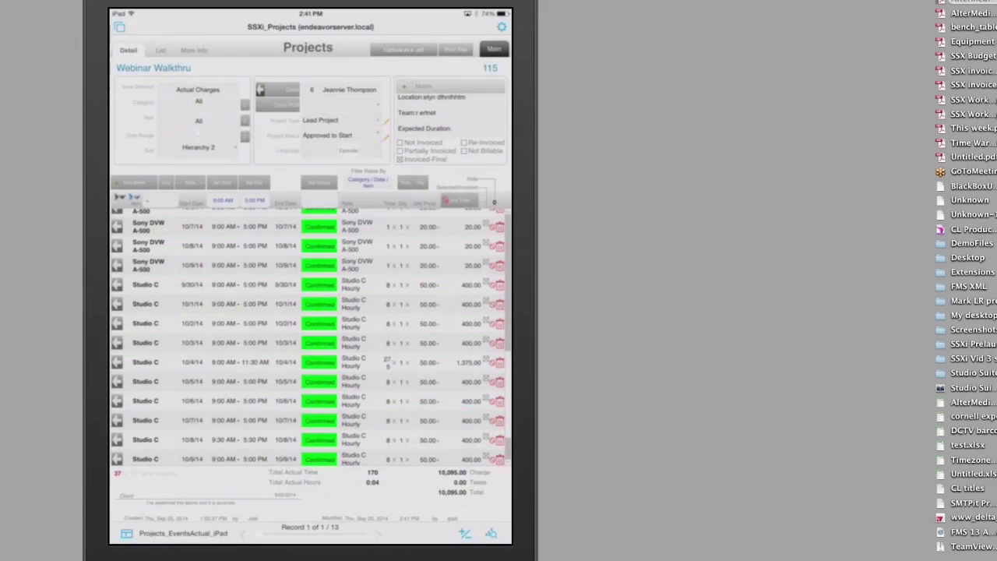
- Go back to the Plan-it Perfect Productions main menu and switch to Keynote
click(494, 49)
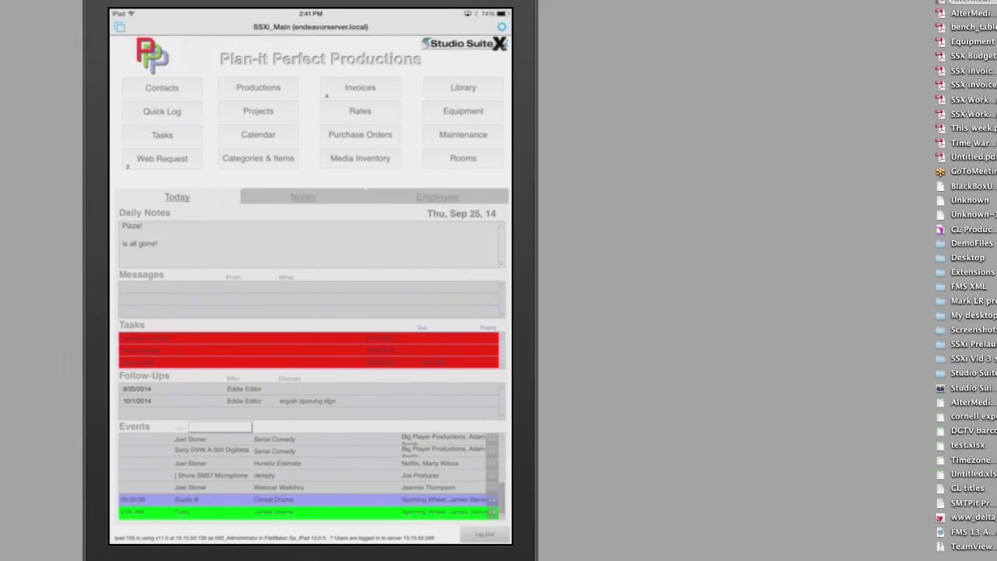
key(super+Tab)
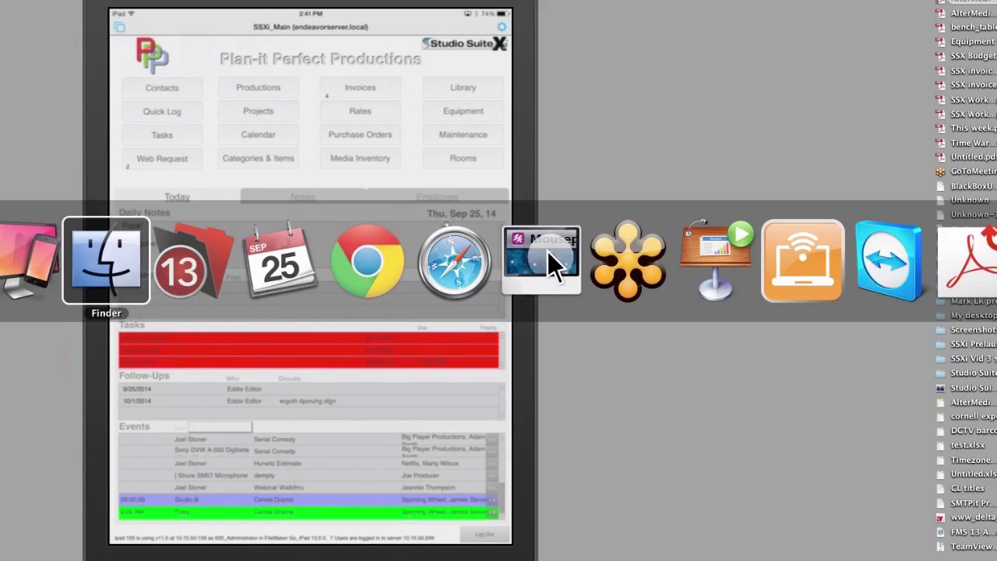
key(super+Tab)
key(super+Tab)
key(super+Tab)
key(super+Tab)
key(super+Tab)
key(super+Tab)
key(super+Tab)
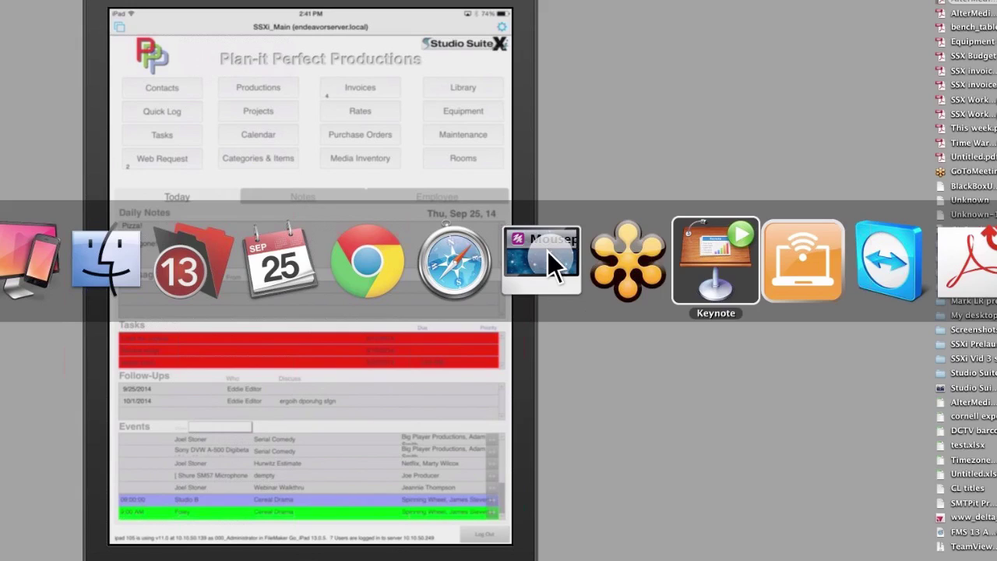